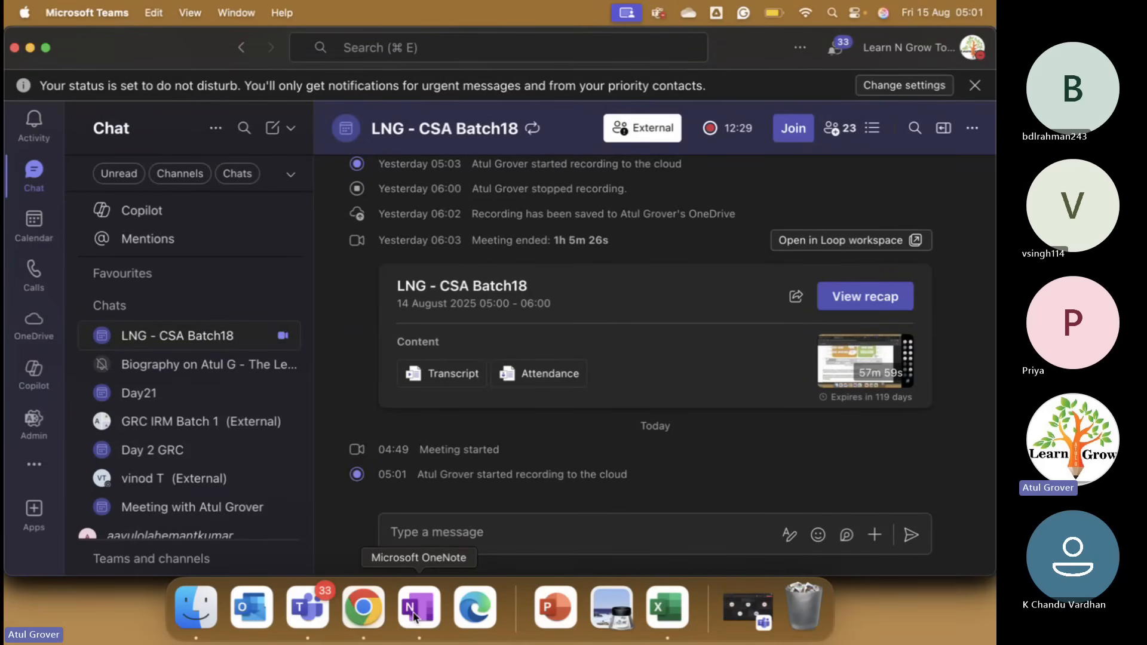
Restore the LNG - CSA Batch18 Teams meeting window, then switch to OneNote.
left_click(888, 270)
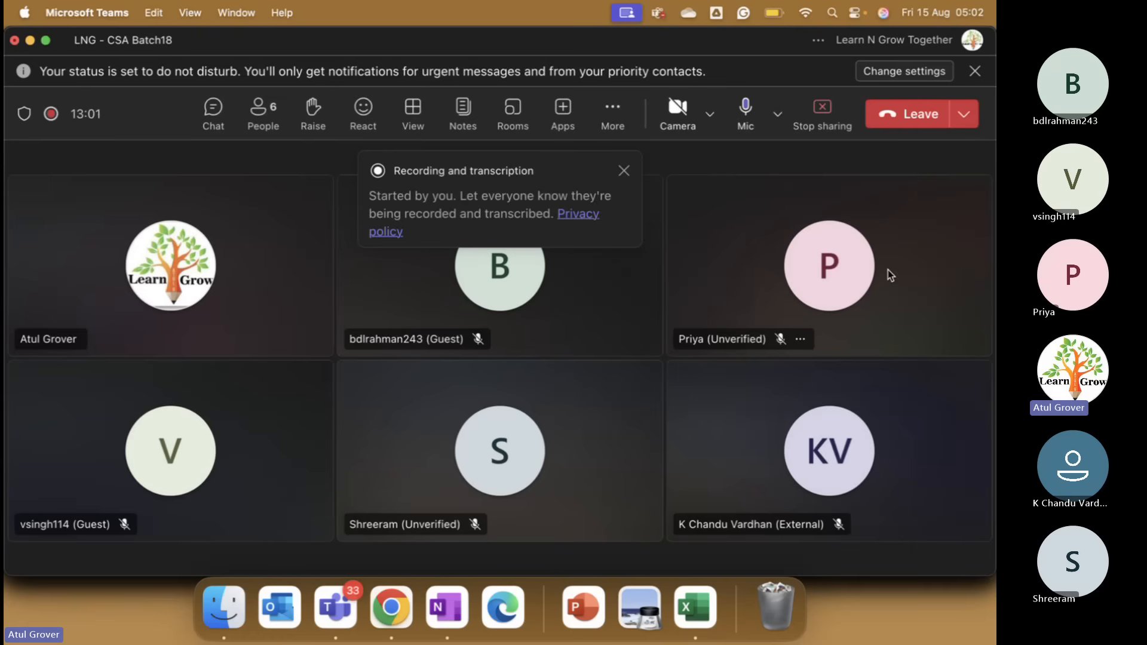
left_click(452, 627)
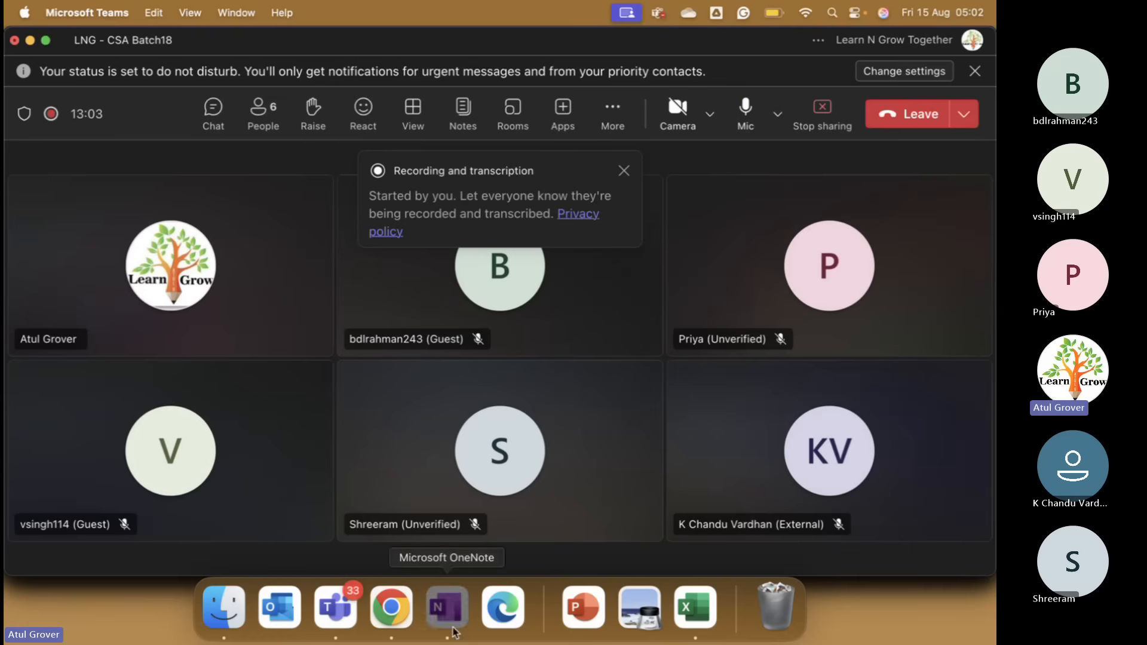
Add the line 'Code migrtaion / Update set movement' under CSDM.
key("Return")
type("Code m")
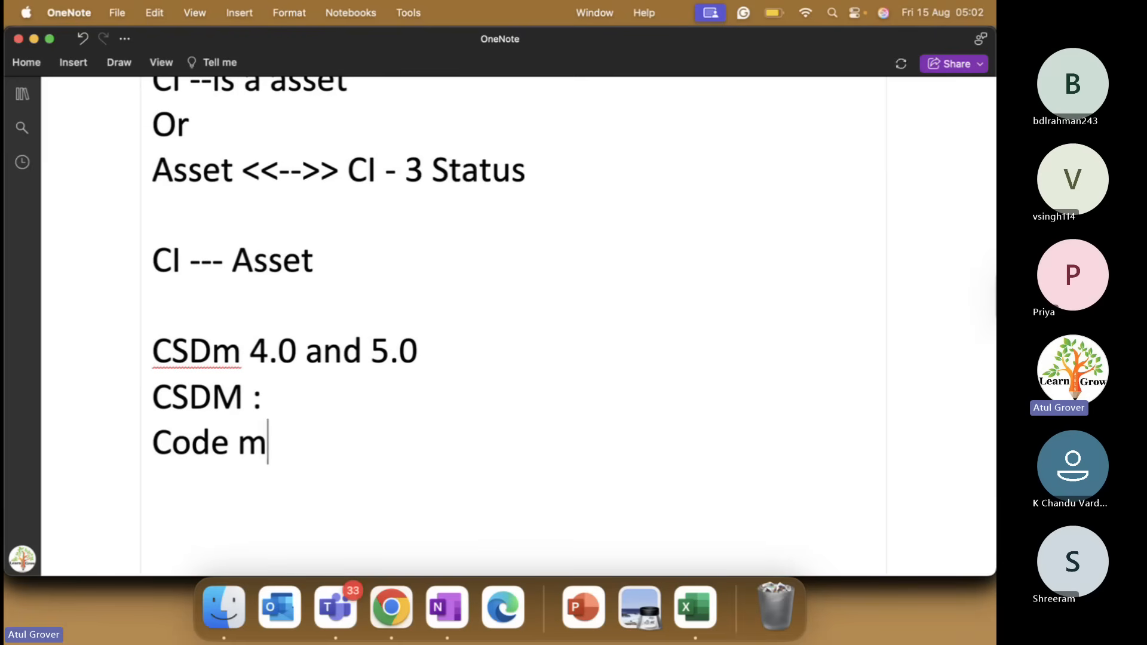
type("igrtaion ")
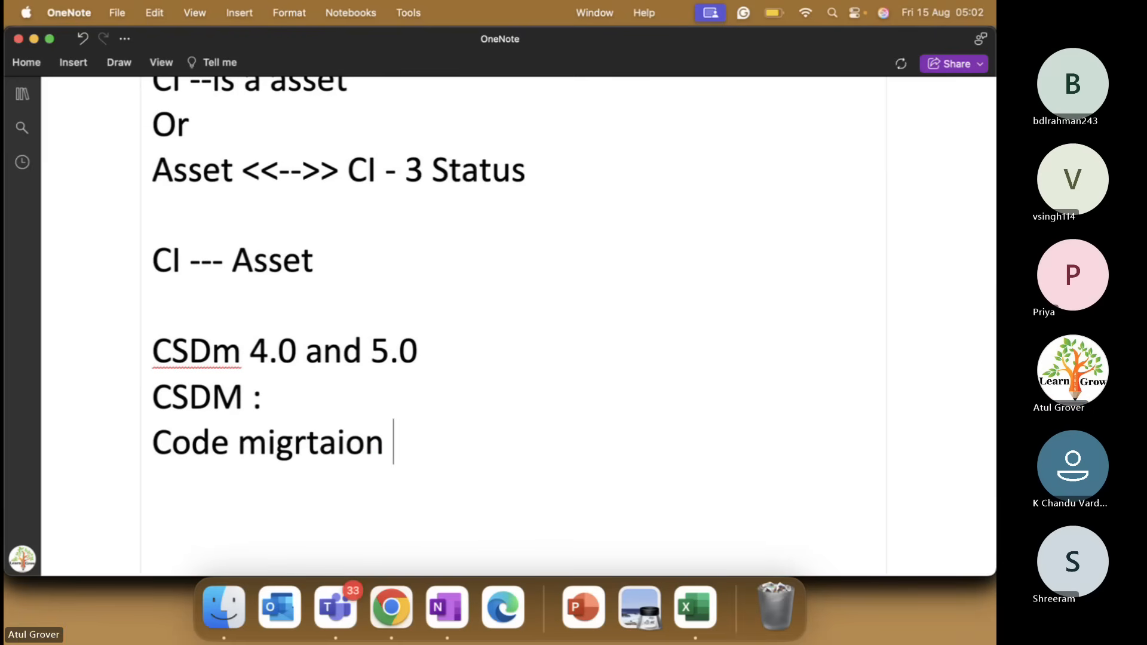
type("/ U")
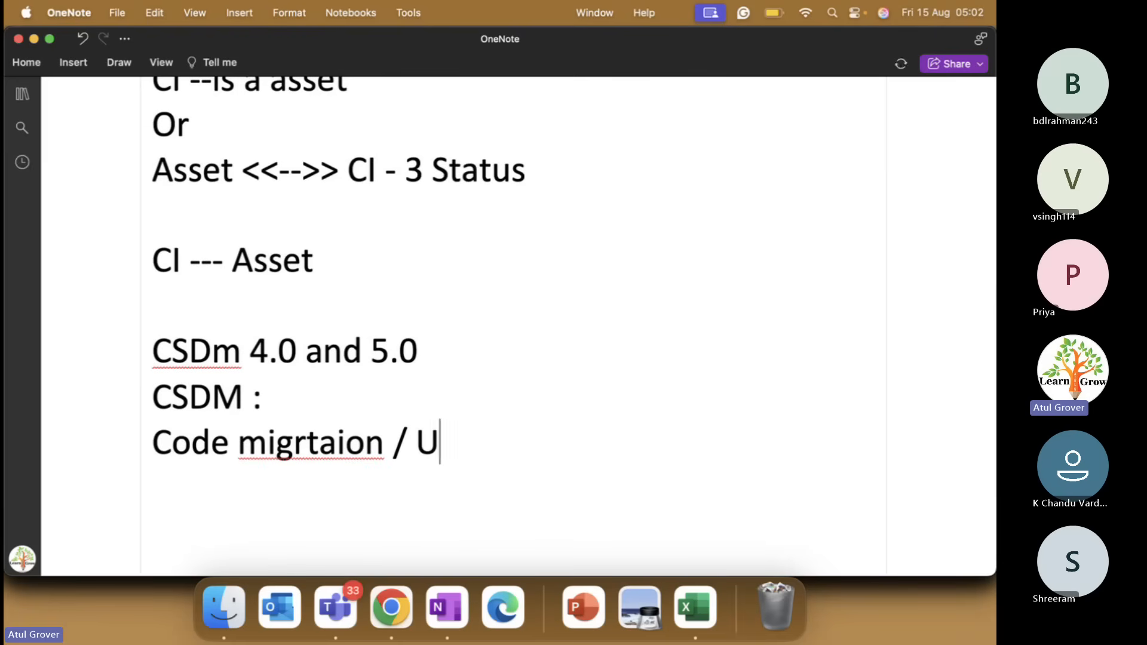
type("pdate set ")
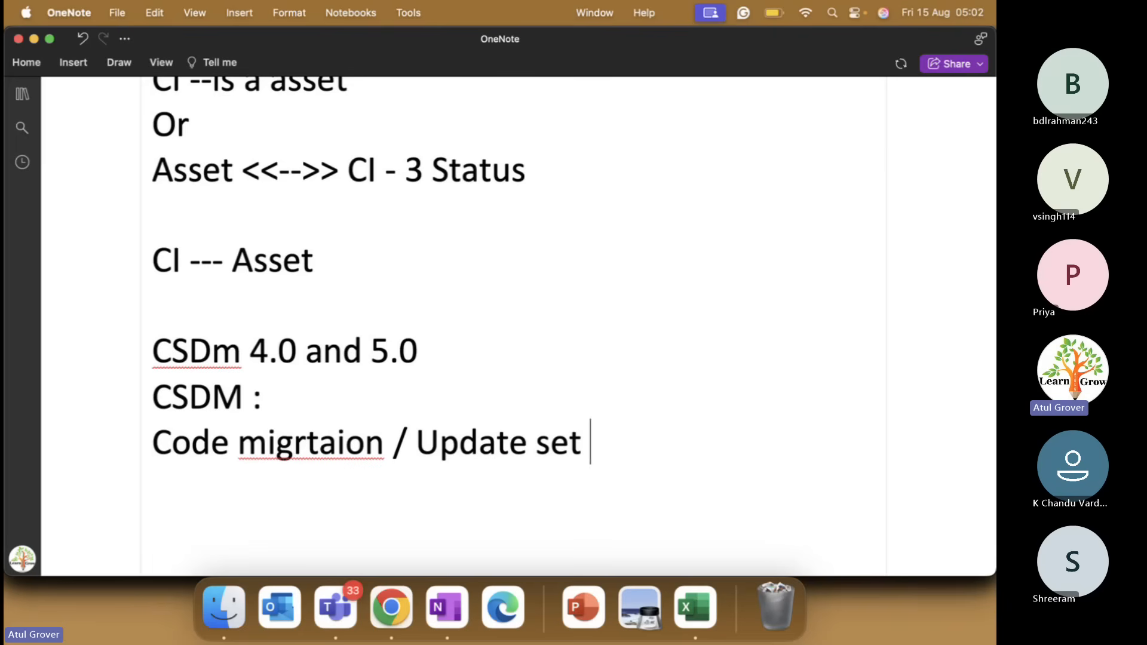
type("movement")
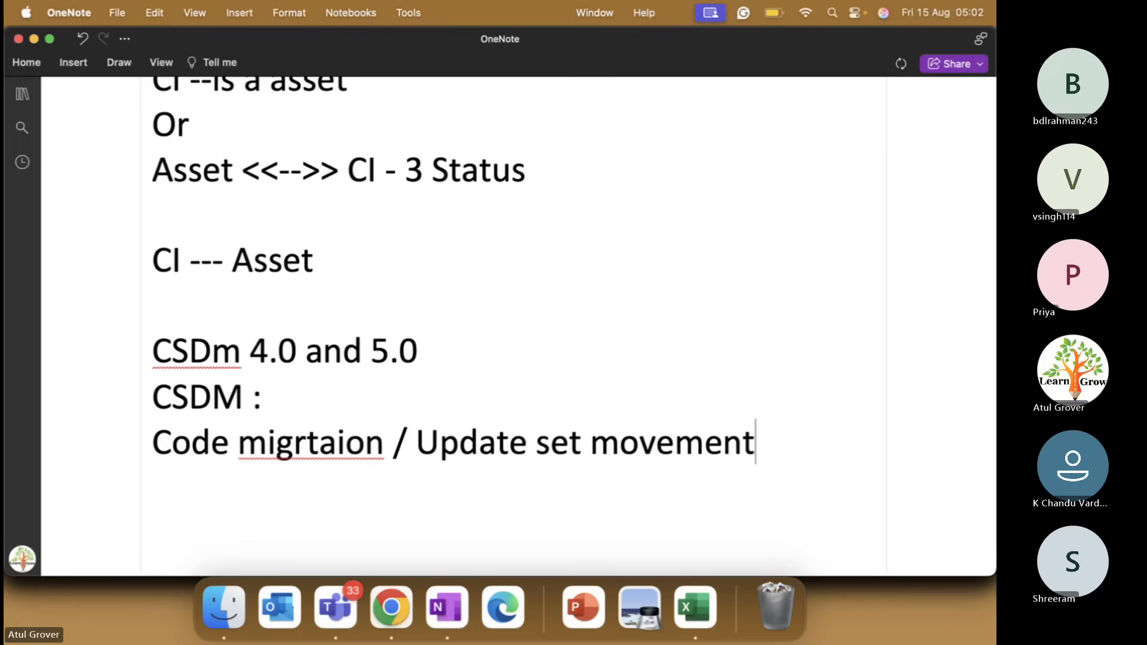
key("Return")
key("Return")
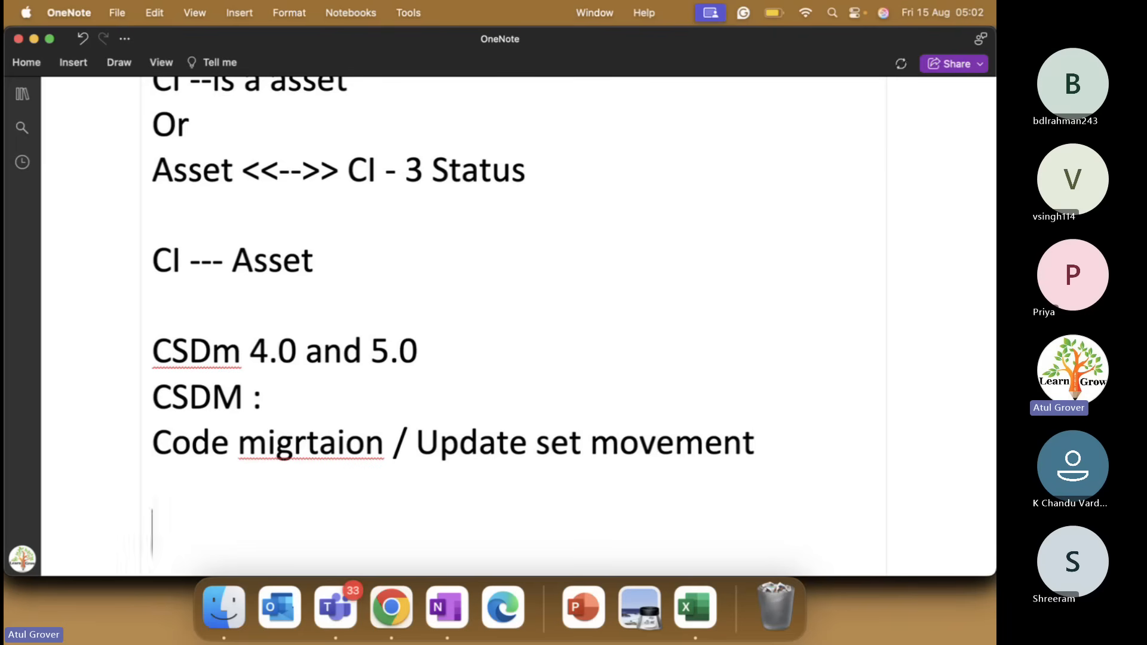
scroll(513, 323, "down", 3)
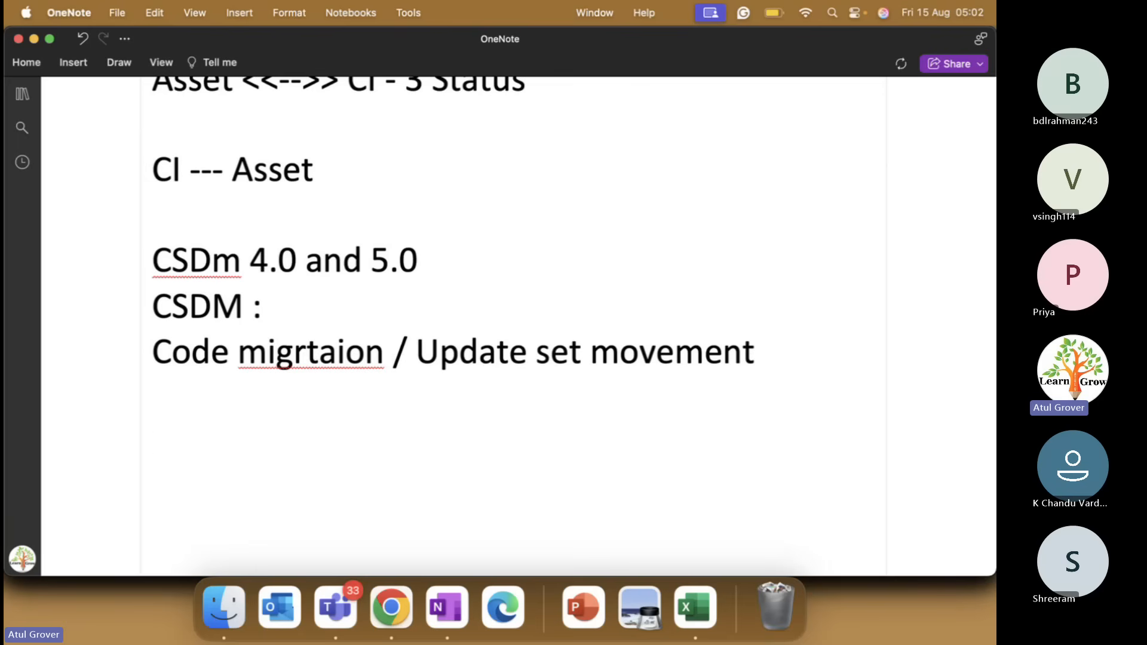
Add a dev line and a Prod line below it, appending '. ->' to the dev line.
type("Dev")
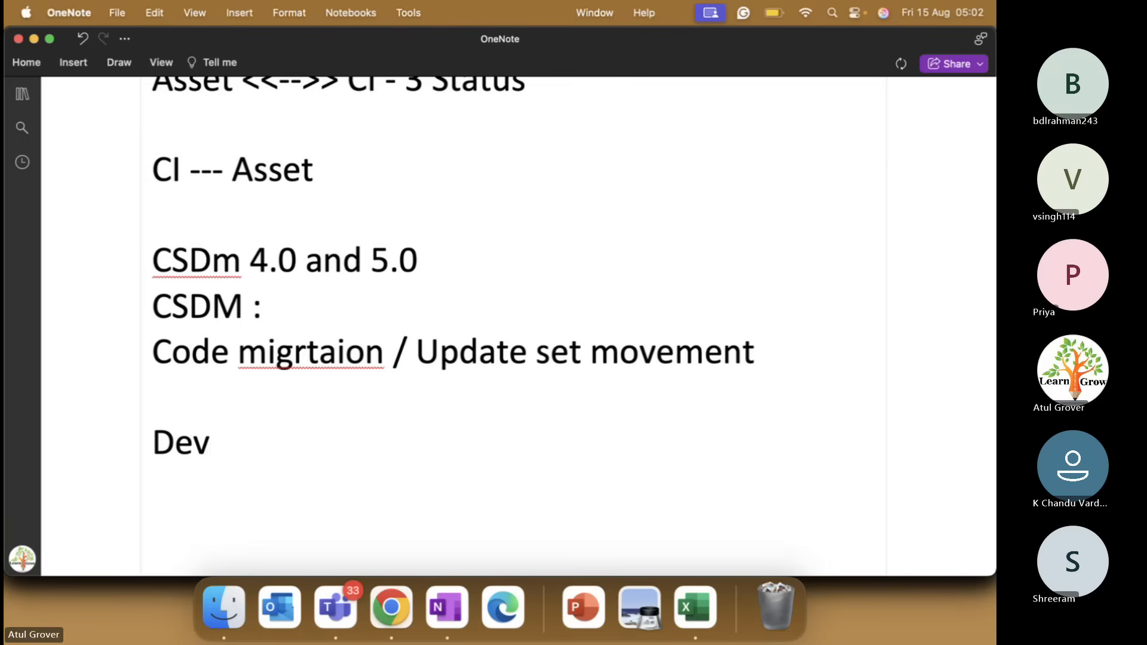
key("BackSpace")
key("BackSpace")
key("BackSpace")
key("BackSpace")
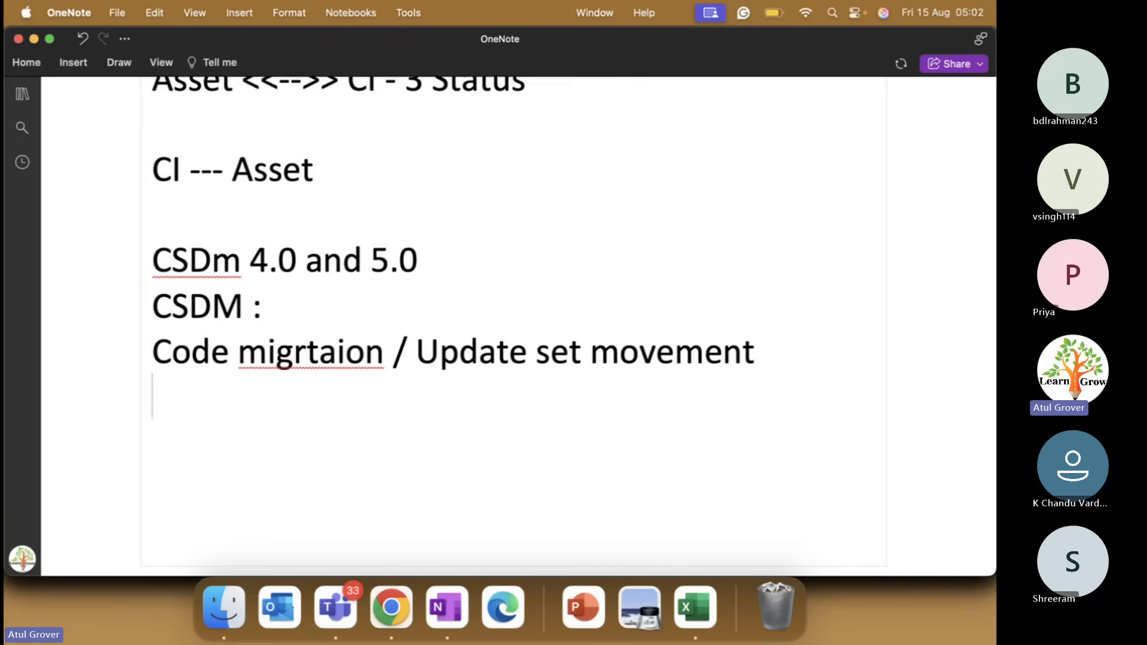
type("Atul: ")
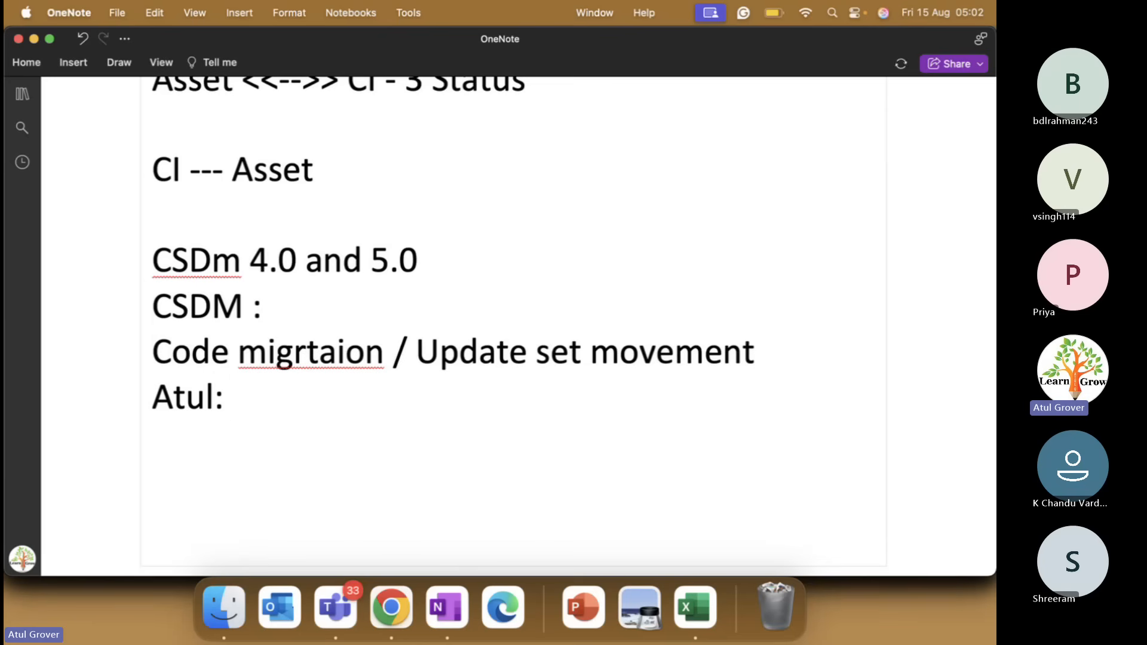
type("dev")
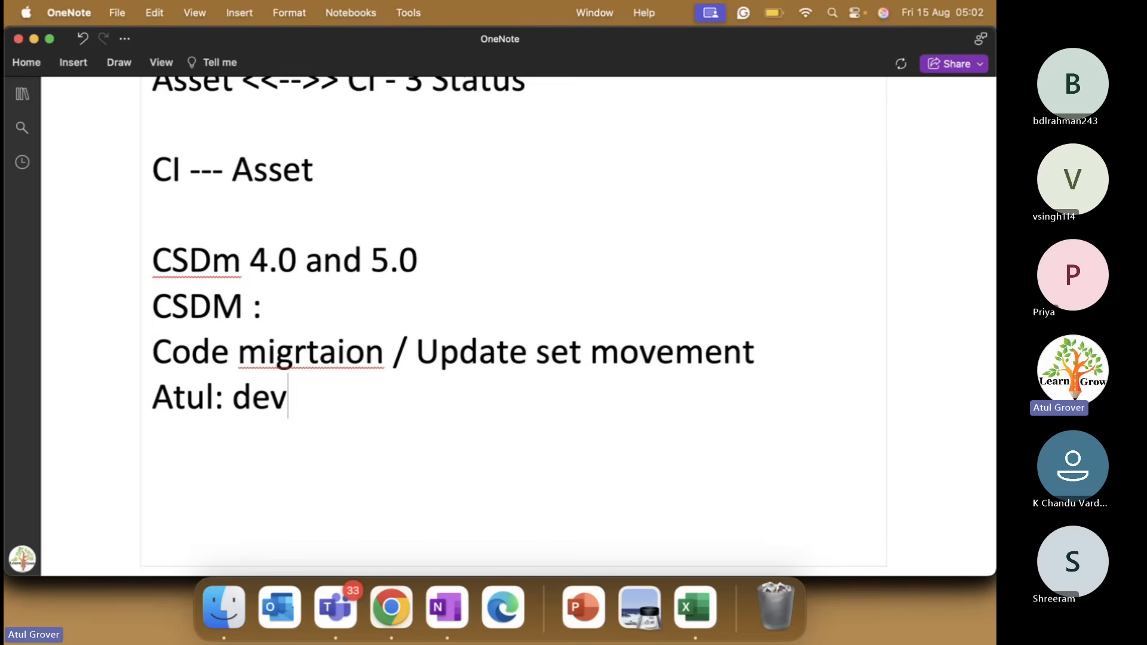
key("Return")
type("Pri")
key("BackSpace")
type("od")
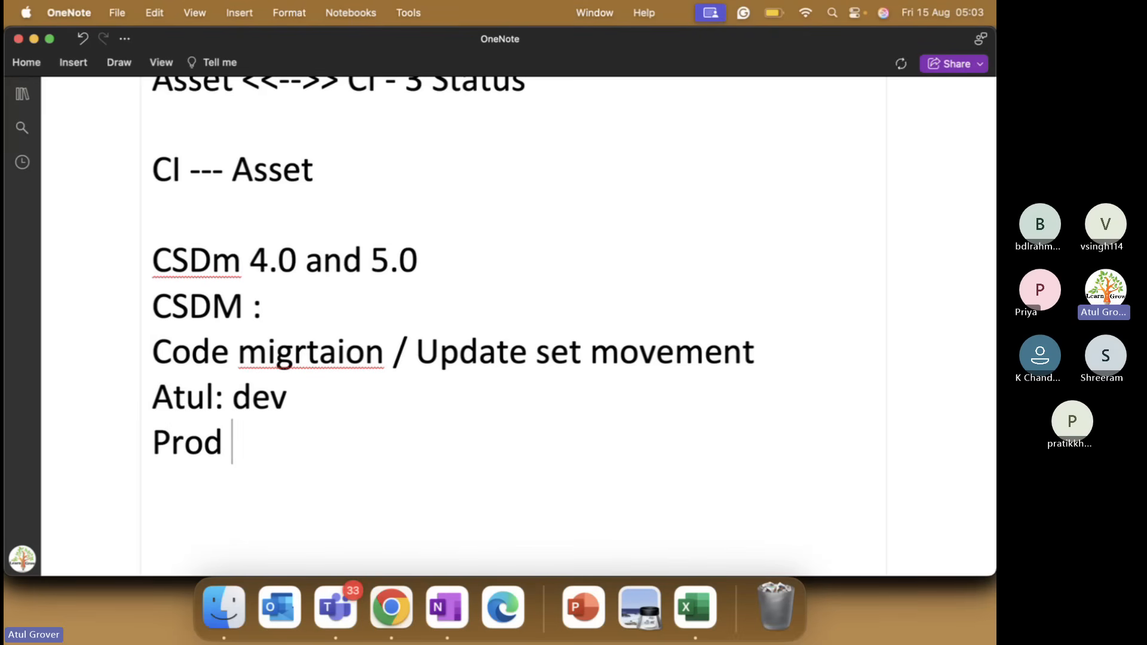
left_click(320, 399)
type(". ->")
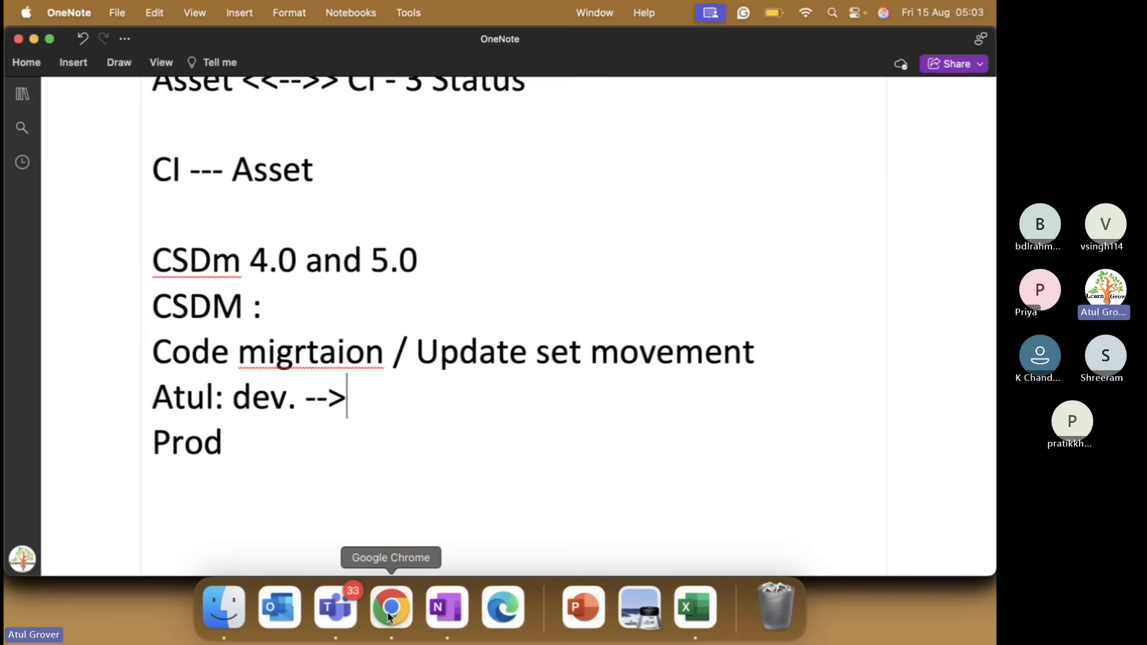
key("super+Tab")
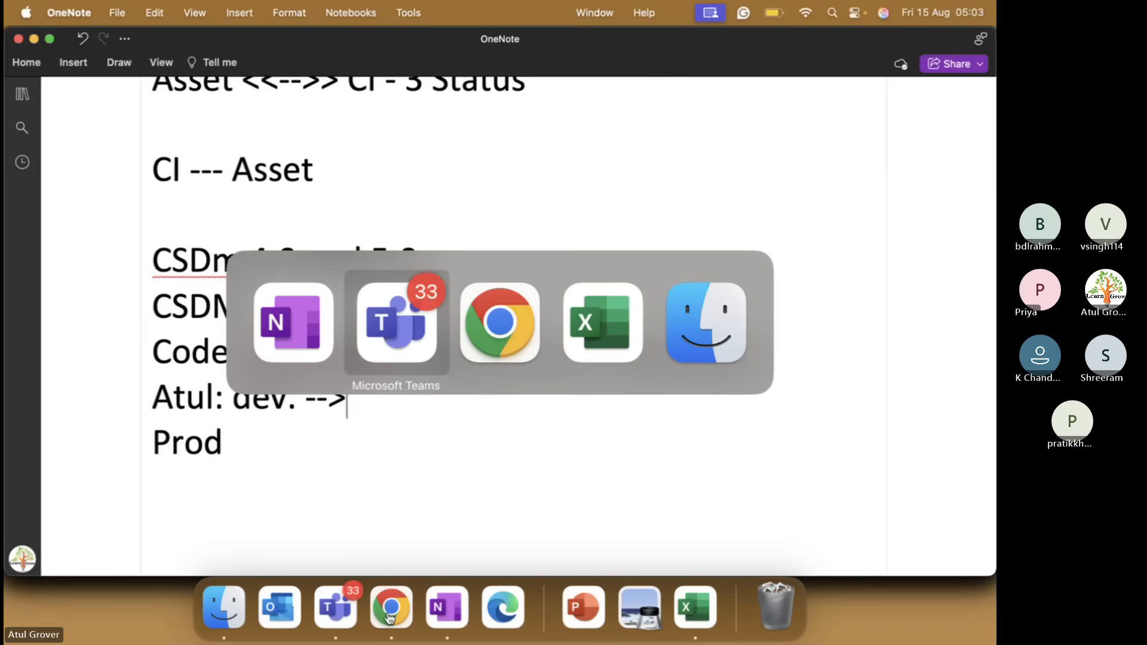
Log in to the LNG Pathshala ServiceNow instance as admin with its password.
left_click(390, 615)
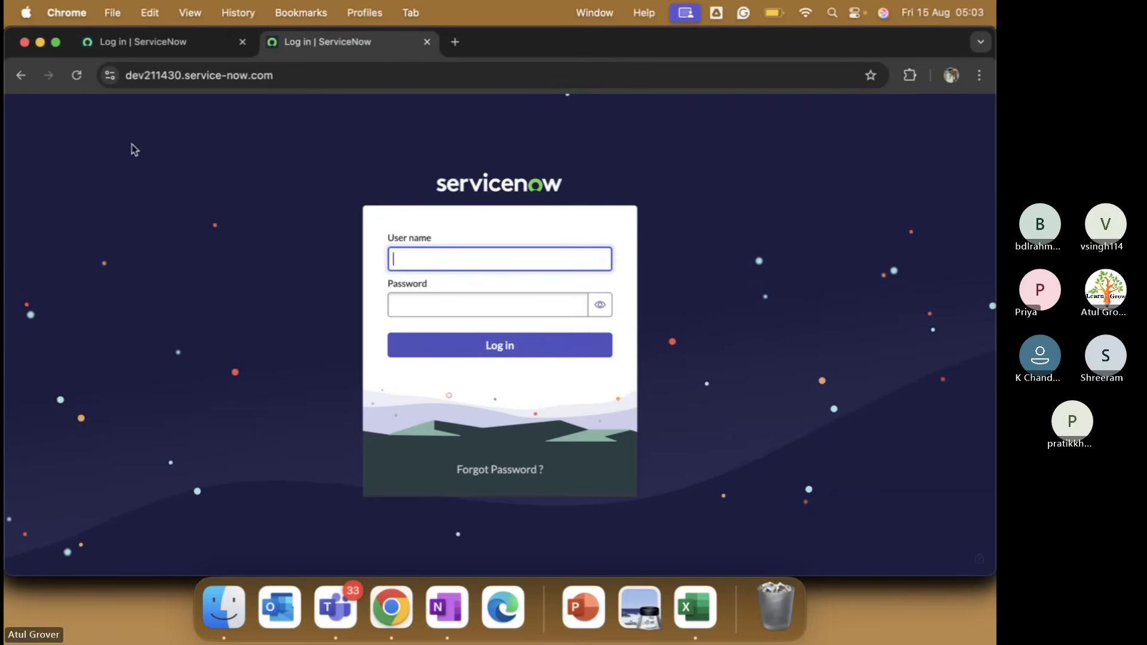
left_click(166, 49)
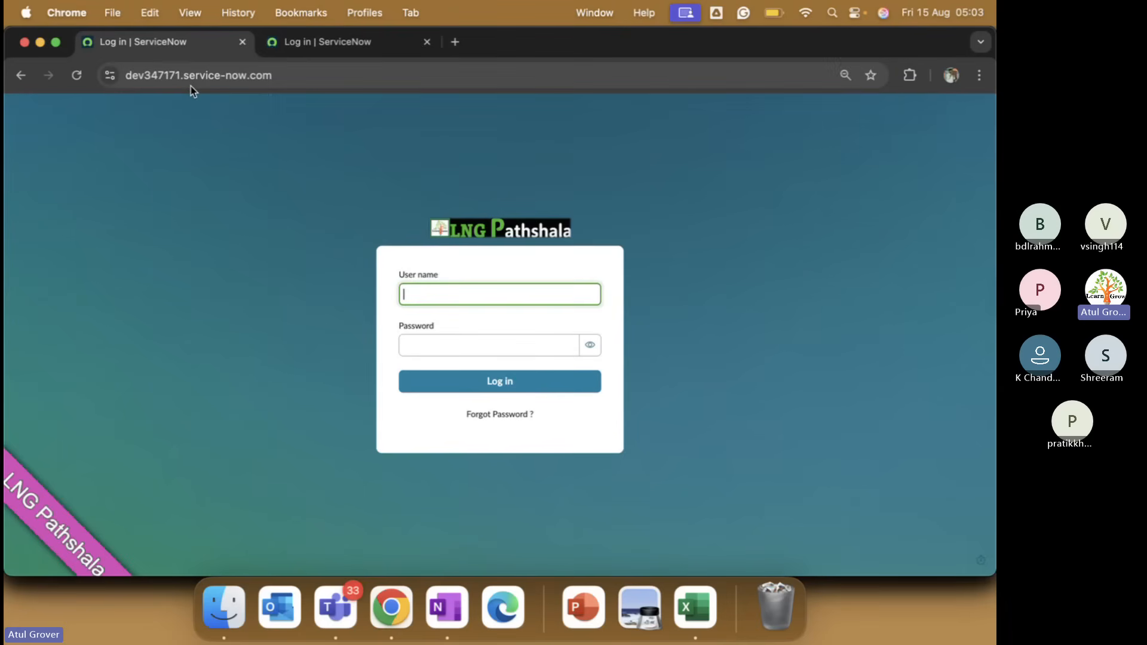
left_click(332, 47)
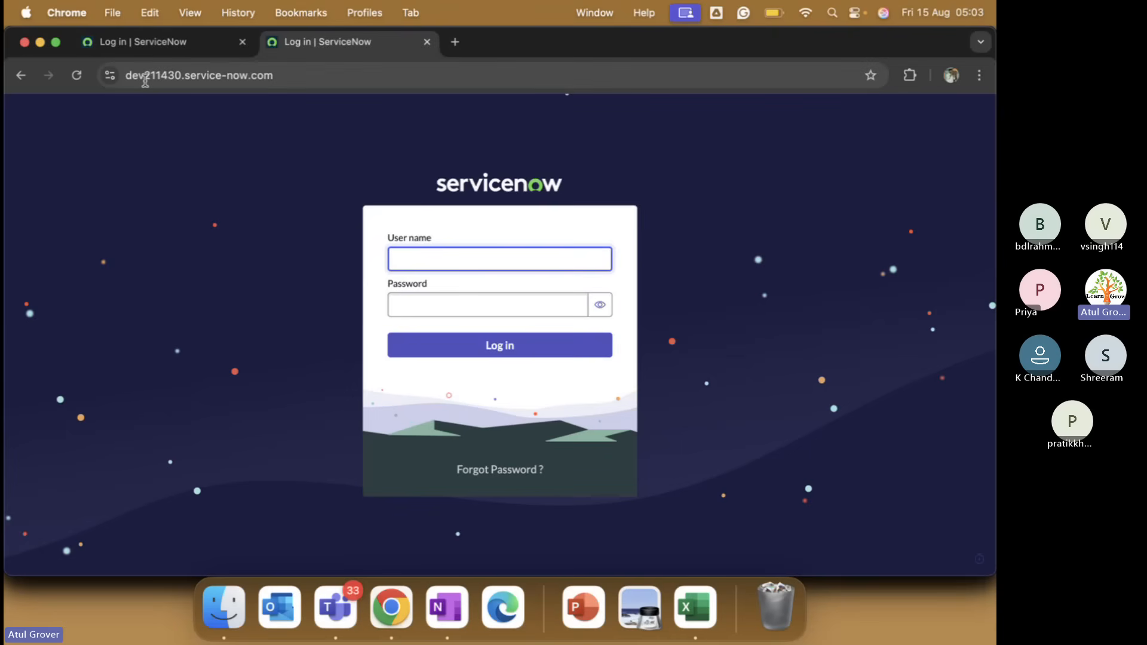
left_click(139, 44)
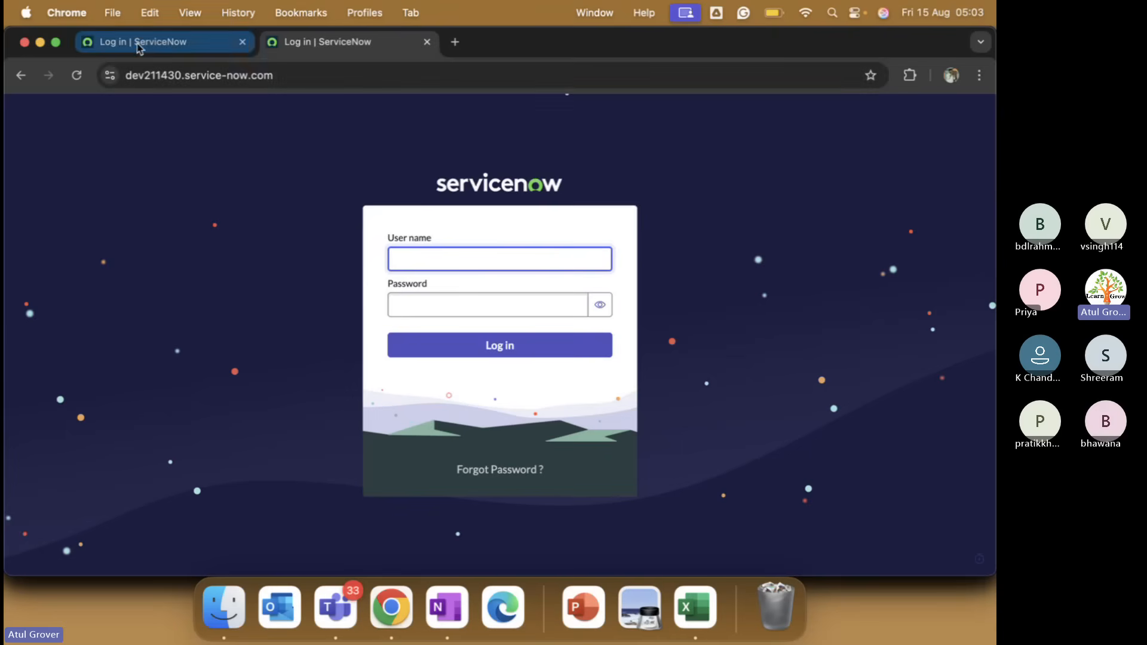
type("admin")
key("Tab")
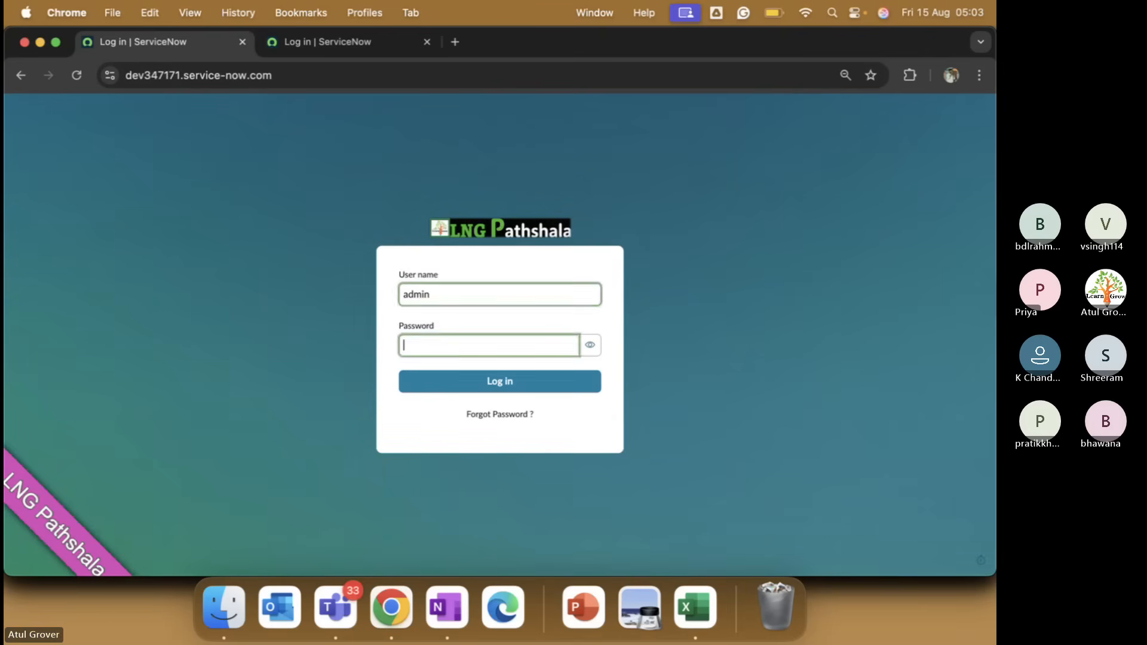
type("•••••••••••")
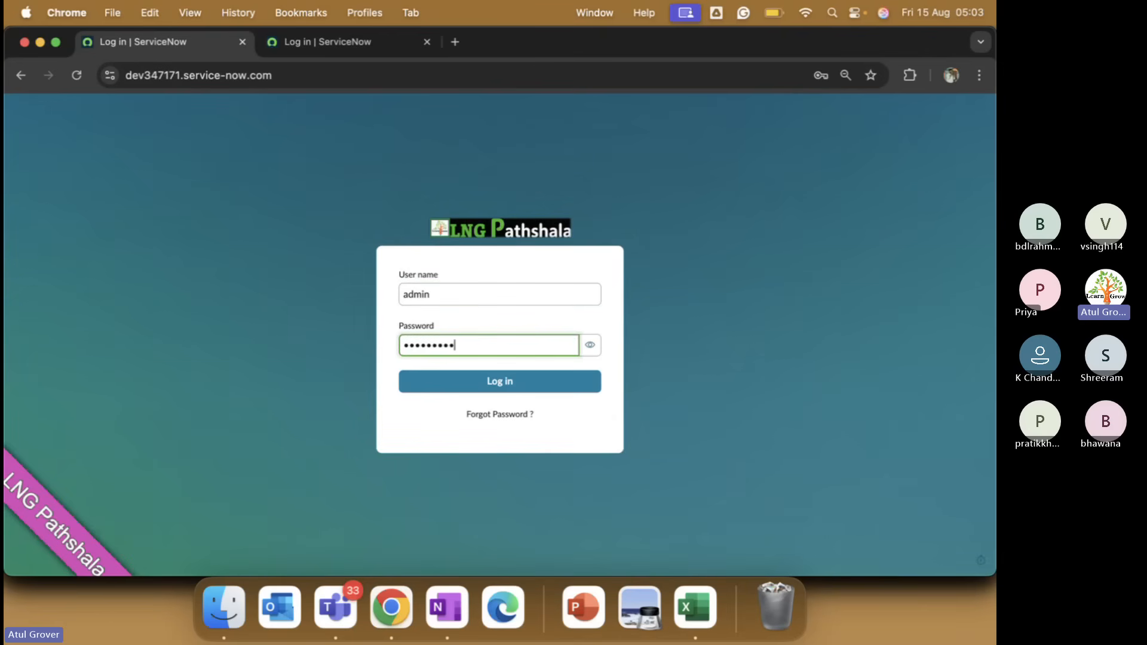
key("Return")
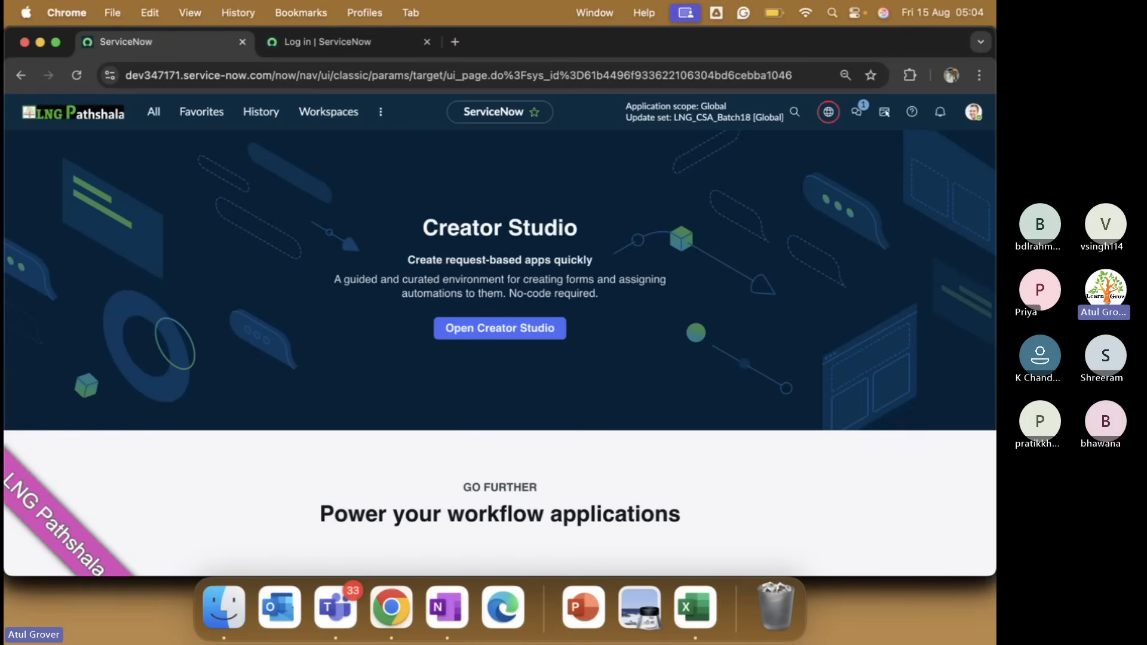
Open LNG_CSA_Batch18 from the update set picker and view its 19 child update sets.
left_click(833, 118)
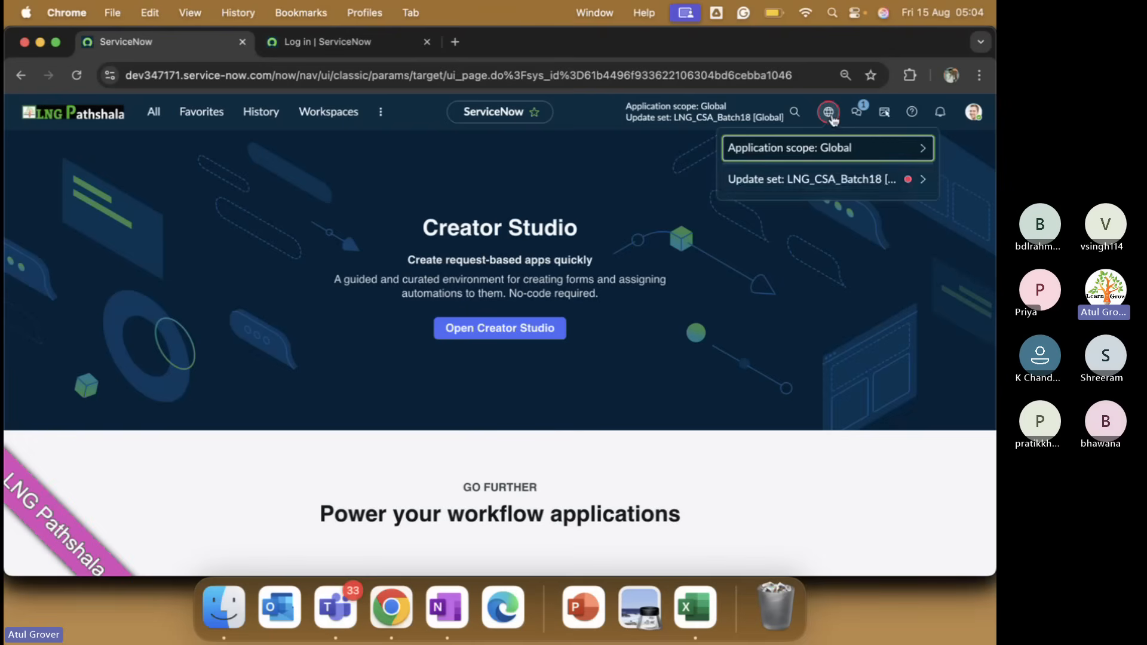
left_click(883, 178)
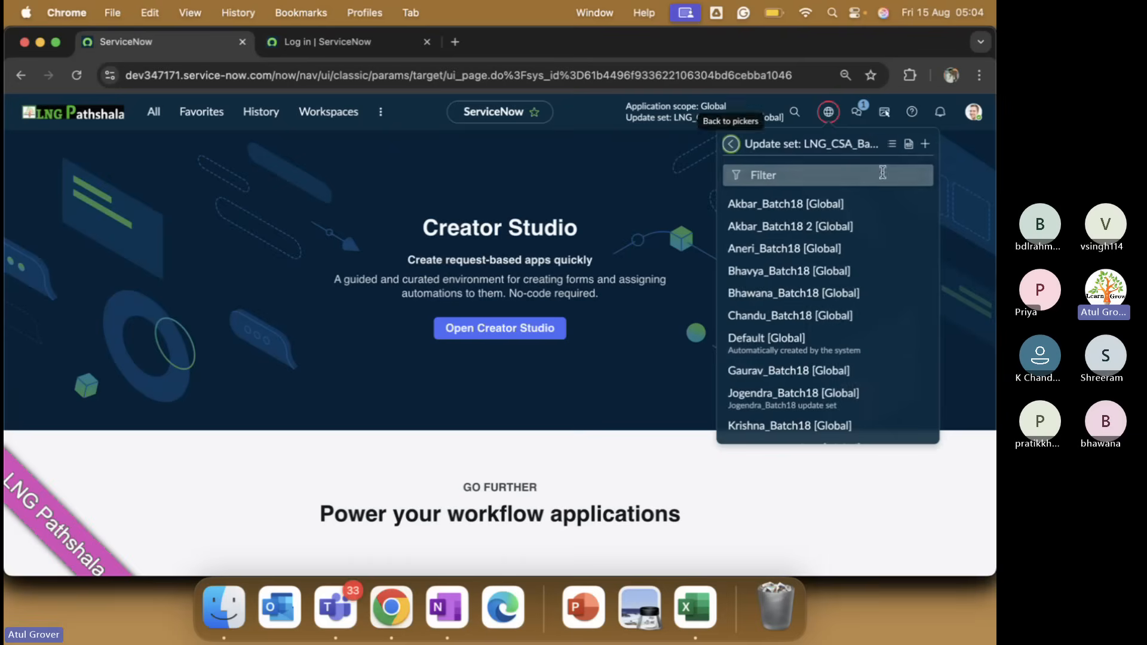
left_click(909, 144)
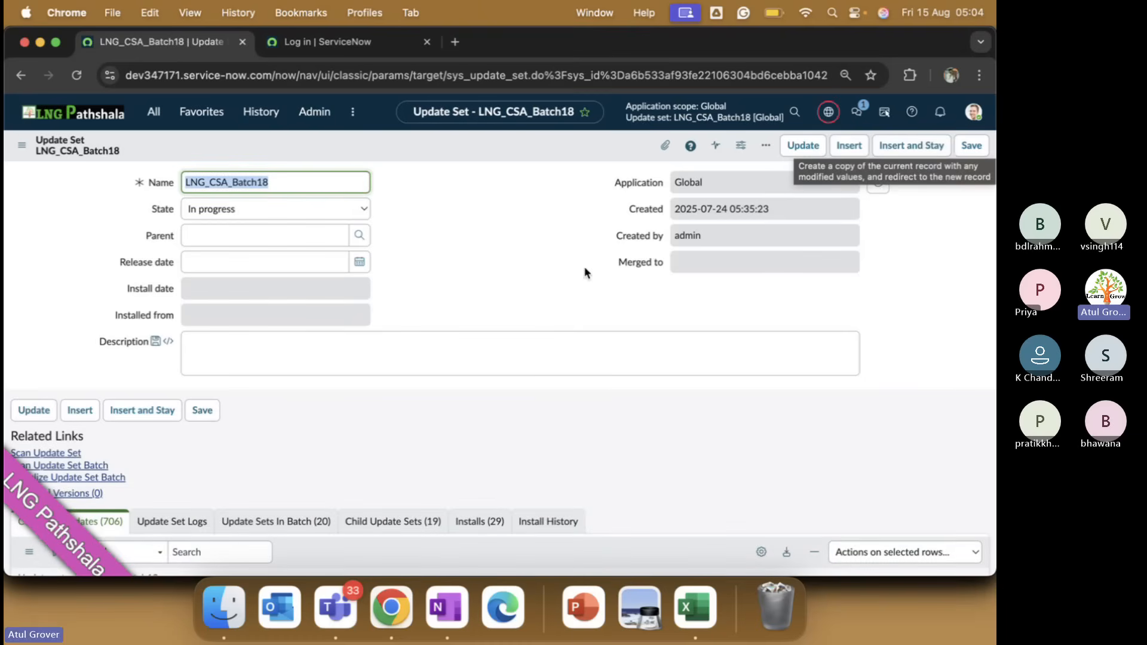
scroll(444, 385, "down", 3)
left_click(402, 432)
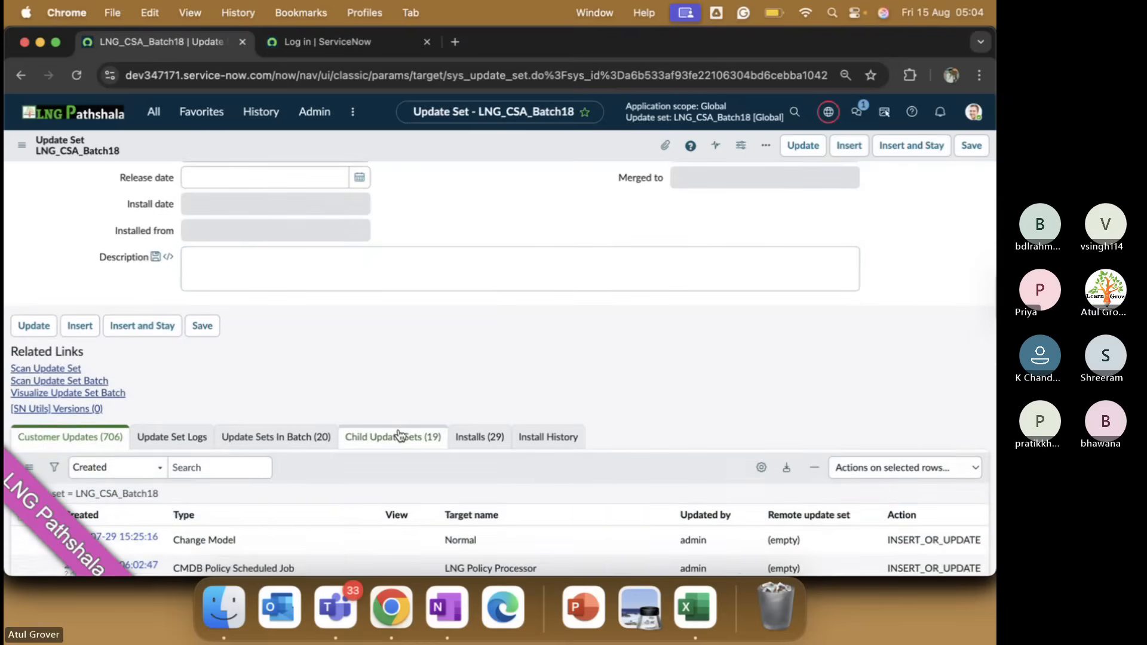
scroll(443, 411, "down", 3)
scroll(444, 411, "down", 10)
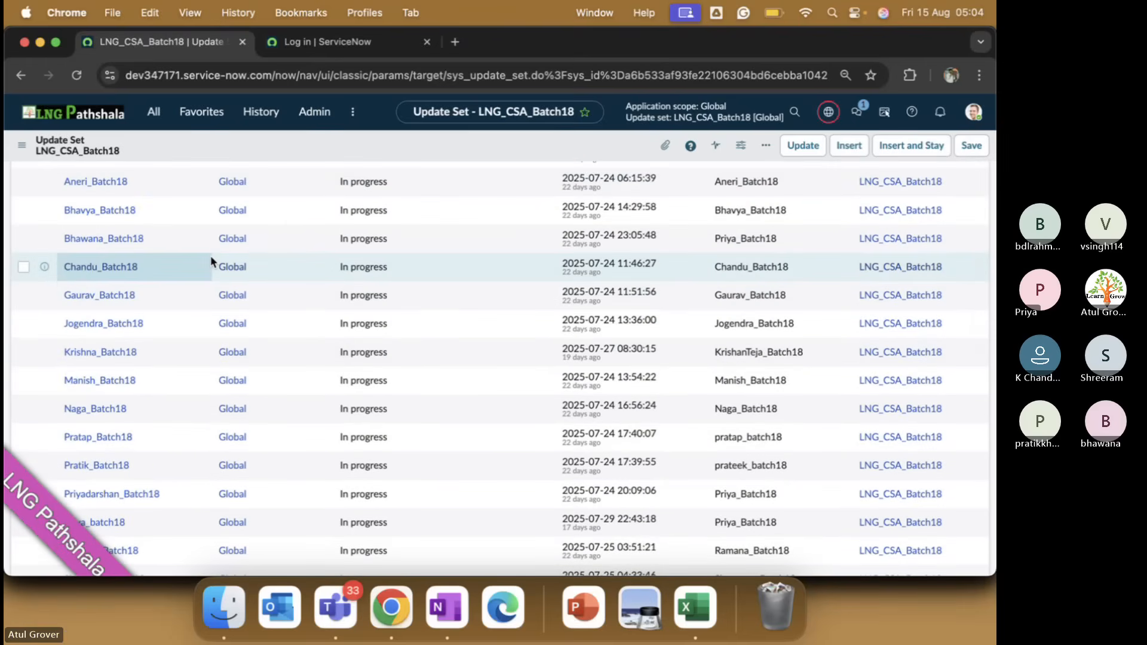
scroll(210, 261, "up", 15)
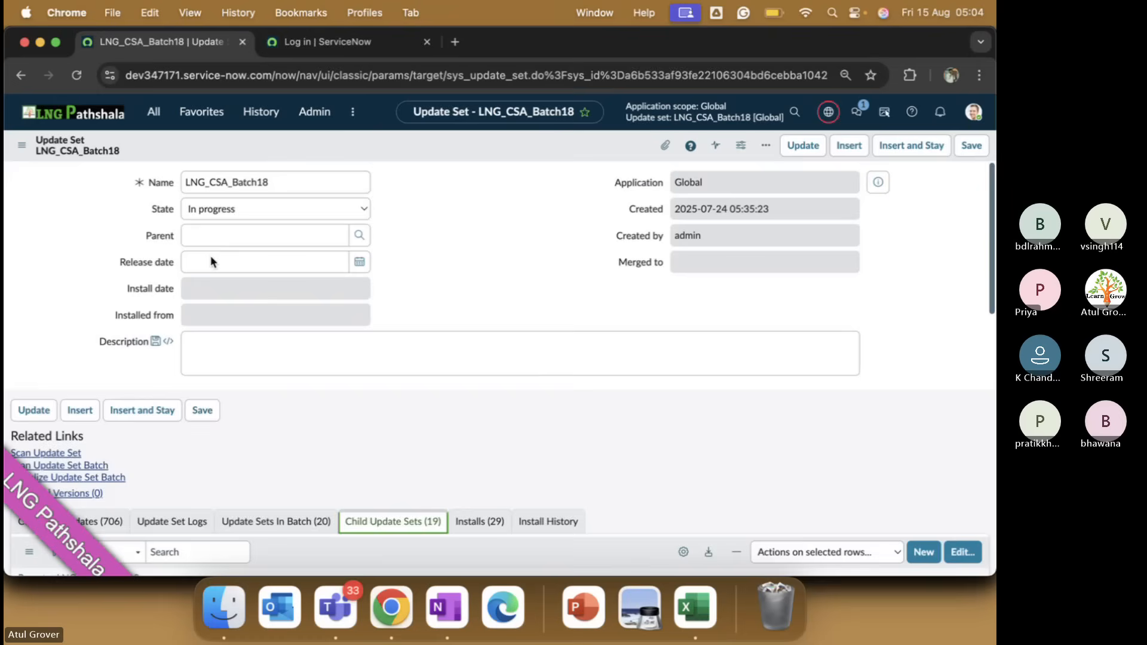
Set the batch State to Complete, confirming completion of all its update sets.
left_click(281, 210)
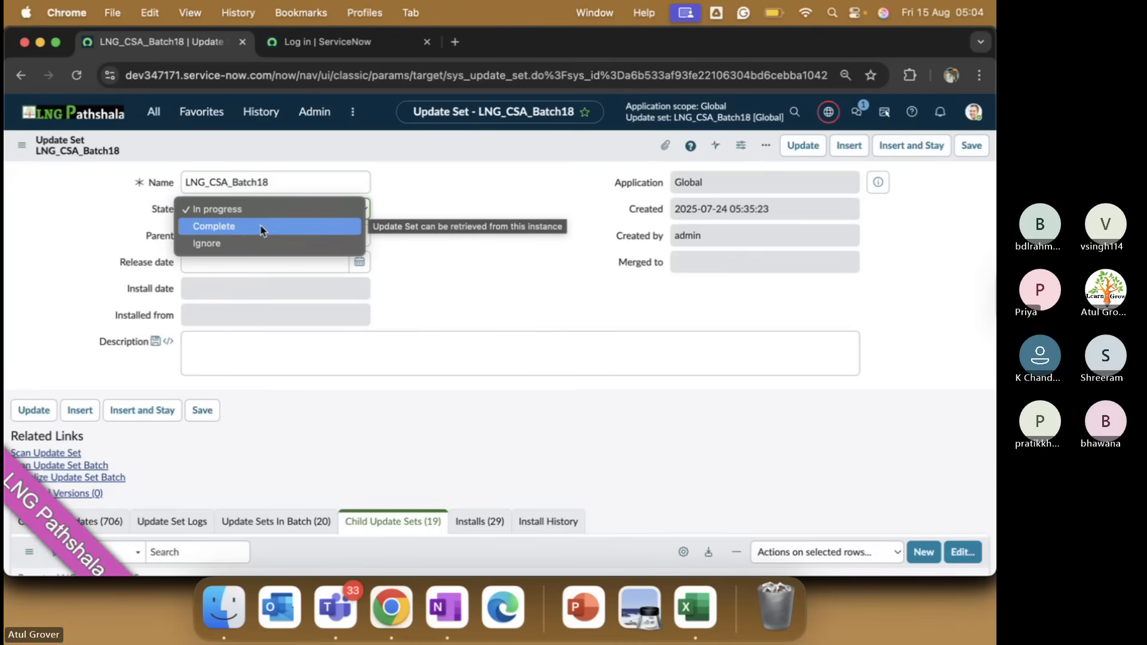
left_click(261, 230)
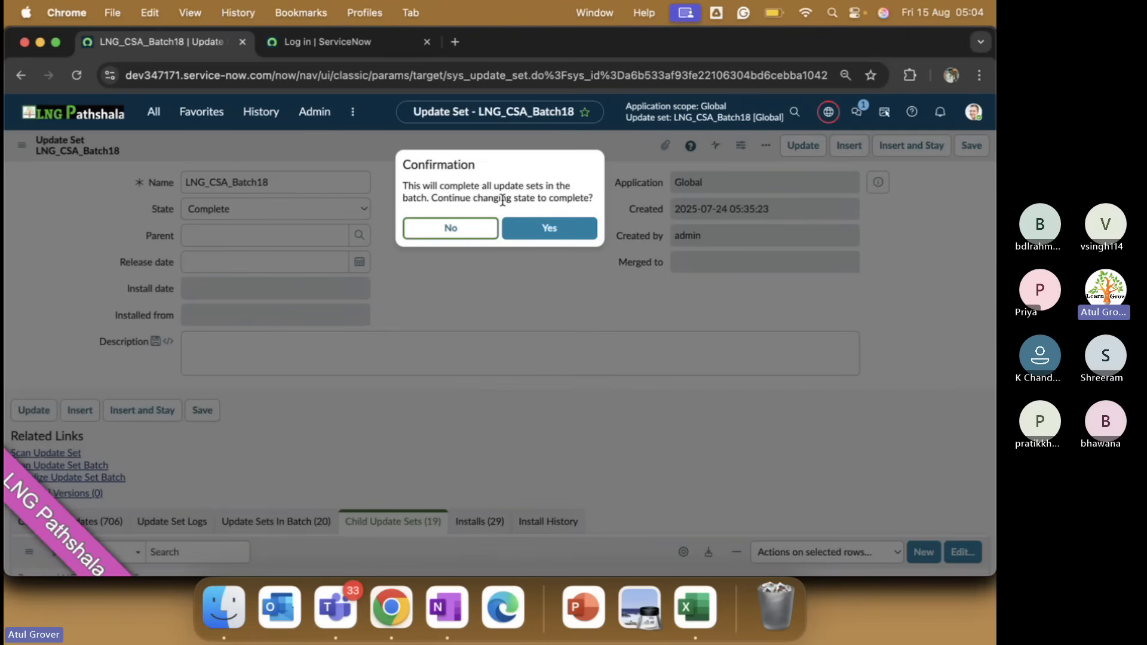
left_click(474, 237)
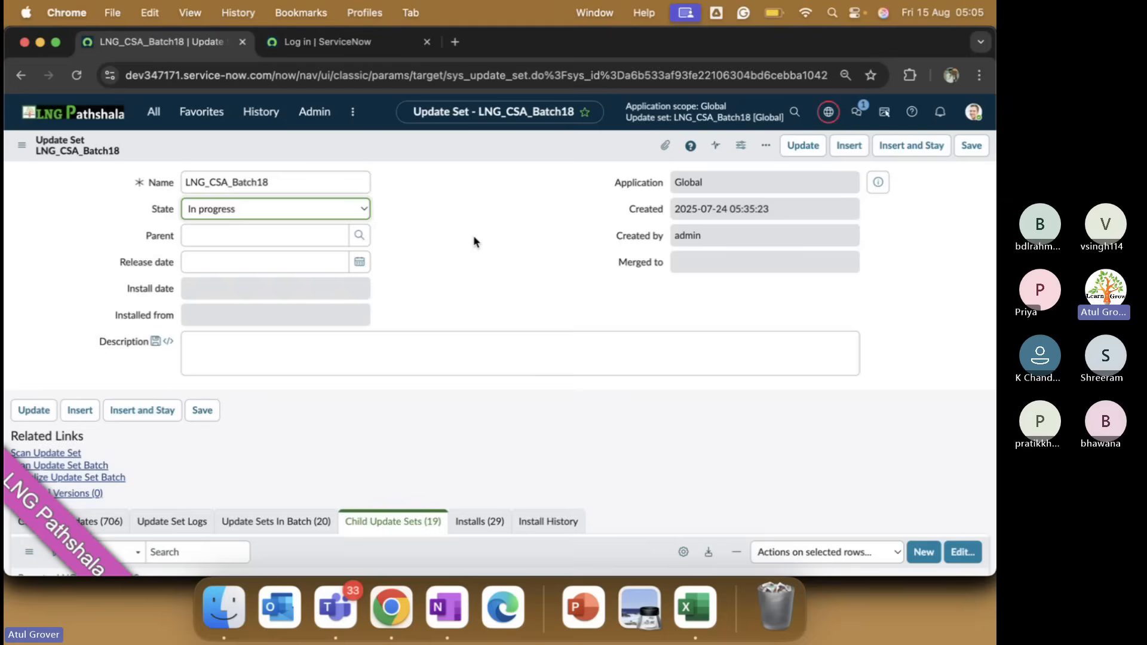
left_click(361, 208)
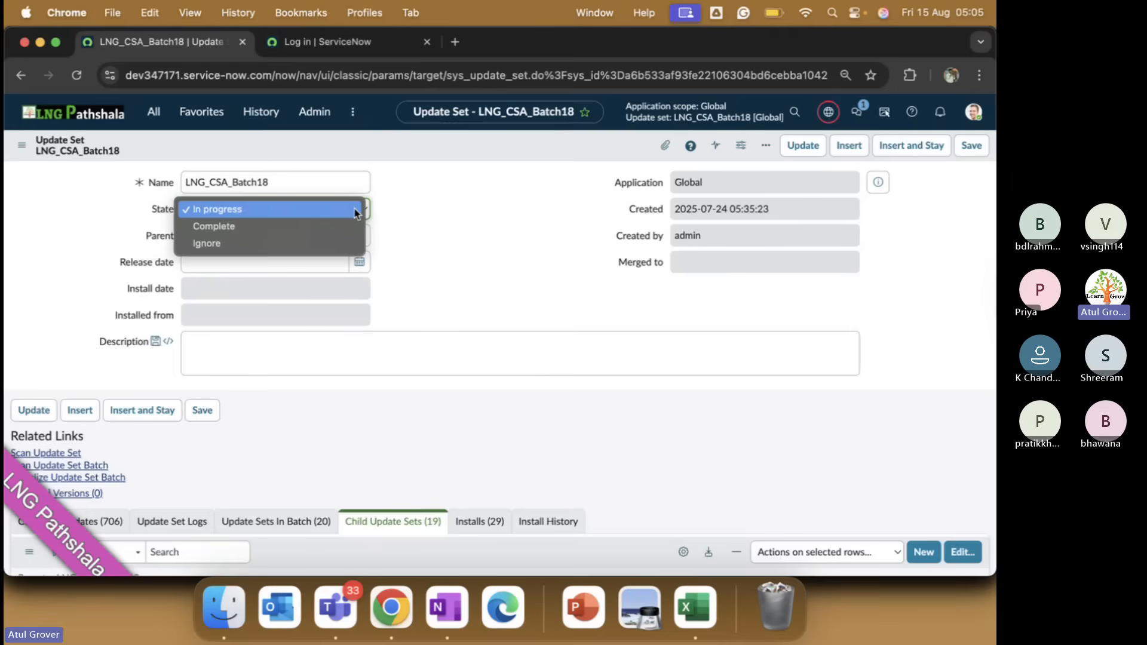
left_click(289, 230)
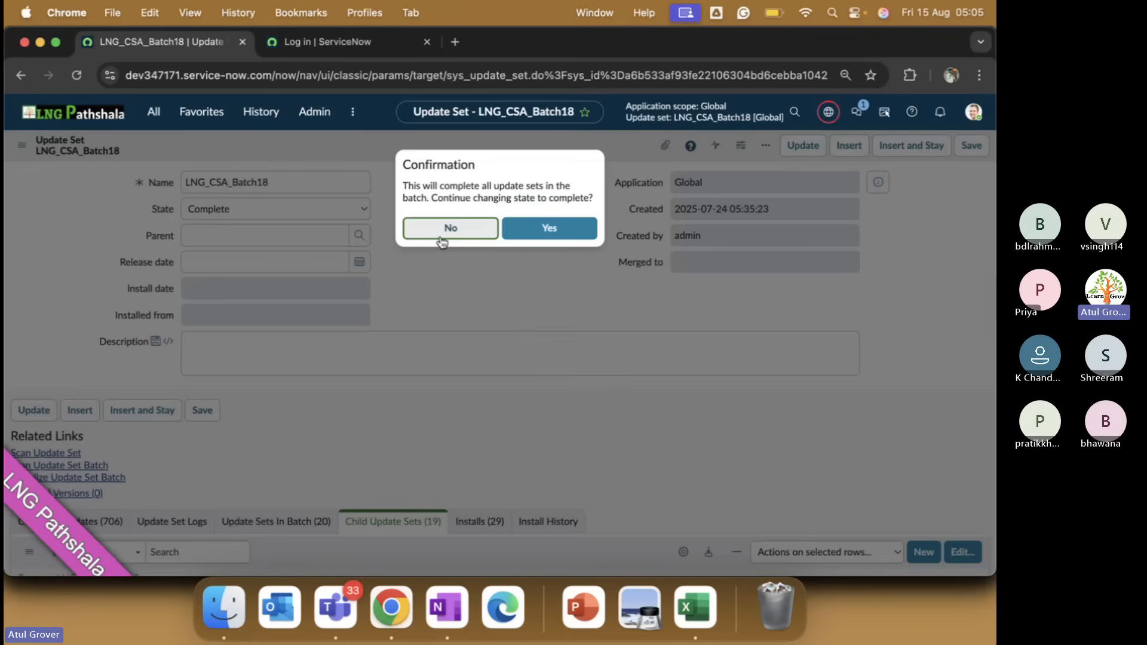
left_click(533, 231)
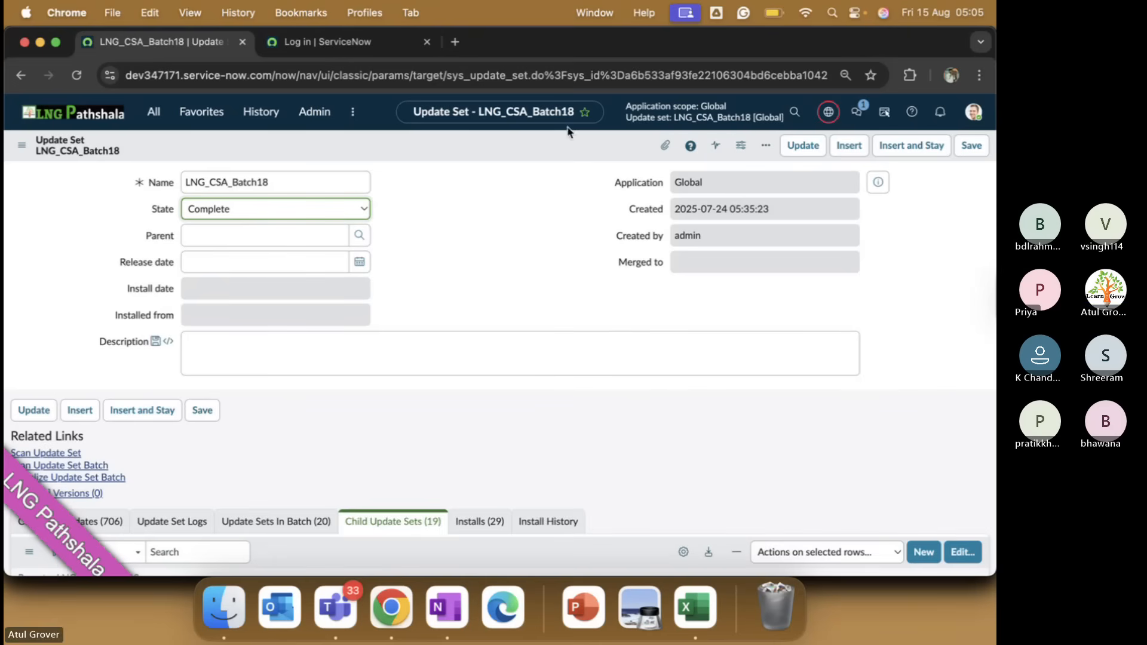
Save the batch record and proceed past the Confirm app install(s) warning.
right_click(568, 149)
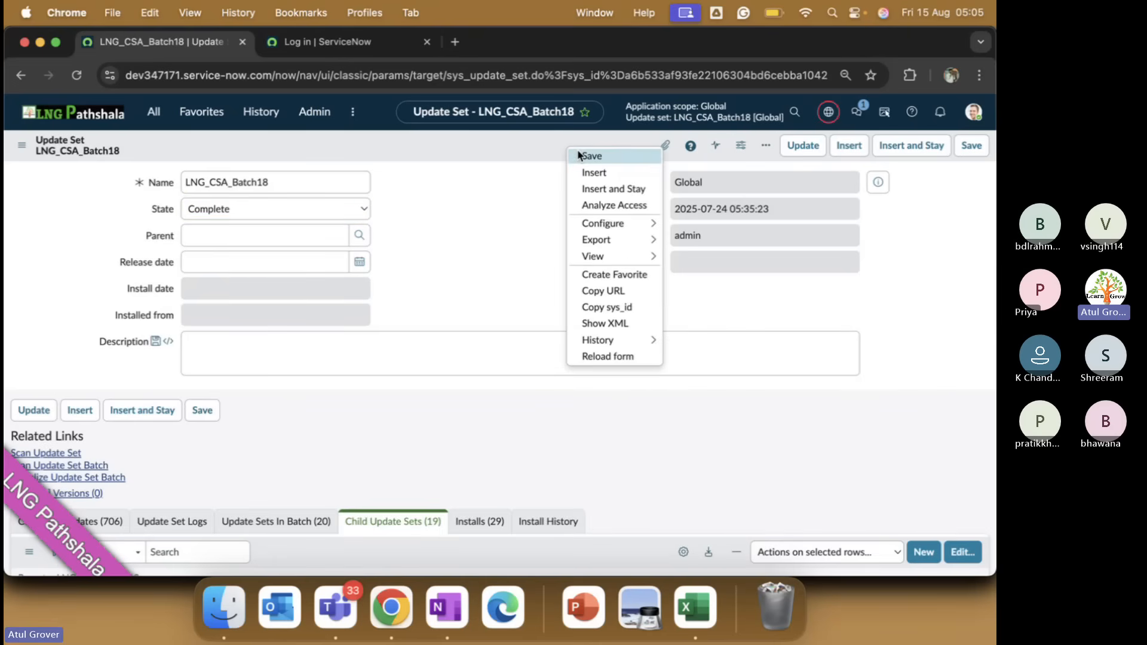
left_click(590, 156)
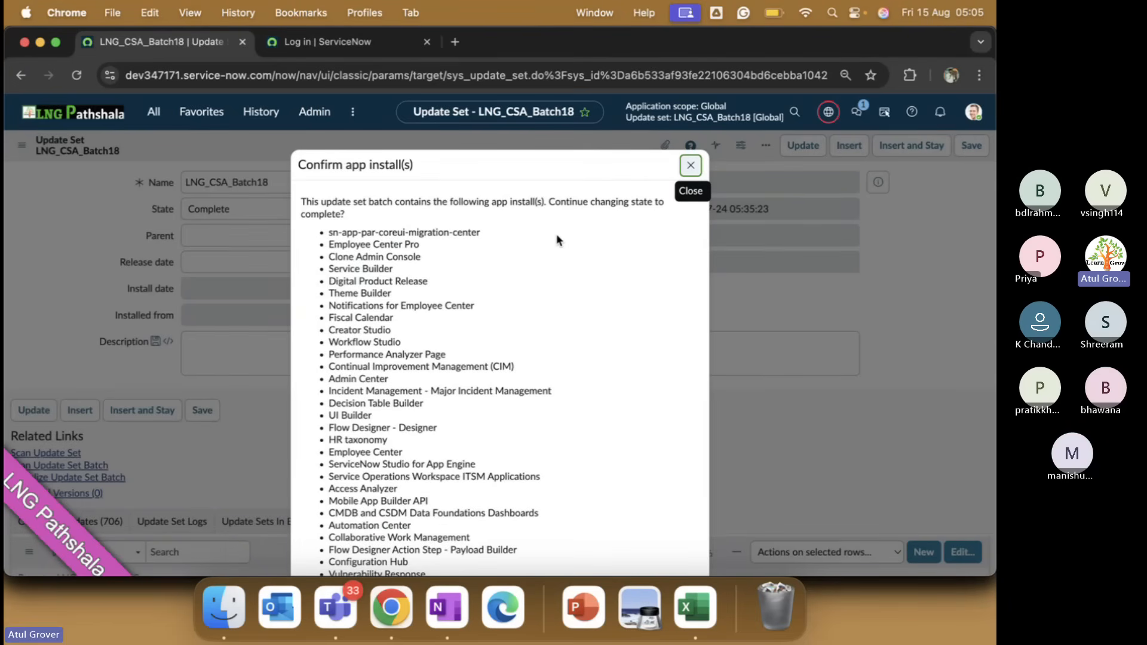
scroll(478, 339, "down", 3)
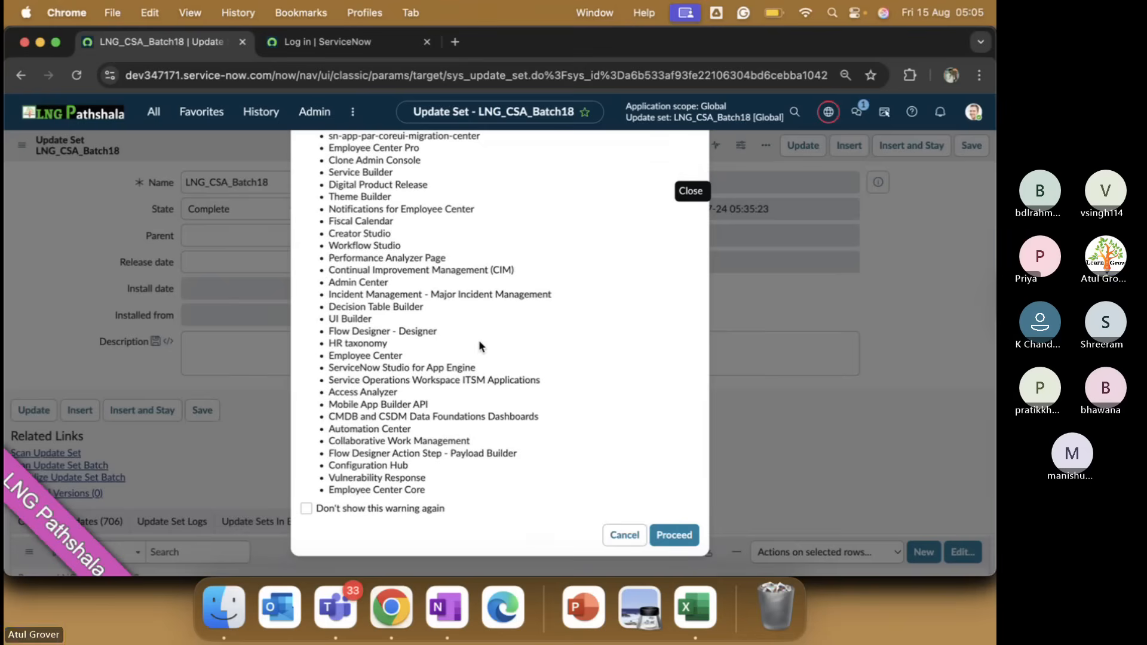
scroll(479, 340, "up", 3)
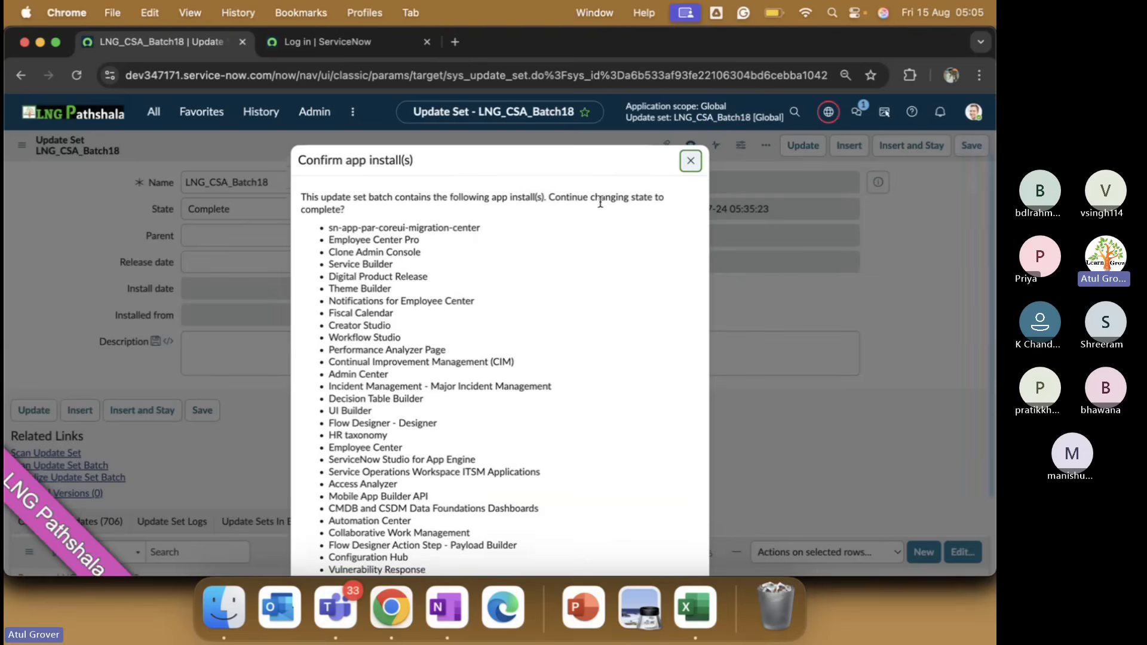
scroll(600, 199, "down", 3)
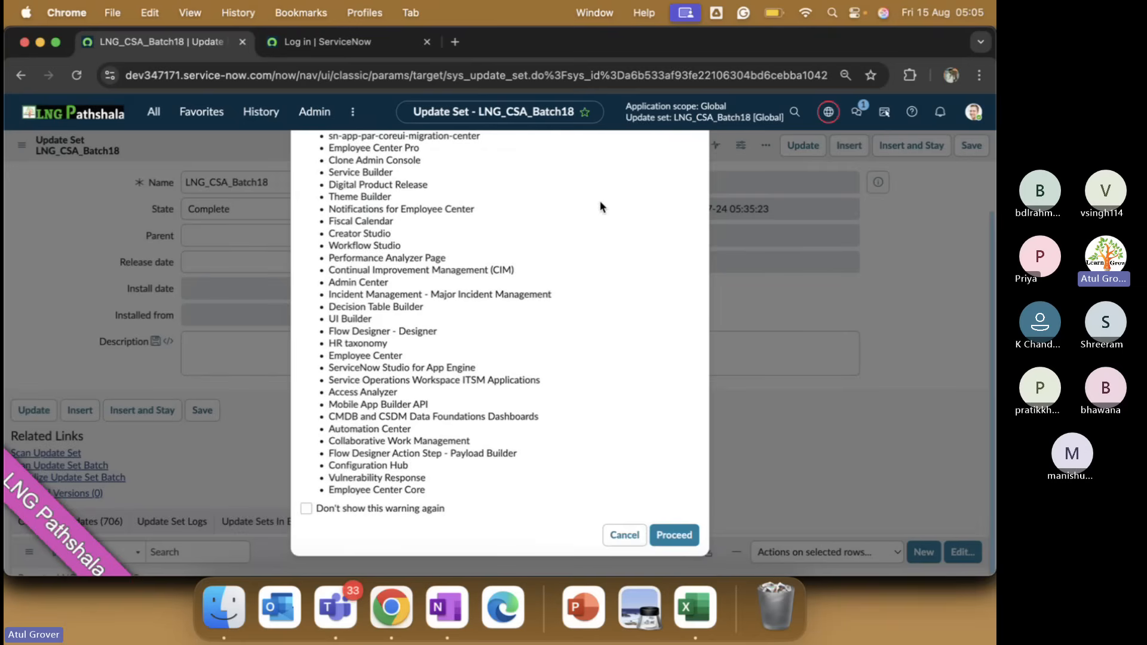
left_click(668, 538)
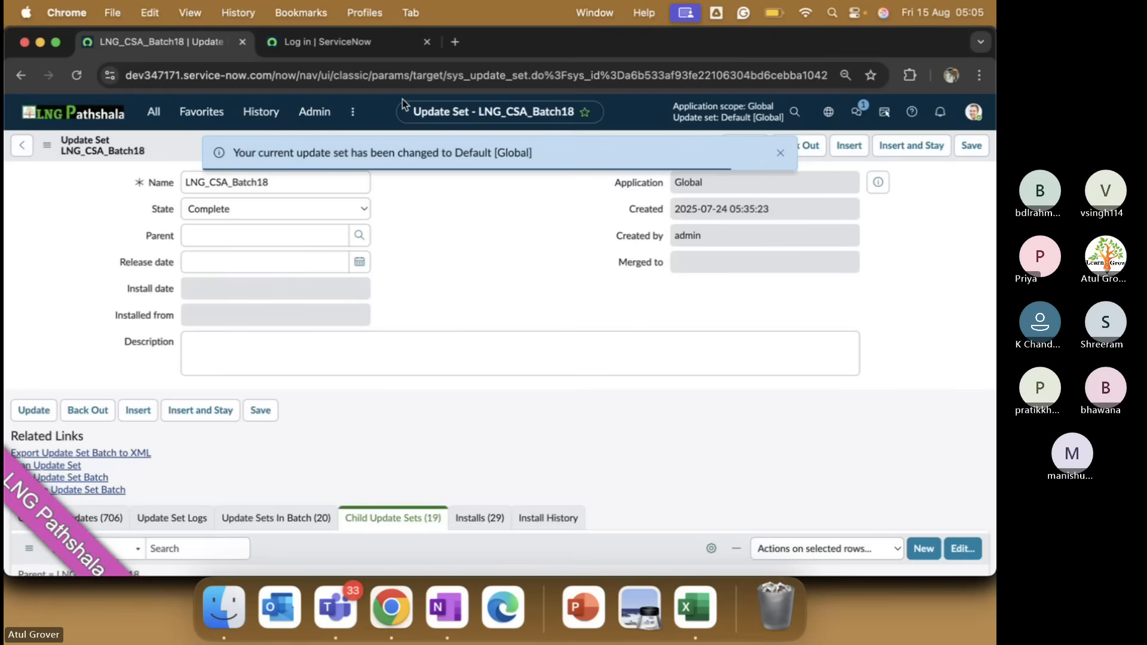
Dismiss both update-set-changed alert banners.
left_click_drag(258, 152, 497, 152)
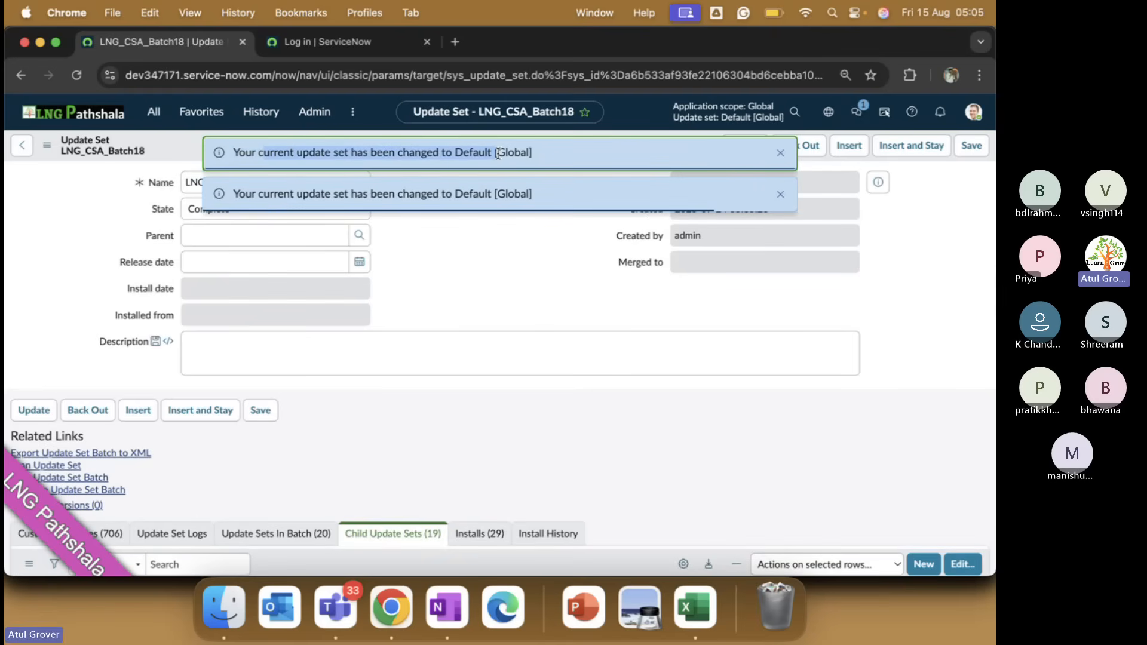
left_click(554, 298)
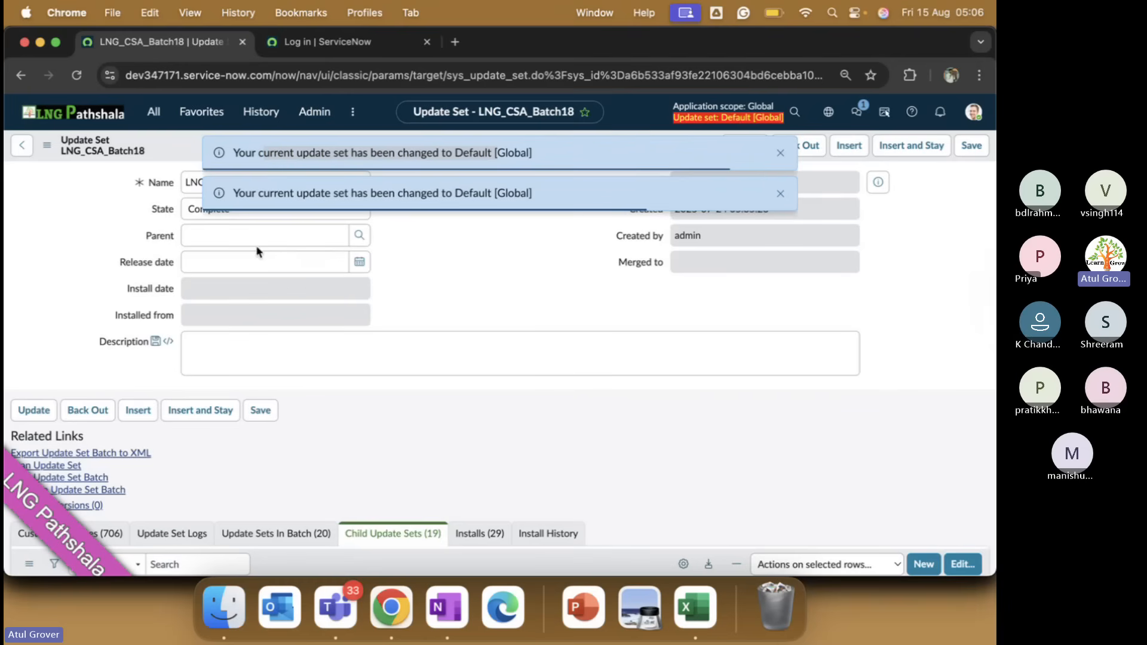
left_click(778, 156)
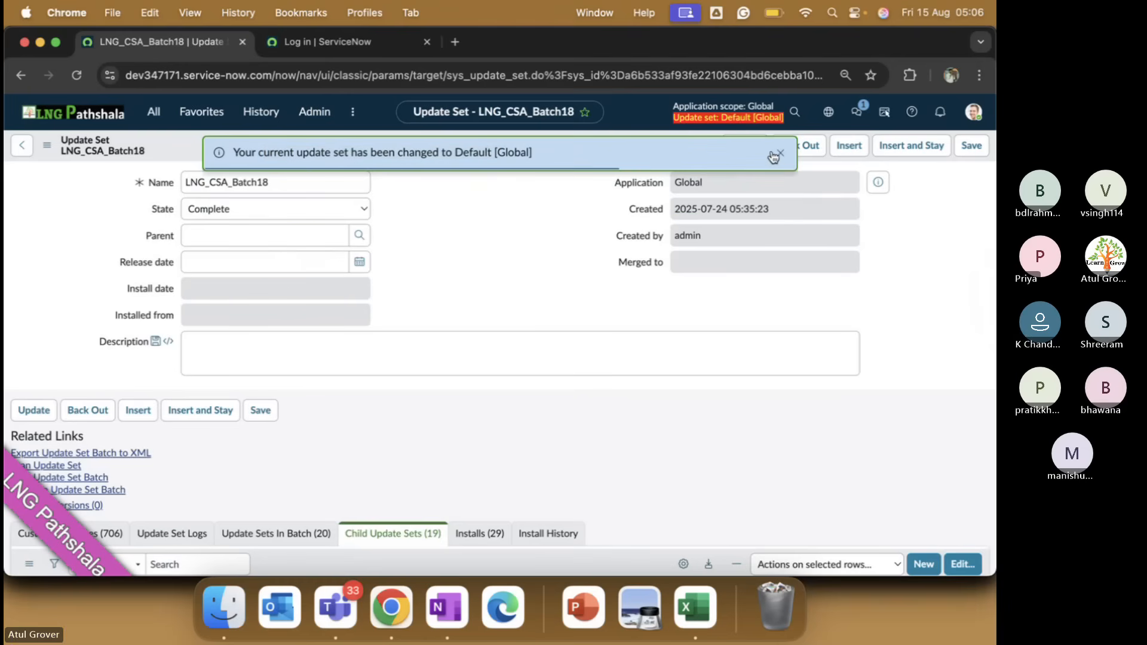
left_click(763, 157)
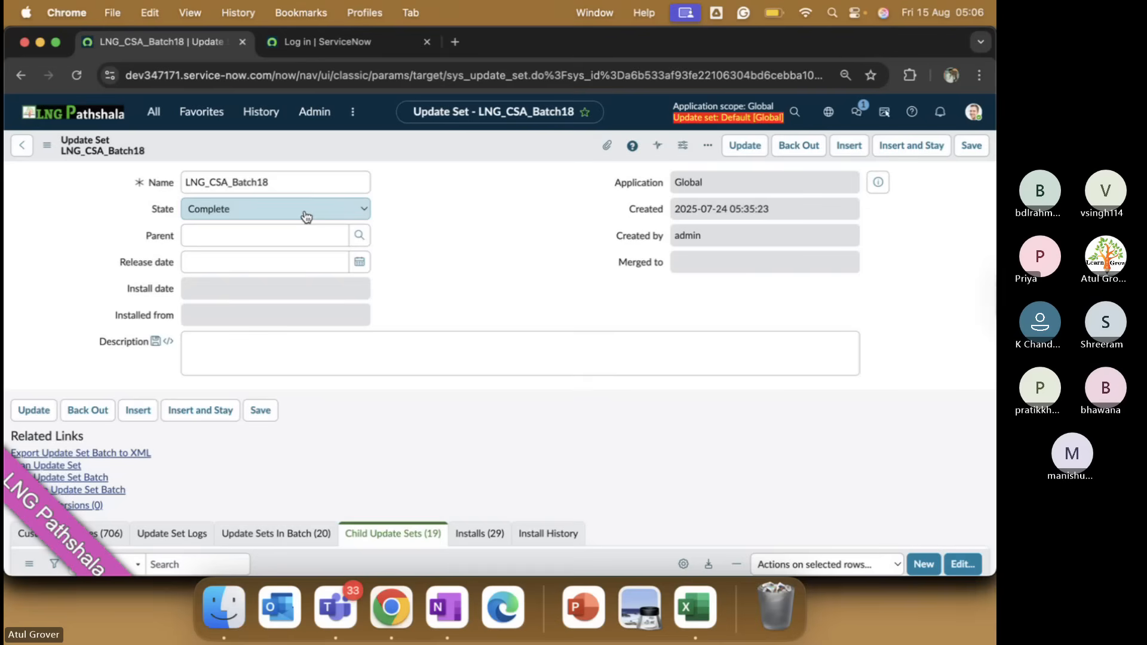
Scroll through the Child Update Sets list to confirm all 19 are Complete.
scroll(497, 285, "down", 5)
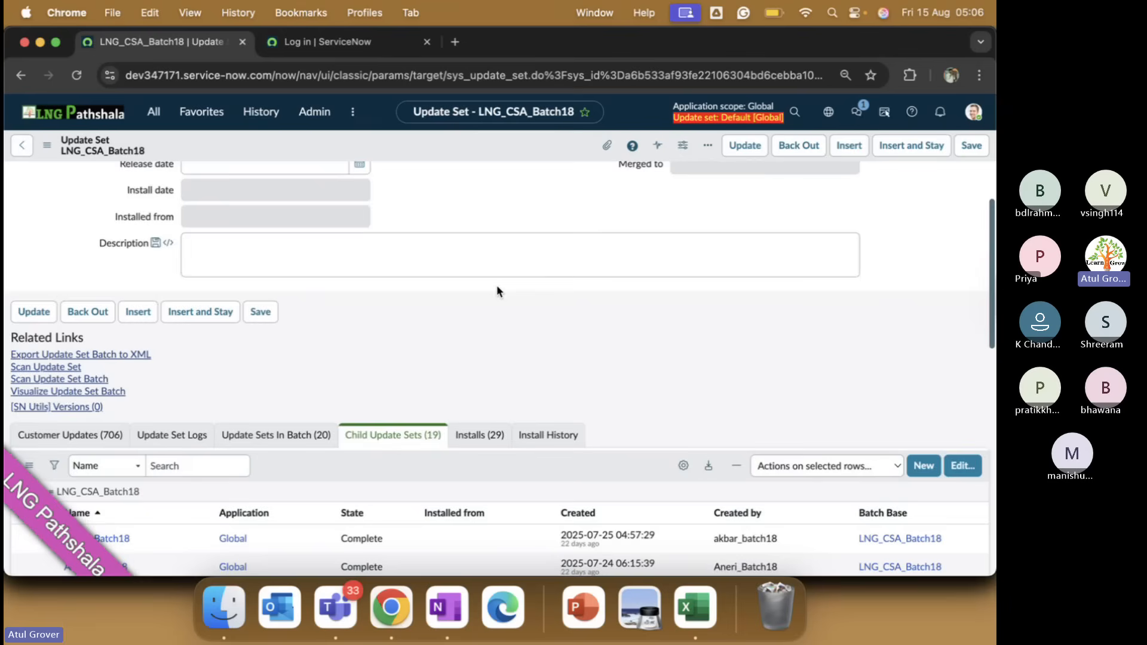
scroll(377, 429, "down", 3)
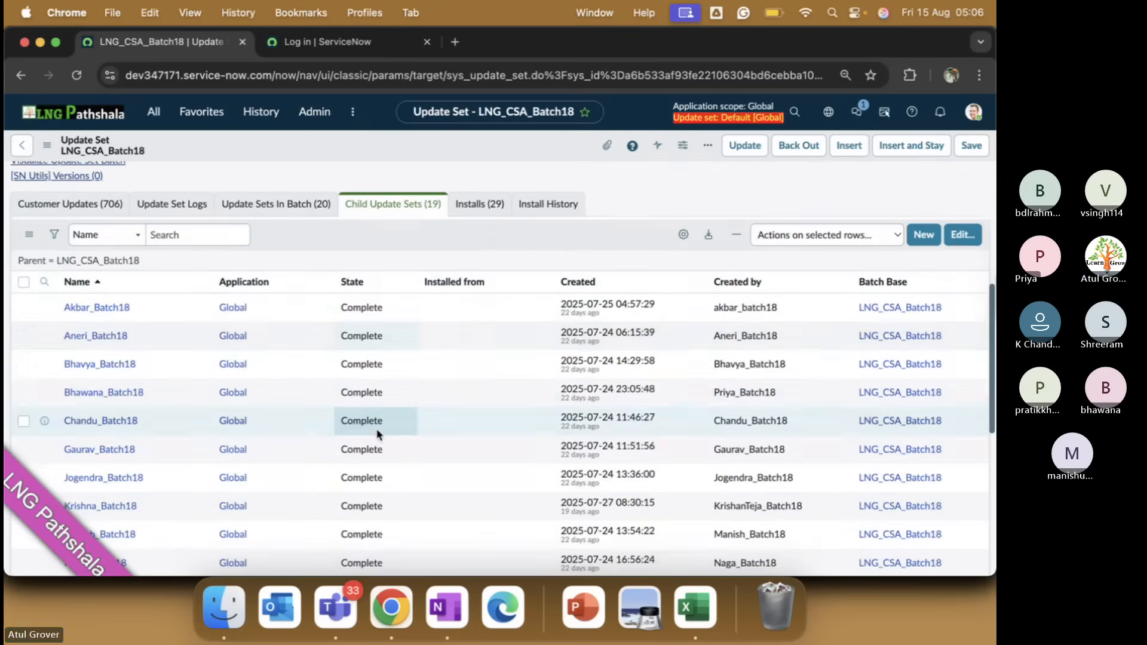
scroll(358, 323, "down", 6)
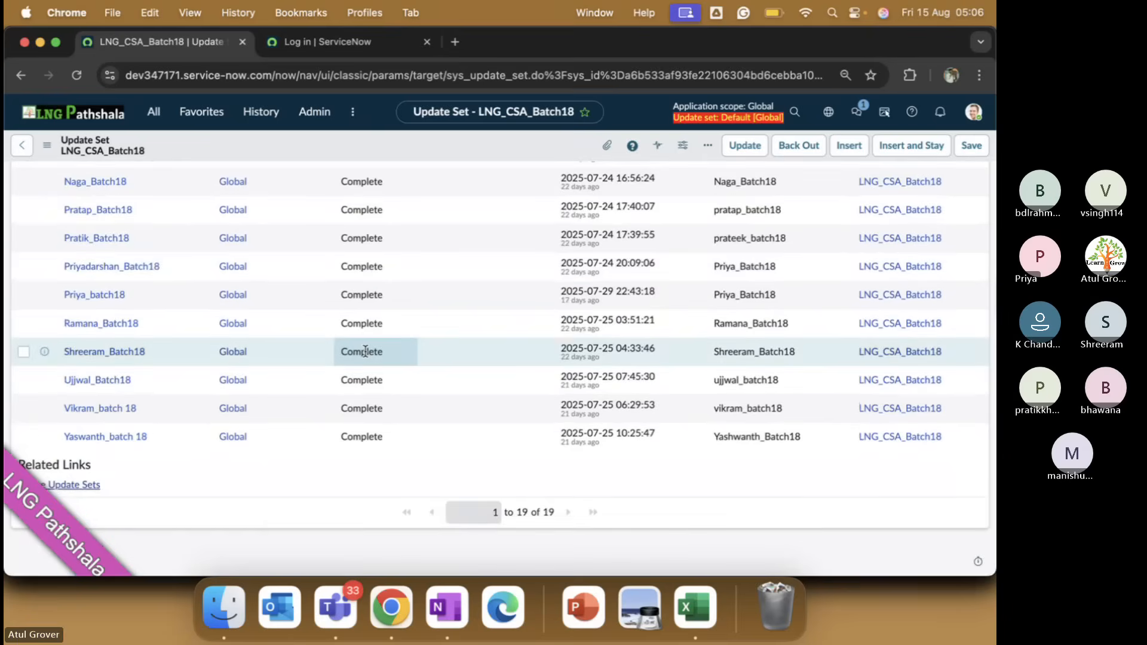
scroll(365, 351, "up", 7)
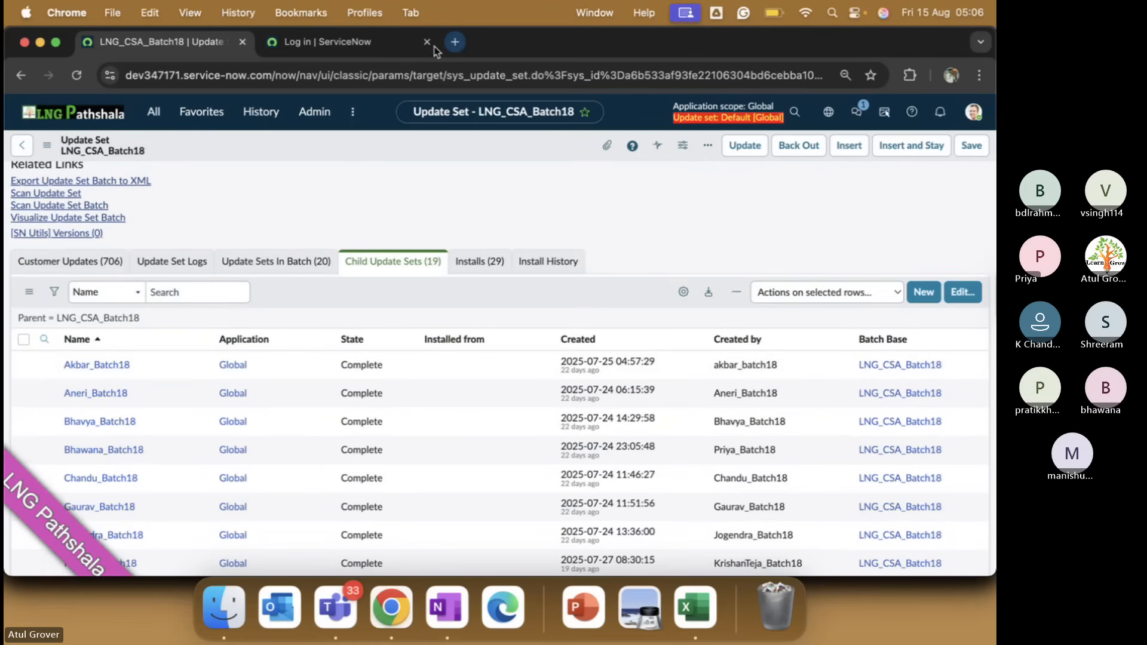
Sign in to the dev211430 instance with its user name and password.
left_click(358, 53)
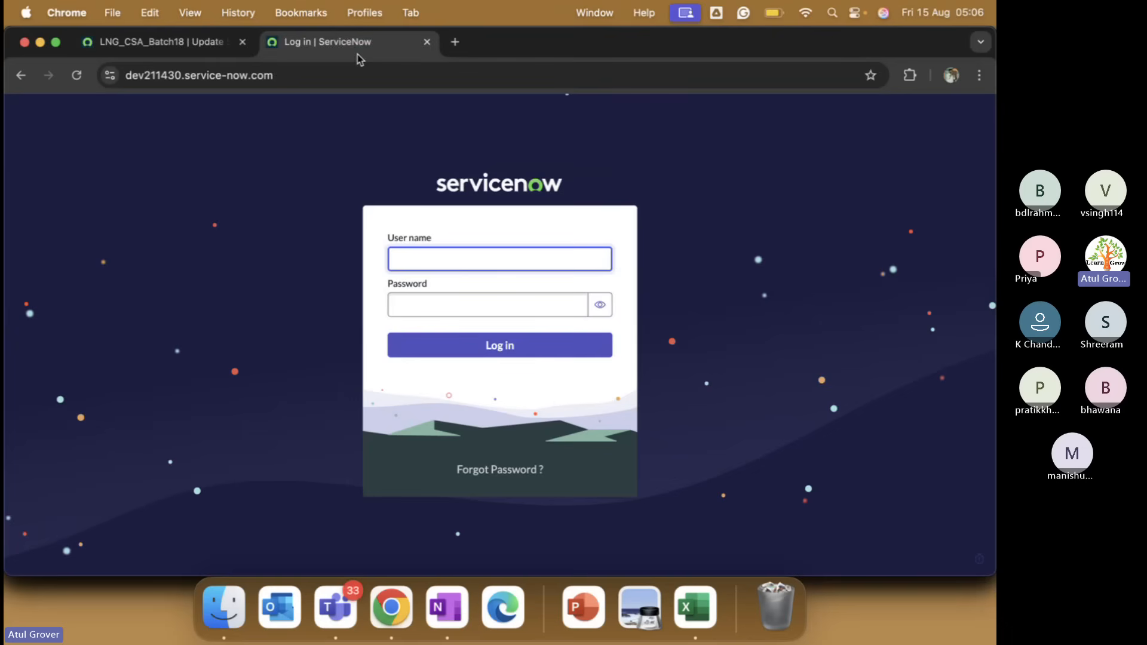
type("a")
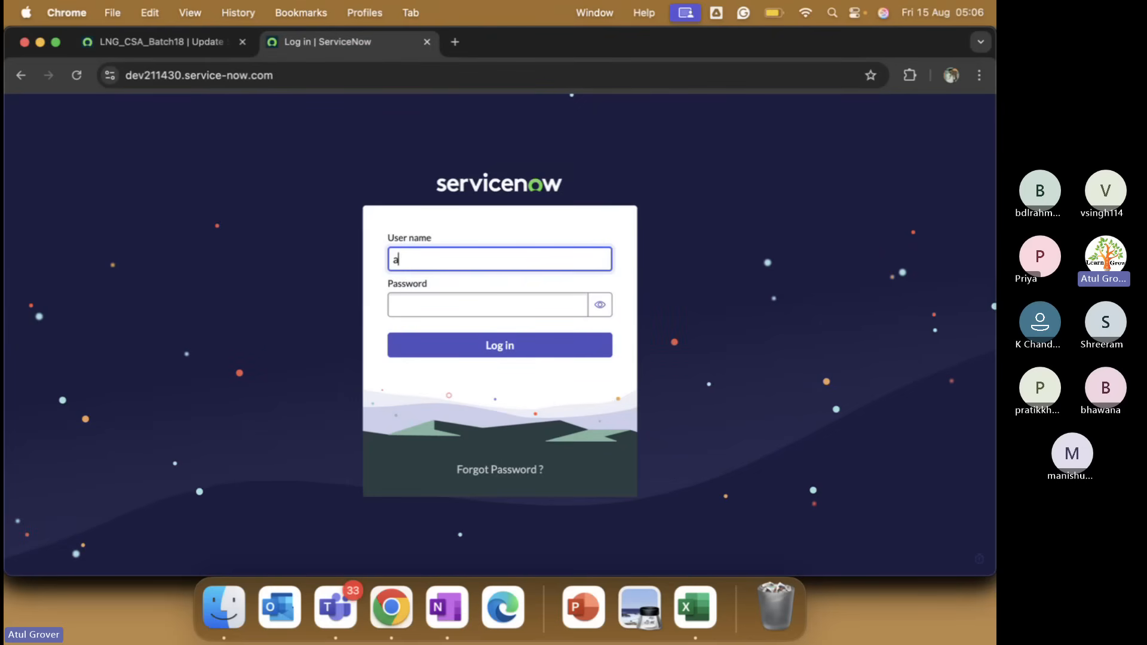
type("tul_lng")
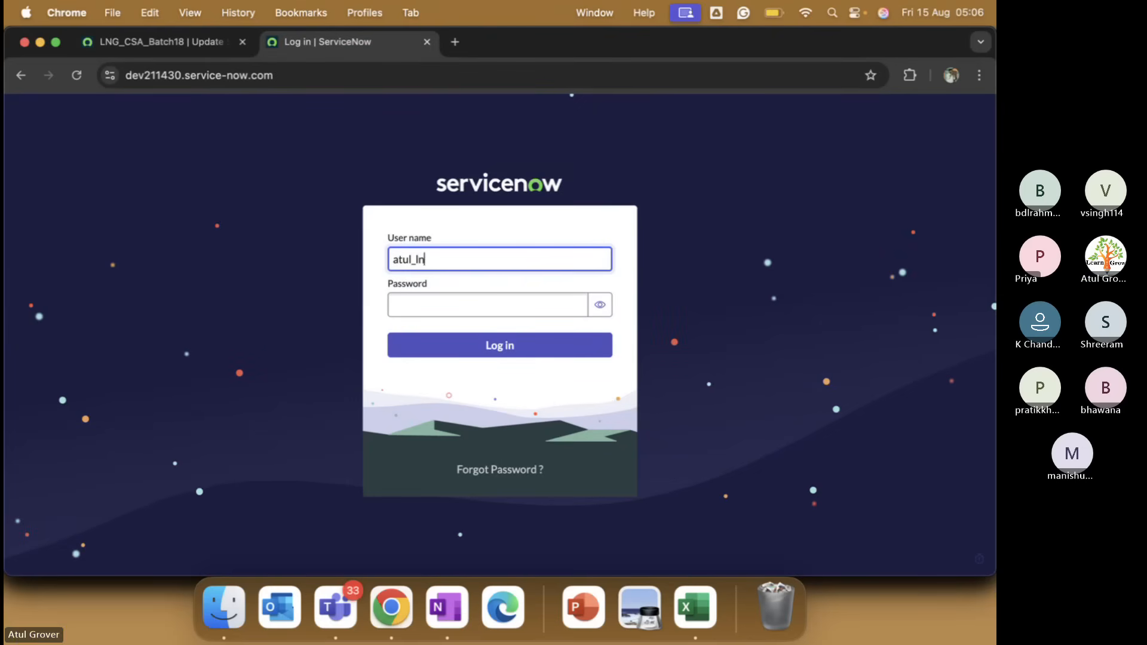
key("Tab")
type("••")
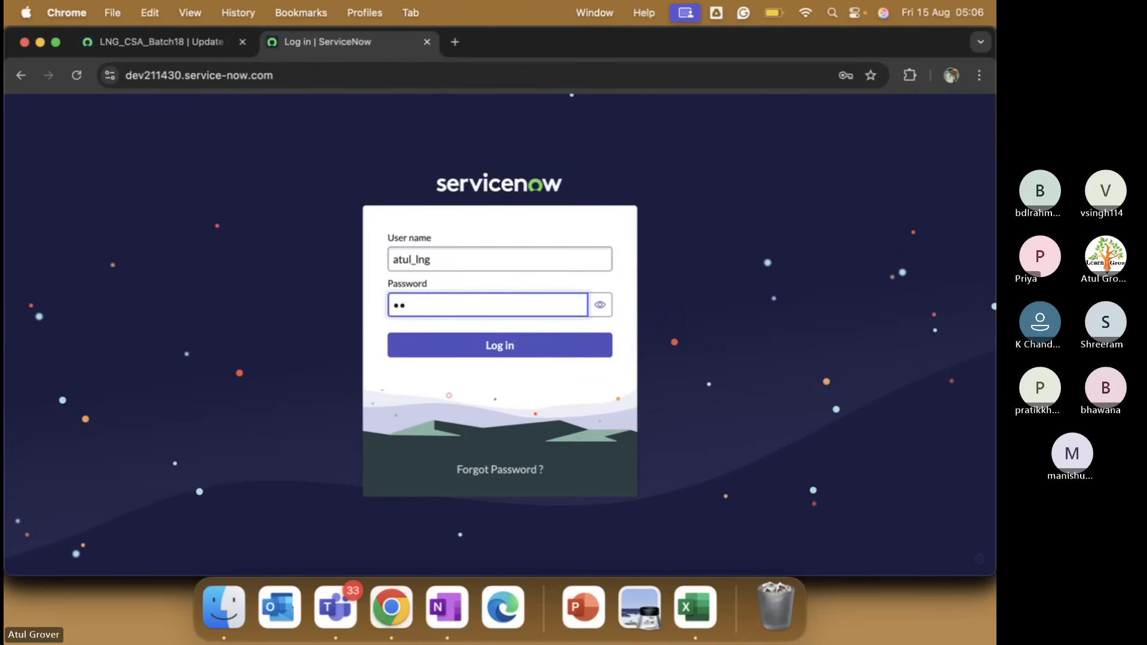
key("BackSpace")
key("BackSpace")
type("••••••••••••")
key("Return")
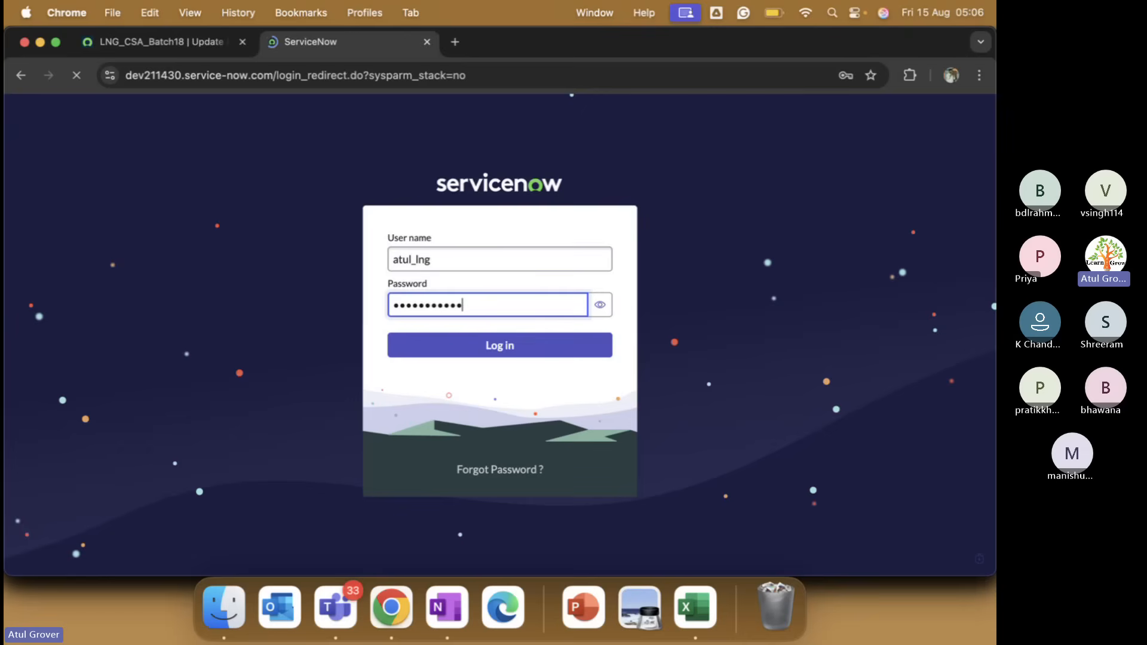
Glance at the Teams meeting, then return to the browser.
key("super+Tab")
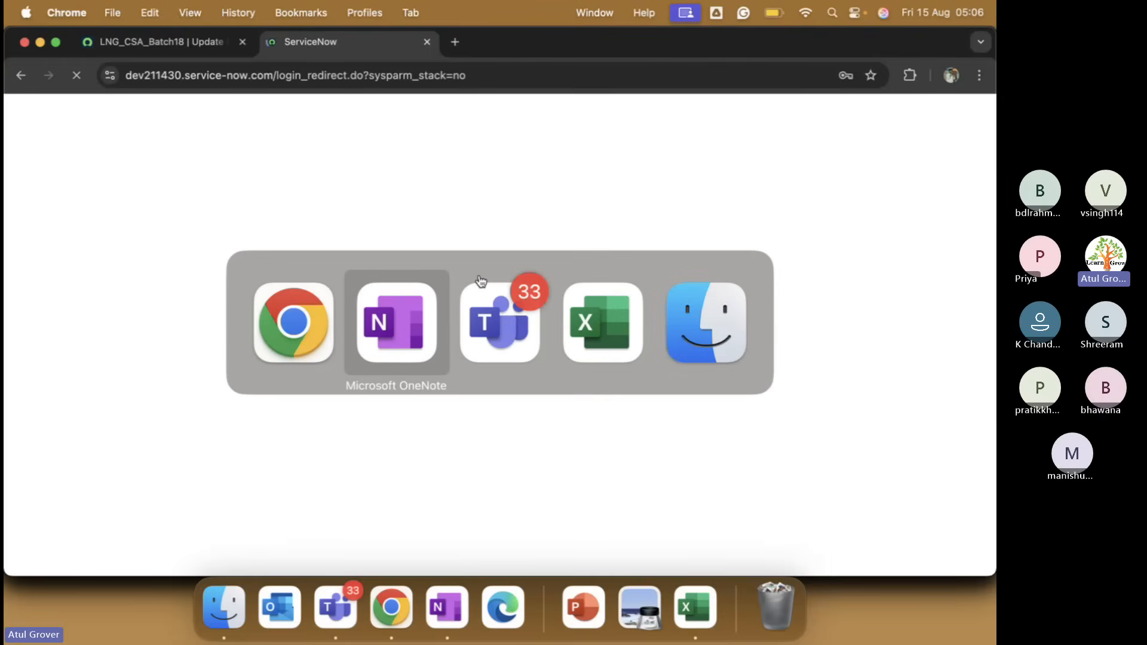
left_click(480, 278)
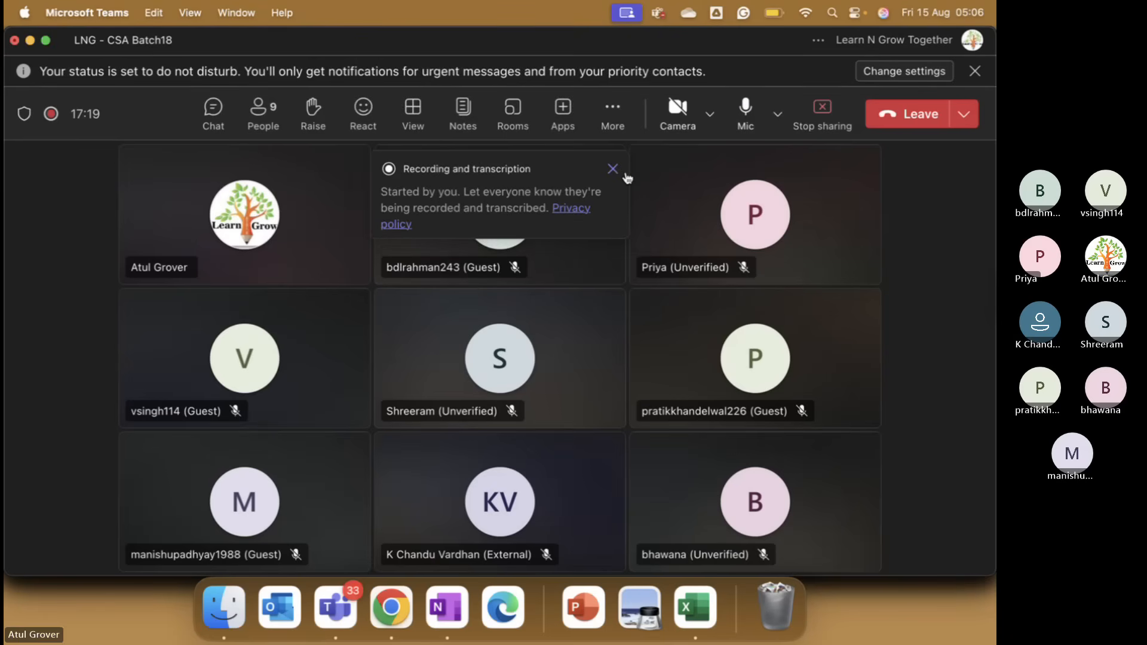
key("super+Tab")
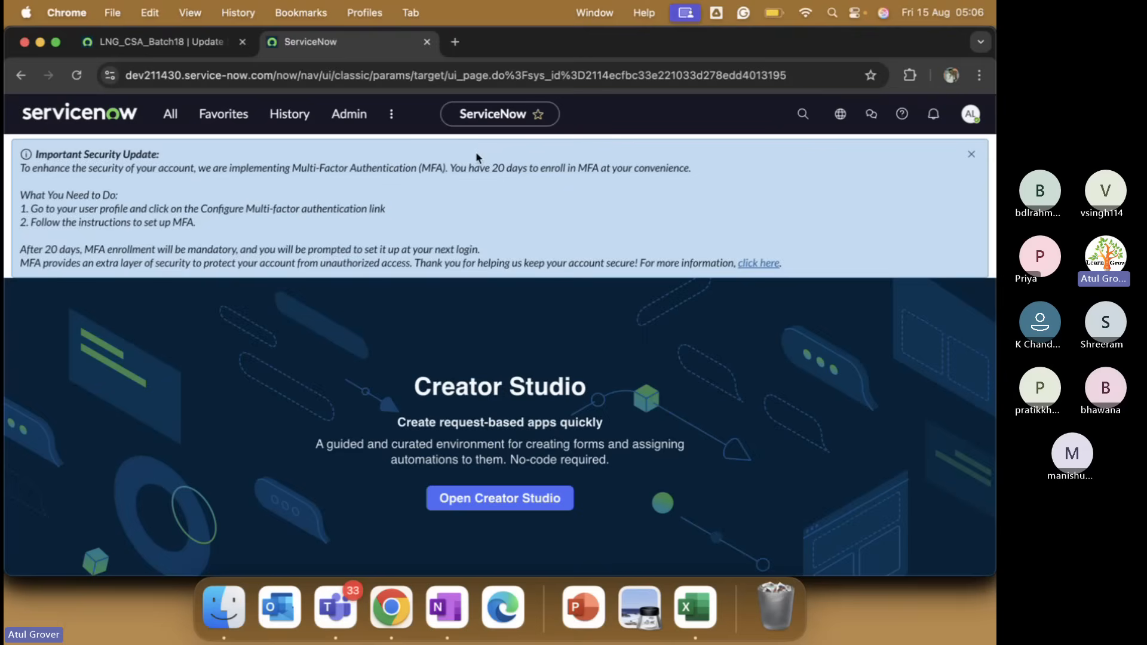
Open the empty Update Sources (Remote Instances) list via 'update so', closing the MFA notices.
left_click(972, 154)
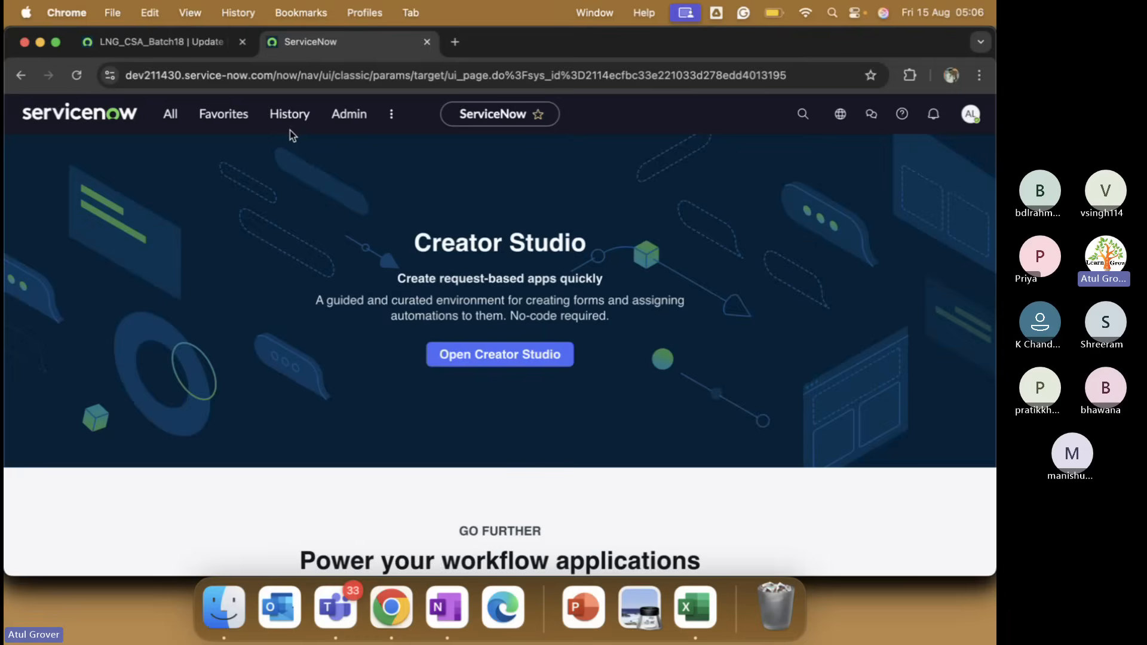
left_click(157, 125)
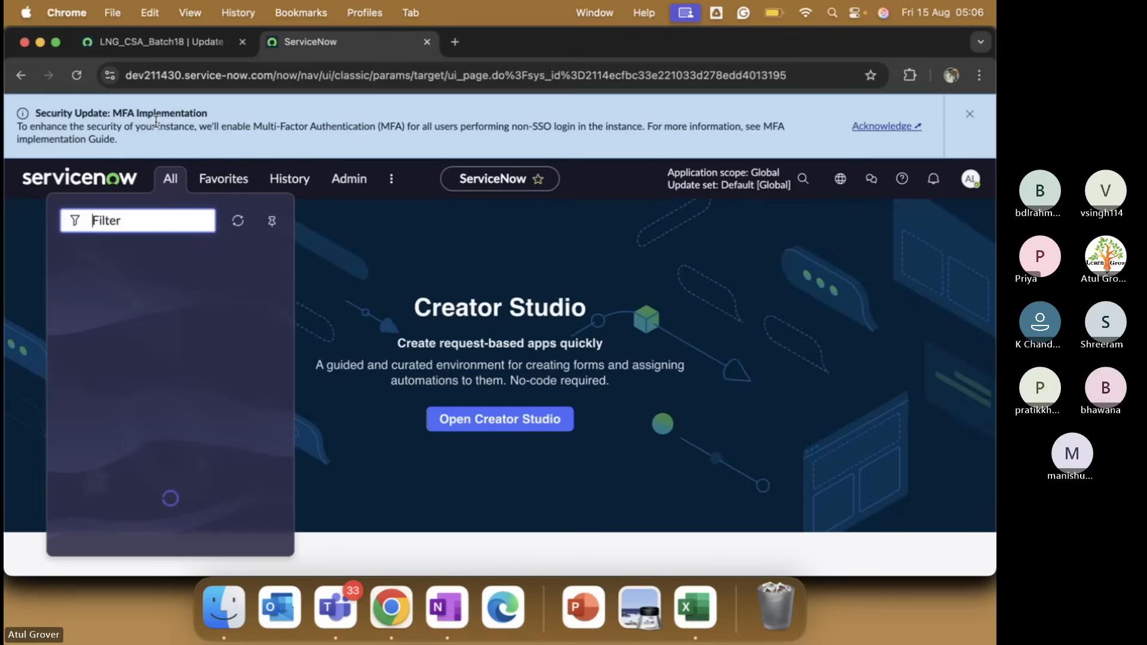
type("updat")
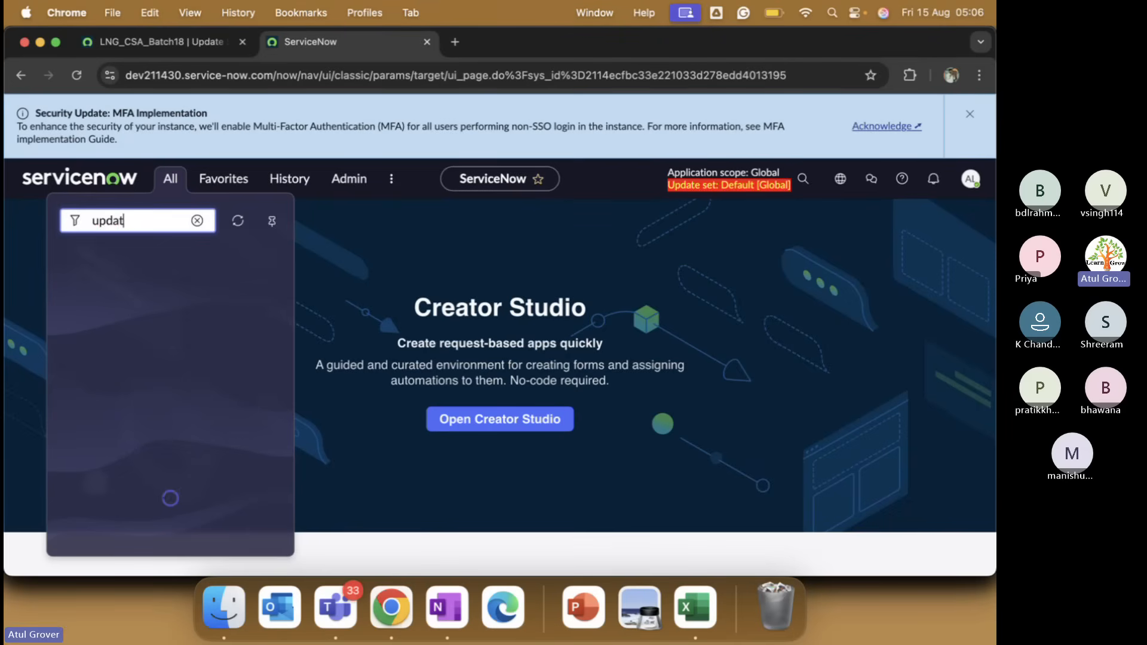
type("e so")
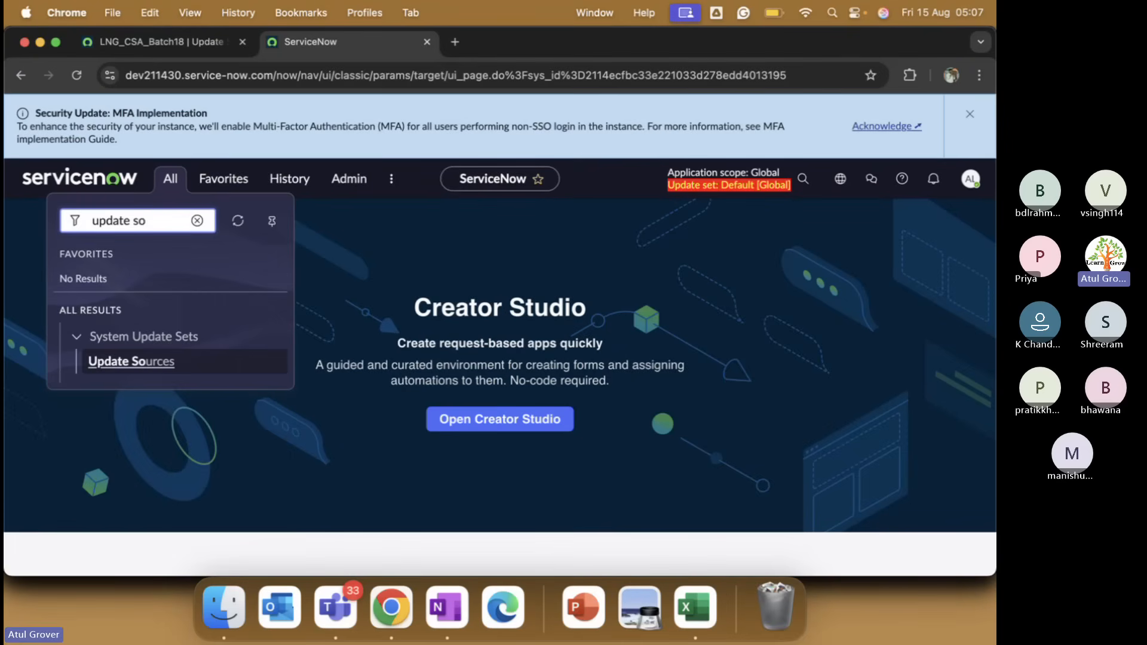
left_click(156, 366)
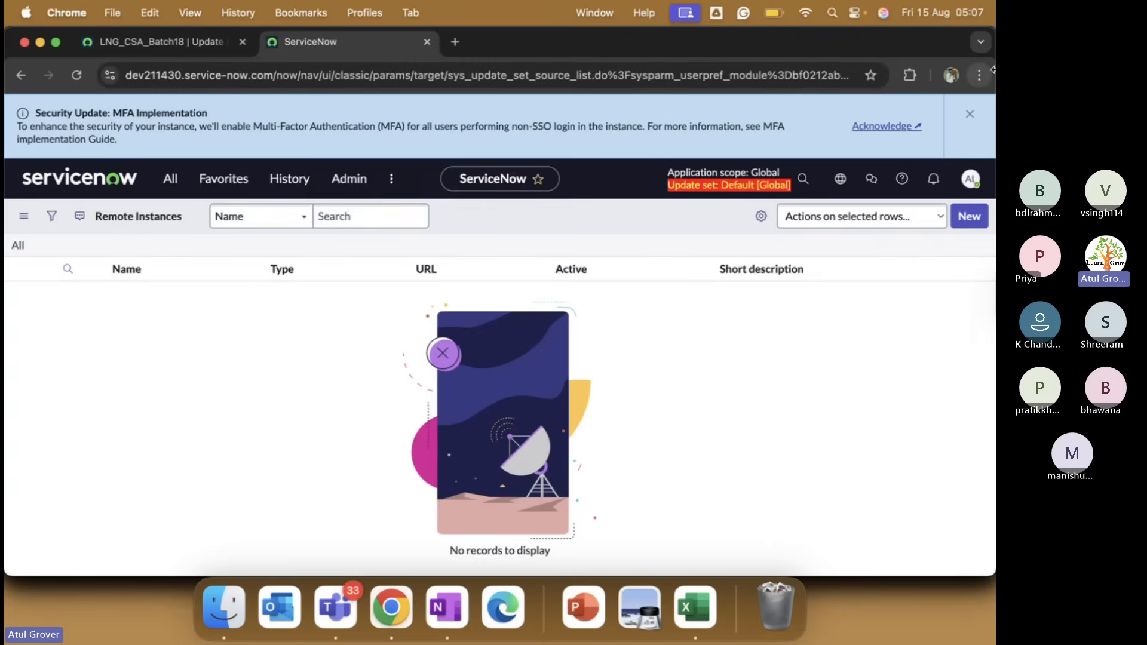
left_click(970, 114)
left_click(367, 144)
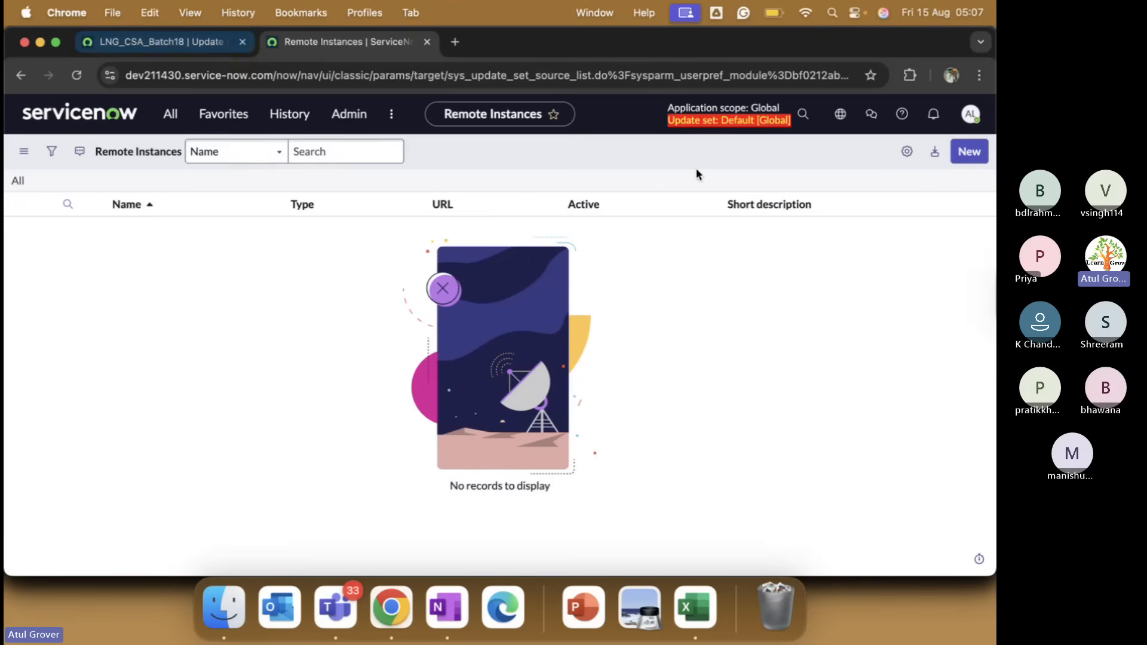
left_click(969, 151)
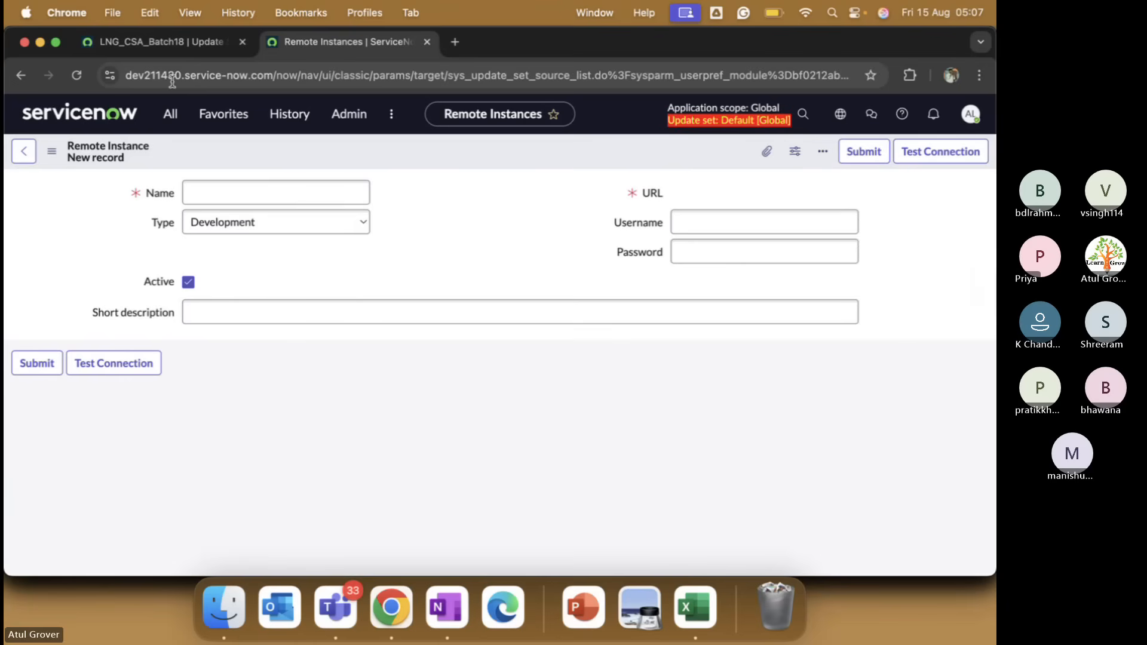
Name the remote instance and paste the dev347171 source URL copied from the other tab.
left_click(239, 195)
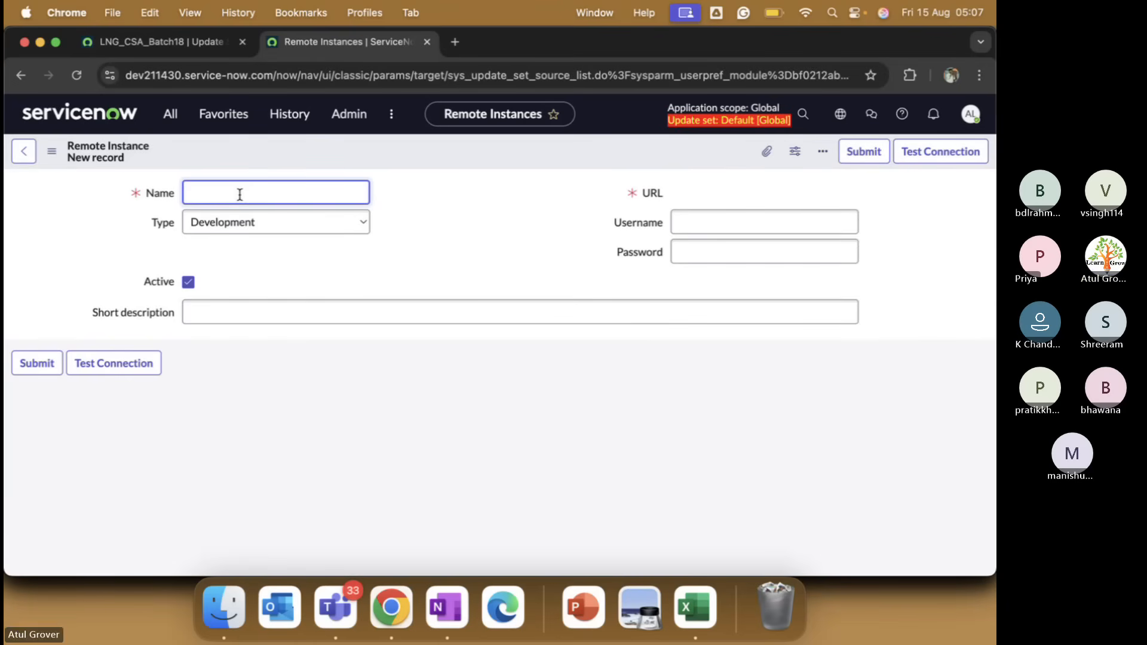
type("Atul- LNG")
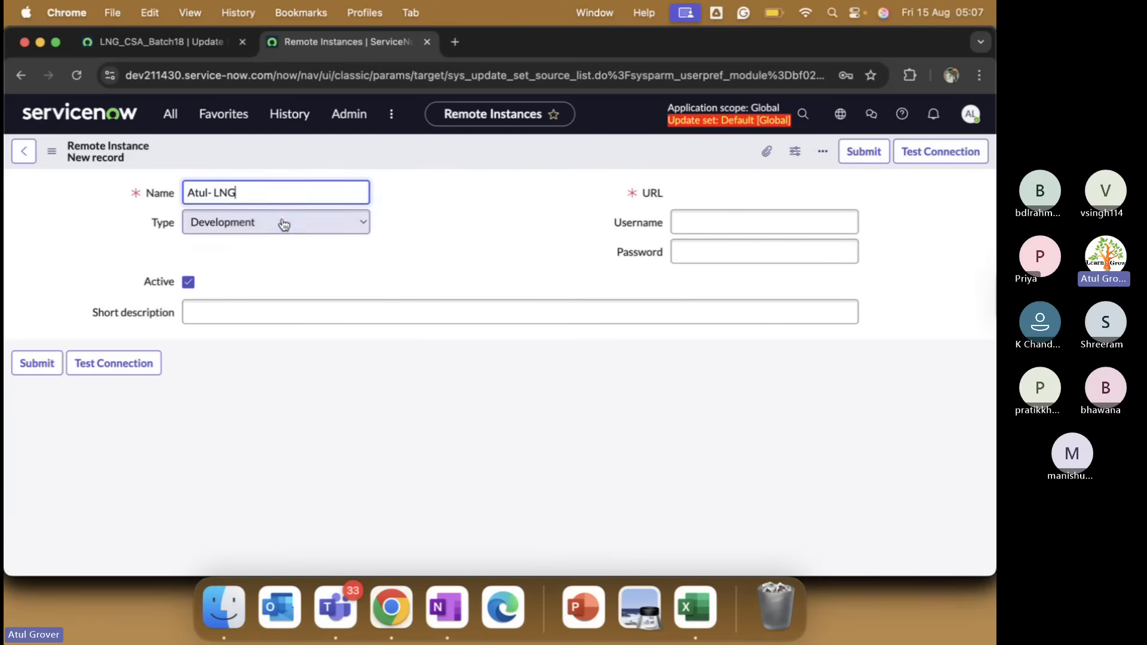
left_click(198, 41)
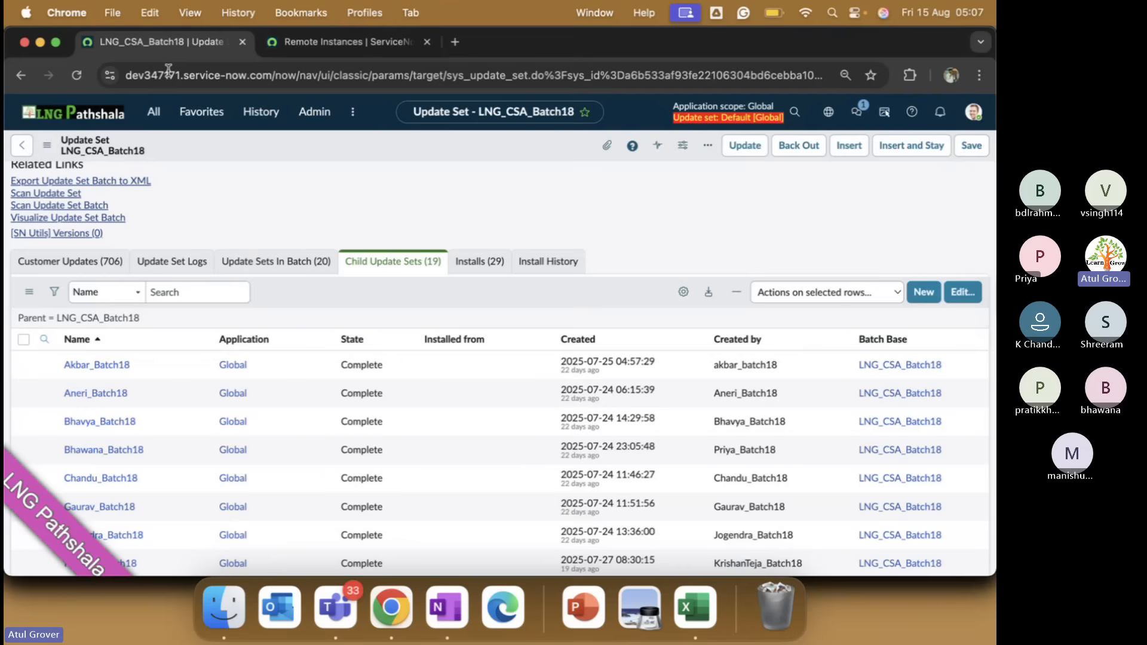
left_click(136, 80)
left_click(137, 80)
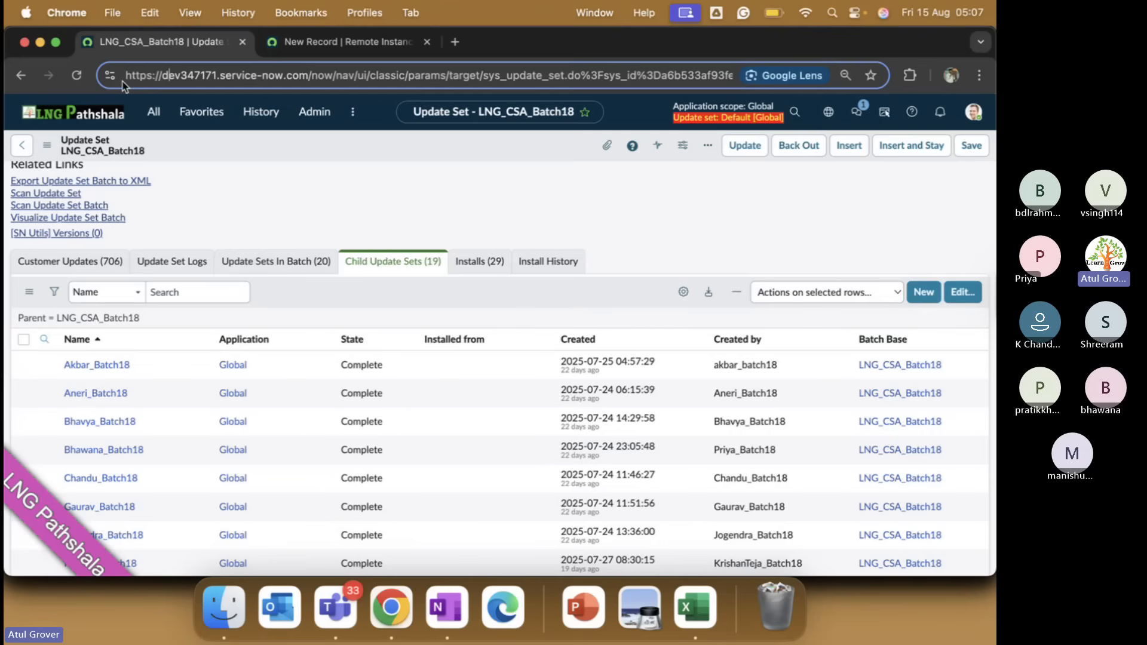
left_click_drag(128, 77, 309, 76)
key("super+c")
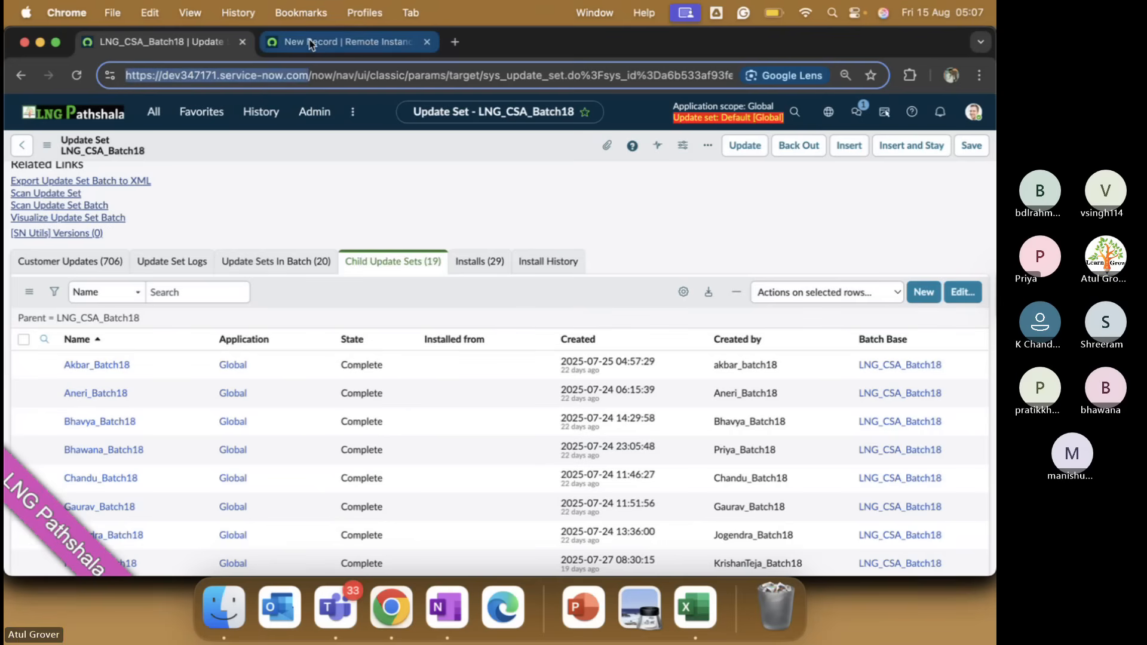
left_click(310, 42)
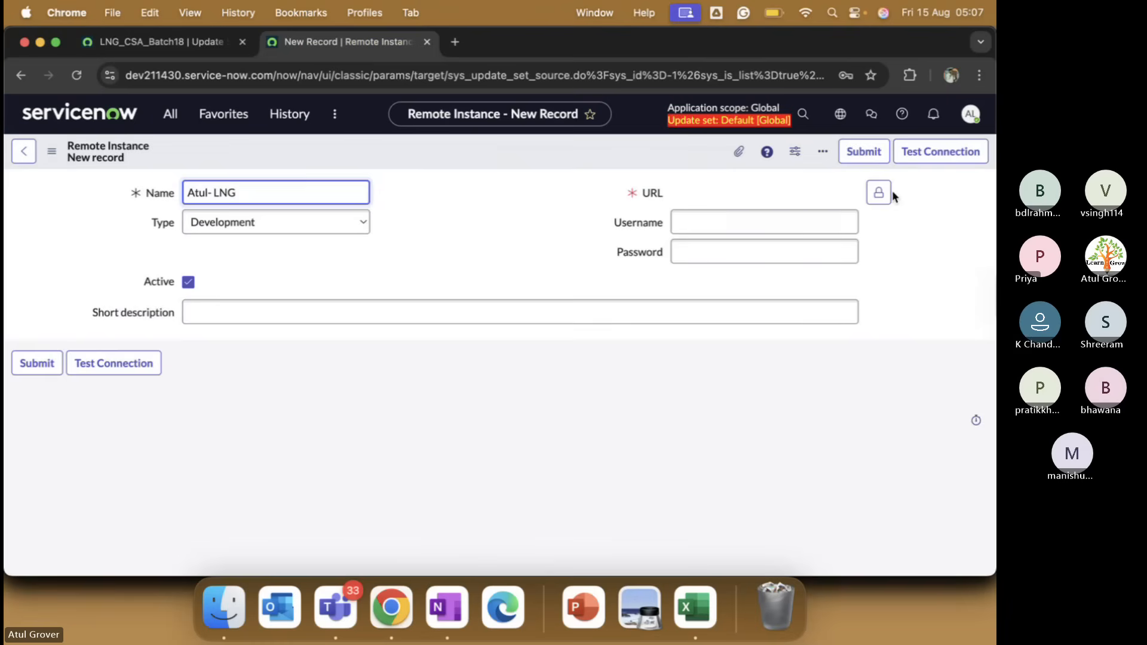
left_click(879, 192)
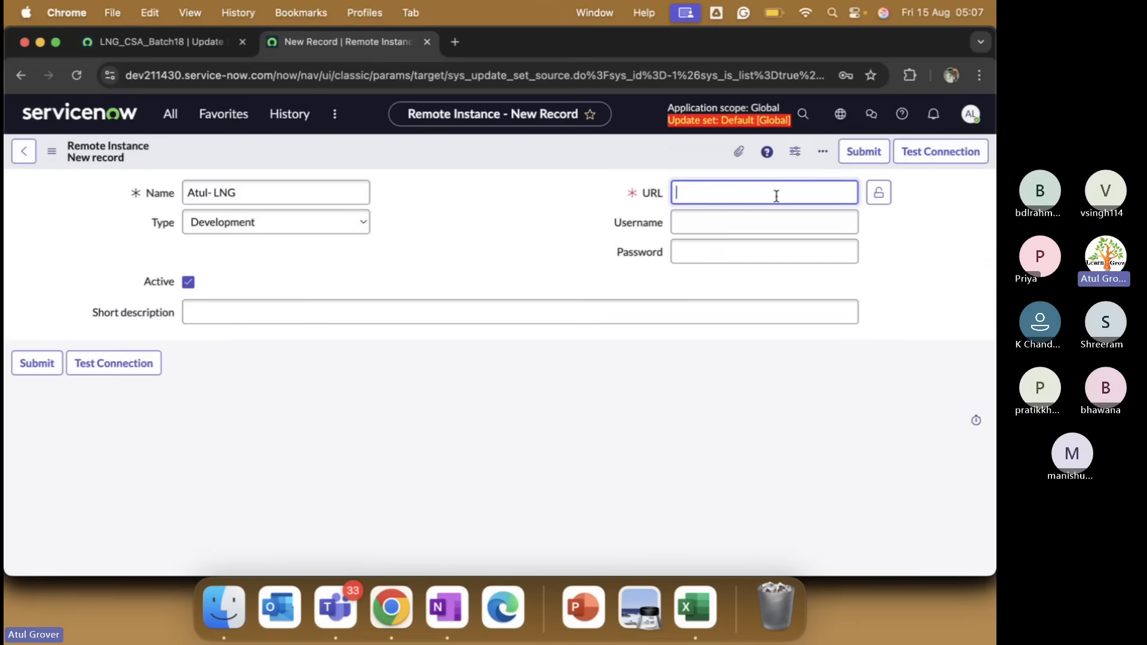
key("super+v")
left_click(879, 193)
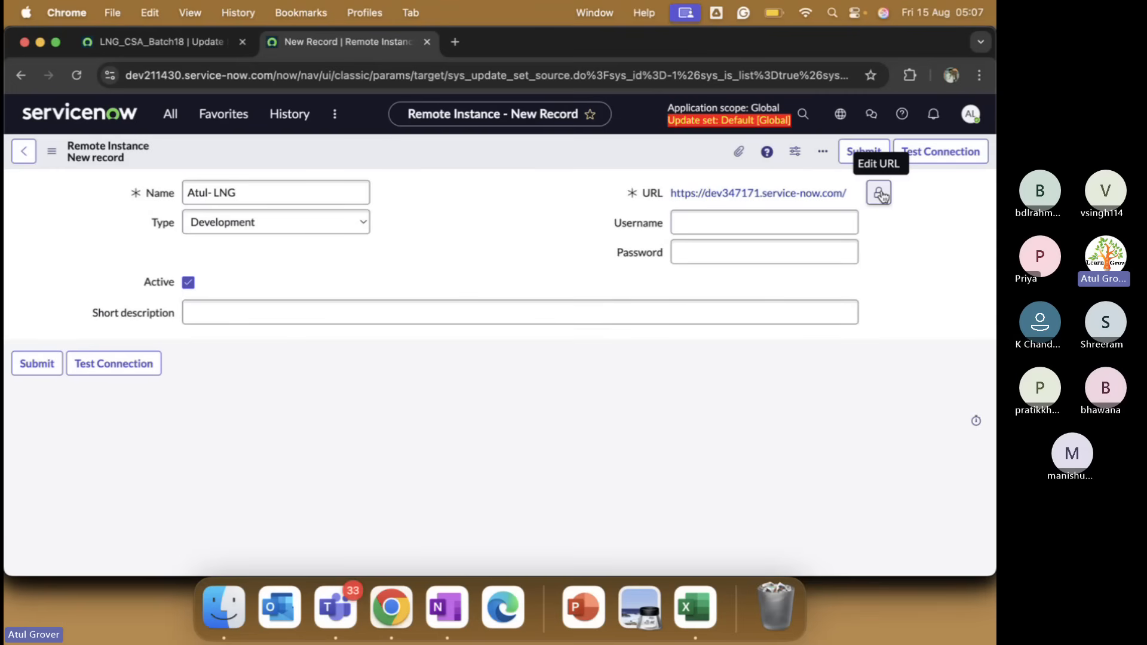
Enter username admin and the password for the remote instance.
left_click(821, 248)
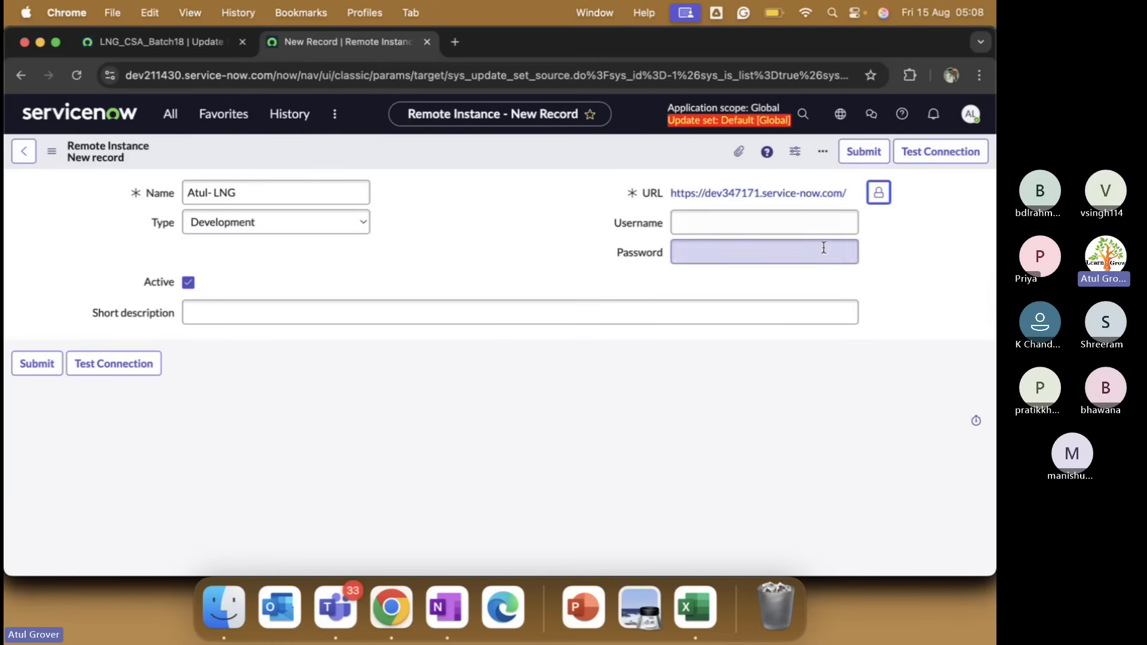
left_click(804, 222)
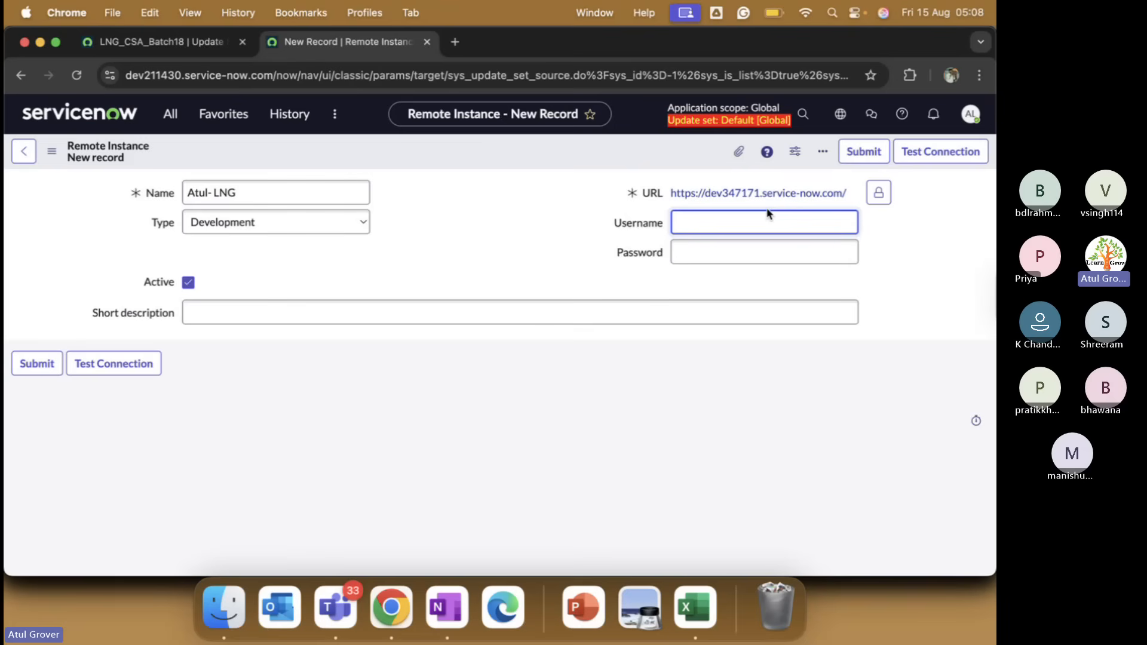
type("admin")
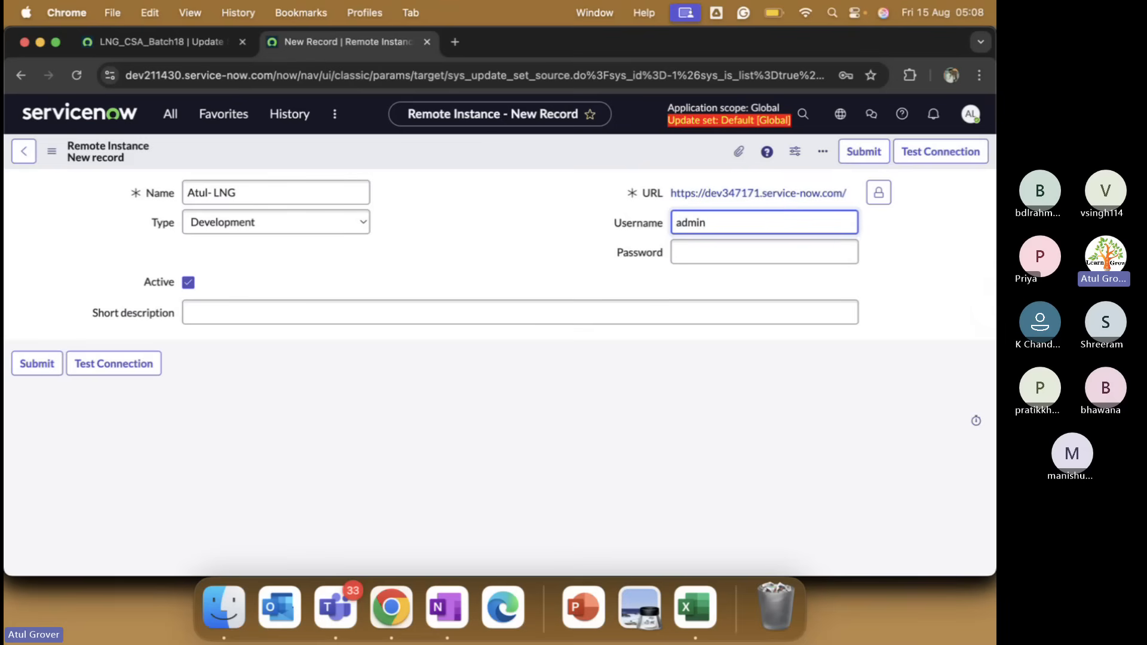
key("Tab")
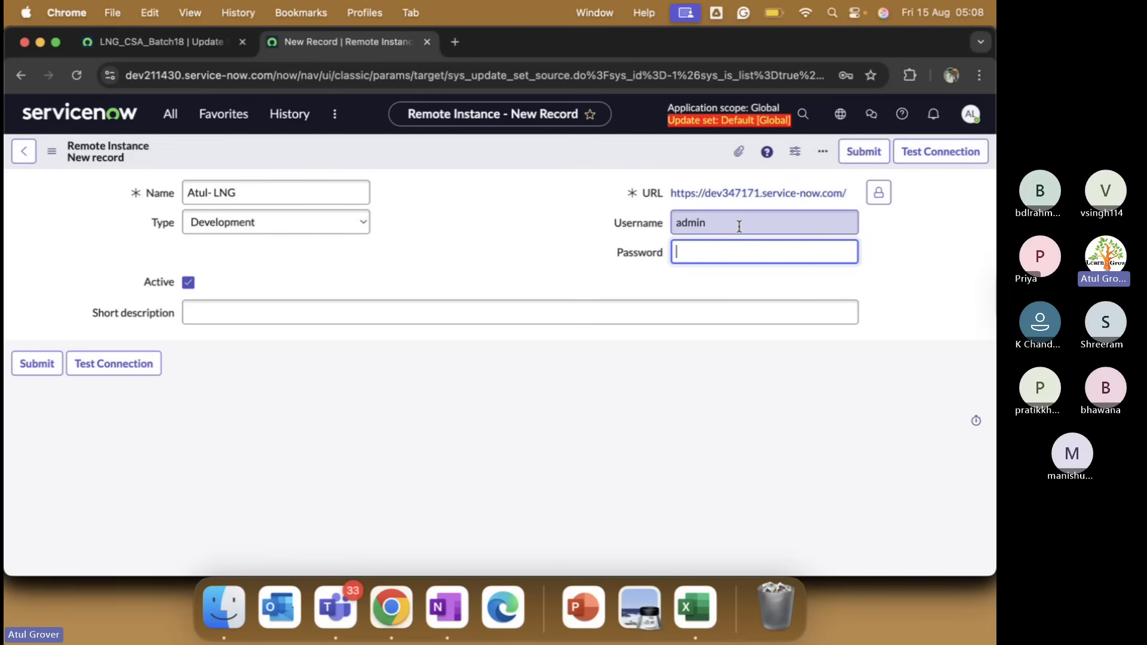
type("•••••••")
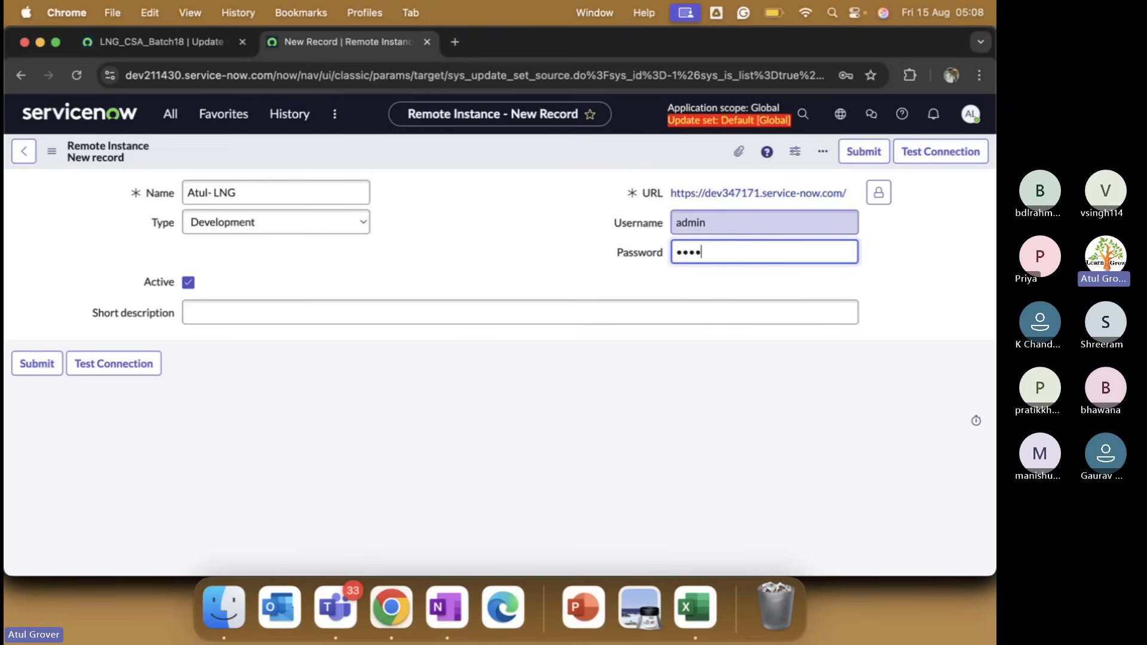
type("••••")
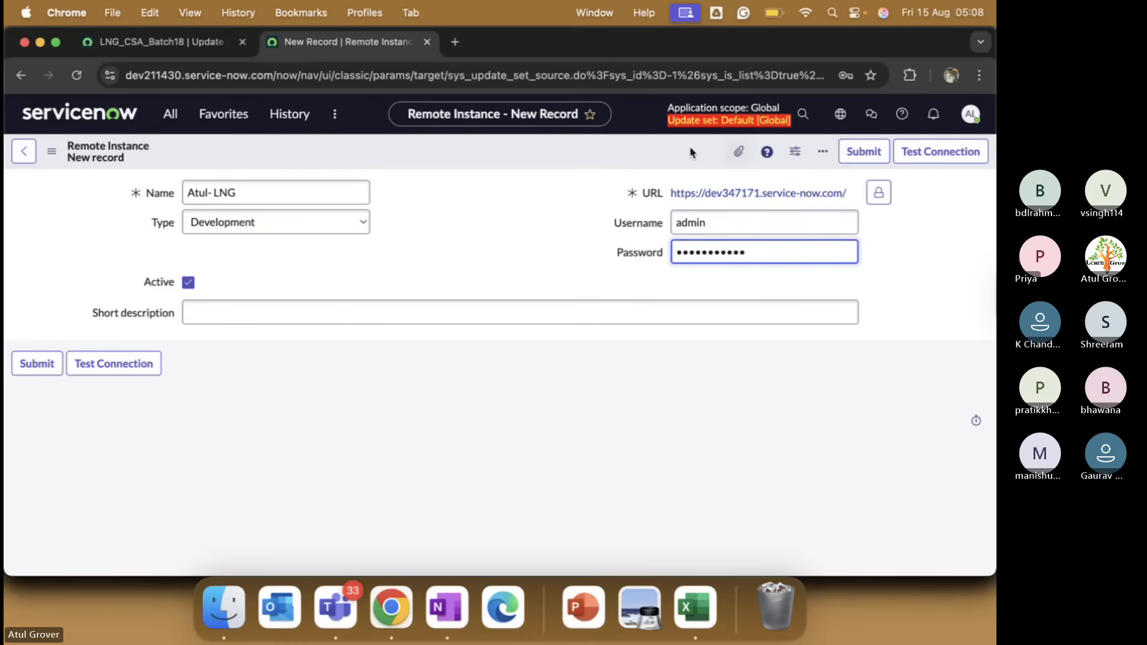
Submit the remote instance, pass Test Connection, update it, and reopen the record.
left_click(860, 153)
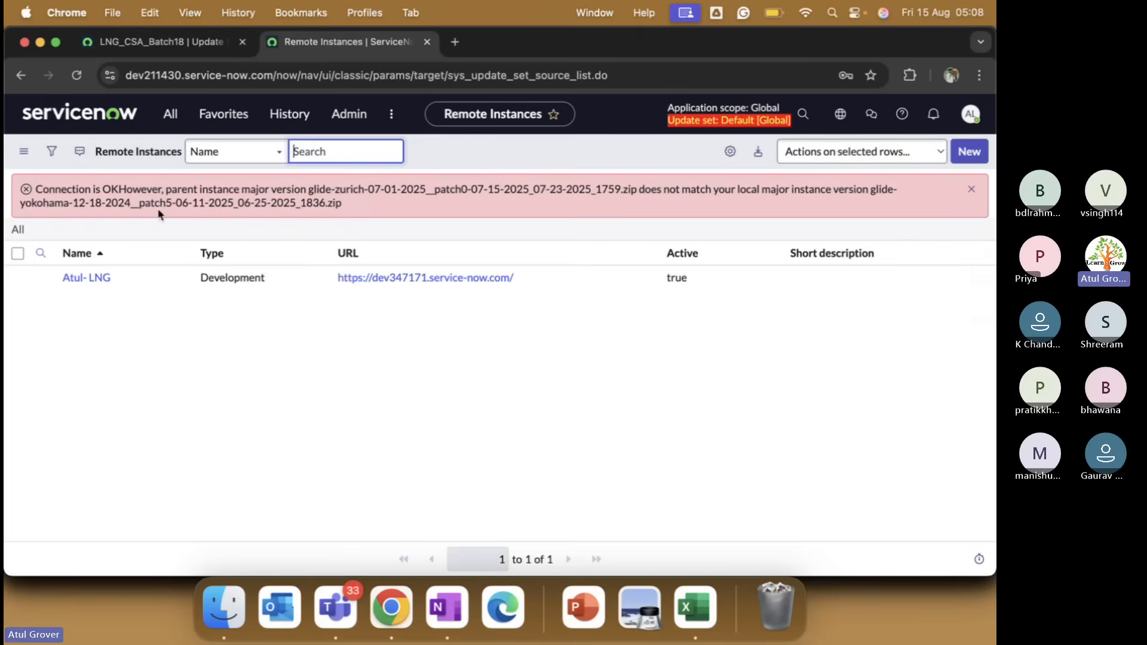
left_click(77, 280)
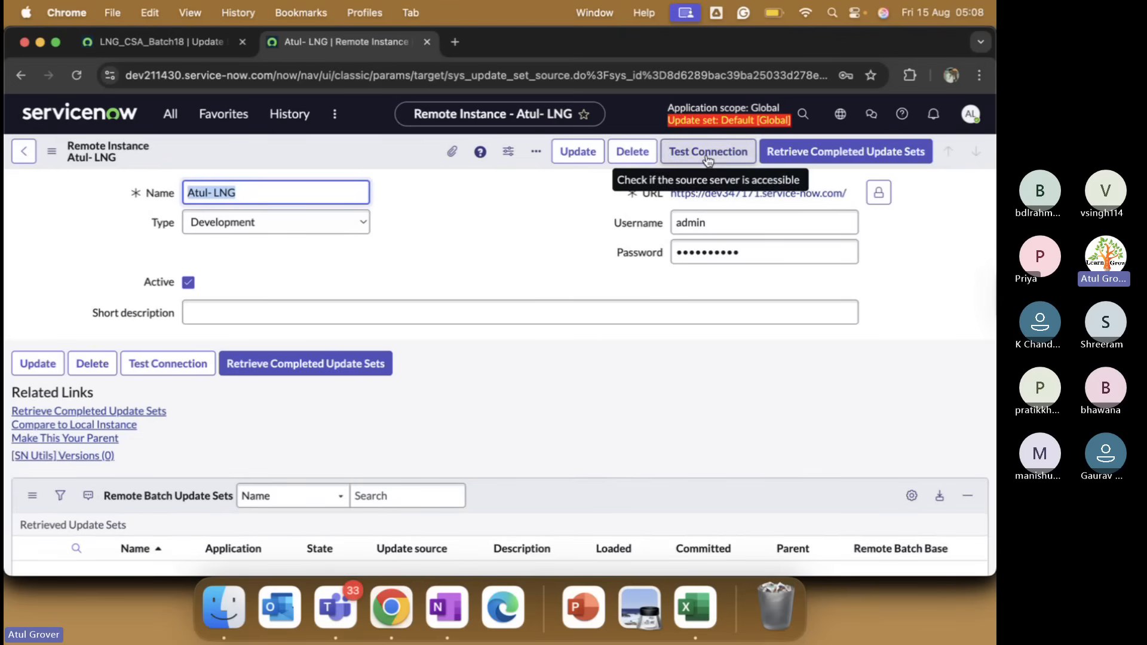
left_click(707, 156)
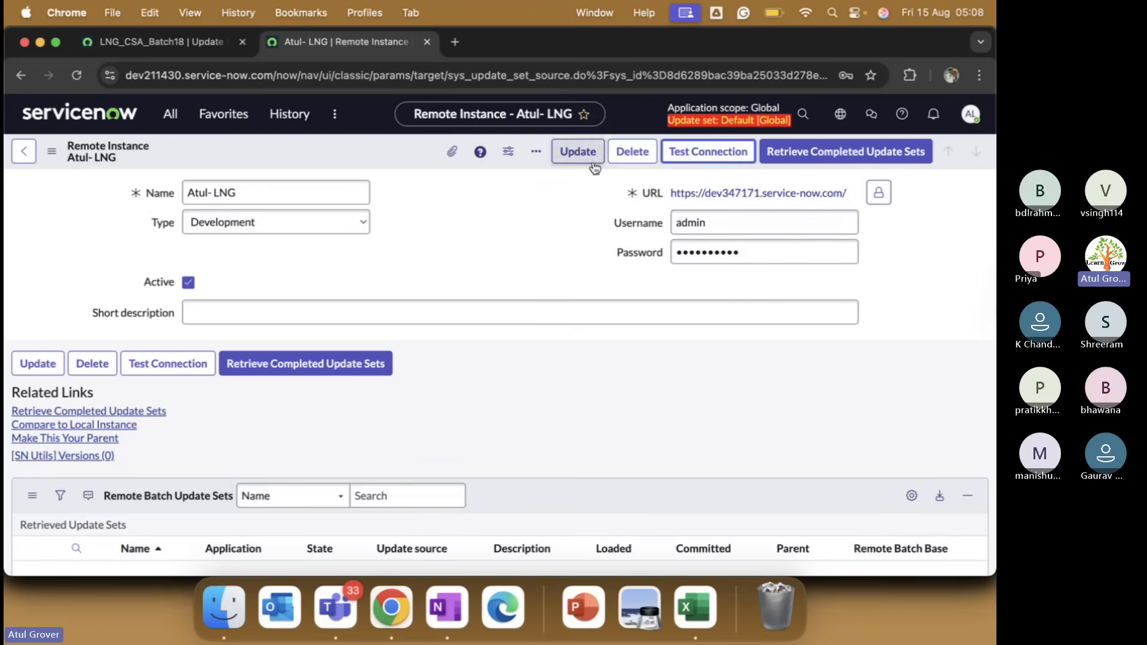
left_click(578, 152)
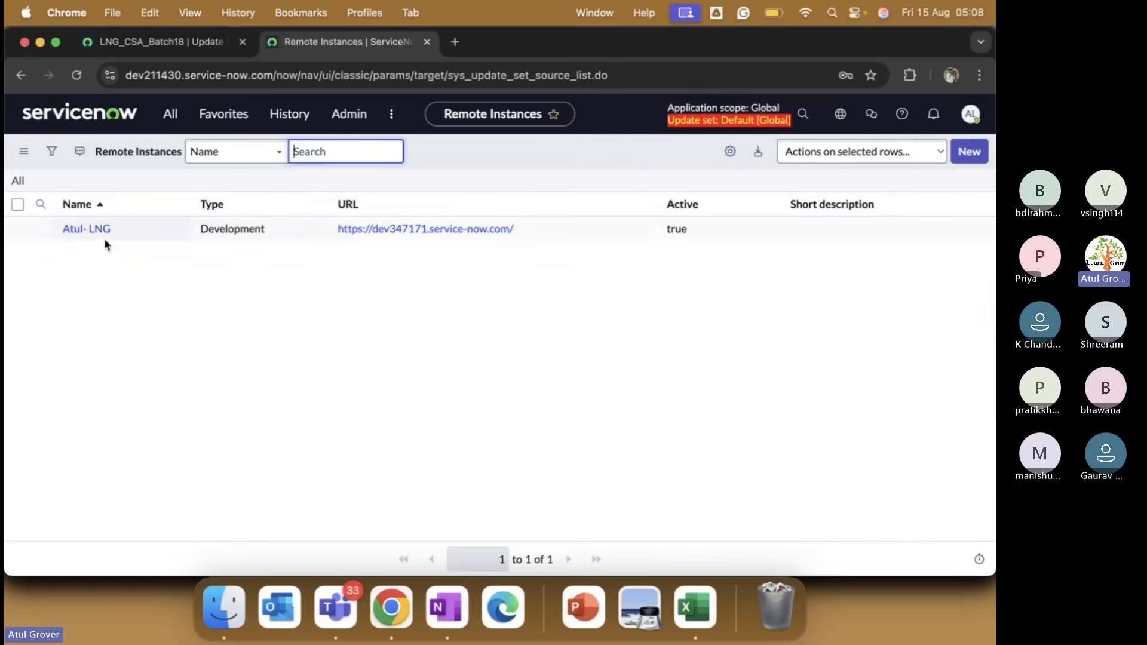
left_click(87, 229)
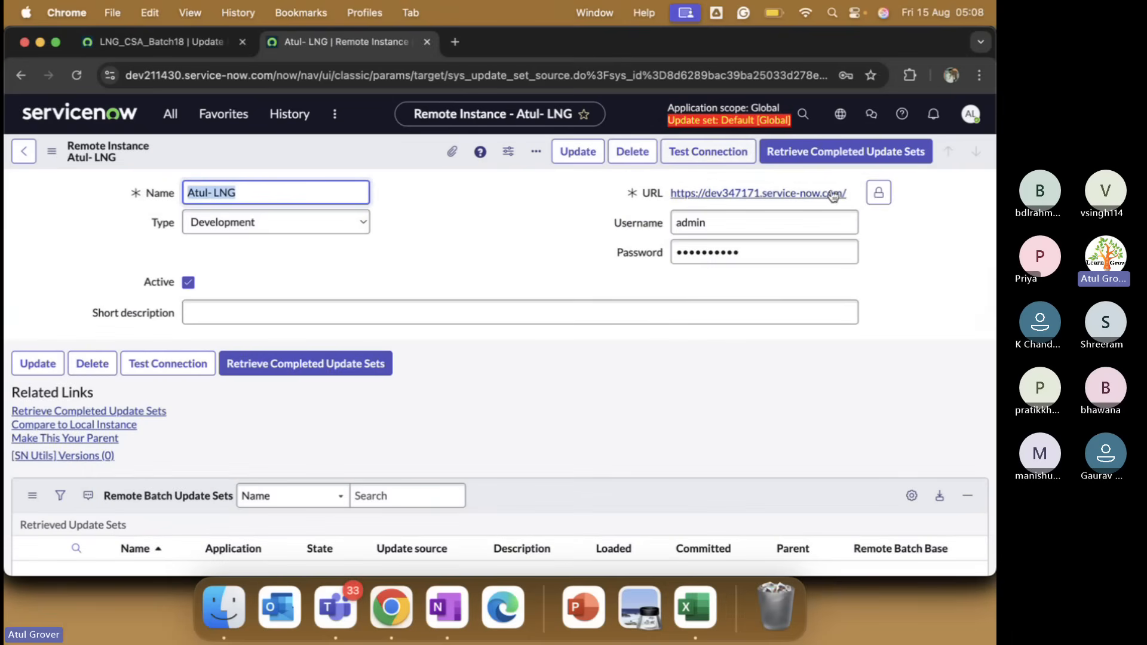
Delete the trailing '/' from the remote instance URL, save the record, and return to the LNG_CSA_Batch18 tab.
left_click(856, 196)
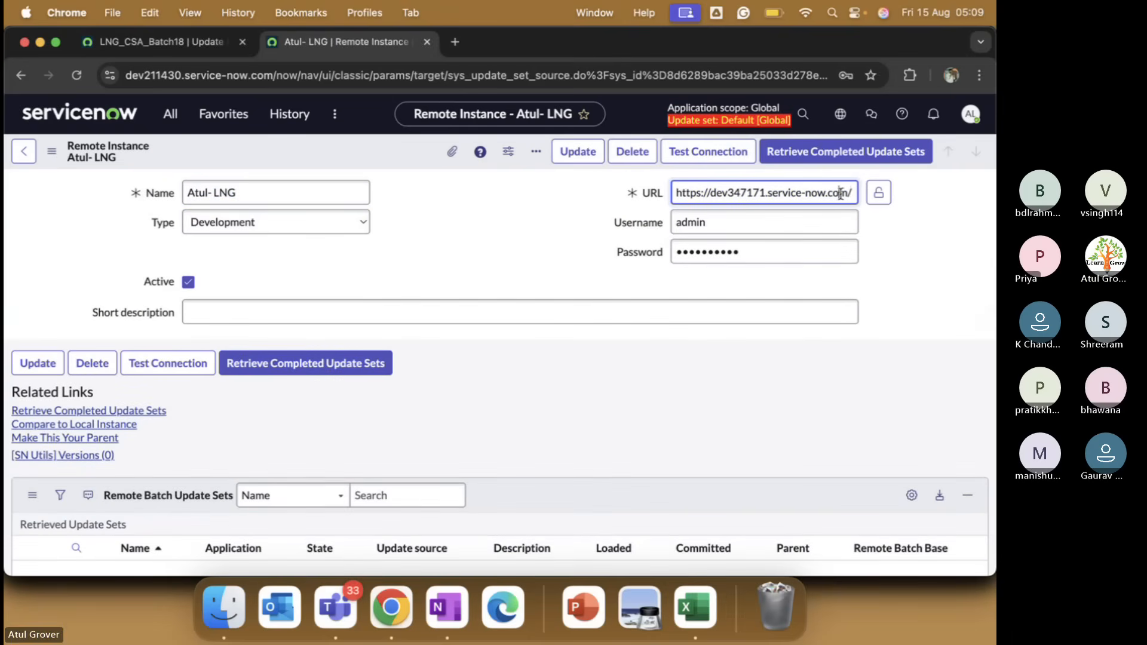
key("BackSpace")
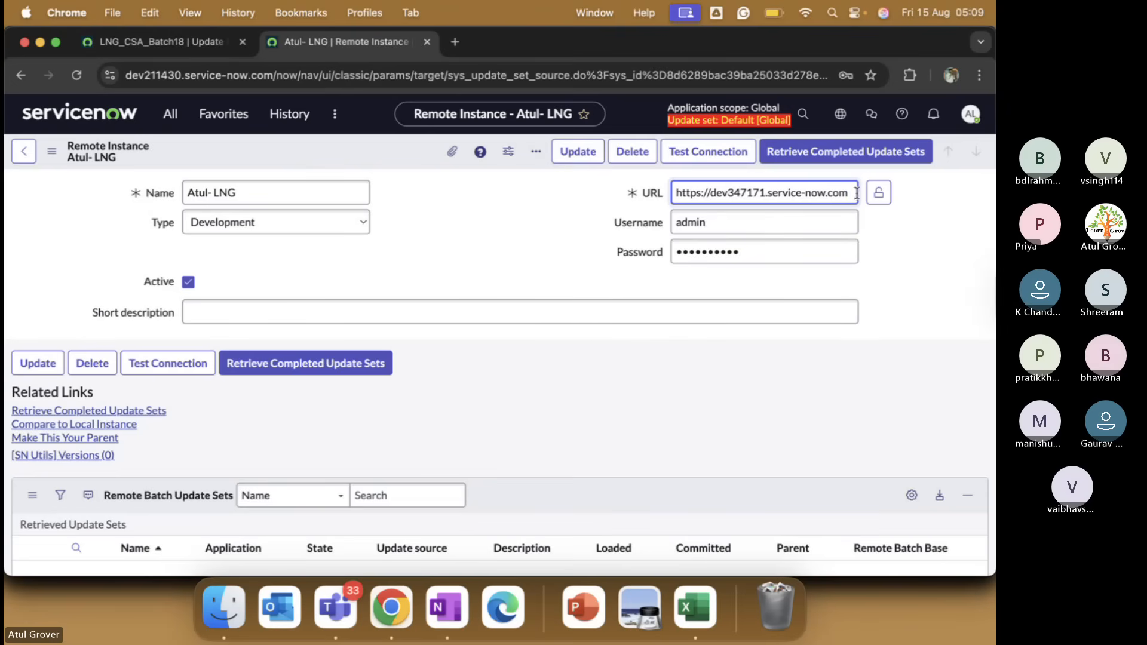
left_click(878, 192)
right_click(367, 148)
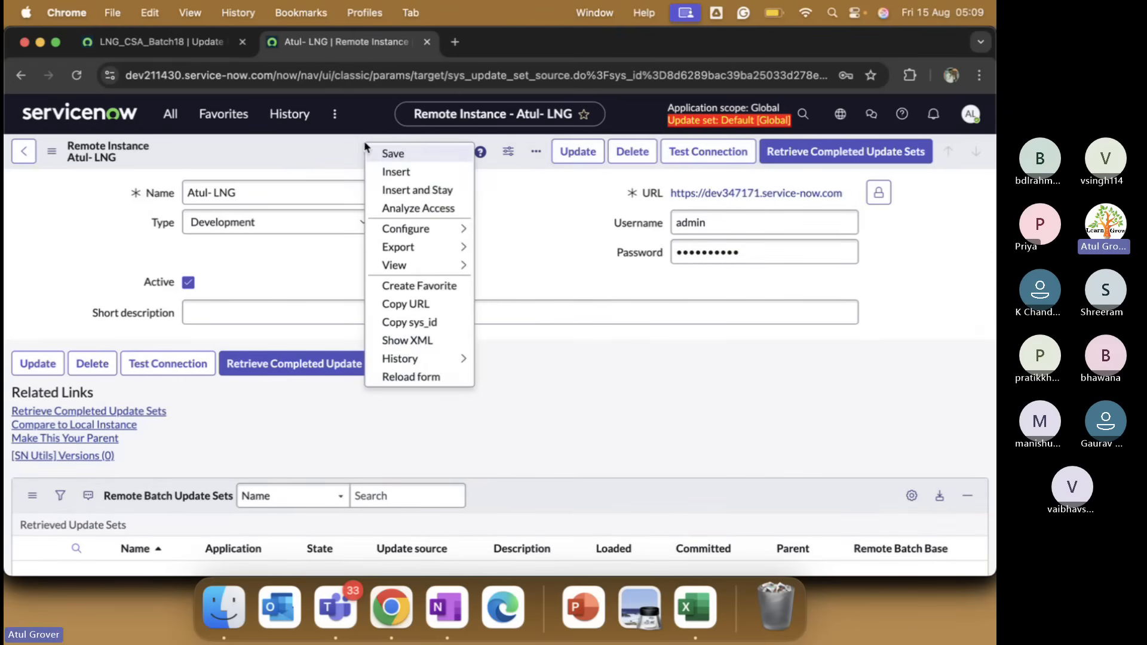
left_click(386, 155)
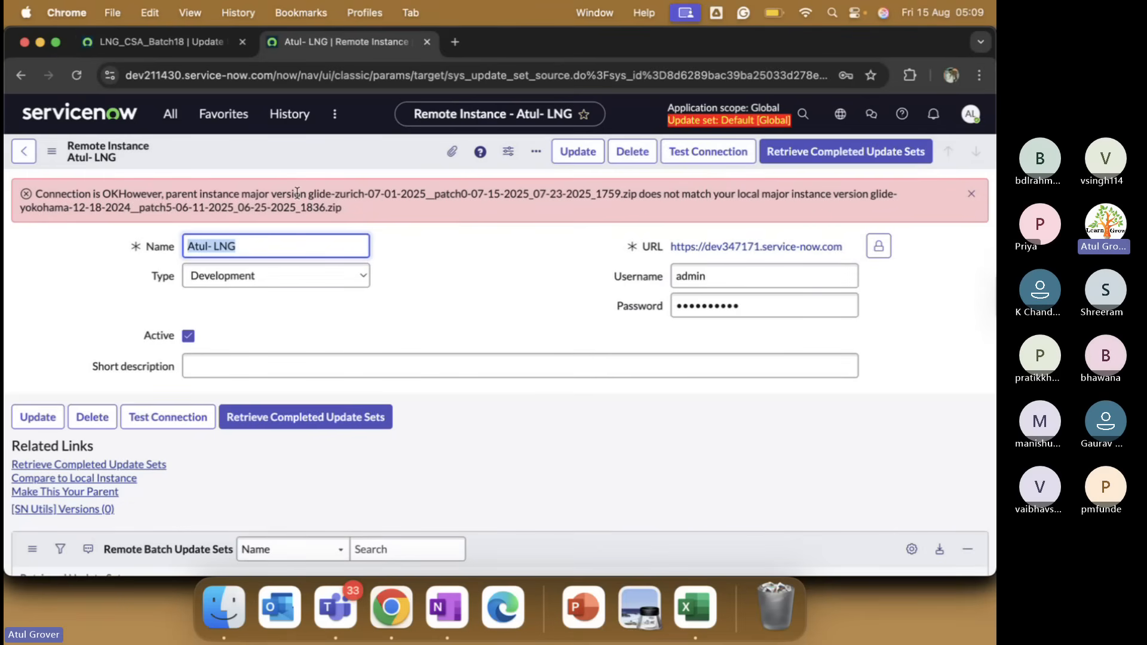
left_click(174, 38)
left_click(239, 76)
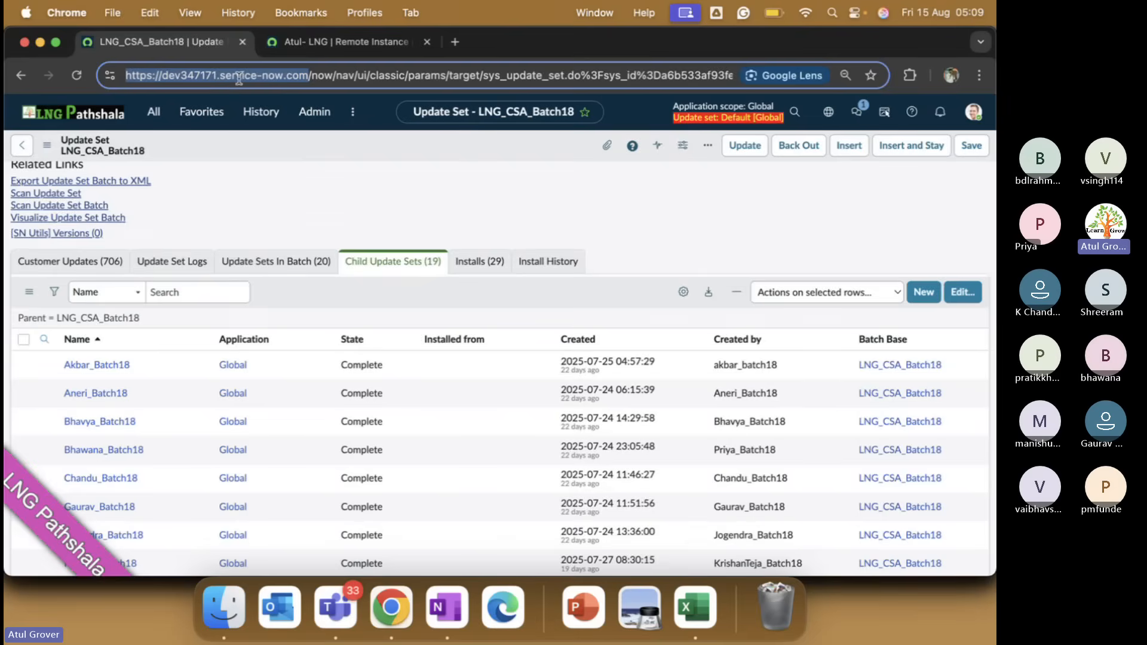
Highlight the zurich parent and yokohama local version strings in the red warning banner, then switch to Teams.
key("ctrl+Tab")
left_click_drag(309, 192, 608, 193)
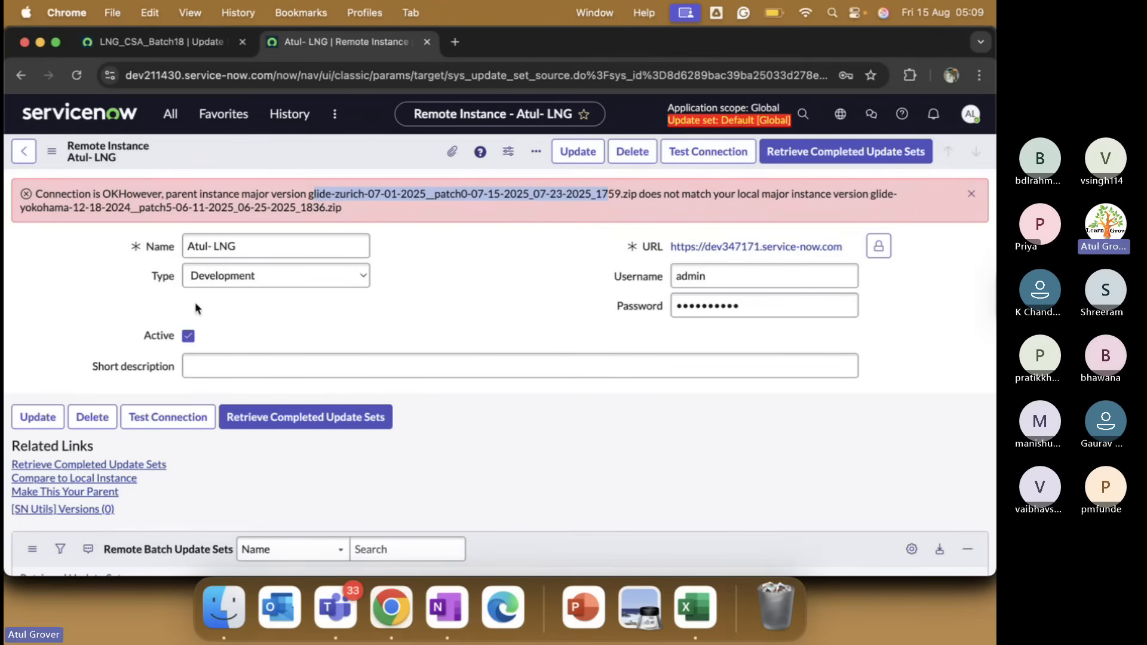
left_click_drag(21, 219, 283, 213)
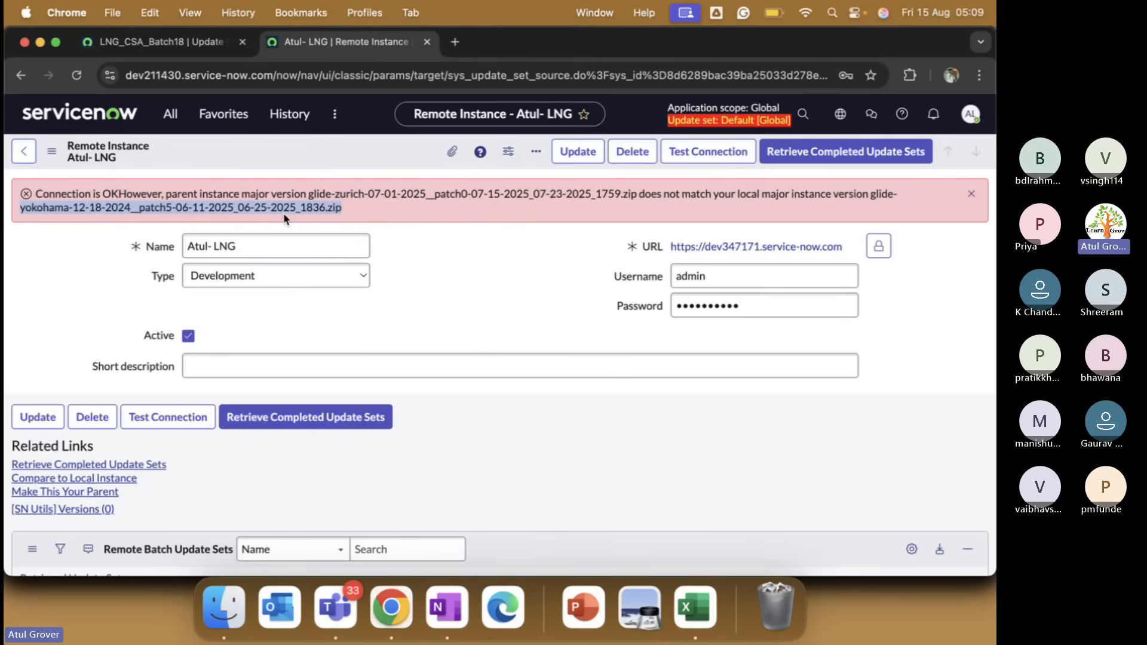
key("super+Tab")
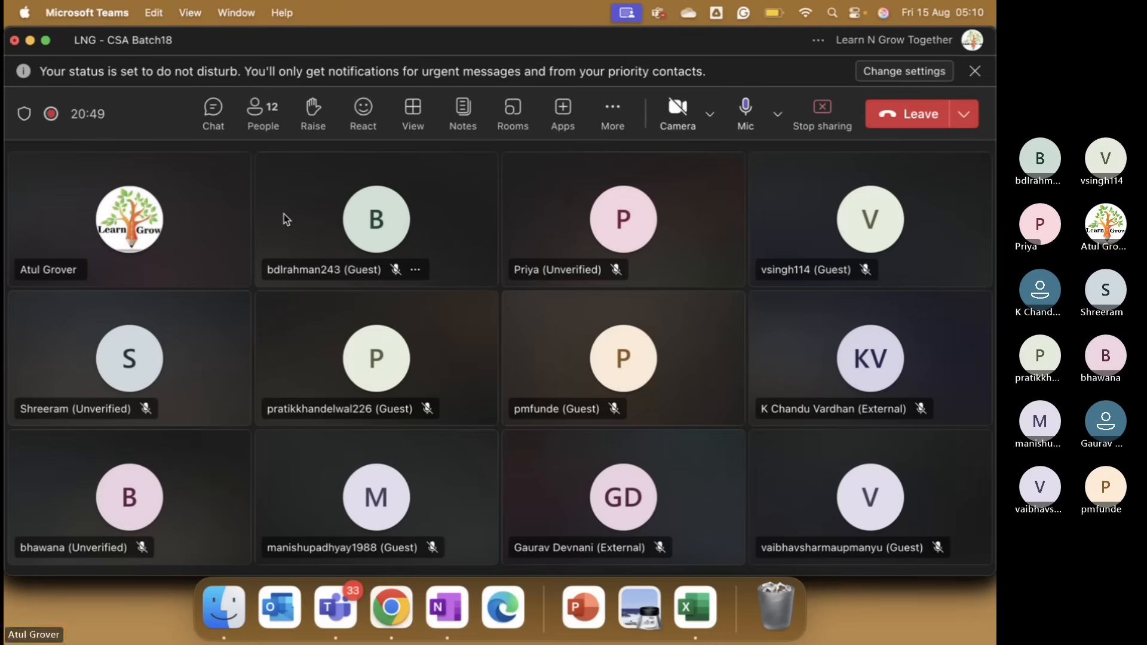
Switch from the Teams meeting back to the ServiceNow remote instance record.
key("super+Tab")
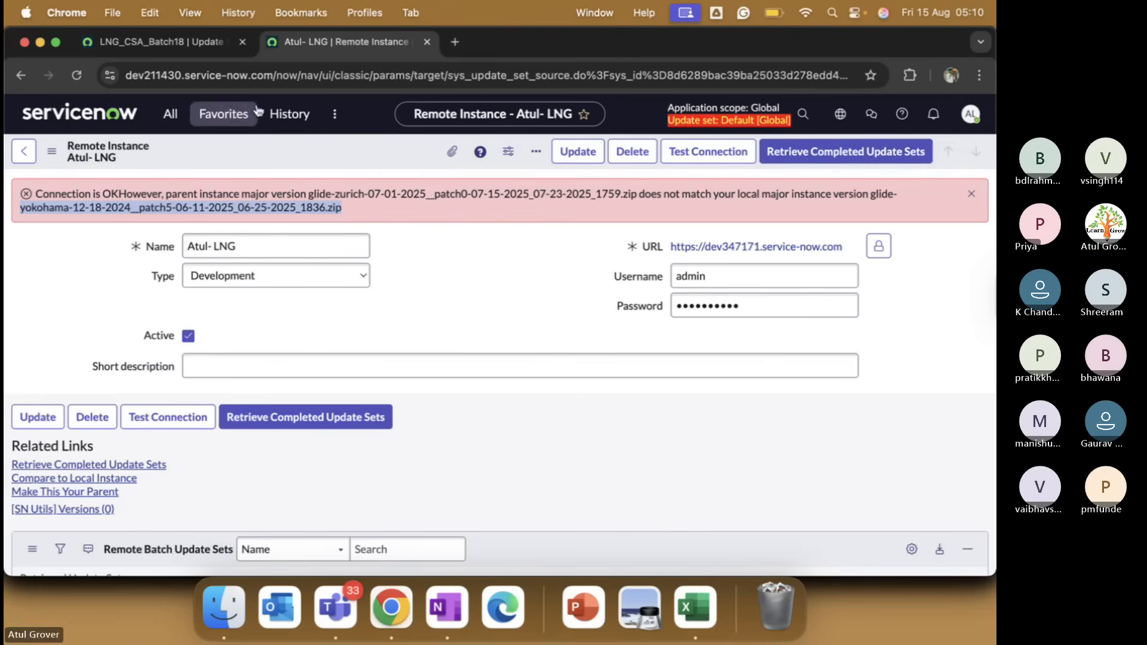
Open the Local Update Sets list by filtering the navigator for 'local update'.
left_click(179, 41)
scroll(230, 268, "up", 5)
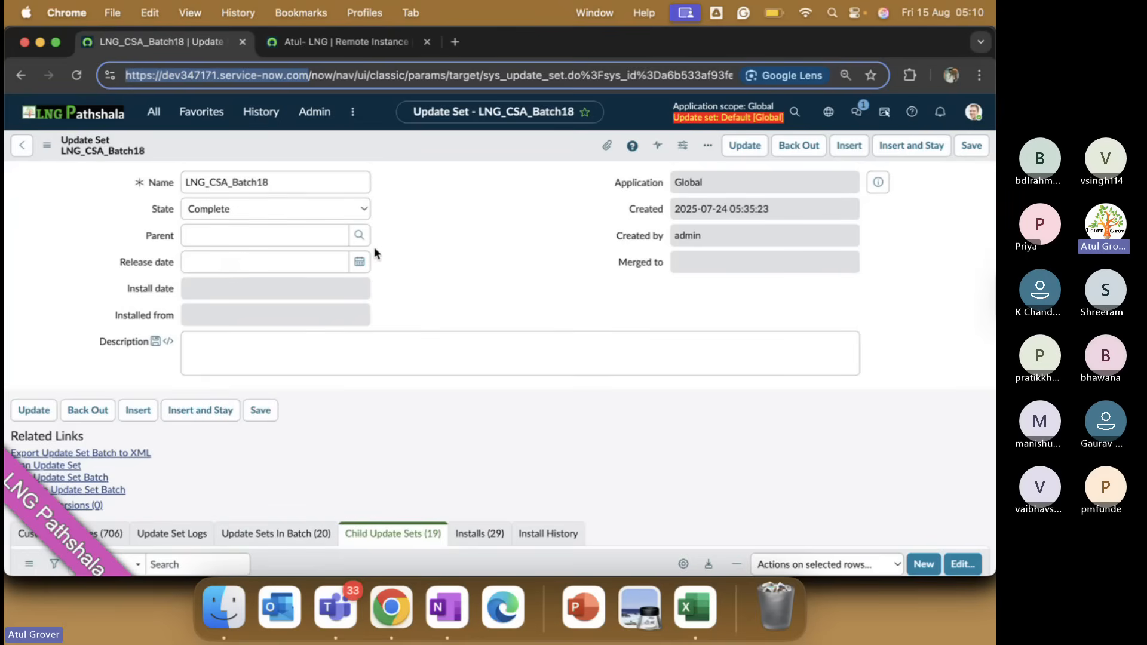
left_click(159, 114)
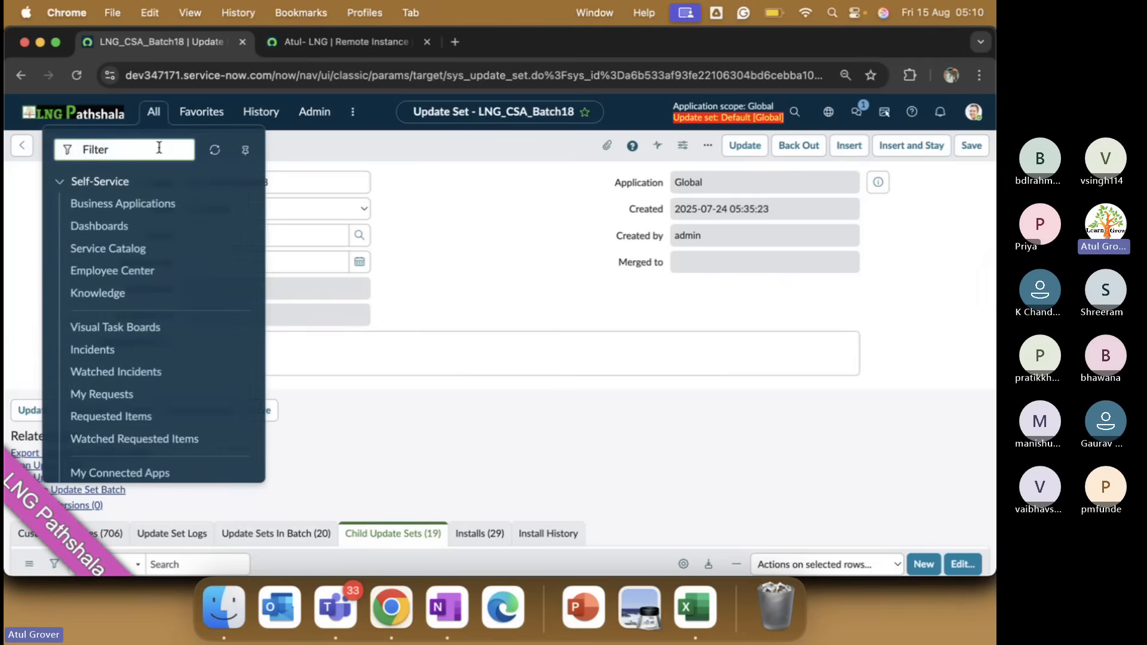
type("local update")
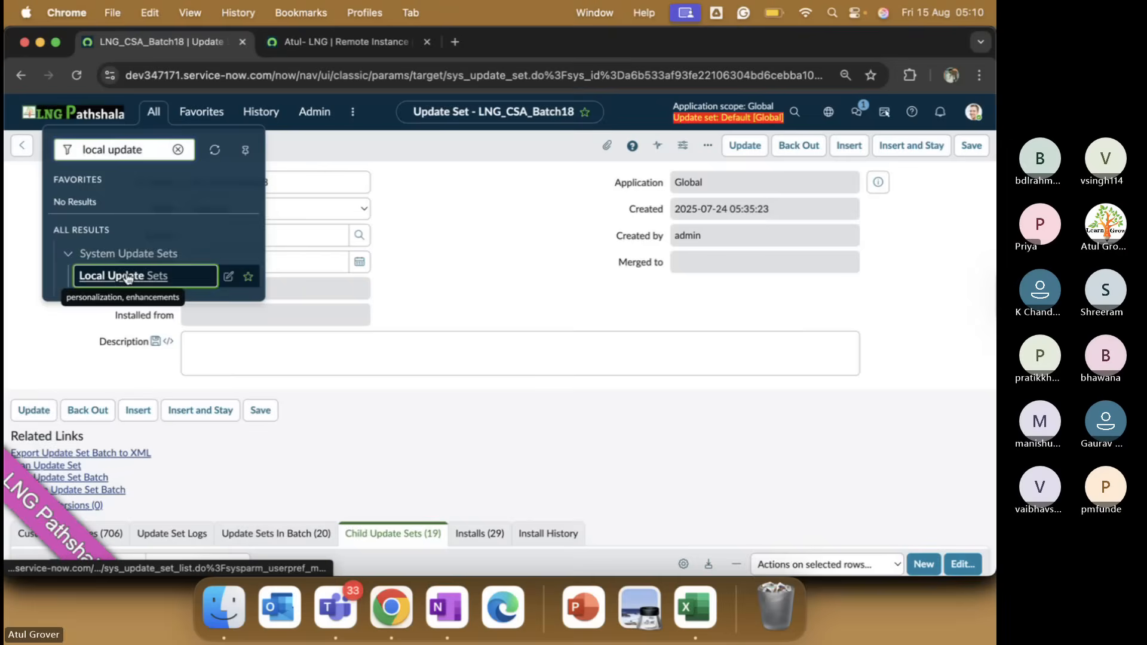
left_click(127, 274)
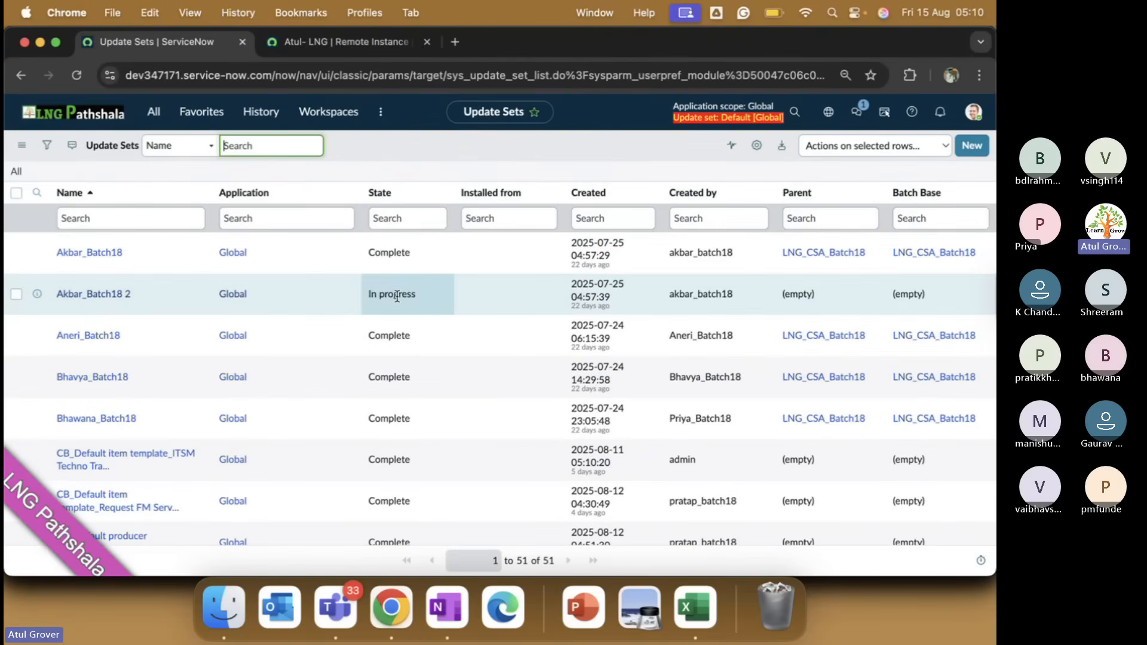
Filter the update sets to State Complete, review the 23 records, then return to the remote instance record.
right_click(394, 257)
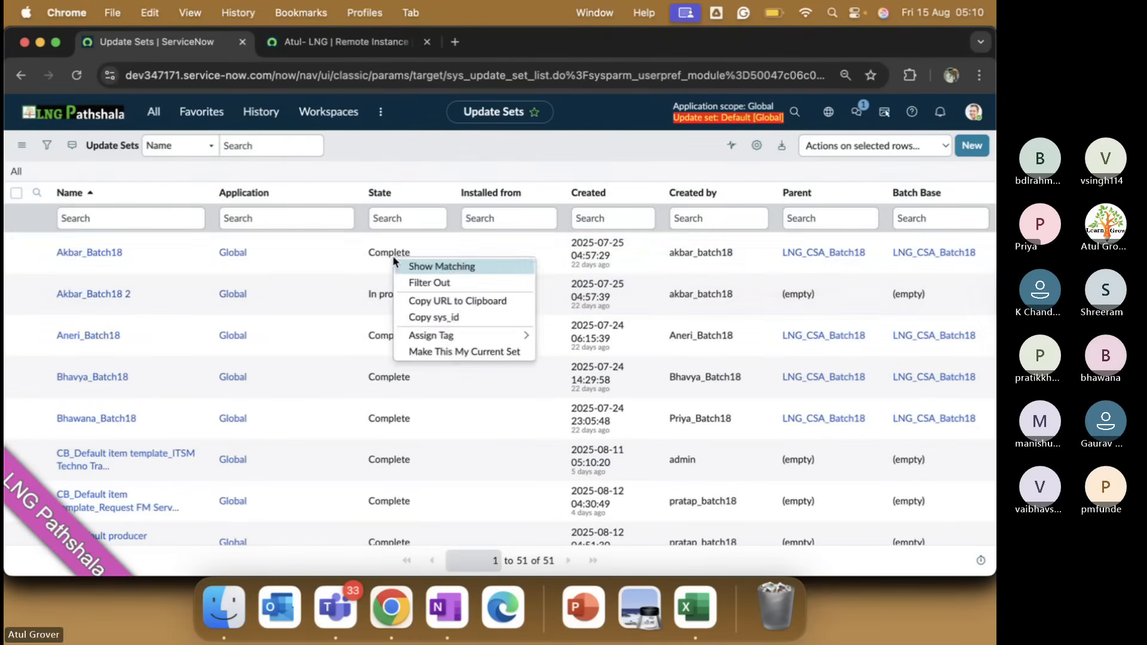
left_click(422, 268)
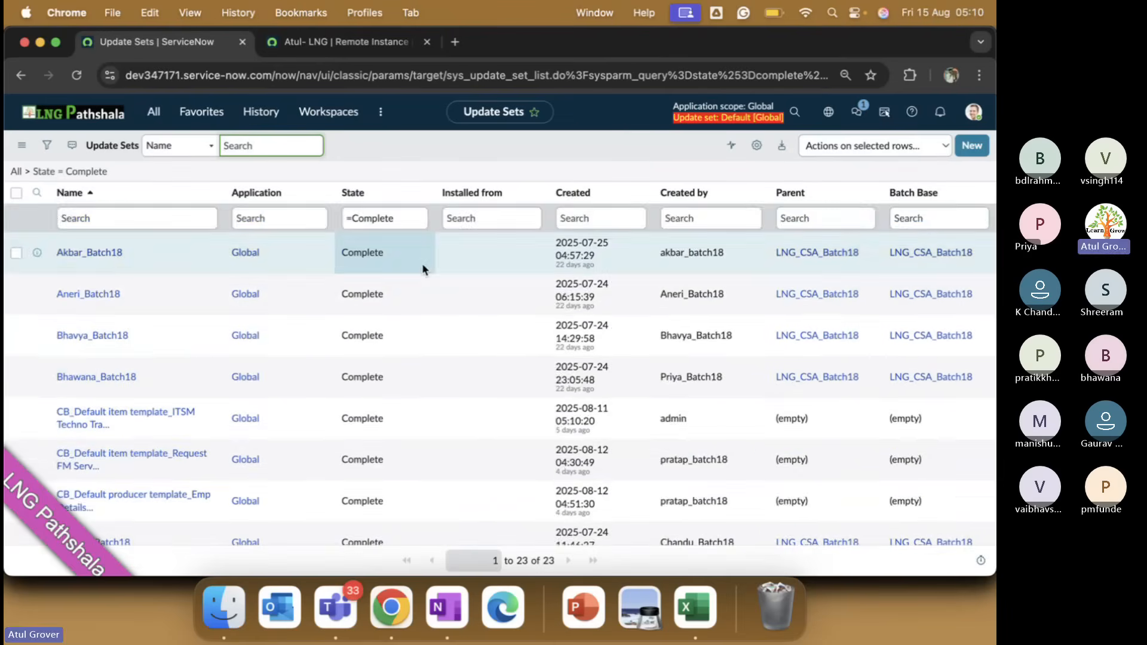
scroll(422, 269, "down", 3)
scroll(422, 269, "down", 10)
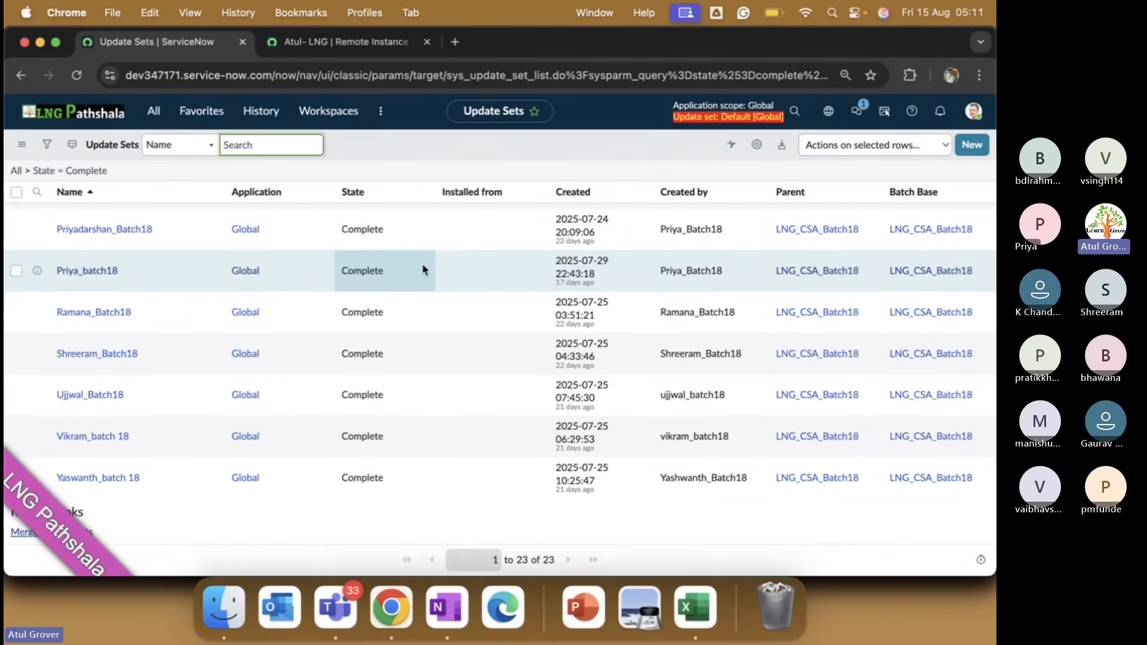
scroll(423, 269, "up", 2)
scroll(199, 370, "up", 8)
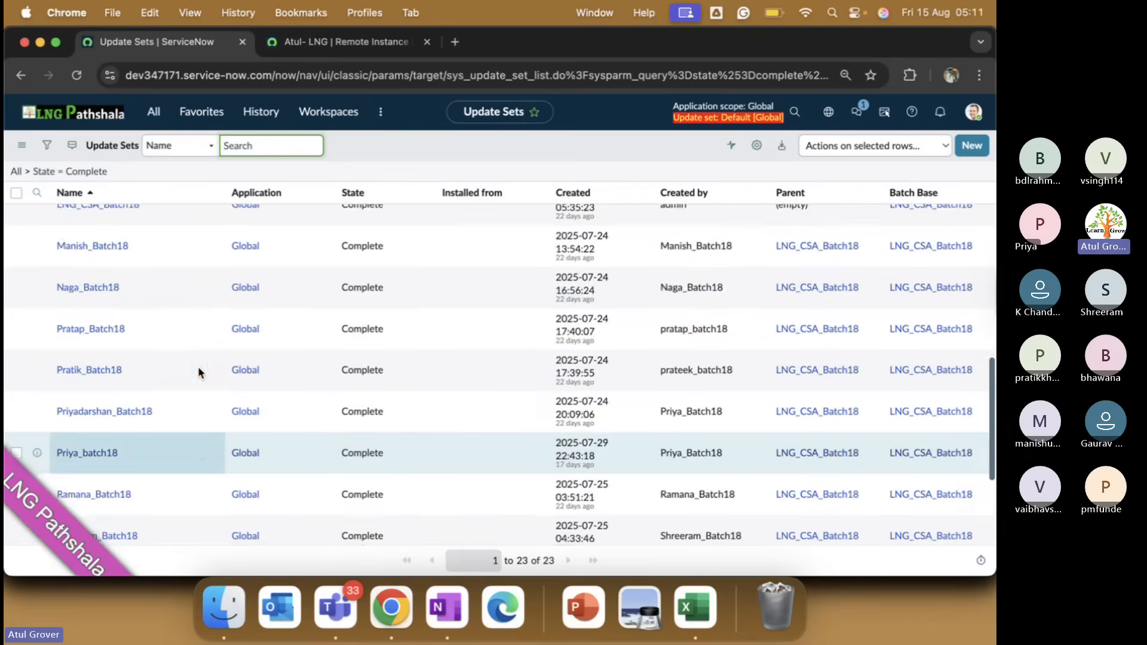
scroll(199, 372, "up", 3)
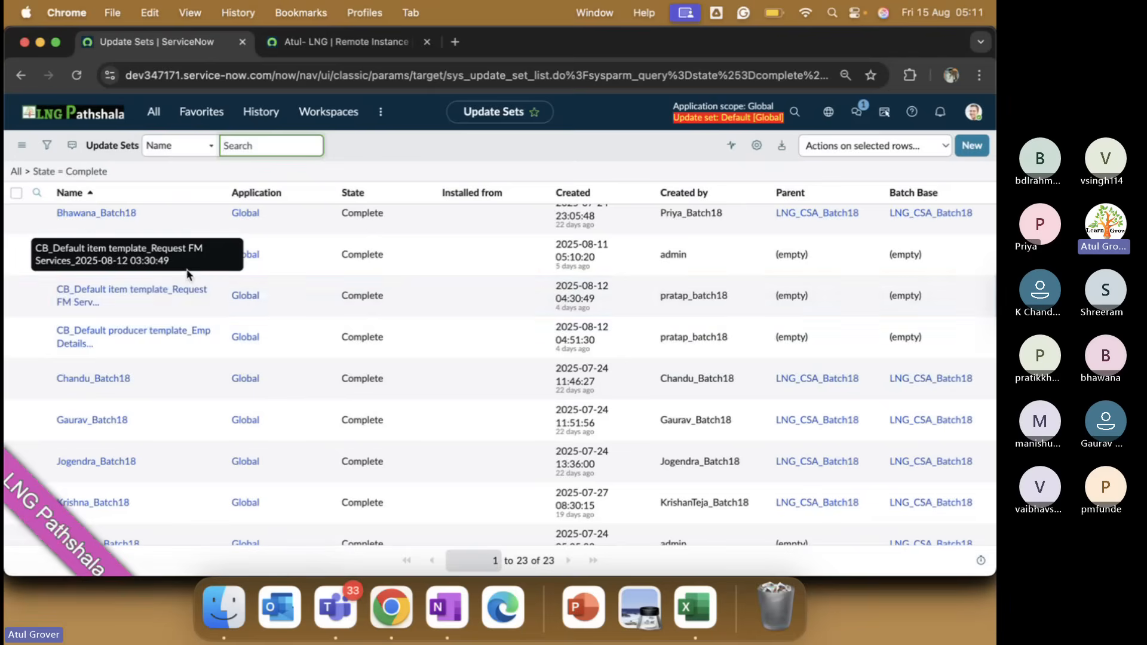
scroll(214, 274, "up", 1)
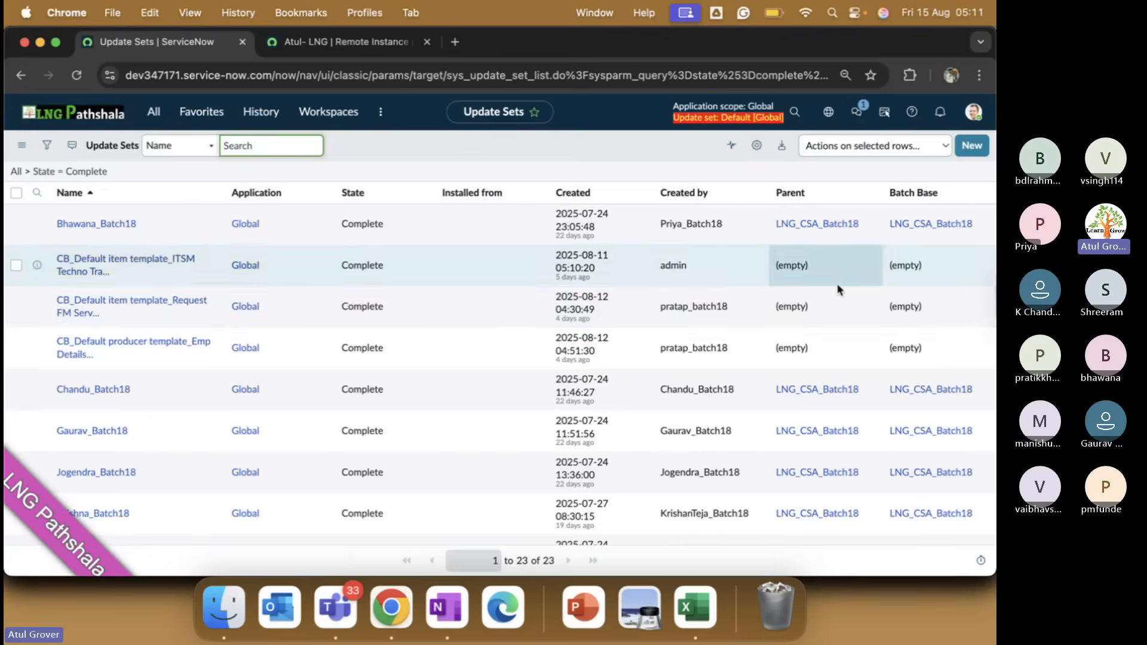
scroll(622, 334, "up", 2)
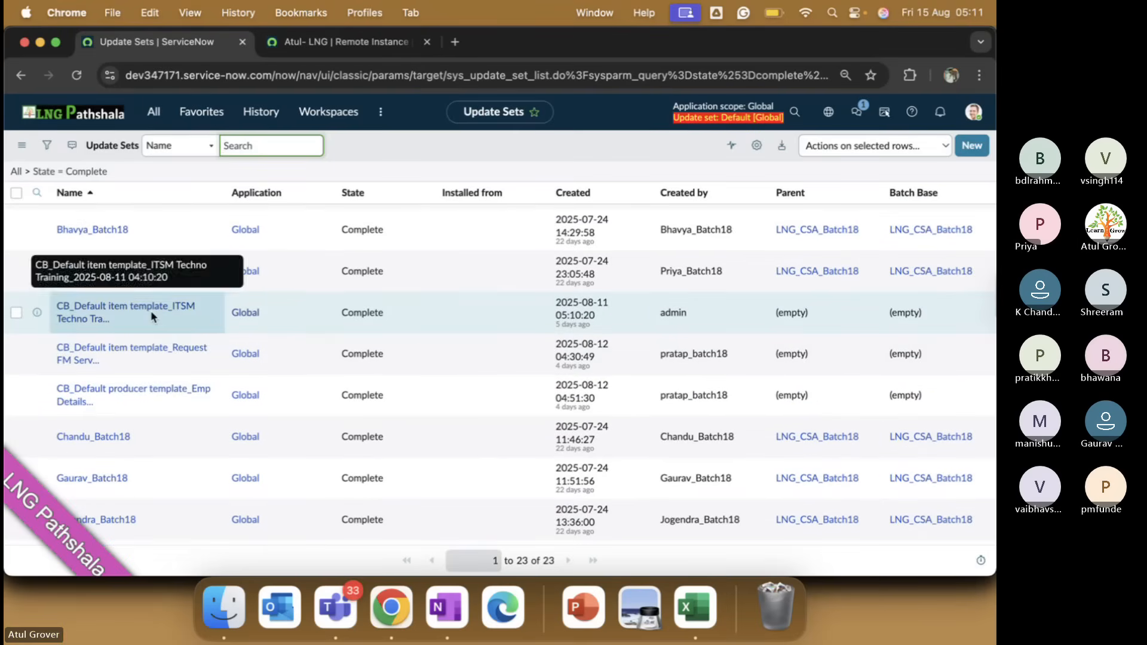
scroll(408, 328, "up", 1)
scroll(407, 328, "up", 2)
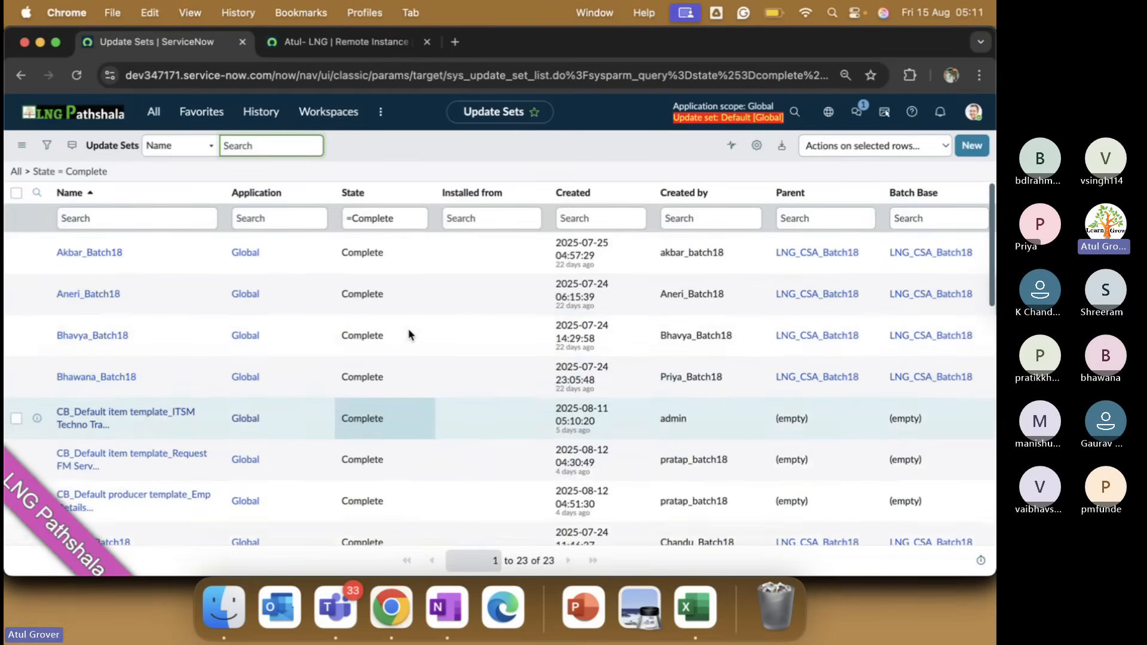
left_click(335, 42)
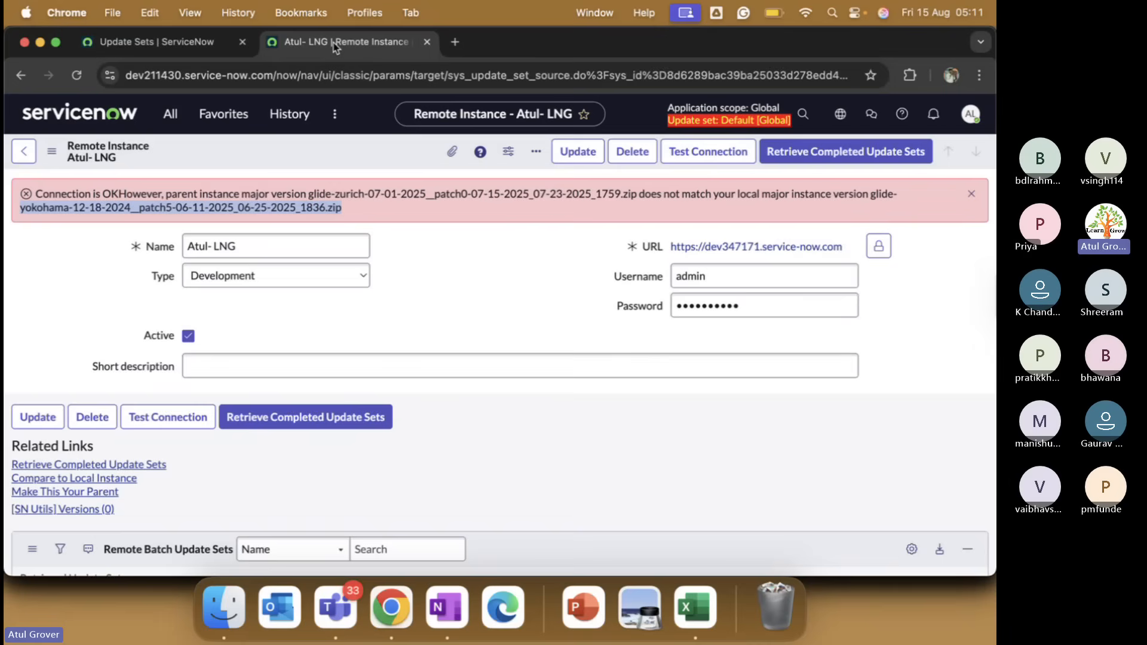
Start Retrieve Completed Update Sets from dev347171 and check its progress against the Complete update sets list.
left_click(828, 154)
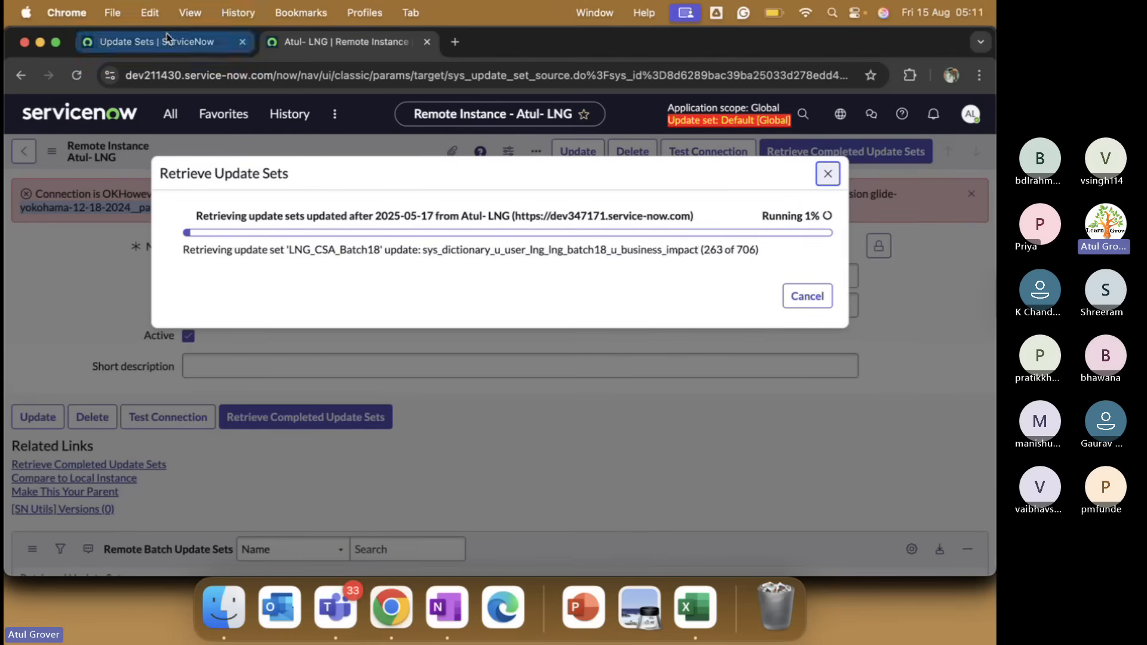
left_click(178, 50)
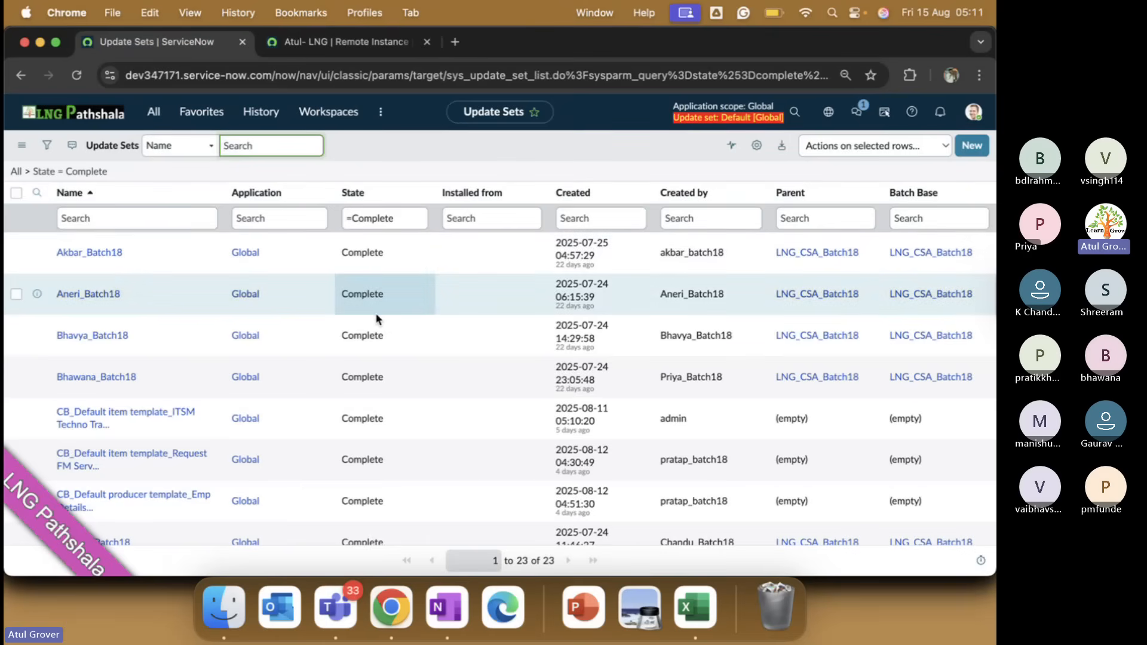
left_click(336, 52)
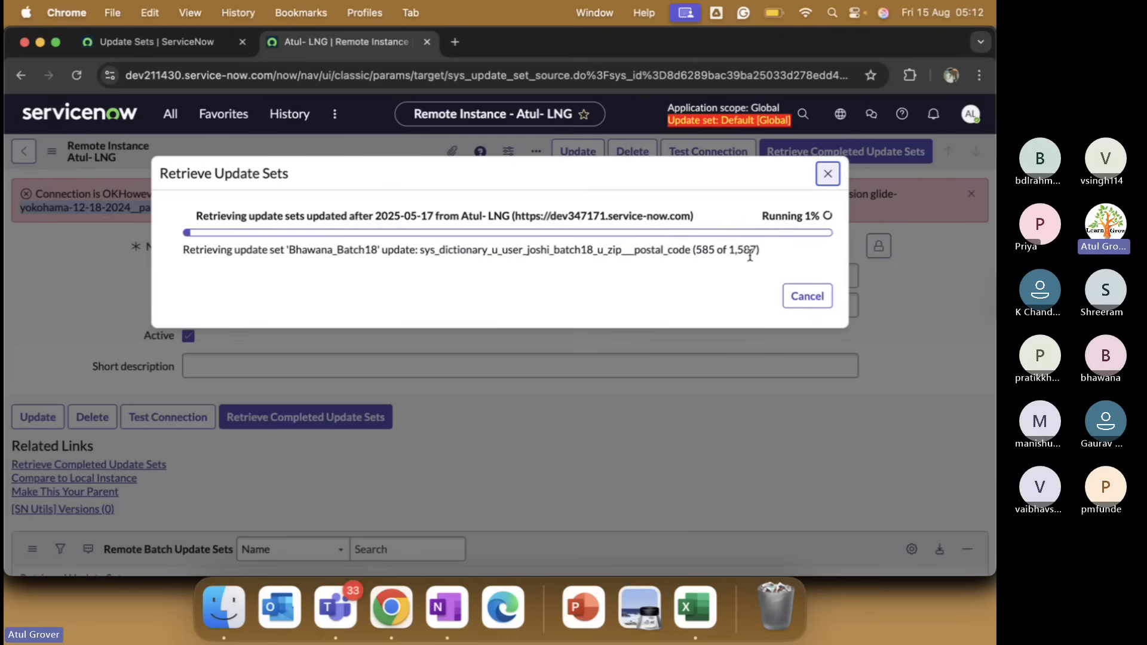
left_click(180, 42)
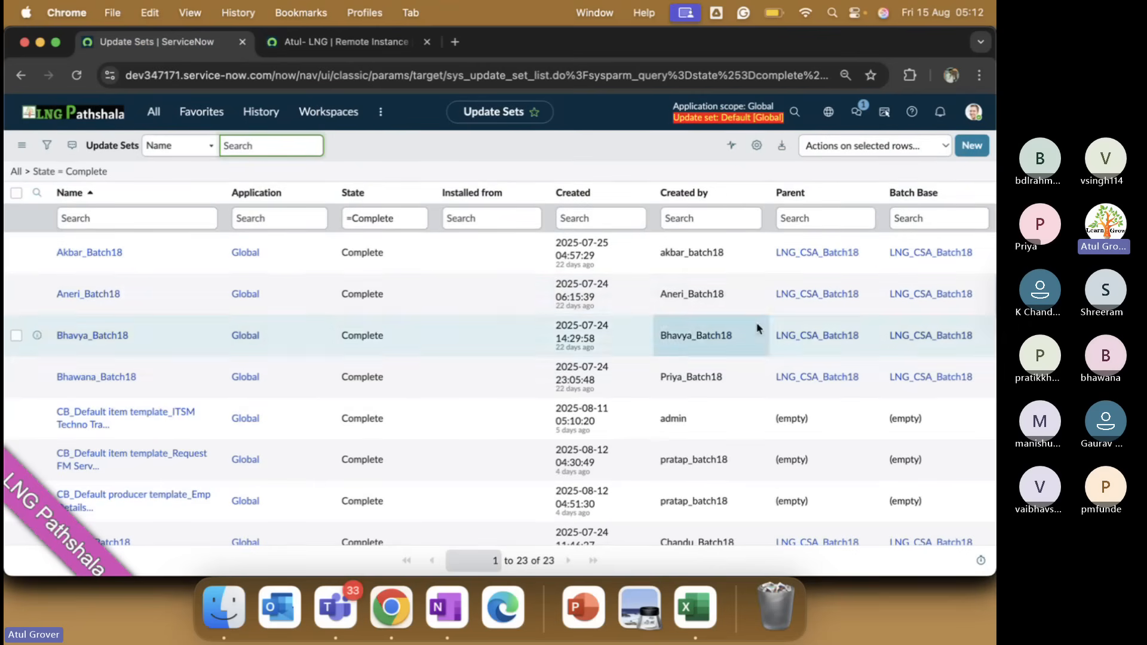
Open the parent batch LNG_CSA_Batch18 and view its 706 customer updates and Update Sets In Batch.
left_click(816, 294)
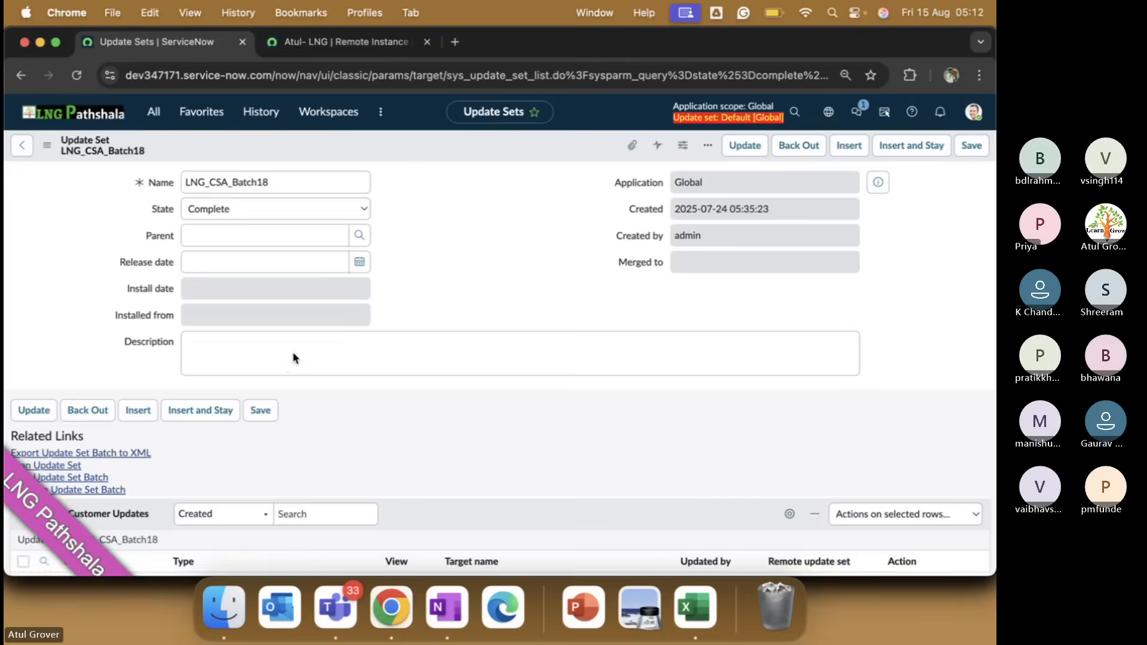
scroll(287, 373, "down", 8)
scroll(258, 368, "up", 4)
left_click(110, 272)
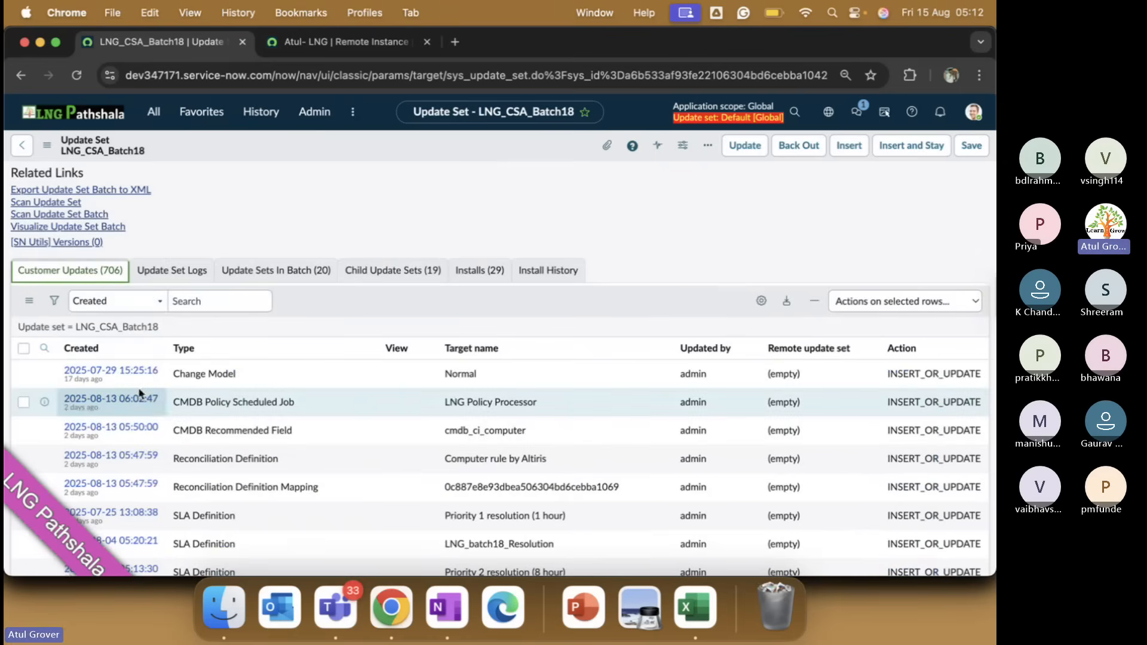
left_click(291, 278)
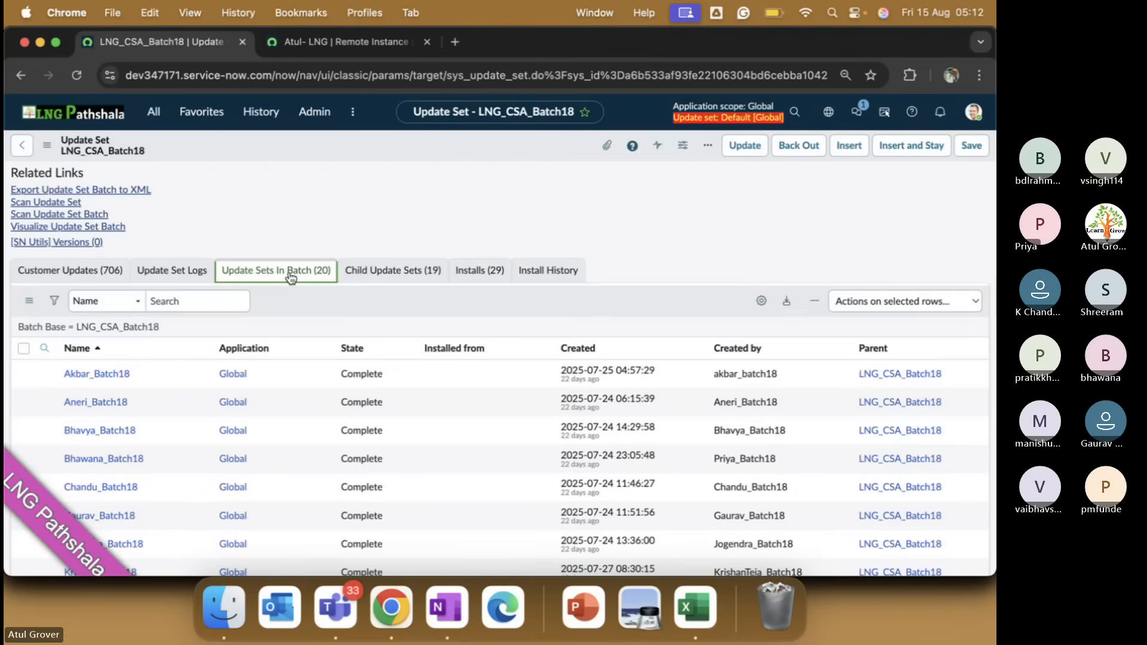
scroll(286, 339, "down", 1)
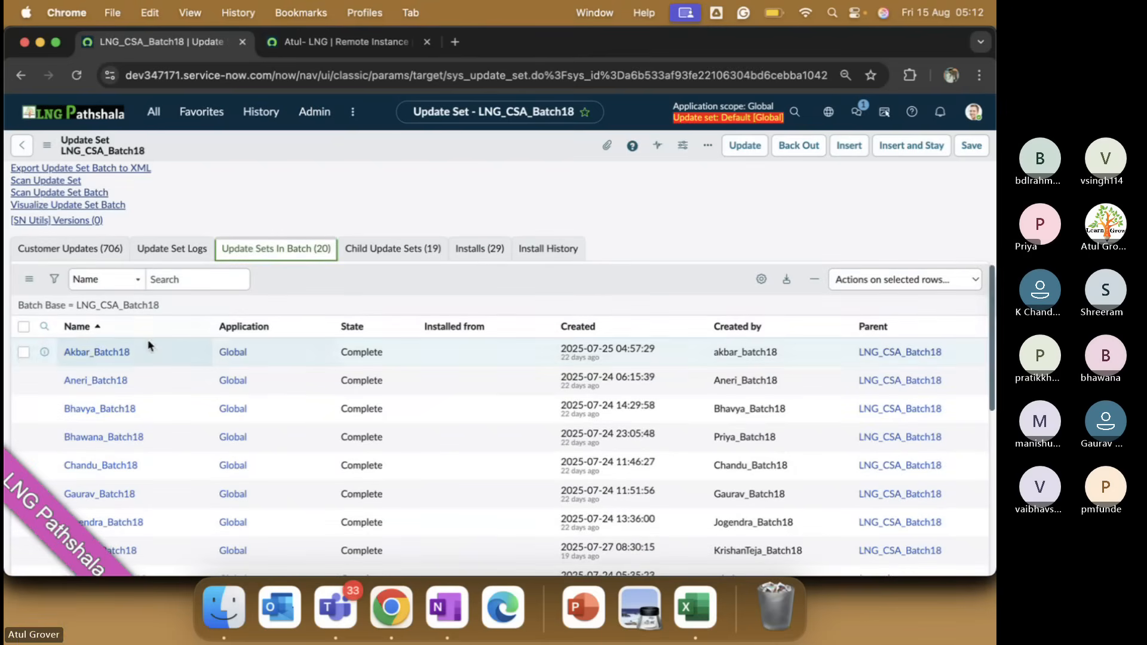
Inspect member update sets, including one with 1587 customer updates, then return to the retrieval progress.
left_click(115, 353)
scroll(269, 358, "down", 5)
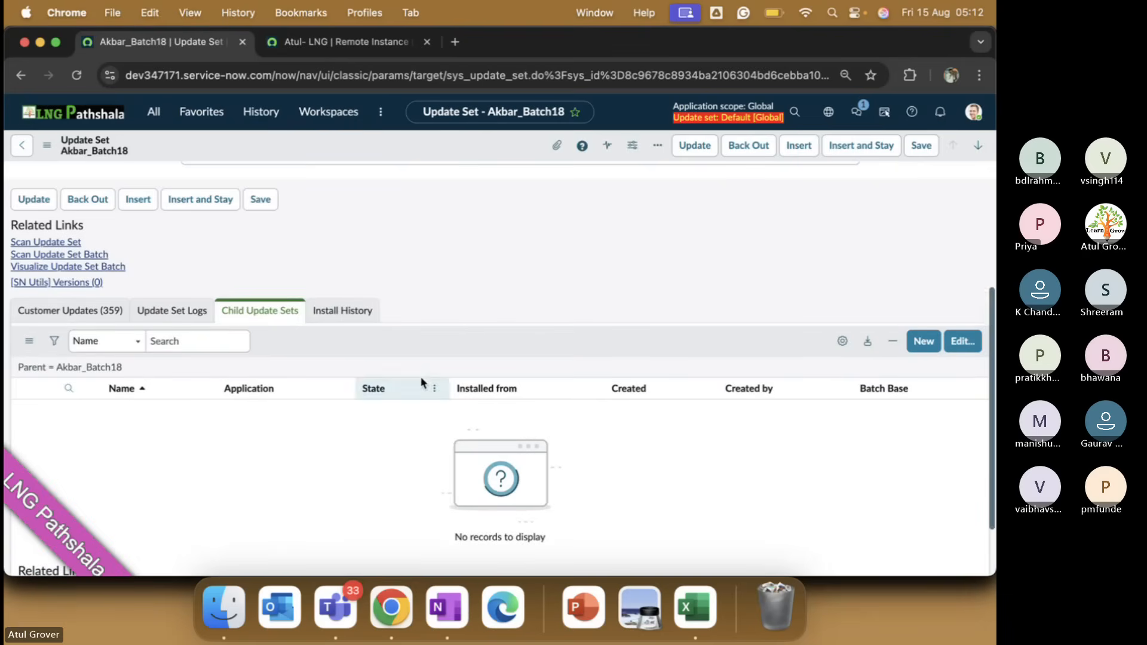
left_click(23, 147)
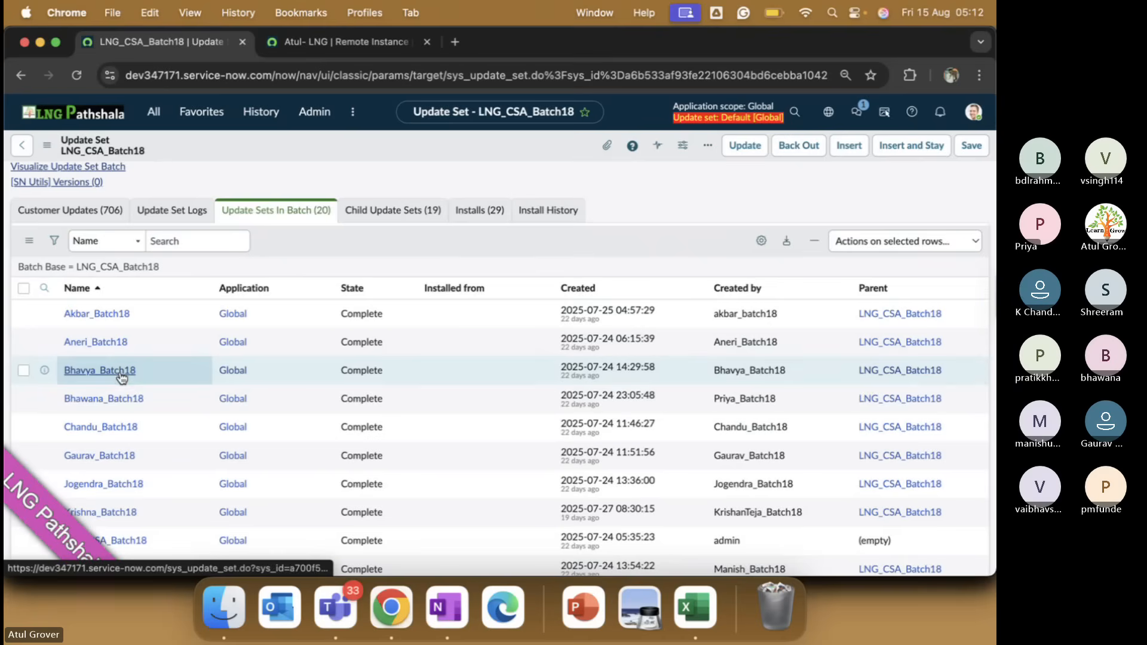
left_click(119, 398)
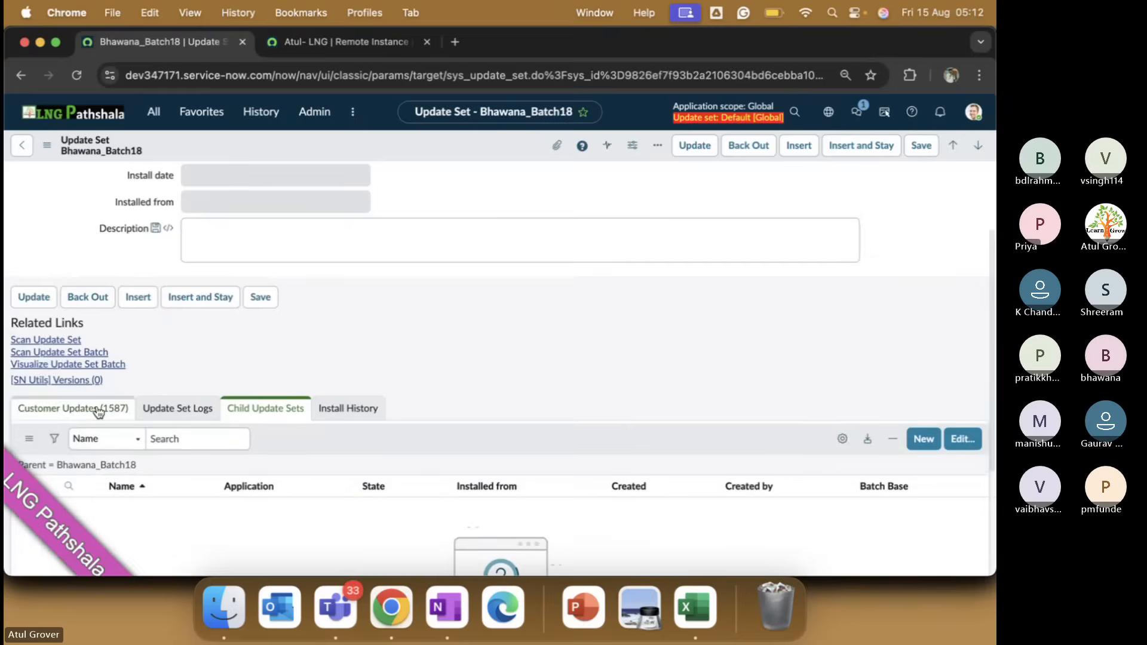
left_click(119, 411)
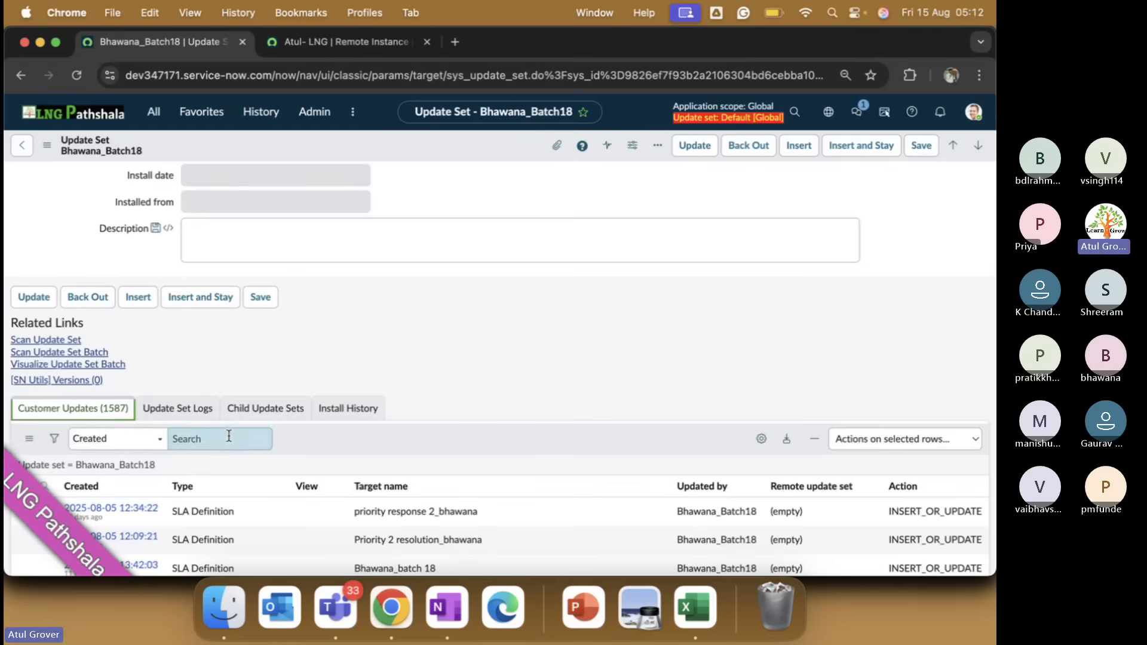
scroll(287, 442, "down", 3)
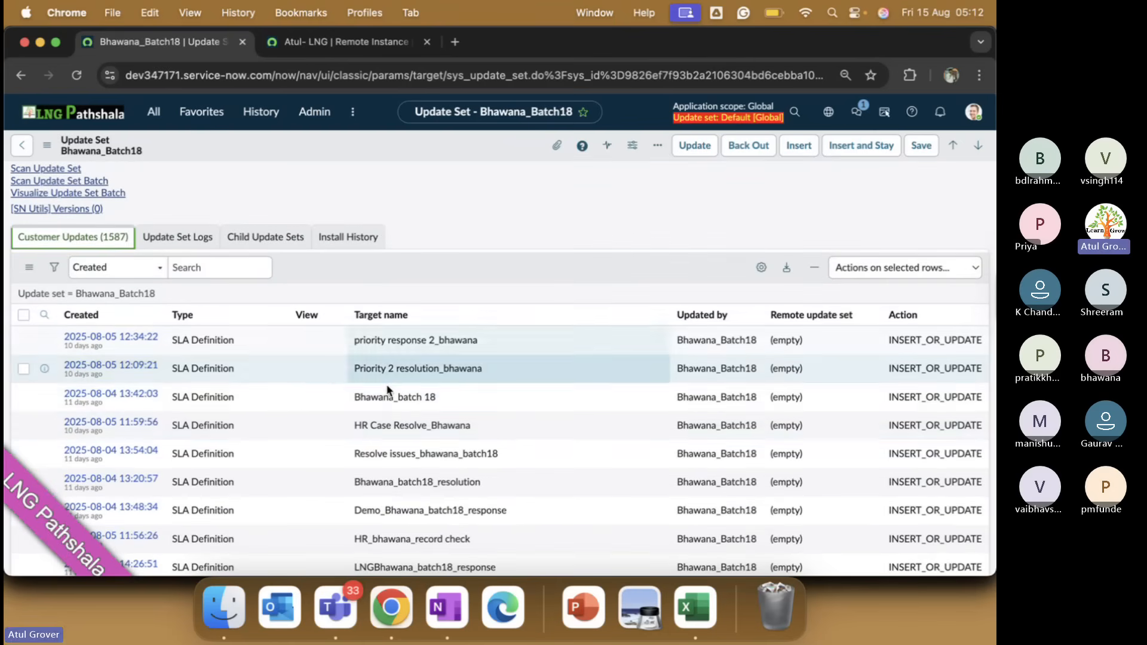
scroll(413, 451, "down", 4)
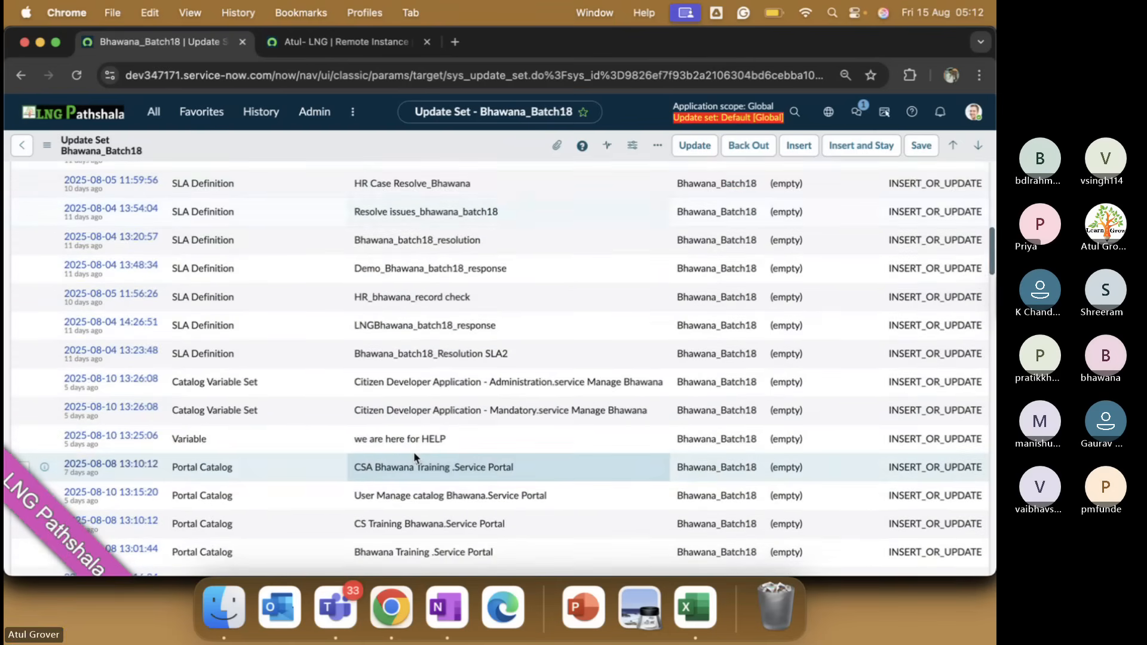
scroll(414, 452, "up", 4)
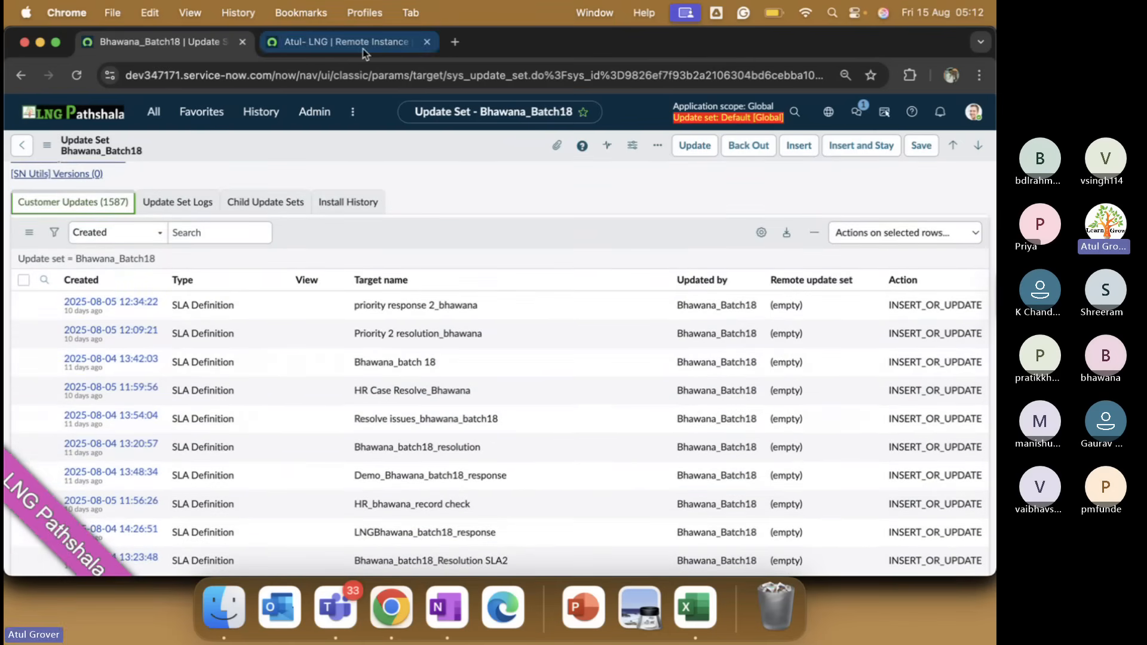
left_click(363, 49)
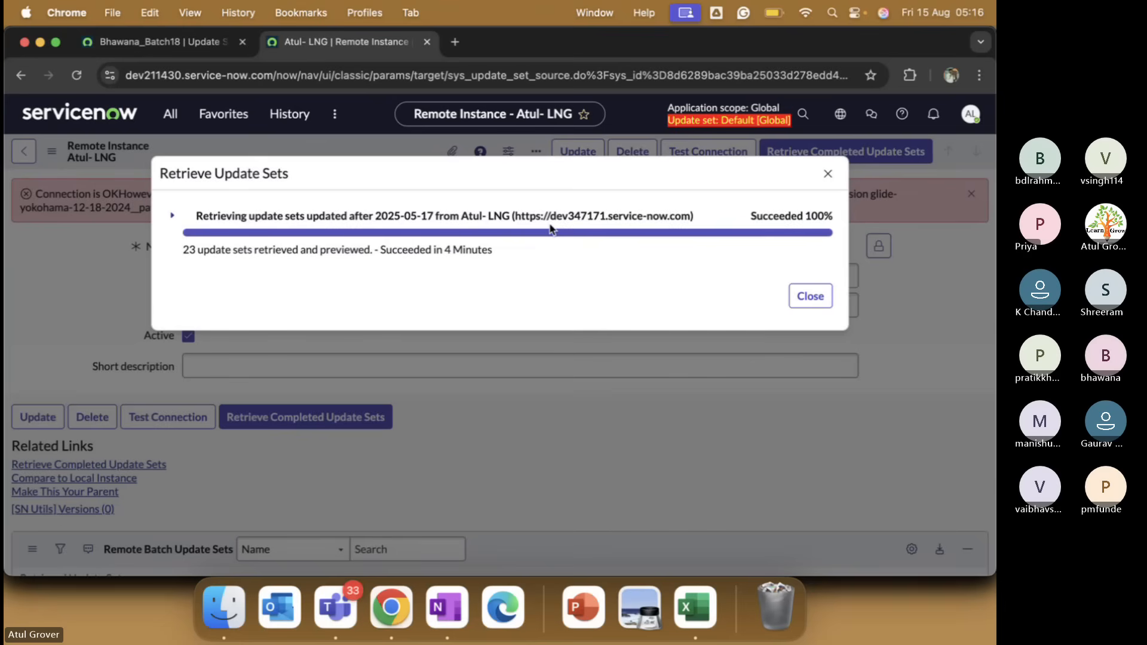
Search the navigator for 'Batch', check the retrieval results, then view the child Batch18 update set's 1587 customer updates.
left_click(149, 46)
left_click(155, 111)
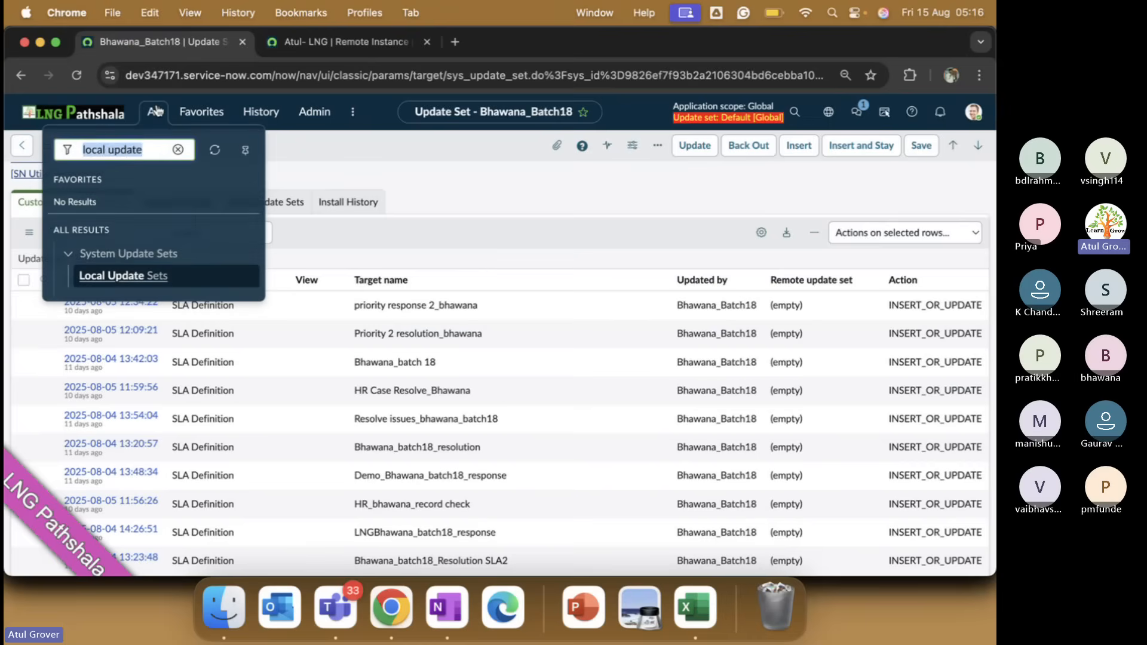
type("Batch")
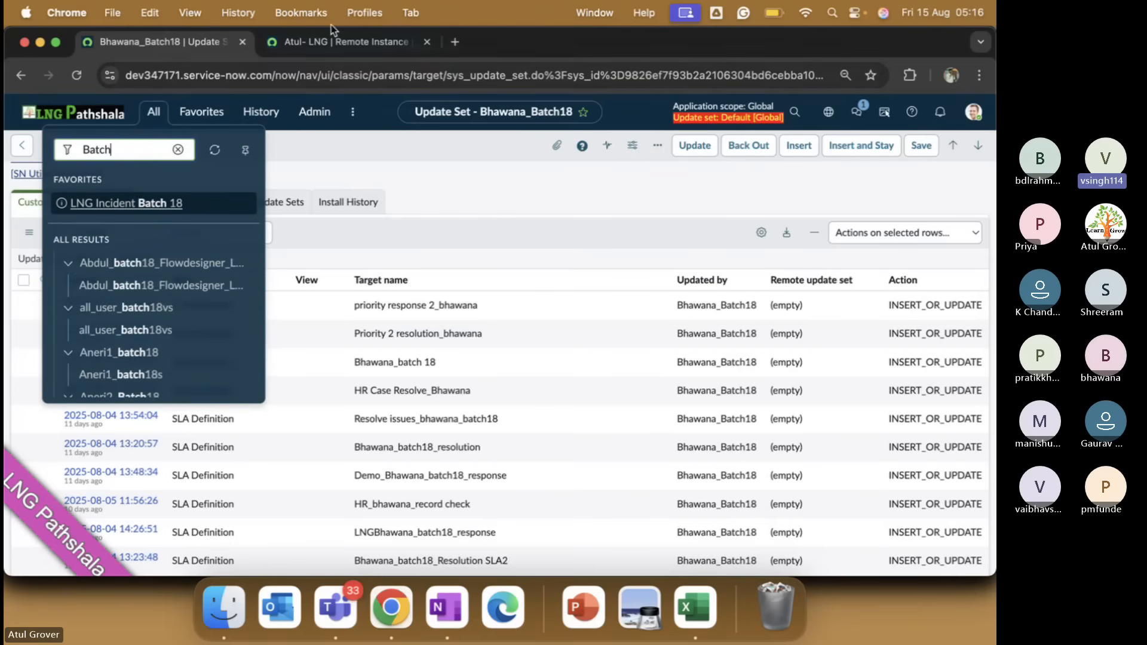
left_click(328, 40)
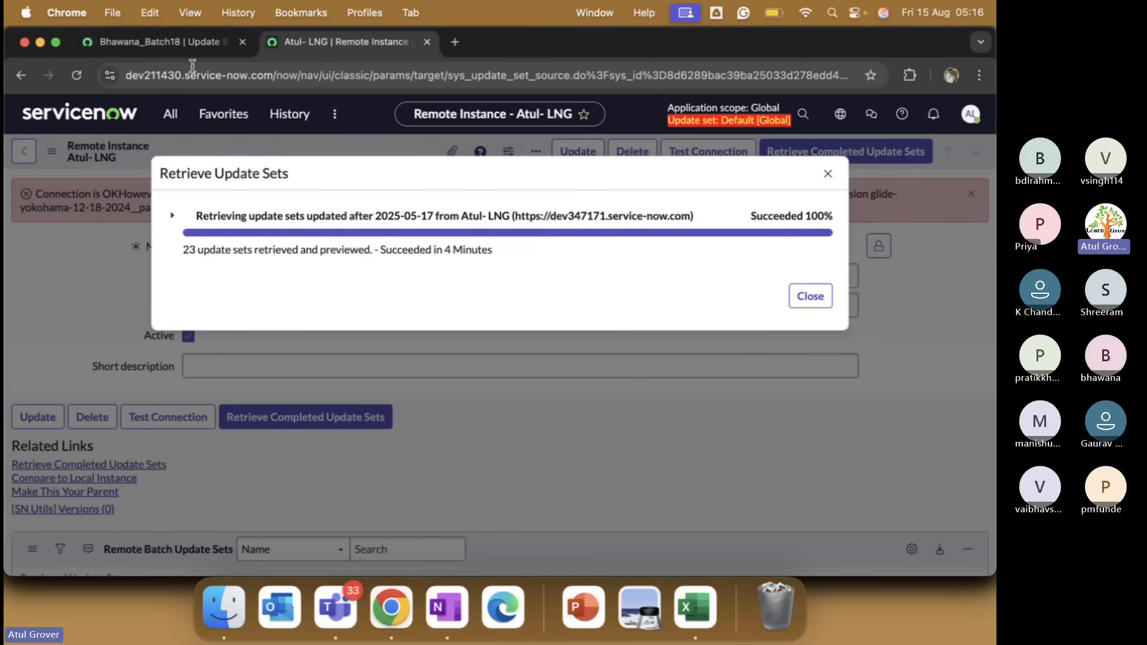
left_click(167, 43)
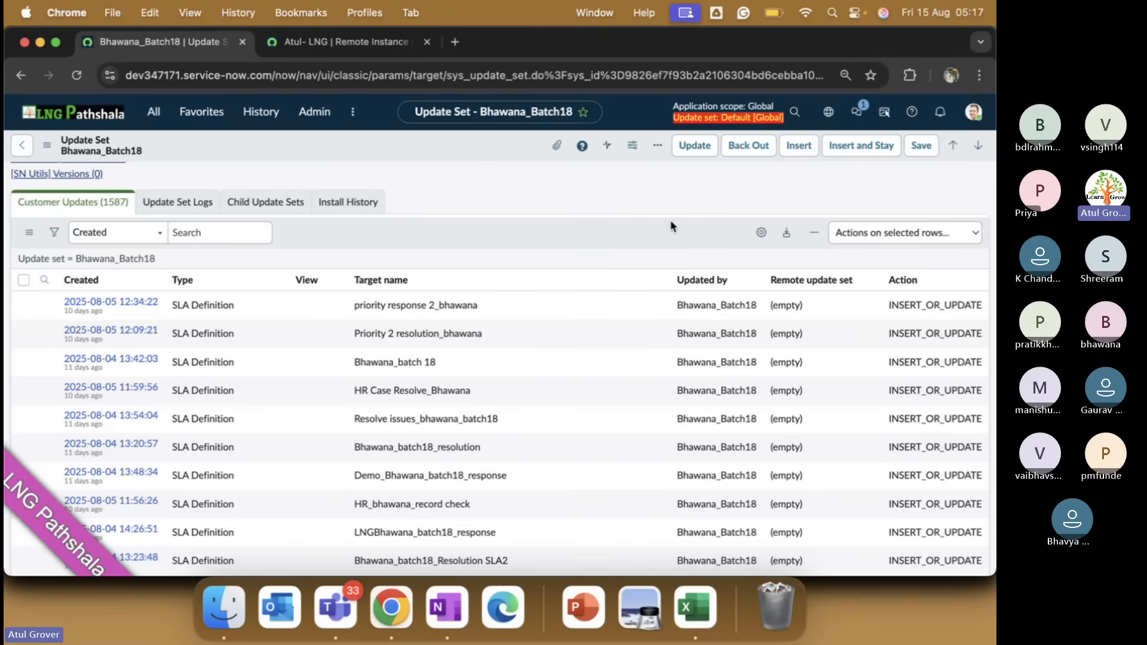
Open the LNG_CSA_Batch18 record from the Parent field preview and show its 20 Update Sets In Batch.
scroll(672, 226, "up", 5)
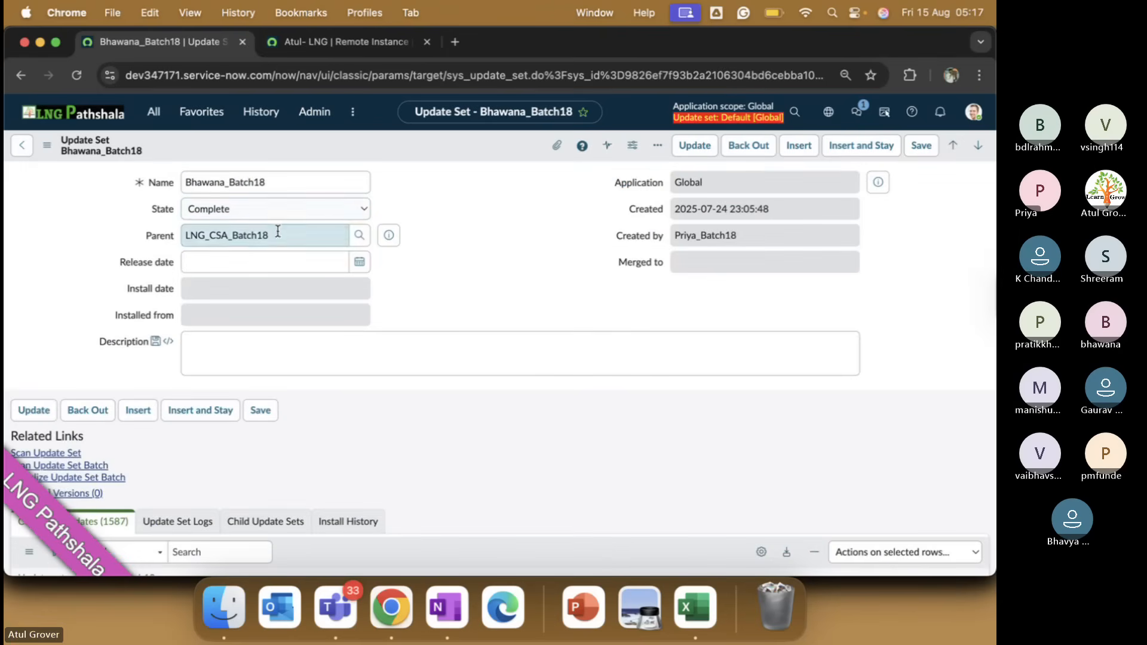
left_click(389, 235)
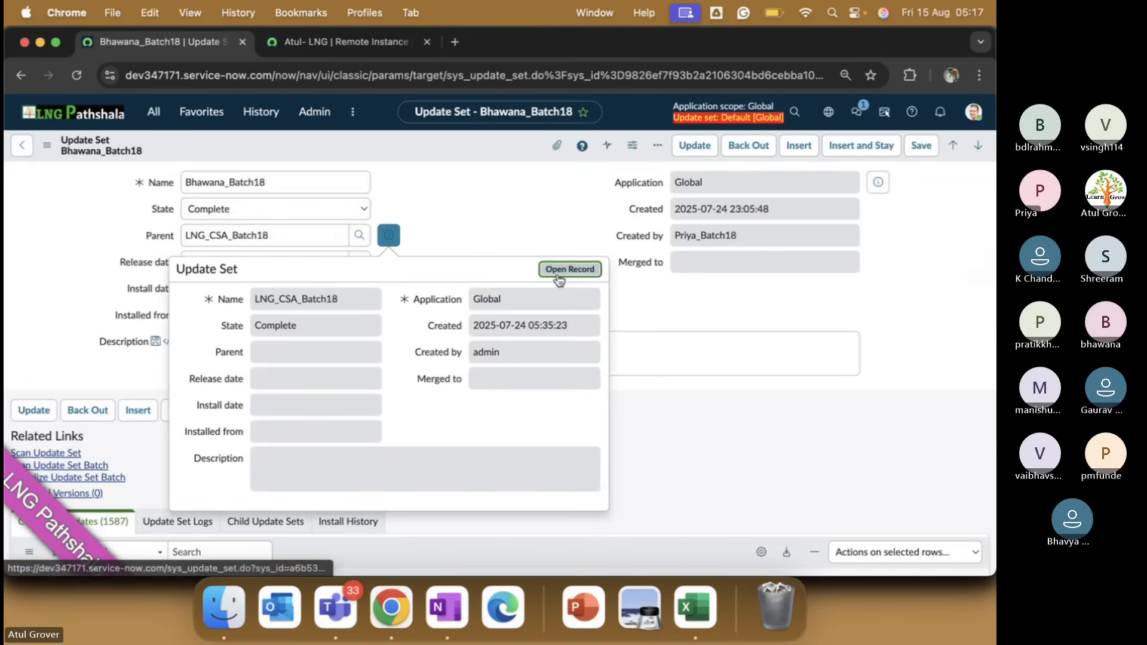
left_click(570, 270)
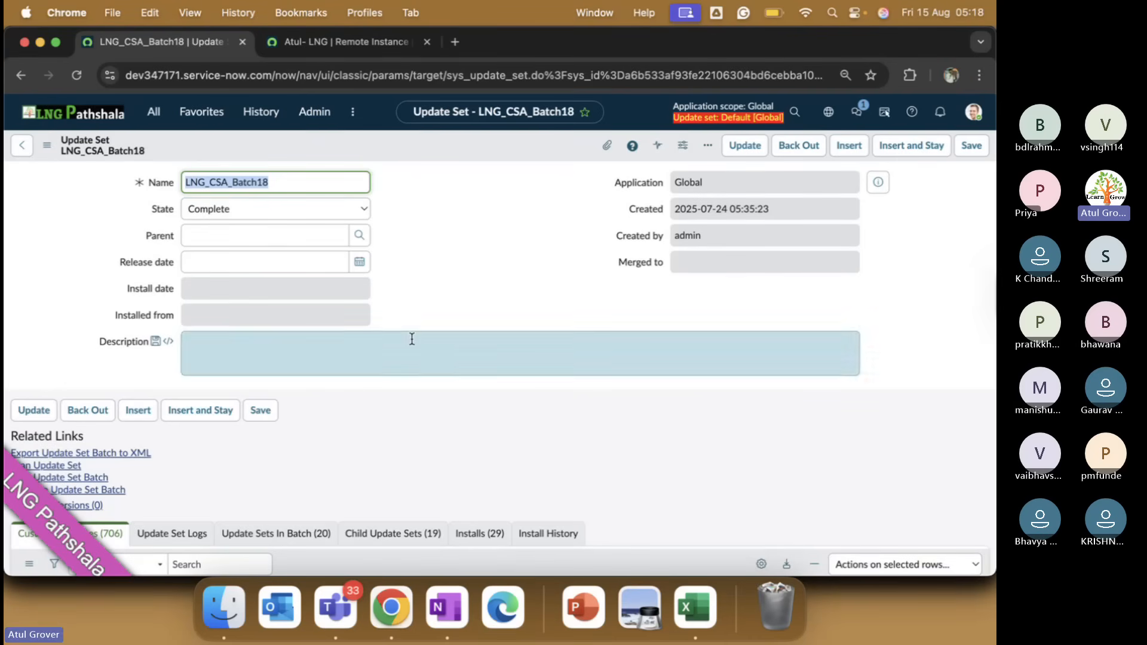
scroll(411, 338, "down", 3)
left_click(296, 375)
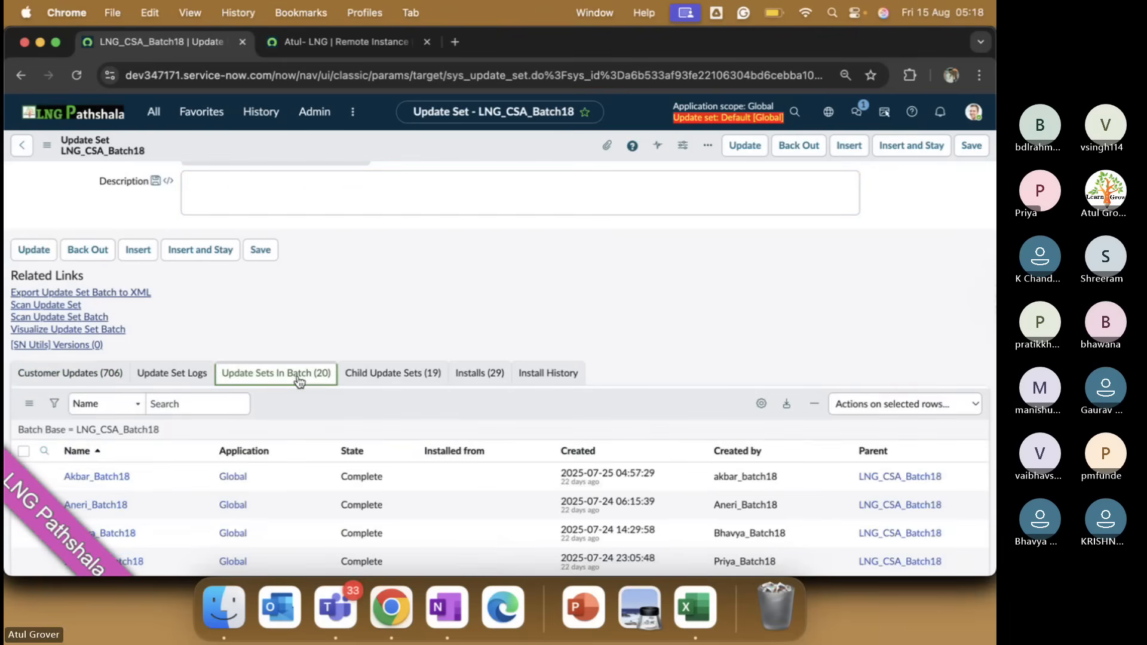
scroll(200, 249, "up", 3)
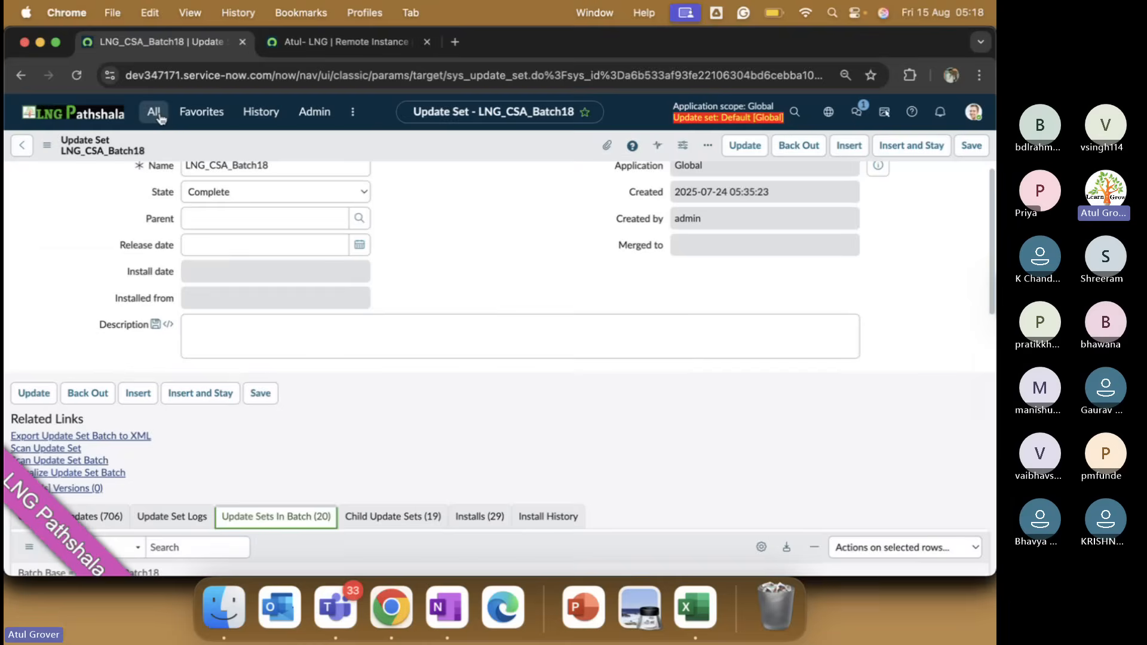
Open Local Update Sets via 'update se' and filter to Parent = LNG_CSA_Batch18.
left_click(159, 117)
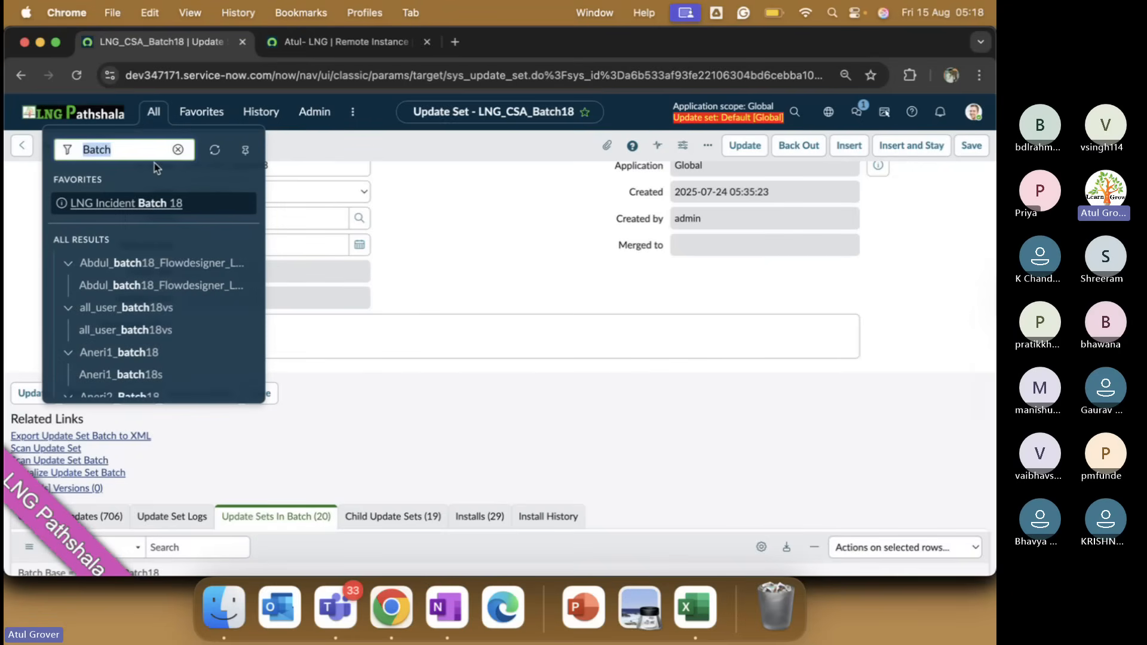
type("update se")
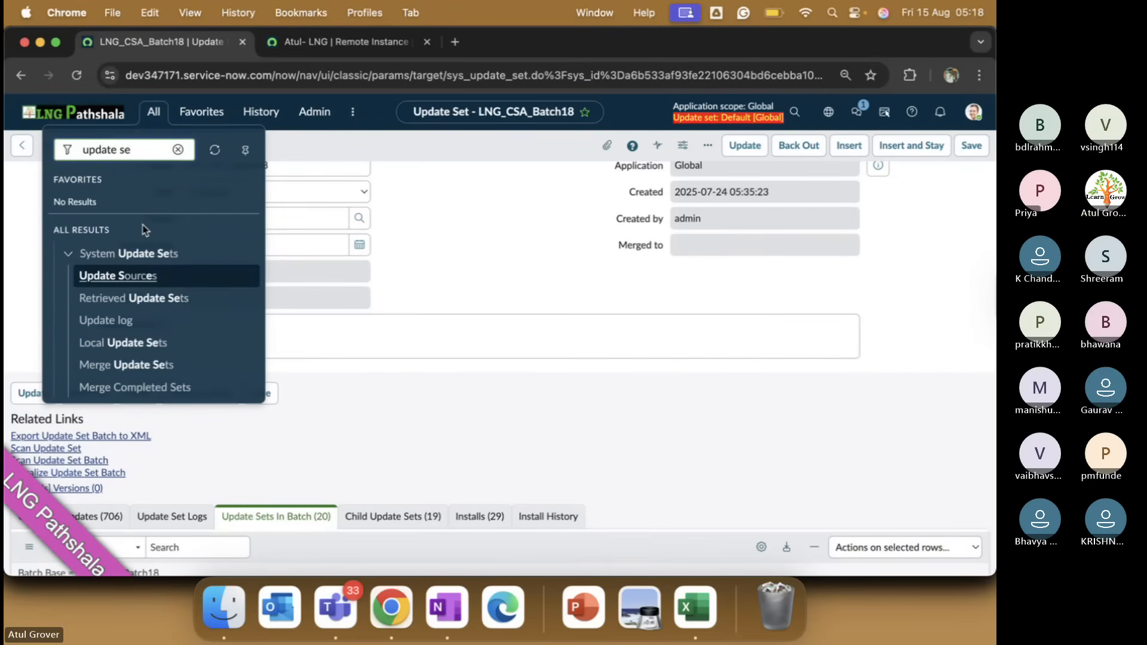
left_click(126, 343)
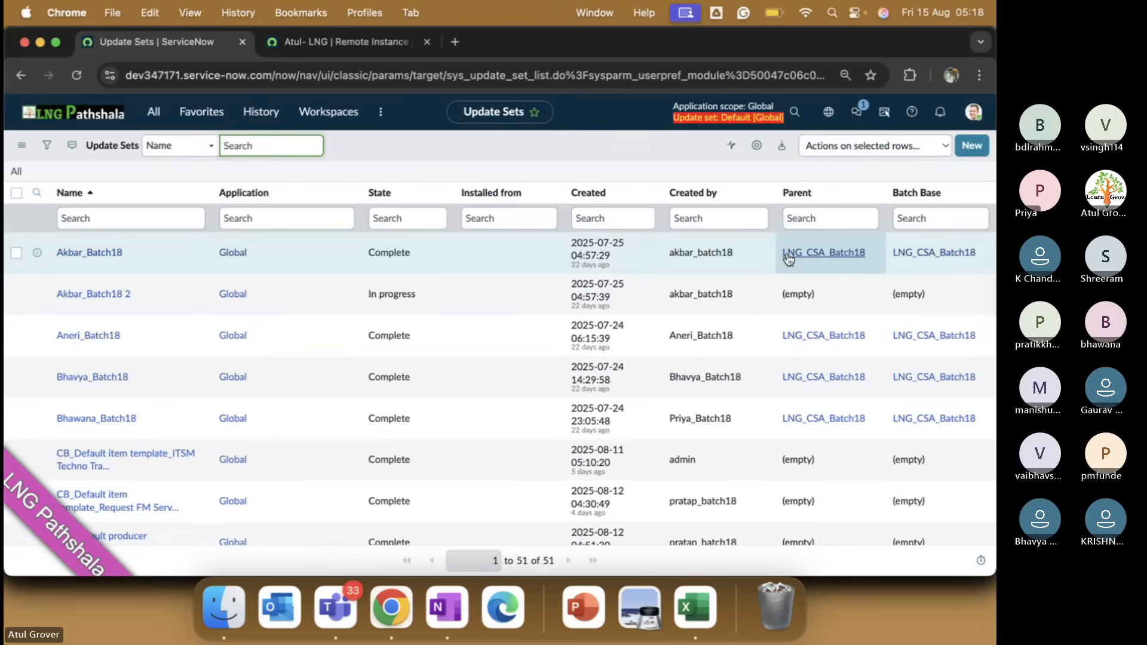
right_click(790, 257)
left_click(806, 265)
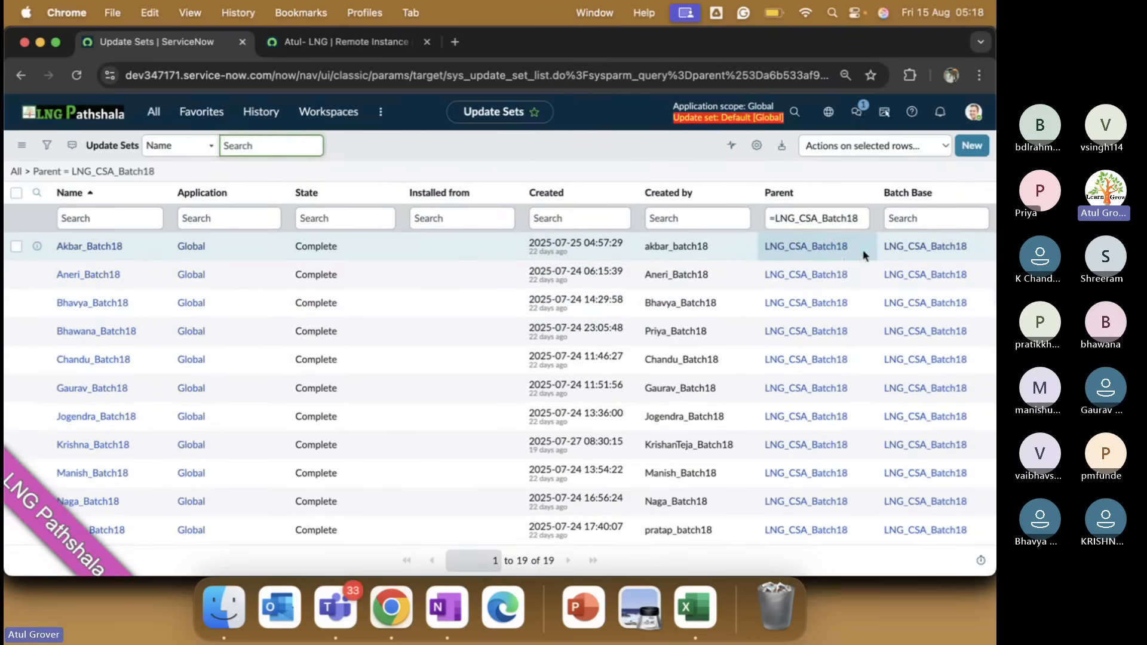
Select the Parent cells of all 19 listed child update sets.
left_click(865, 255)
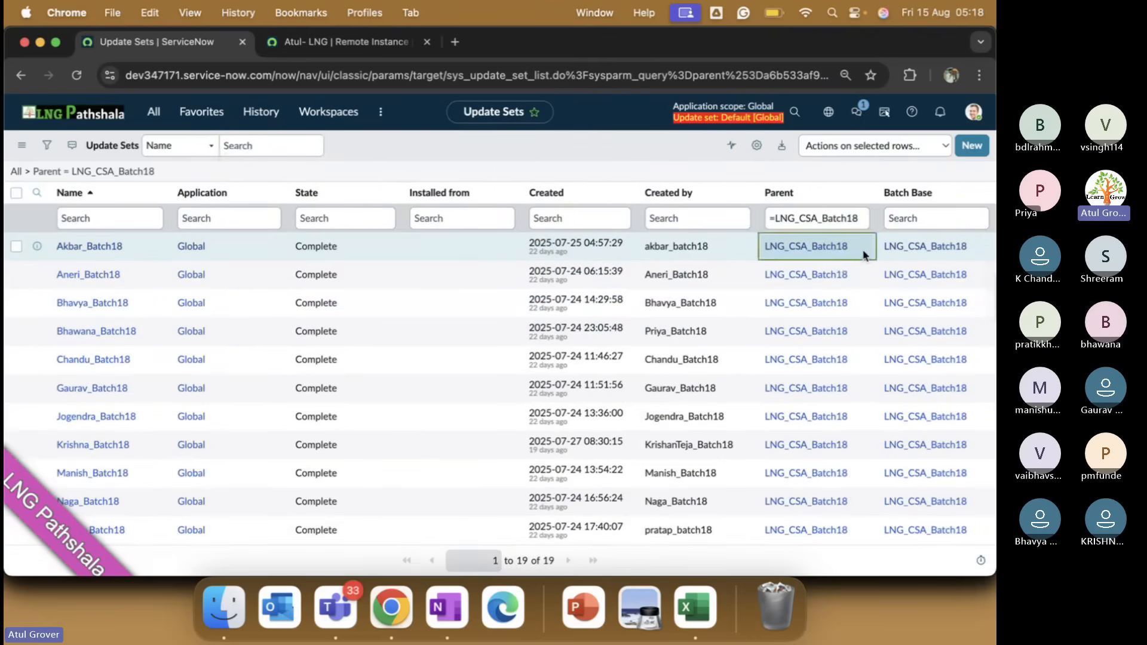
key("shift+Down")
key("shift+Down")
key("shift+Down")
key("shift+Down")
key("shift+Down")
key("shift+Down")
key("shift+Down")
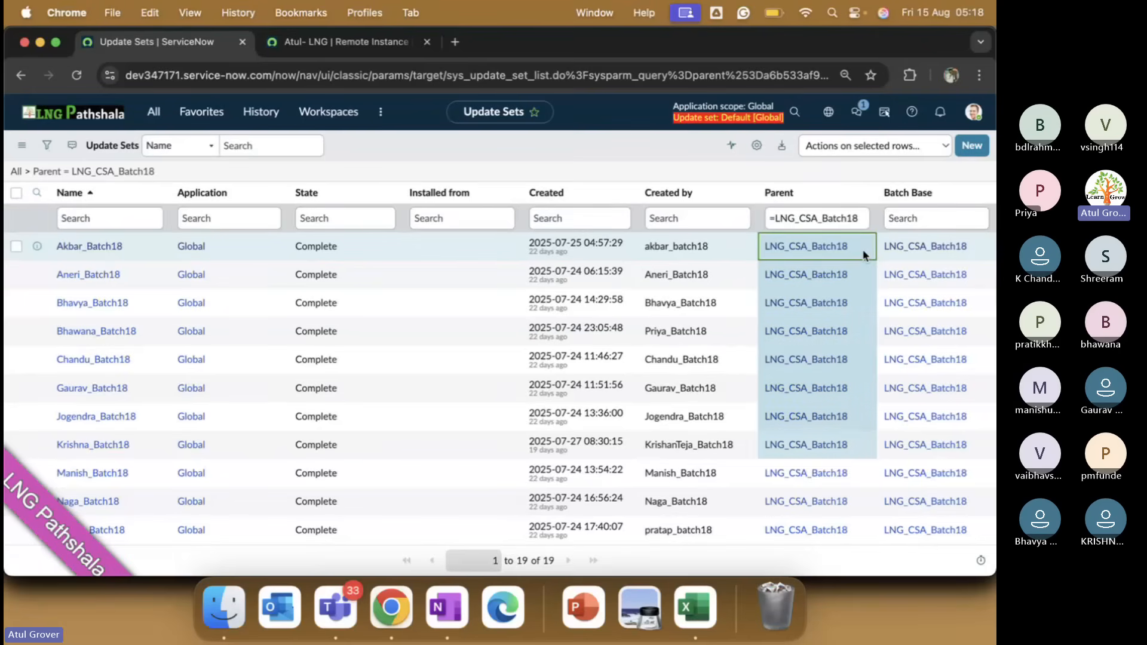
key("shift+Down")
key("shift+Down")
key("shift+Down")
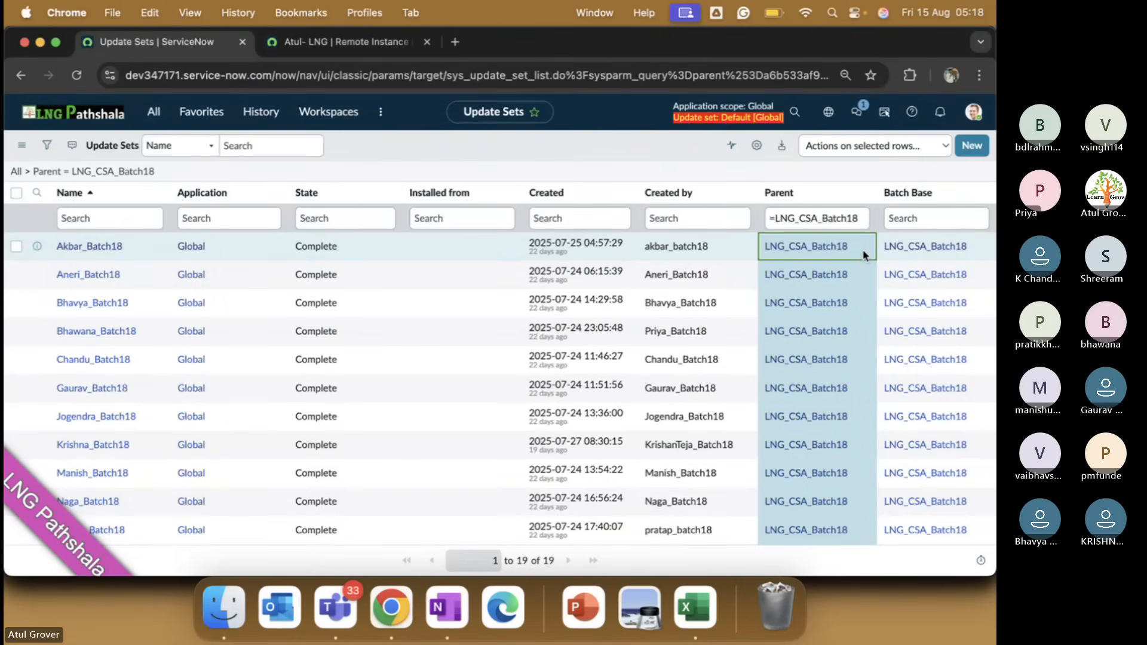
Bulk-edit the selected Parent cells to empty on all 19 Batch18 update sets.
double_click(865, 254)
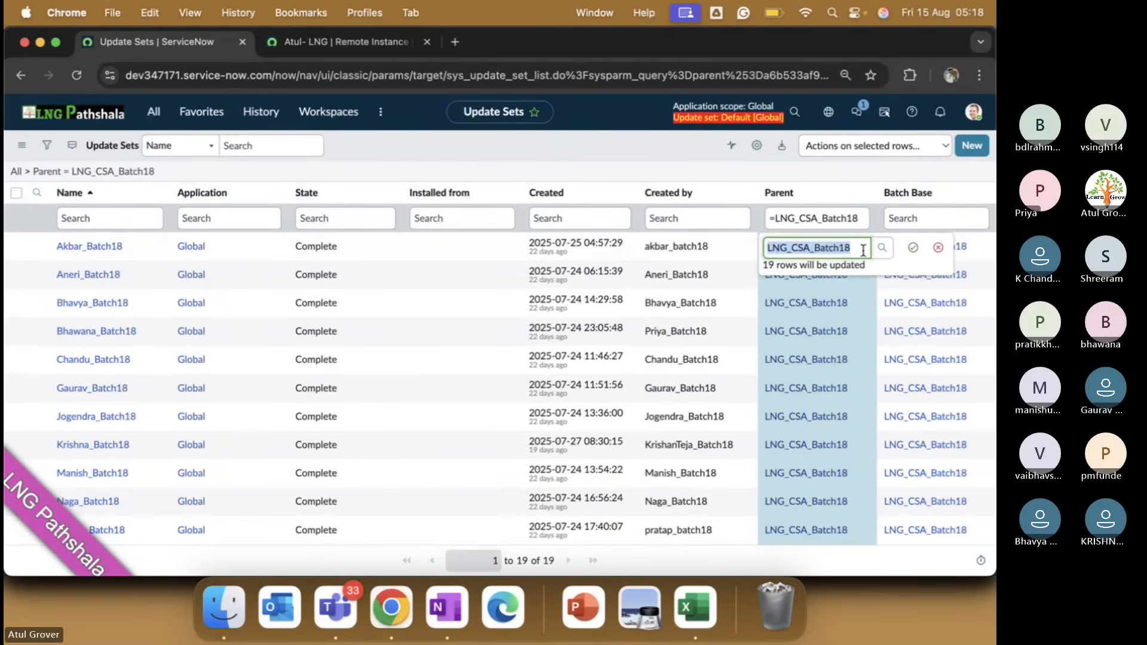
left_click(913, 247)
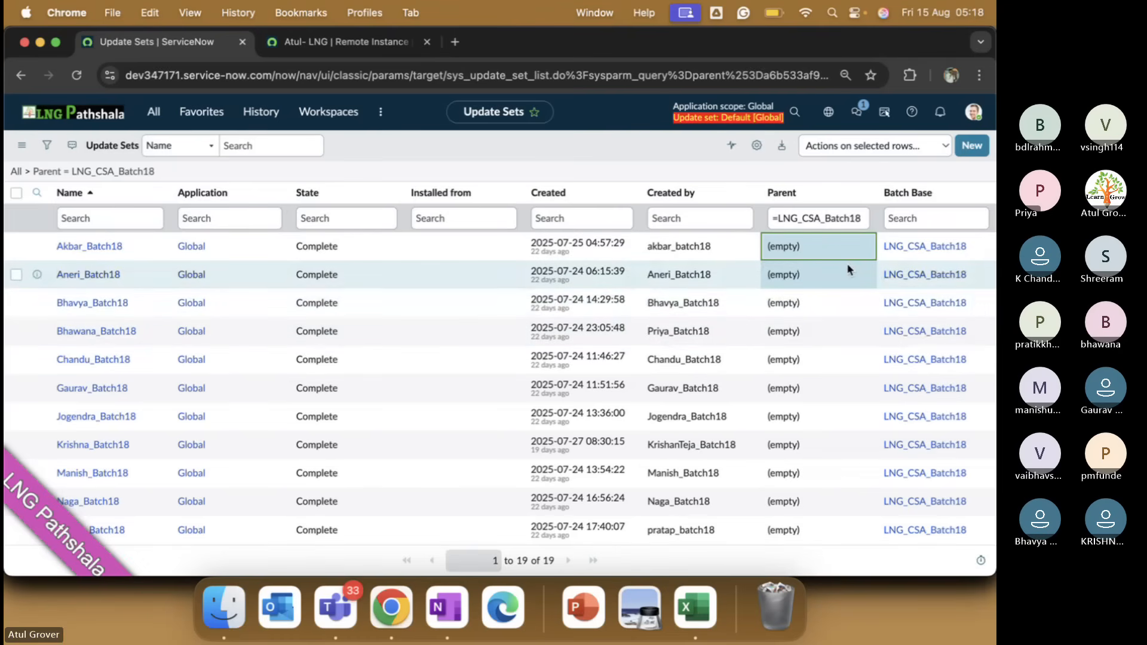
On the remote instance, review which auto-previews failed in the Retrieve Update Sets details, then close it.
left_click(363, 43)
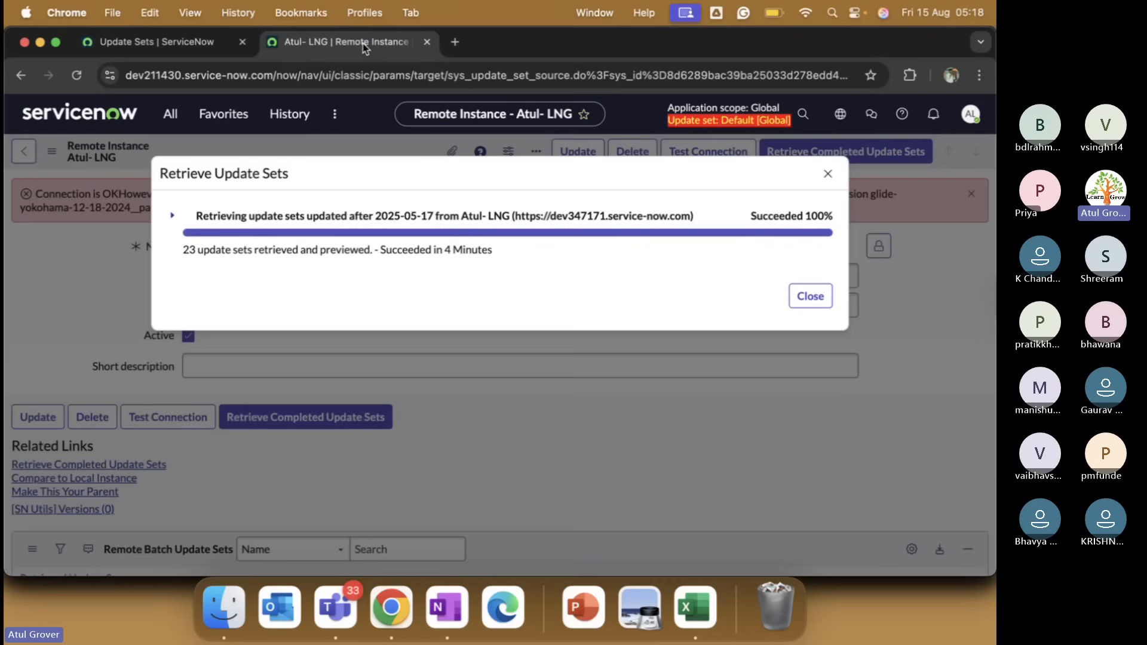
left_click(173, 216)
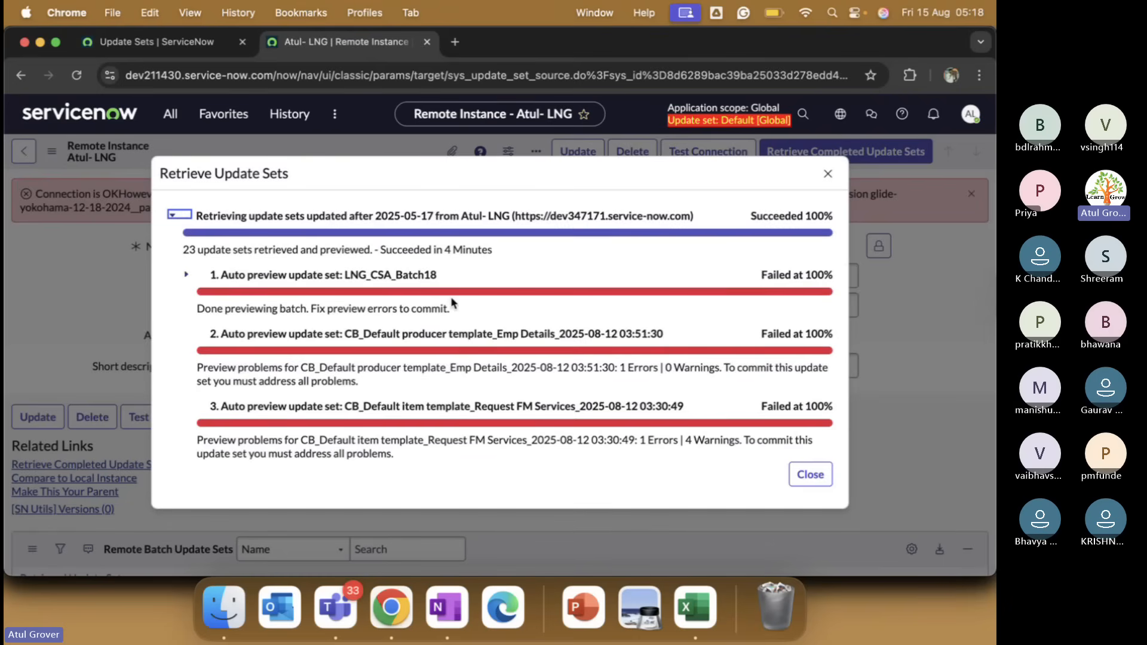
scroll(451, 331, "down", 3)
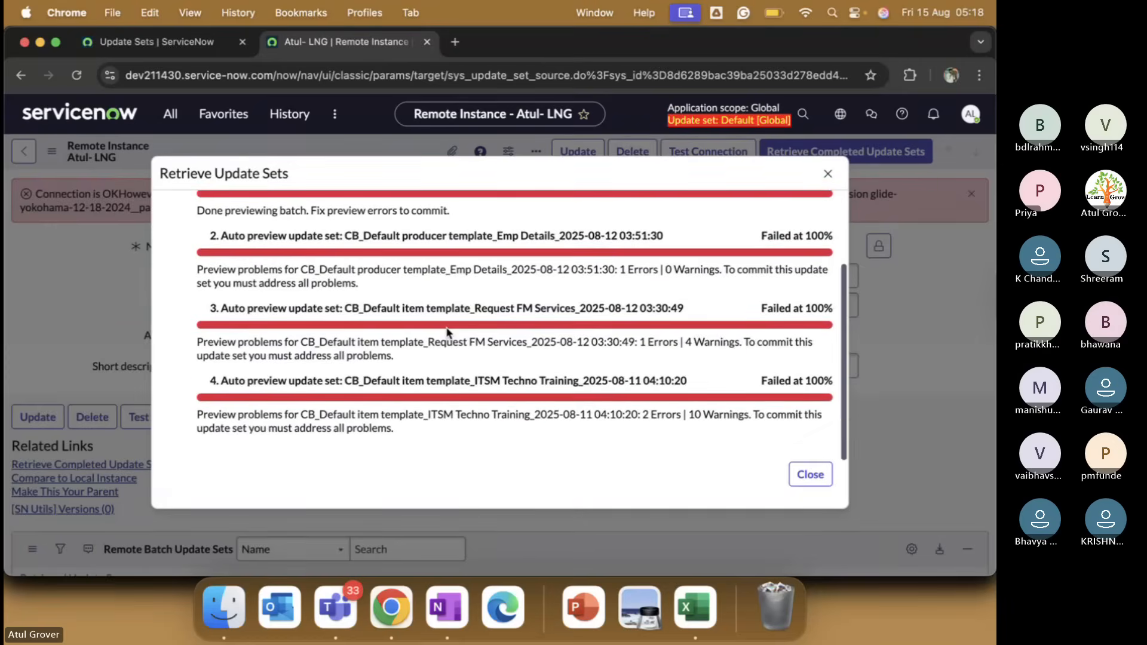
scroll(448, 332, "up", 3)
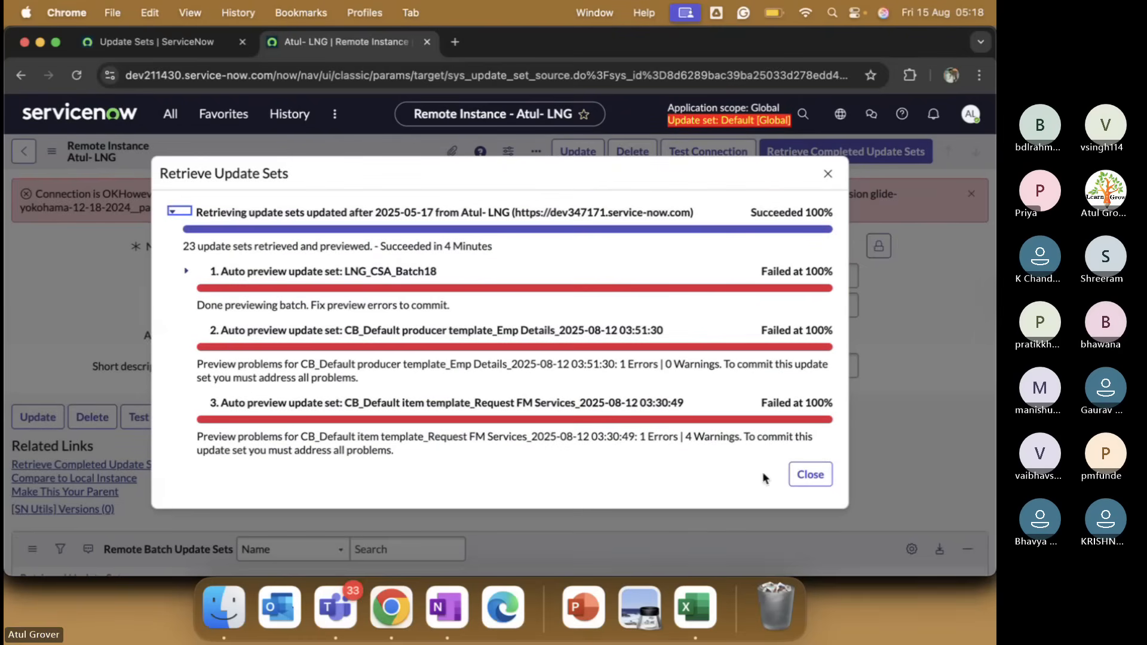
left_click(807, 477)
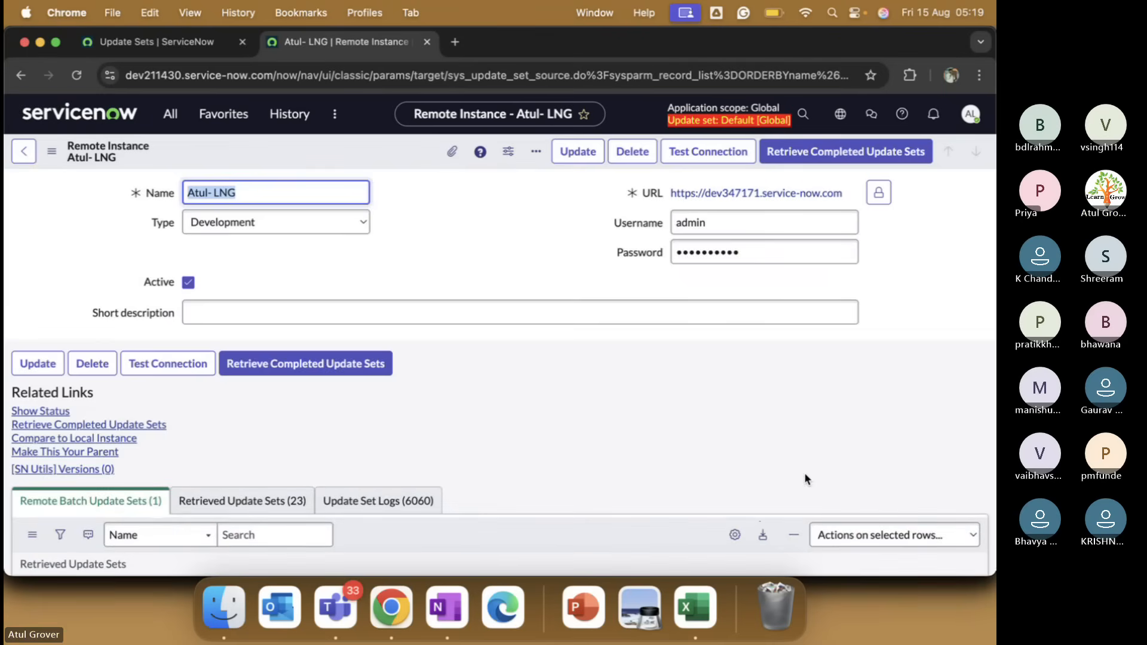
Browse the 23 Retrieved Update Sets and the Update Set Logs, then return to Remote Batch Update Sets.
scroll(454, 361, "down", 3)
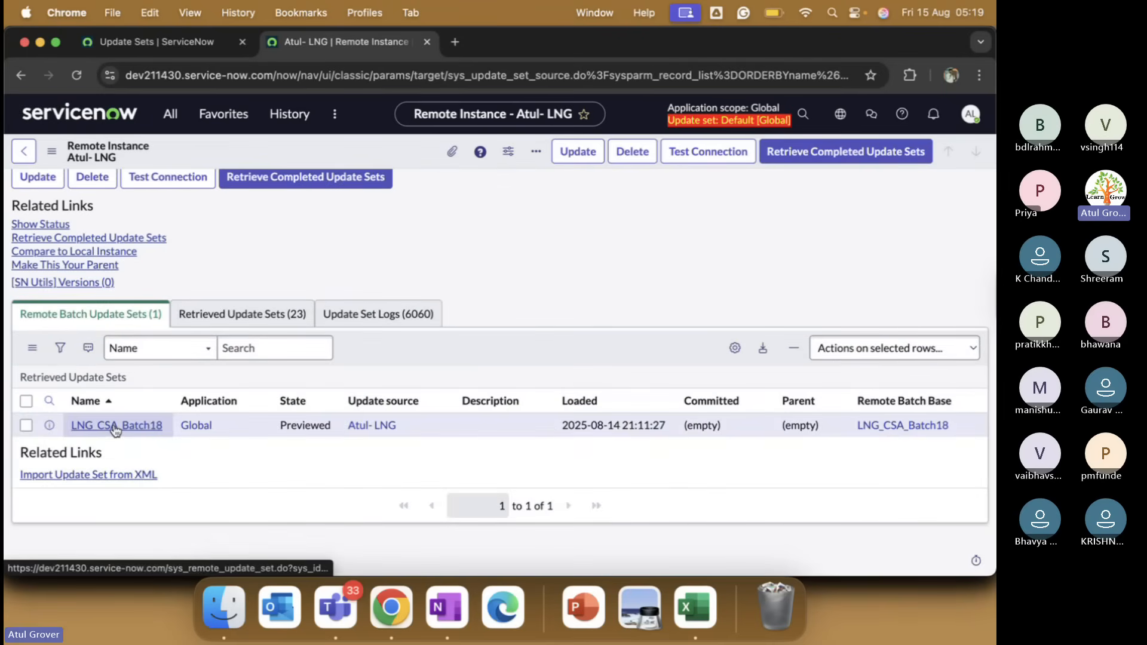
left_click(250, 323)
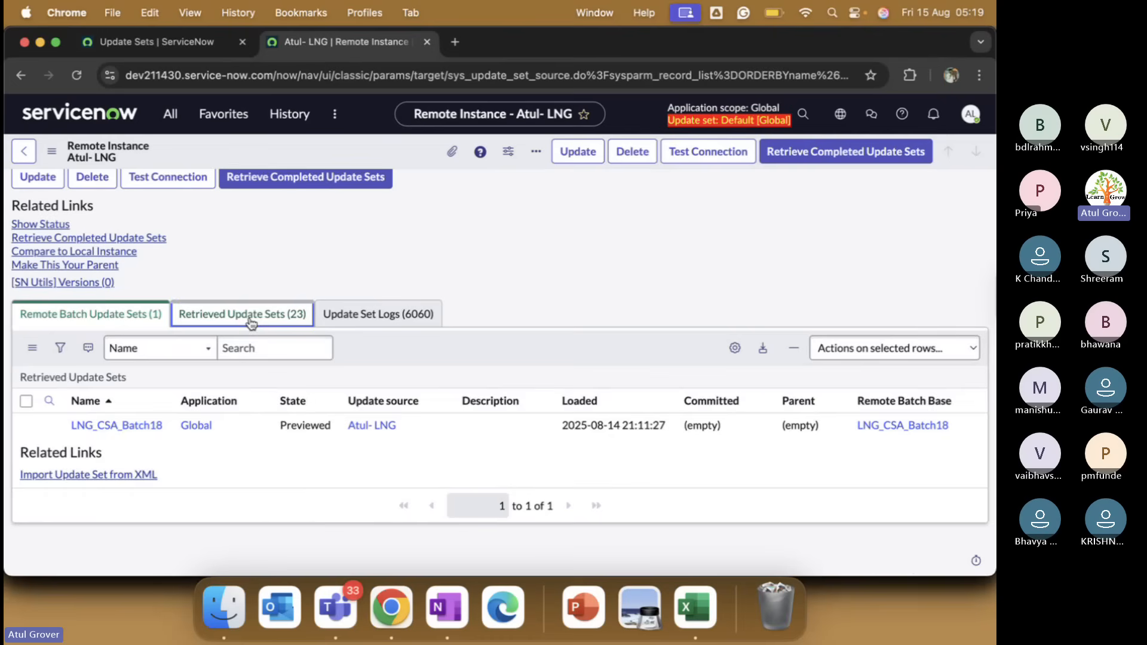
scroll(279, 521, "down", 1)
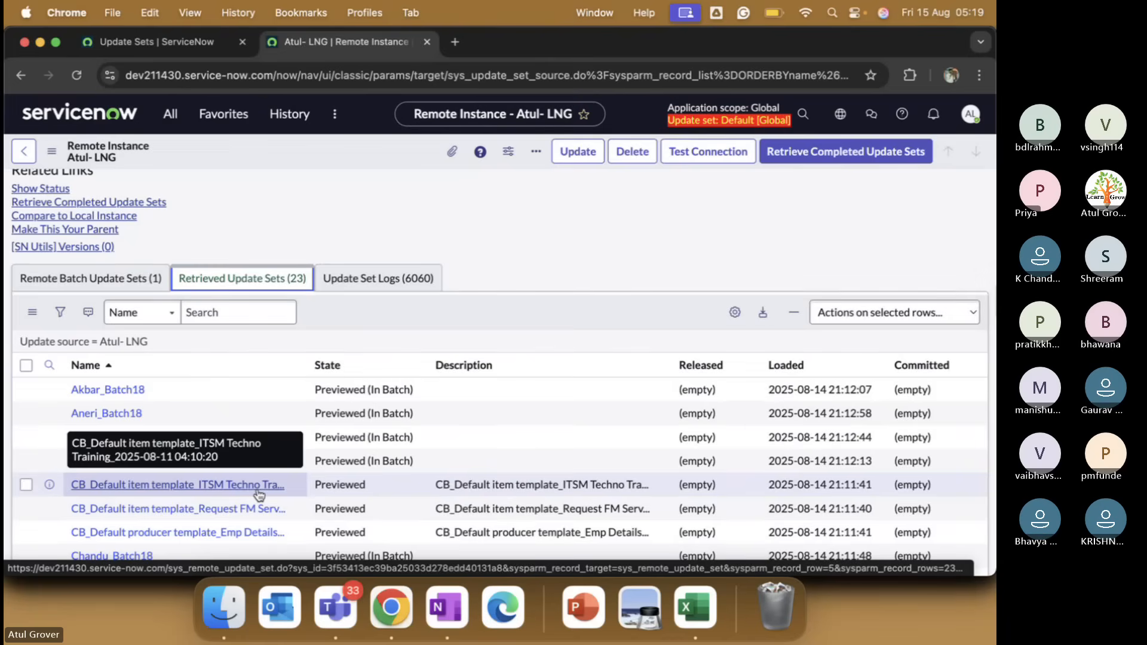
scroll(258, 495, "up", 5)
left_click(349, 470)
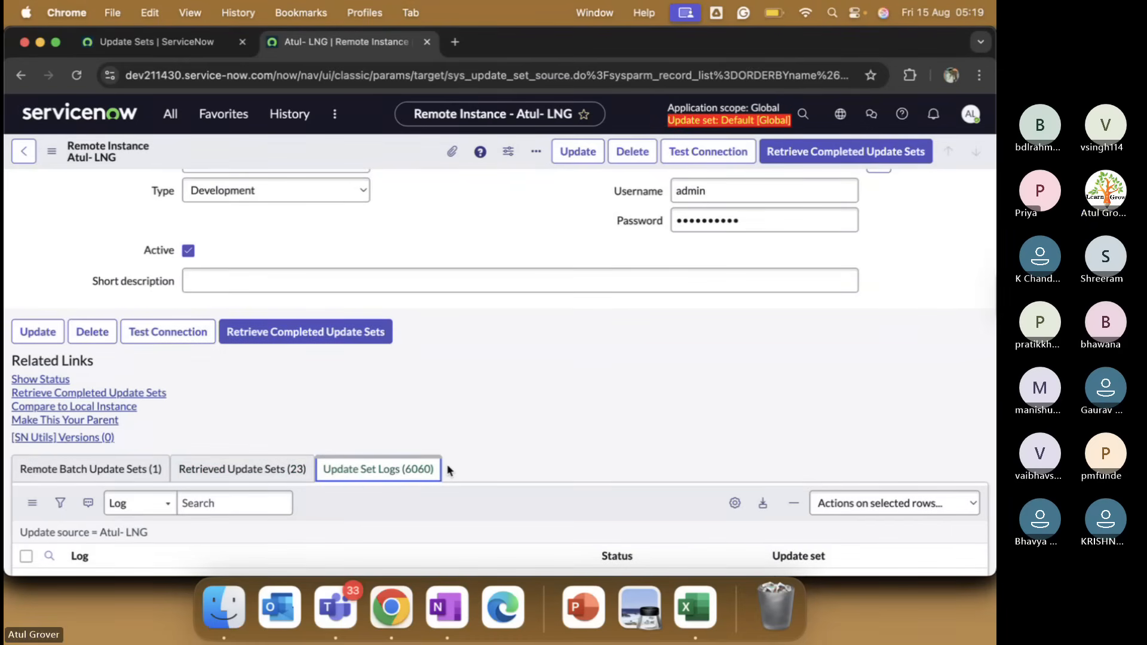
left_click(78, 469)
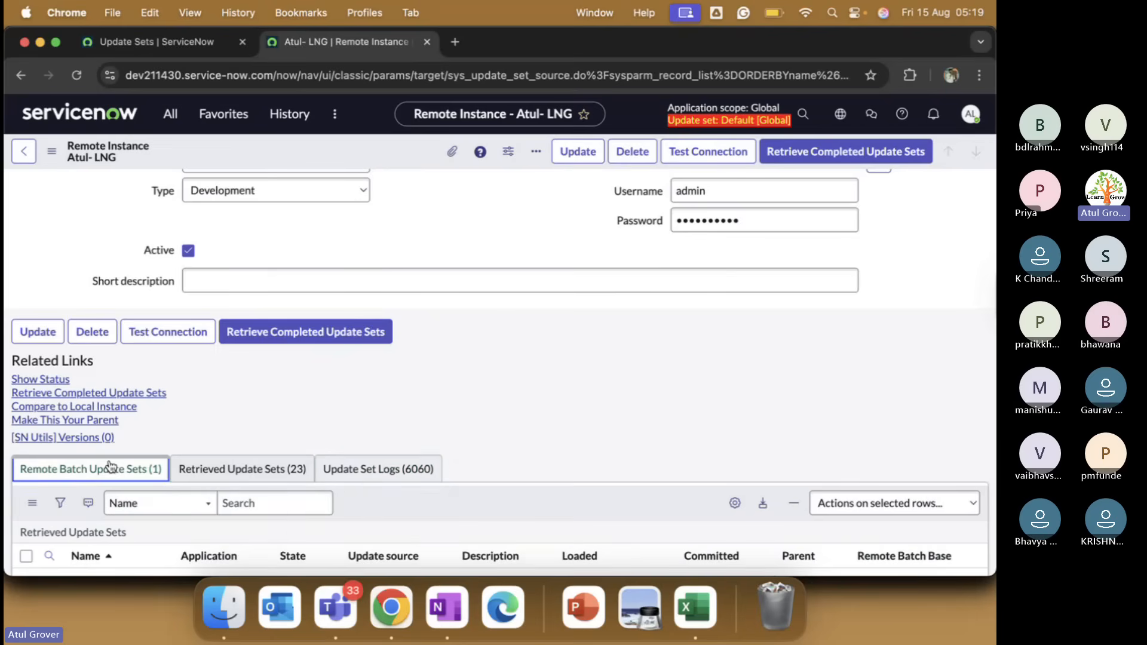
scroll(144, 467, "down", 2)
scroll(144, 468, "down", 2)
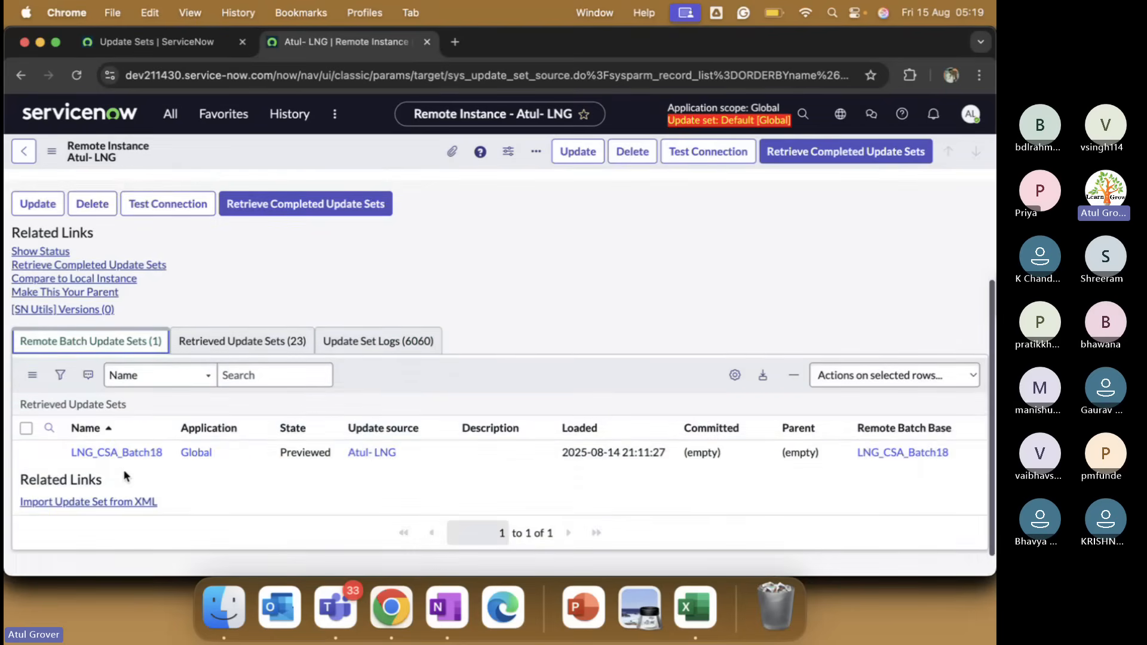
Open the LNG_CSA_Batch18 remote batch record with 189 remaining problems, then switch to the Teams meeting.
left_click(118, 453)
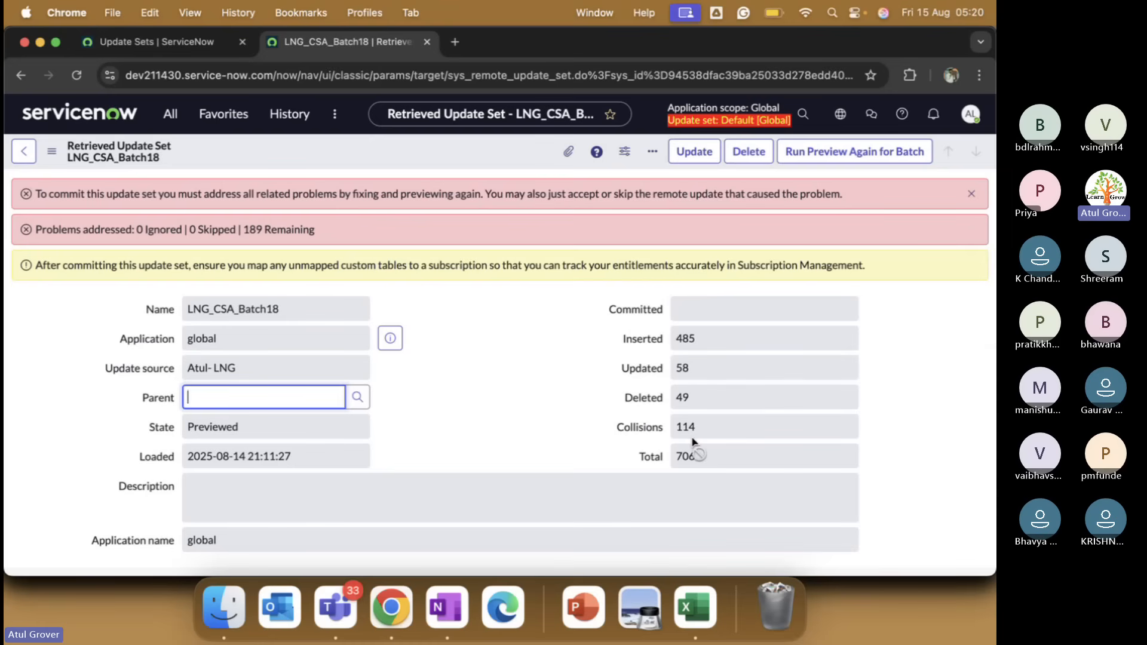
key("super+Tab")
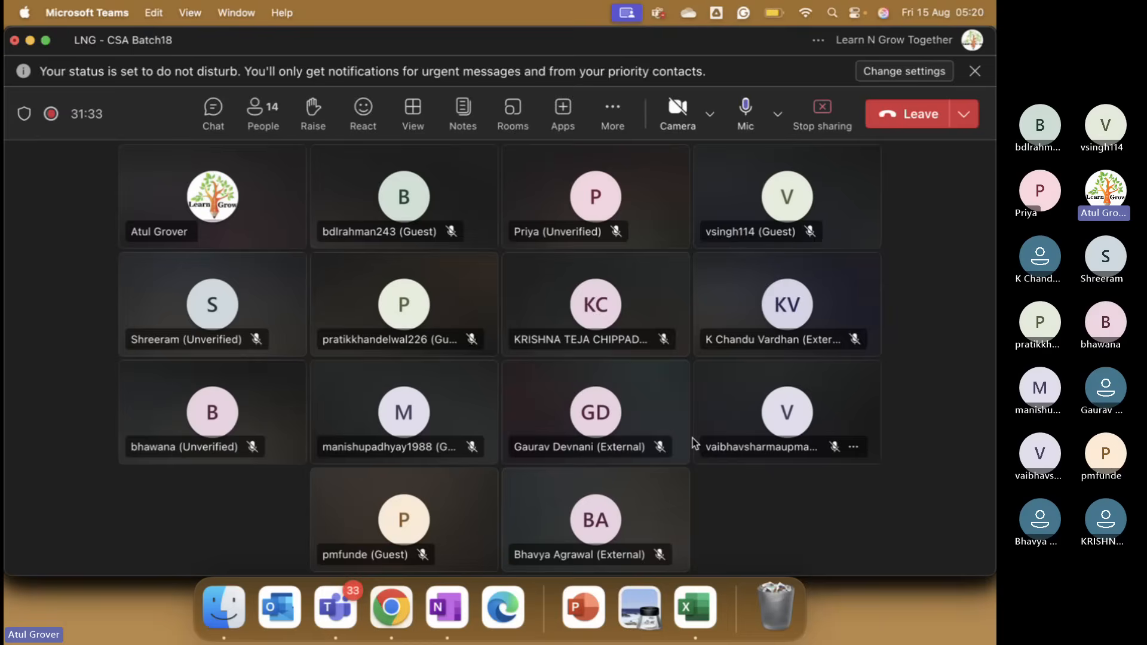
Switch from the Teams meeting back to the LNG_CSA_Batch18 record in Chrome.
key("super+Tab")
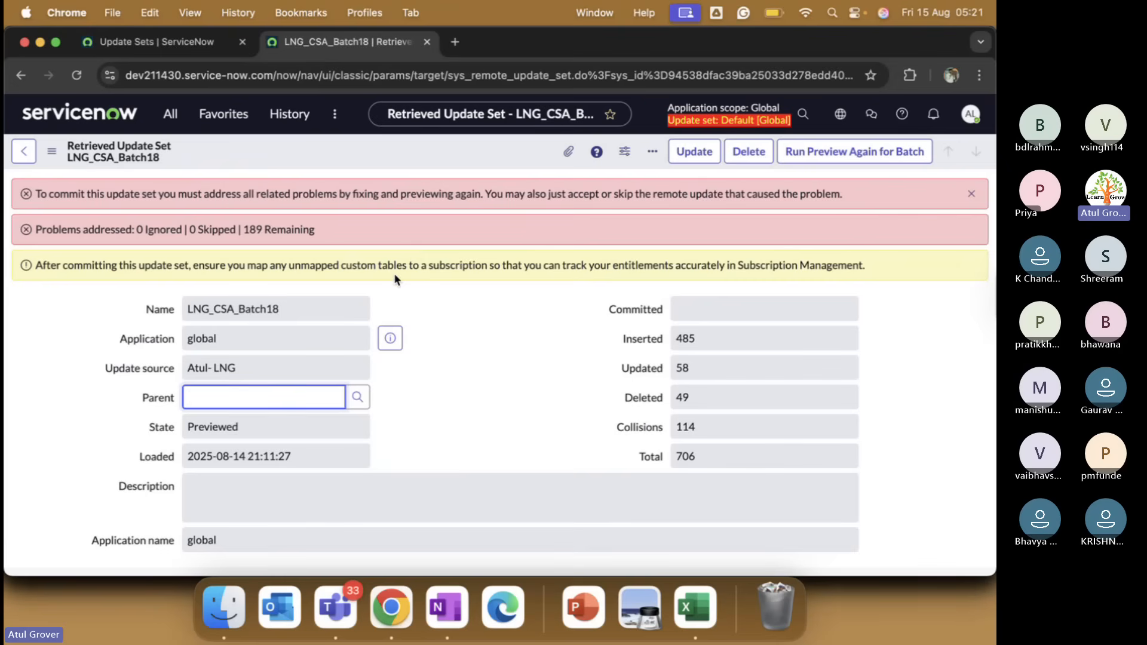
left_click(191, 47)
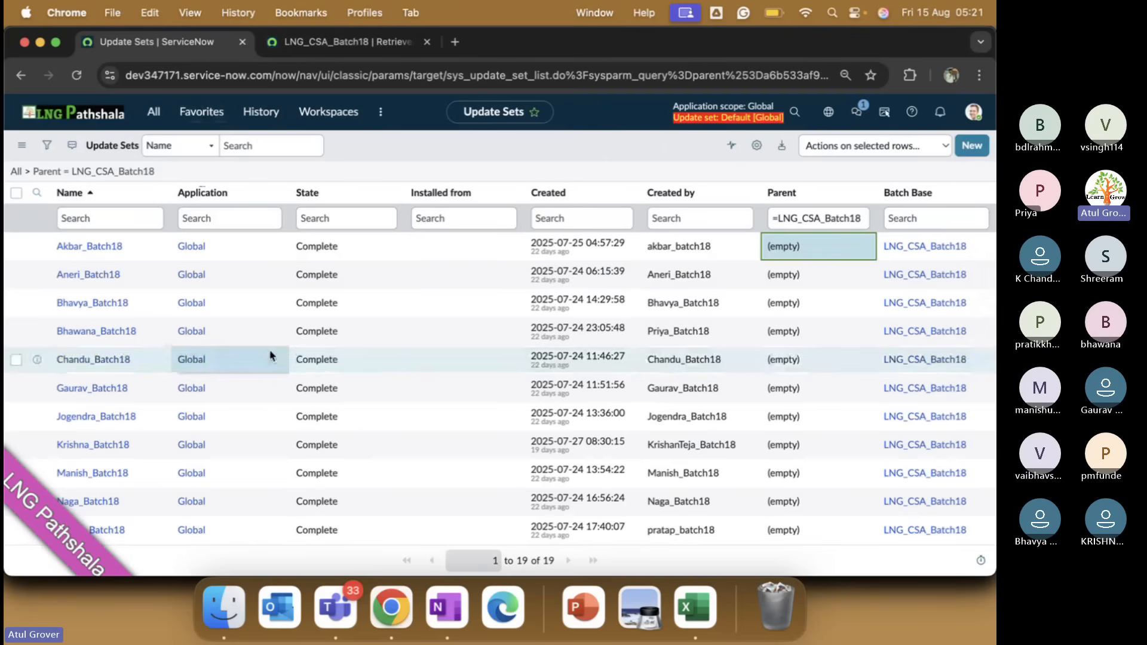
left_click(351, 44)
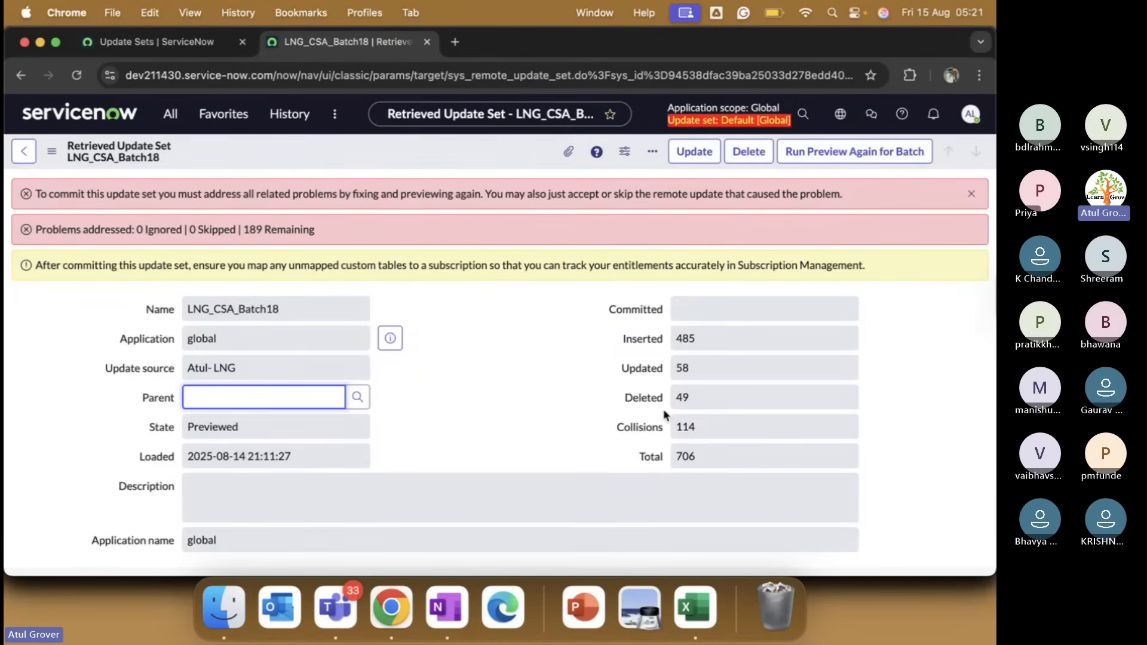
left_click(699, 439)
double_click(688, 431)
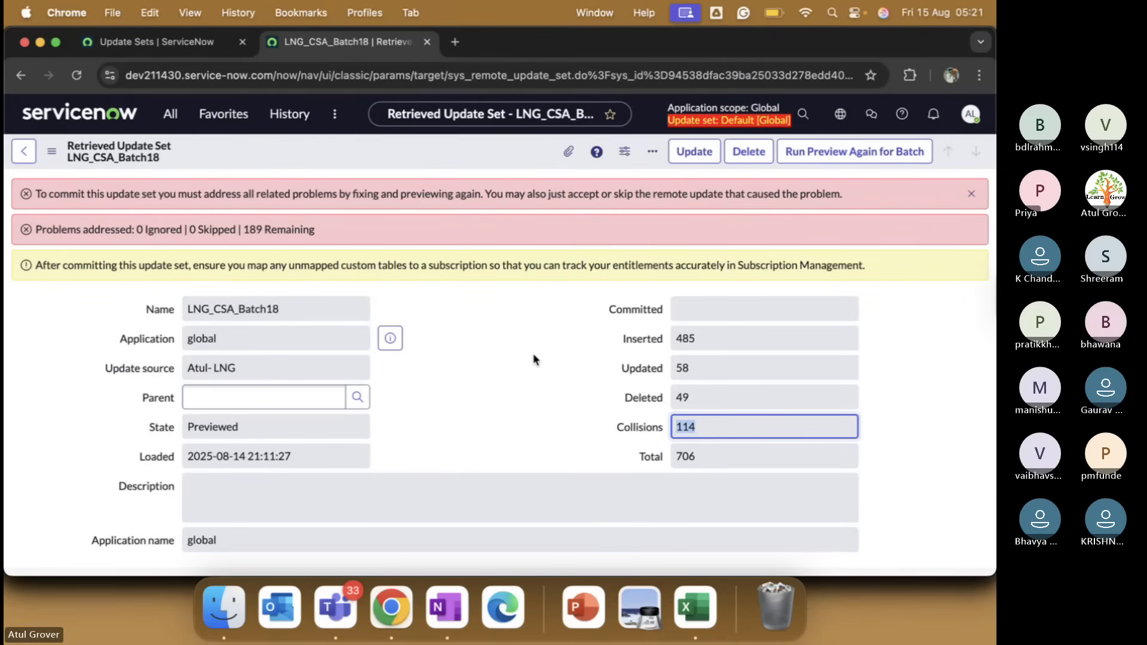
scroll(533, 353, "down", 3)
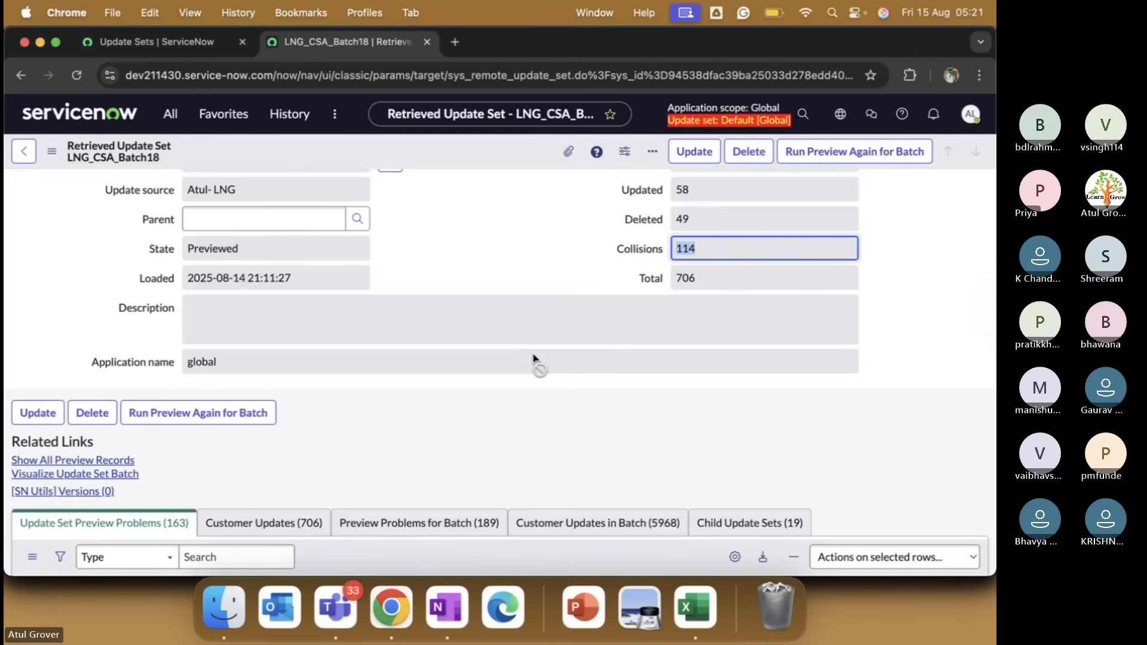
Scroll to the Update Set Preview Problems errors, then bring the Teams meeting to the front.
scroll(533, 359, "down", 2)
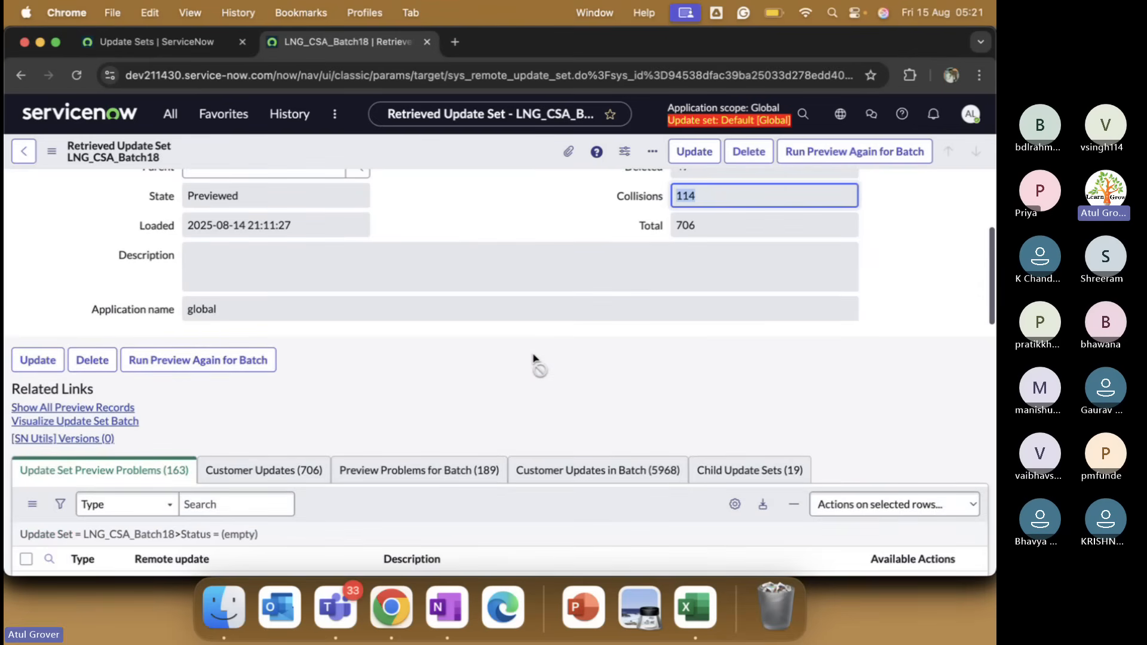
scroll(533, 359, "down", 7)
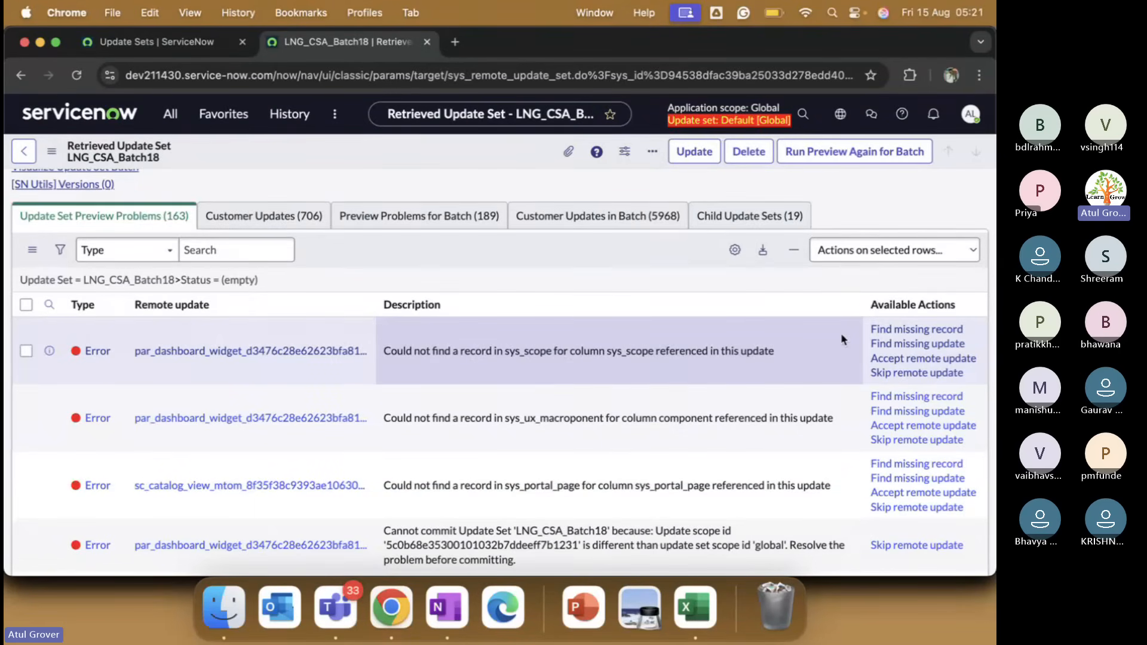
key("super+Tab")
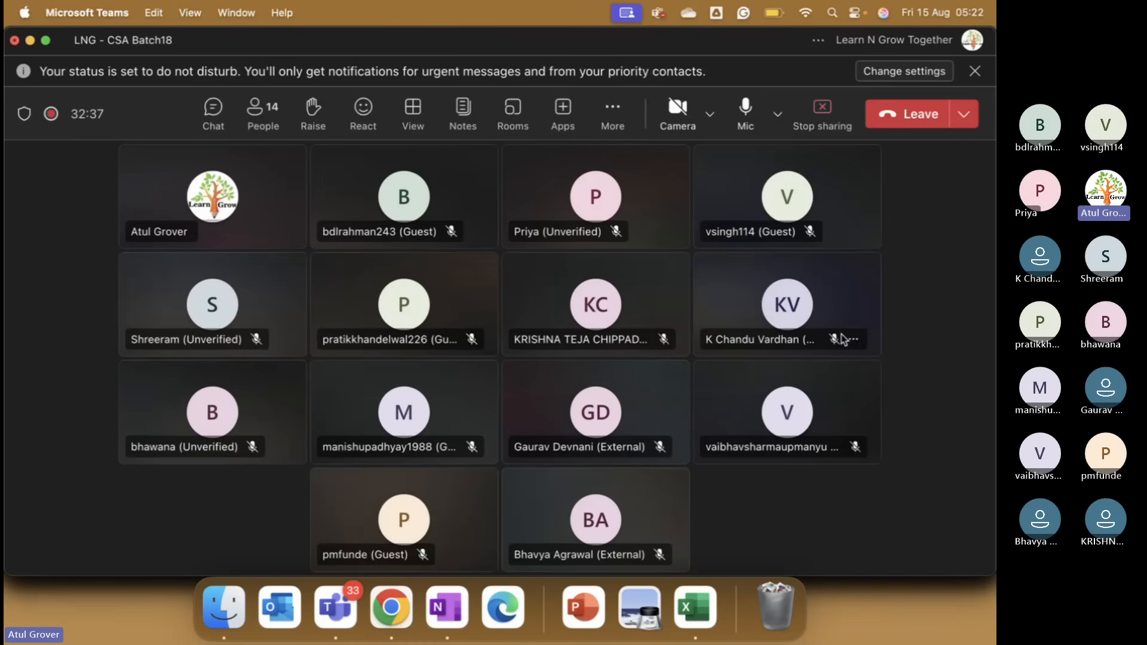
key("super+Tab")
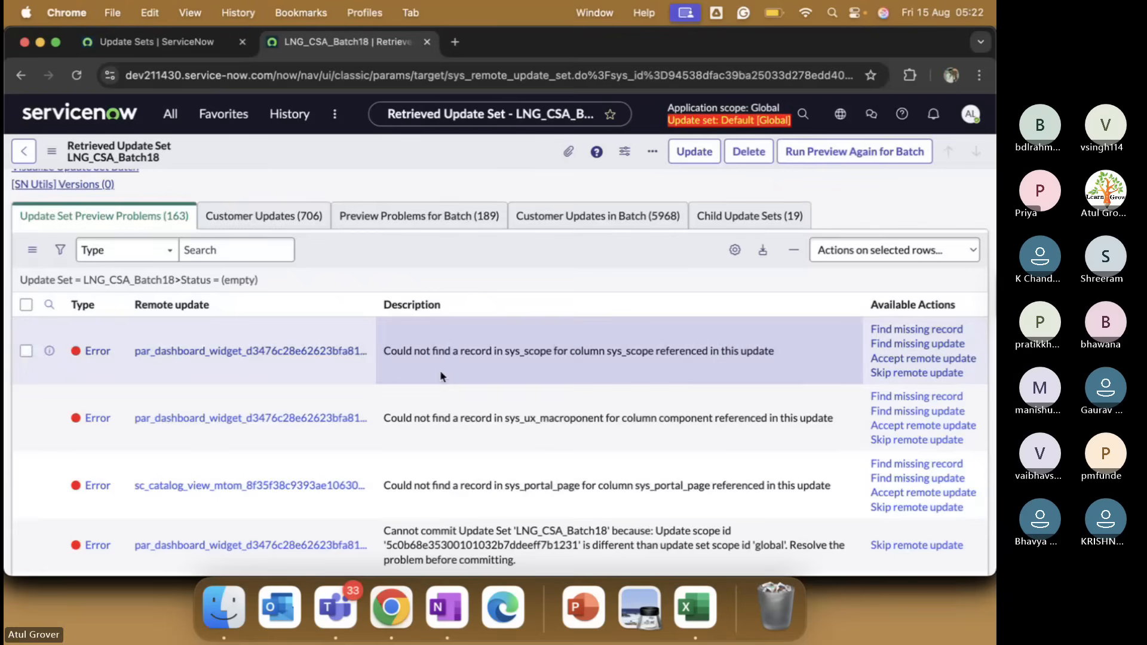
scroll(513, 401, "down", 3)
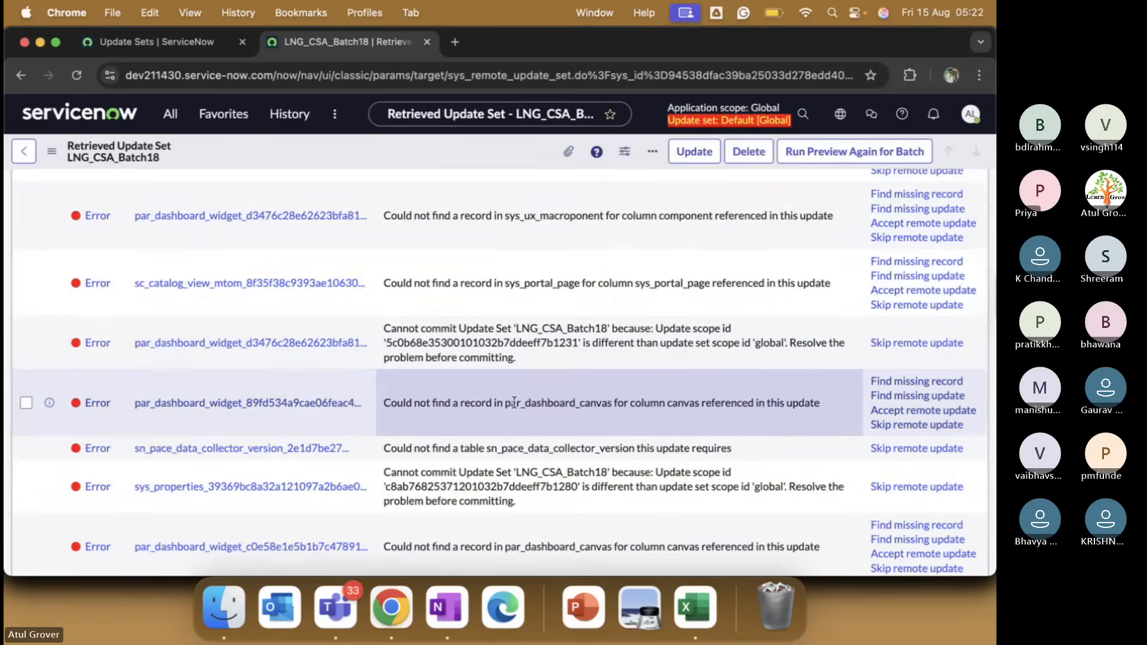
scroll(514, 403, "up", 3)
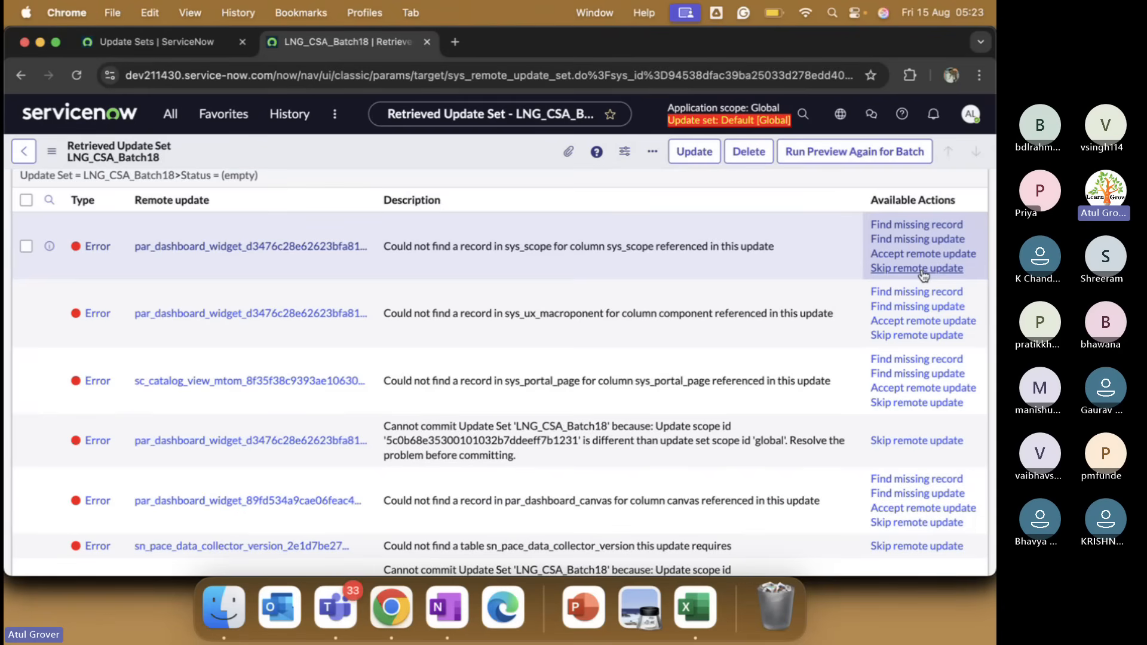
key("super+Tab")
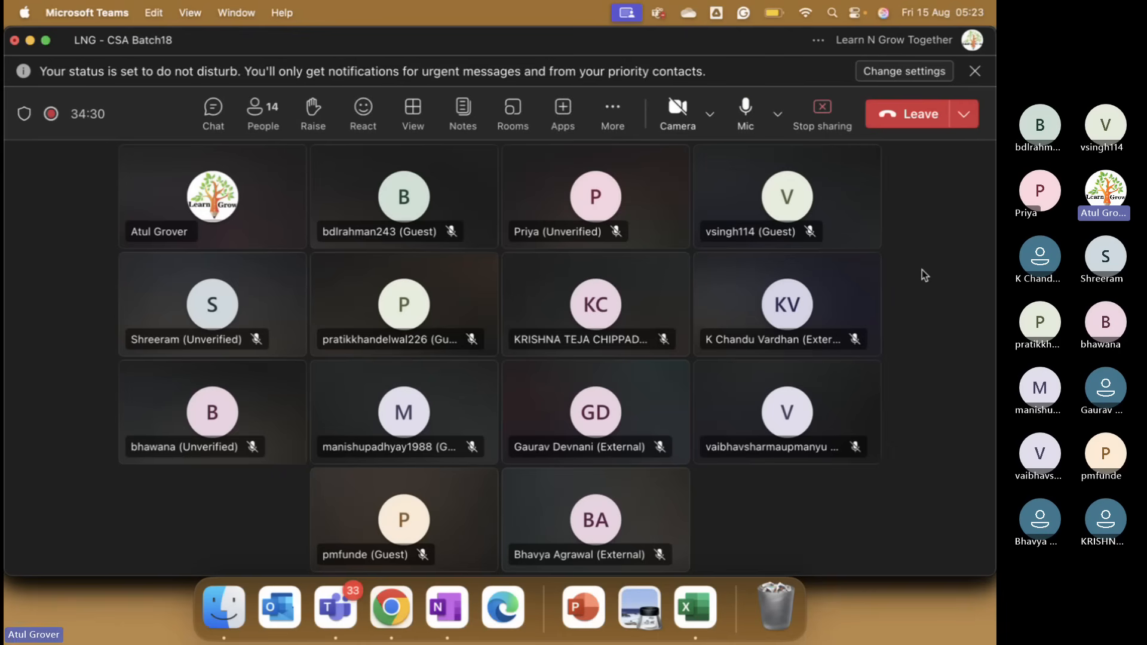
Switch from Teams back to the LNG_CSA_Batch18 preview problems list in ServiceNow.
key("super+Tab")
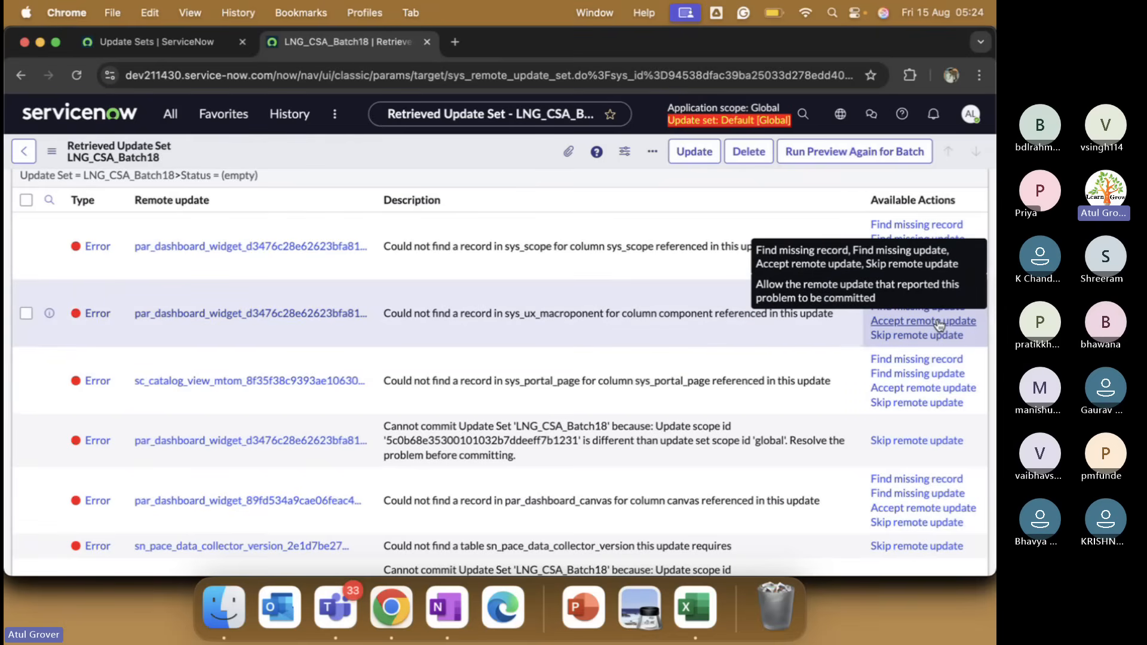
Refresh the preview problems list and open it in its own browser tab.
scroll(551, 281, "up", 6)
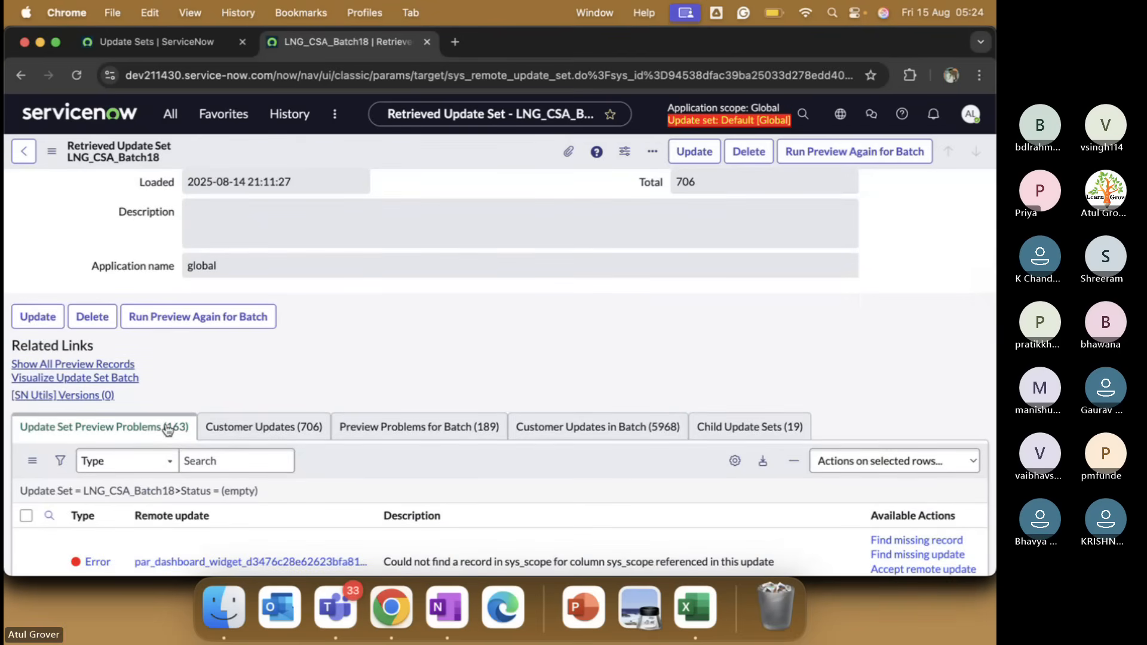
scroll(489, 463, "down", 15)
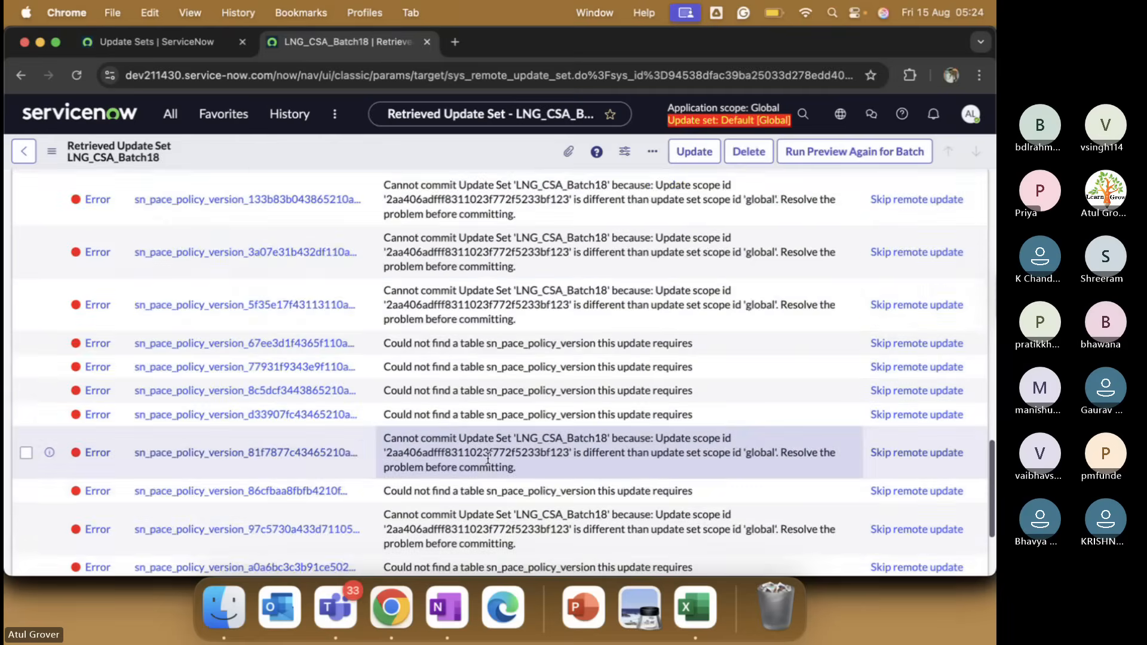
scroll(307, 303, "up", 15)
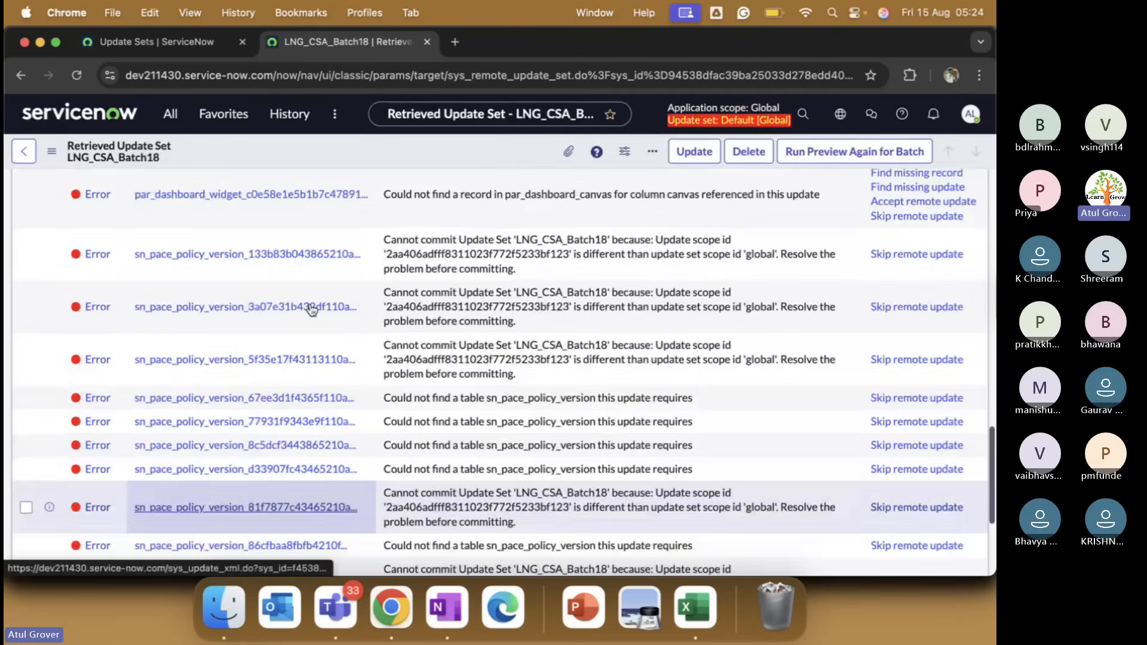
left_click(36, 288)
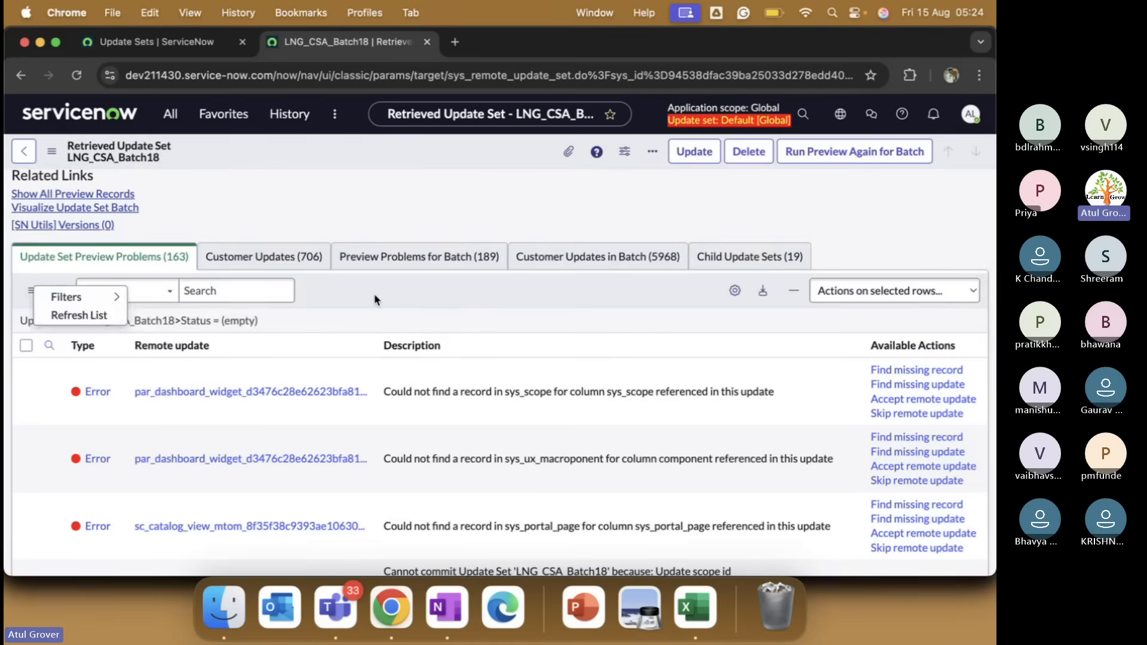
left_click(108, 315)
right_click(103, 323)
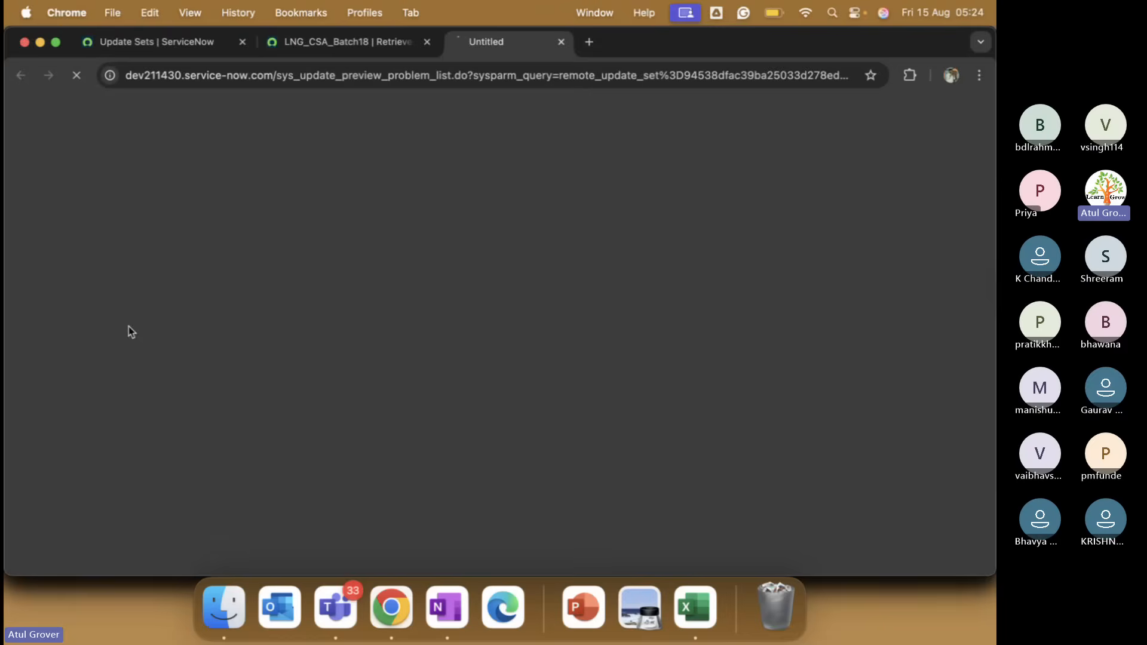
left_click(122, 259)
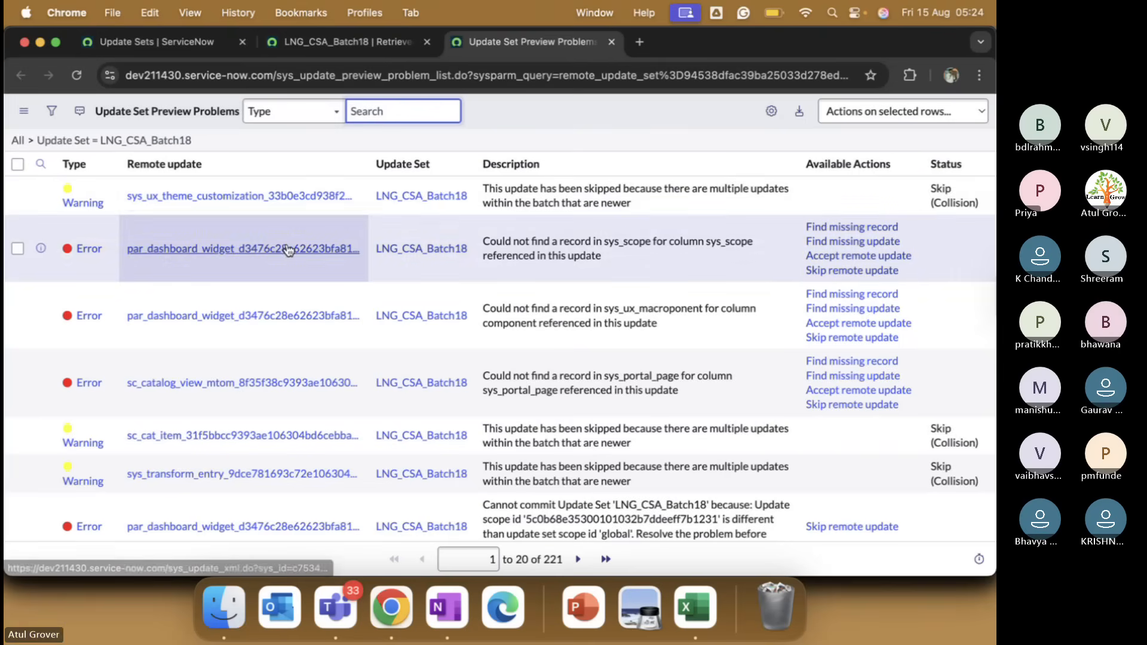
Filter the new problems tab to Type = Error, then recheck the update set record.
right_click(80, 249)
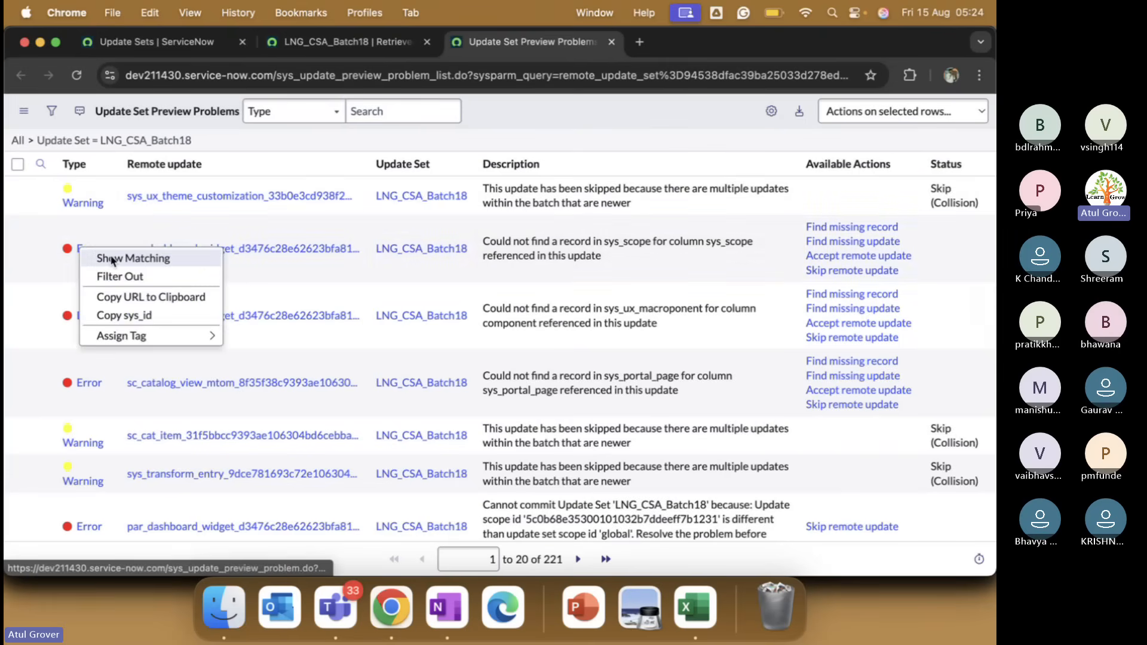
left_click(110, 257)
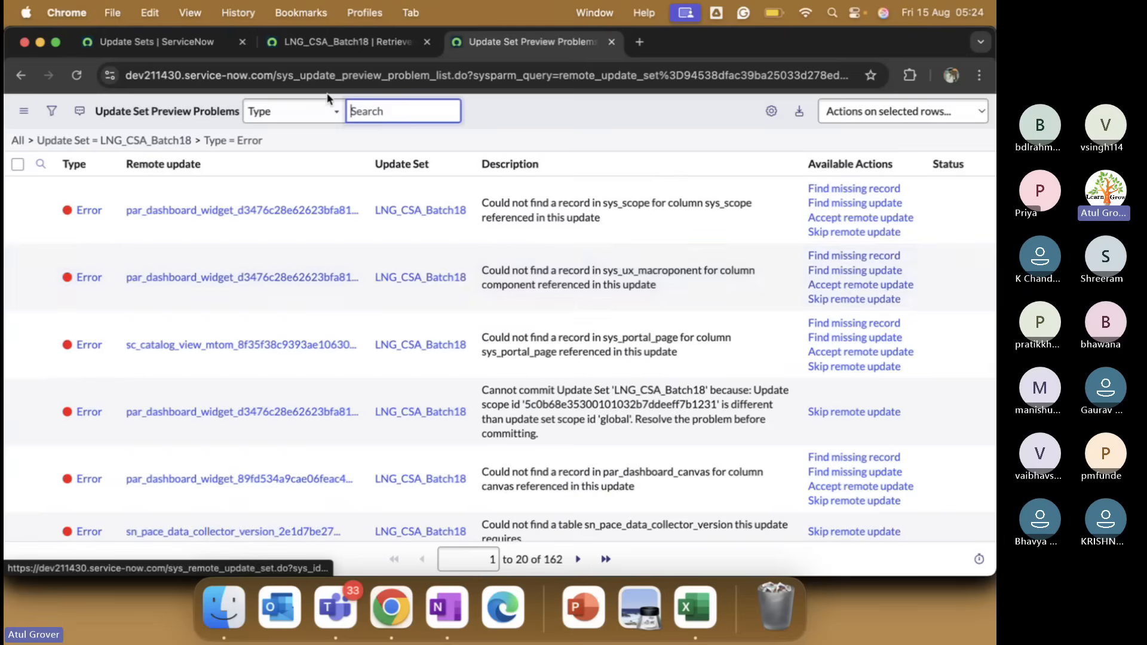
left_click(344, 43)
scroll(427, 337, "down", 5)
scroll(427, 337, "down", 10)
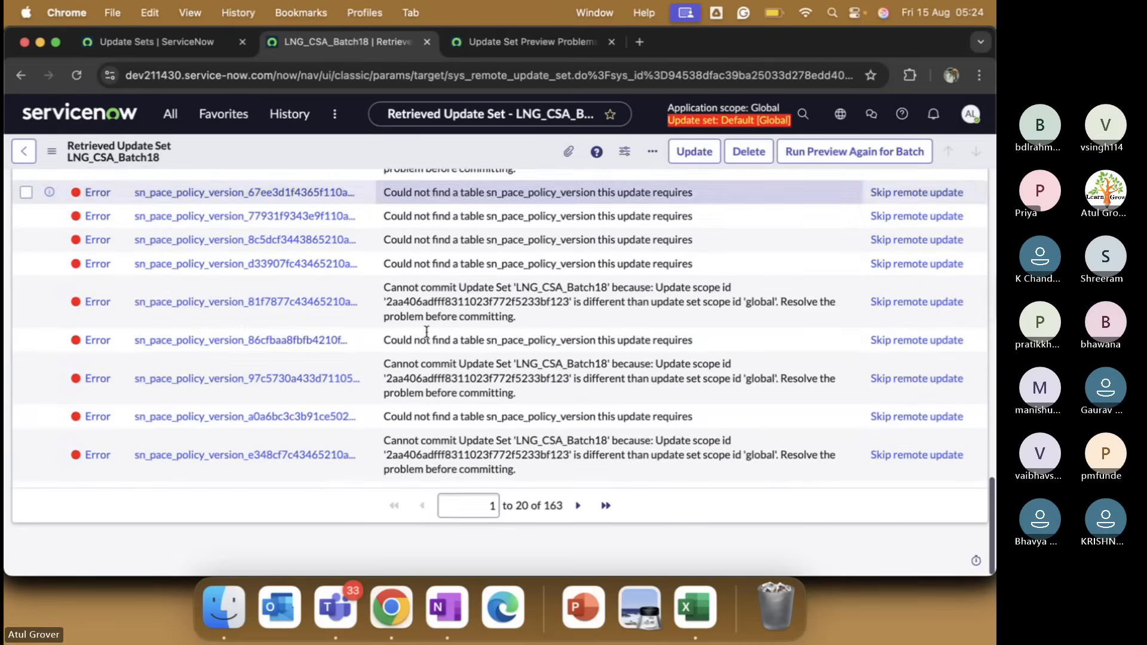
scroll(427, 336, "up", 10)
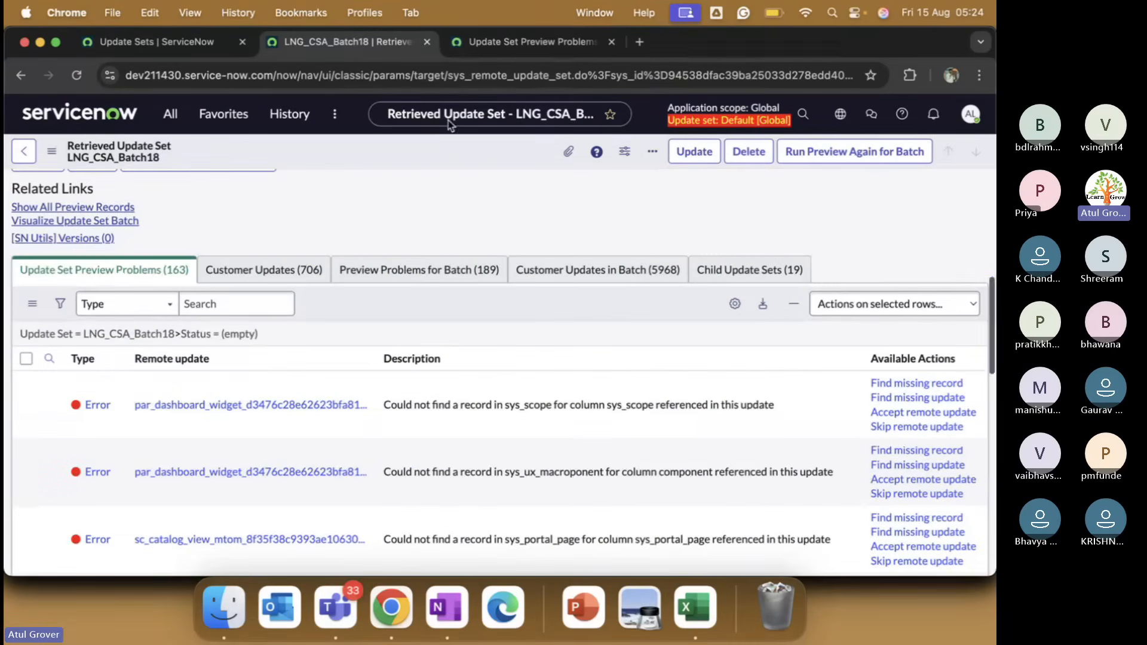
Show 100 rows per page in the error list and select every row.
left_click(499, 43)
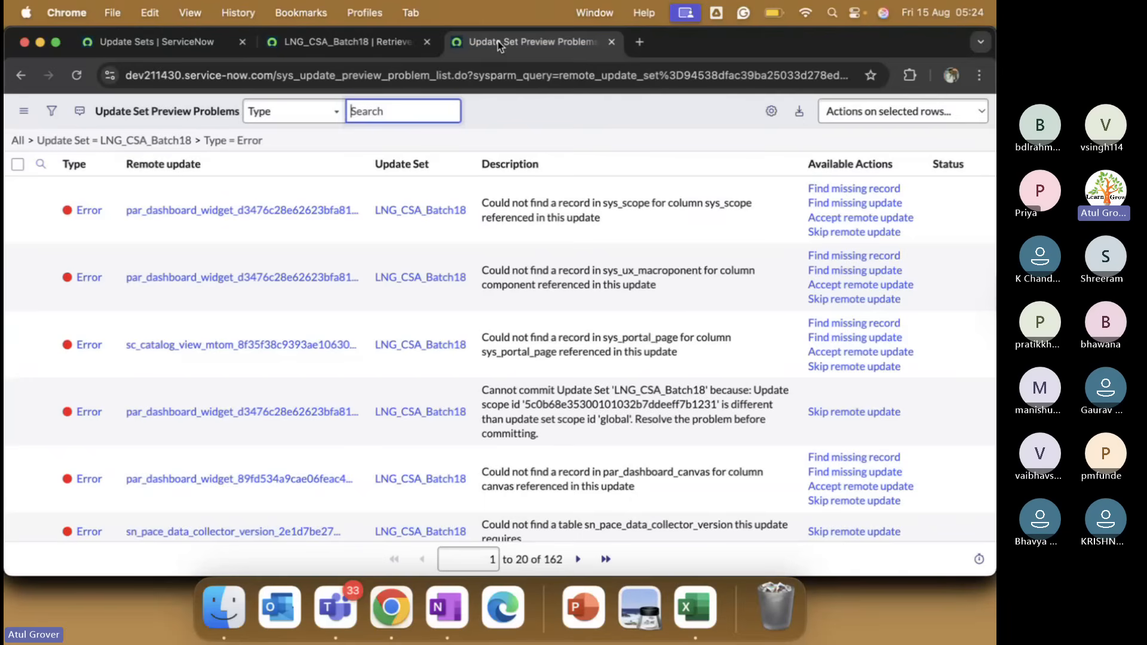
left_click(24, 111)
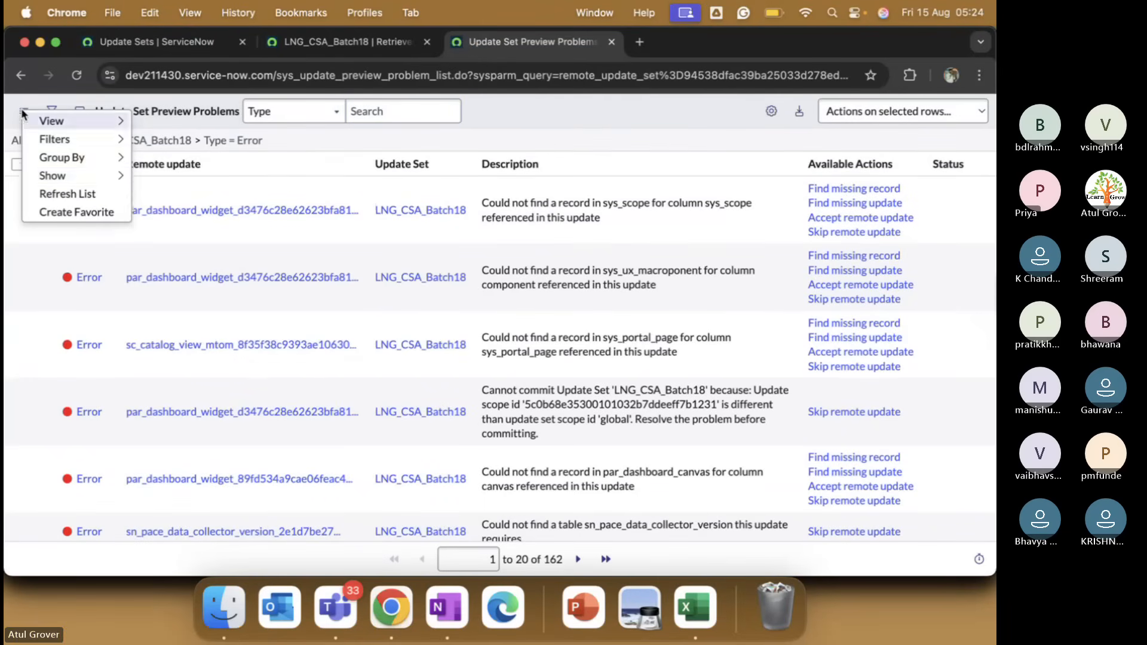
mouse_move(61, 157)
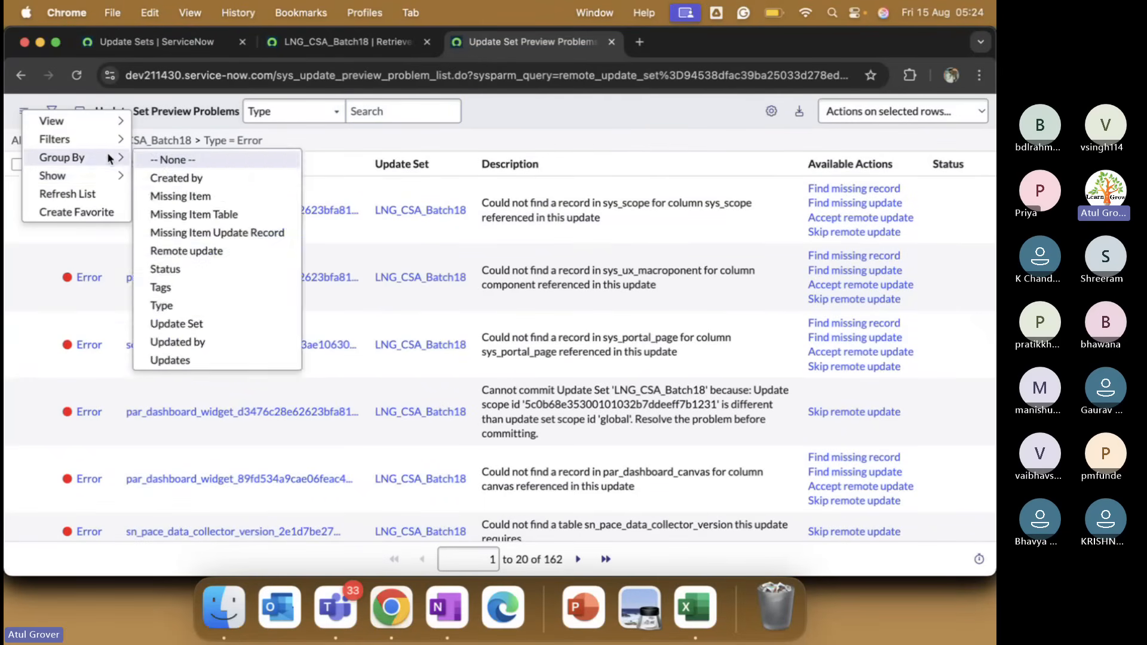
left_click(169, 251)
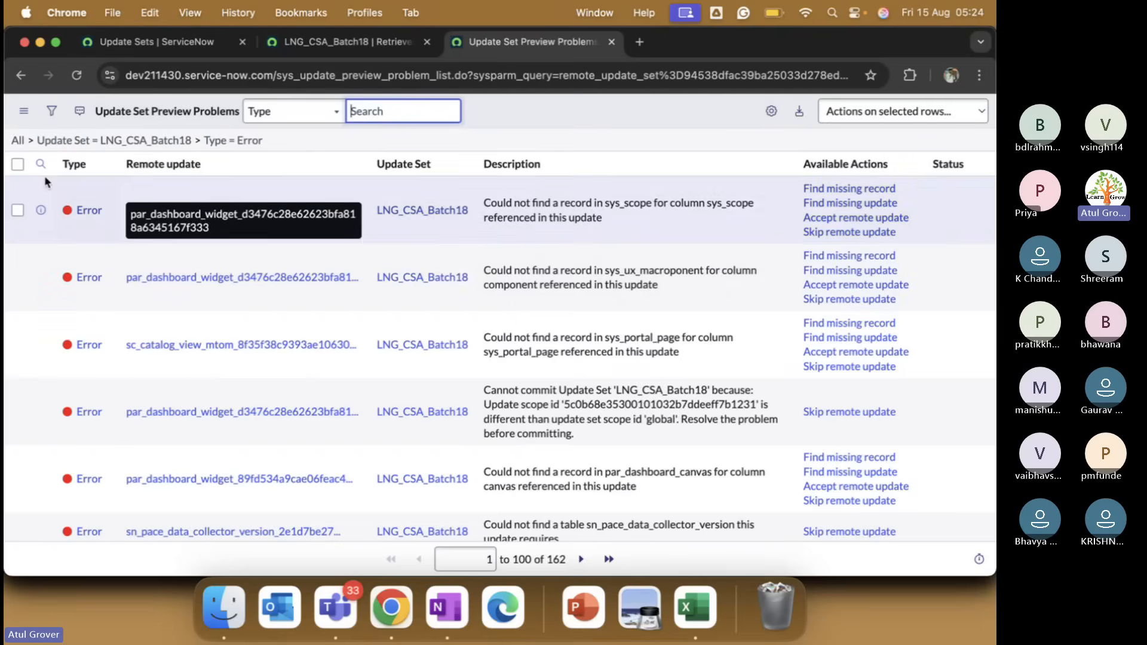
left_click(17, 164)
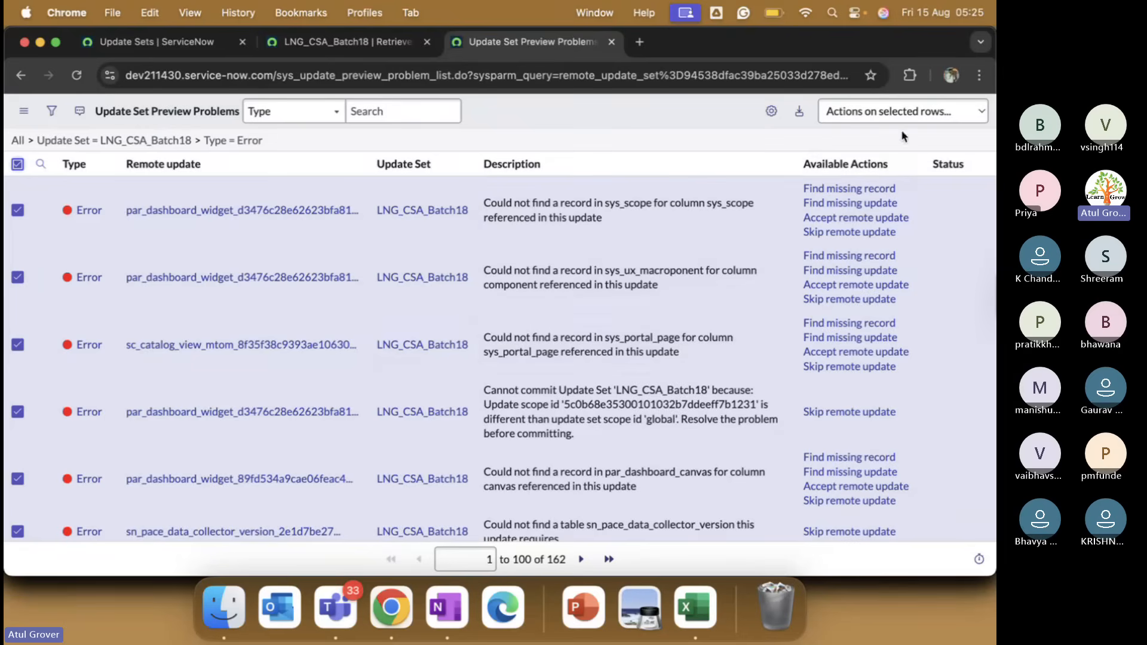
Skip the remote updates of the 100 checked errors, then return to the LNG_CSA_Batch18 record.
left_click(903, 111)
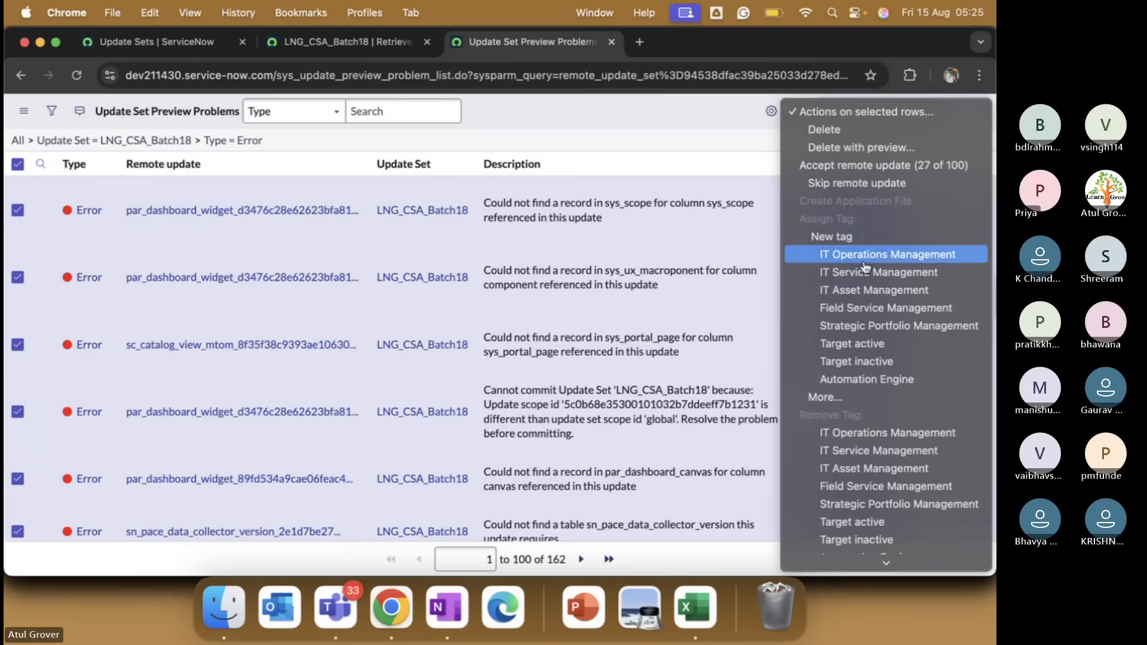
left_click(834, 188)
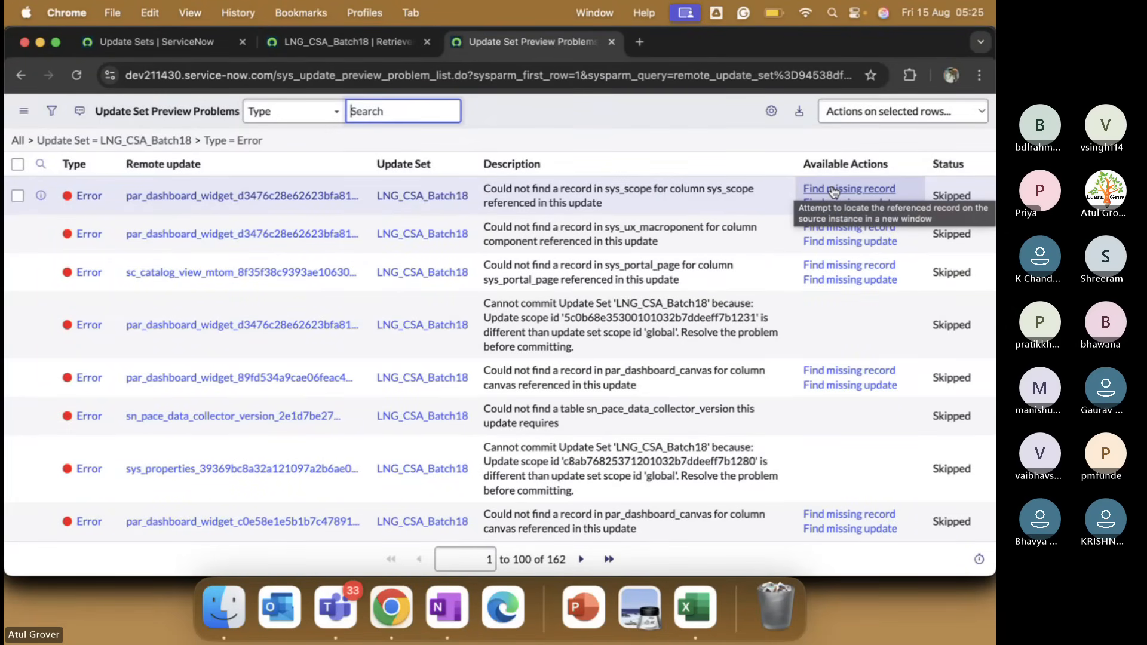
left_click(346, 42)
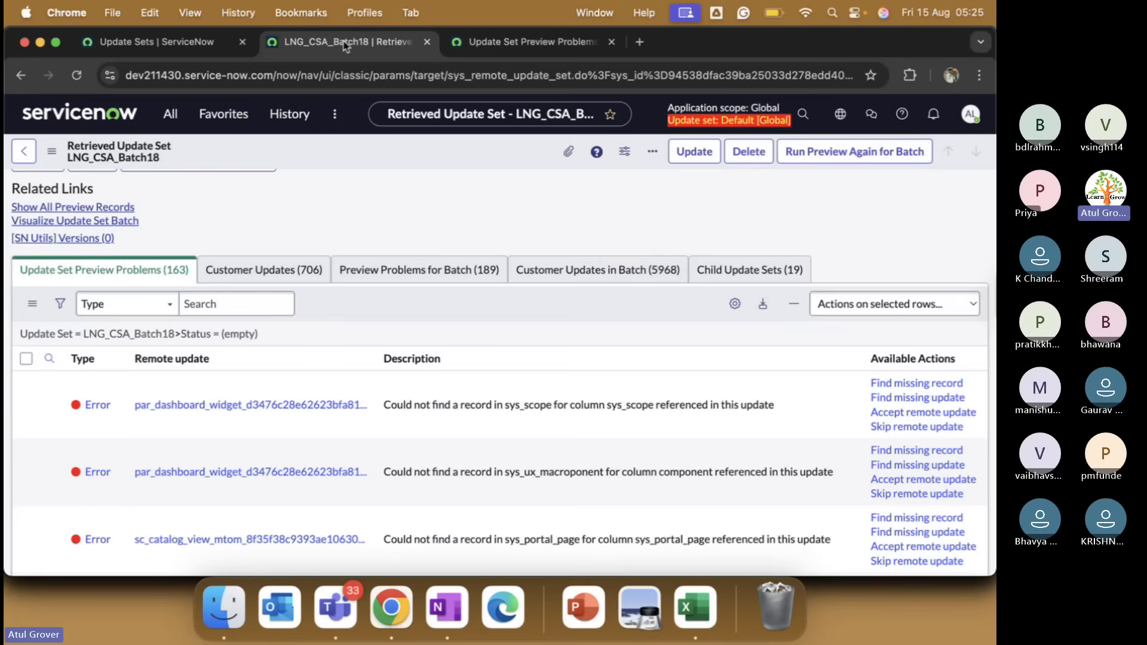
Save the LNG_CSA_Batch18 record to refresh its problem counts.
right_click(564, 299)
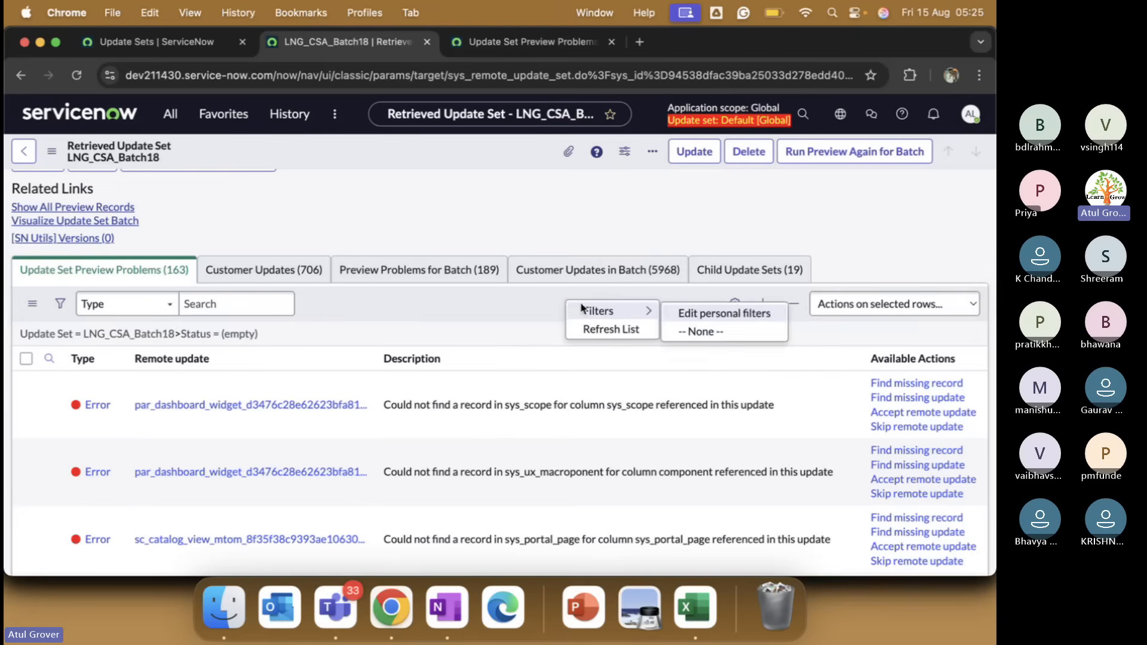
right_click(485, 146)
left_click(511, 156)
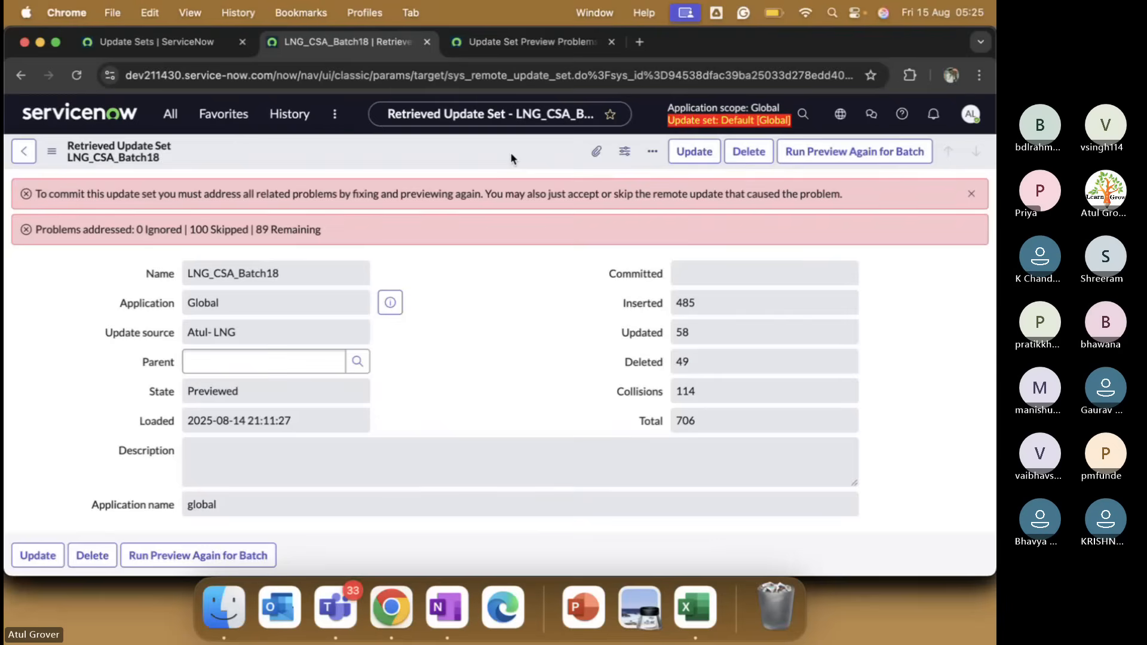
scroll(559, 407, "down", 8)
scroll(561, 413, "down", 1)
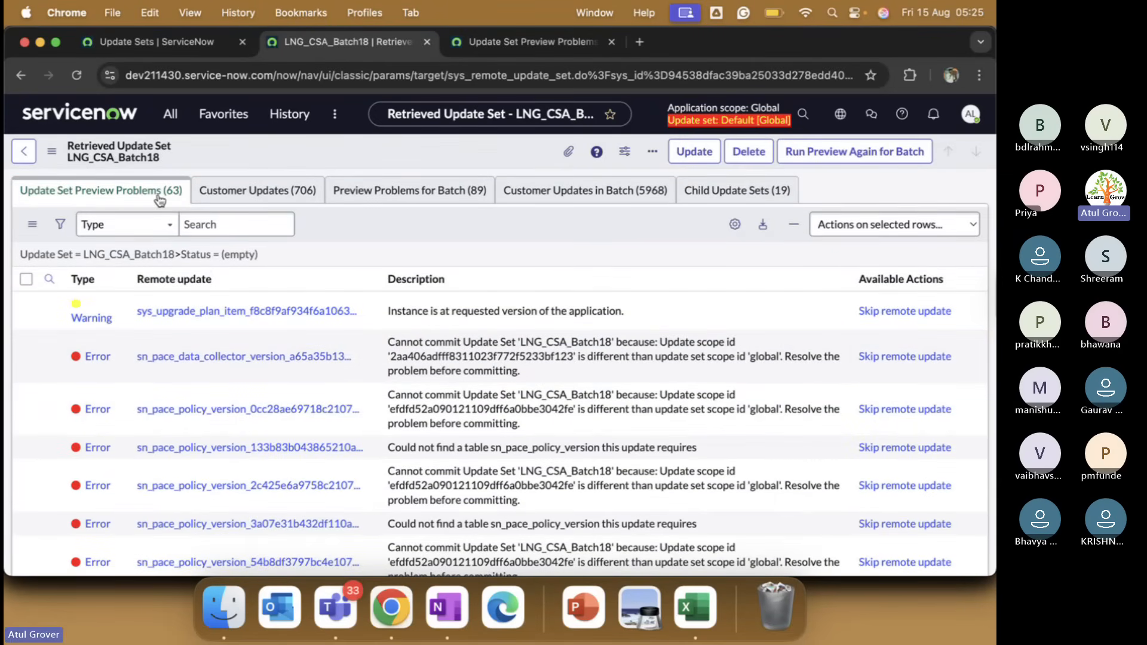
Refresh the error list, filter out Skipped rows, and skip the remaining 62 errors.
left_click(550, 44)
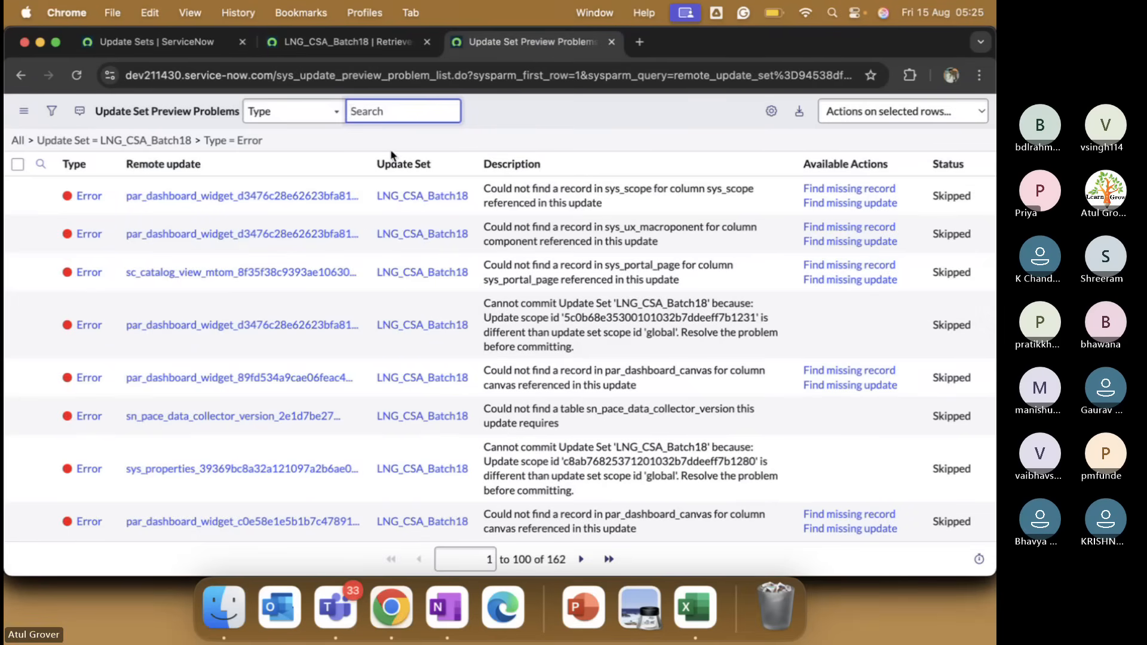
right_click(527, 112)
mouse_move(551, 155)
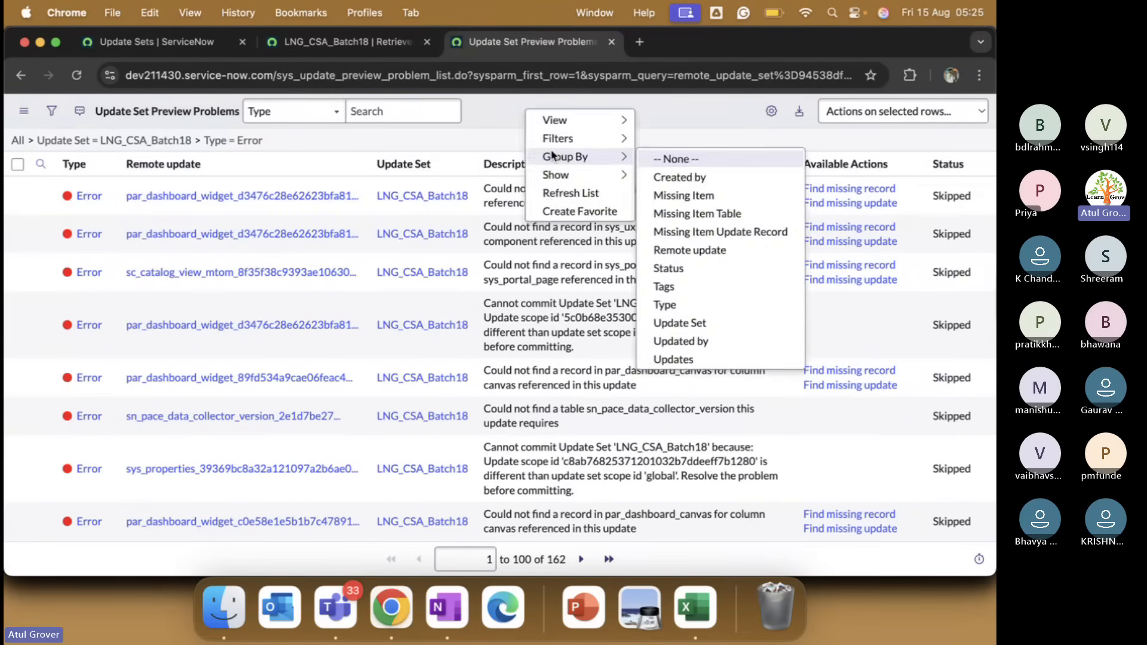
left_click(556, 194)
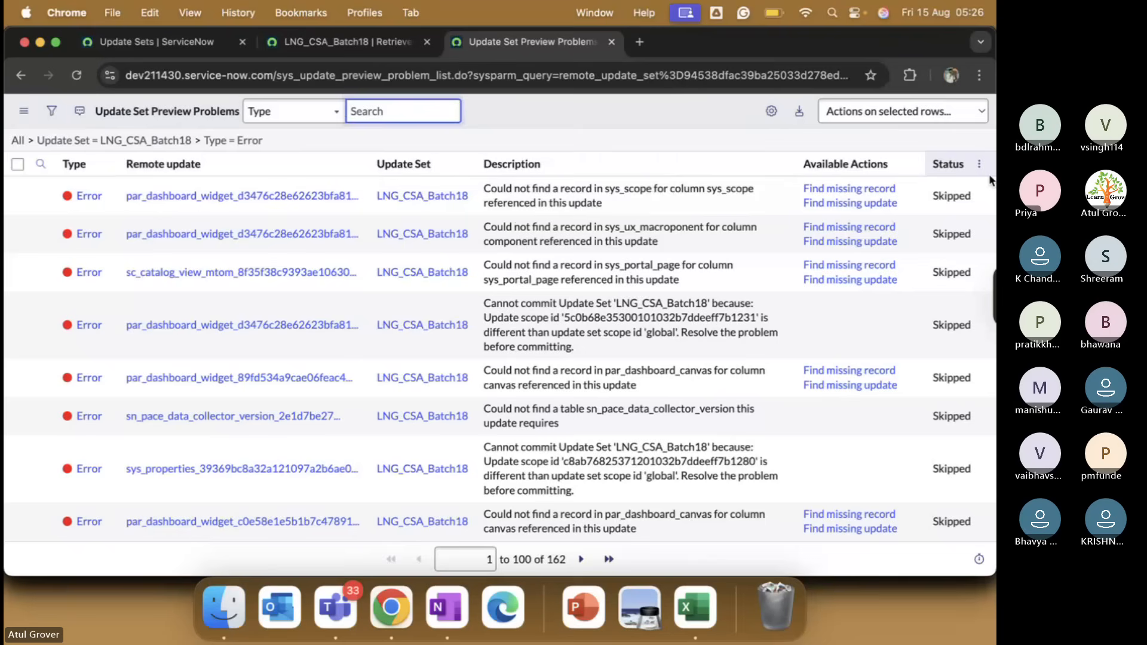
right_click(952, 190)
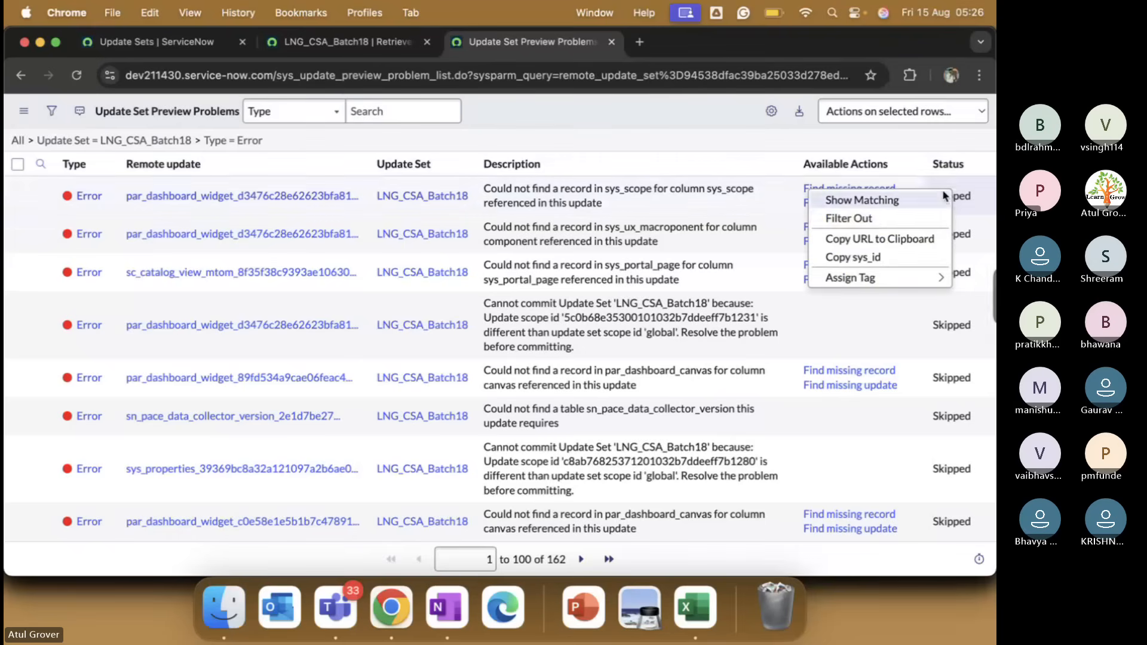
left_click(909, 217)
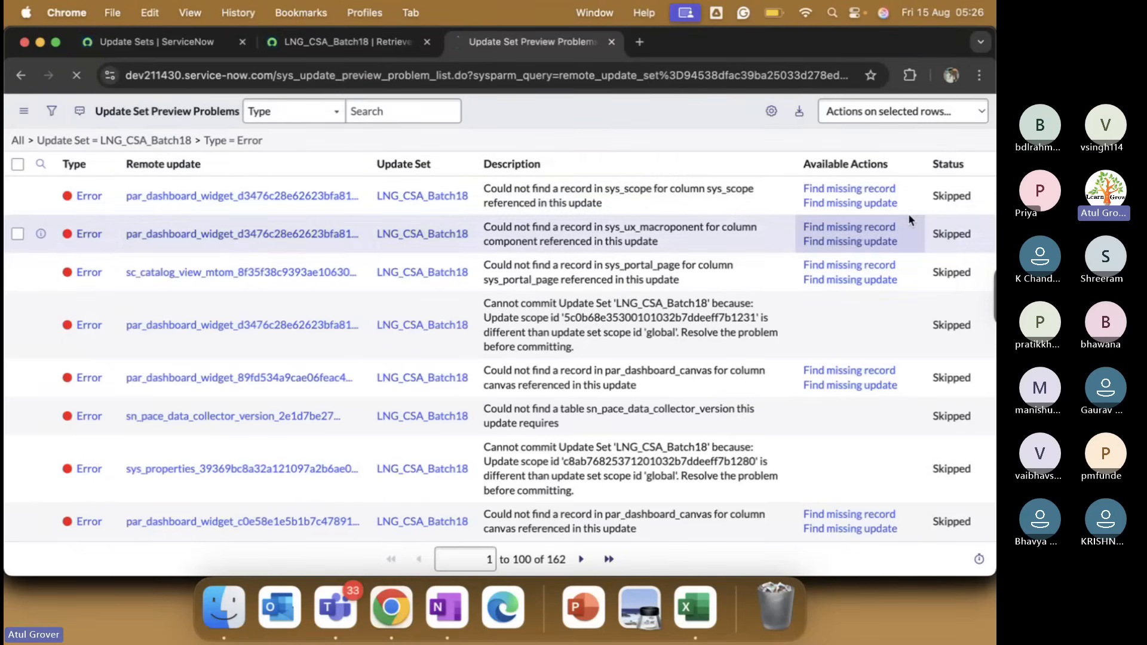
left_click(17, 163)
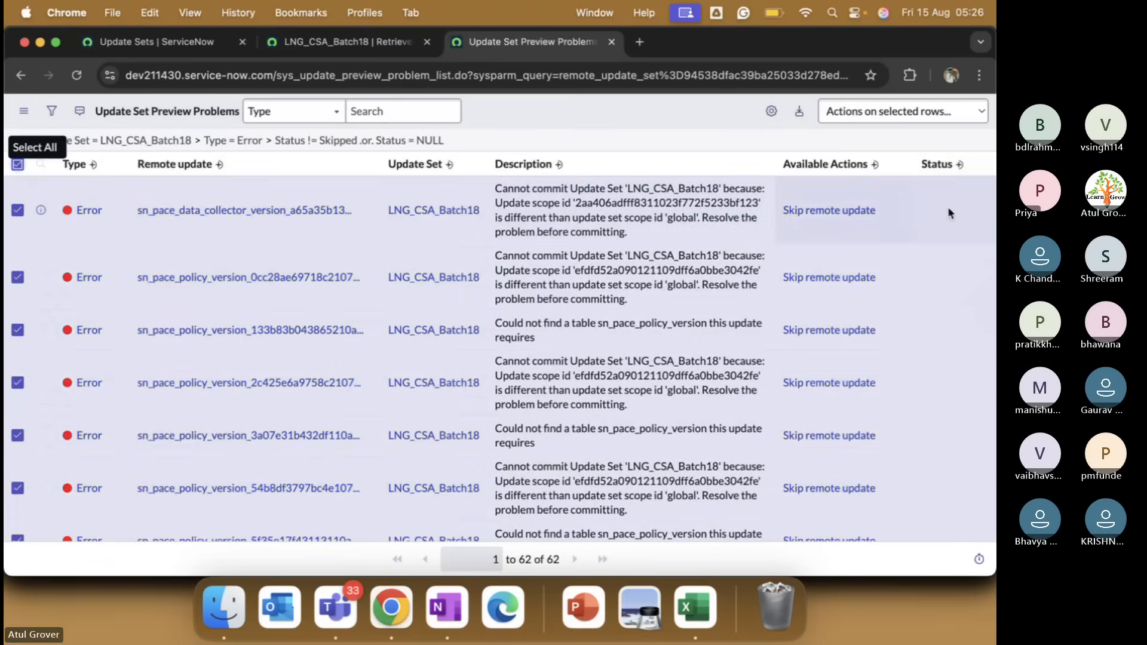
left_click(899, 119)
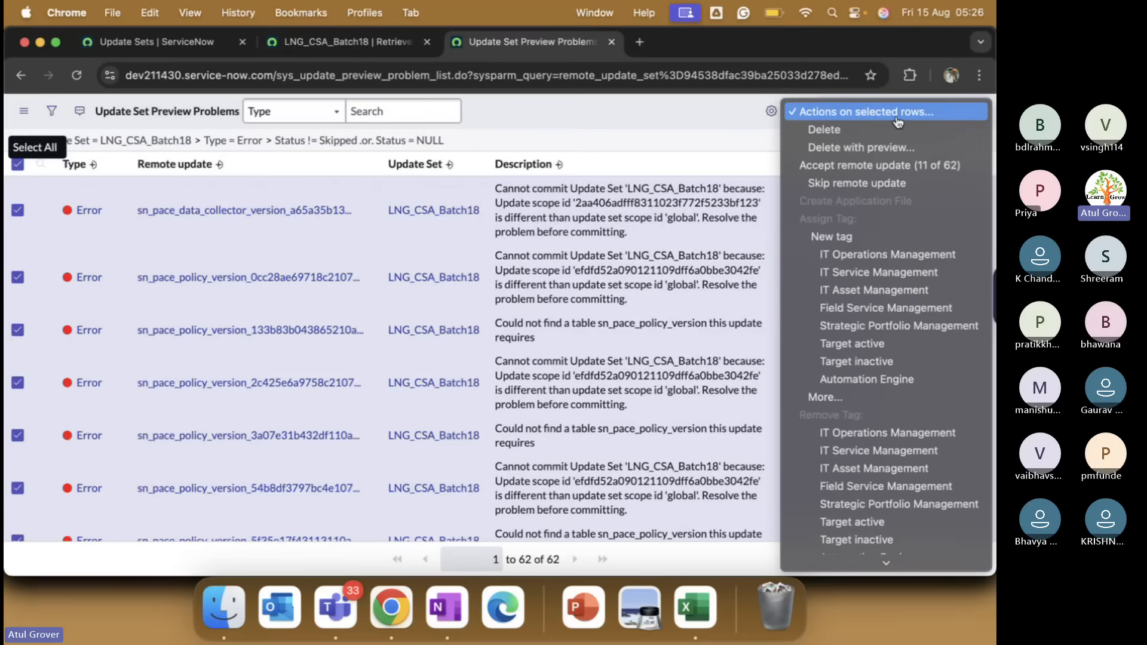
left_click(841, 187)
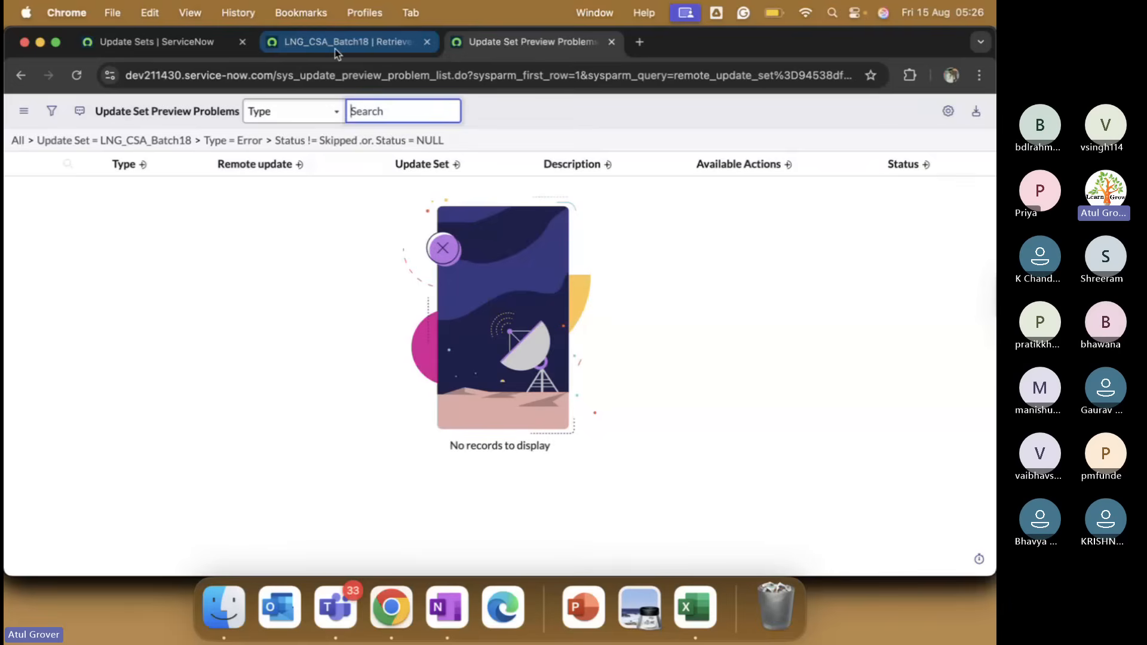
Save the LNG_CSA_Batch18 record and skip the remote update of the leftover Warning problem.
left_click(338, 43)
right_click(419, 142)
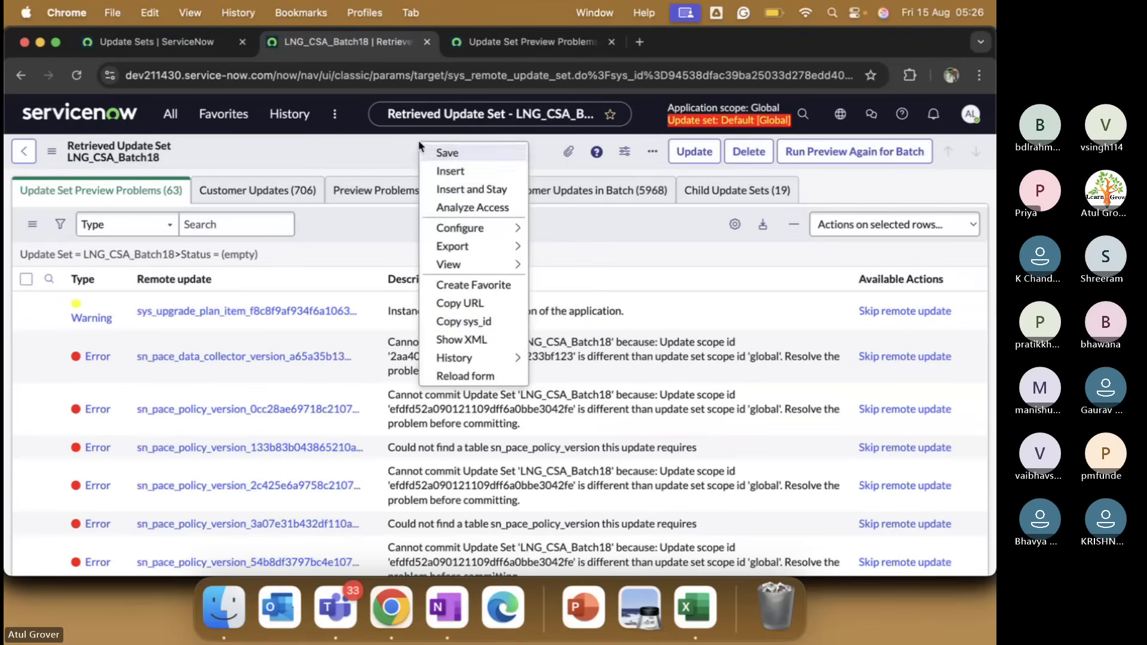
left_click(460, 153)
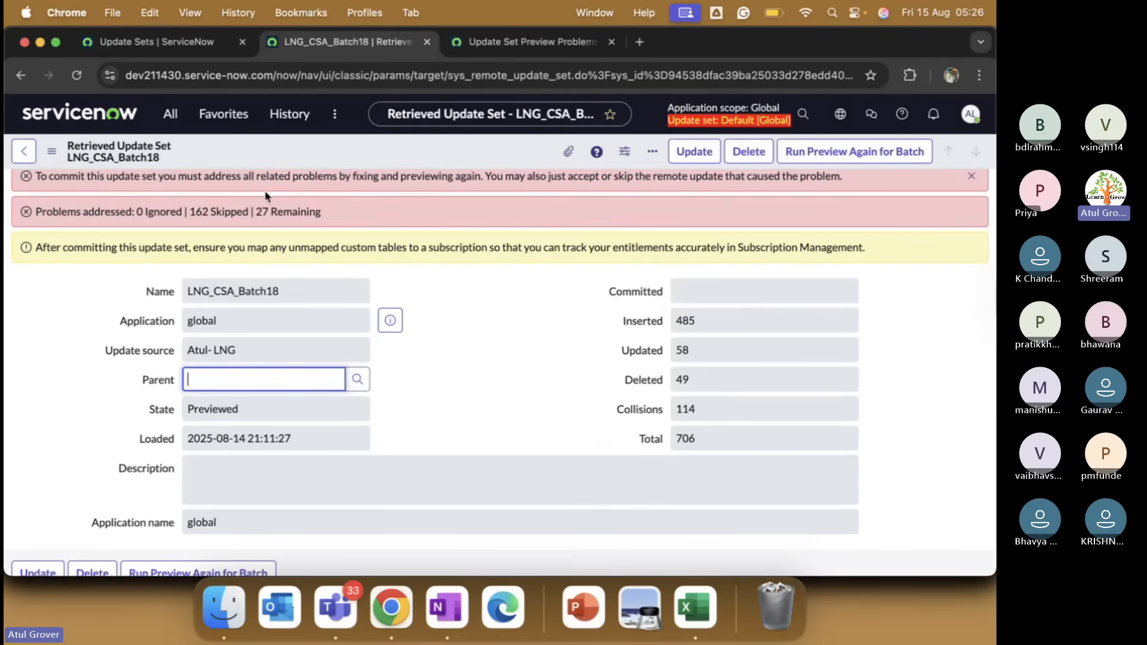
scroll(456, 302, "down", 6)
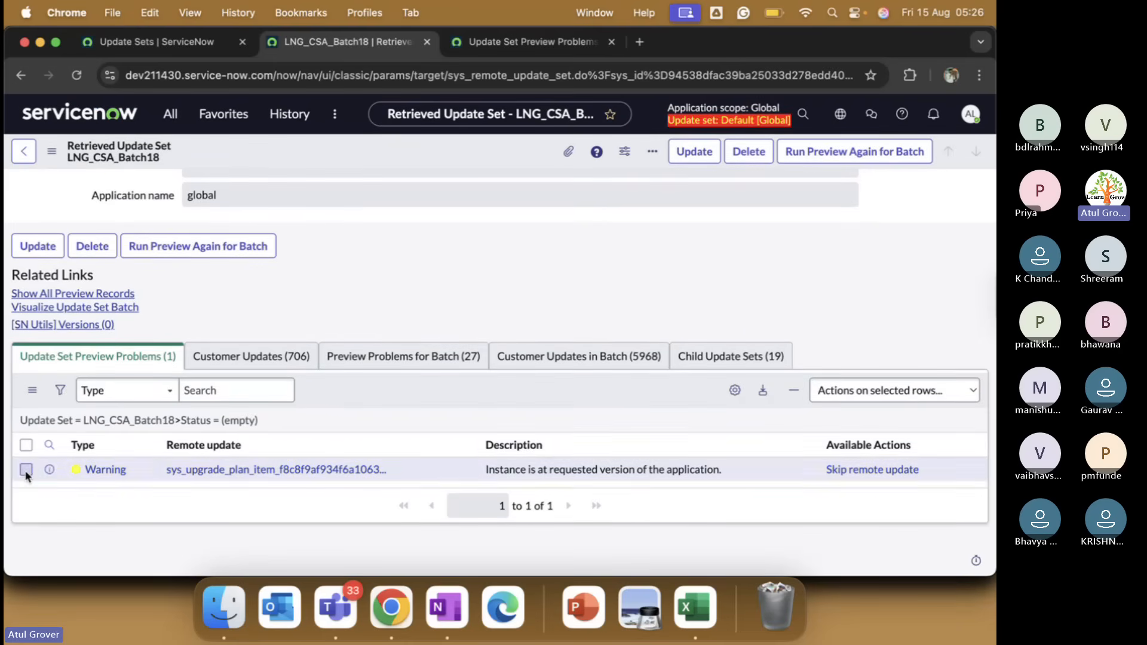
left_click(25, 469)
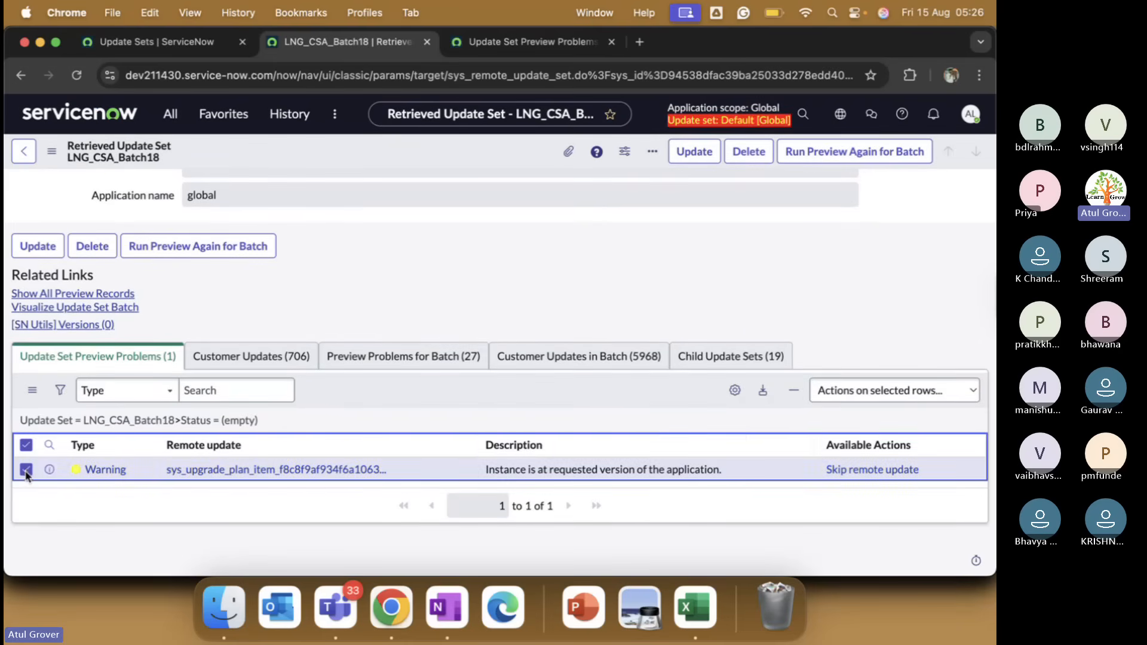
left_click(904, 396)
left_click(857, 462)
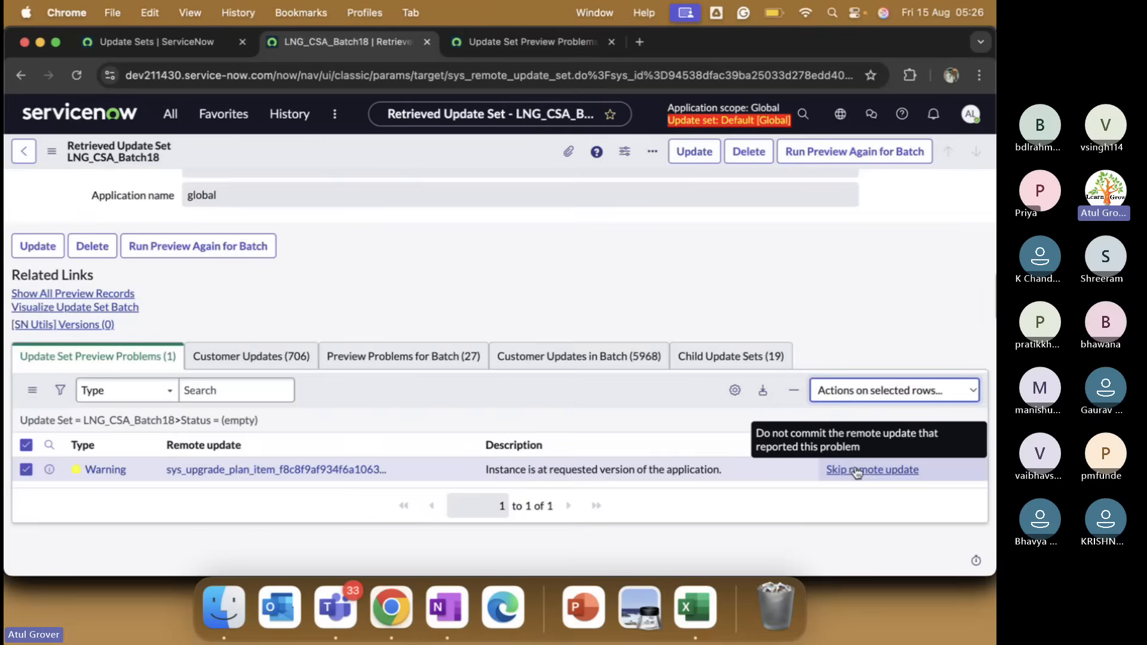
left_click(857, 470)
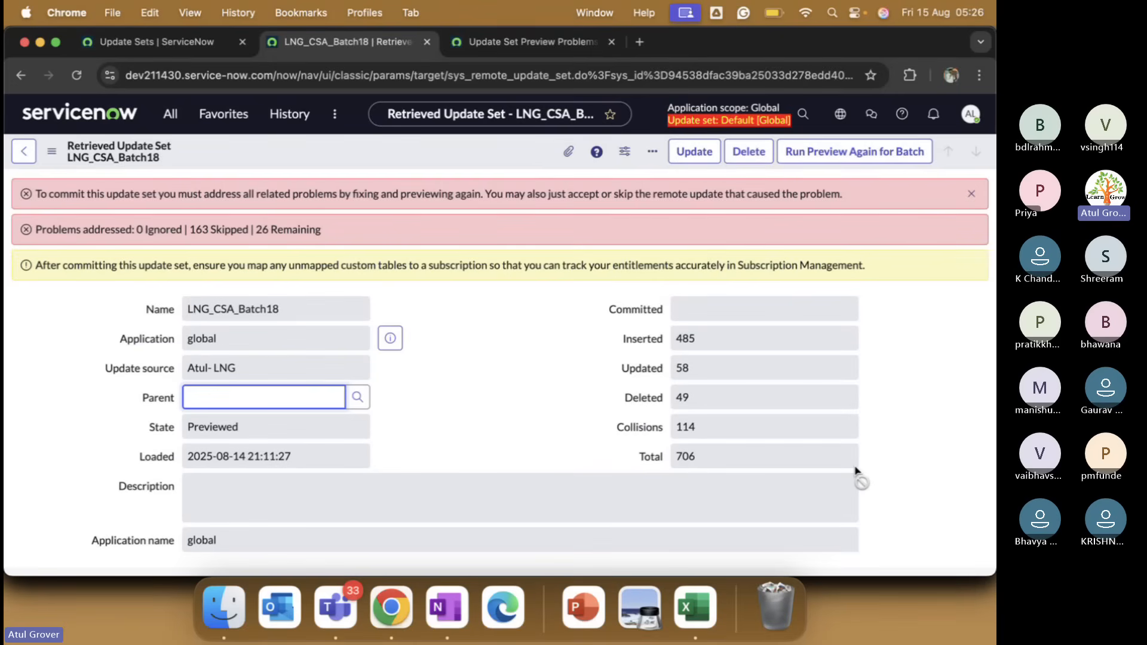
scroll(531, 409, "down", 15)
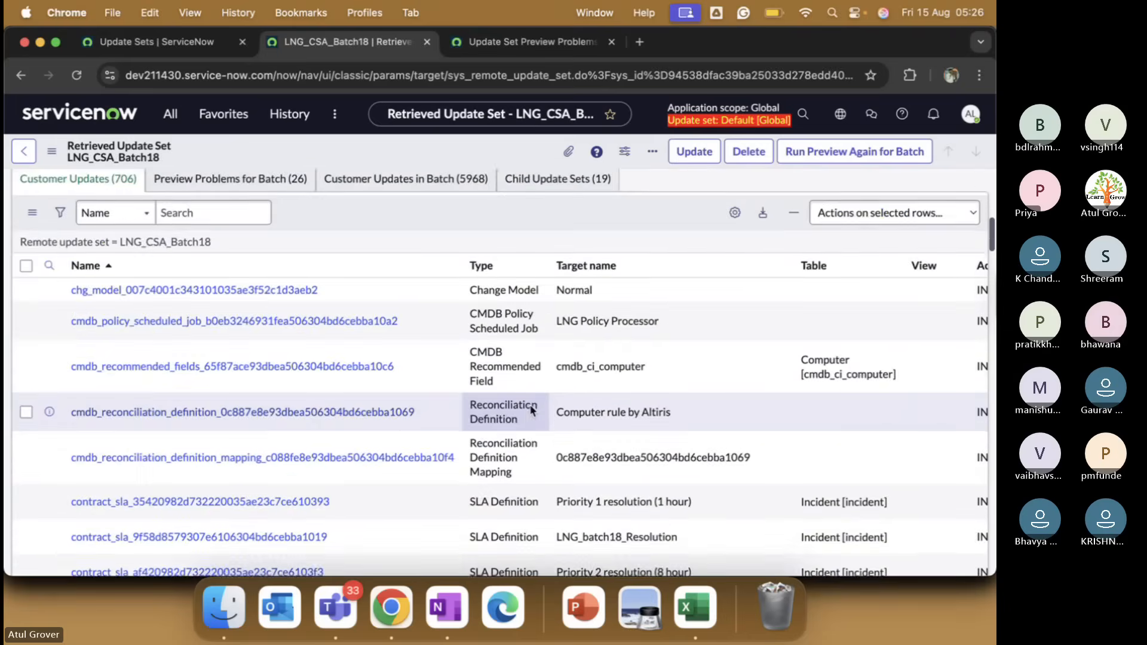
scroll(531, 410, "up", 3)
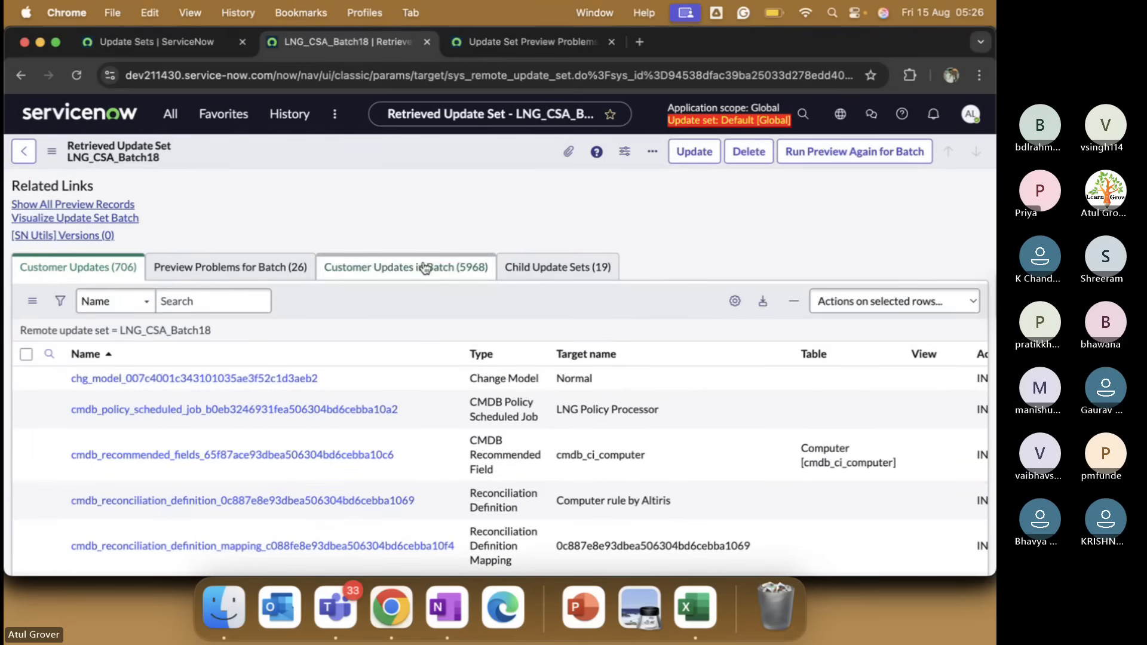
Select all 26 Preview Problems for Batch and skip their remote updates.
left_click(197, 266)
scroll(118, 340, "down", 1)
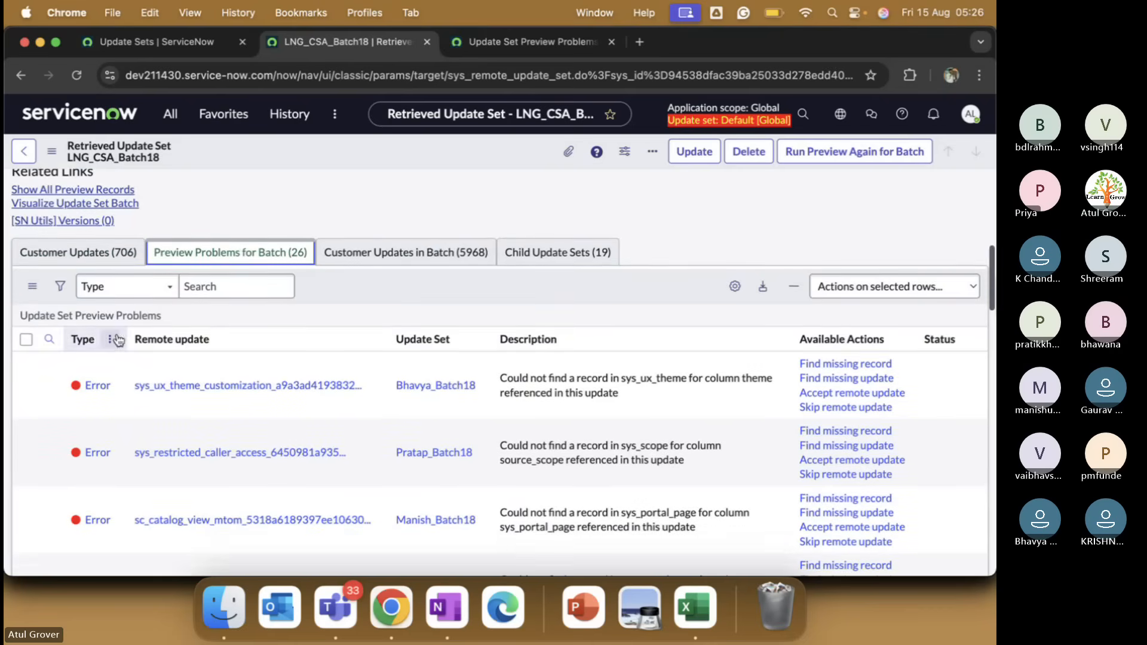
left_click(26, 338)
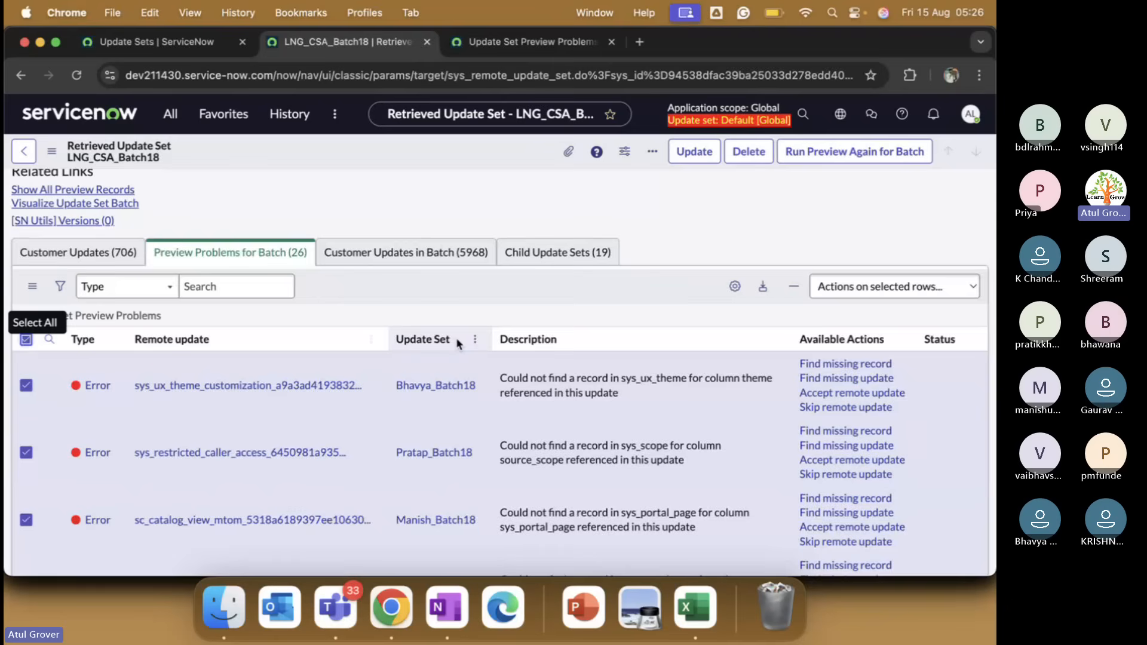
left_click(875, 286)
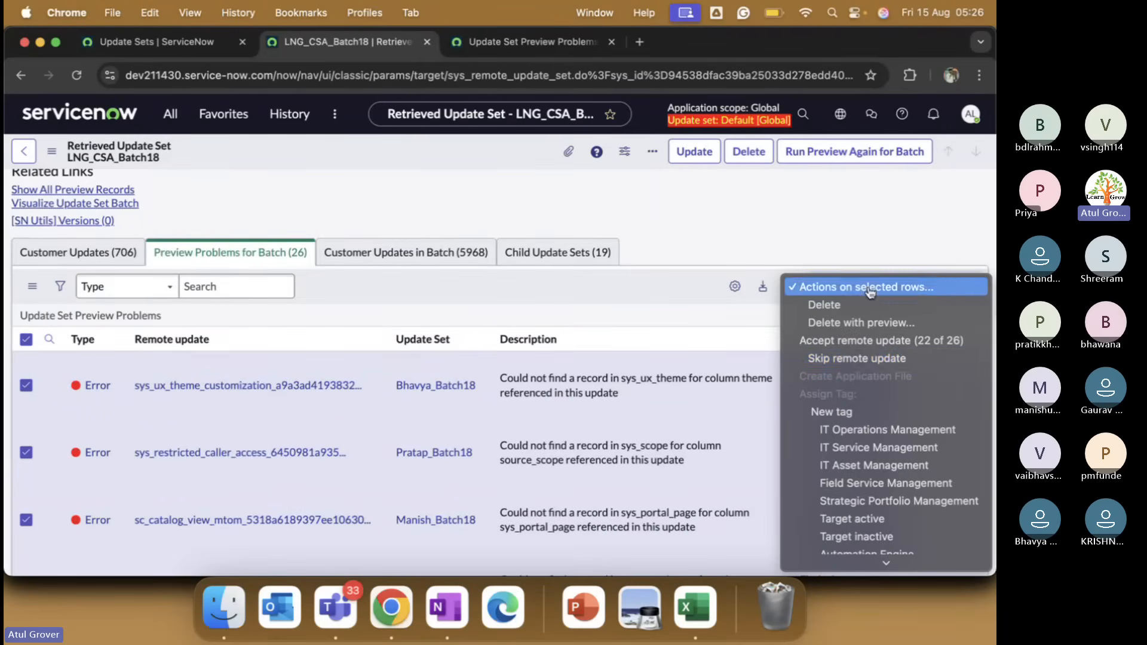
left_click(858, 358)
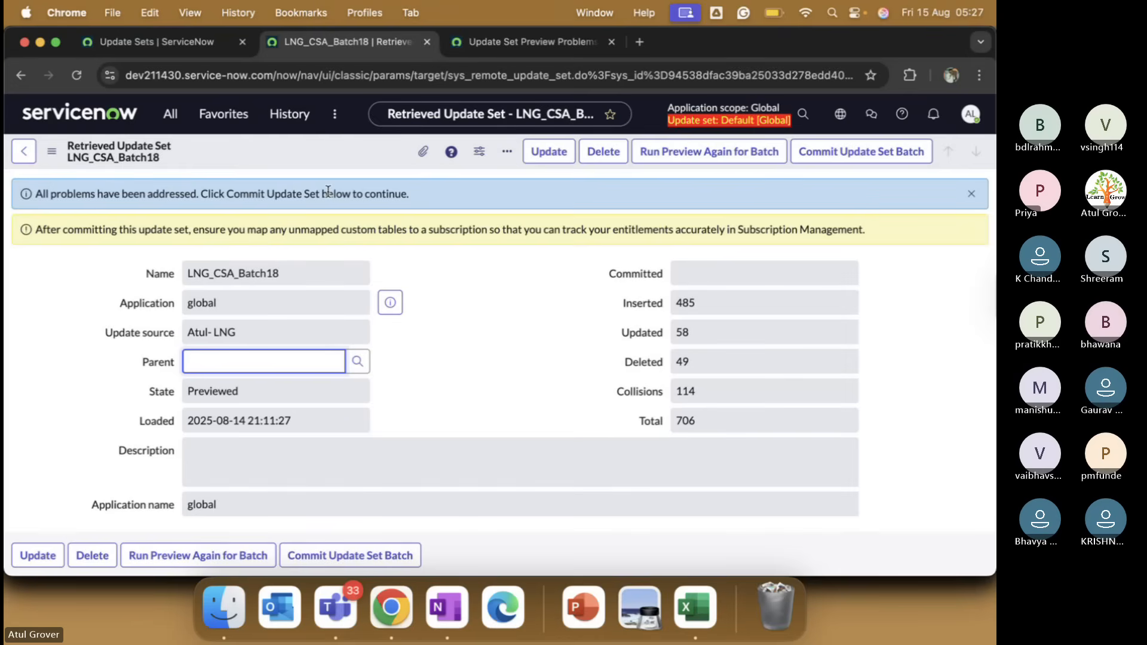
Save the LNG_CSA_Batch18 update set record from the form header menu.
scroll(538, 365, "down", 3)
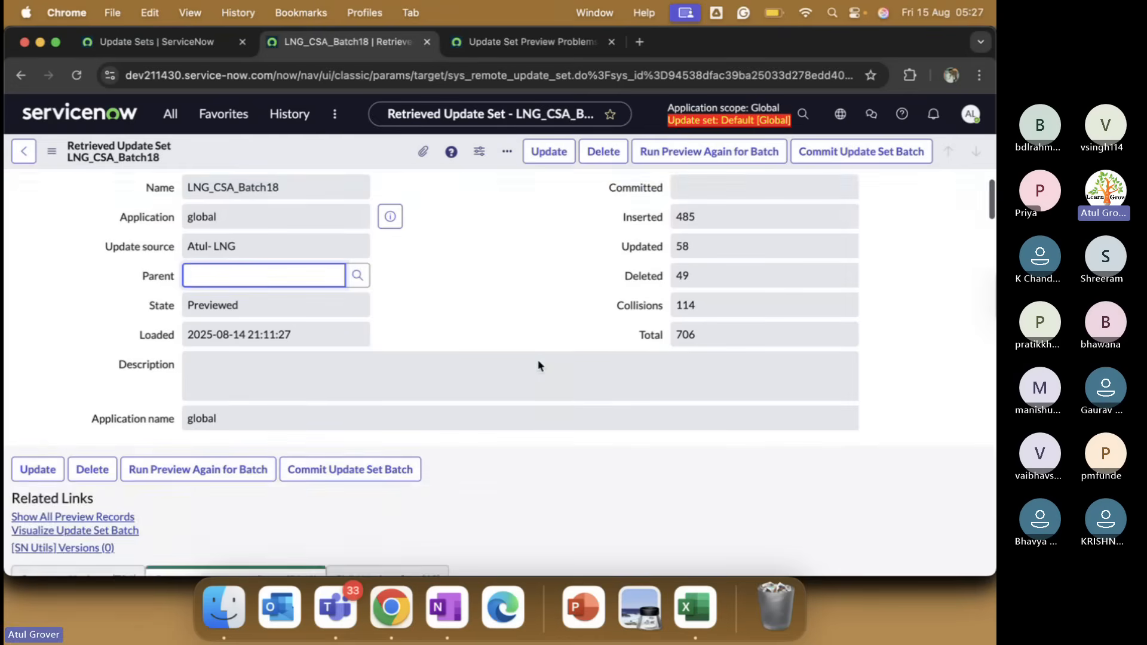
scroll(538, 366, "down", 5)
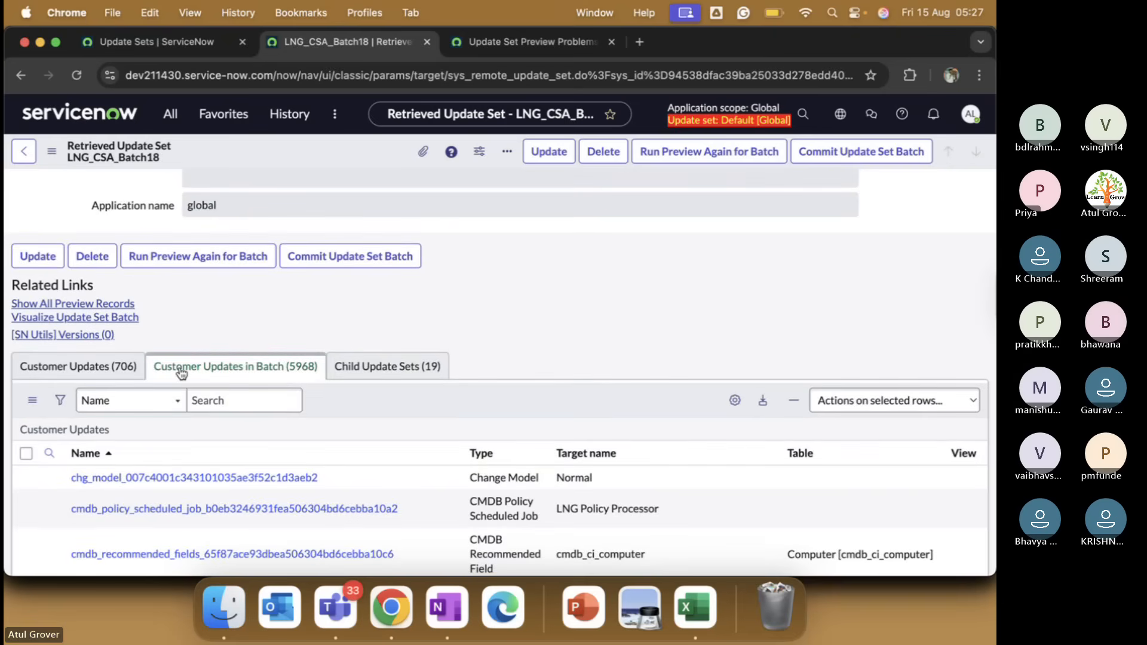
scroll(506, 335, "up", 7)
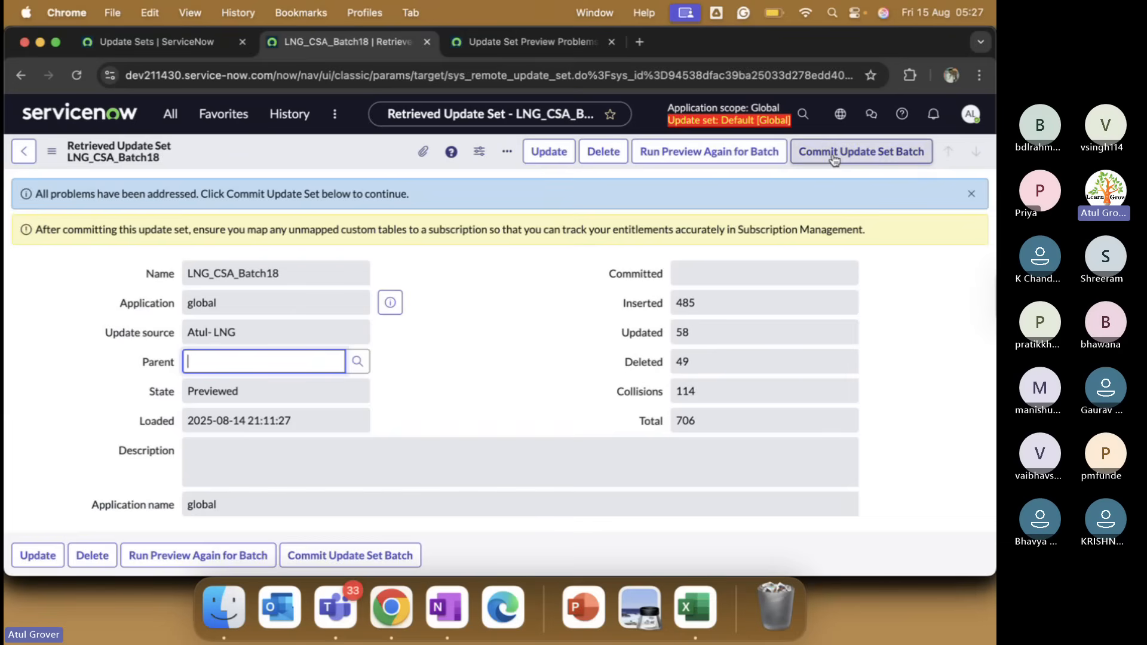
right_click(328, 162)
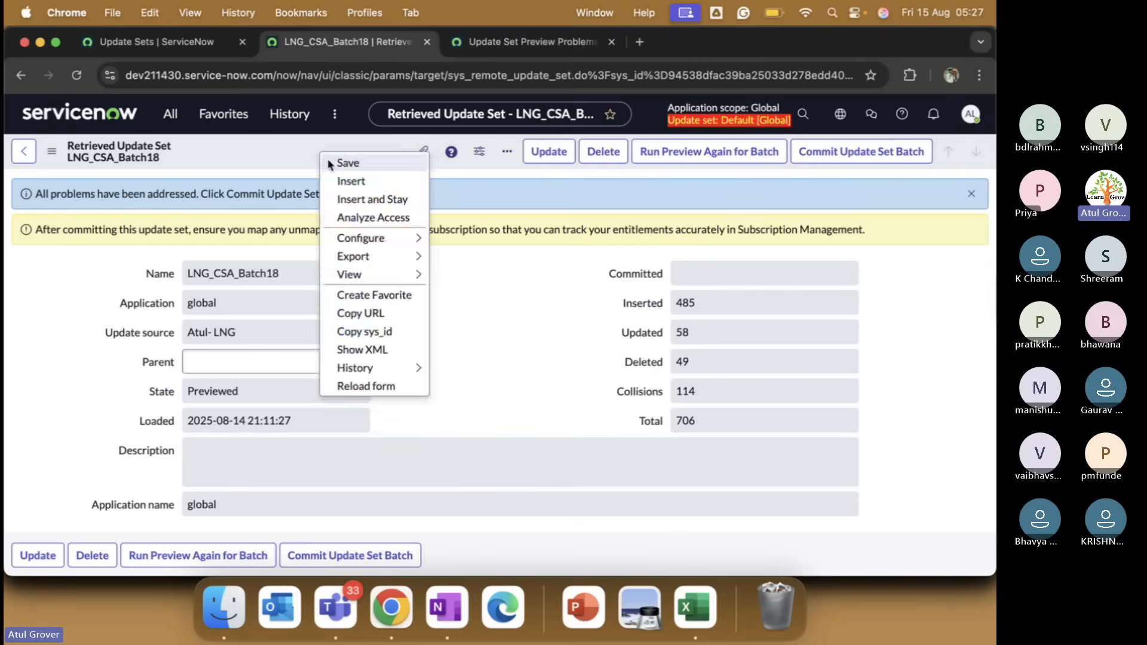
left_click(348, 163)
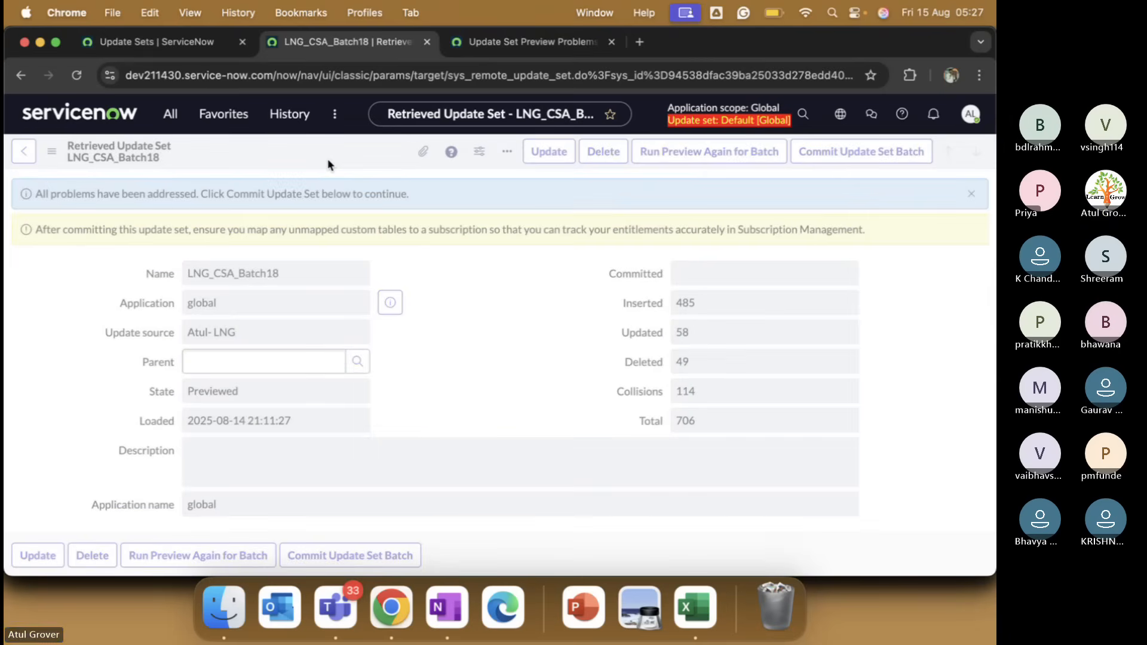
Re-run the batch preview for LNG_CSA_Batch18 and monitor its progress.
left_click(693, 154)
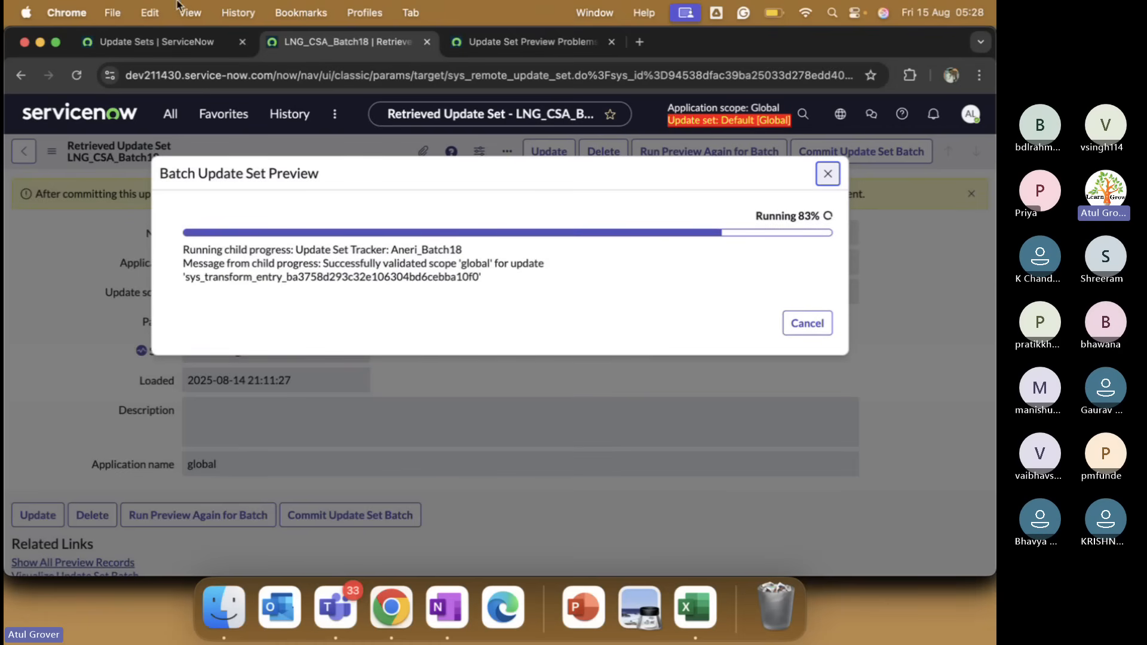
left_click(152, 42)
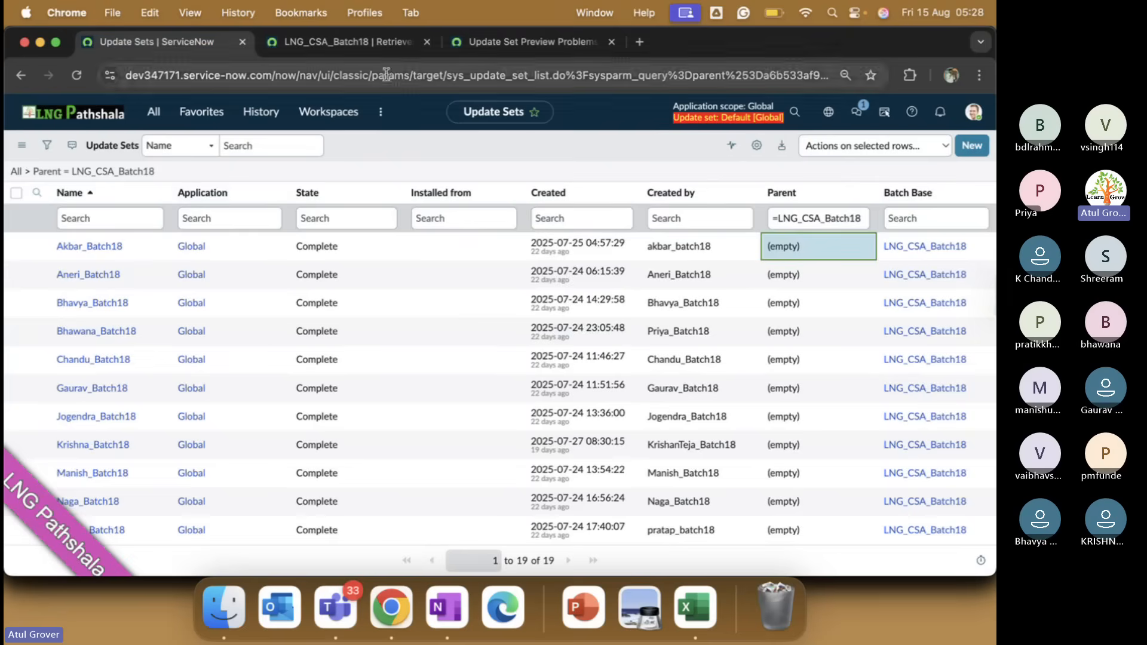
left_click(359, 41)
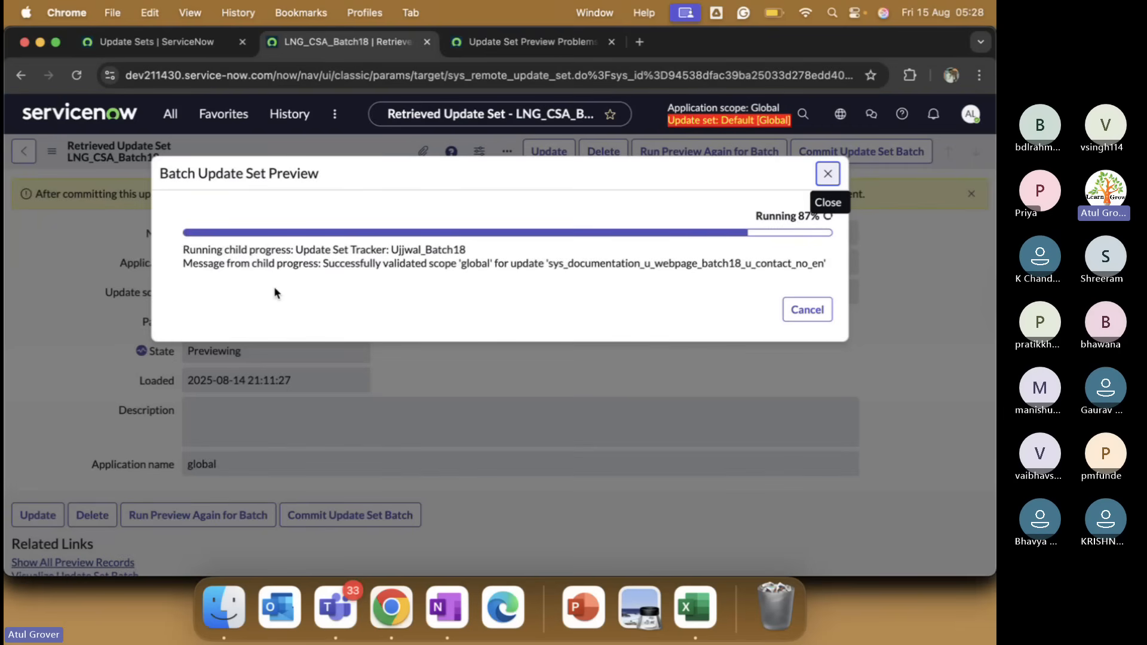
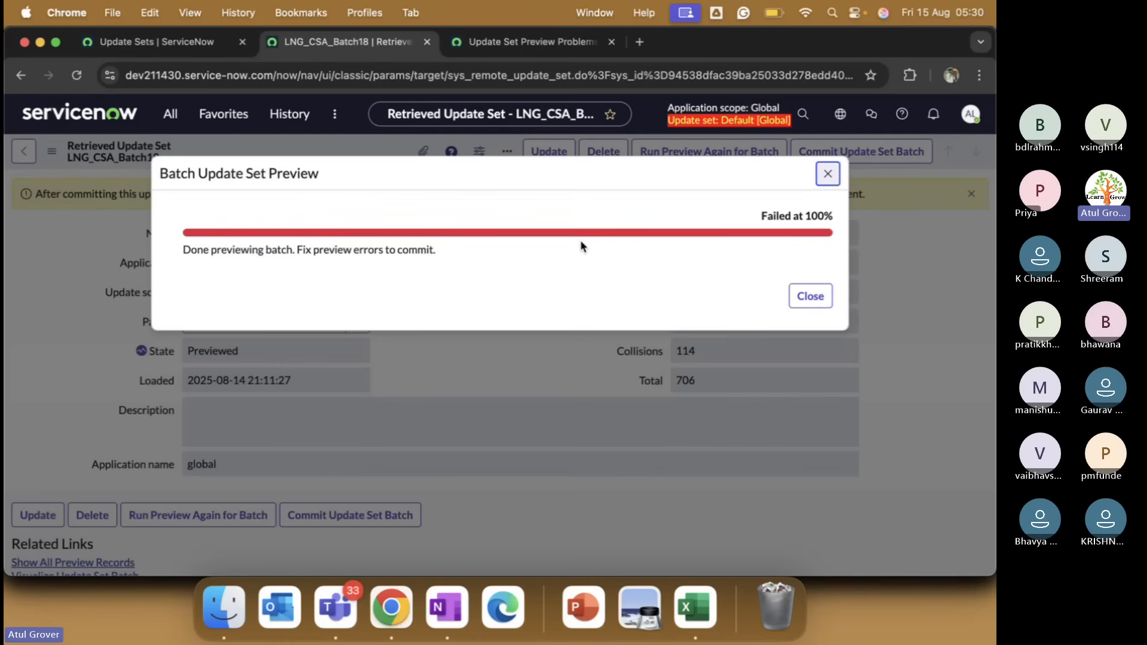
Dismiss the failed batch preview and open its 279 preview problems in a new window.
left_click(822, 299)
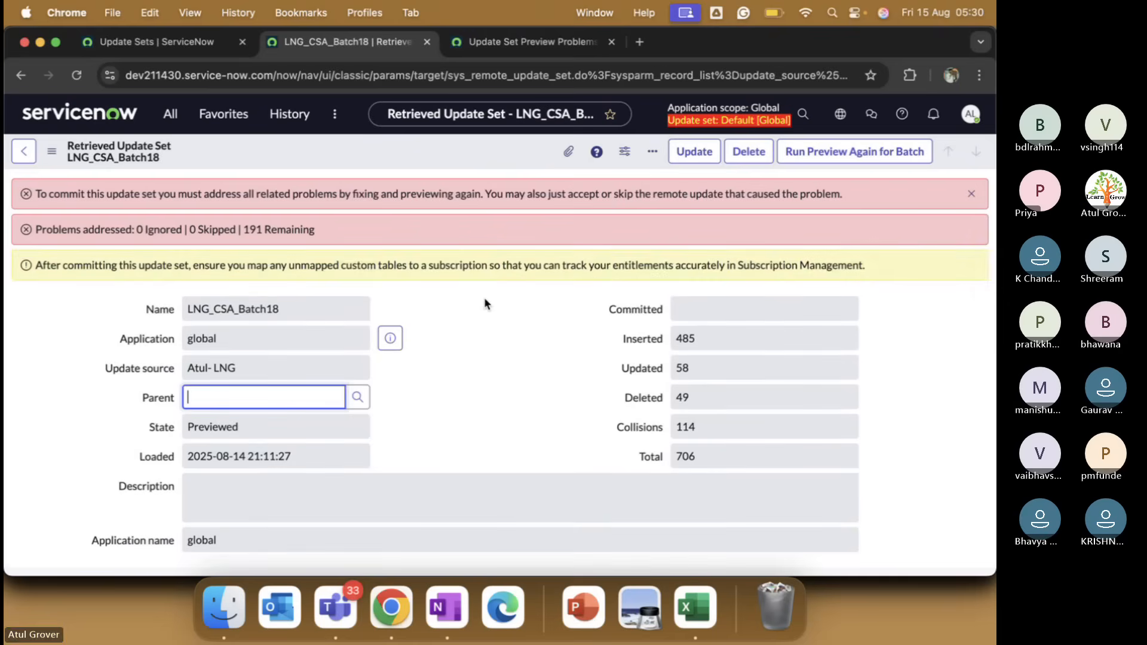
scroll(485, 299, "down", 15)
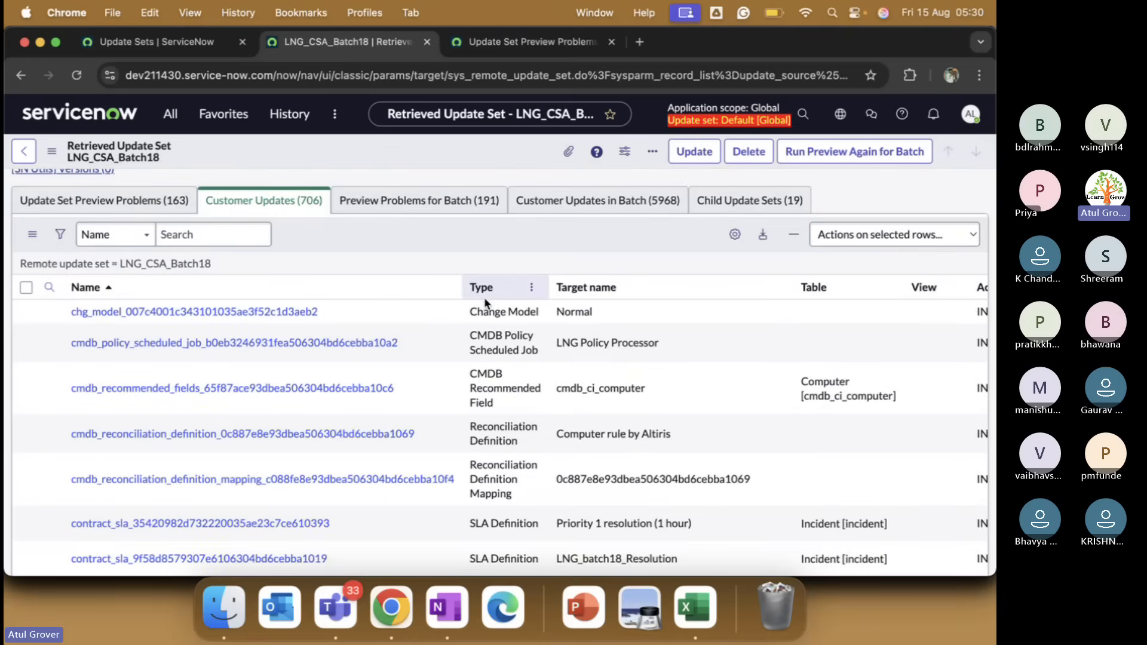
left_click(469, 203)
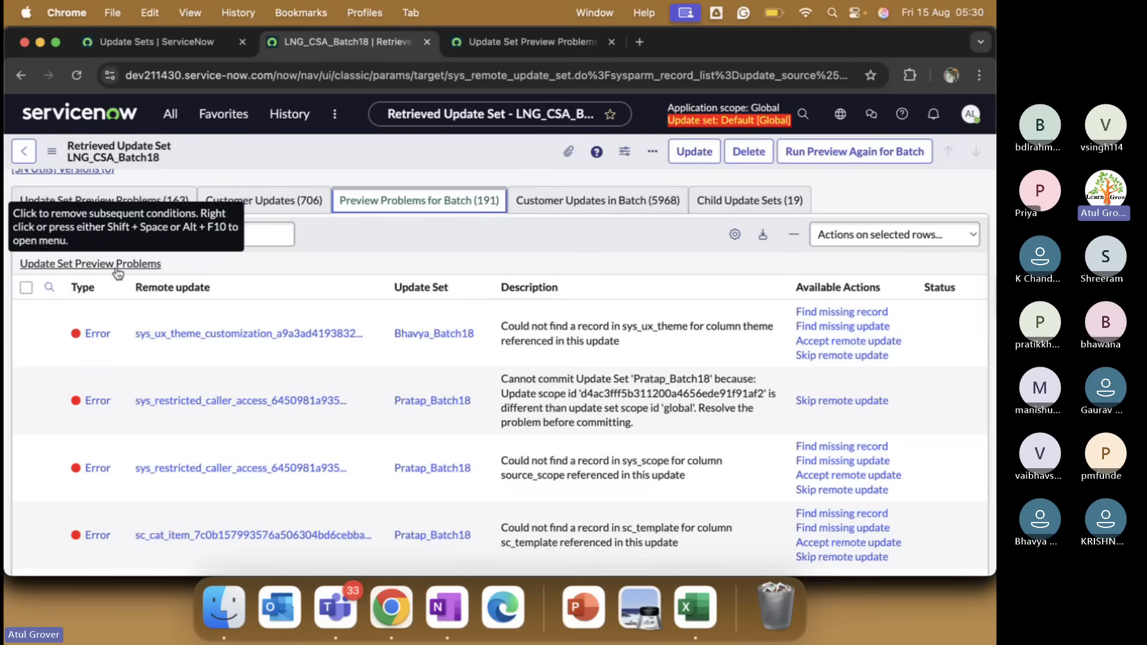
right_click(118, 273)
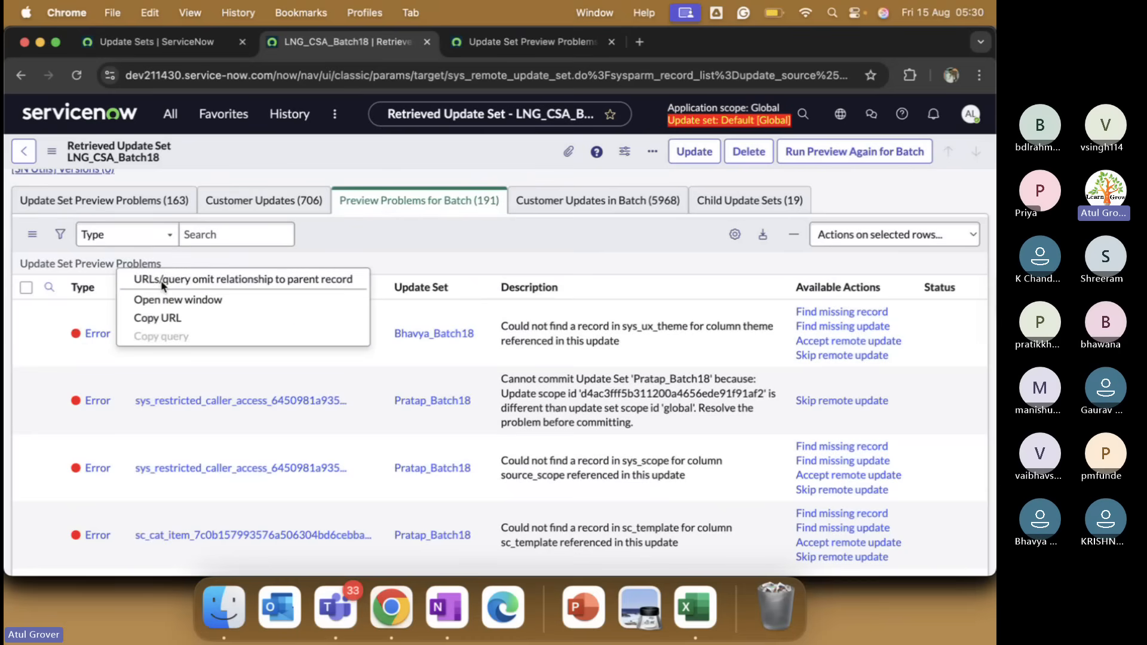
left_click(164, 300)
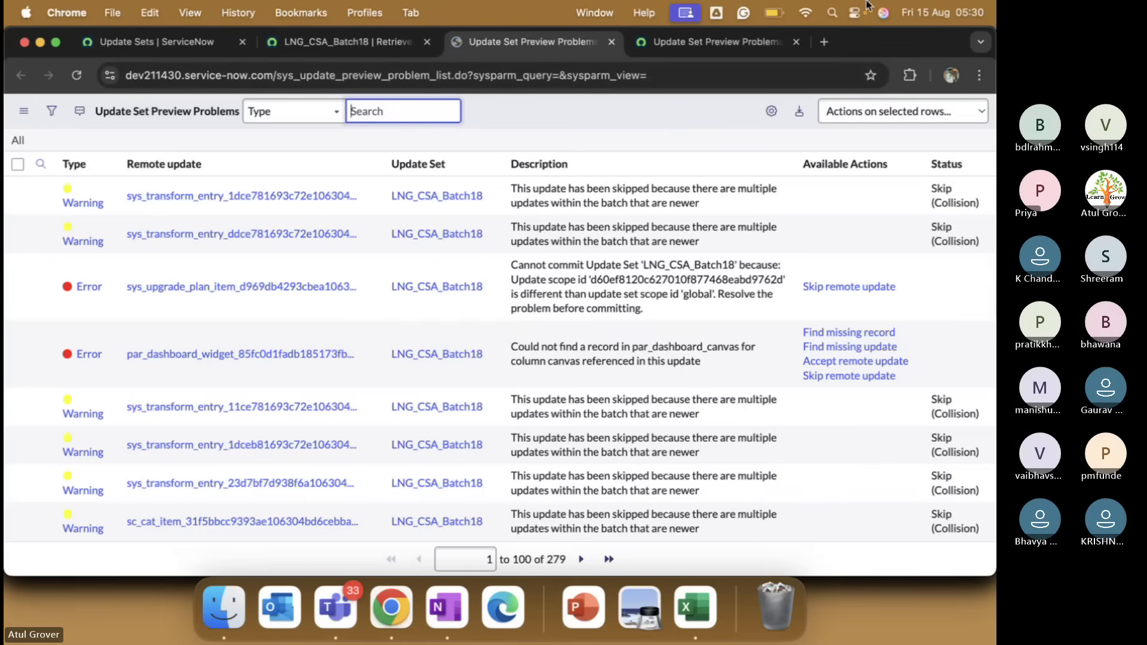
Skip remote updates for every first-page preview problem, then return to the LNG_CSA_Batch18 record.
left_click(794, 42)
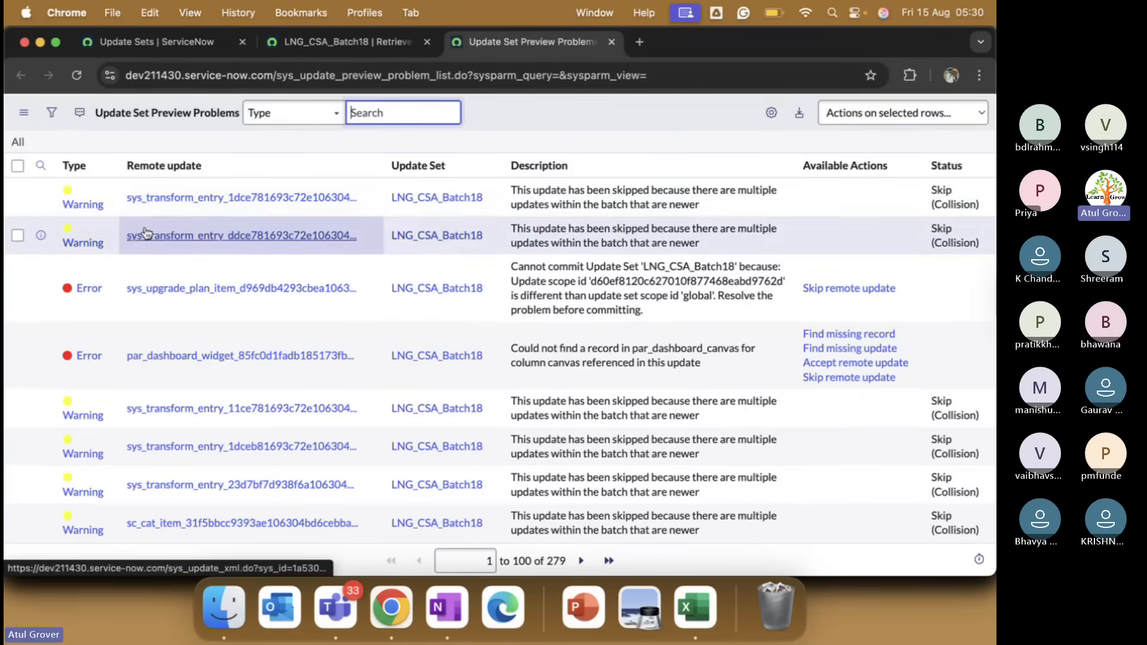
left_click(23, 111)
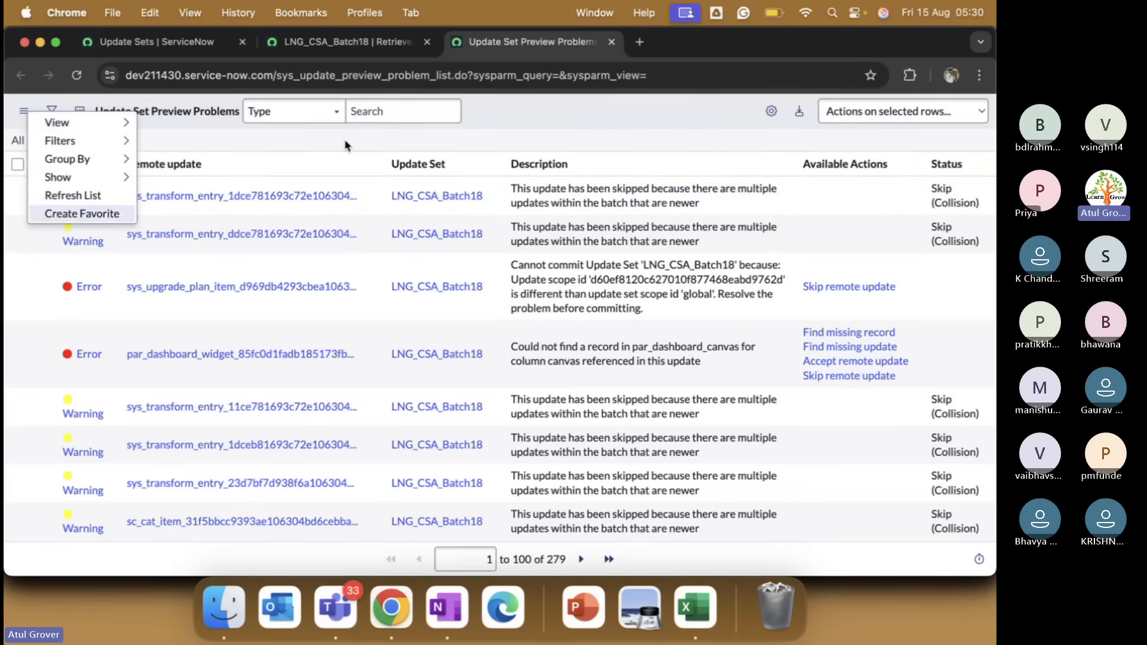
key("Escape")
left_click(17, 163)
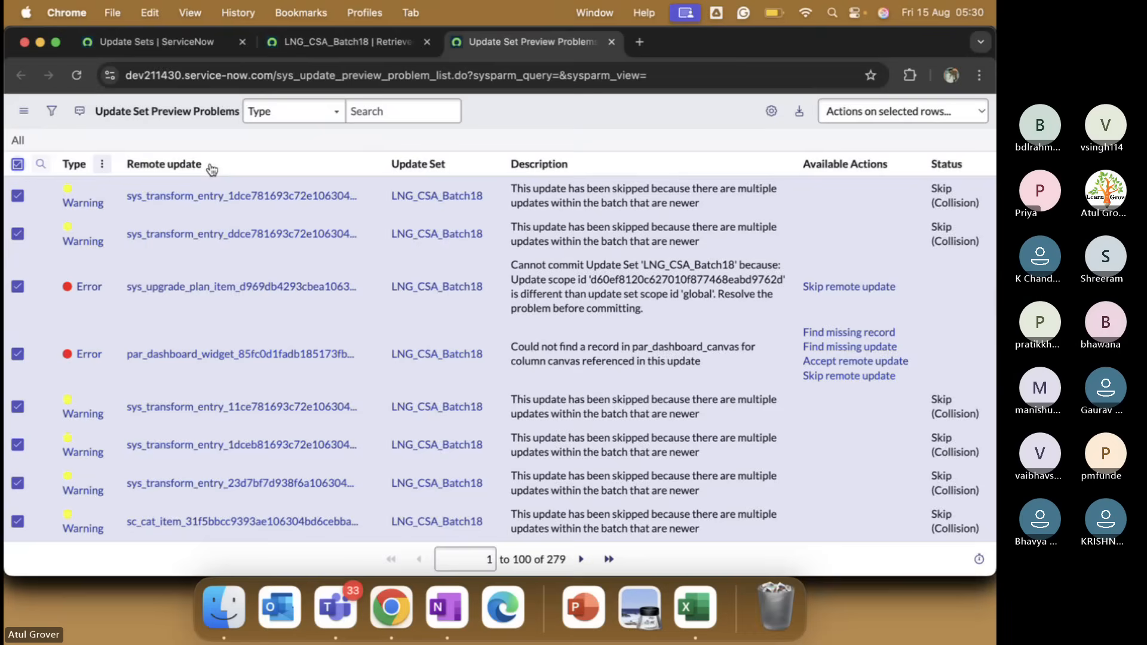
left_click(872, 114)
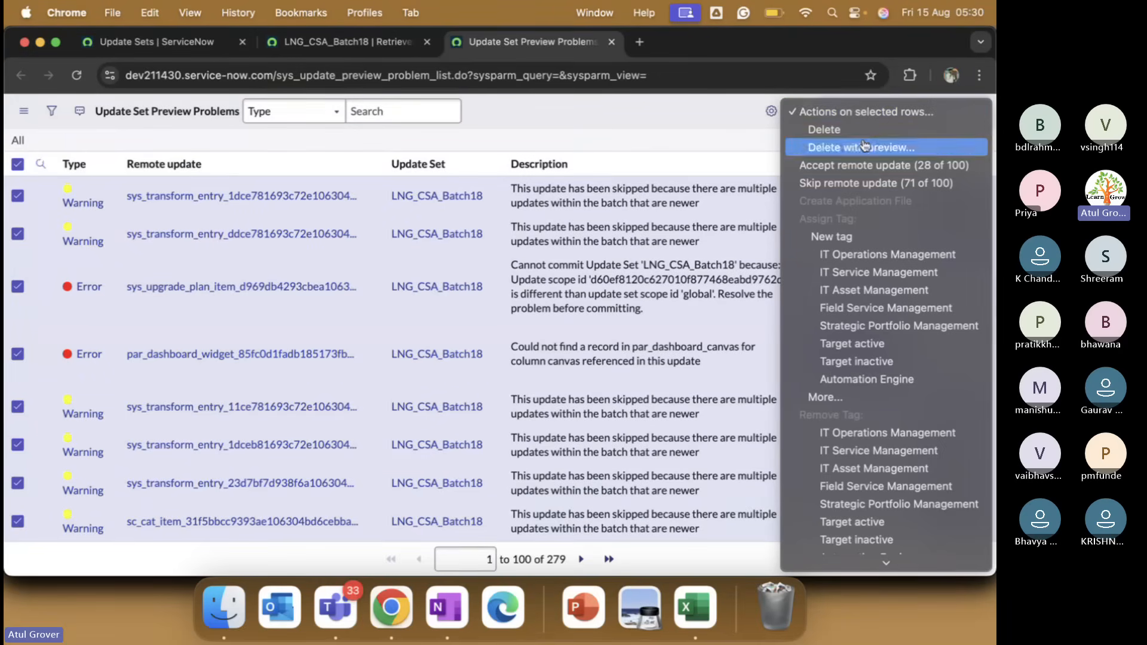
left_click(855, 183)
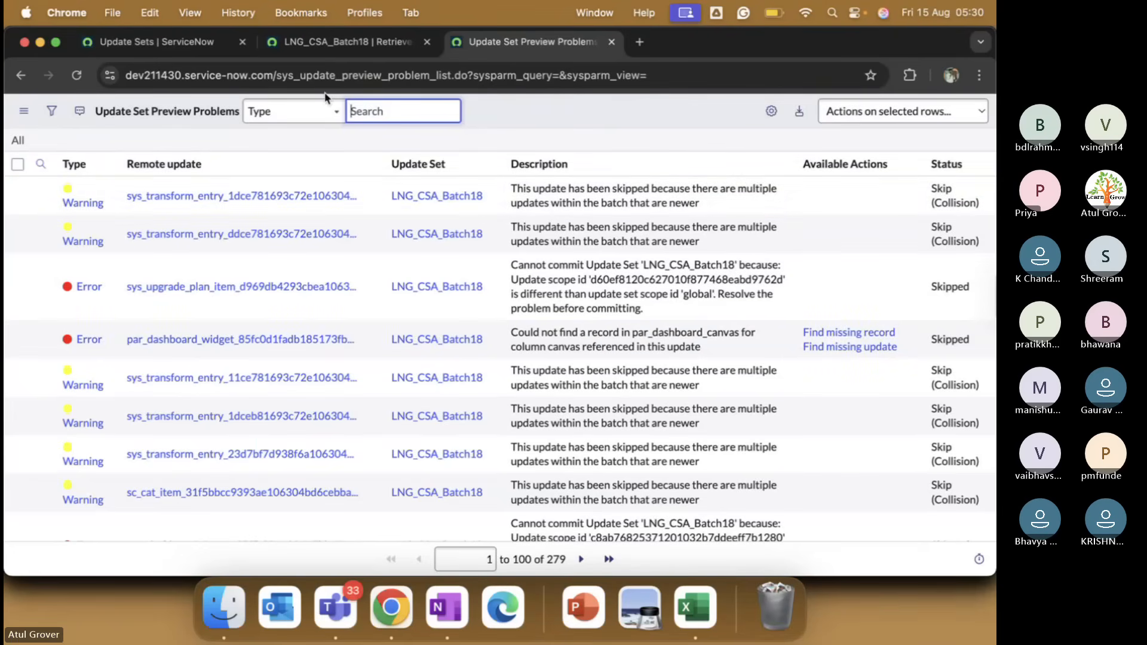
left_click(329, 49)
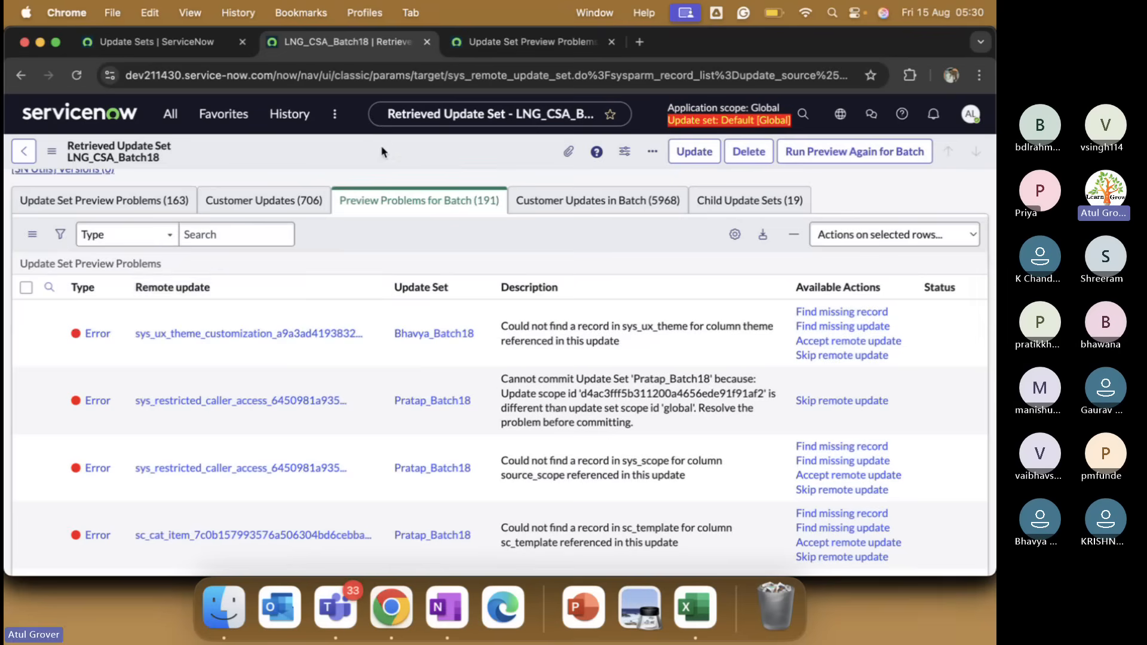
Save and reload the LNG_CSA_Batch18 update set record.
right_click(380, 145)
left_click(416, 153)
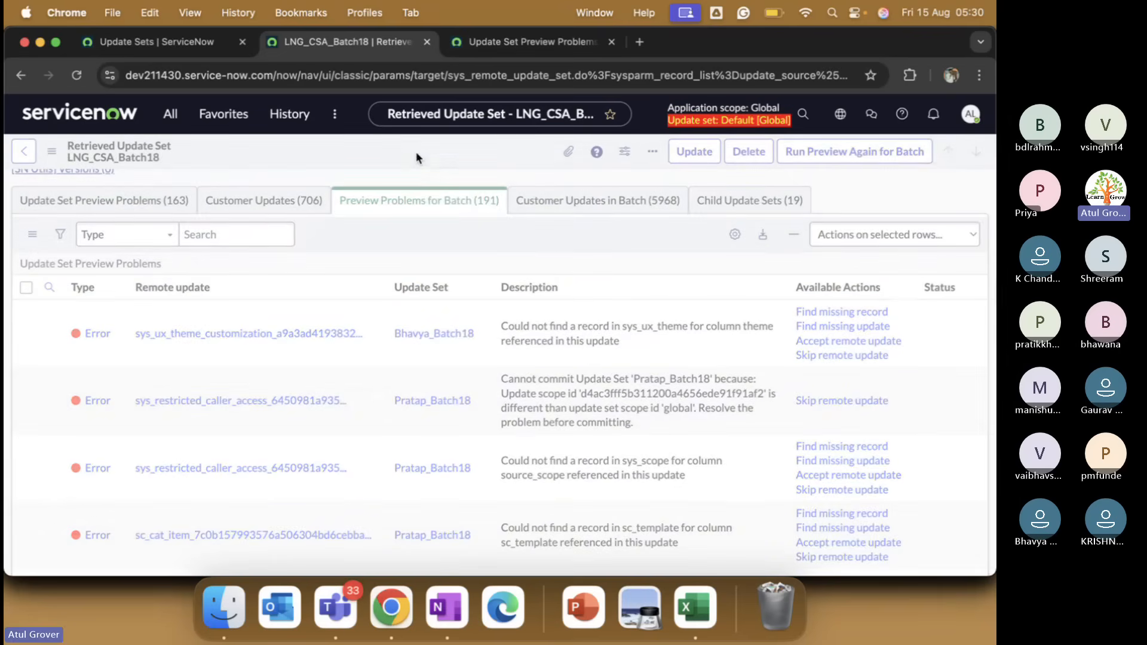
scroll(499, 328, "down", 6)
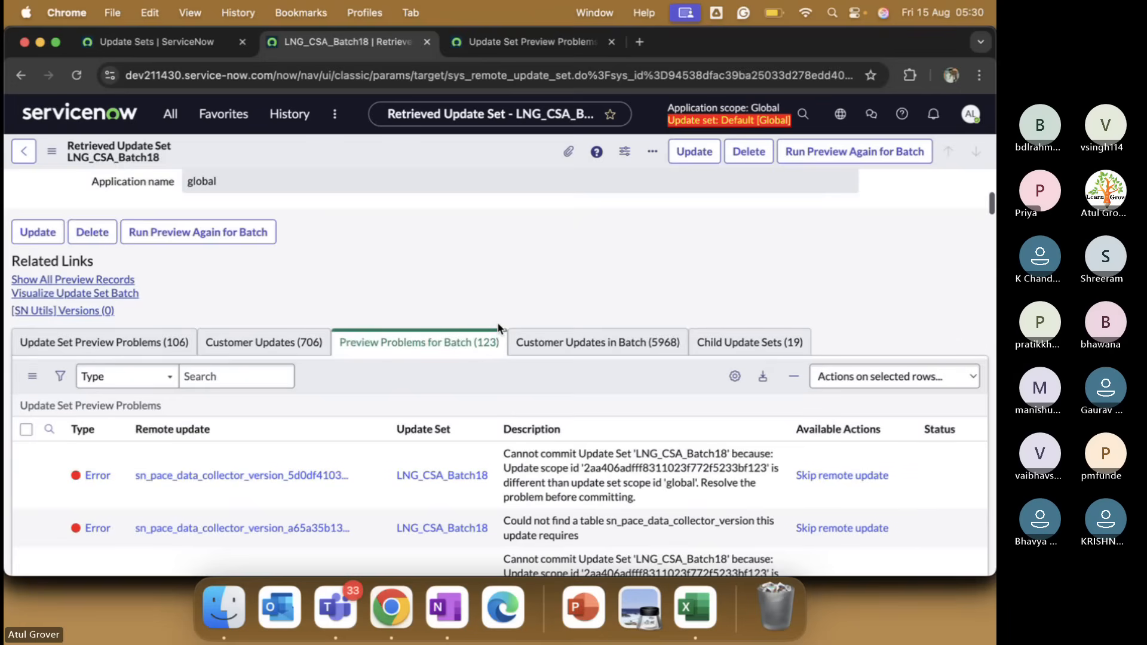
scroll(498, 328, "down", 2)
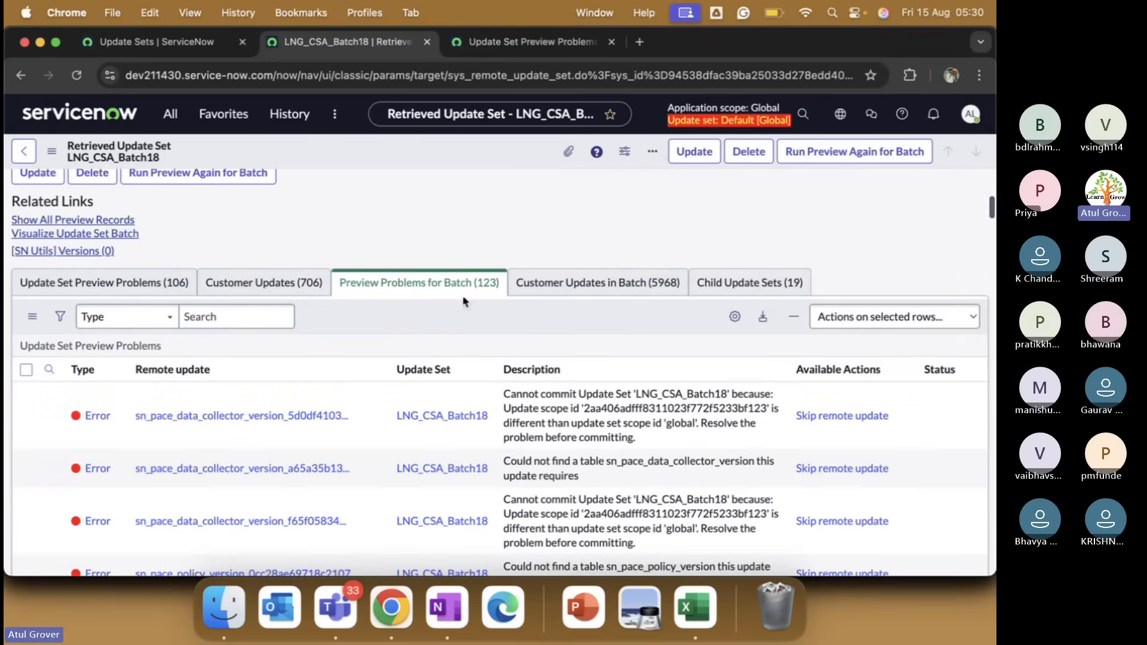
Refresh the problems list, filter out Skip (Collision), and skip remote updates for all remaining rows.
left_click(563, 45)
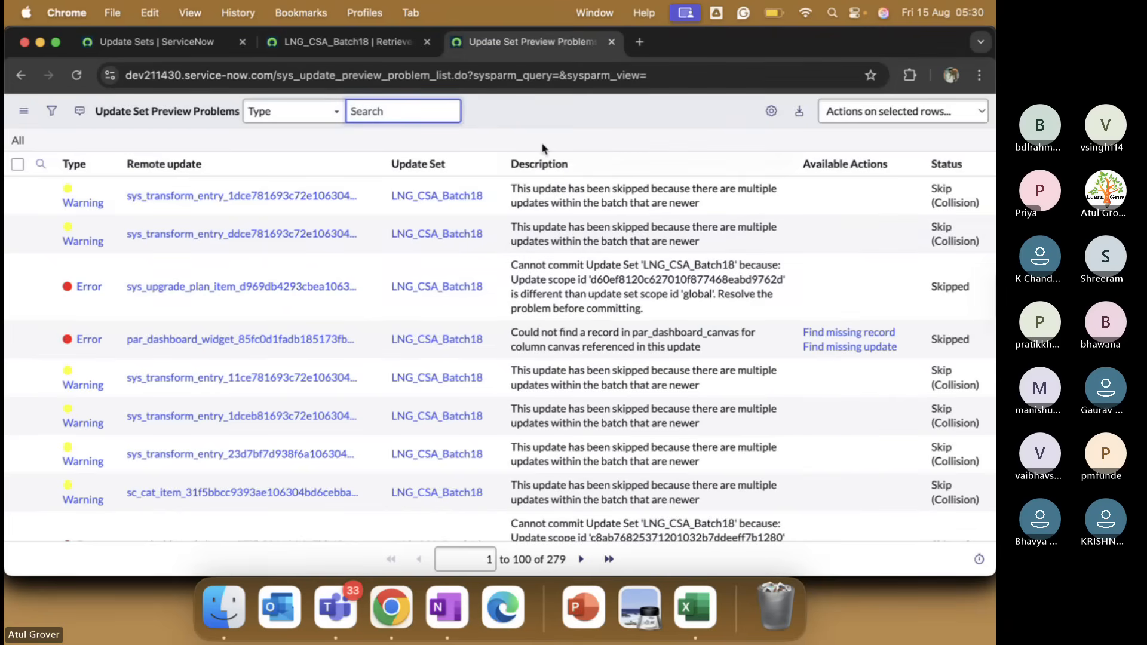
right_click(545, 118)
left_click(580, 197)
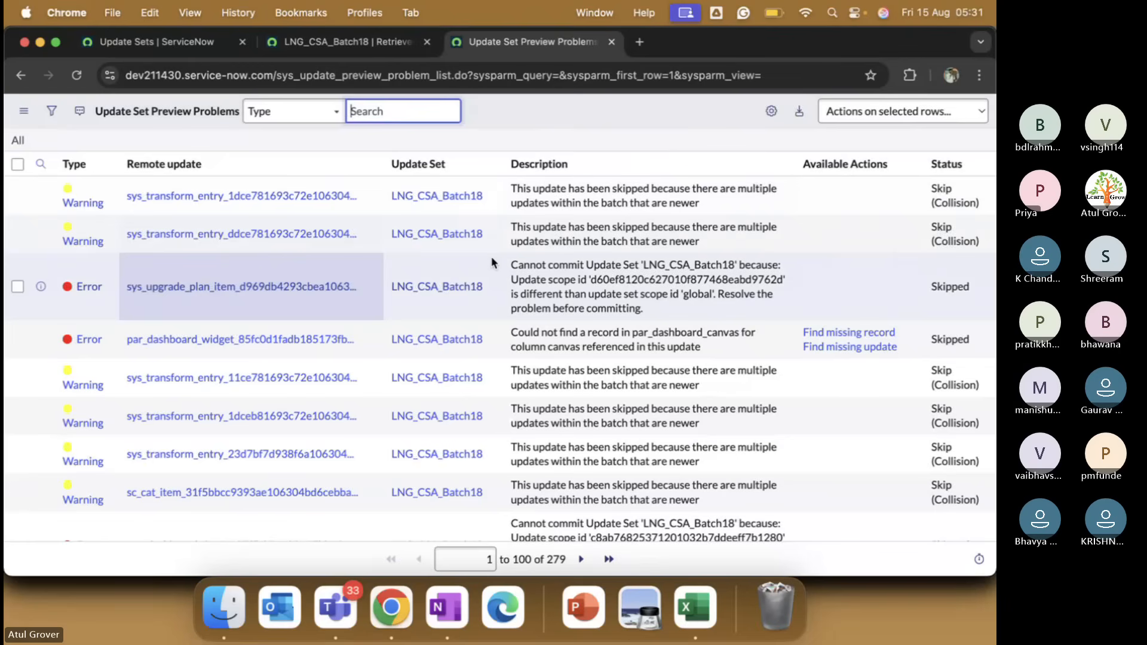
right_click(954, 199)
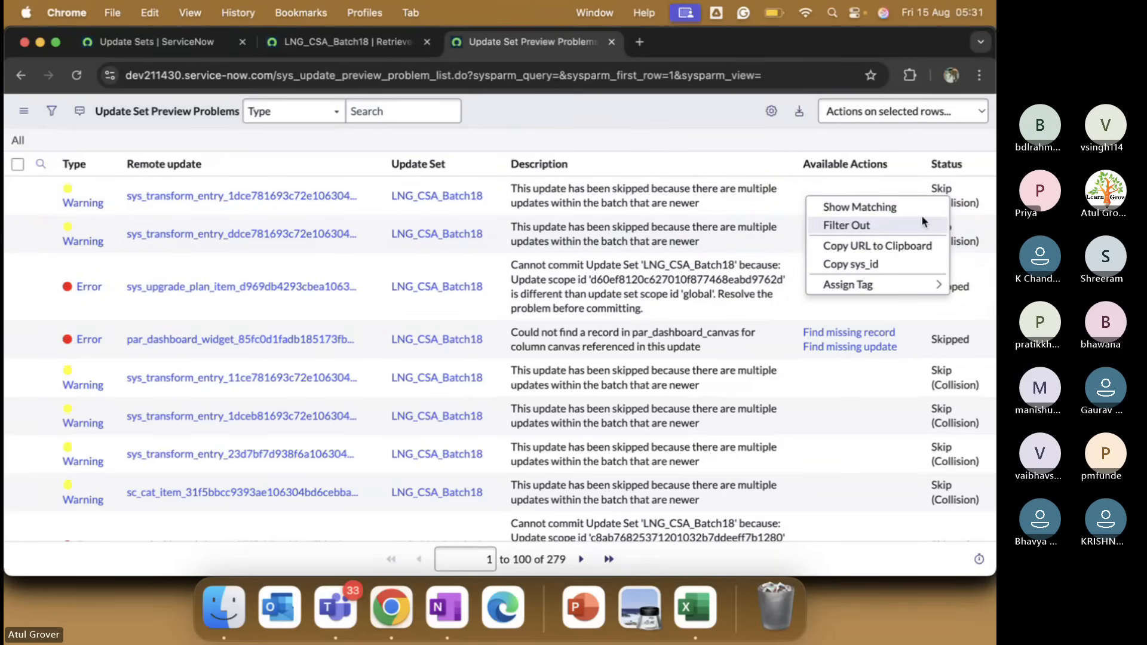
left_click(923, 221)
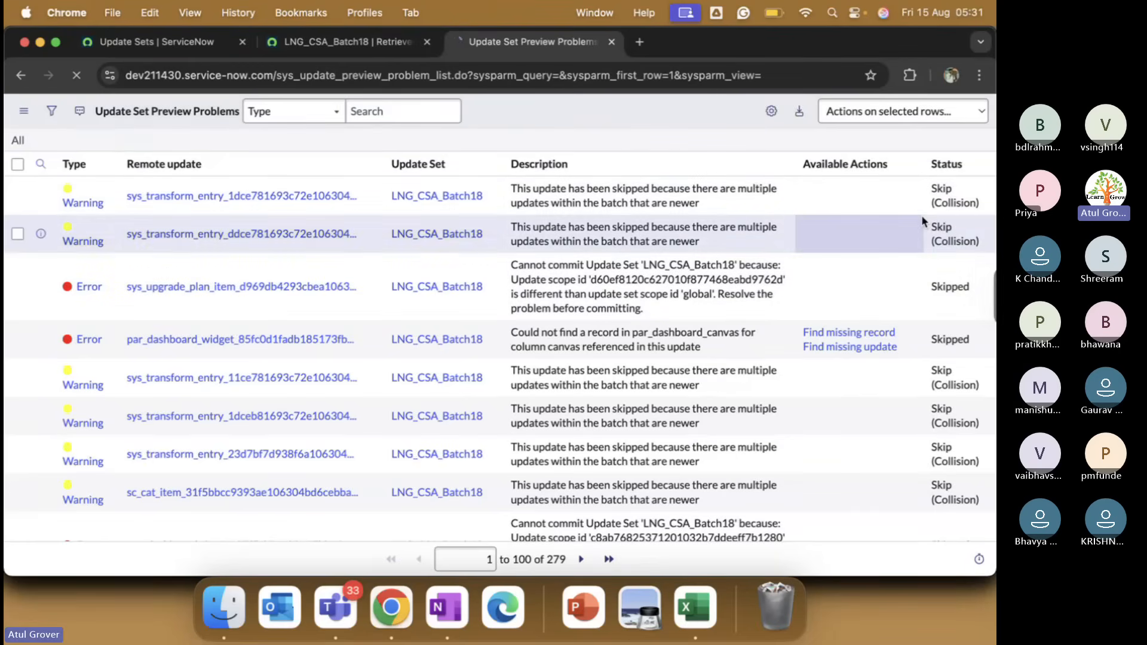
left_click(18, 164)
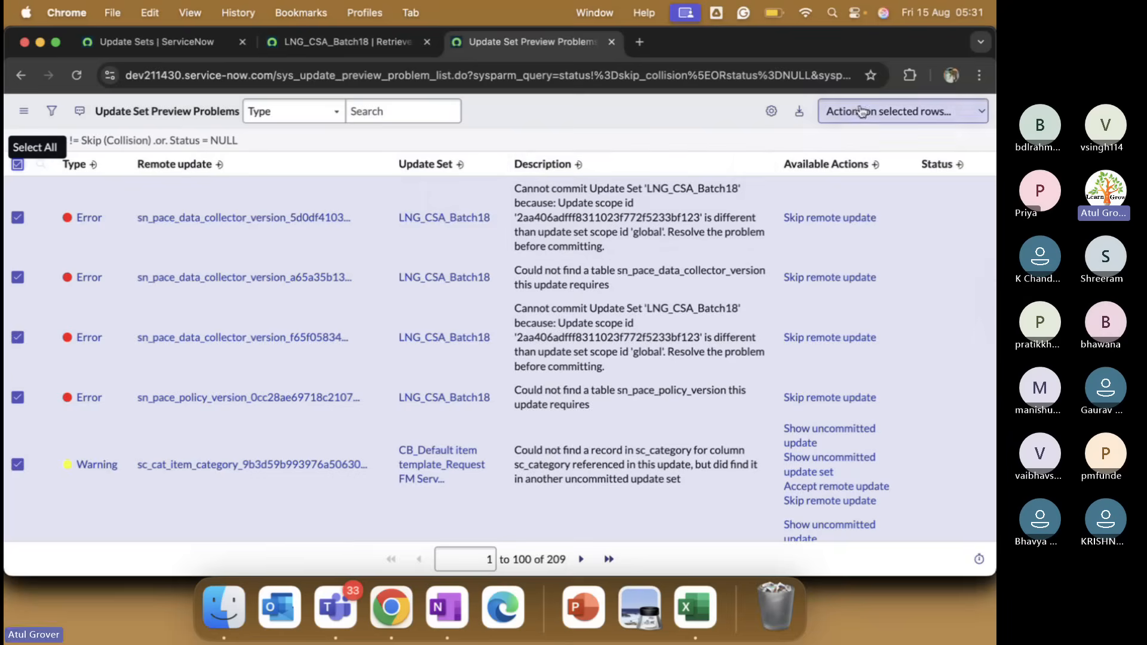
left_click(843, 111)
left_click(857, 183)
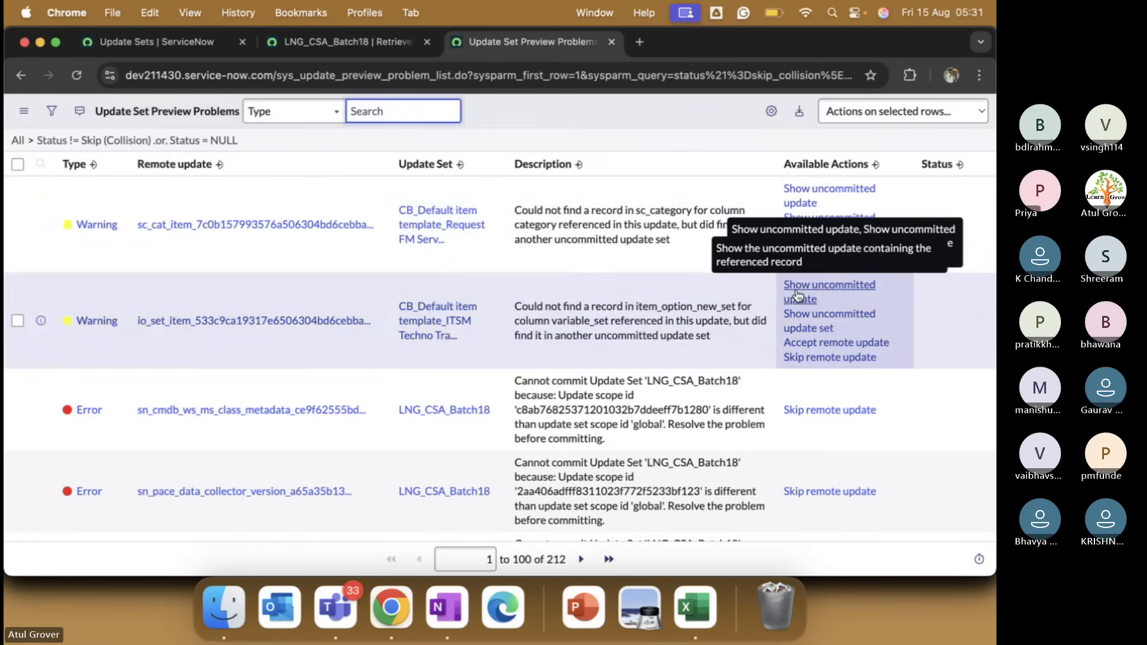
Skip the next page of problems, filter out Skipped to confirm none remain, and return to the record.
left_click(17, 164)
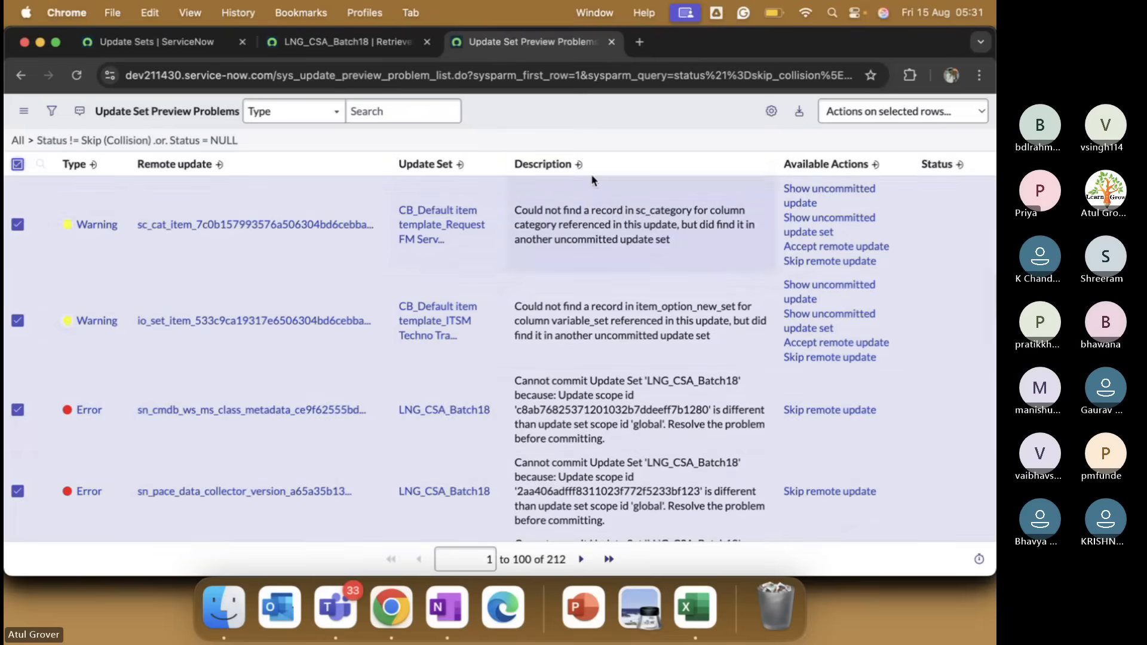
left_click(901, 113)
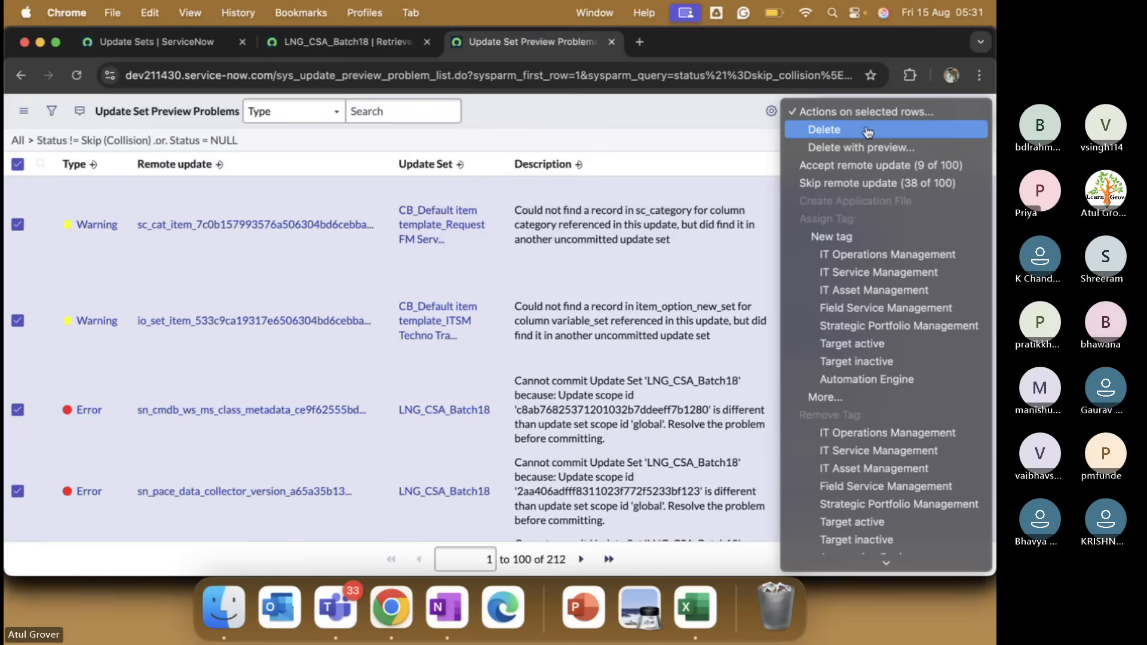
left_click(859, 185)
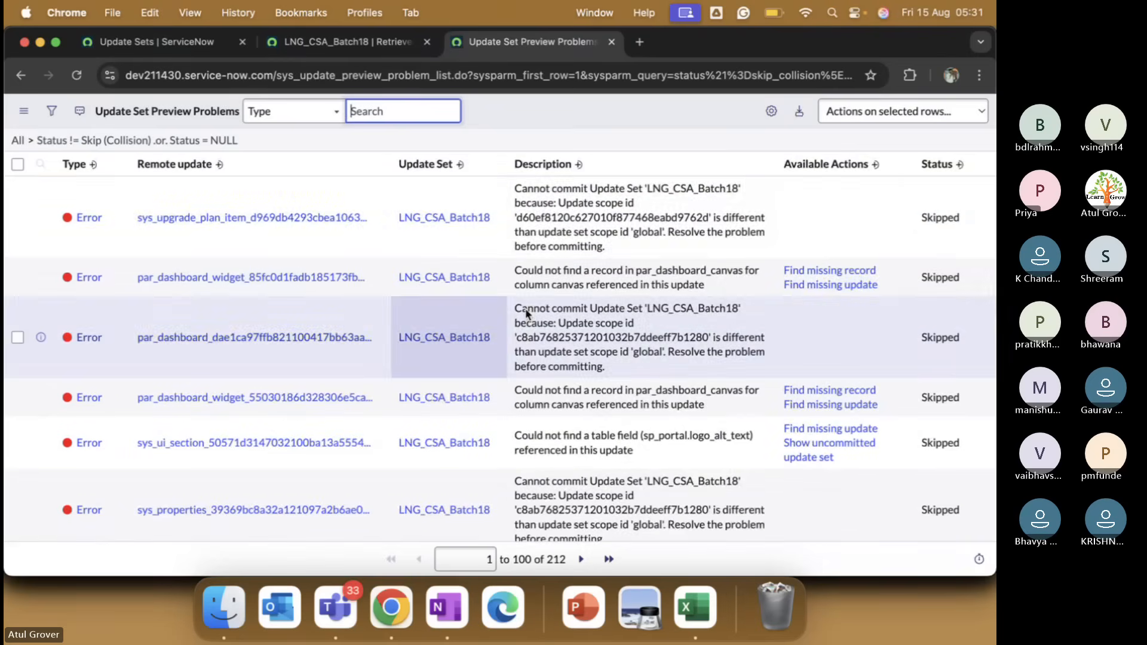
right_click(935, 210)
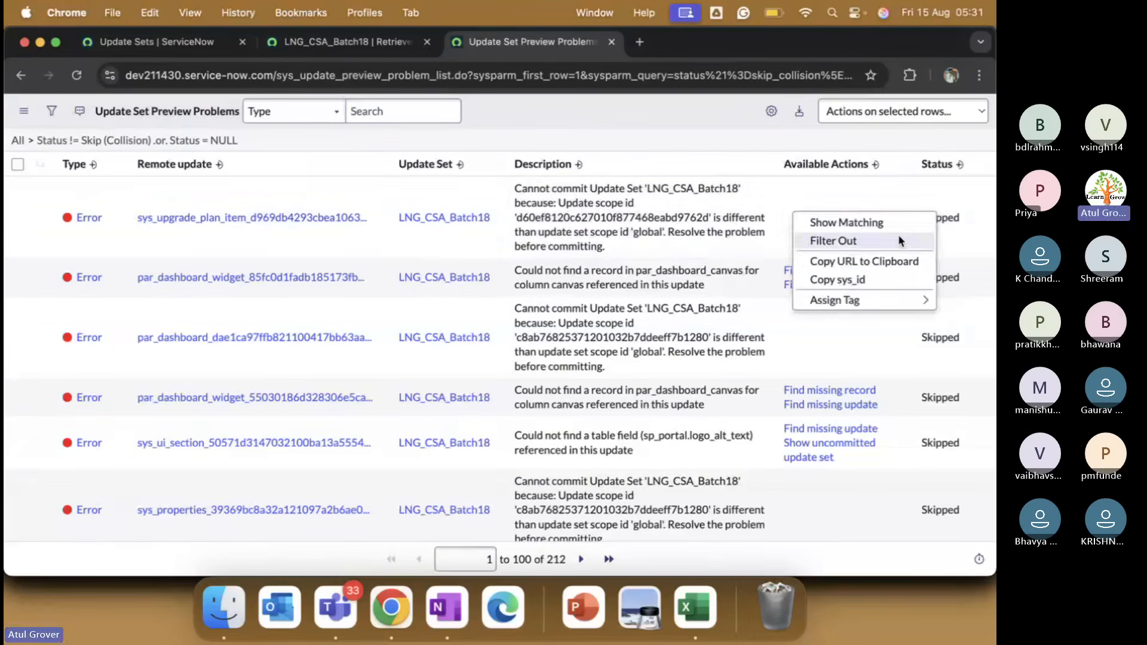
left_click(898, 234)
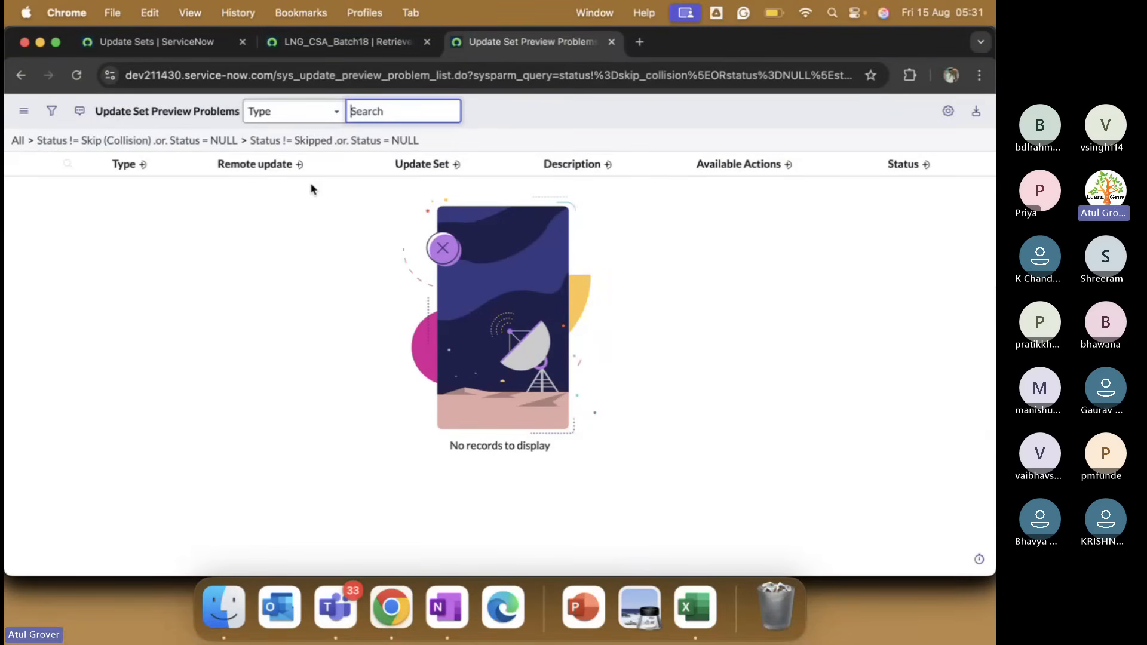
left_click(326, 41)
right_click(465, 163)
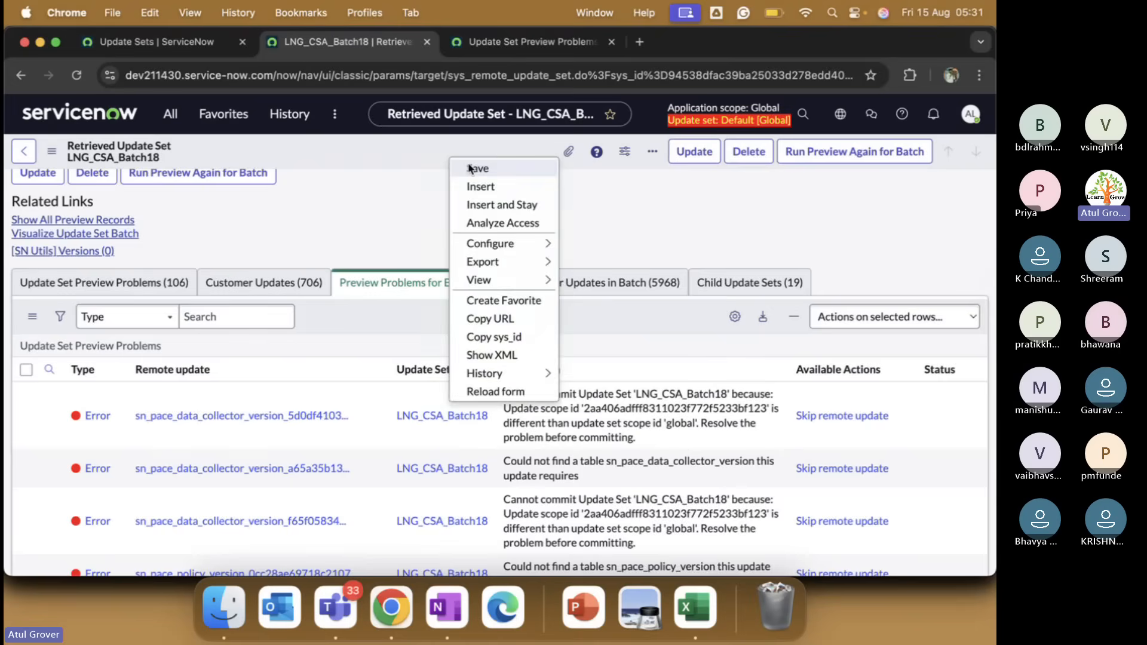
Commit the LNG_CSA_Batch18 batch, triggering the warning about three dictionary entries and one table.
key("Escape")
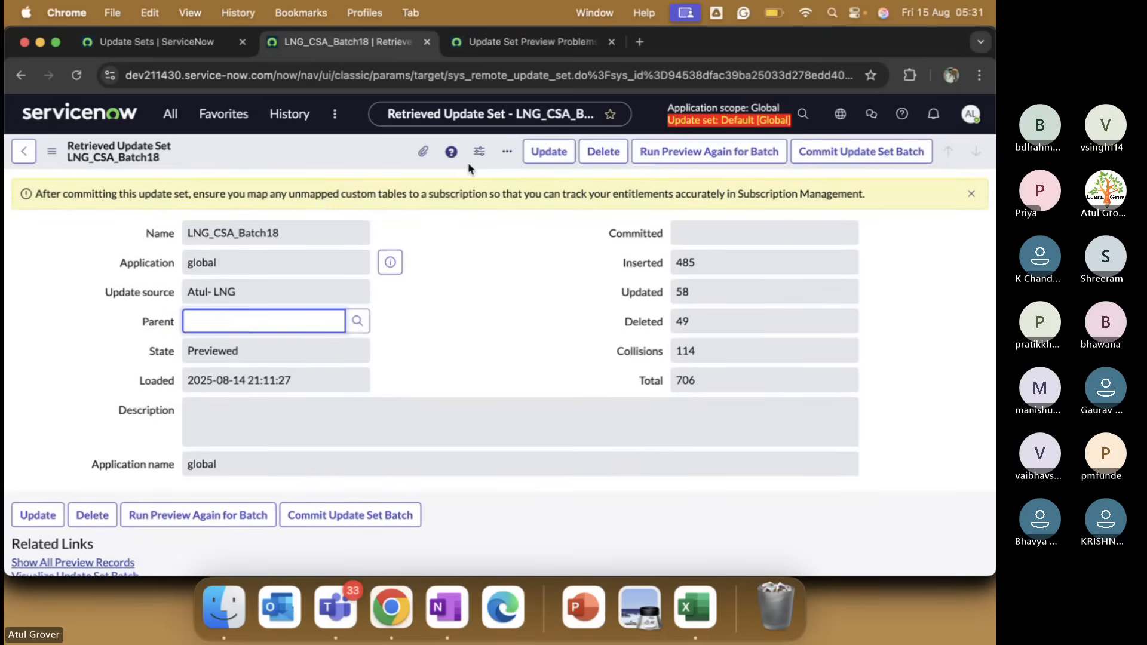
scroll(585, 369, "down", 5)
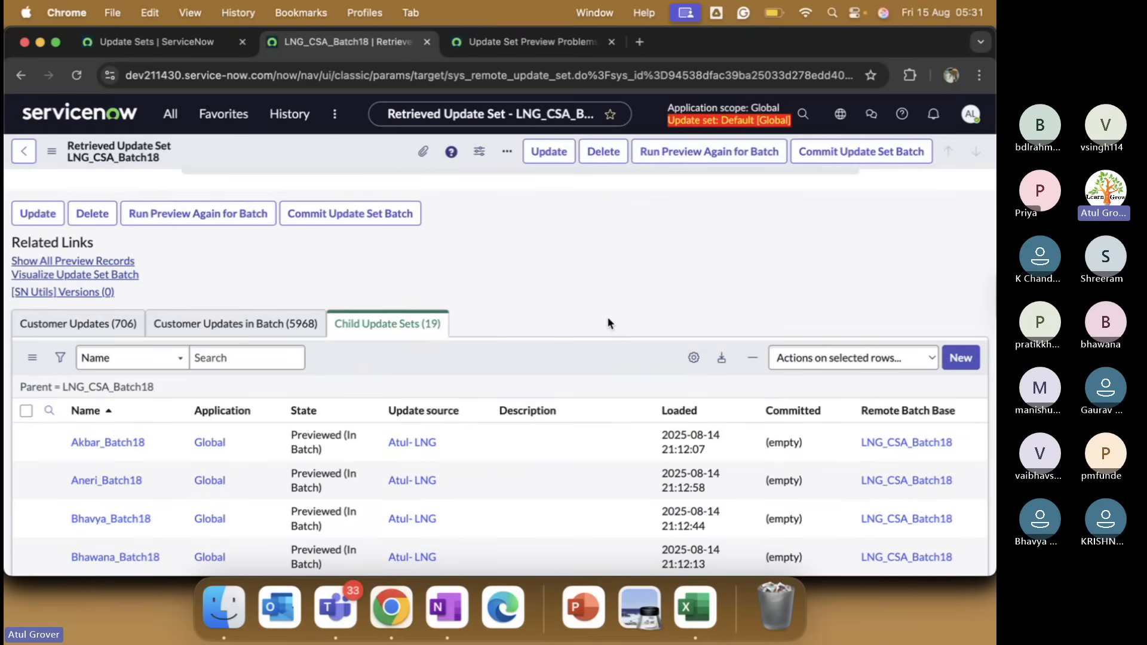
scroll(607, 322, "up", 5)
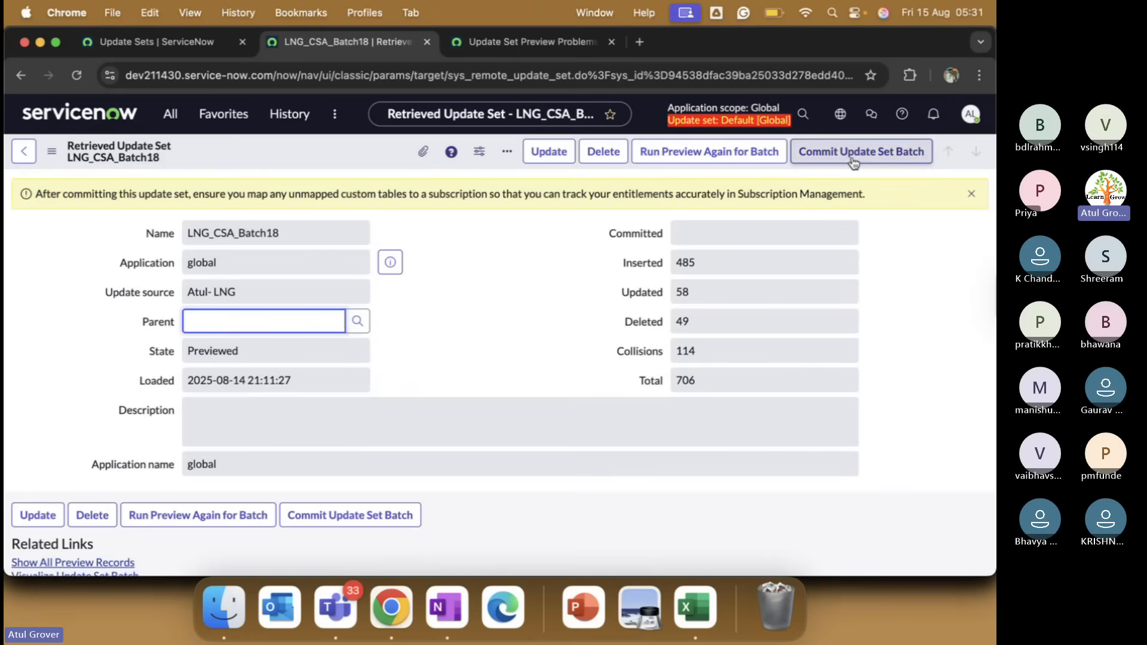
left_click(853, 159)
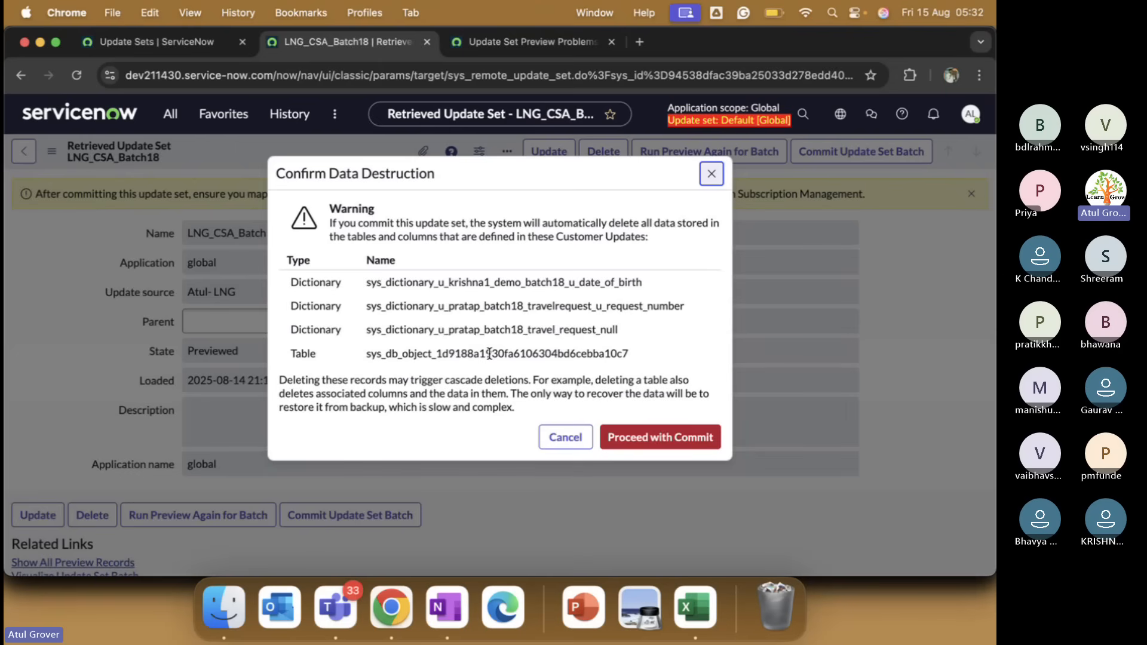
Proceed with the commit despite the deletion warning, then show all windows in Mission Control.
left_click(679, 440)
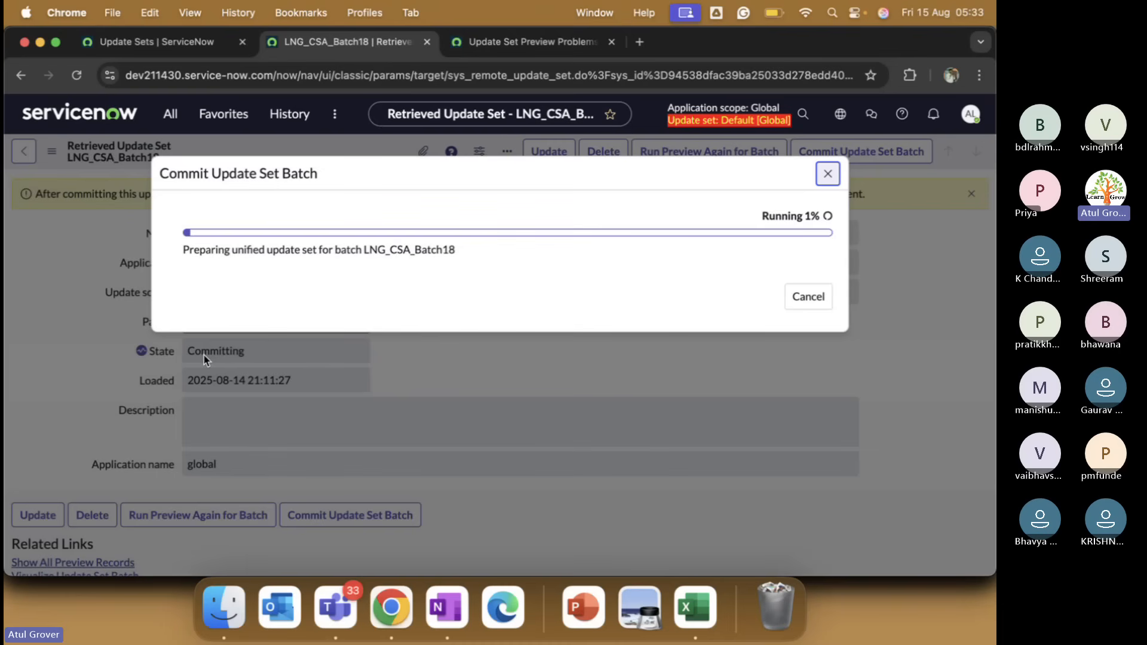
key("ctrl+Up")
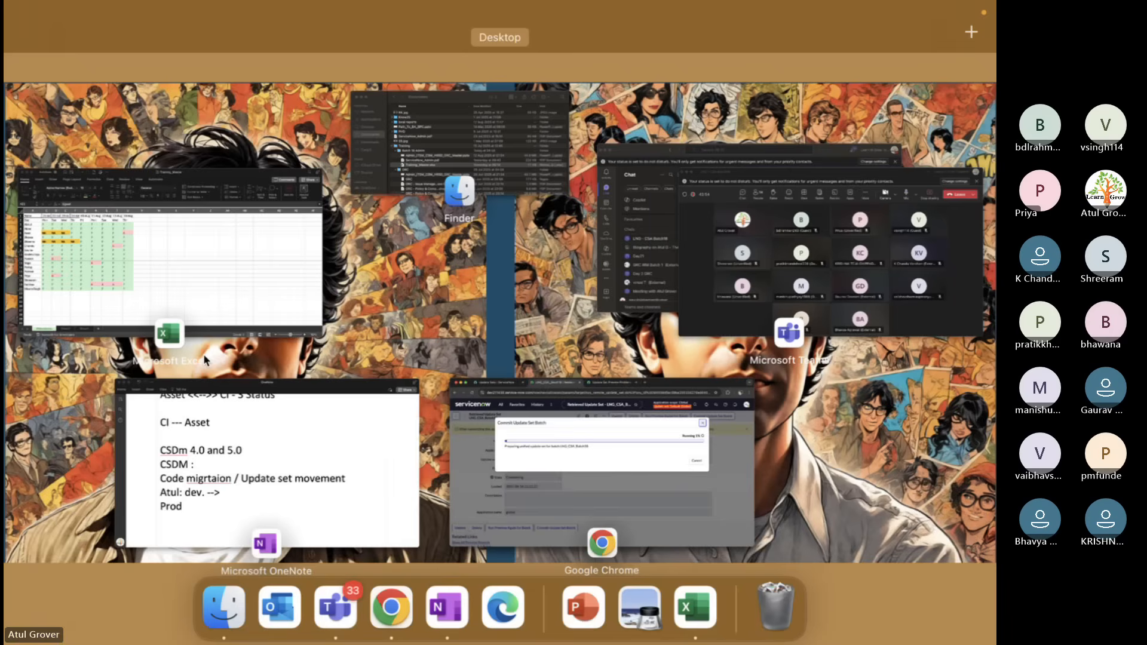
Bring the LNG - CSA Batch18 Teams meeting window to the front.
left_click(726, 250)
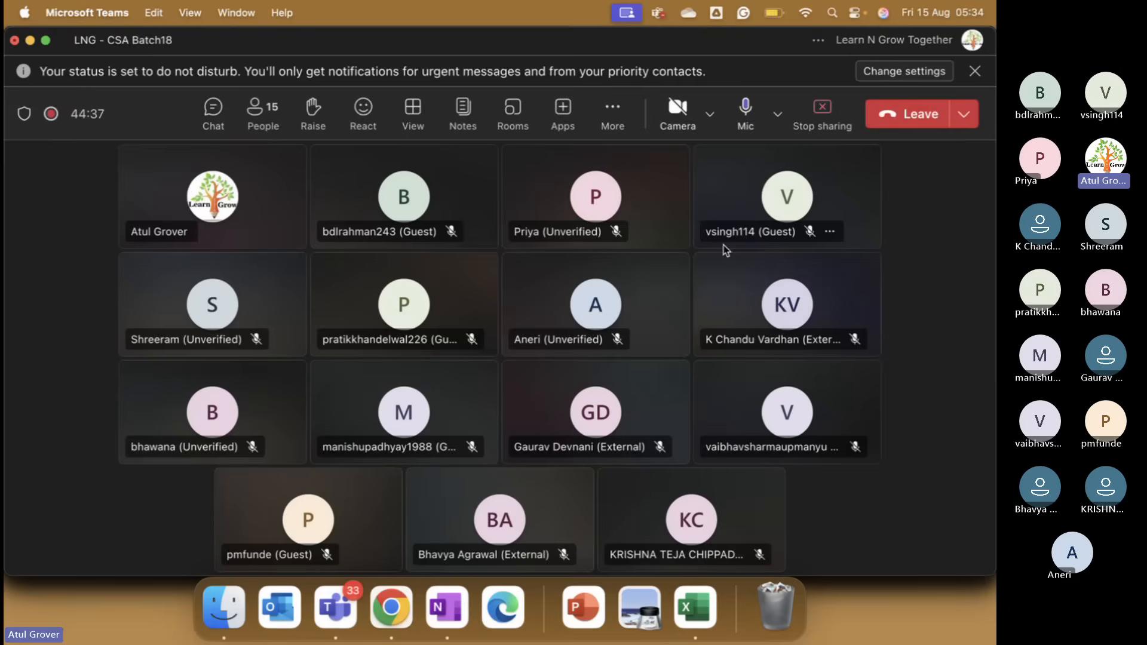
Follow the batch commit up to 92%, then bring the OneNote notes page forward.
key("super+Tab")
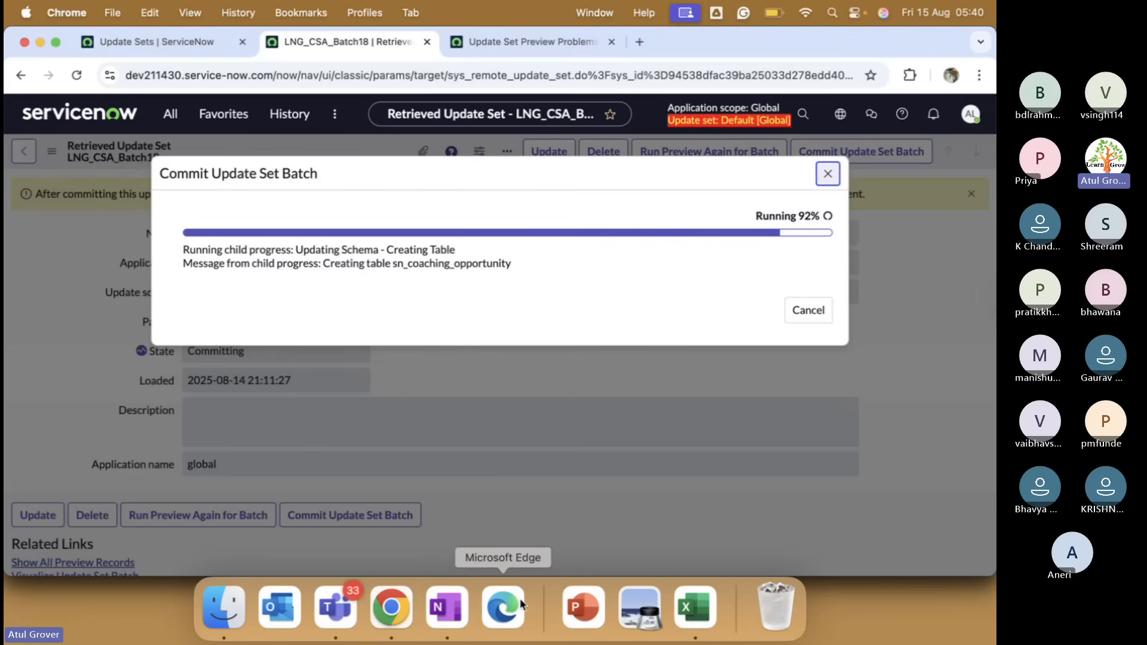
left_click(464, 599)
Add the line 'Import - export via XML' under Prod in OneNote, then return to the commit.
key("Down")
key("Down")
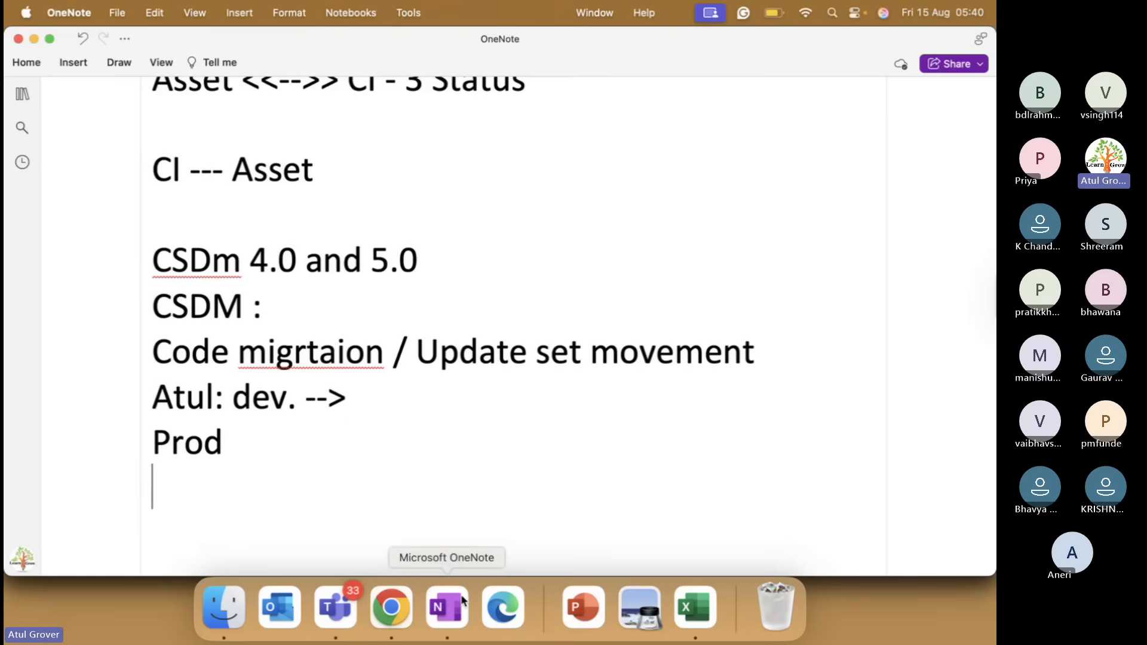
type("Ipo")
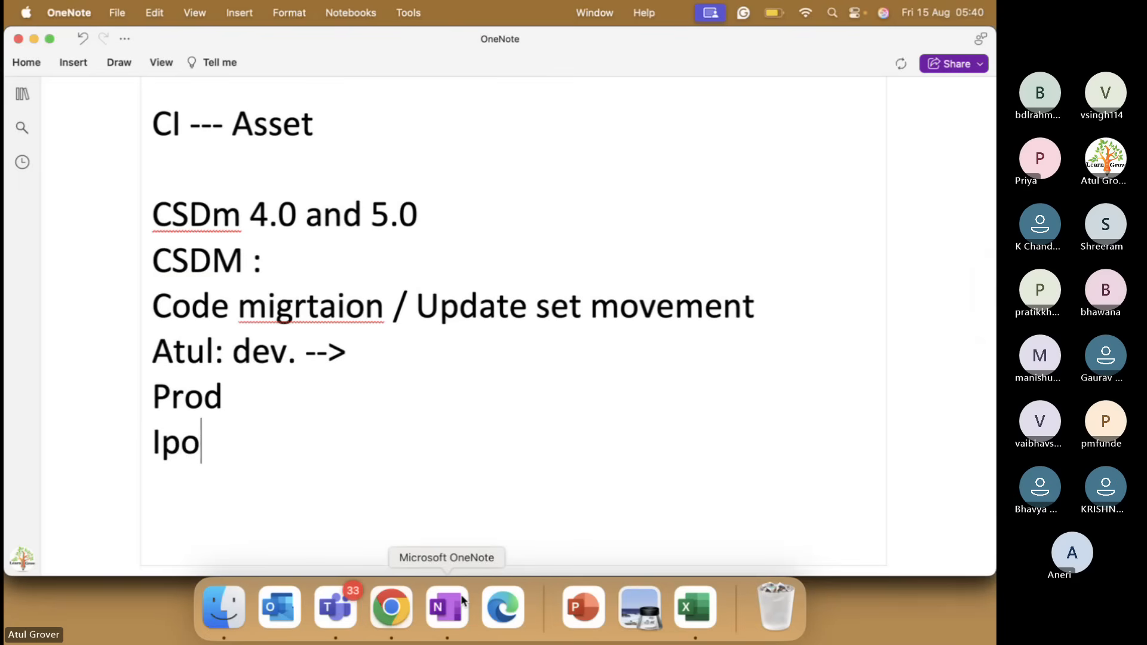
key("BackSpace")
key("BackSpace")
type("mport - exp")
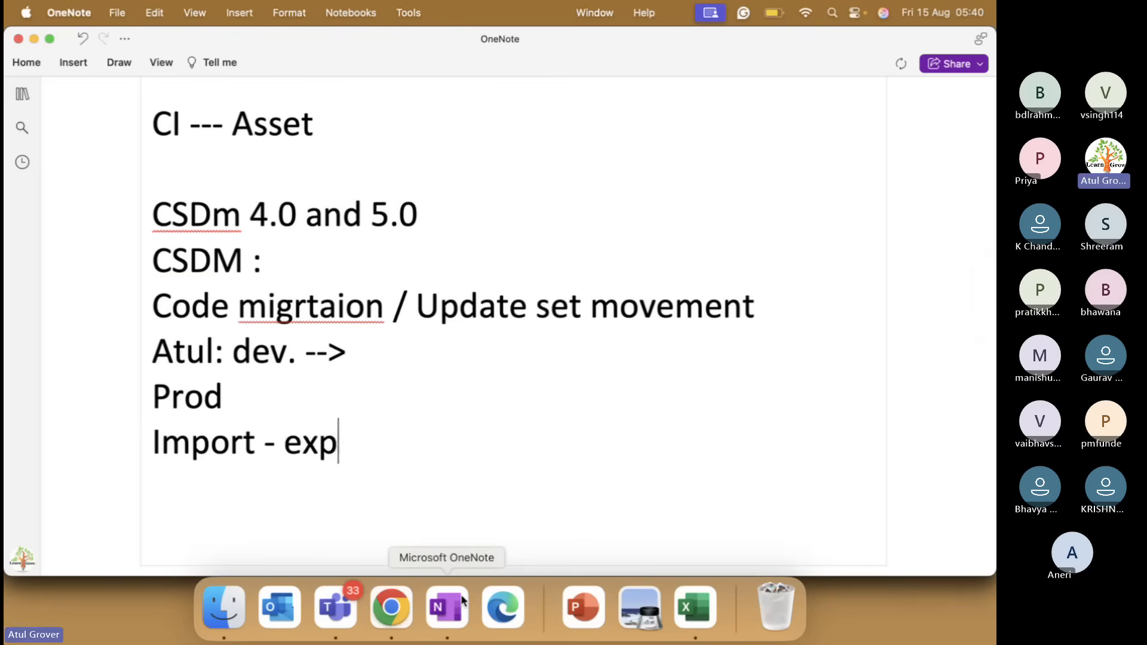
type("ort via XML")
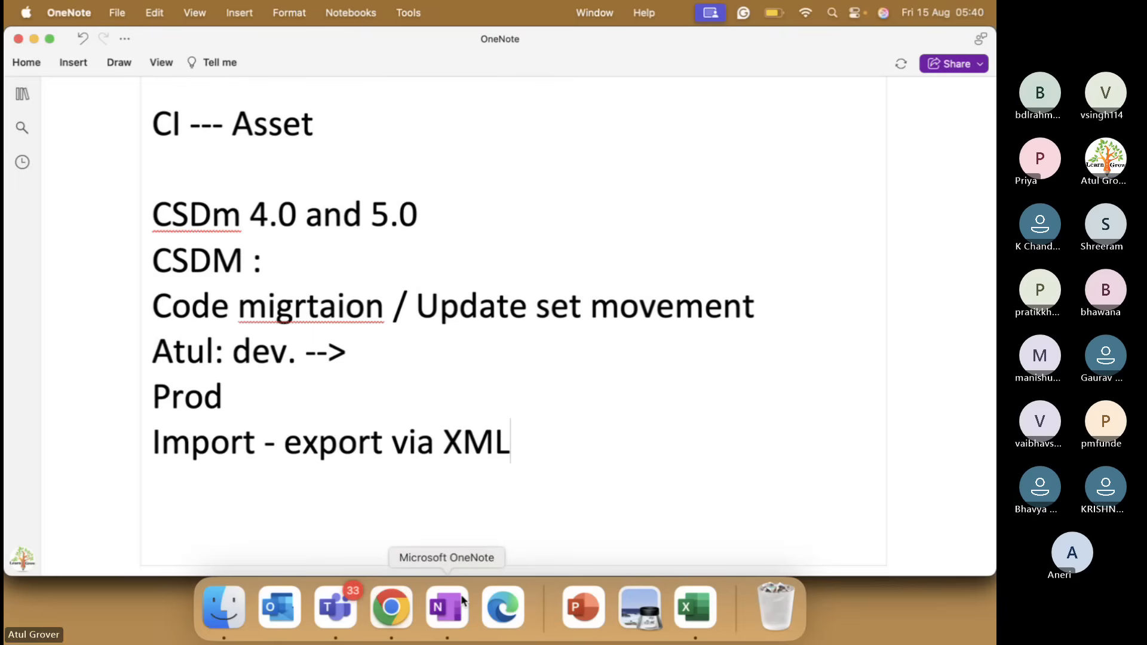
key("super+Tab")
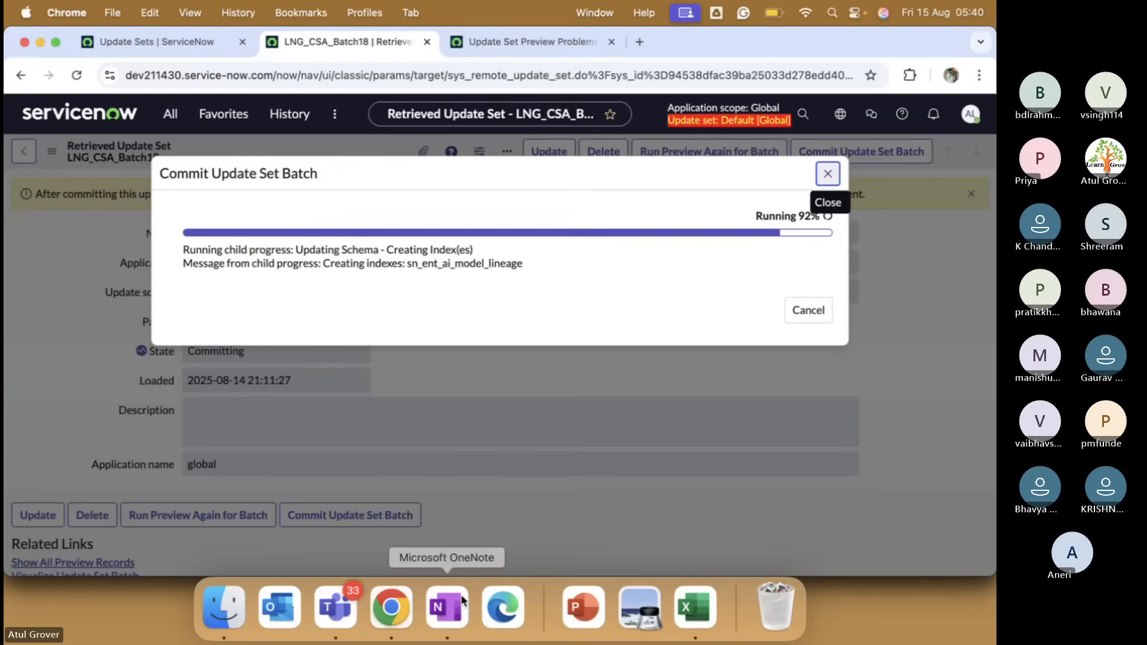
Show the source instance's Update Sets list with LNG_CSA_Batch18's 19 Complete child sets.
key("super+Tab")
key("super+Tab")
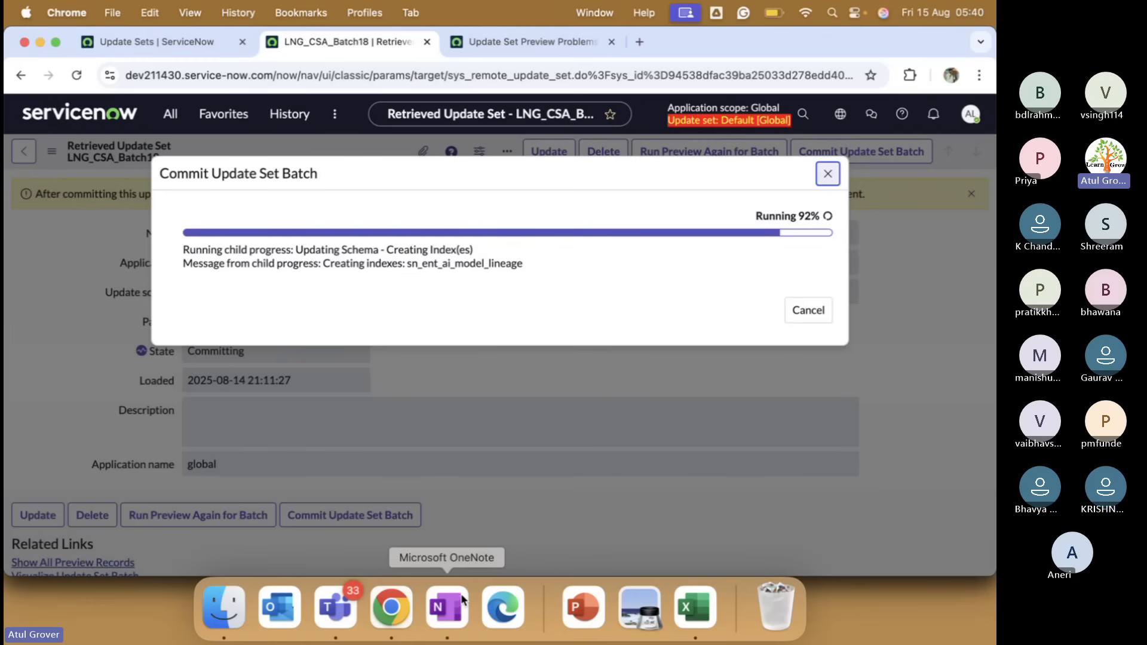
left_click(195, 42)
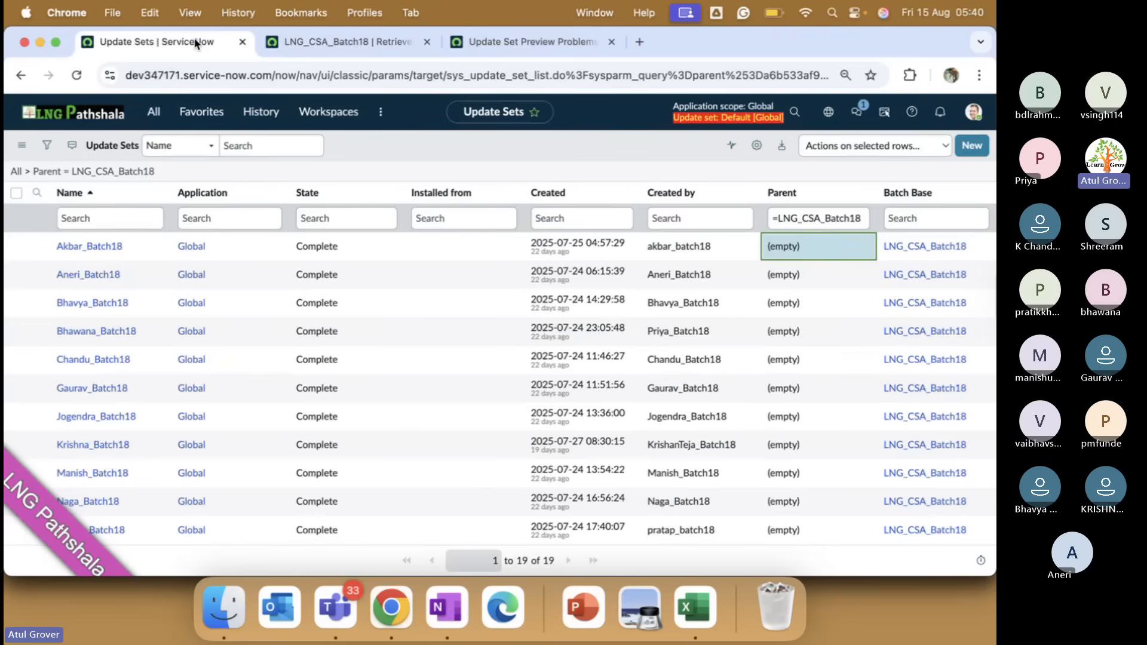
Search 'user a' to open User Administration > Users and begin filtering by User ID.
left_click(153, 111)
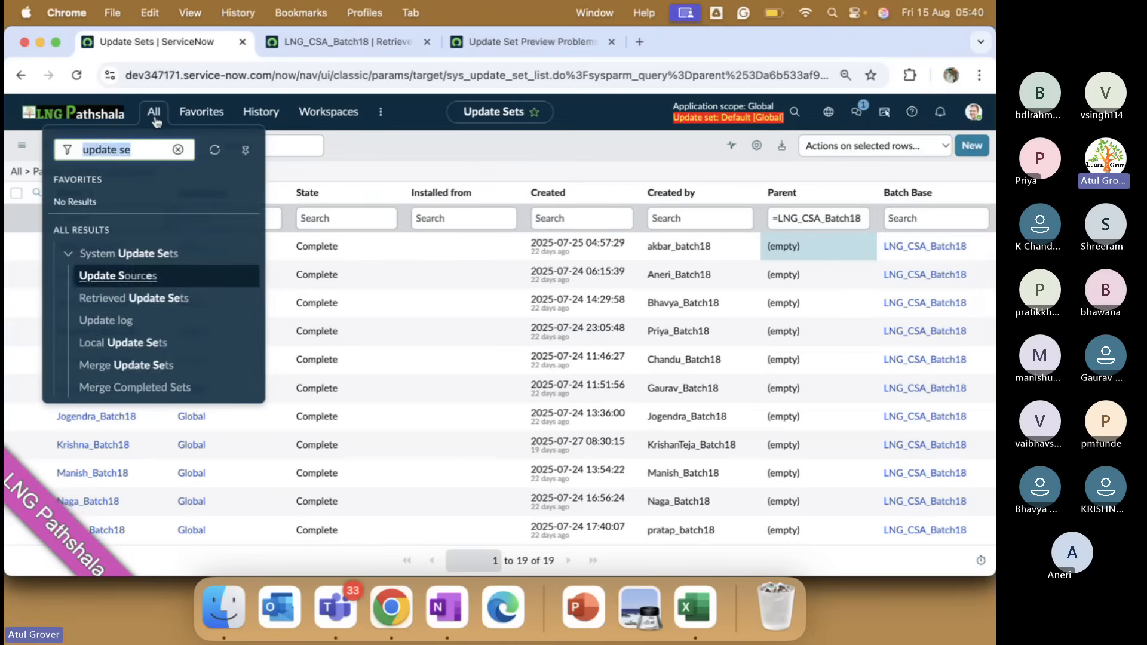
type("user a")
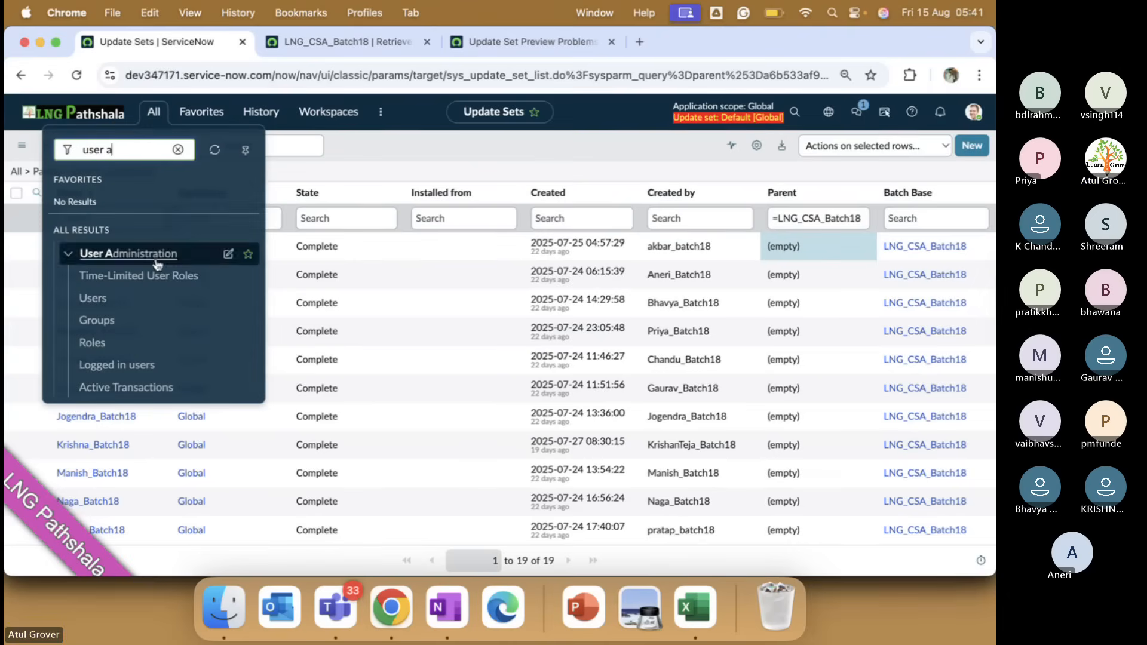
left_click(97, 296)
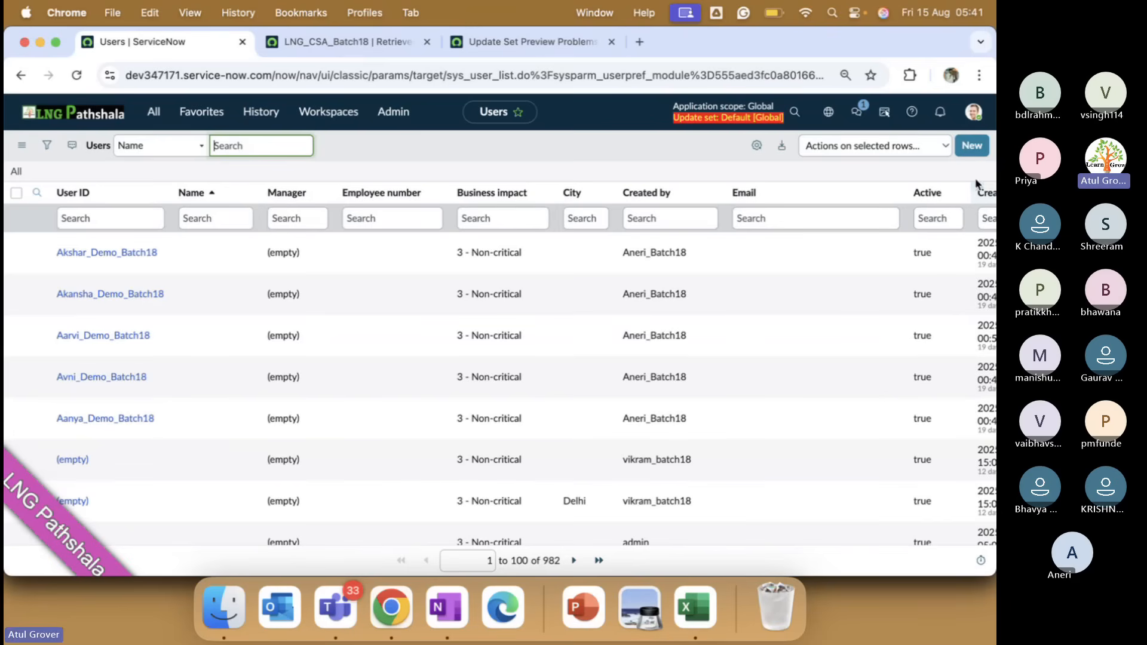
left_click(151, 222)
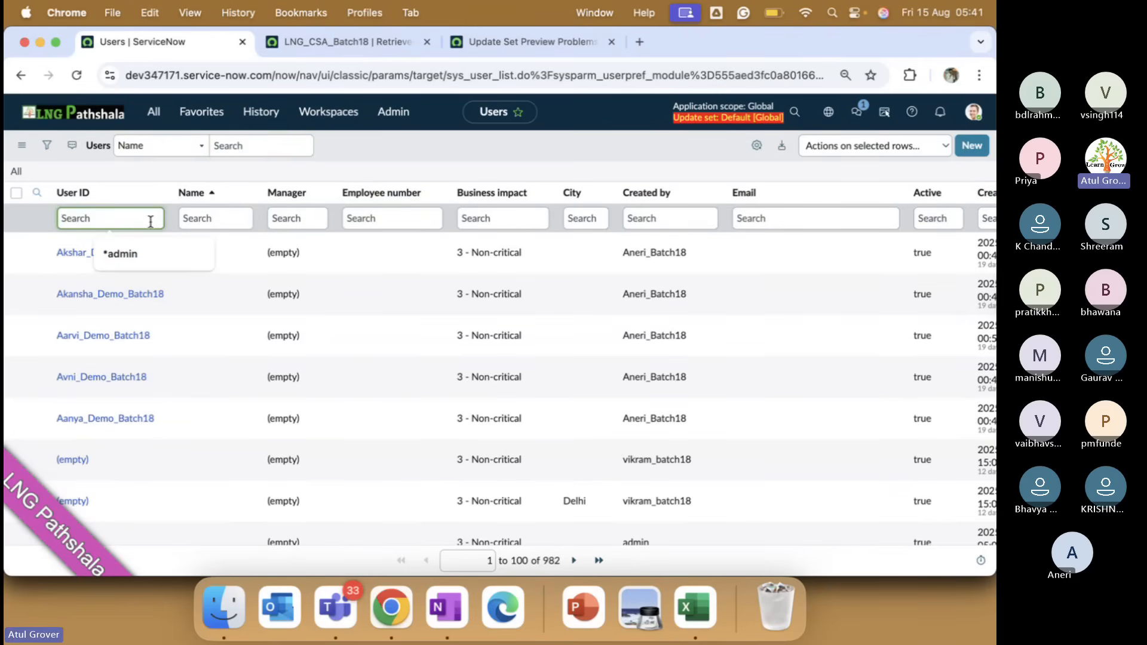
Filter the Users list to User IDs containing batch, showing 253 records.
type("*")
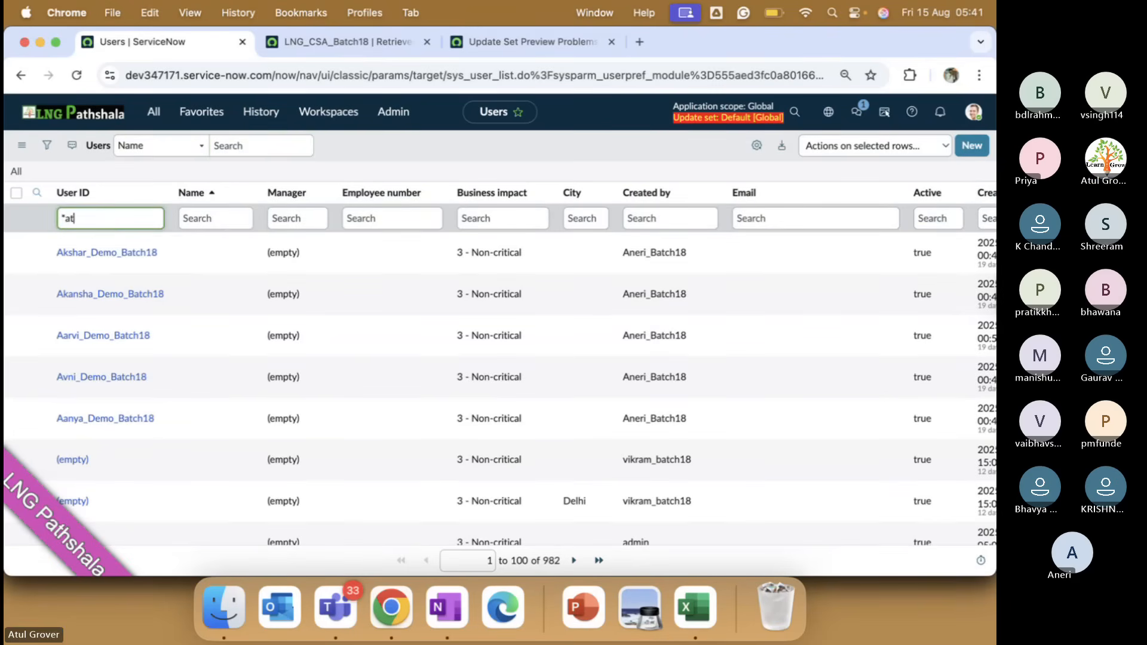
type("batch")
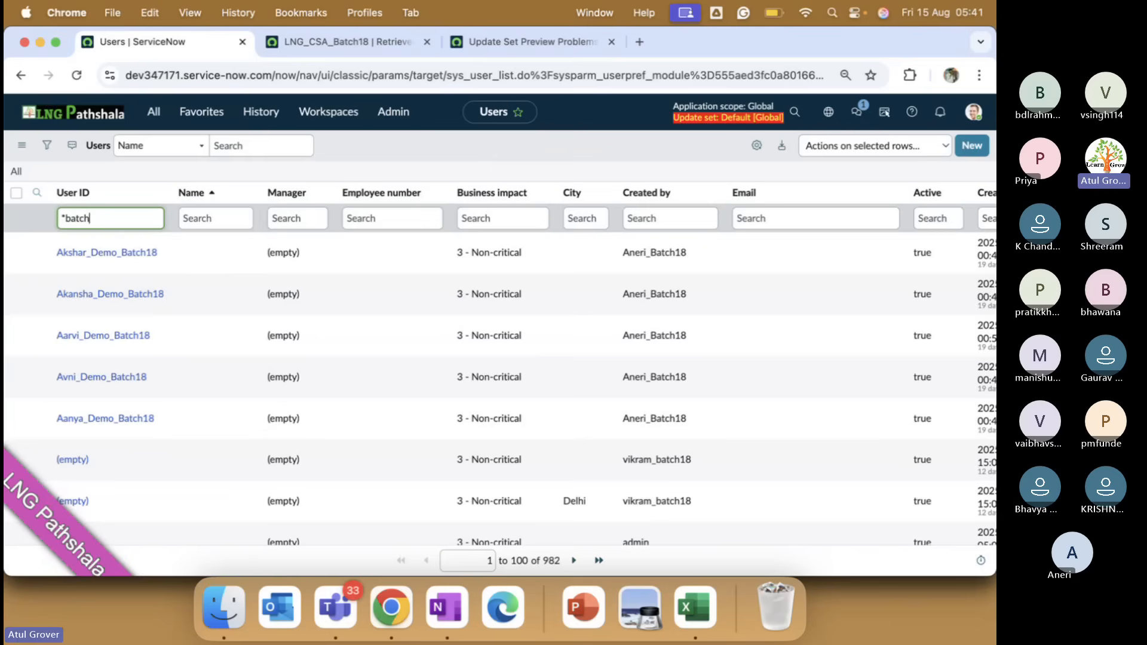
key("Return")
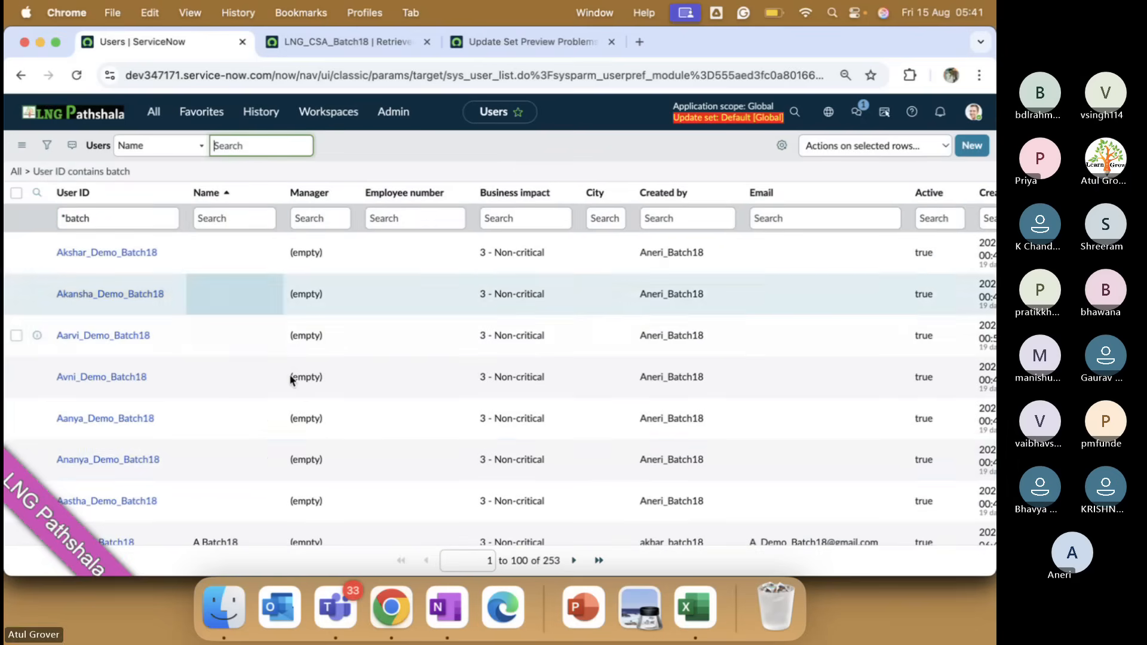
scroll(588, 456, "down", 10)
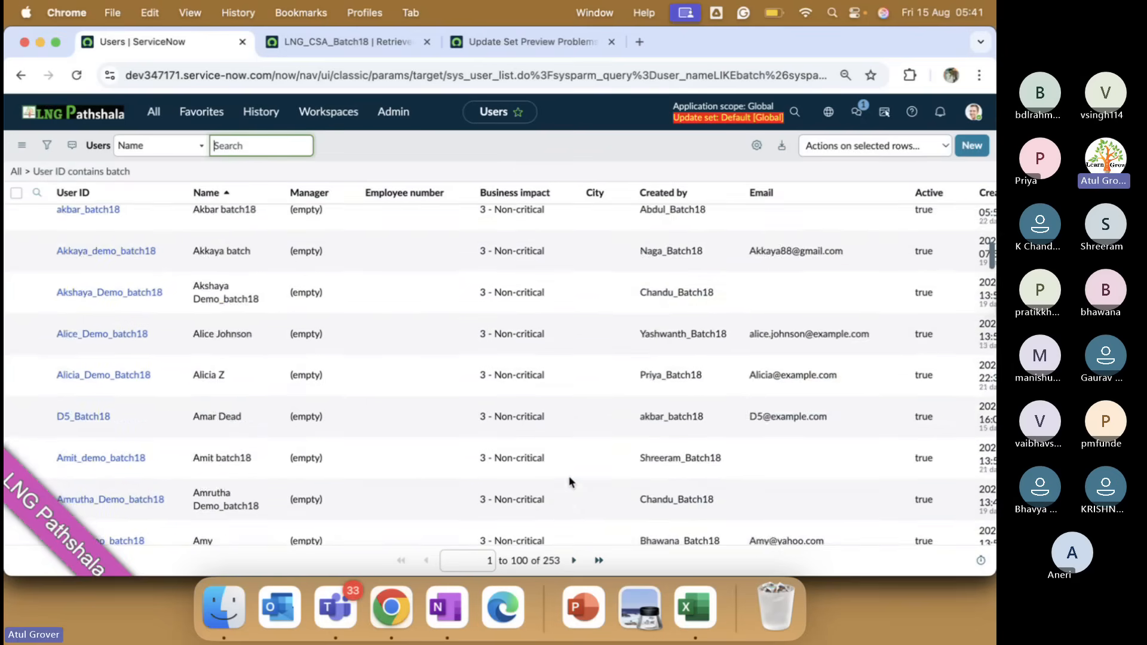
scroll(569, 482, "down", 2)
scroll(569, 482, "up", 12)
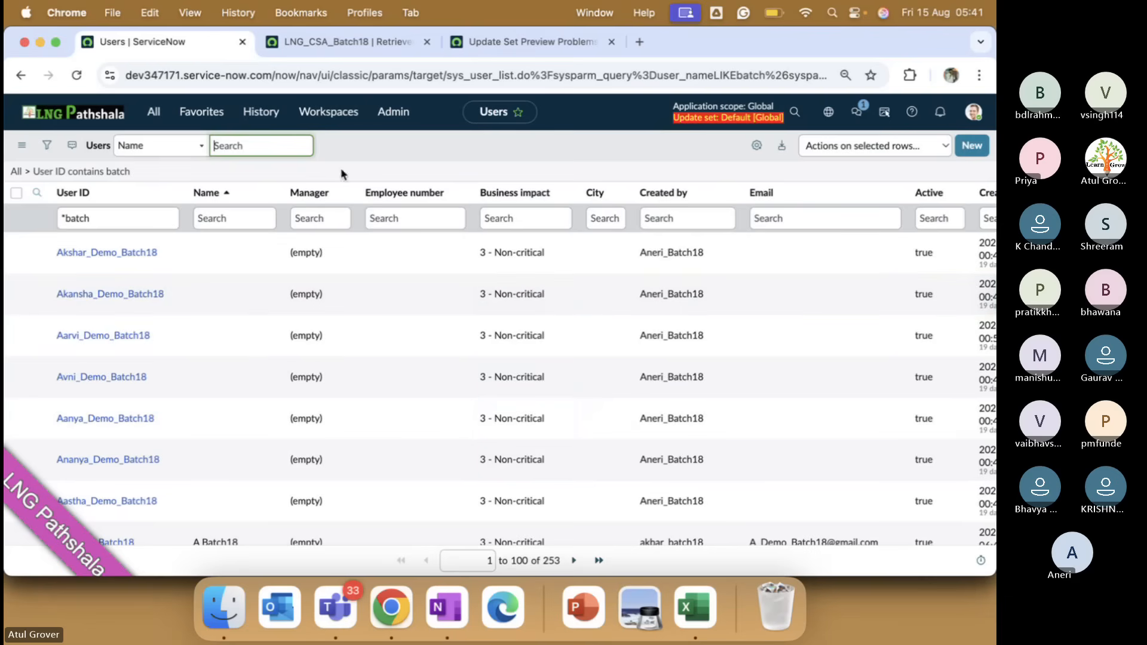
Export the filtered users as XML and download sys_user (user_nameLIKEbatch).xml.
left_click(269, 195)
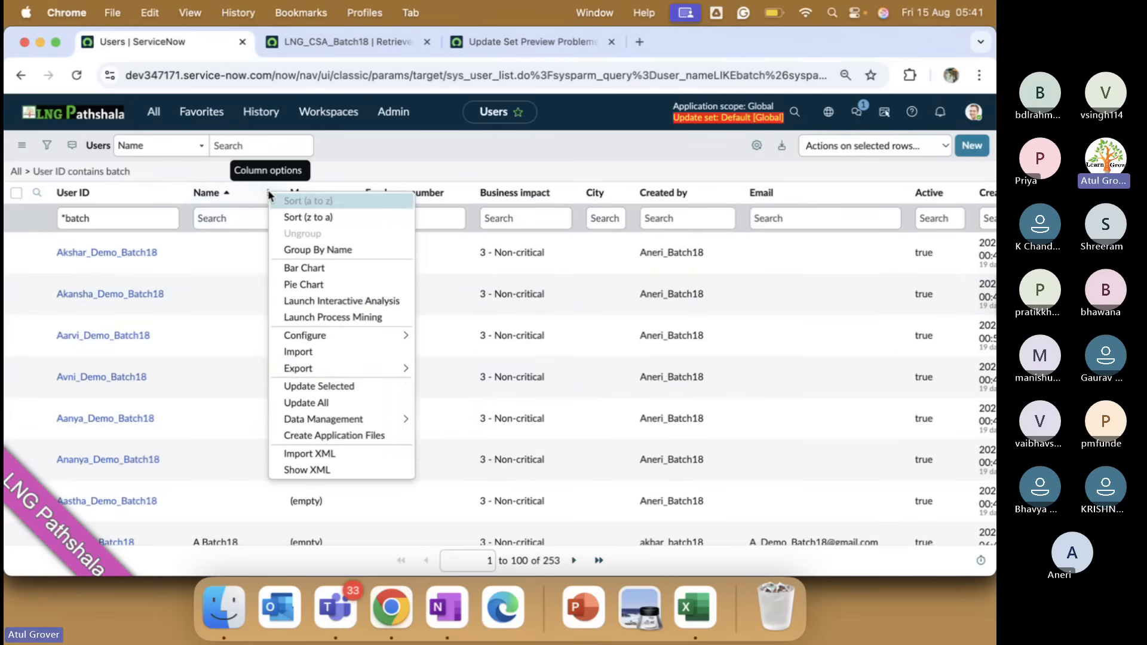
mouse_move(400, 367)
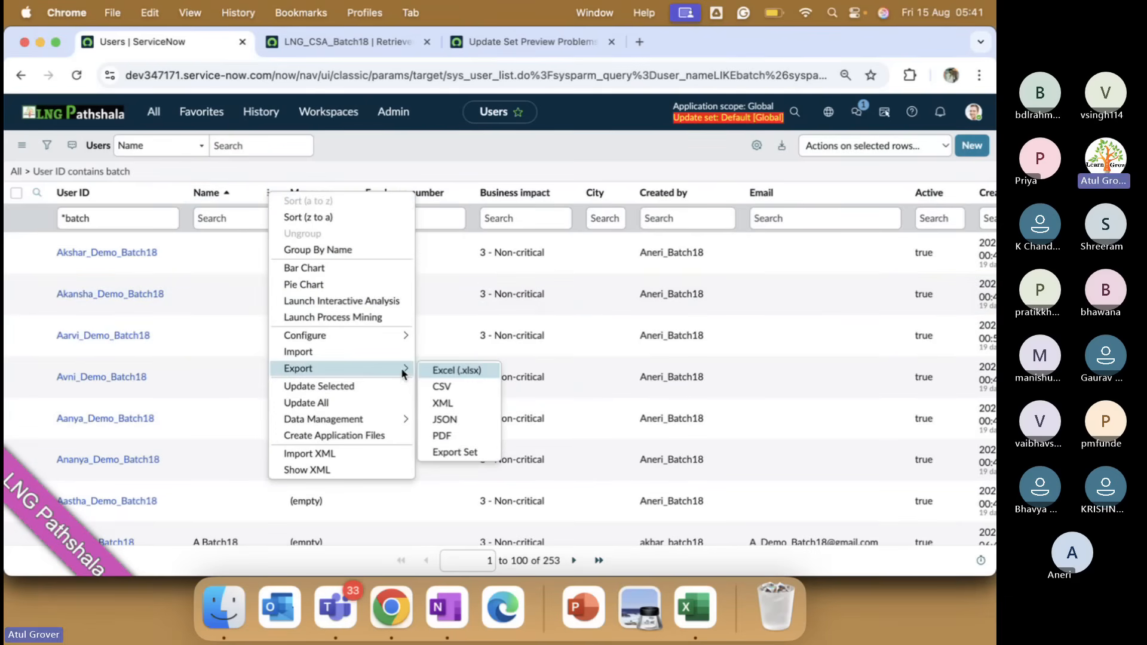
left_click(442, 403)
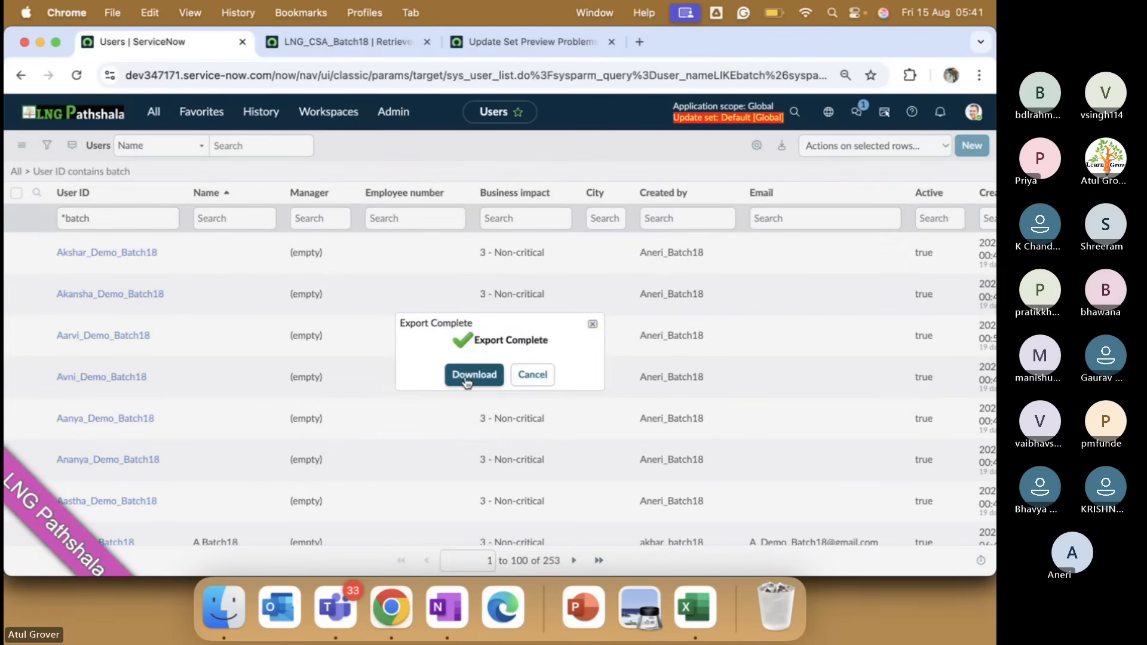
left_click(466, 378)
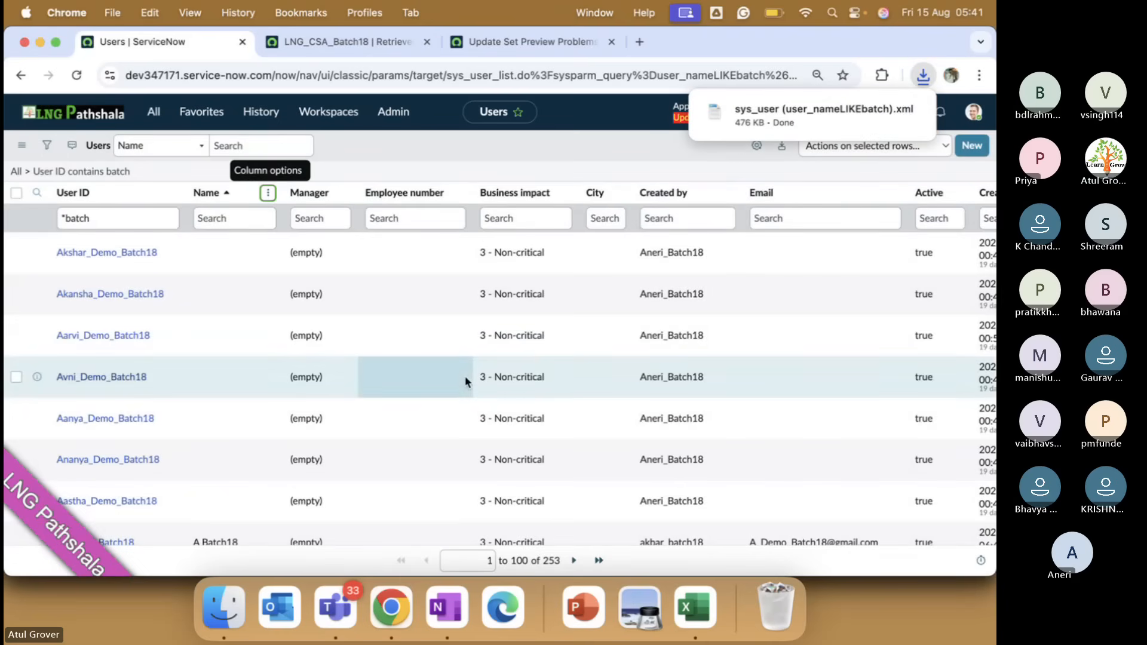
Confirm the LNG_CSA_Batch18 commit is at 92%, then reload the Update Set Preview Problems page.
left_click(351, 43)
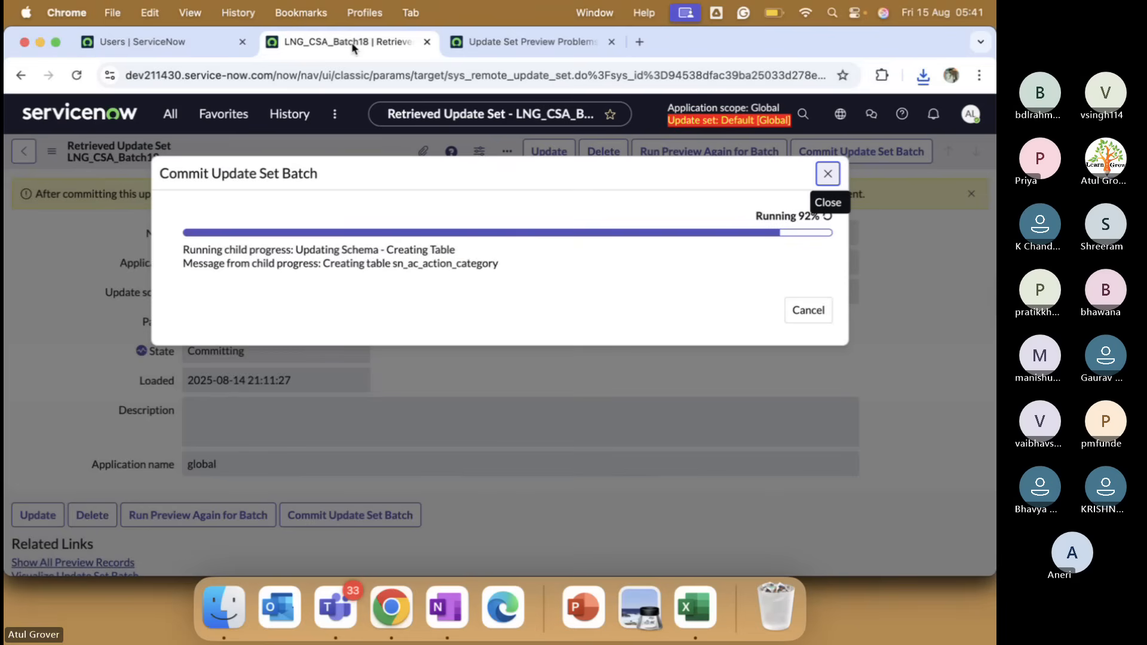
left_click(478, 42)
left_click(401, 73)
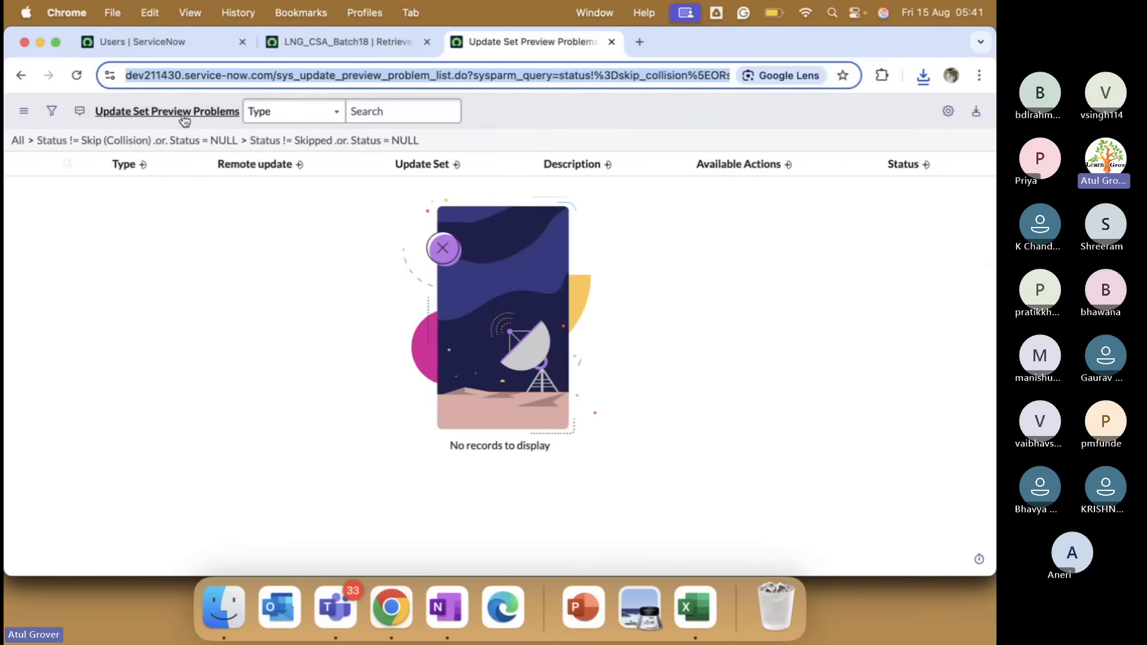
left_click(277, 76)
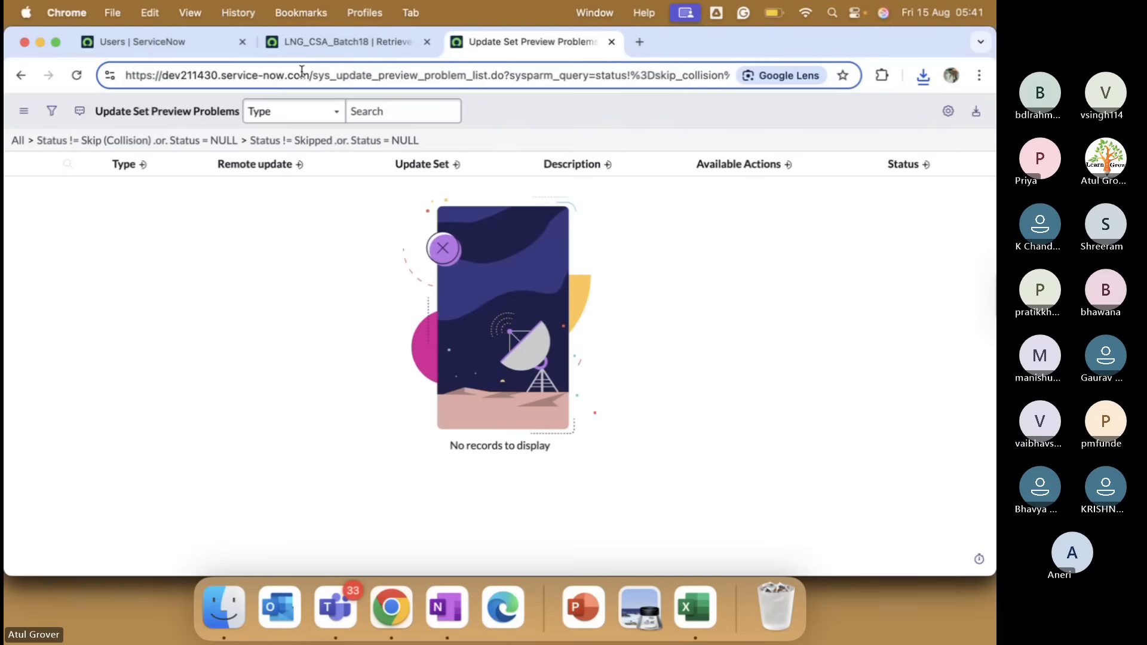
triple_click(307, 74)
key("Return")
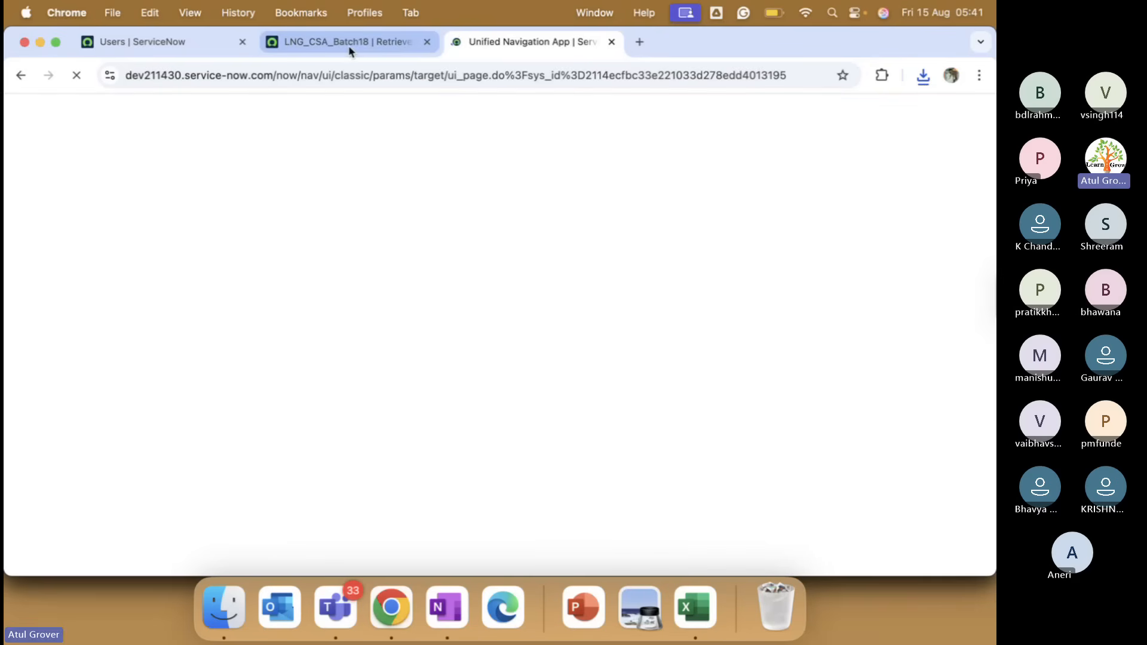
Open dev211430's Users list via User Administration and choose Import XML from the Name column menu.
left_click(351, 50)
left_click(519, 47)
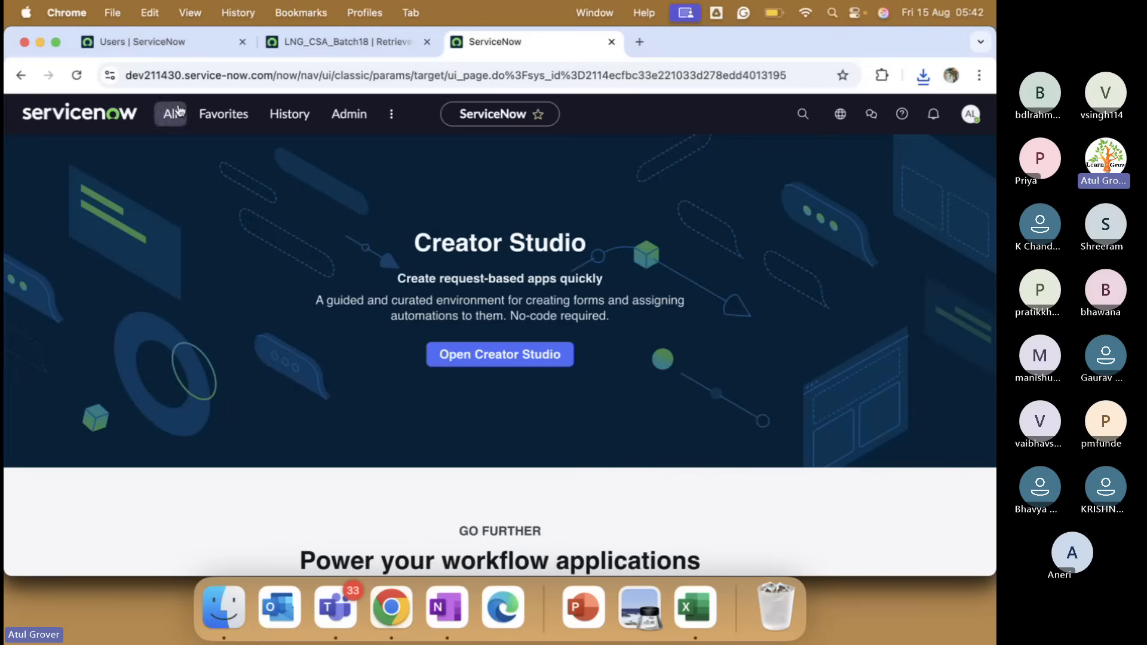
left_click(176, 113)
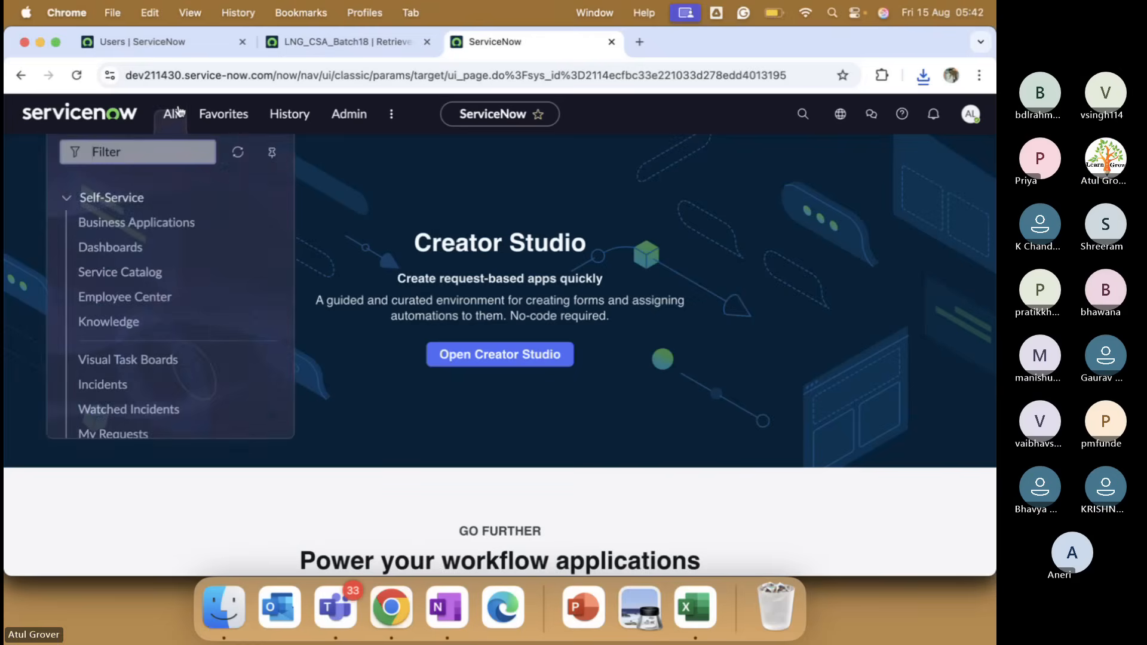
type("user a")
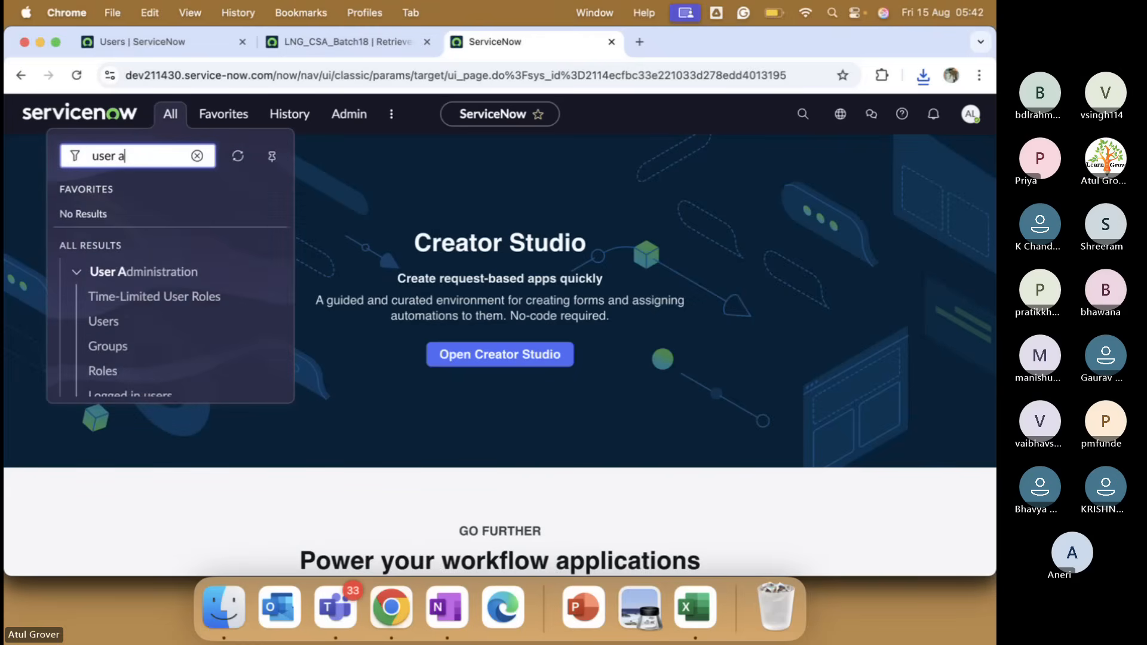
left_click(103, 321)
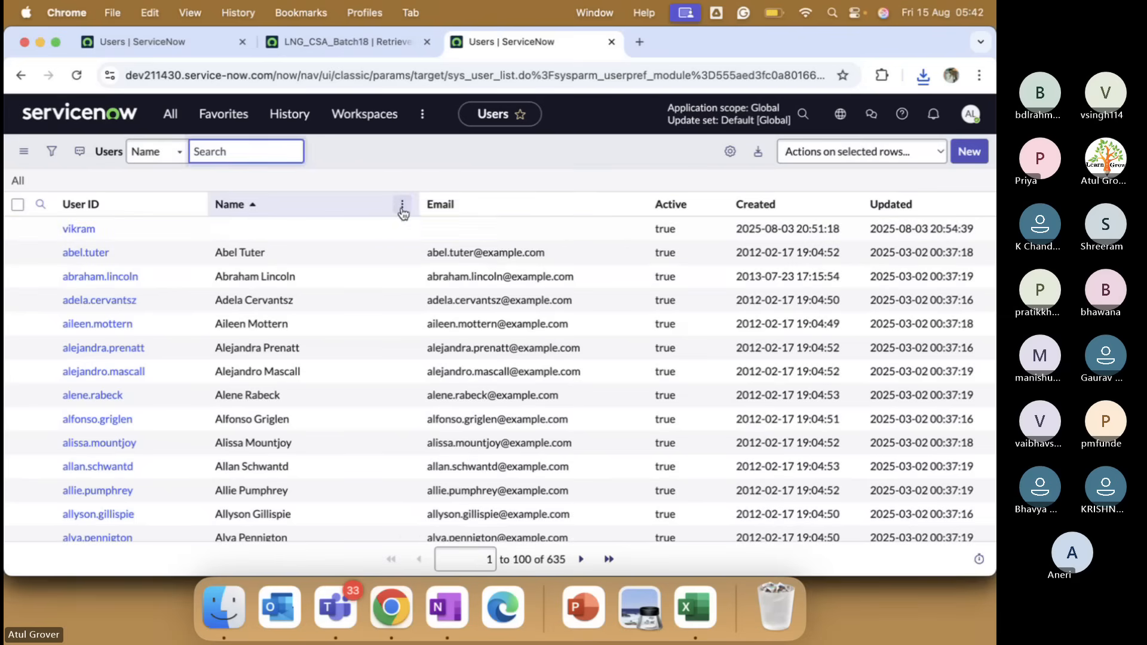
left_click(402, 206)
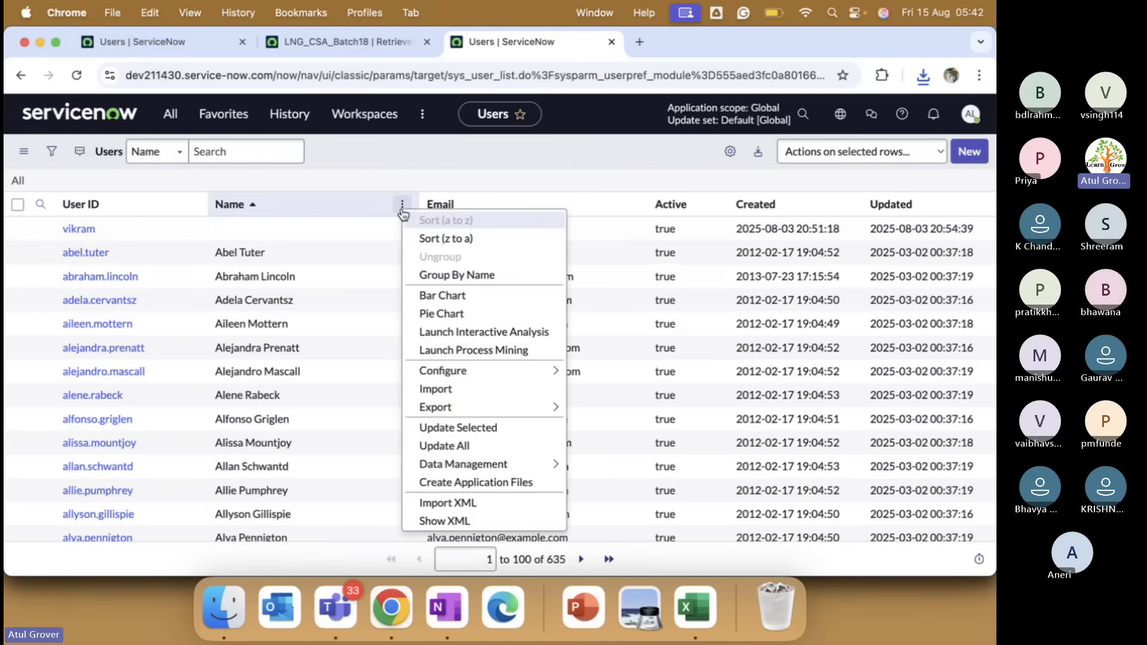
left_click(463, 506)
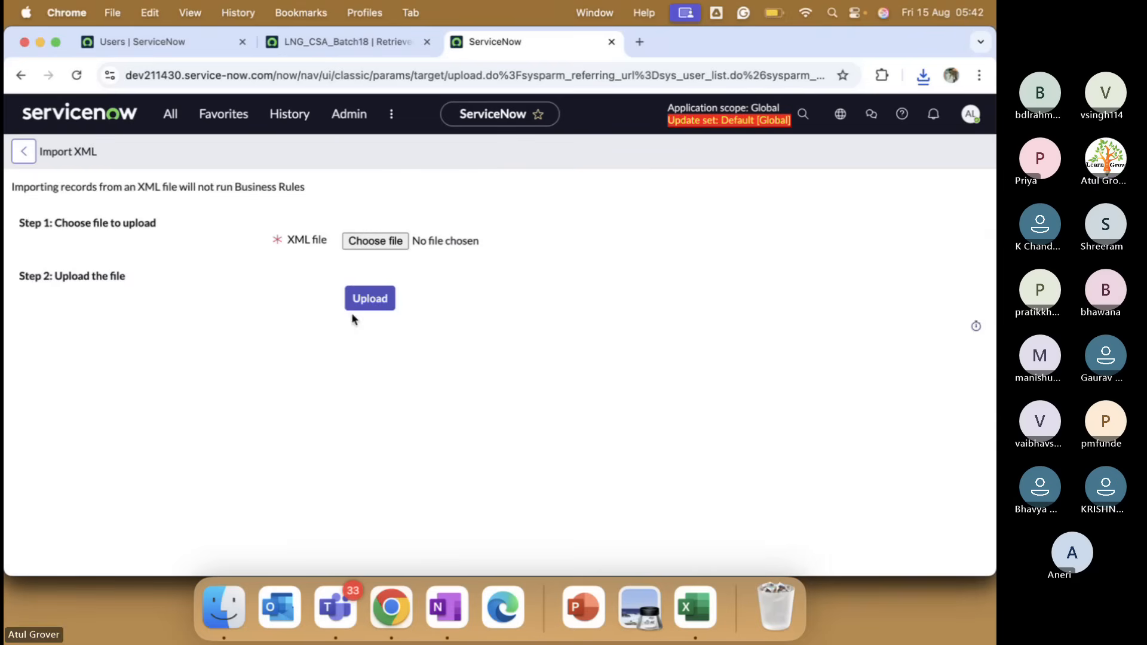
Upload sys_user (user_nameLIKEbatch).xml, raising the target Users list from 635 to 888 records.
left_click(379, 240)
left_click(400, 197)
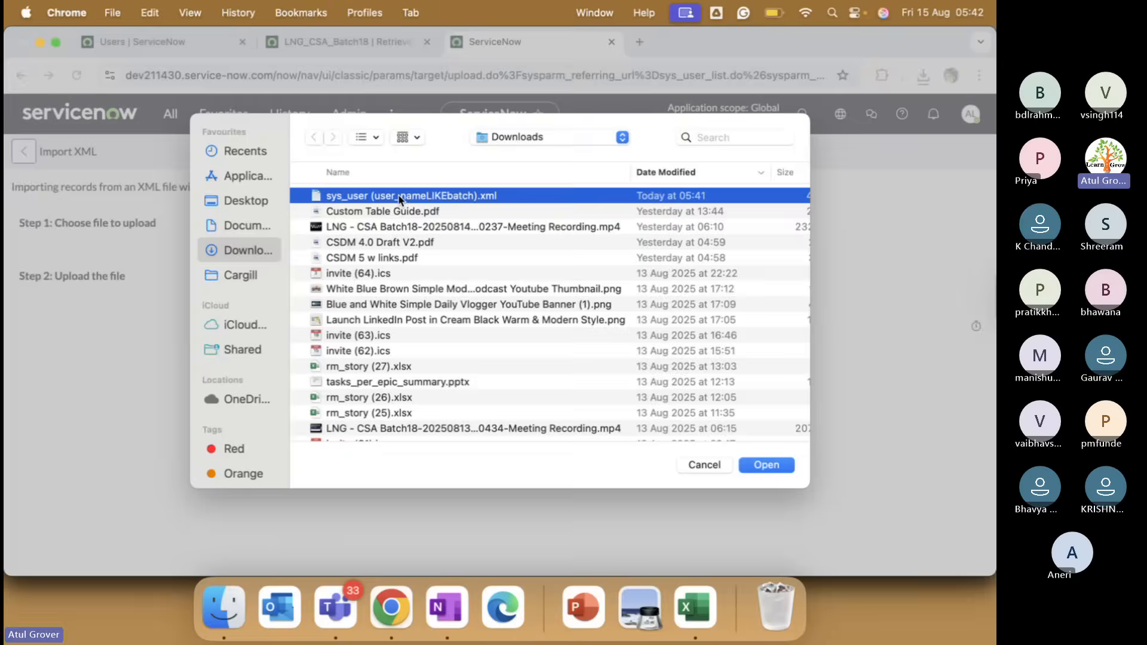
double_click(400, 198)
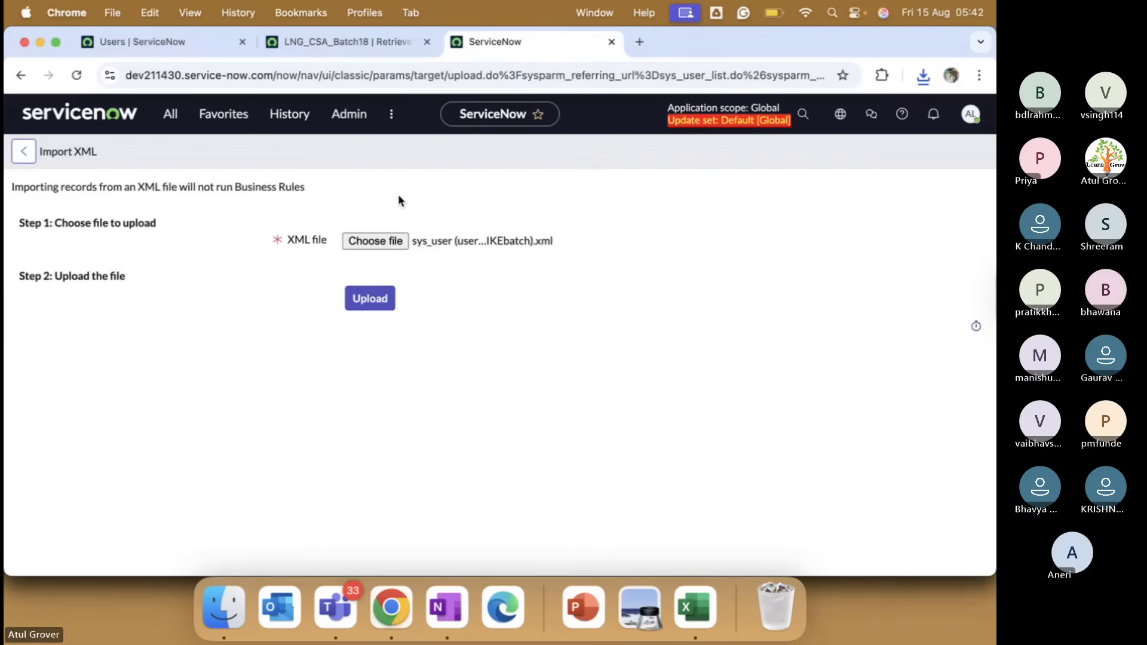
left_click(372, 303)
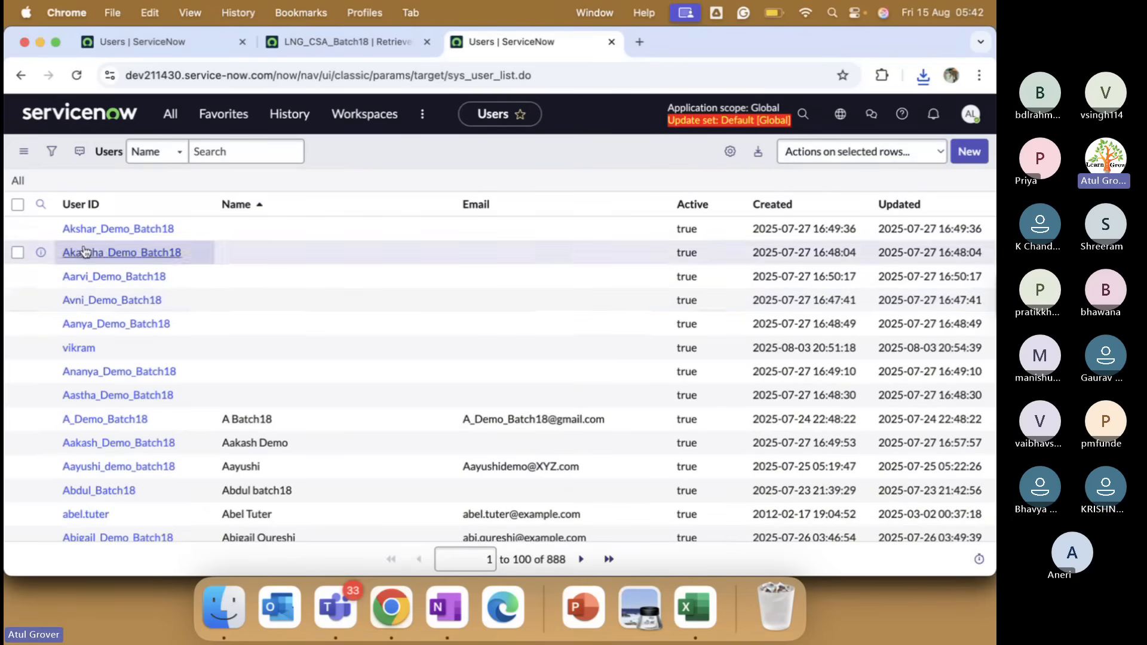
Filter the target Users list to User ID *batch (253 records) and confirm the commit sits at 92%.
left_click(197, 204)
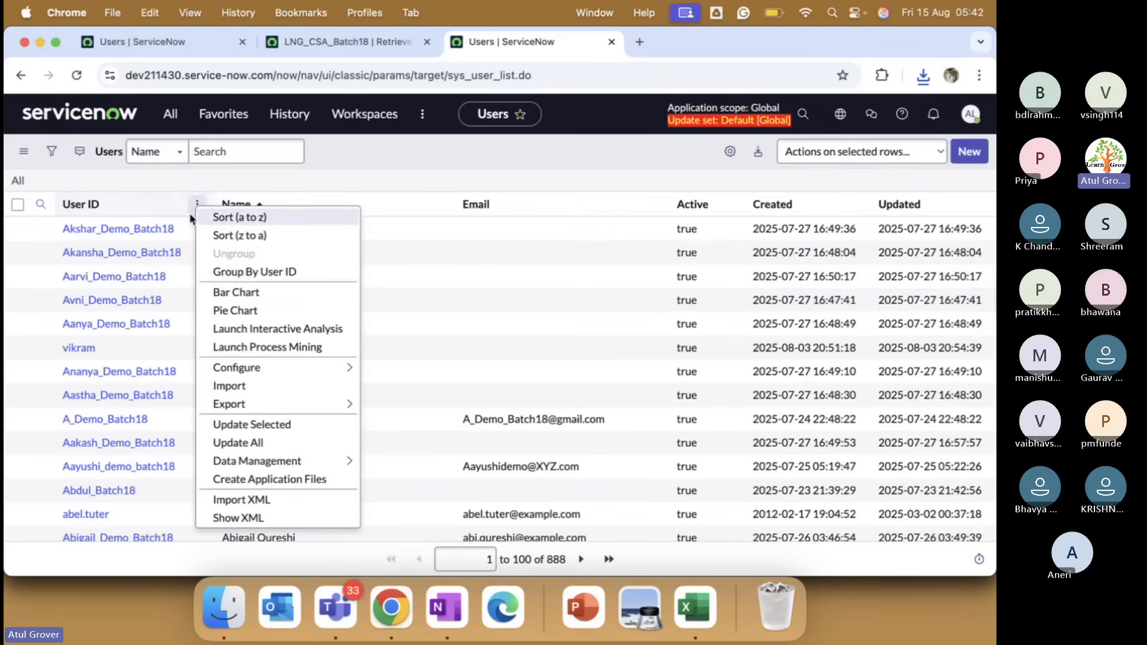
left_click(40, 205)
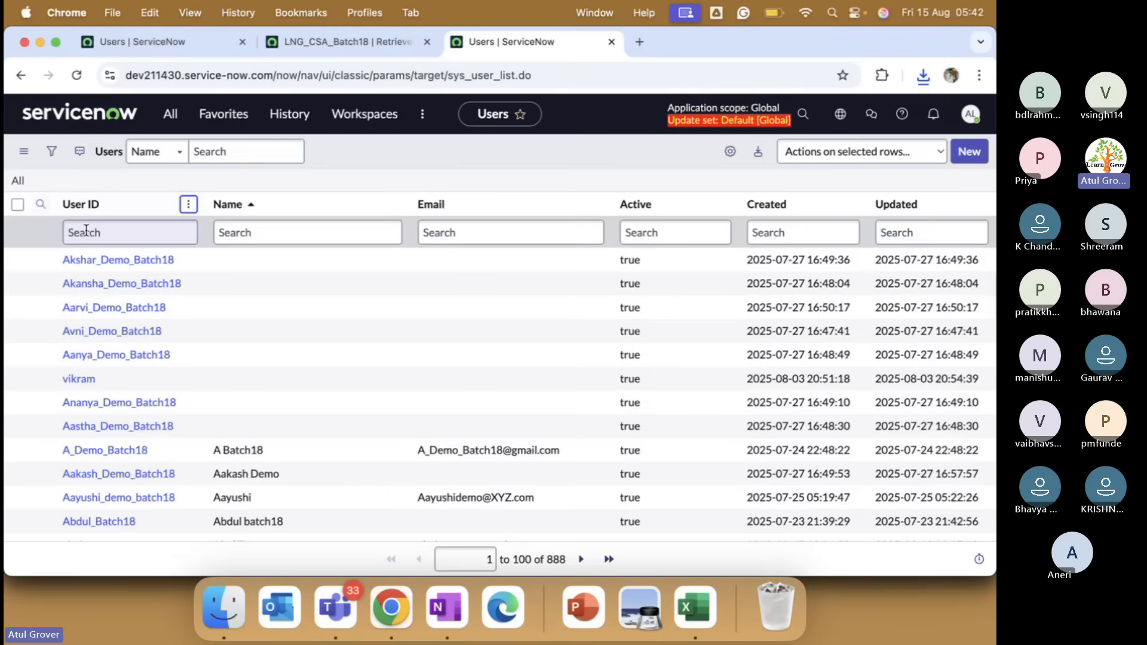
left_click(85, 232)
type("*")
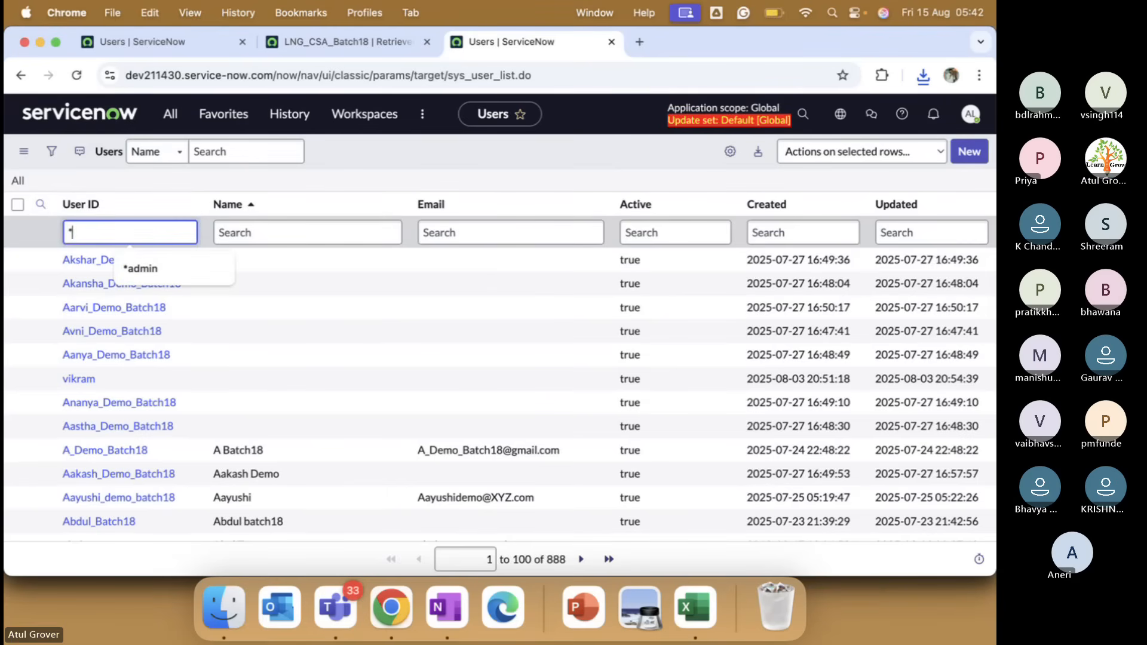
type("batch")
key("Return")
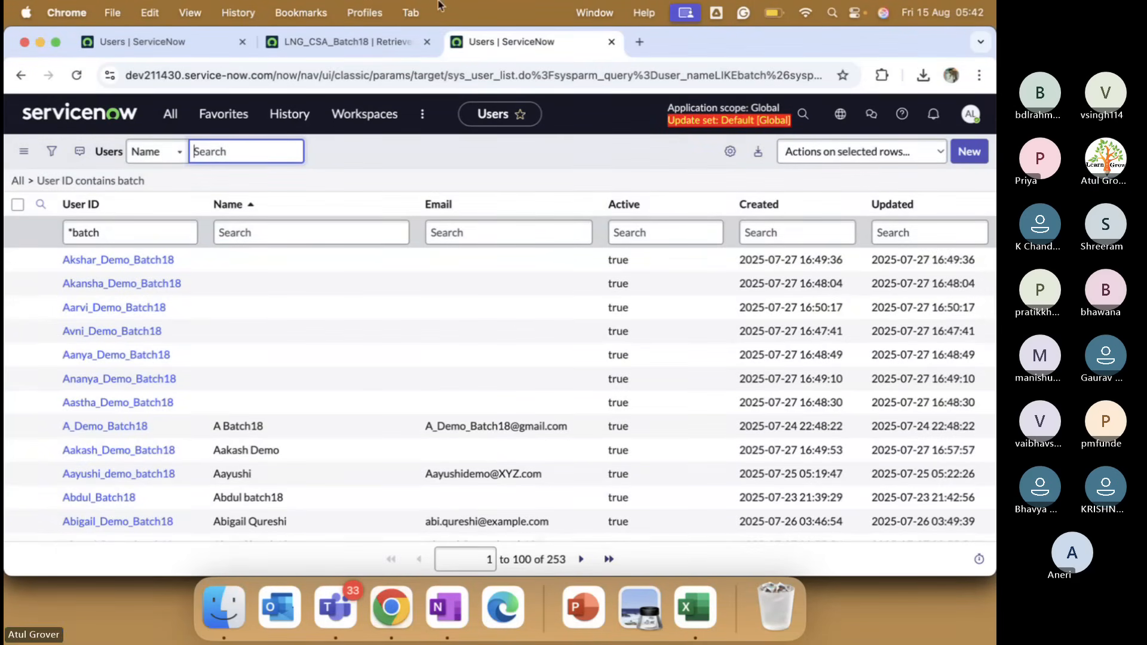
left_click(354, 49)
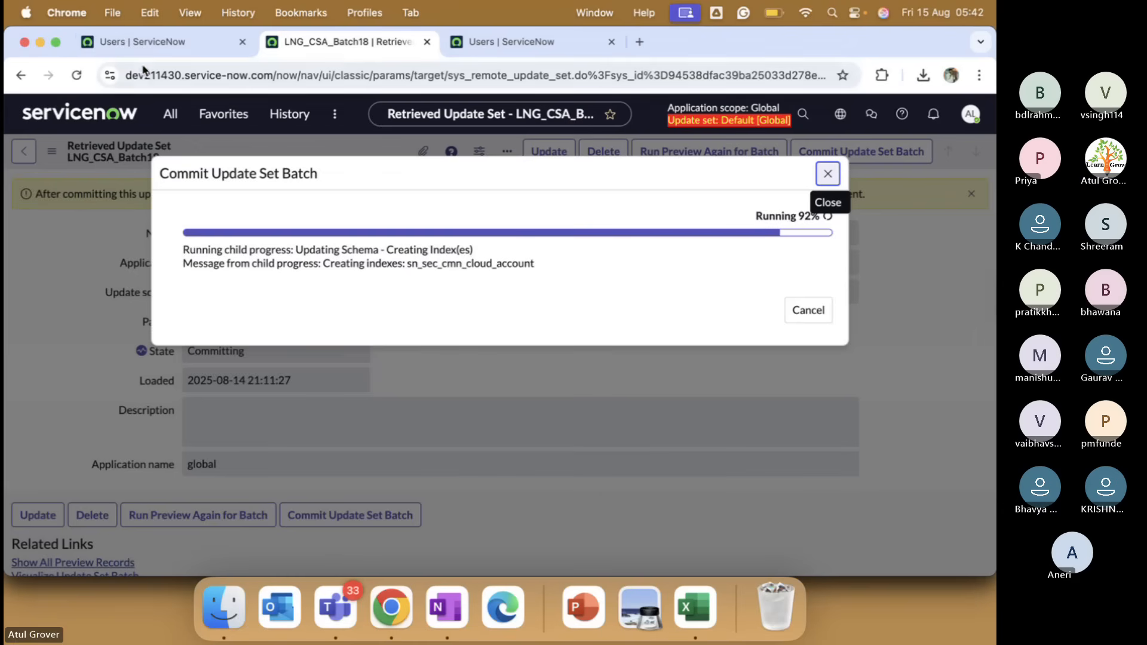
On the LNG Pathshala instance, create and save user LNG_Test_Together and copy its User ID.
left_click(166, 48)
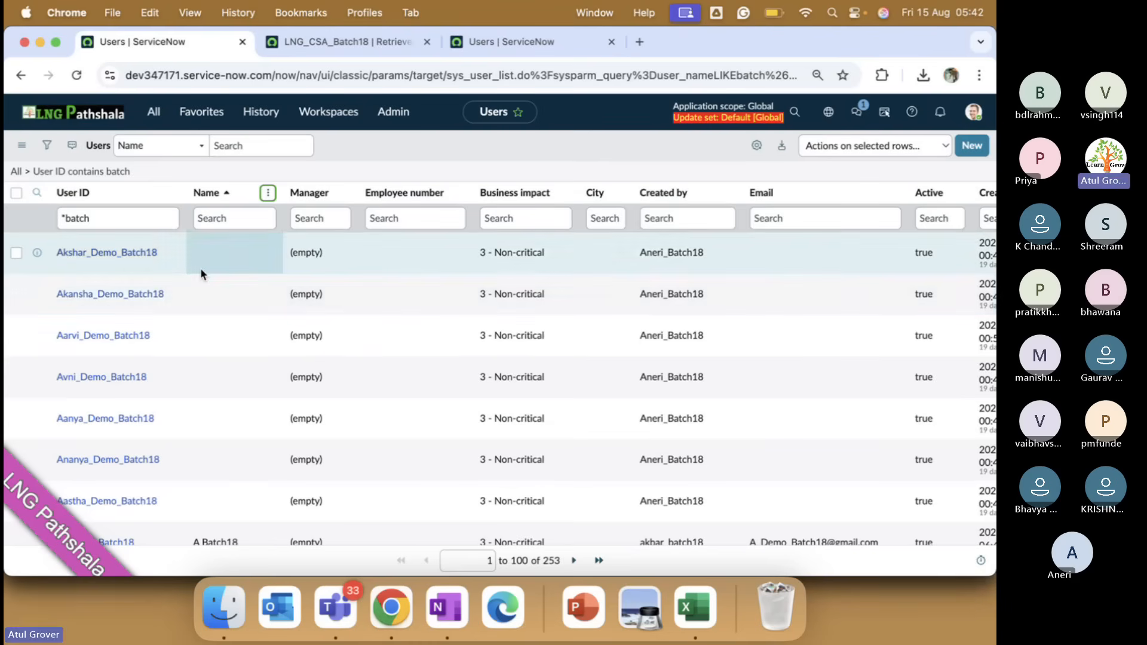
left_click(974, 145)
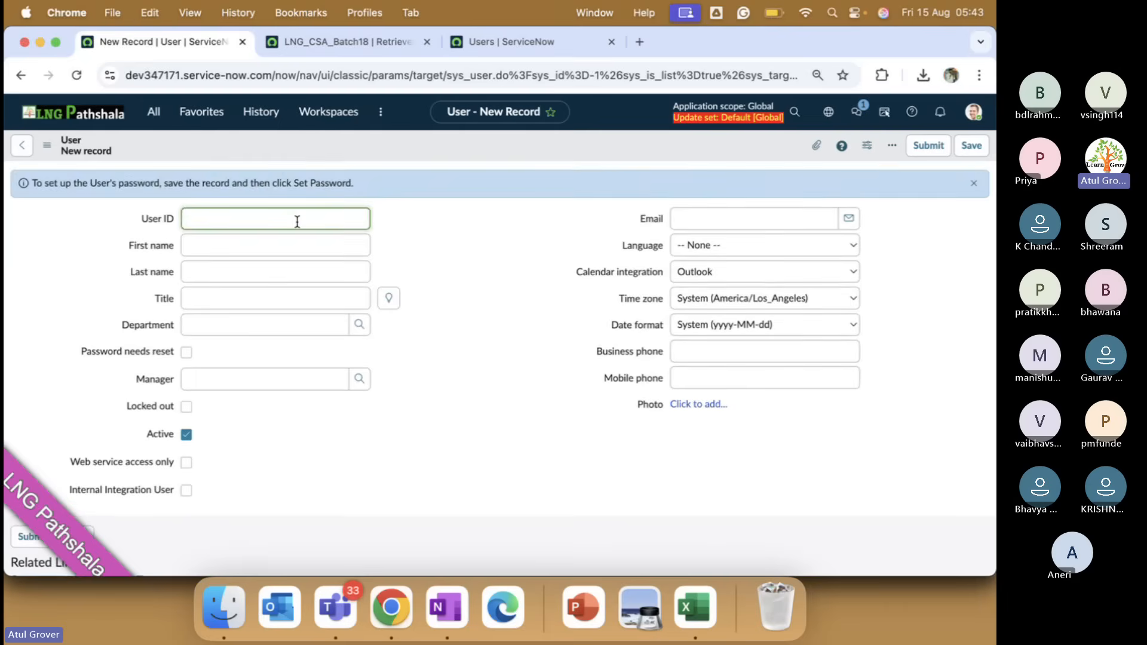
type("LNG Te")
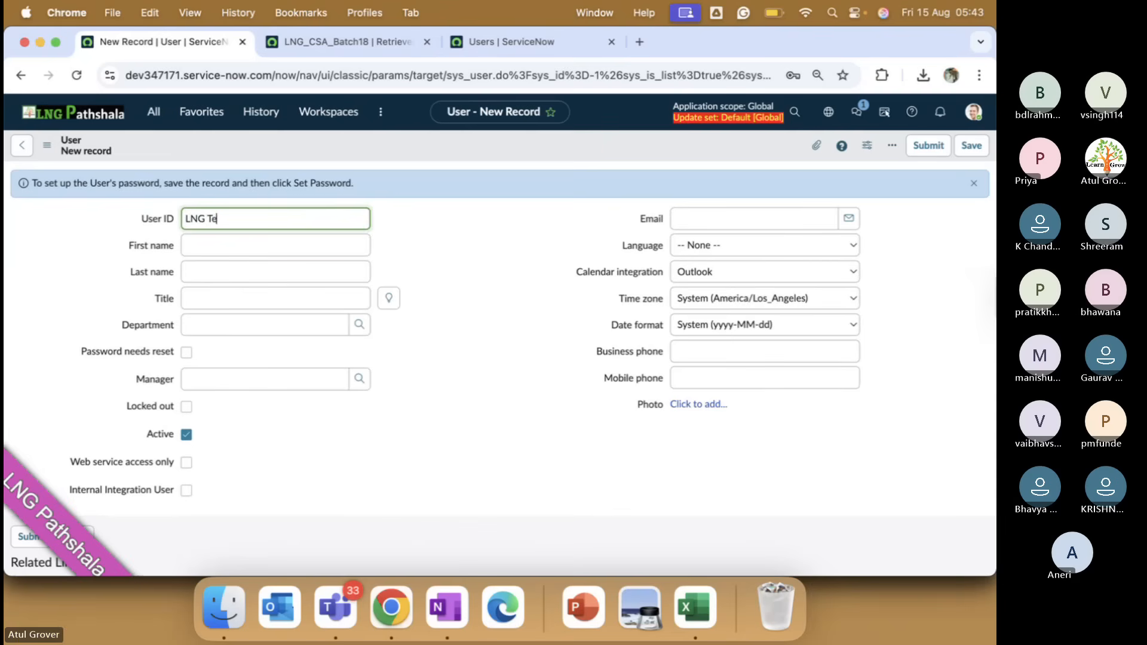
key("BackSpace")
key("BackSpace")
key("BackSpace")
type("_Tes")
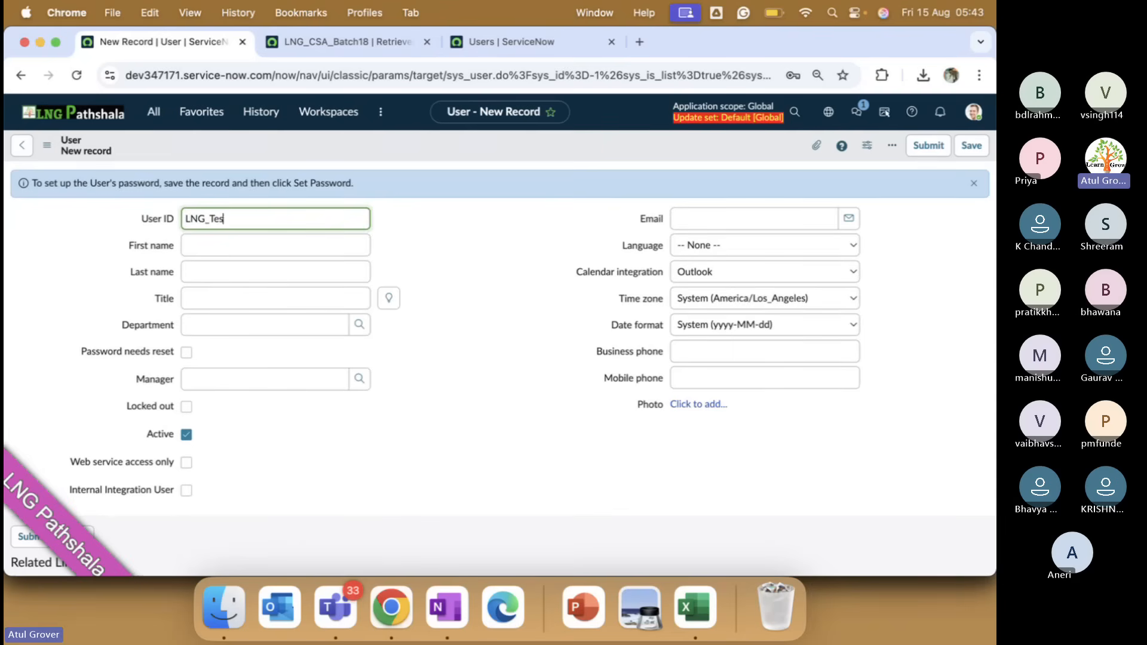
type("t_T")
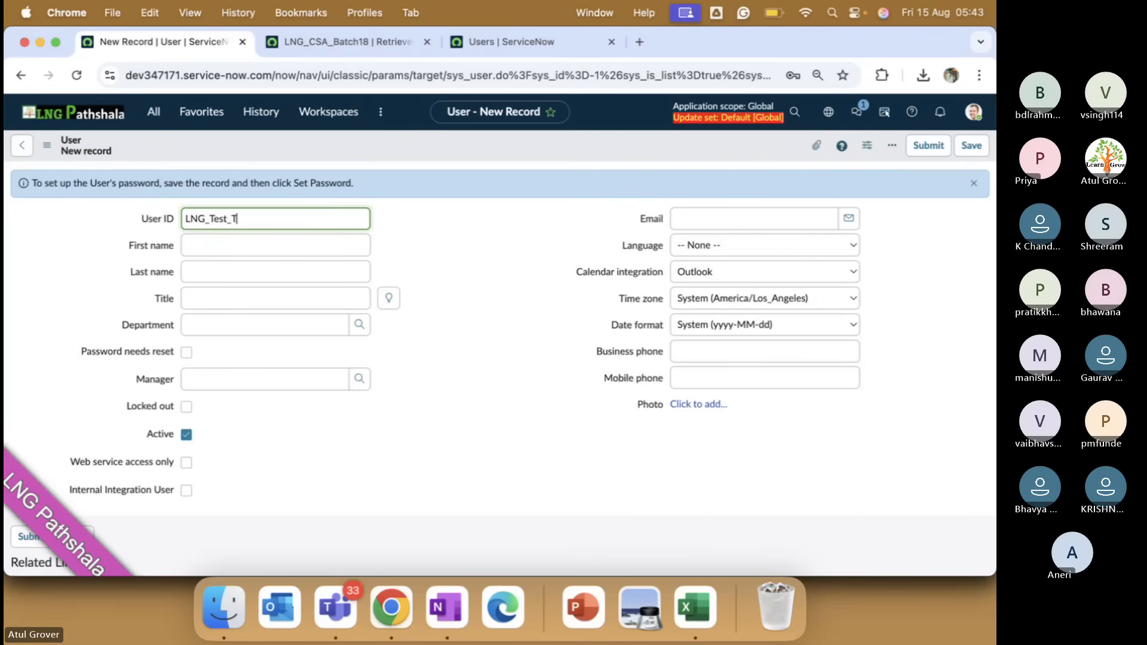
type("ogether")
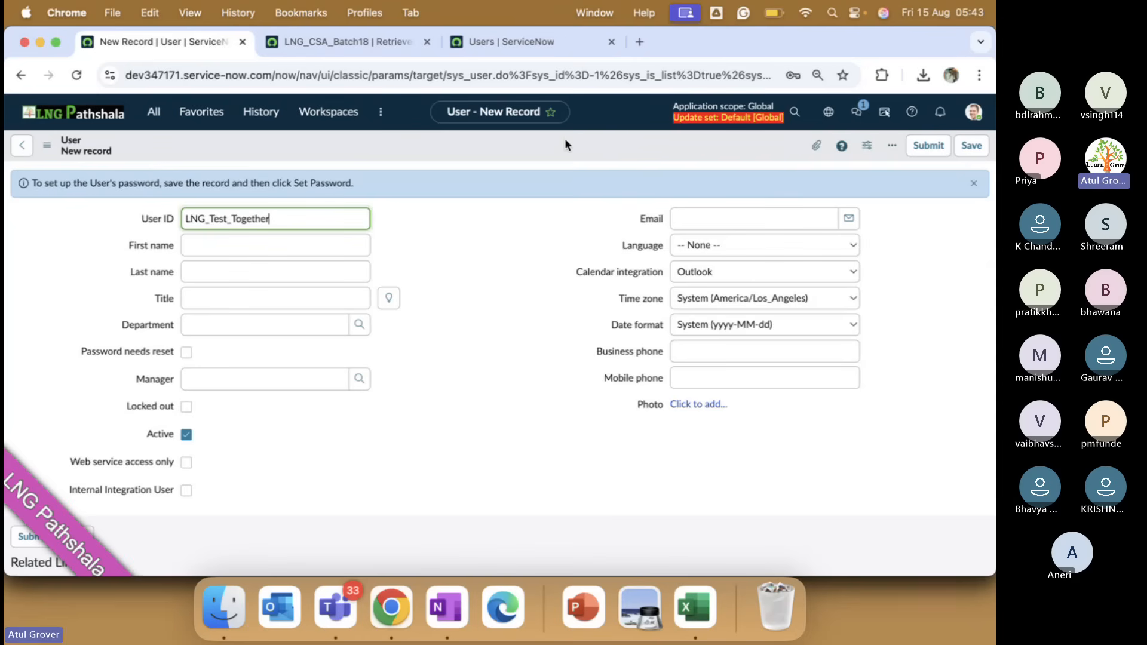
left_click(971, 146)
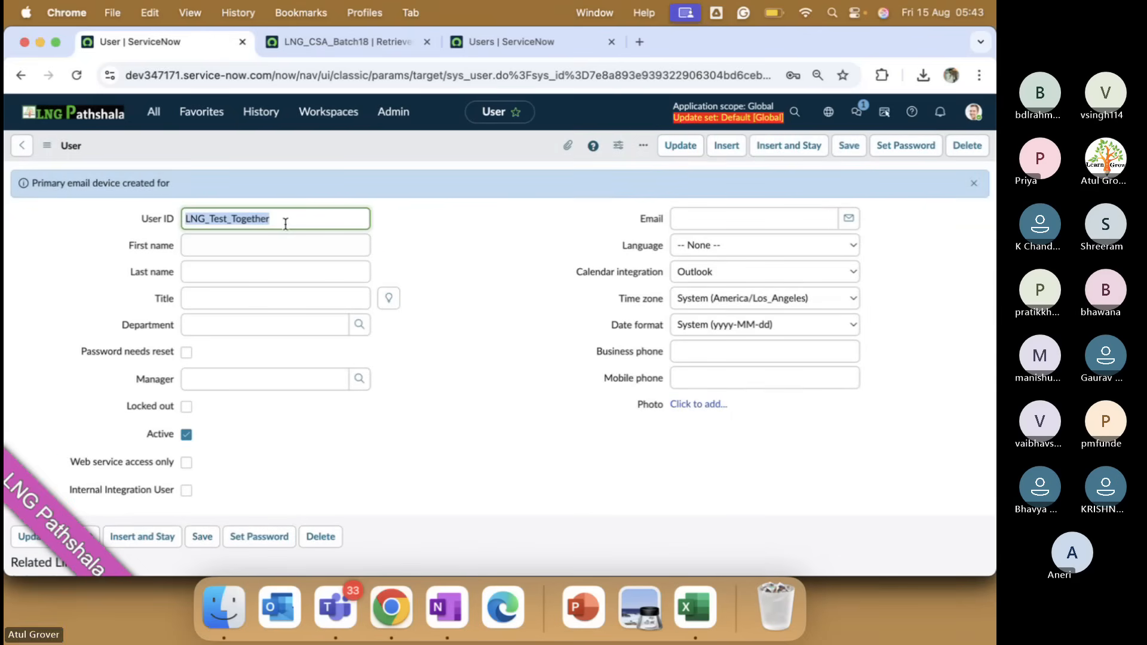
double_click(285, 223)
key("super+c")
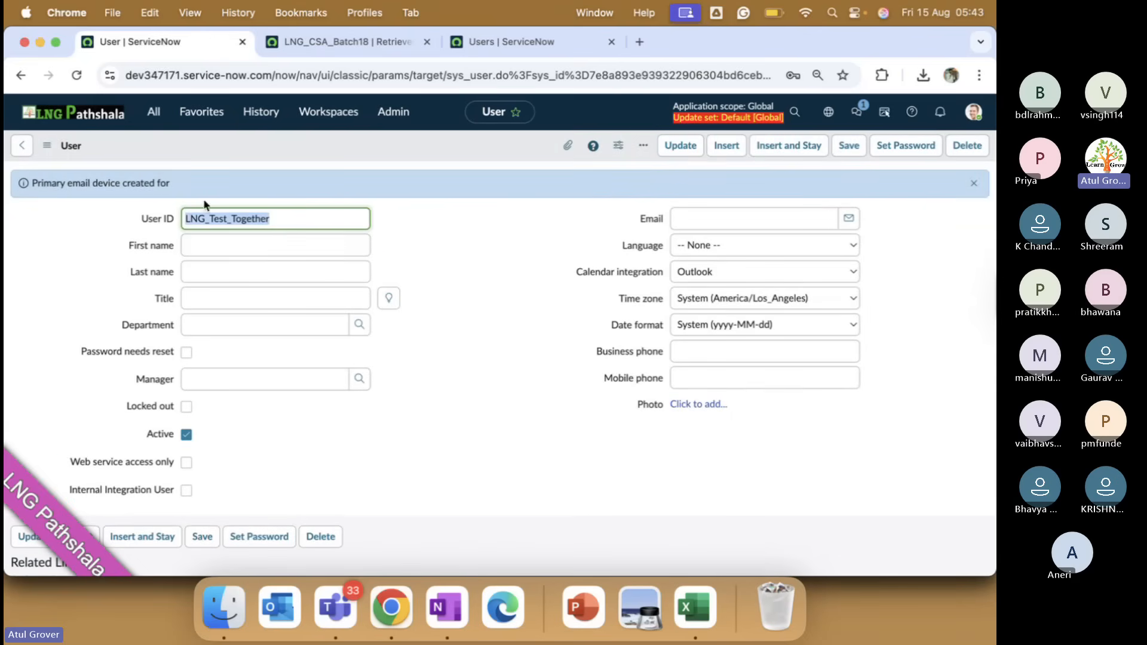
left_click(369, 40)
left_click(531, 41)
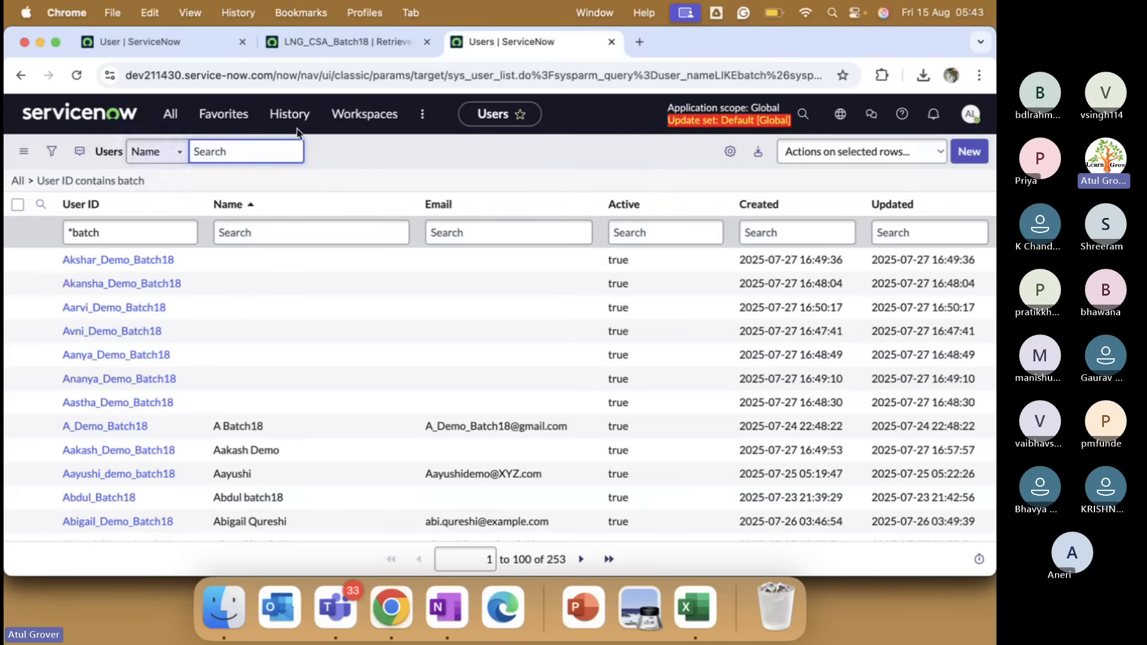
Create and save a new dev211430 user with the pasted User ID LNG_Test_Together.
left_click(969, 151)
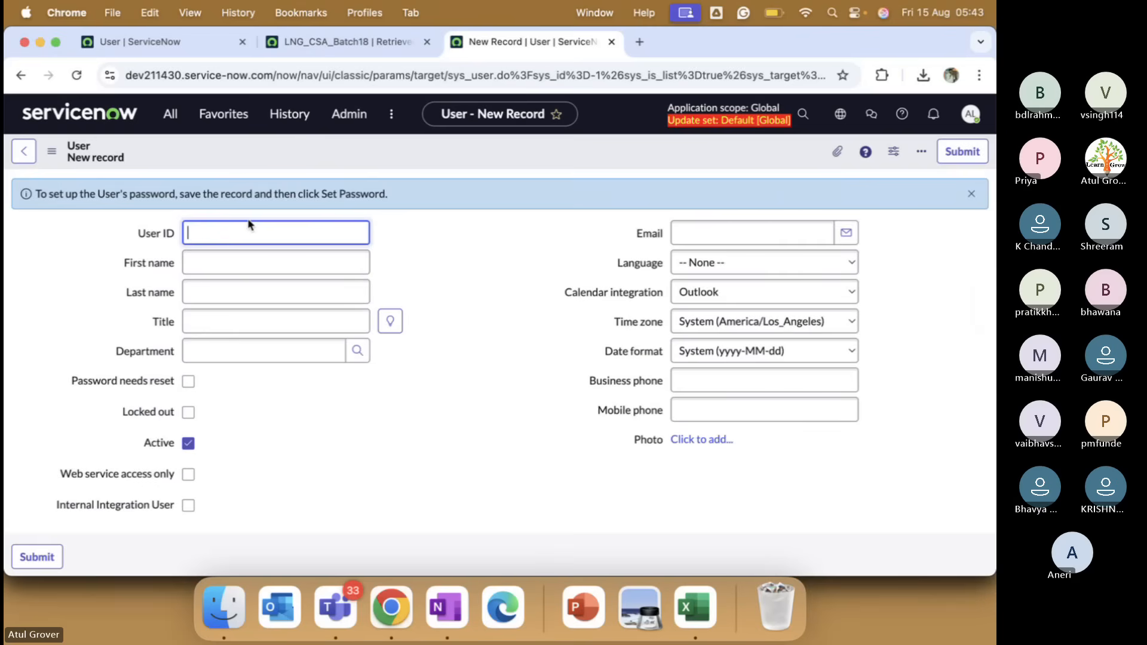
key("super+v")
right_click(671, 142)
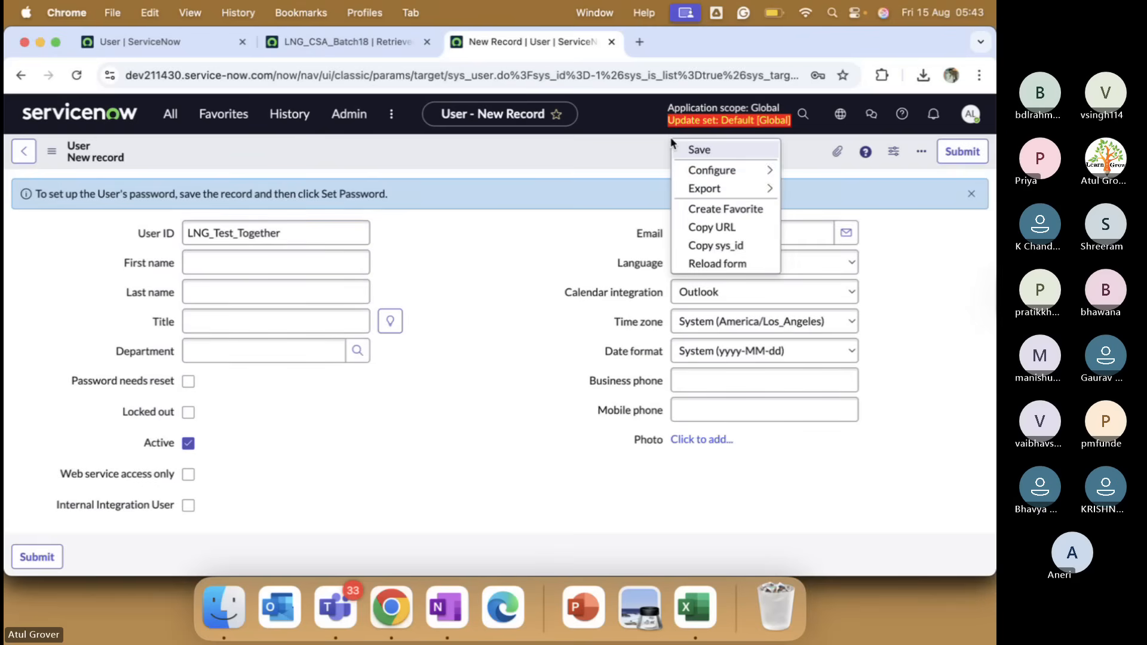
left_click(687, 149)
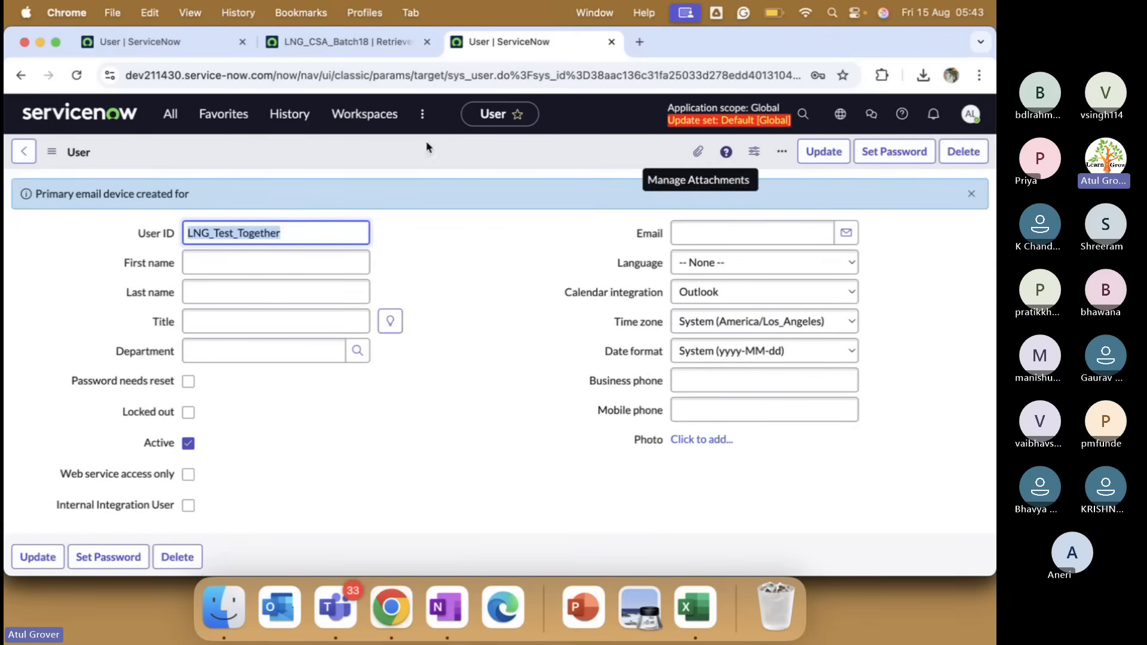
left_click(180, 48)
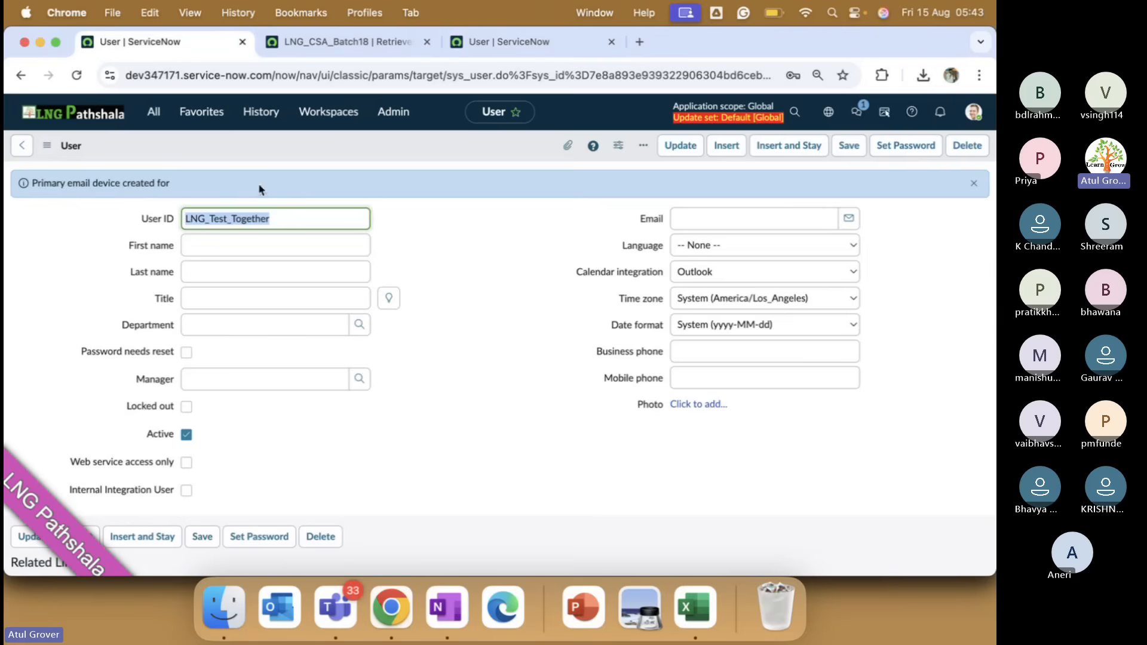
Replace the batch filter so the source Users list shows only User ID LNG_Test_Together.
left_click(21, 145)
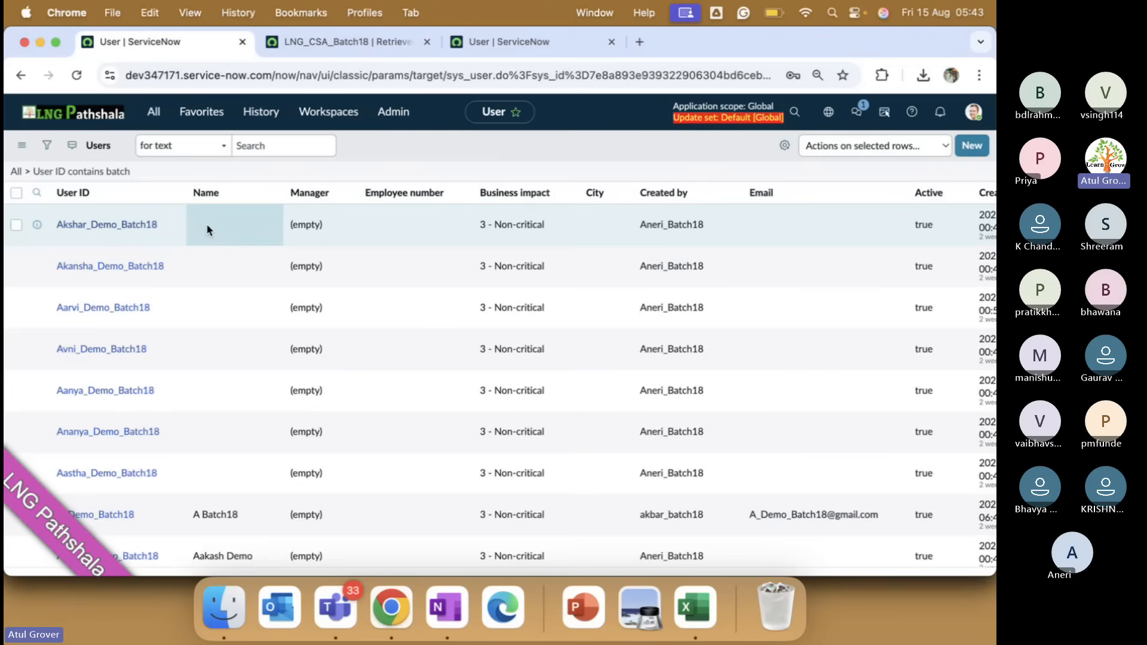
left_click(126, 222)
key("BackSpace")
key("BackSpace")
key("BackSpace")
key("BackSpace")
key("BackSpace")
key("BackSpace")
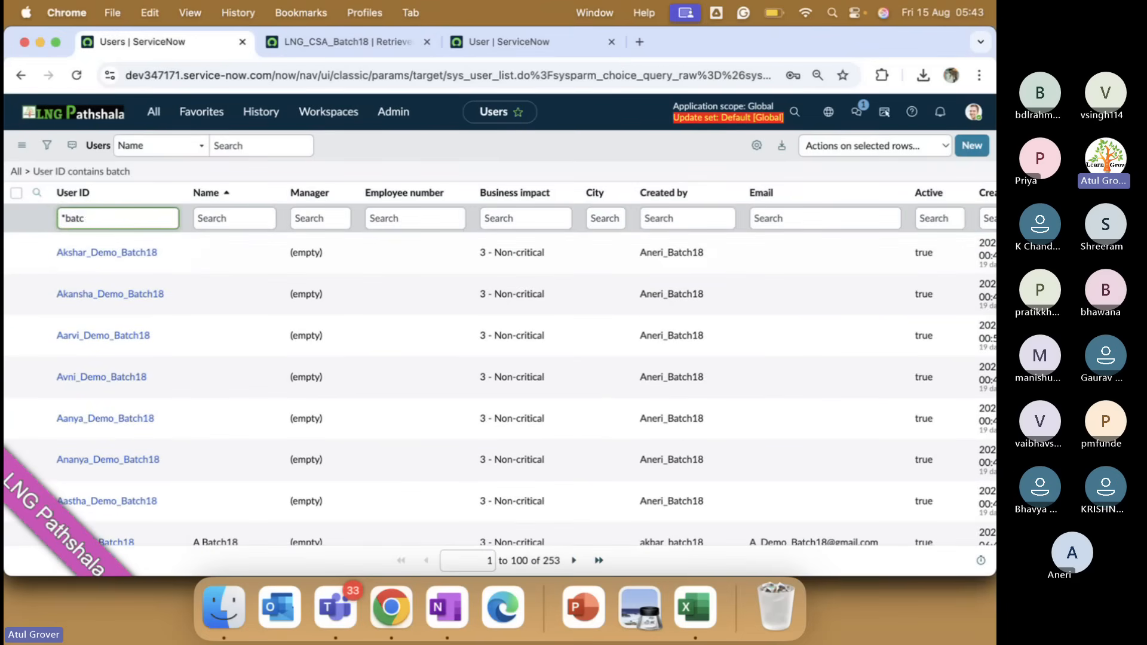
key("super+v")
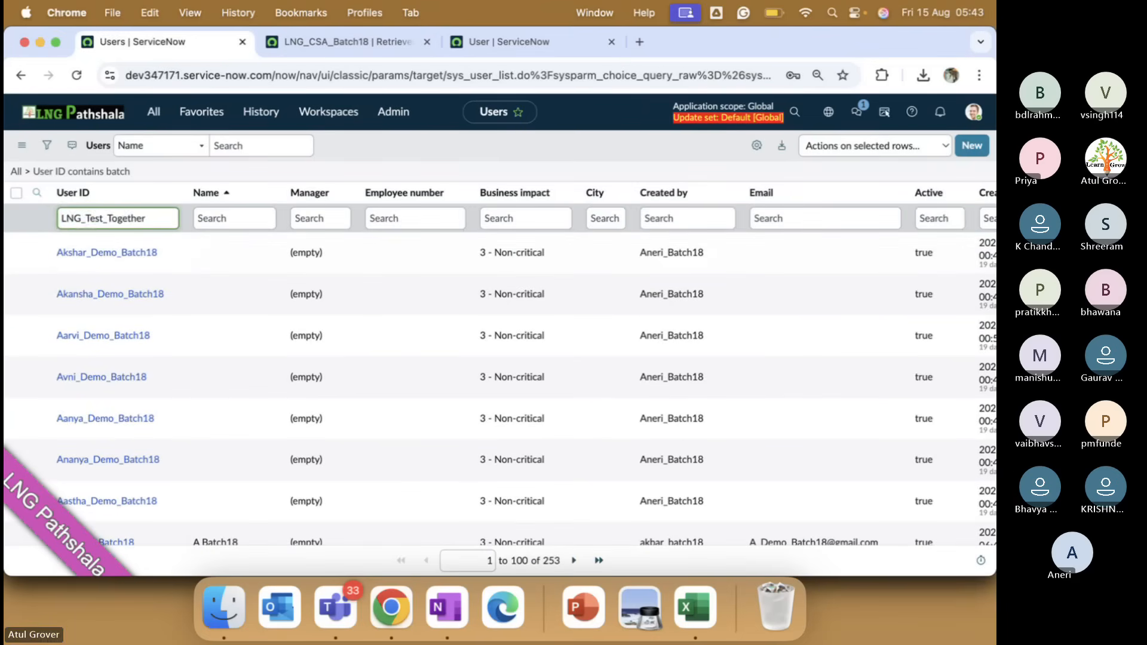
key("Return")
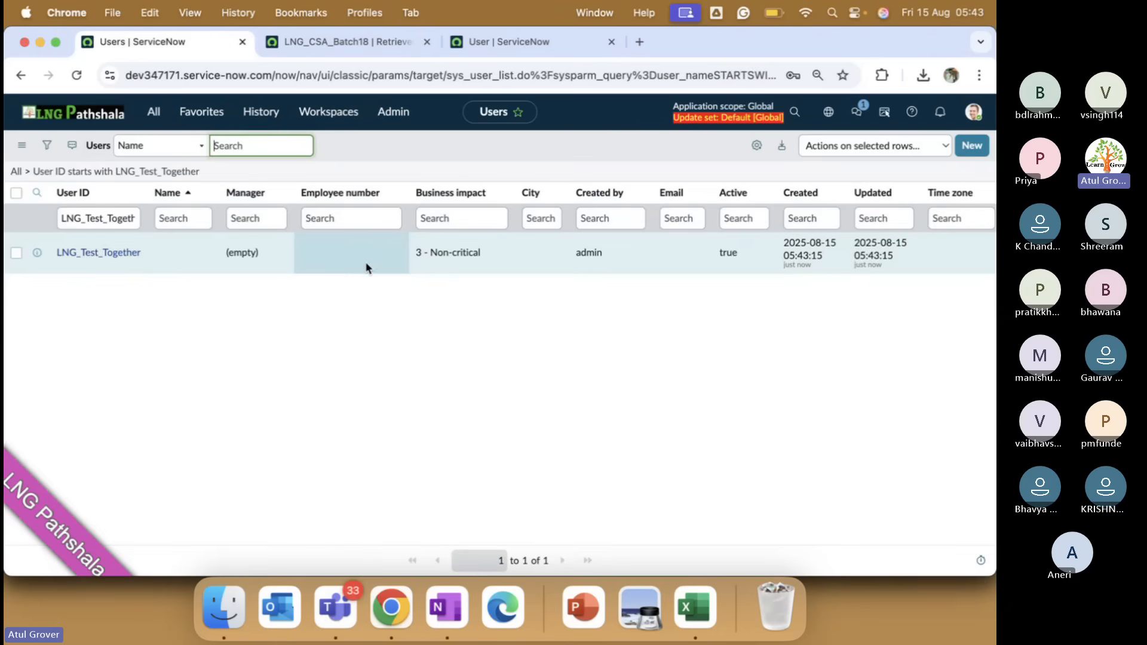
Export the single filtered LNG_Test_Together user as XML.
left_click(204, 192)
mouse_move(299, 368)
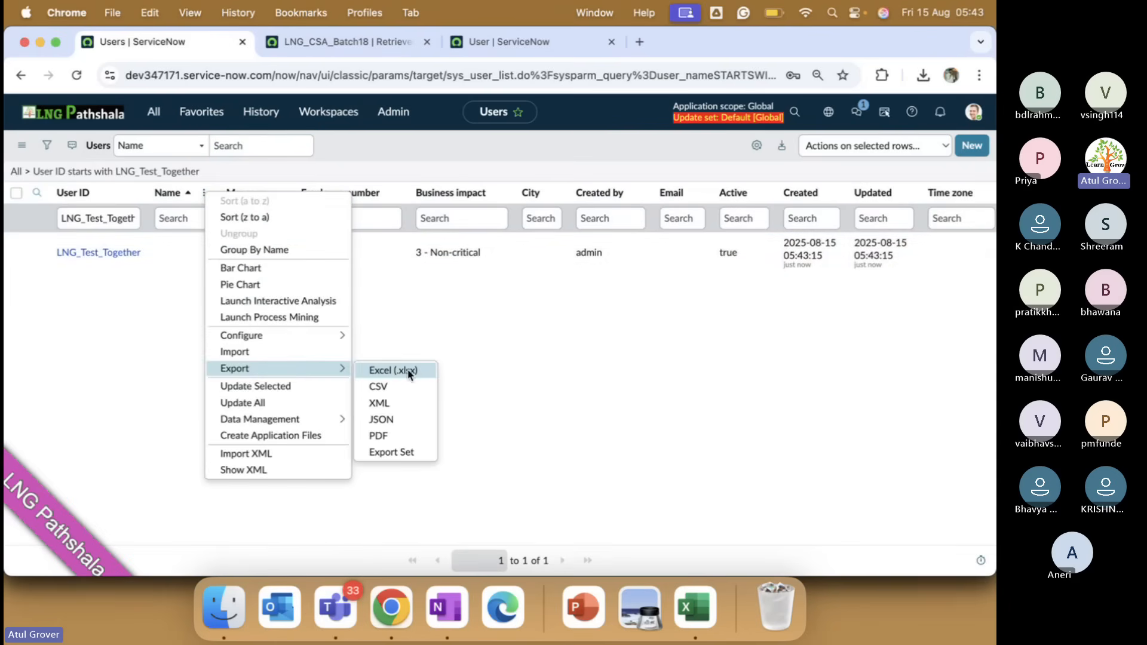
left_click(402, 406)
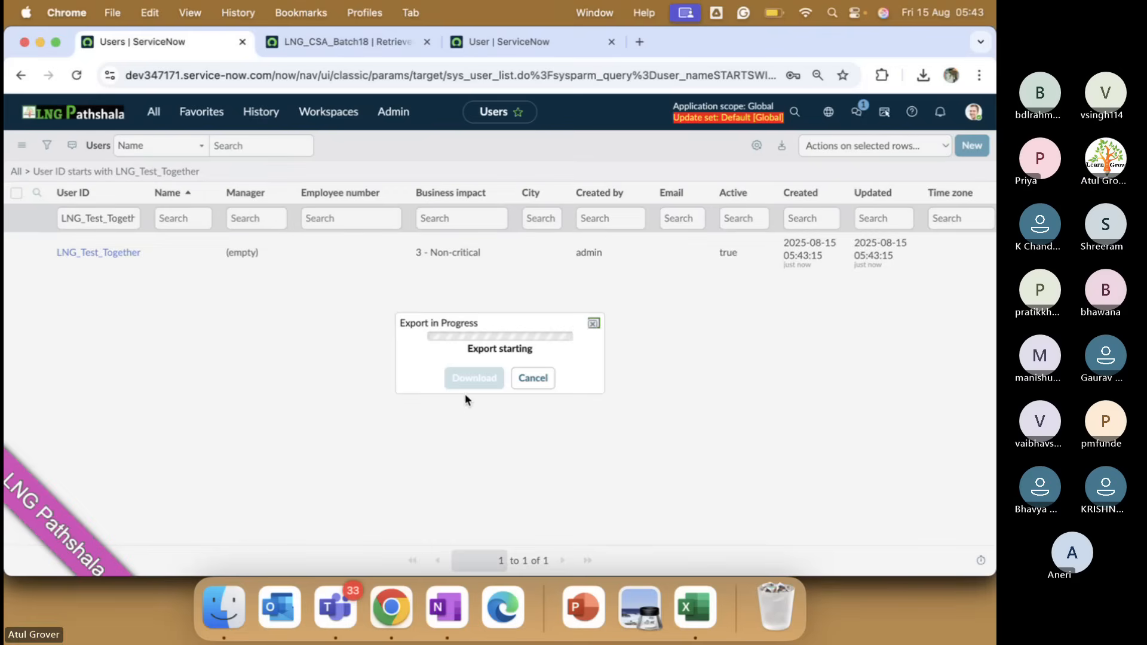
Download the LNG_Test_Together XML export and clear the batch filter on dev211430's Users list.
left_click(473, 375)
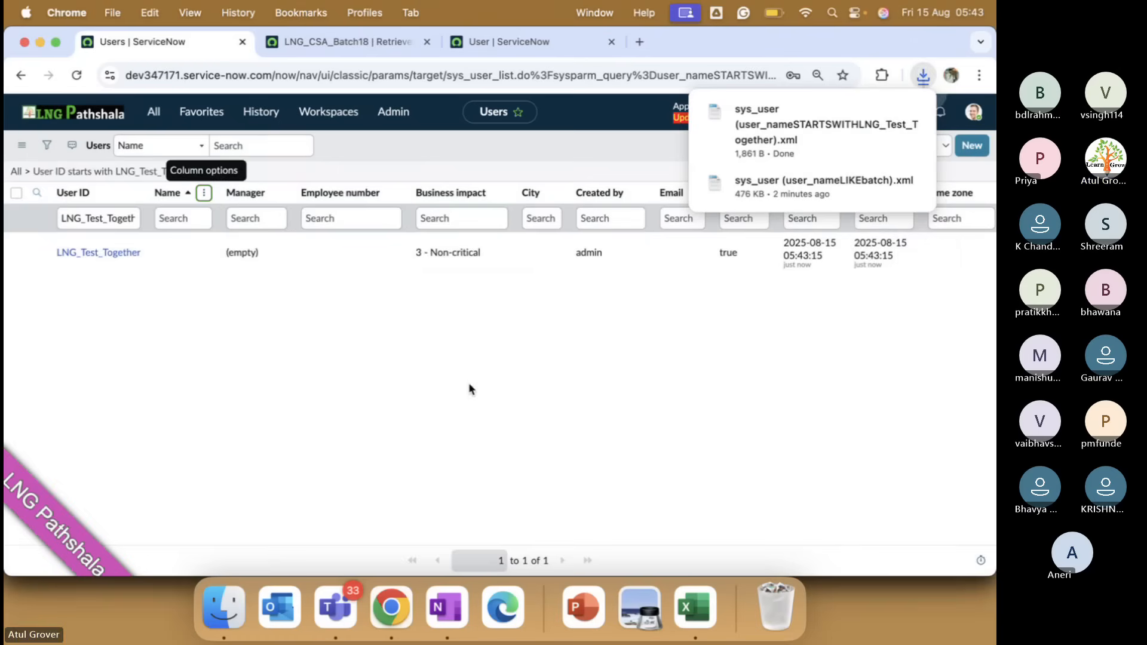
left_click(345, 43)
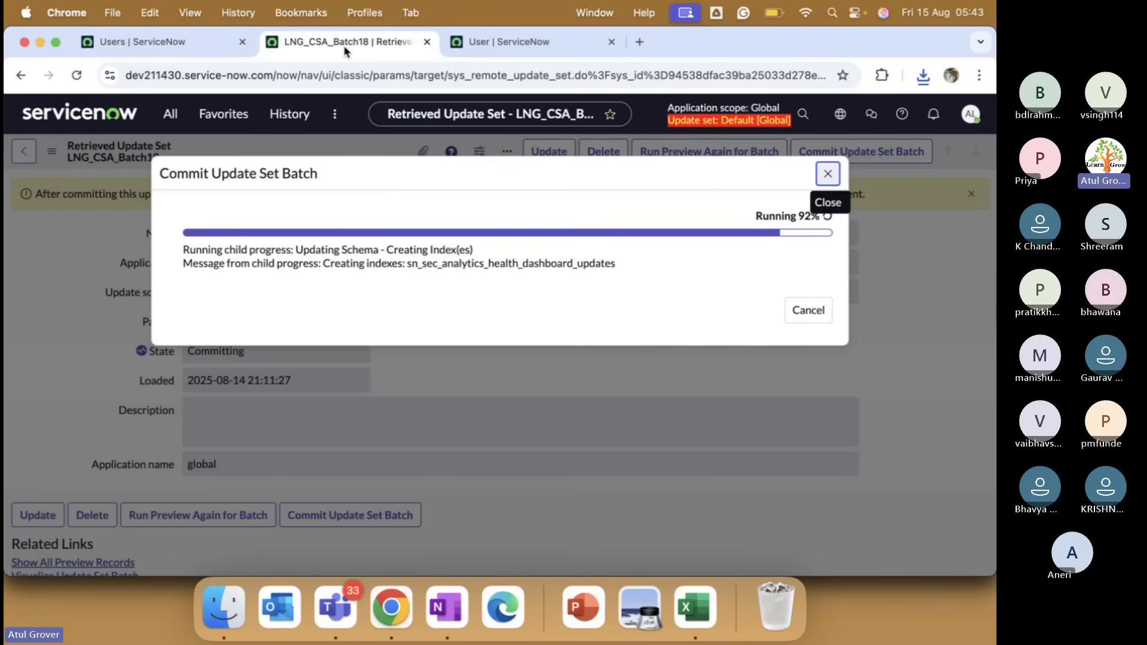
left_click(483, 45)
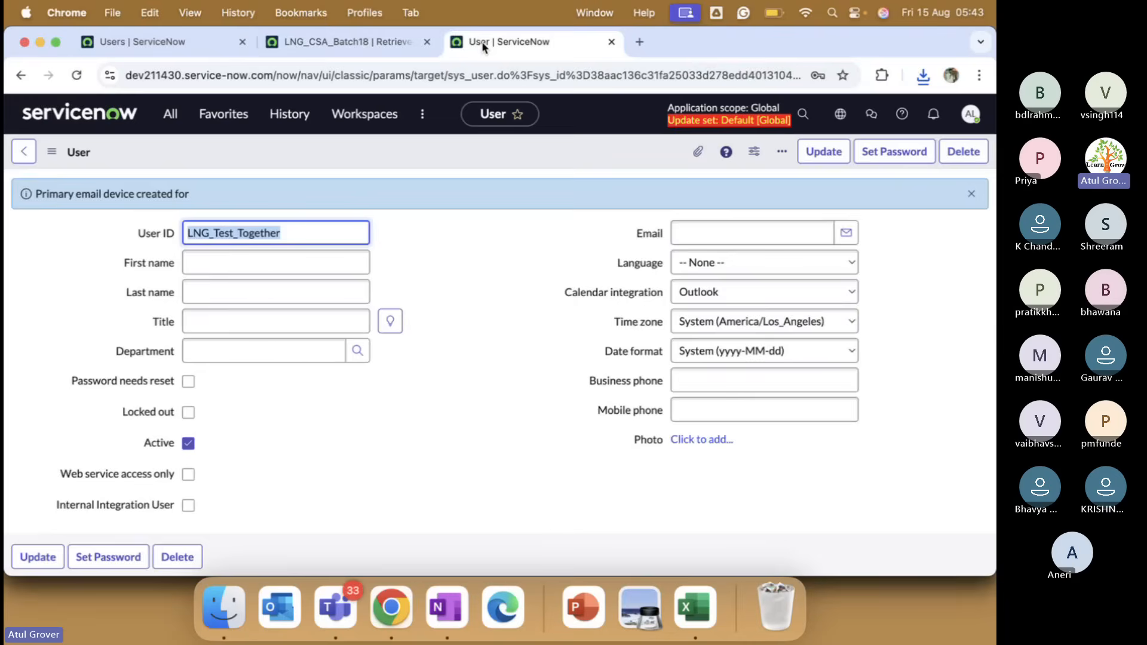
left_click(354, 43)
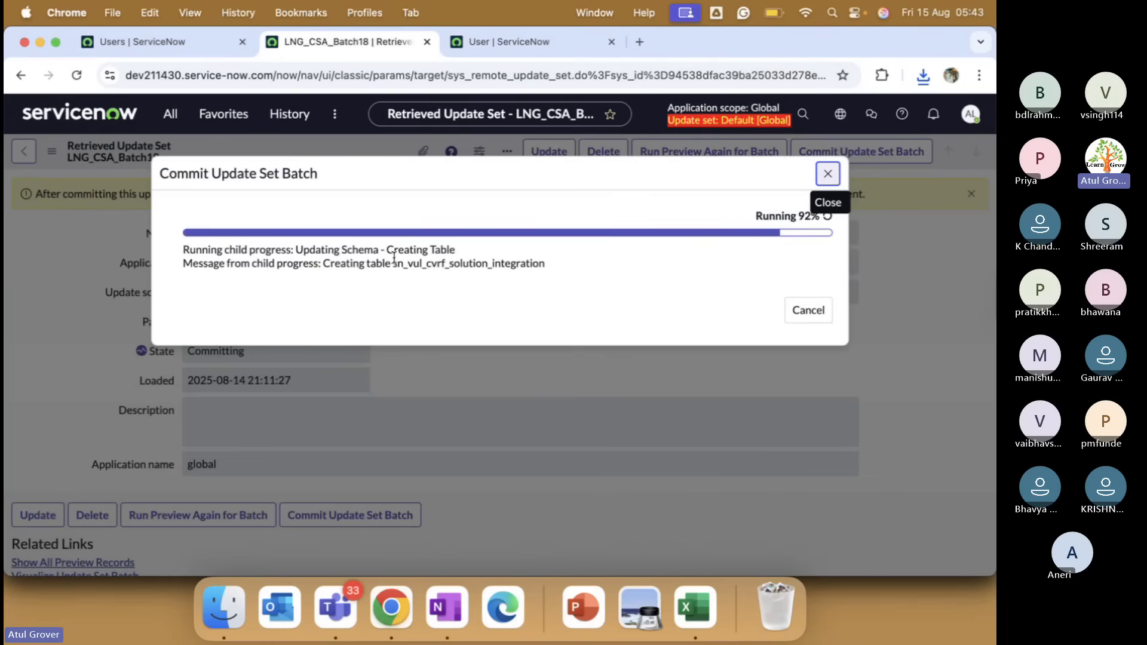
left_click(503, 49)
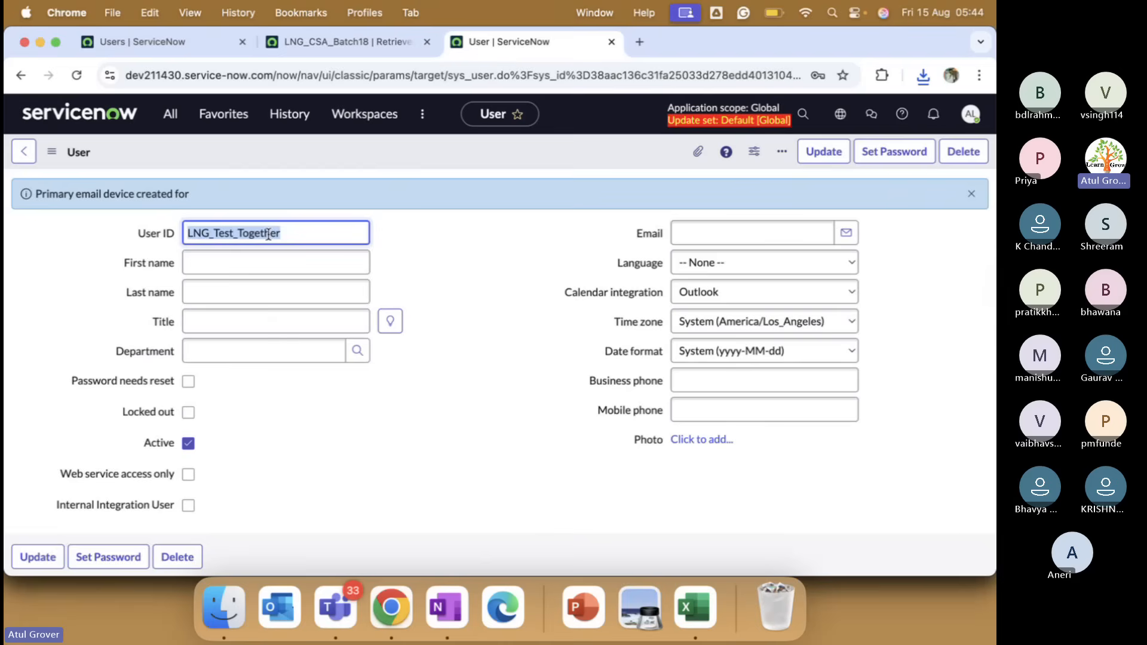
left_click(27, 153)
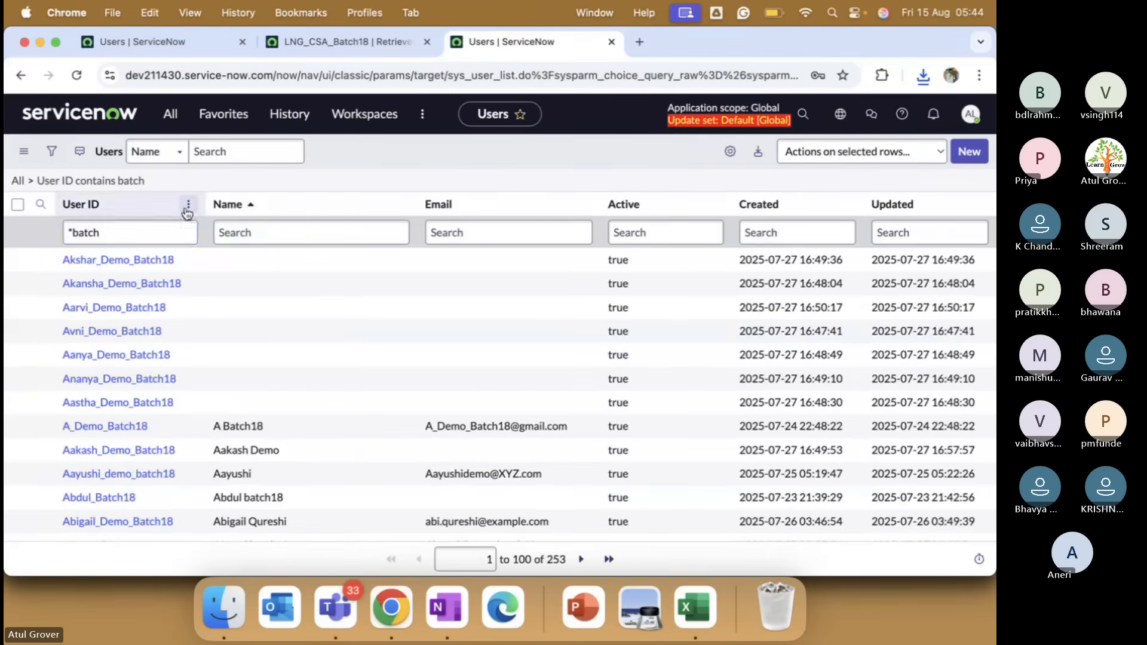
left_click(188, 207)
left_click(117, 233)
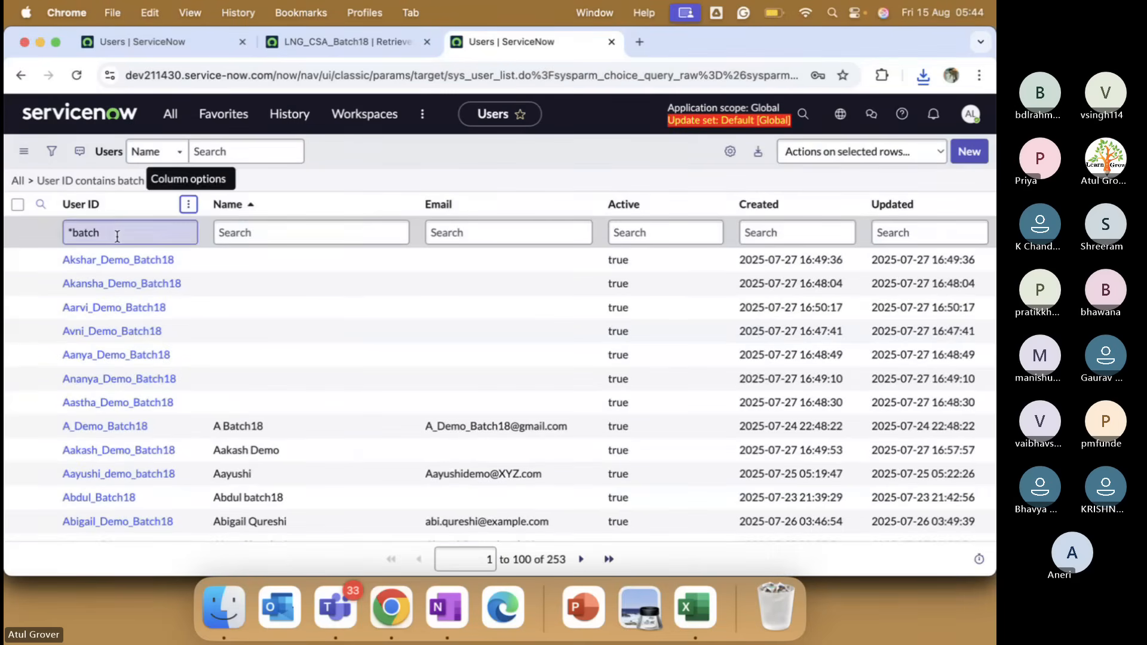
key("BackSpace")
key("BackSpace")
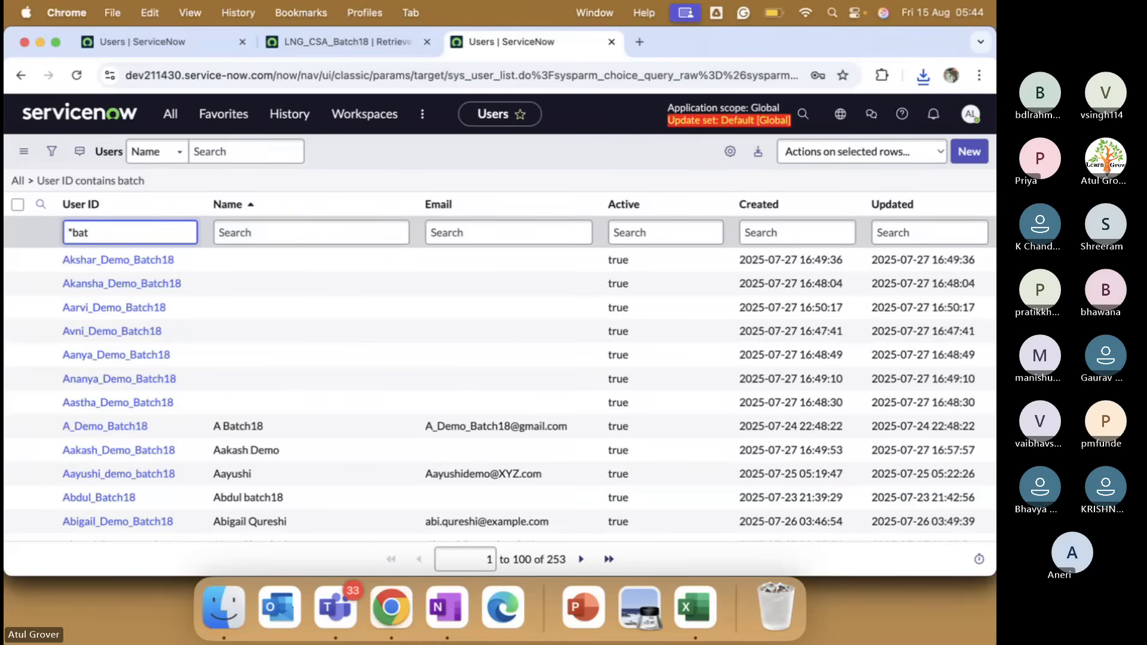
key("BackSpace")
key("BackSpace")
key("BackSpace")
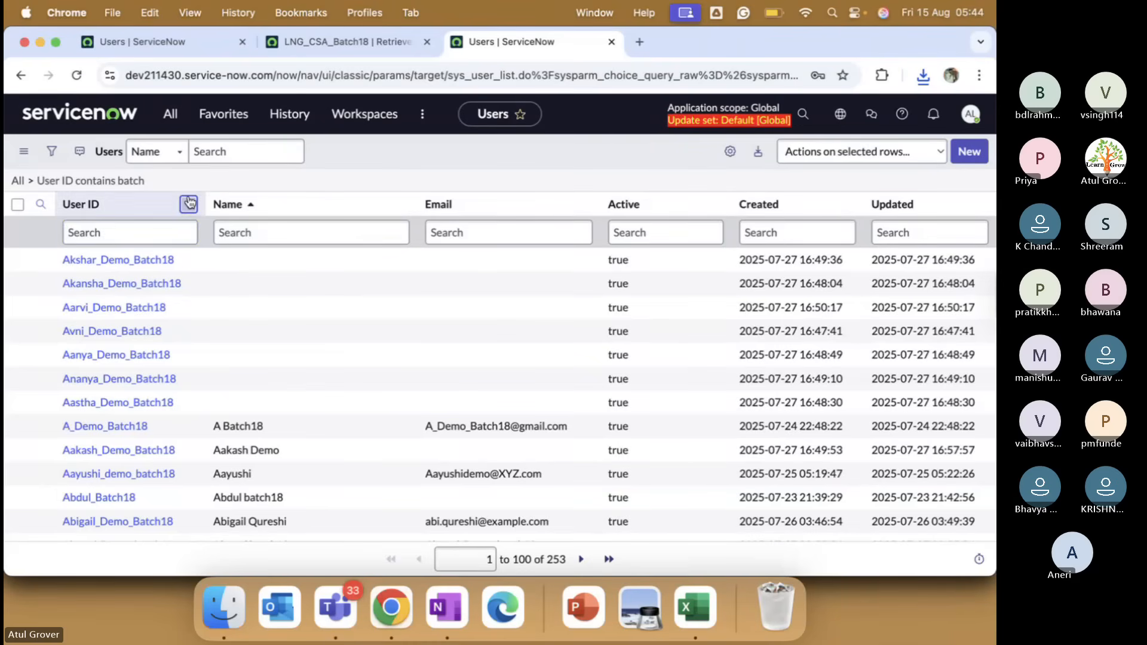
Import the downloaded LNG_Test_Together XML file into dev211430's Users table.
left_click(187, 205)
left_click(249, 490)
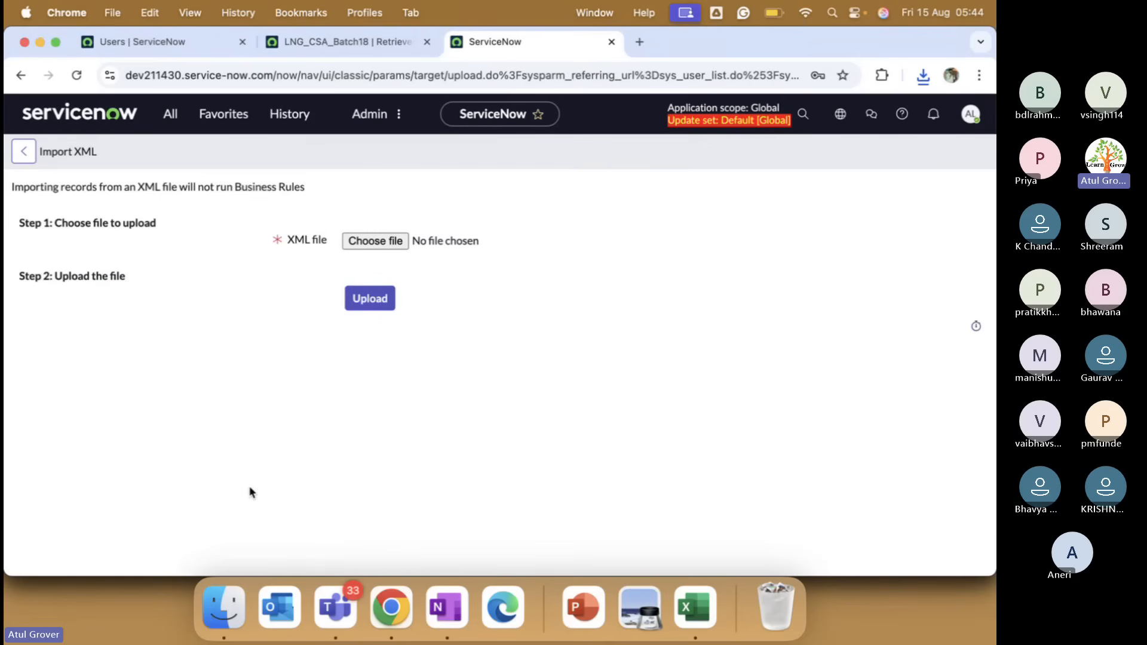
left_click(388, 241)
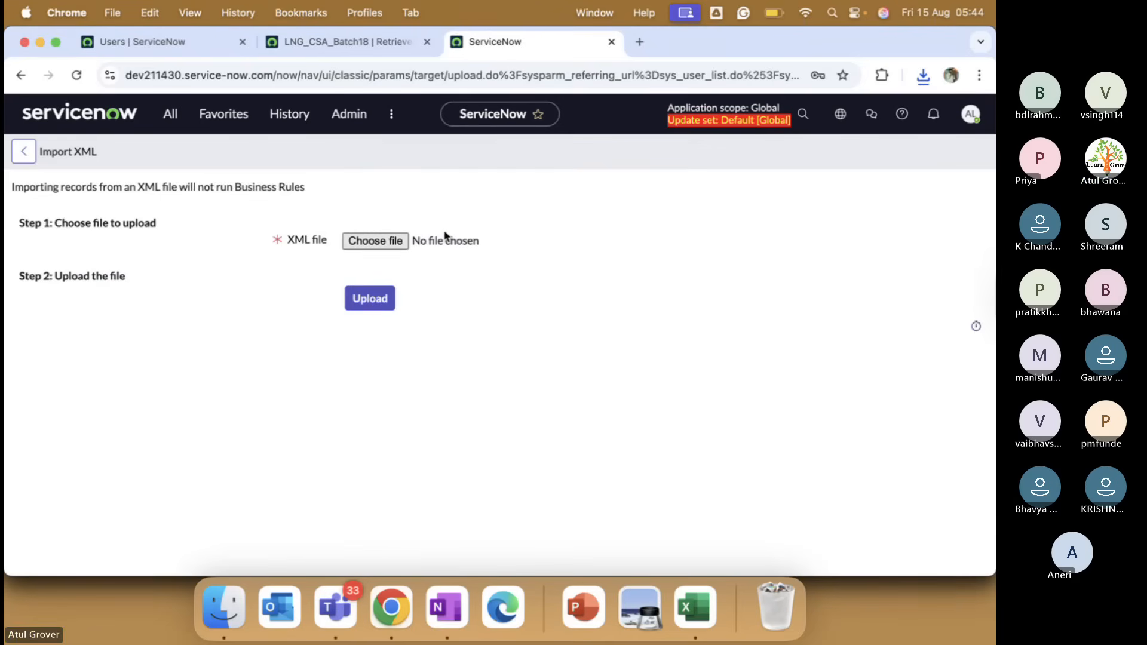
double_click(439, 196)
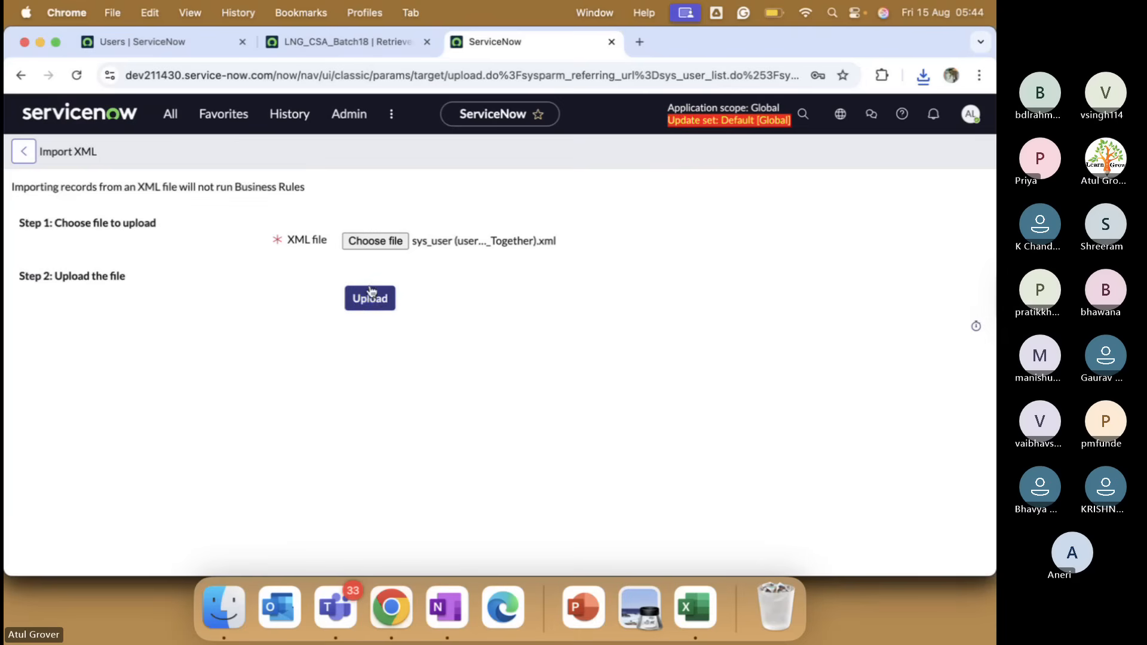
left_click(371, 300)
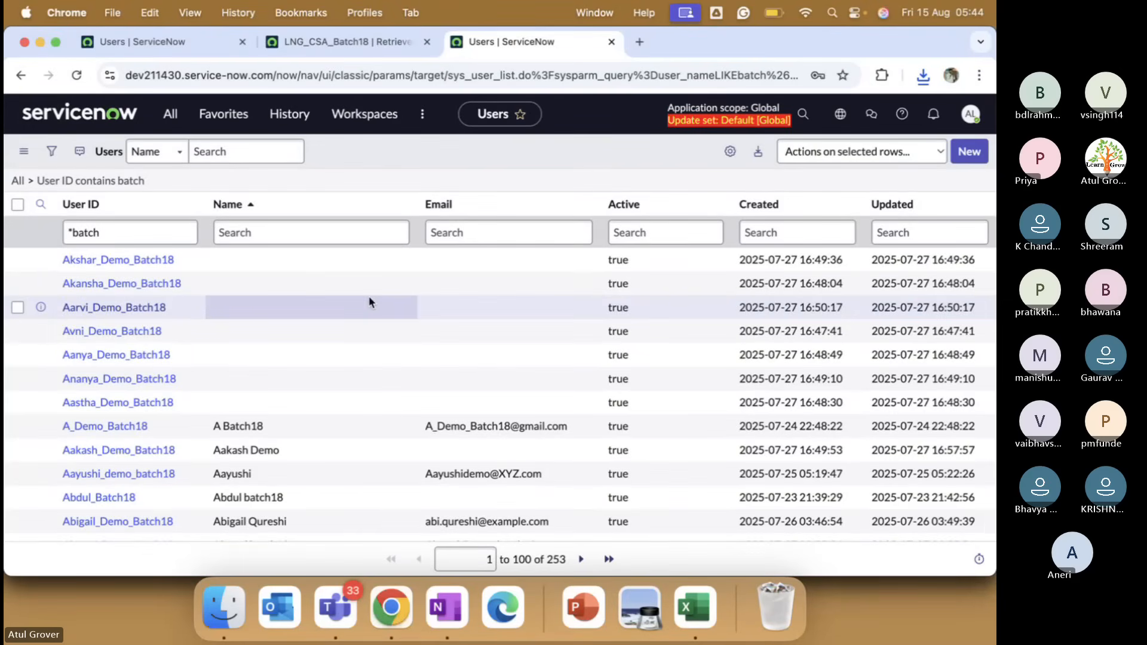
Filter dev211430's Users list to User ID LNG_Test_Together, showing one record.
left_click(138, 233)
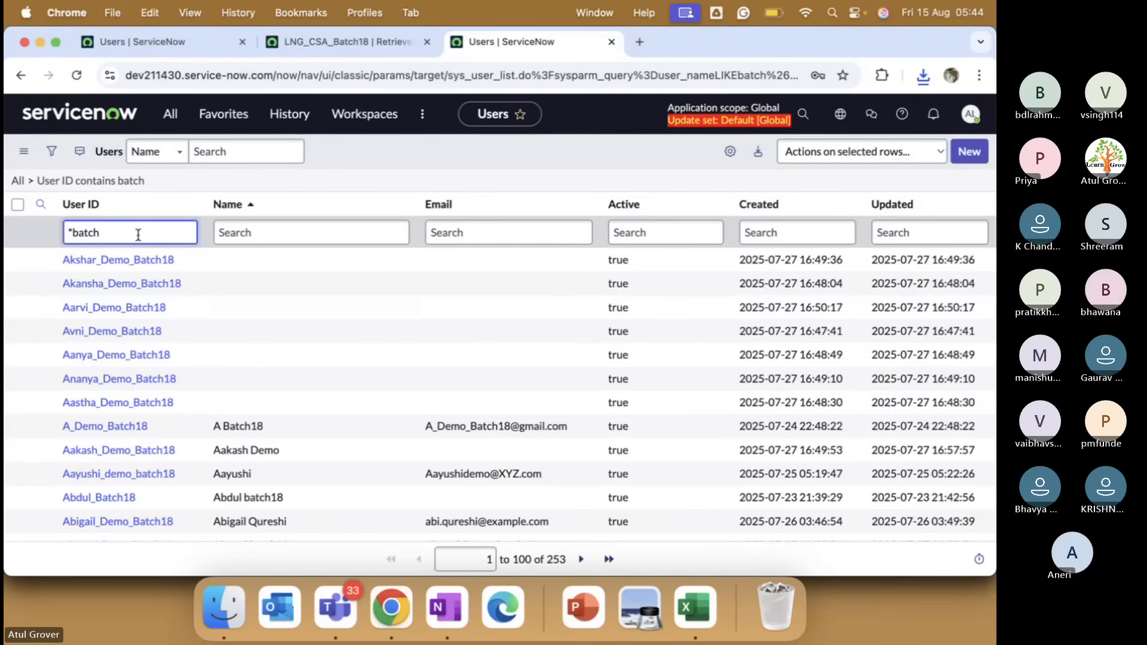
key("super+a")
key("BackSpace")
type("LNG_Test_Together")
key("Return")
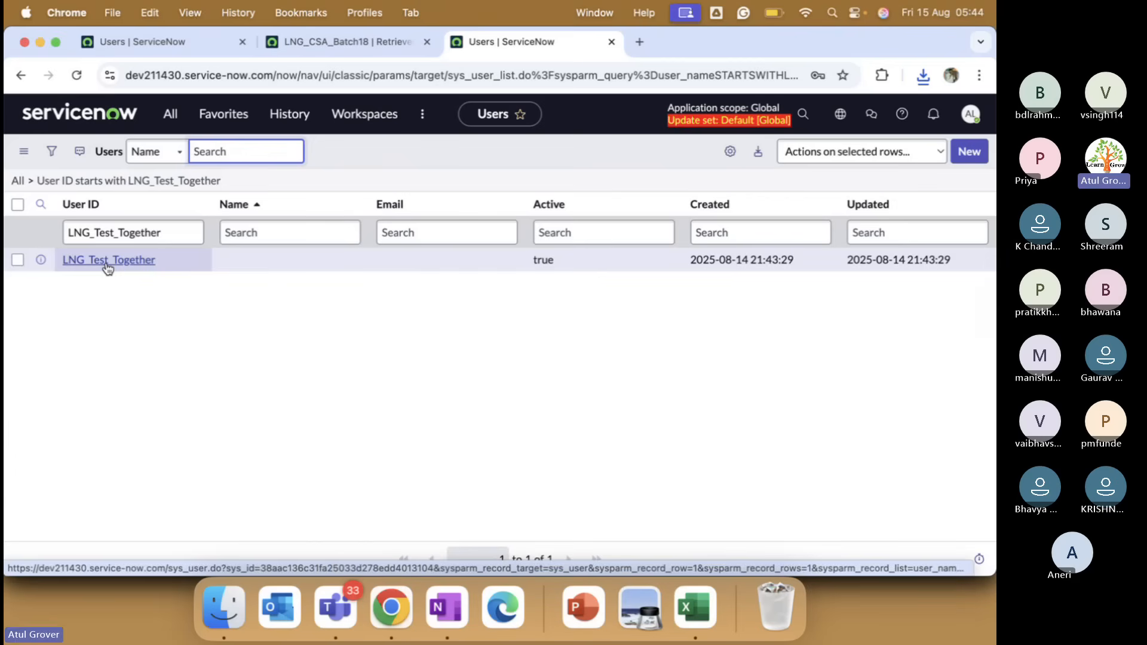
Set the source LNG_Test_Together user's first name to A and last name to B, and save.
left_click(207, 52)
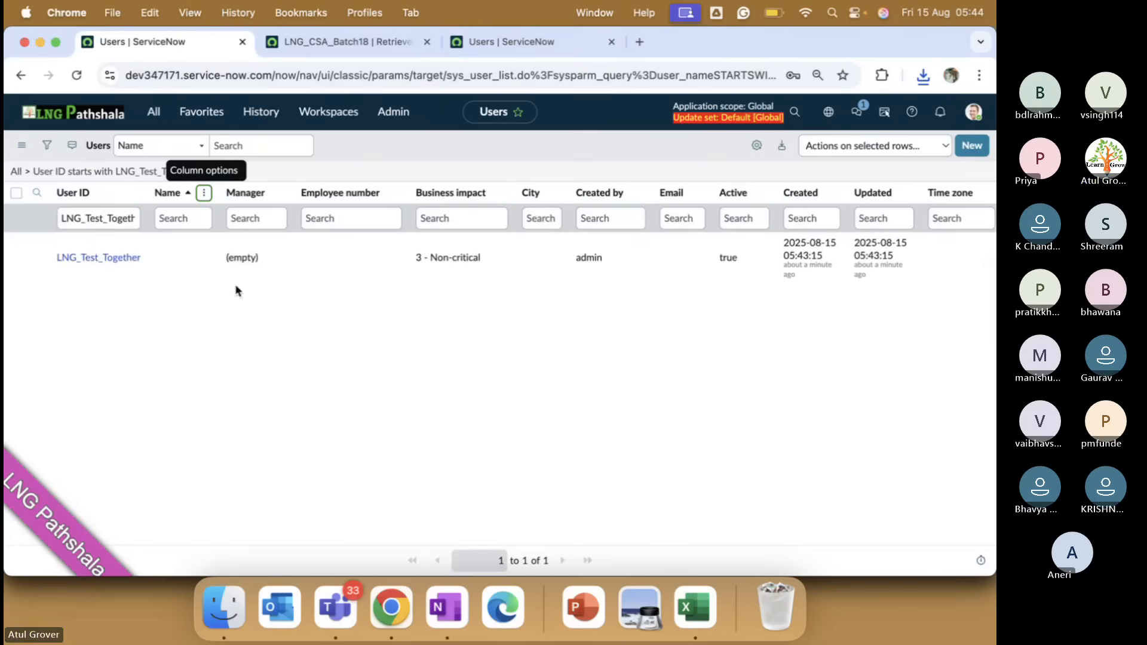
left_click(117, 260)
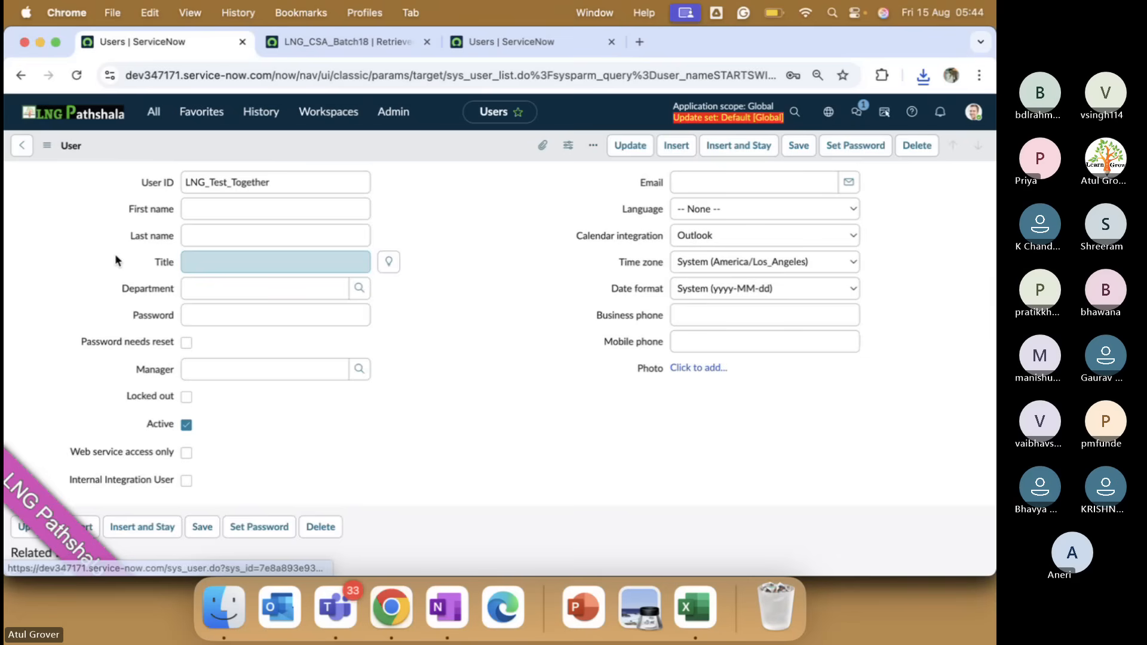
left_click(252, 211)
type("A")
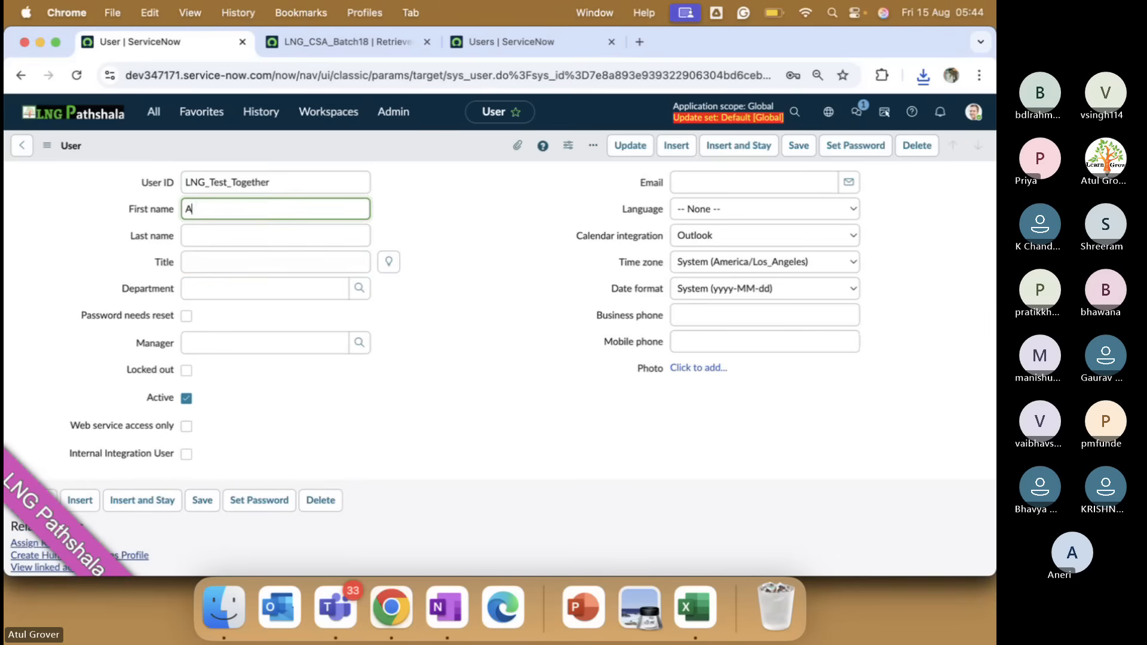
left_click(241, 235)
type("B")
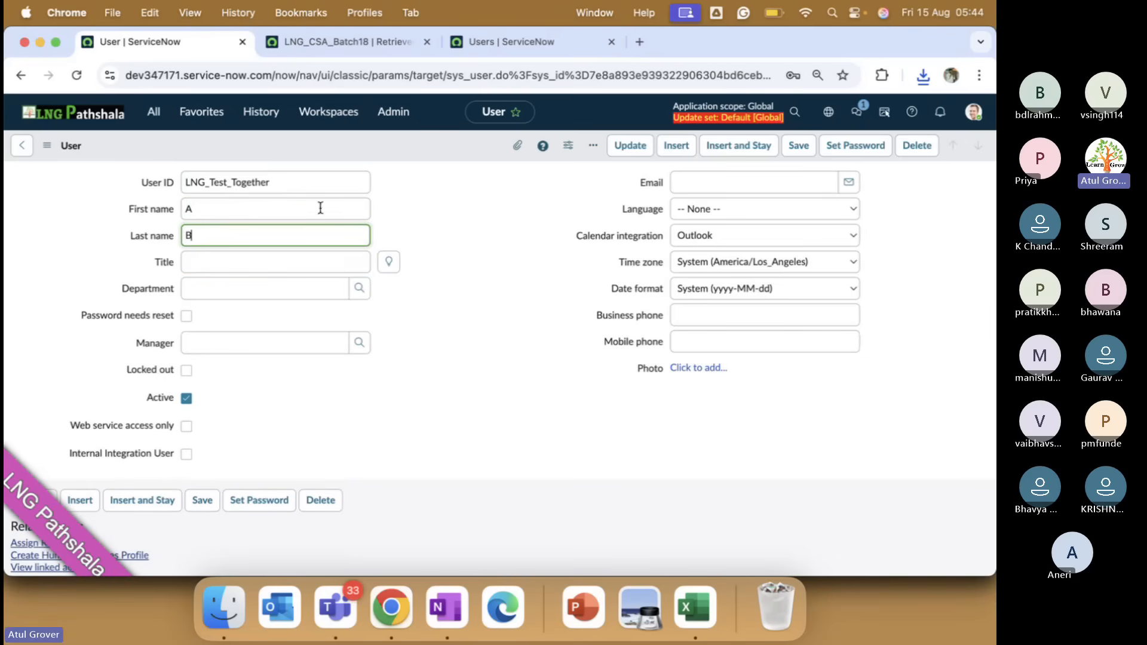
left_click(799, 145)
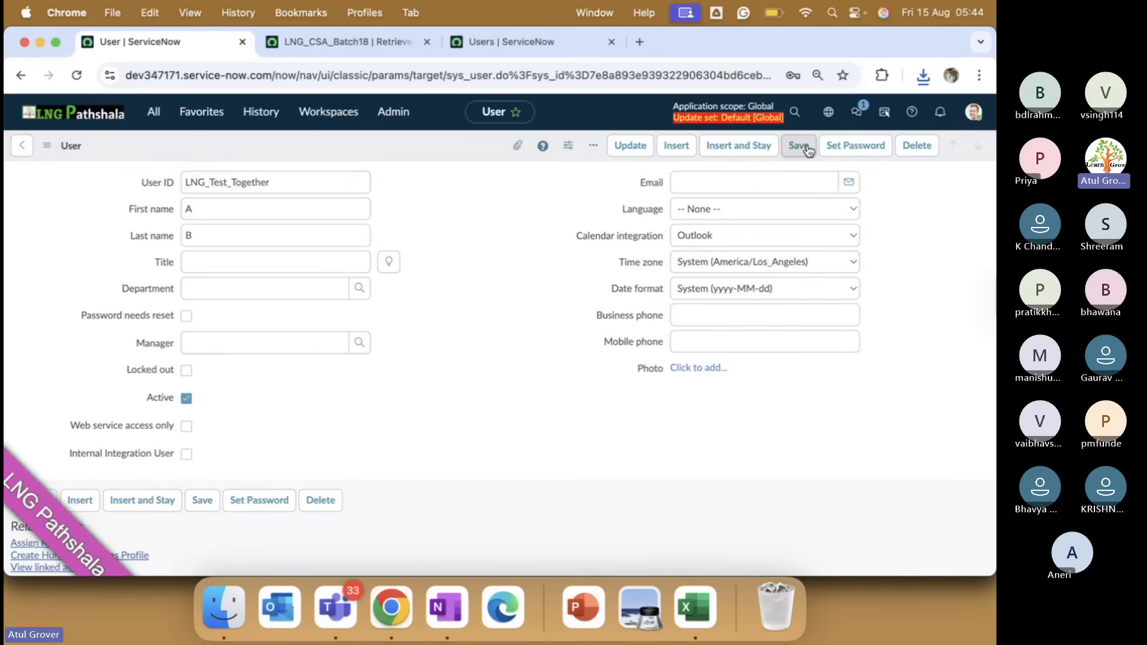
Export just this user record as a 1,895 B XML file; the commit remains at 92%.
right_click(334, 137)
mouse_move(414, 239)
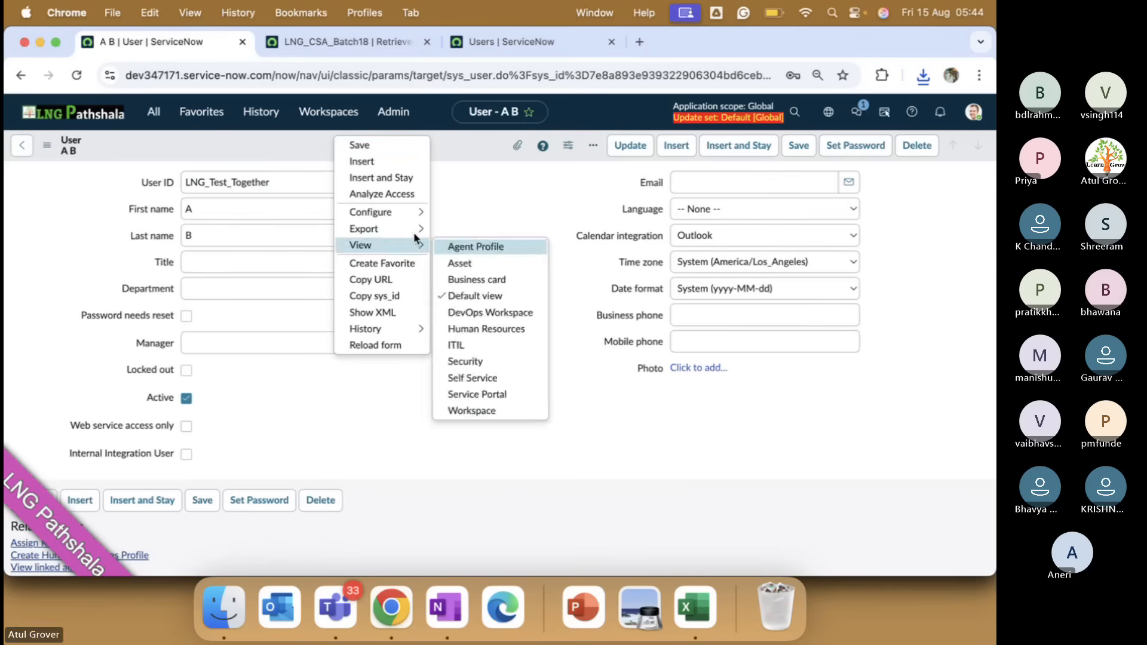
mouse_move(421, 209)
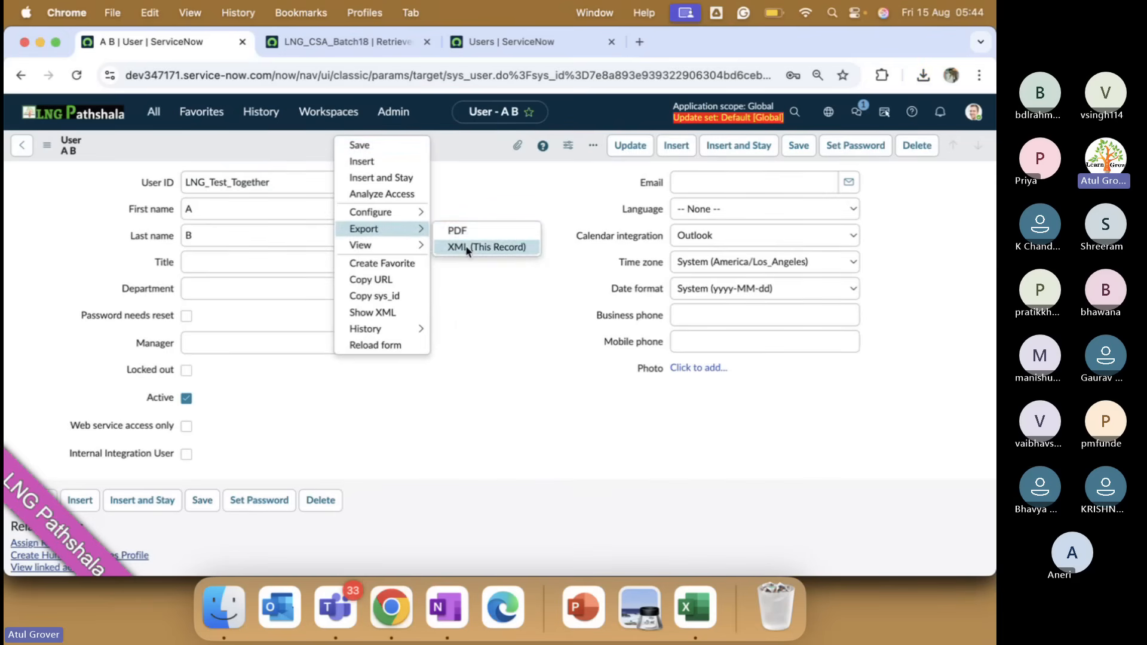
left_click(467, 248)
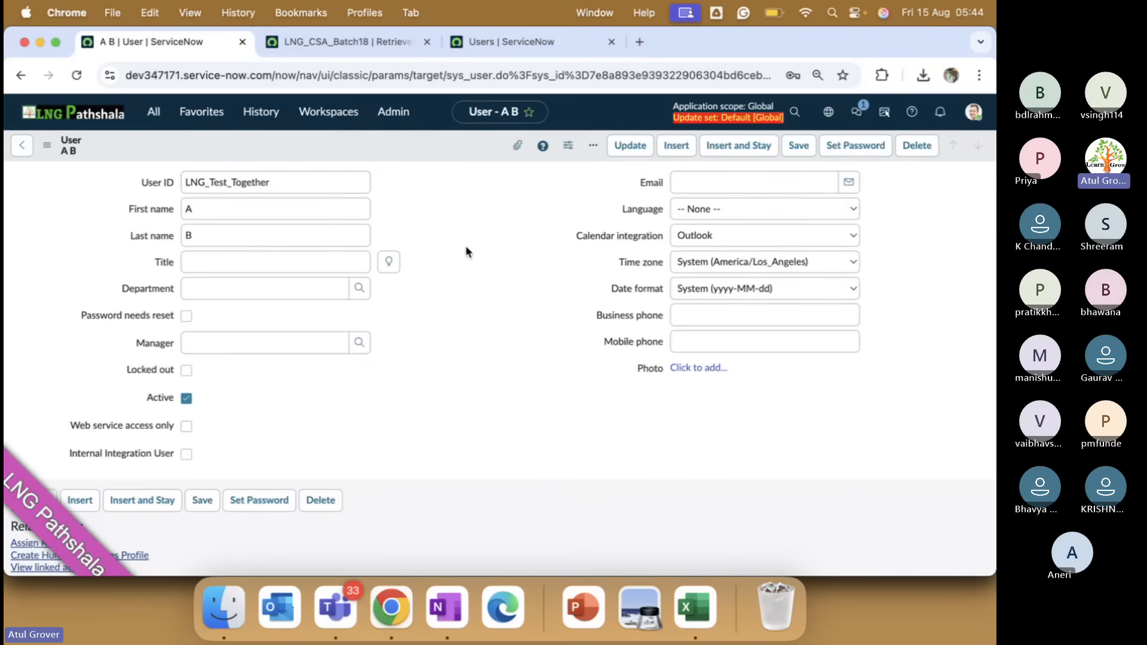
left_click(353, 44)
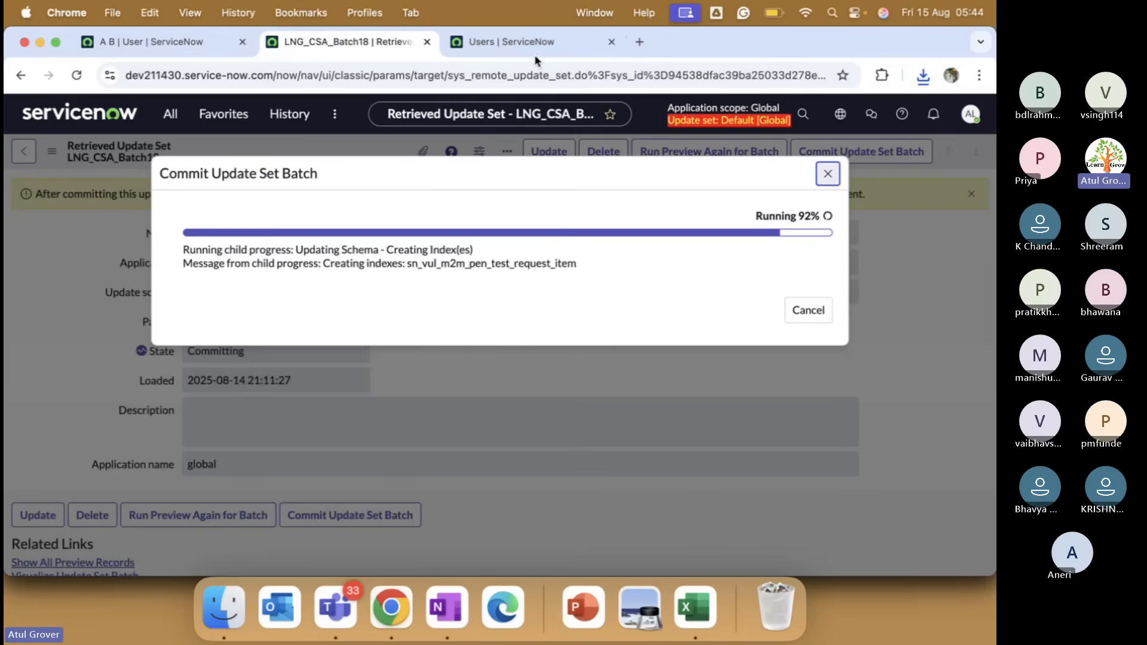
left_click(500, 43)
left_click(195, 206)
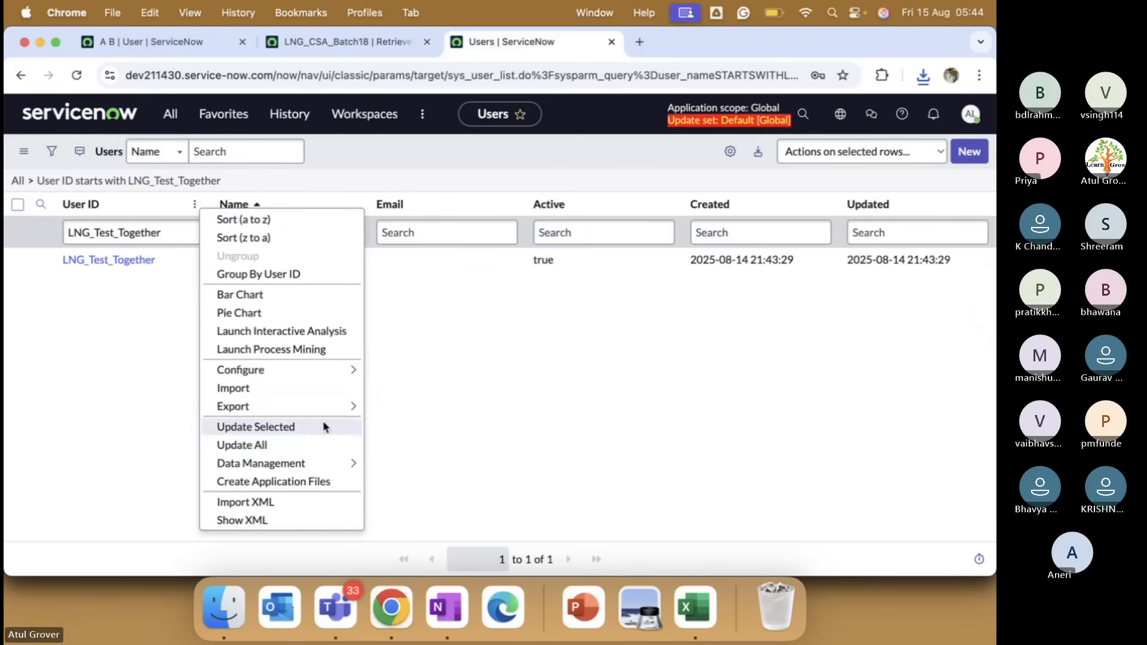
Import the exported LNG_Test_Together sys_user XML file into the second instance.
left_click(278, 504)
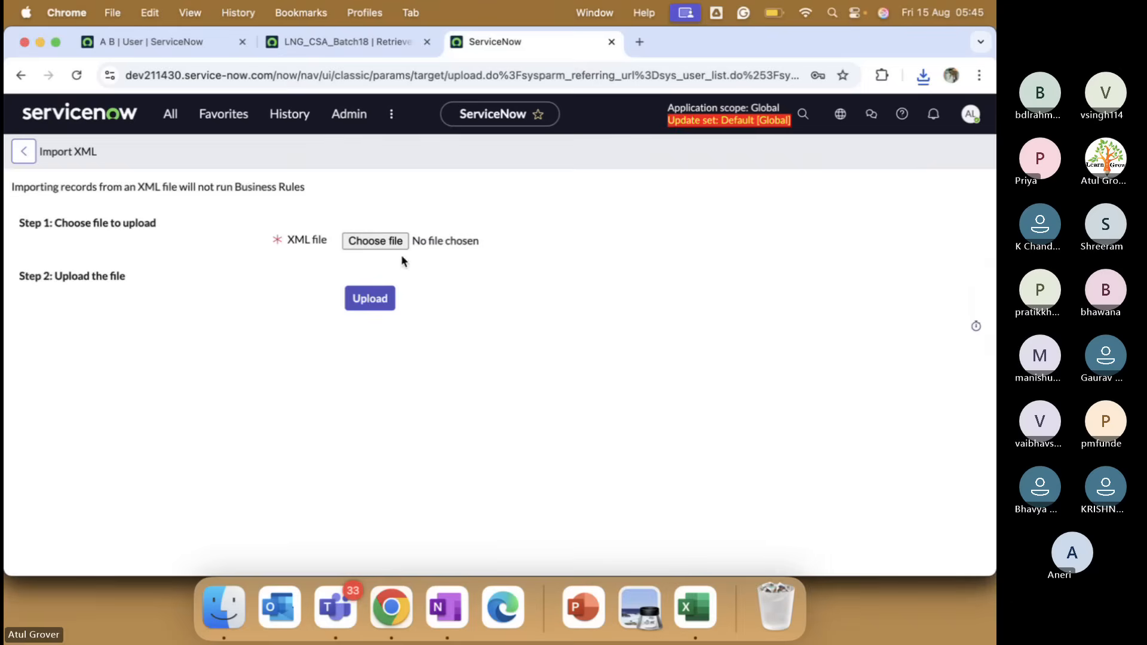
left_click(375, 241)
left_click(418, 123)
key("Return")
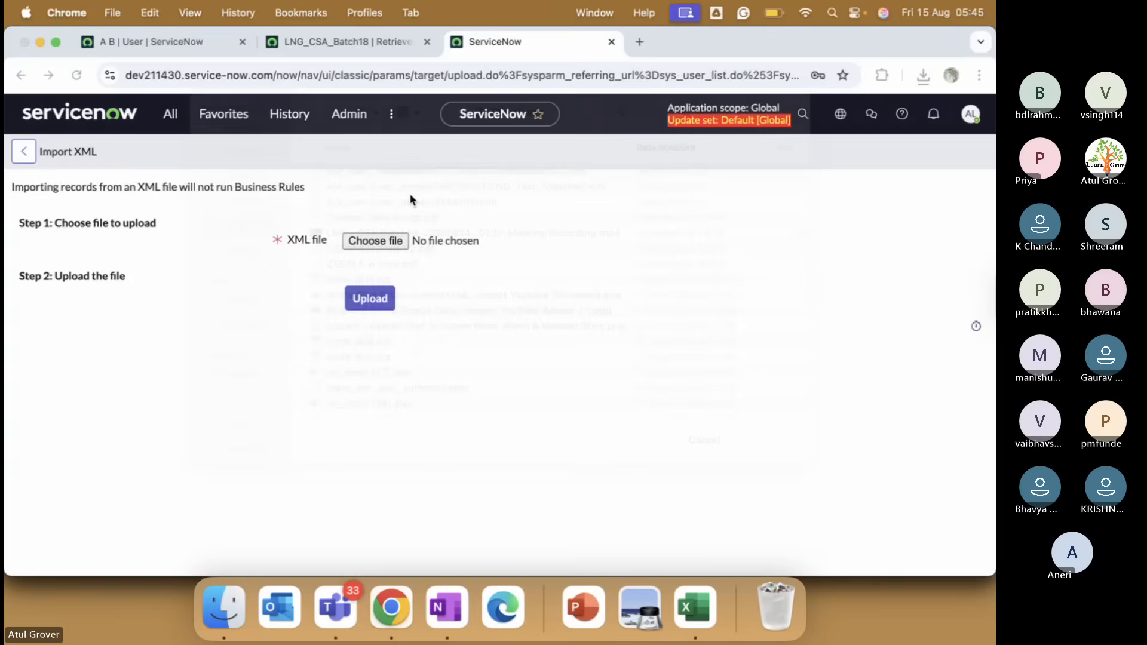
left_click(370, 308)
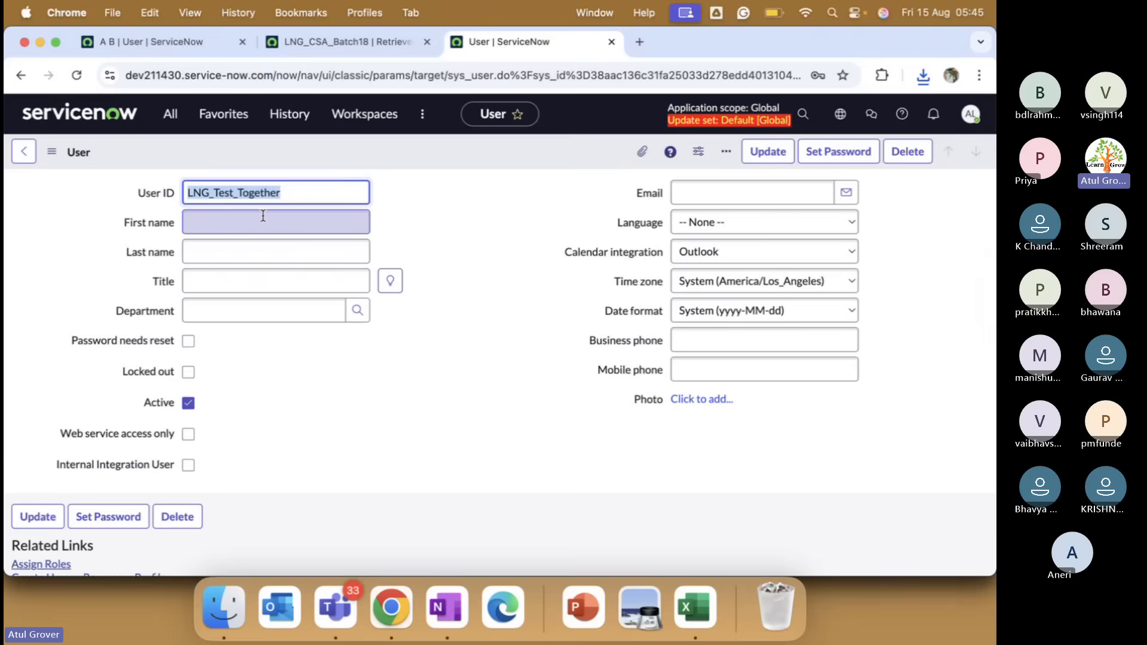
Compare the imported LNG_Test_Together record with the A B user and check batch commit progress.
left_click(185, 39)
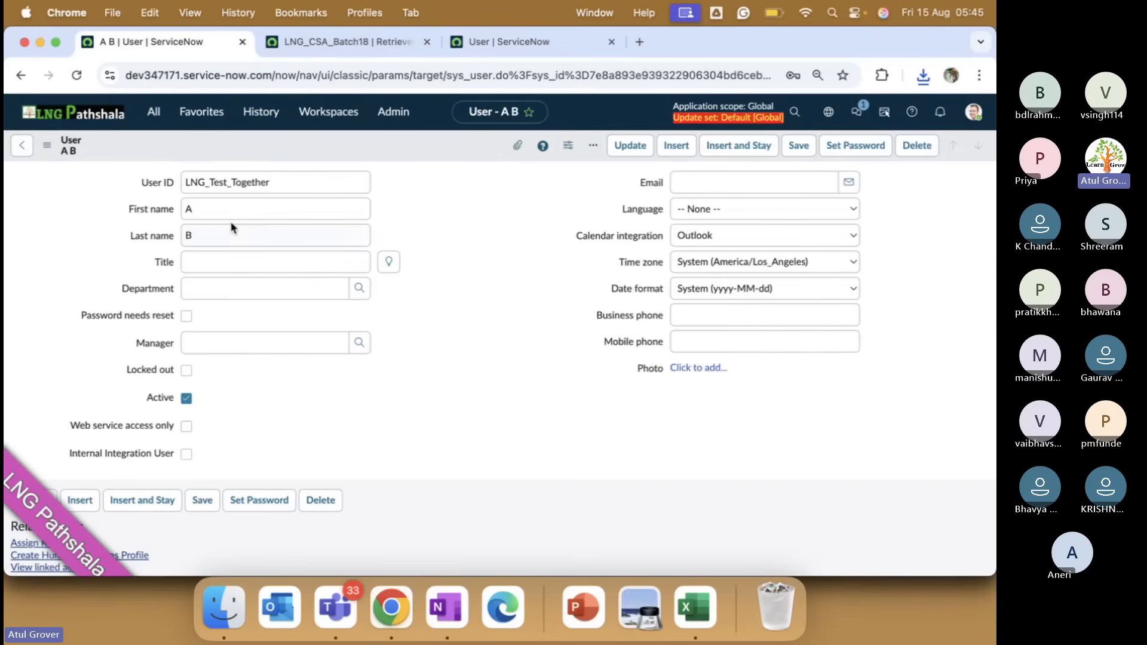
left_click(537, 41)
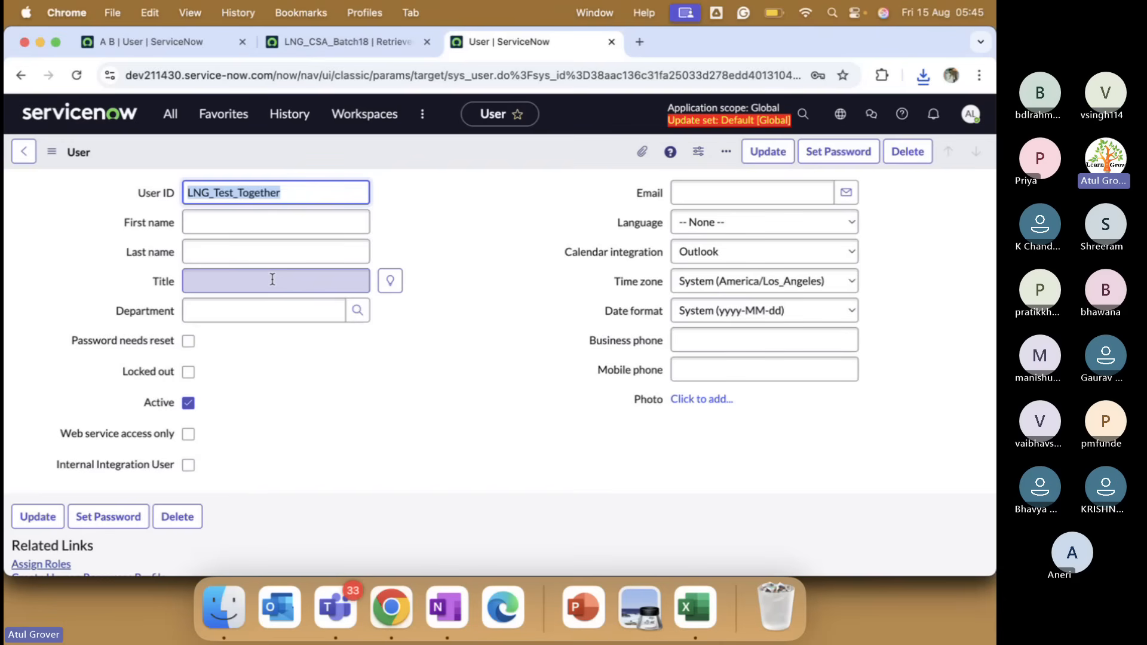
left_click(158, 41)
left_click(311, 236)
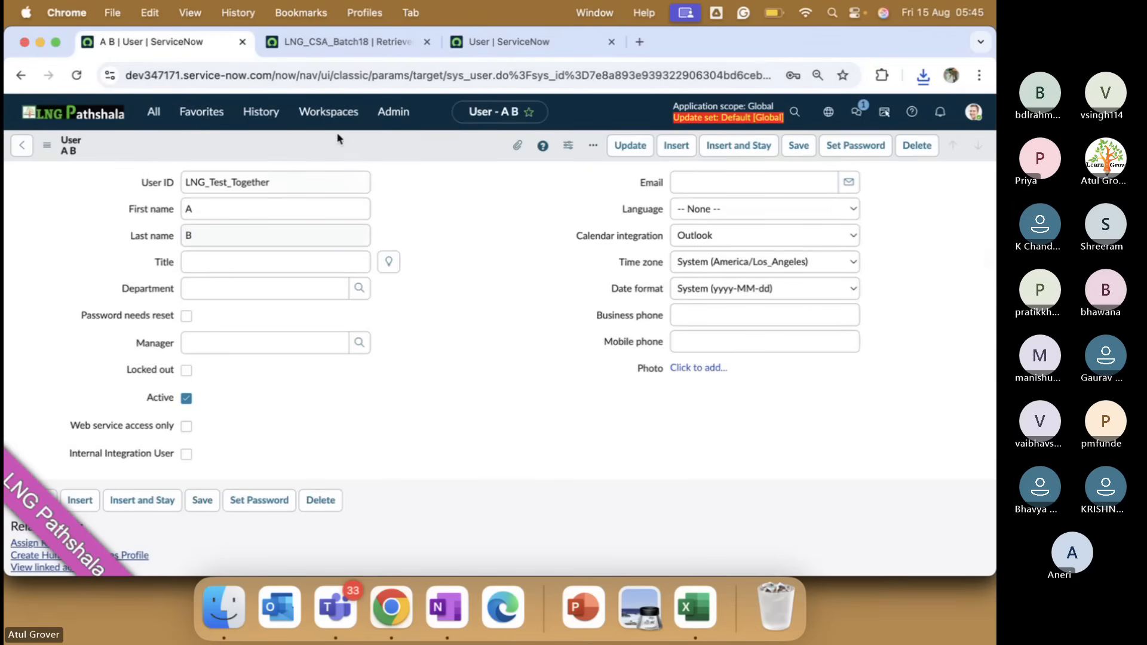
left_click(360, 47)
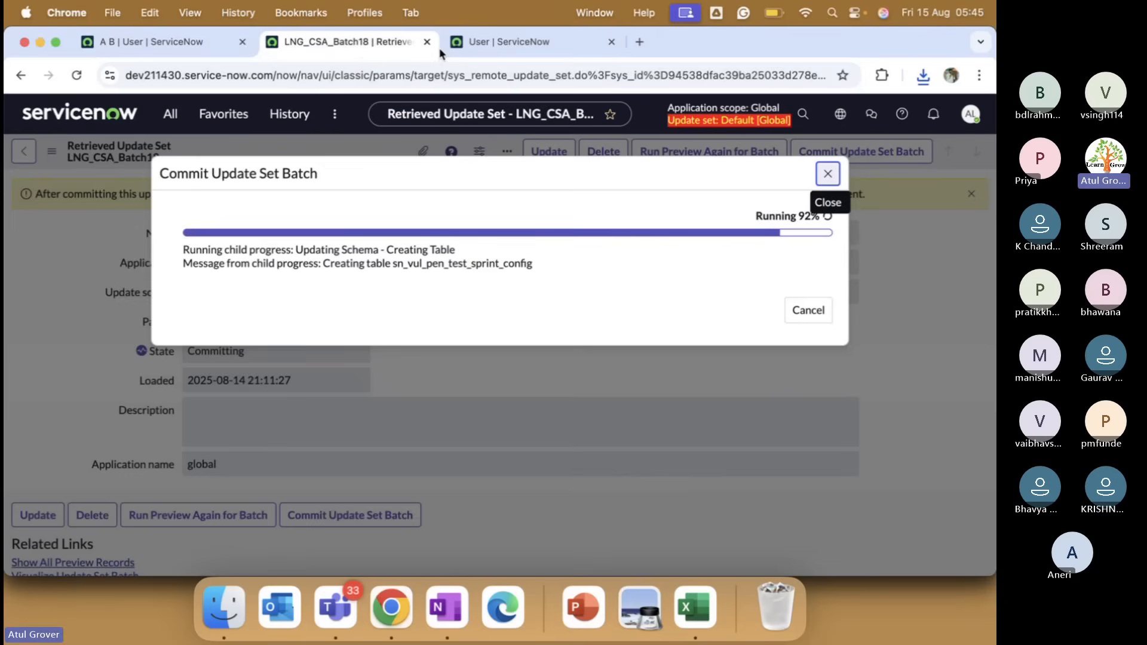
left_click(503, 43)
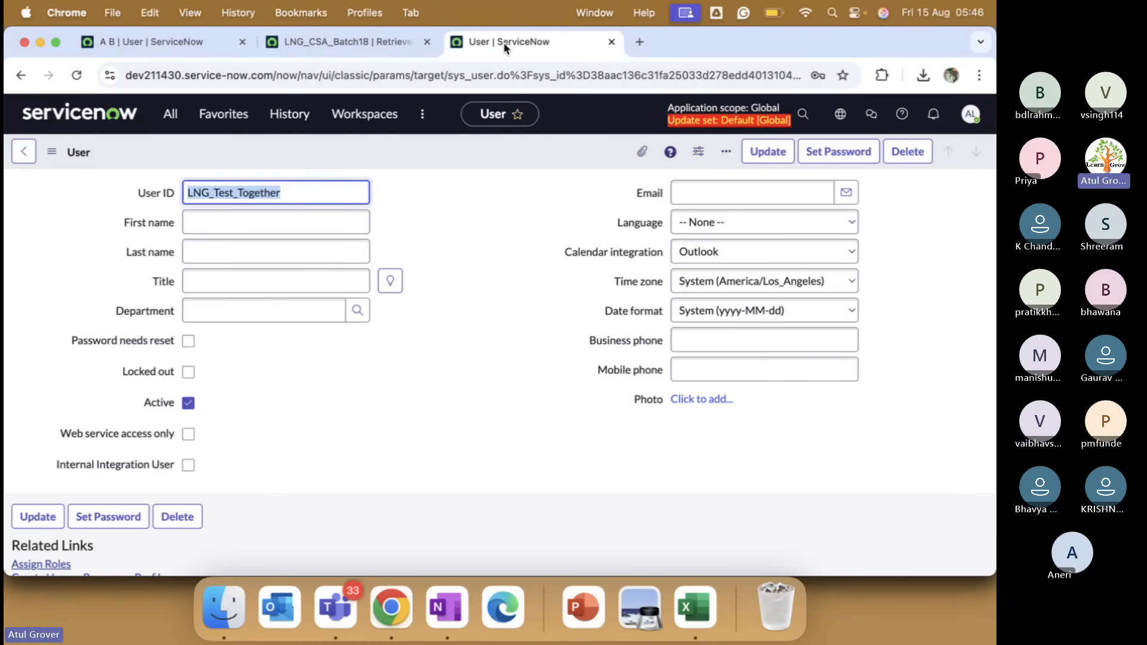
left_click(156, 42)
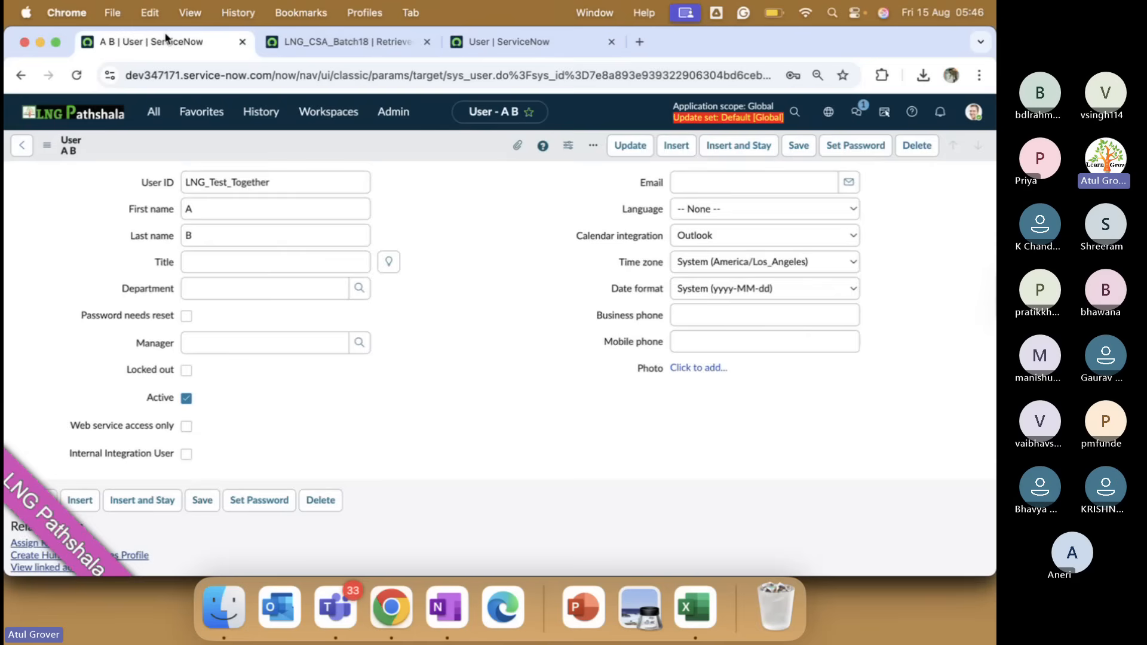
Filter the Users list to User IDs matching *batch.
left_click(23, 150)
left_click(114, 220)
double_click(115, 220)
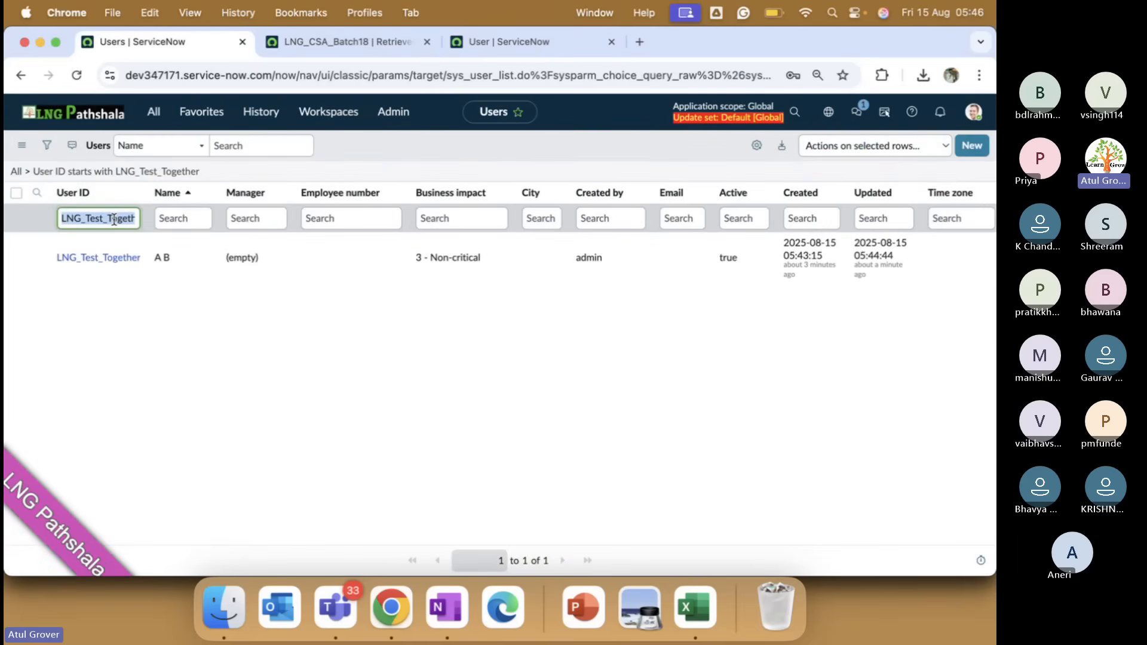
type("*b")
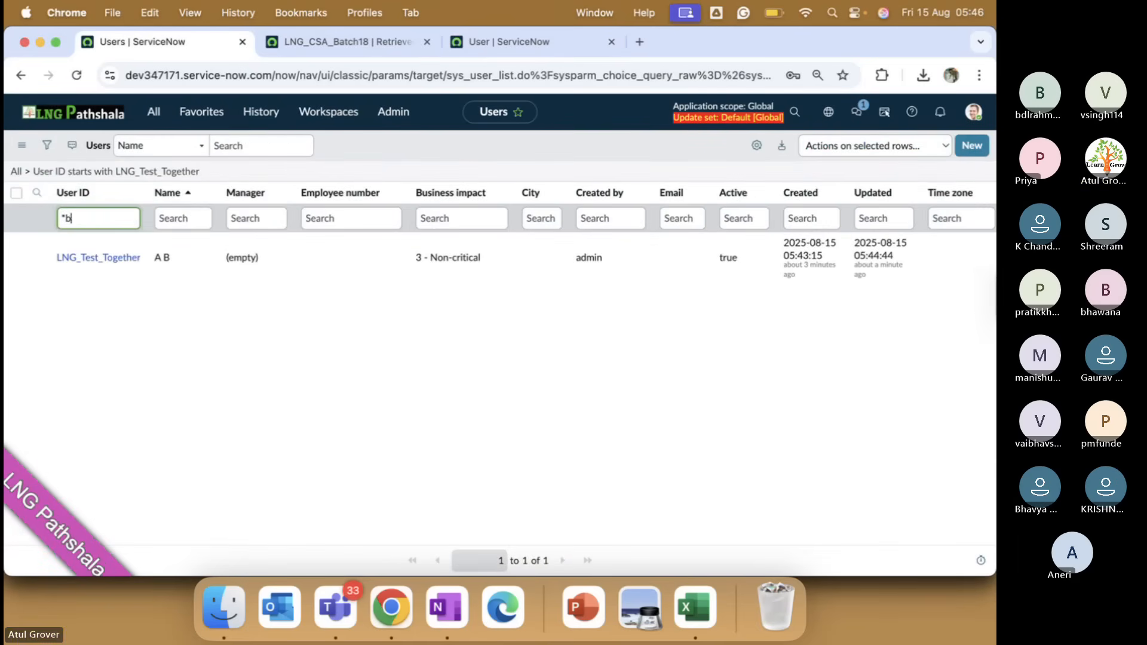
type("atch")
key("Return")
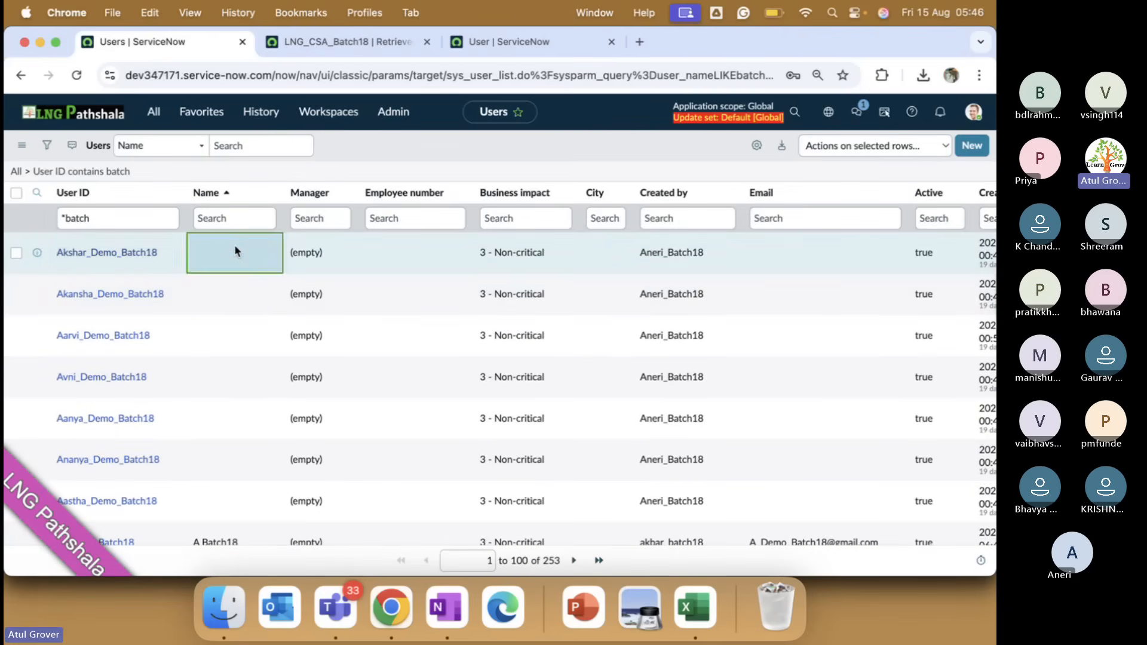
Set Akshar_Demo_Batch18's first name to Akshar and save the record.
double_click(234, 245)
left_click(133, 255)
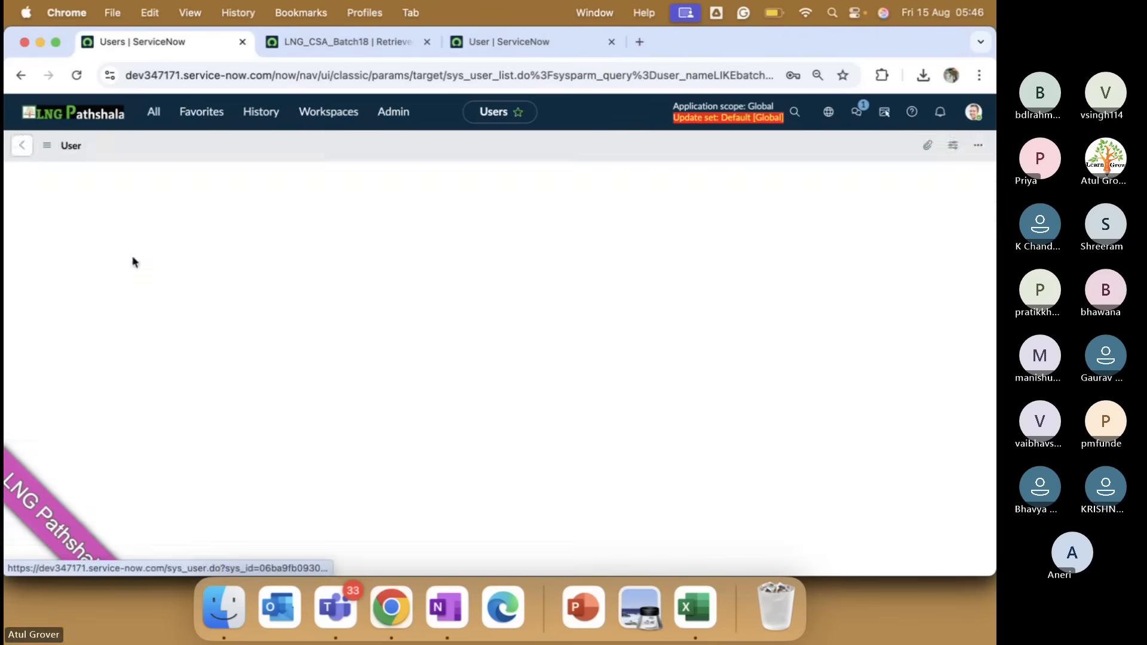
left_click(203, 210)
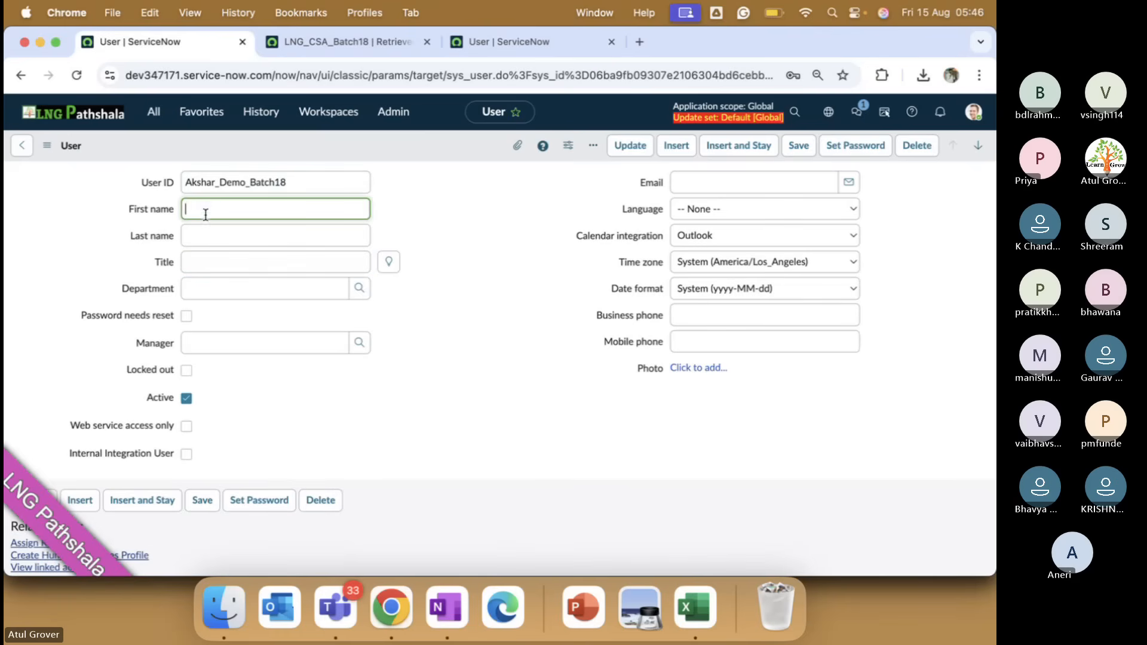
type("Akhar")
key("BackSpace")
key("BackSpace")
key("BackSpace")
type("shar")
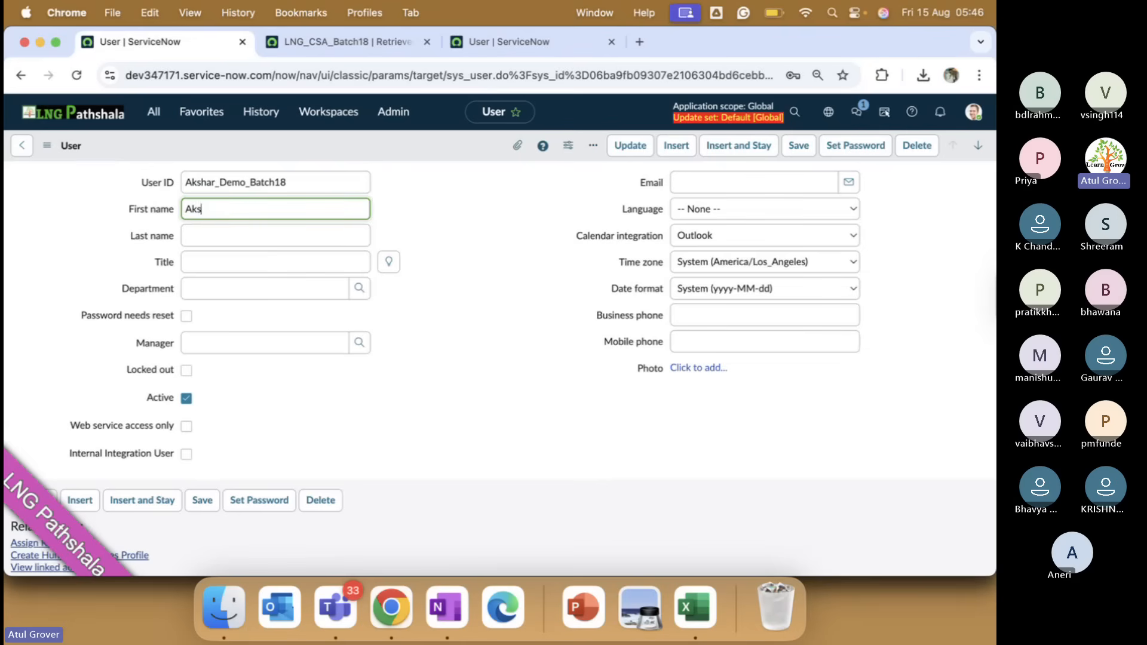
right_click(399, 150)
left_click(417, 158)
Export the Akshar_Demo_Batch18 user record as XML.
right_click(382, 141)
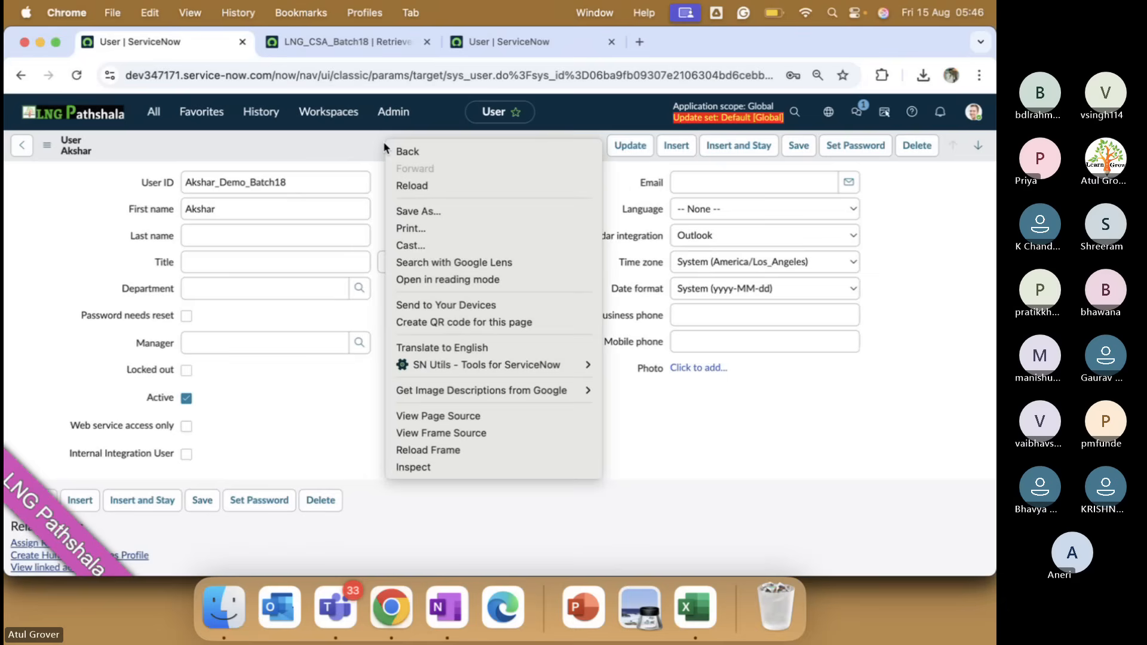
left_click(326, 138)
right_click(327, 138)
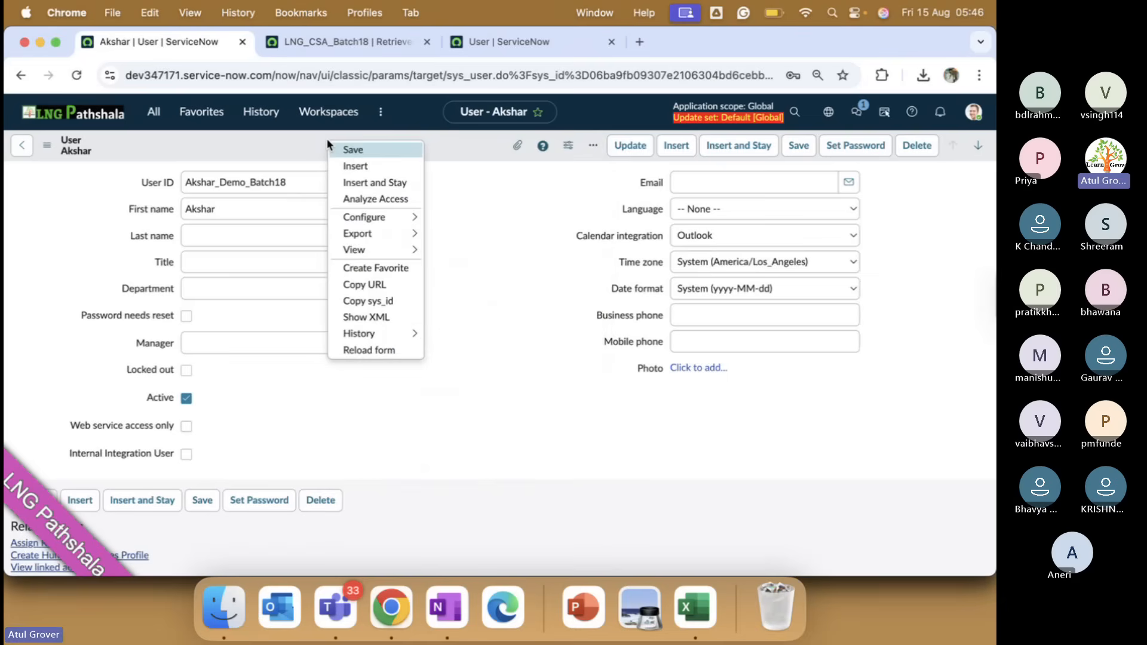
mouse_move(410, 244)
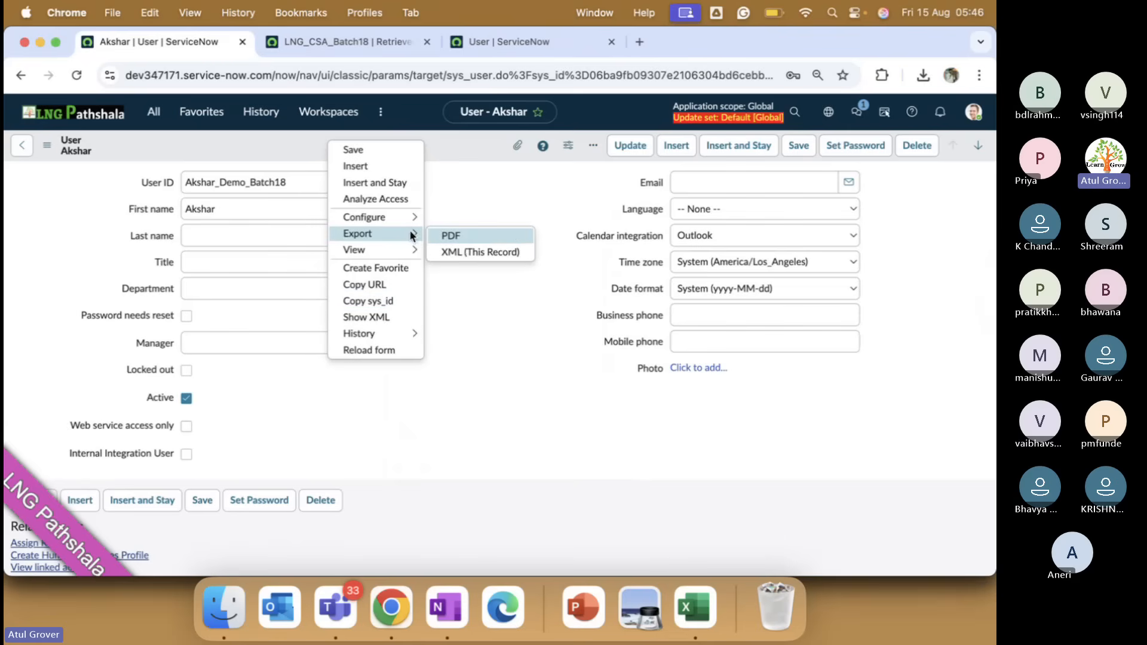
left_click(473, 248)
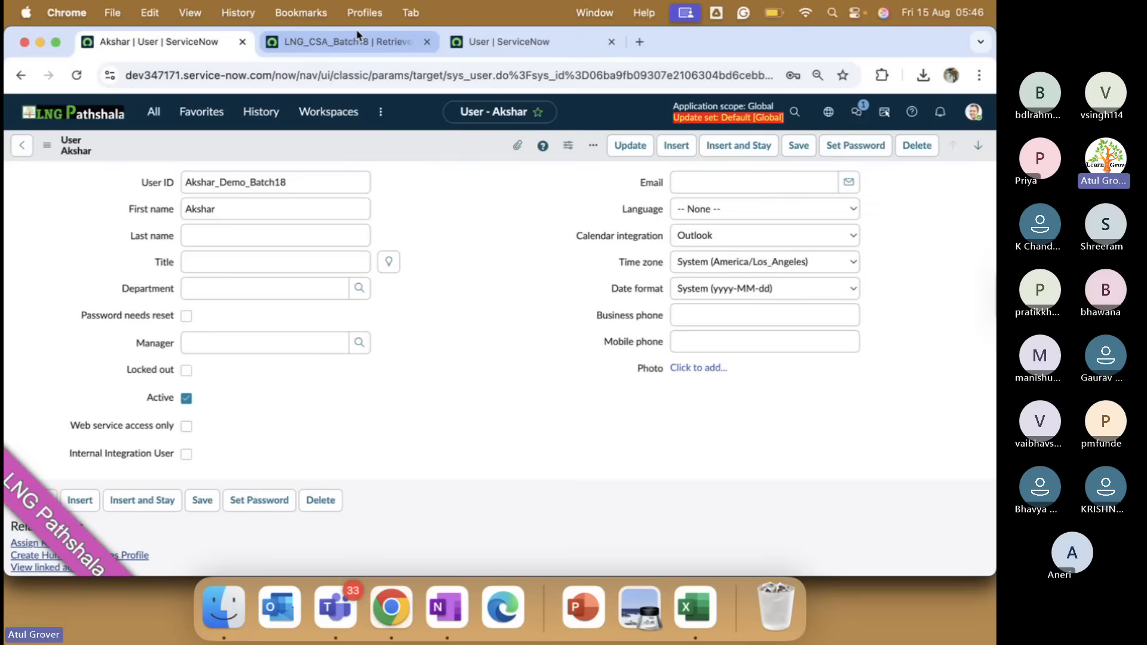
Return to the other instance's Users list filtered on LNG_Test_Together and select the filter text.
left_click(484, 43)
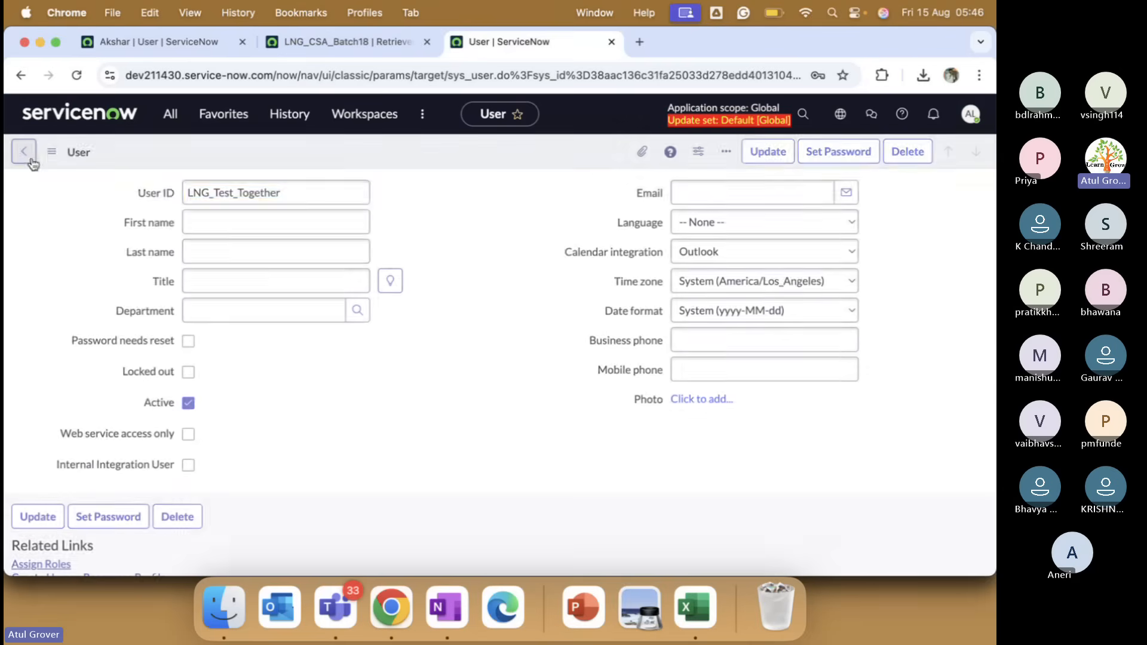
left_click(24, 151)
left_click(184, 232)
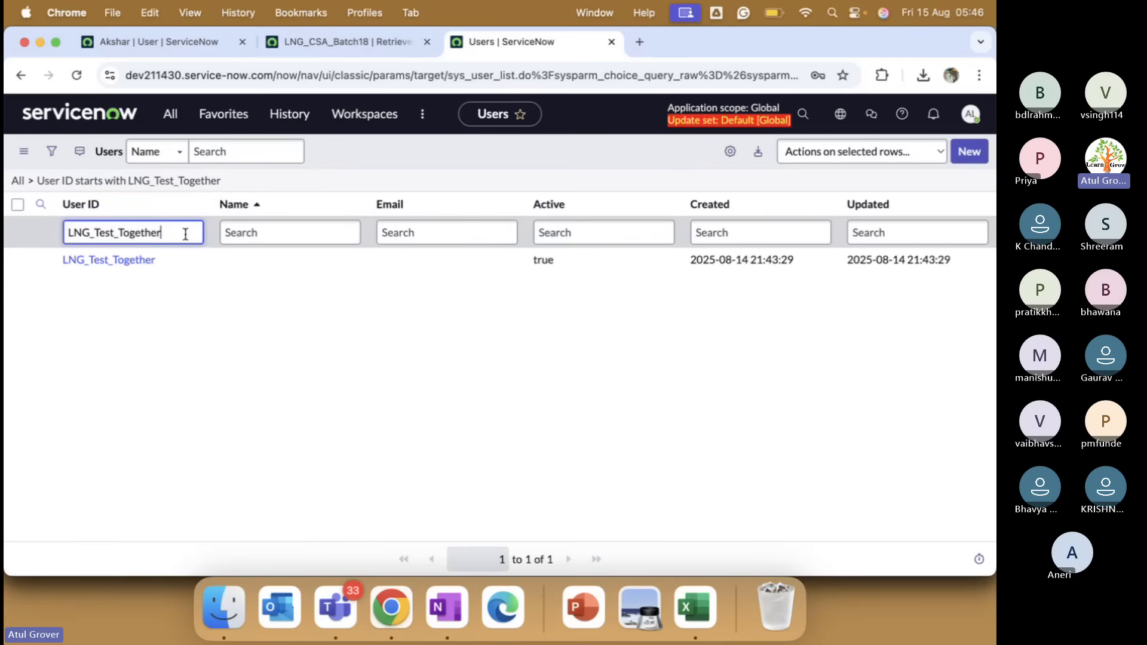
left_click_drag(184, 234, 60, 237)
Clear the User ID filter to list all users and open the Import XML page.
key("BackSpace")
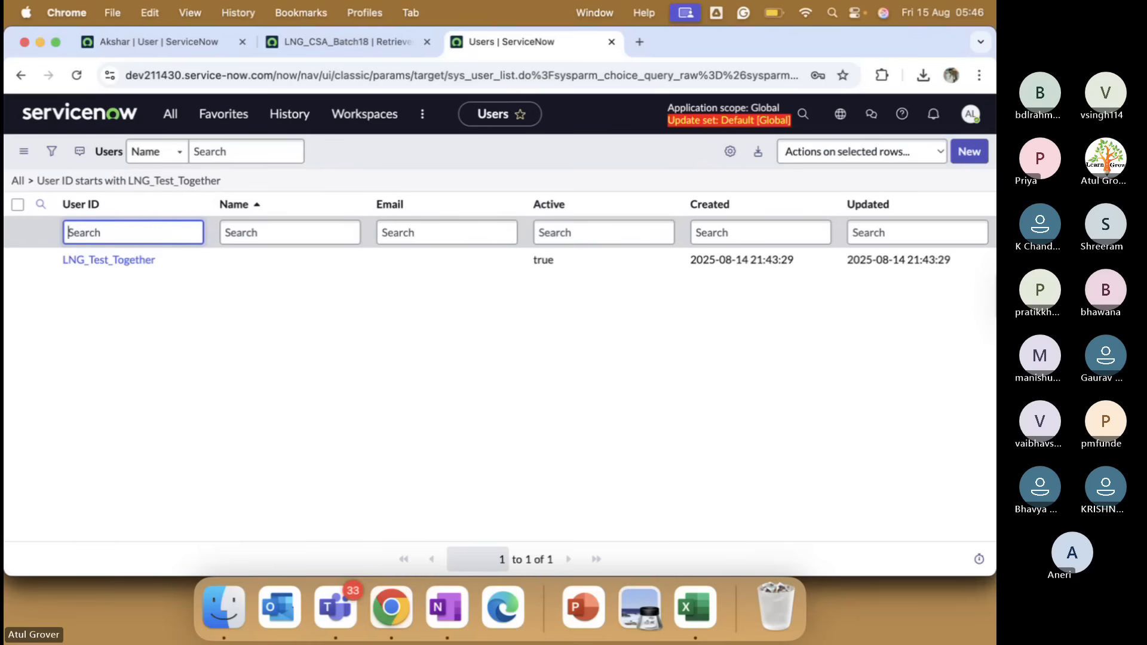
key("Return")
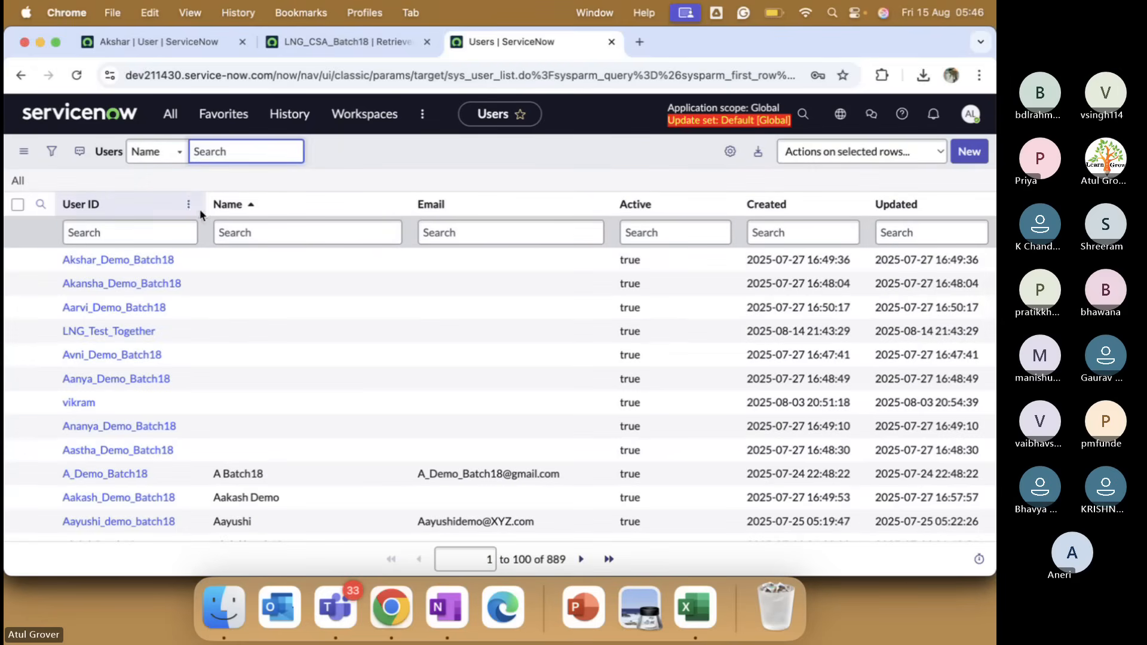
left_click(190, 205)
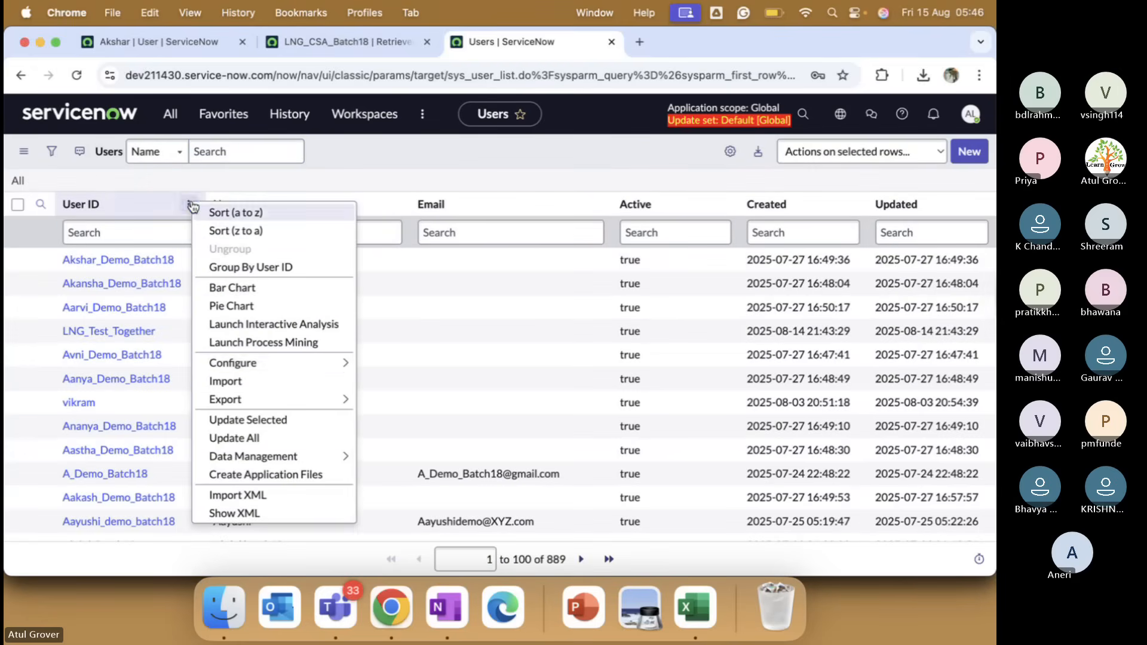
left_click(282, 493)
left_click(389, 239)
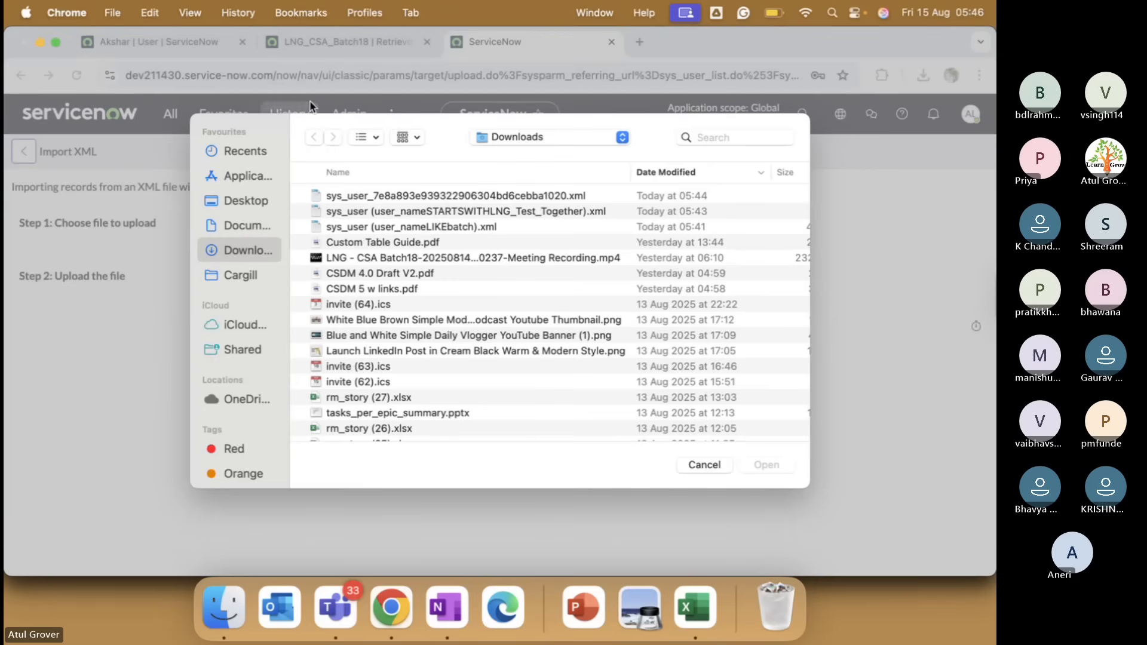
left_click(704, 465)
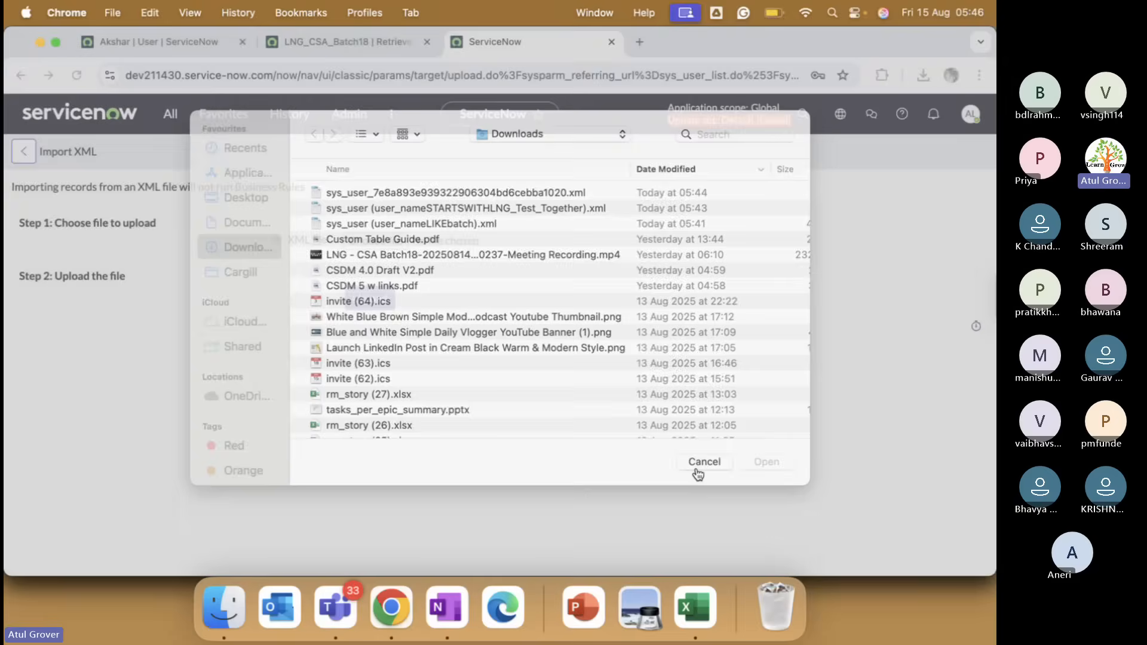
Download the Akshar_Demo_Batch18 record from the first instance as an XML file.
left_click(139, 41)
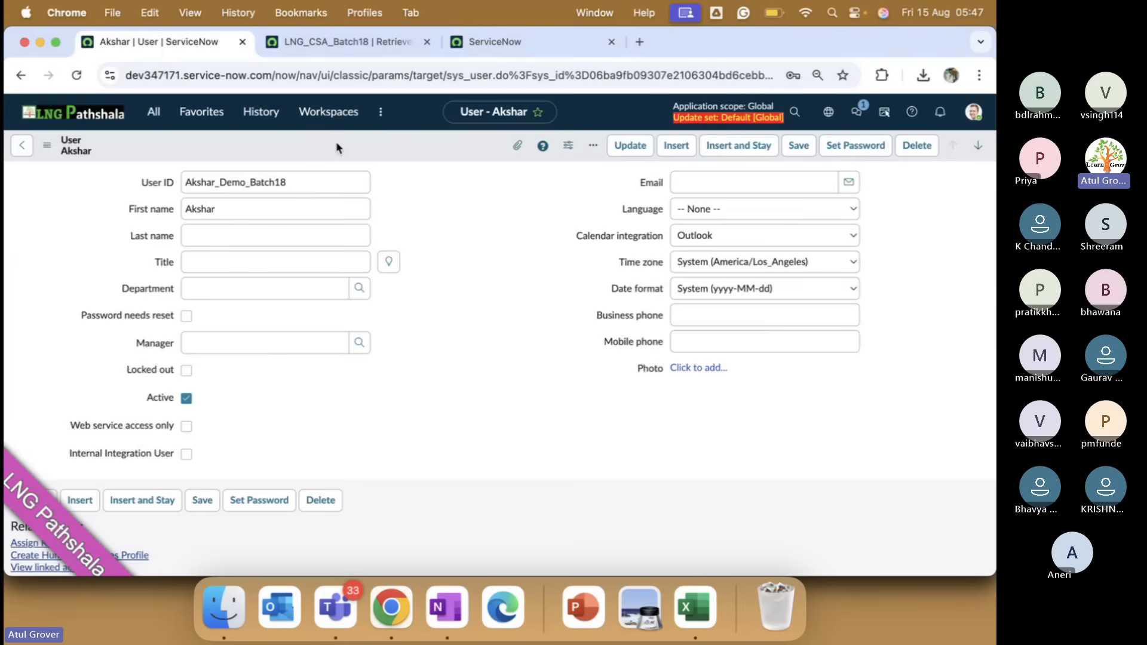
right_click(336, 144)
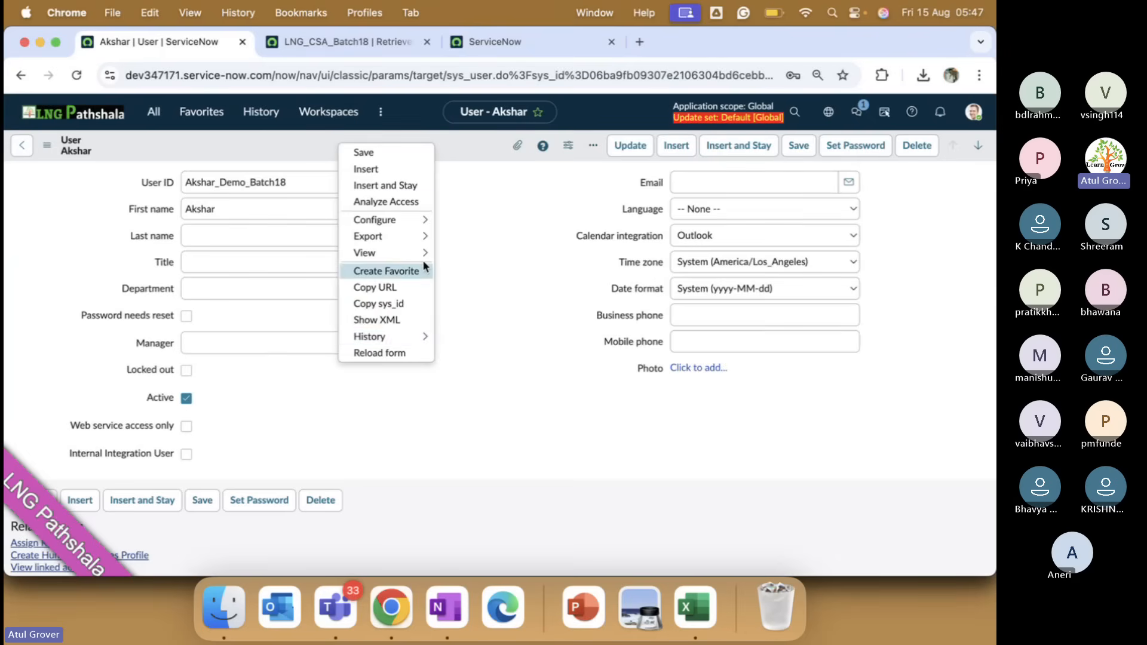
mouse_move(432, 234)
left_click(475, 254)
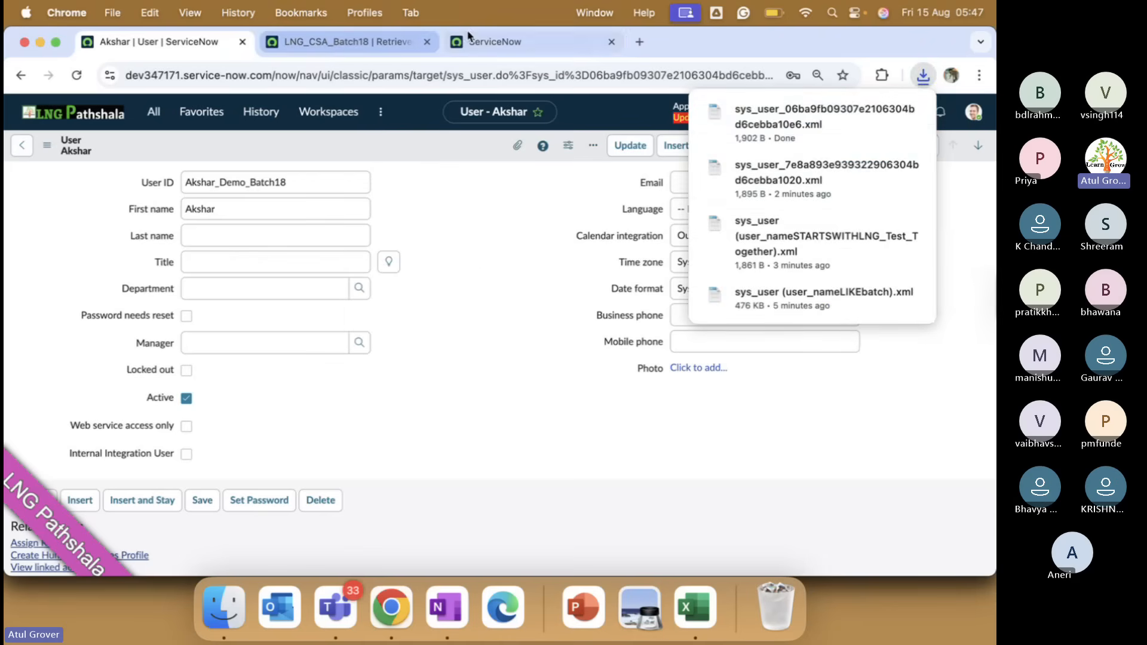
Upload the downloaded sys_user_06ba9fb…10e6.xml file on the second instance's Import XML page.
left_click(352, 44)
left_click(495, 45)
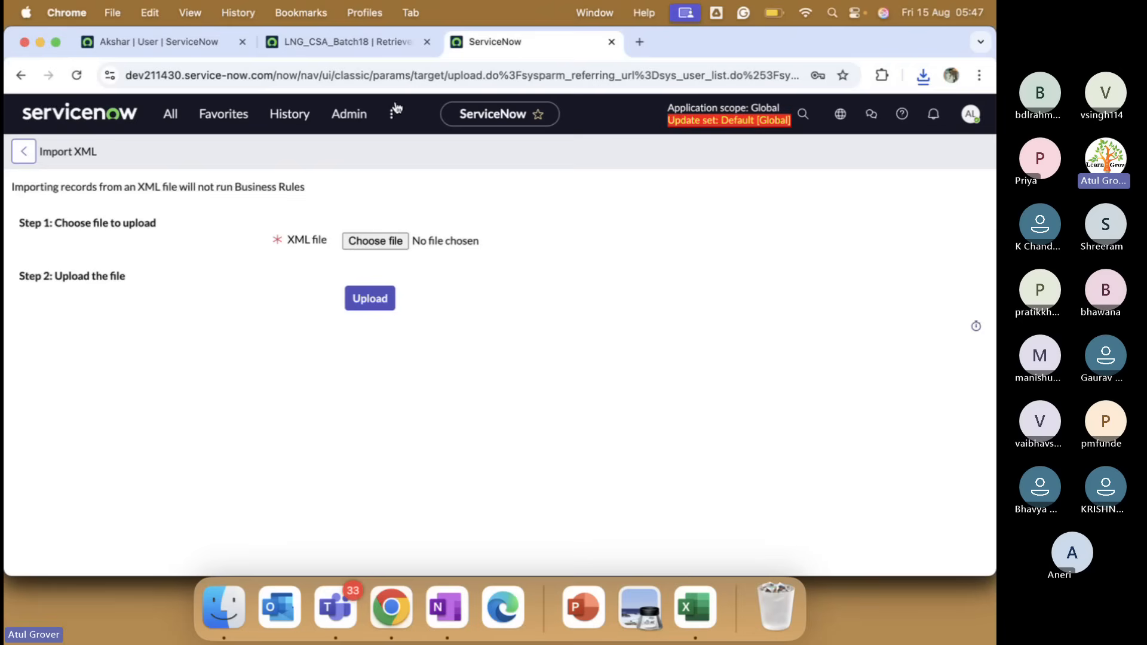
left_click(386, 245)
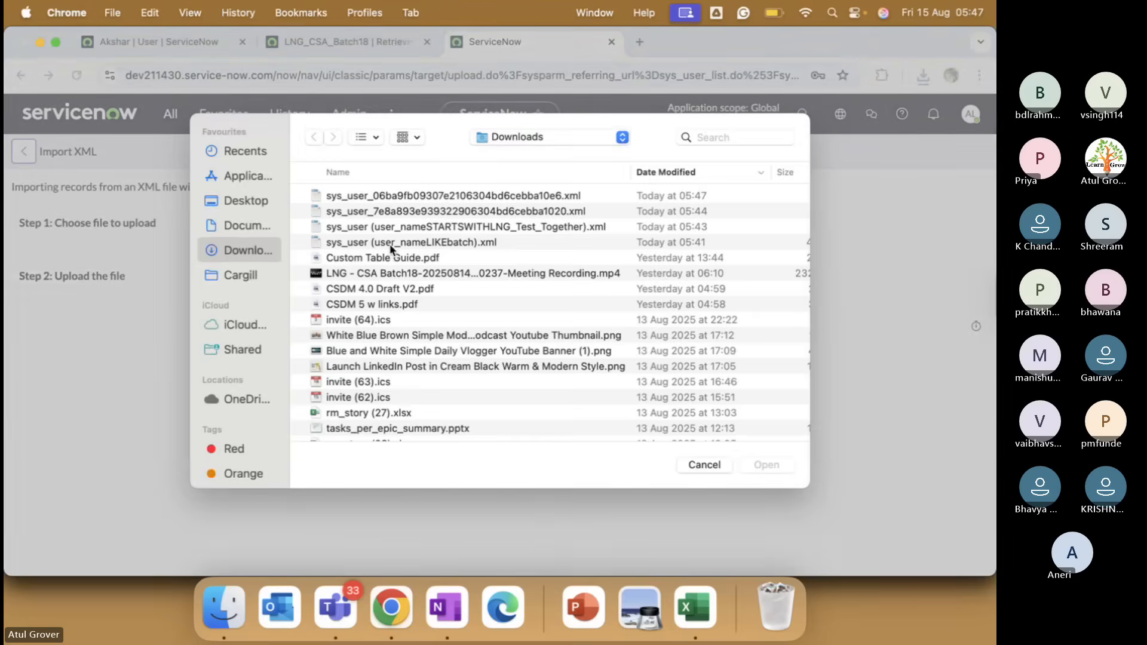
double_click(411, 197)
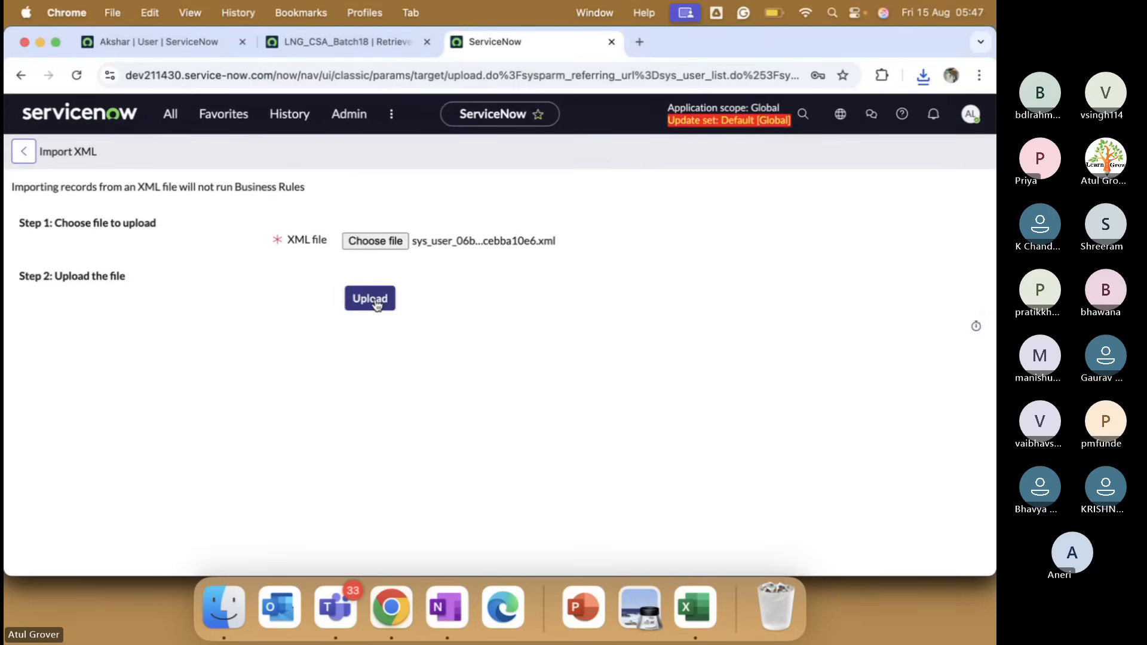
left_click(376, 302)
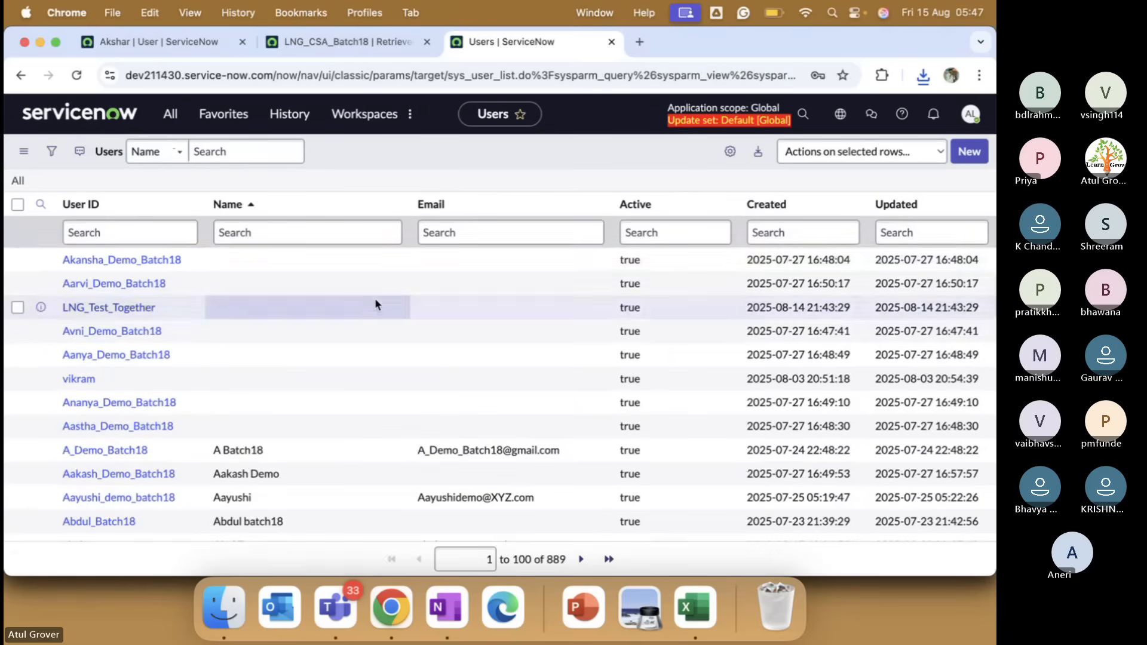
Reload the second instance's Users list and check the Akansha_Demo_Batch18 record.
left_click(134, 269)
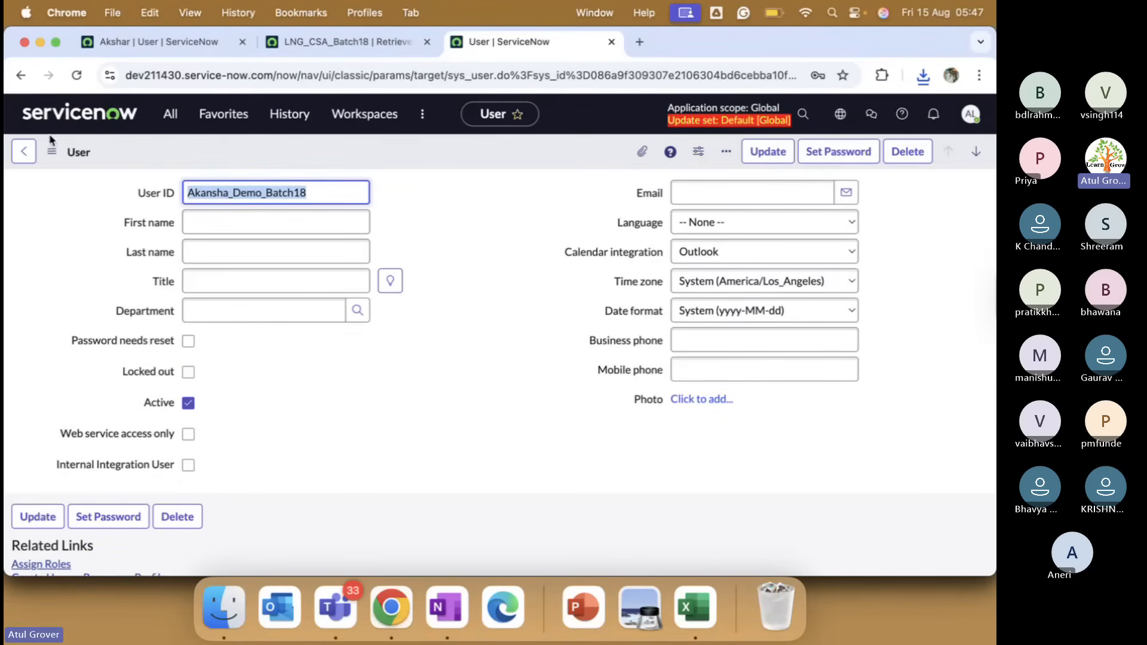
left_click(24, 151)
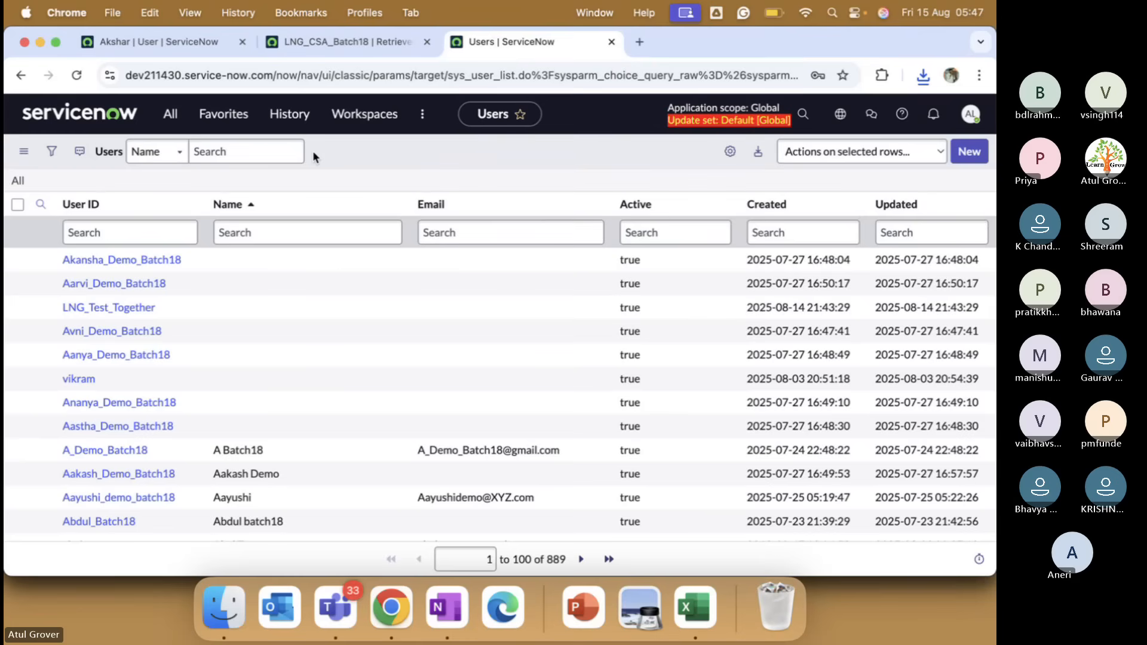
right_click(339, 151)
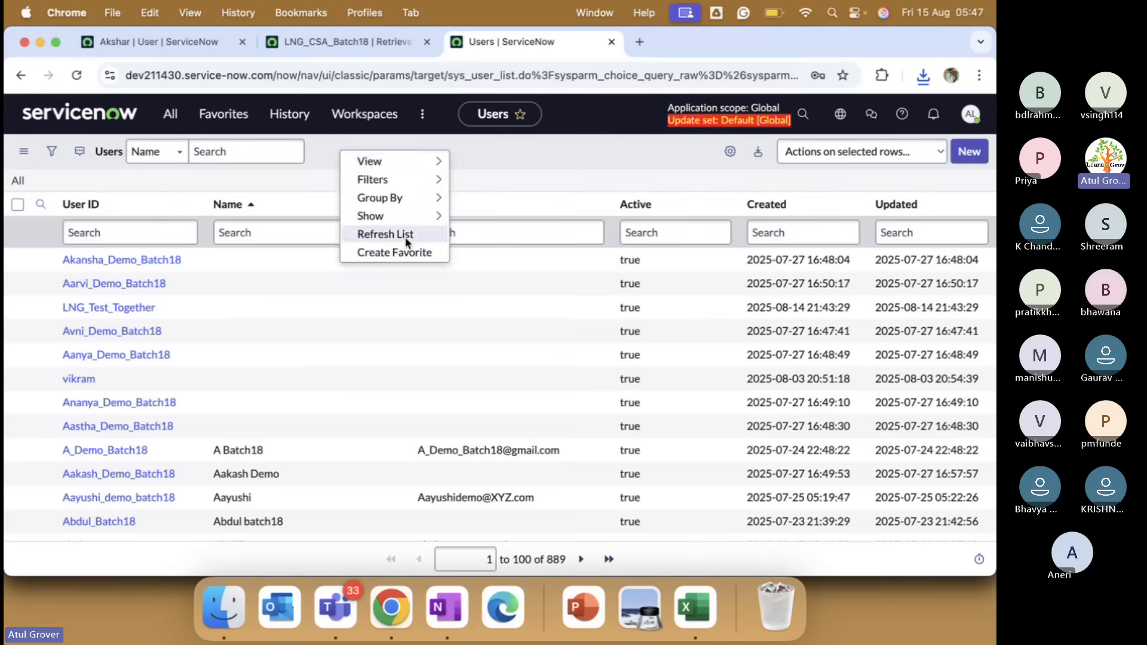
left_click(385, 234)
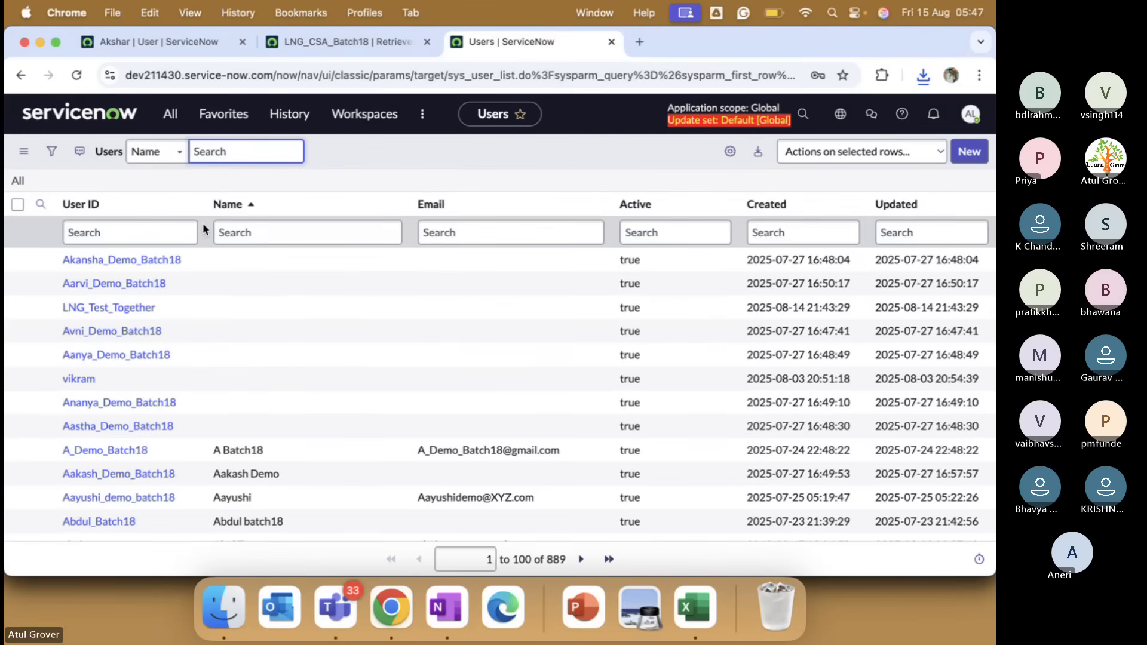
left_click(125, 260)
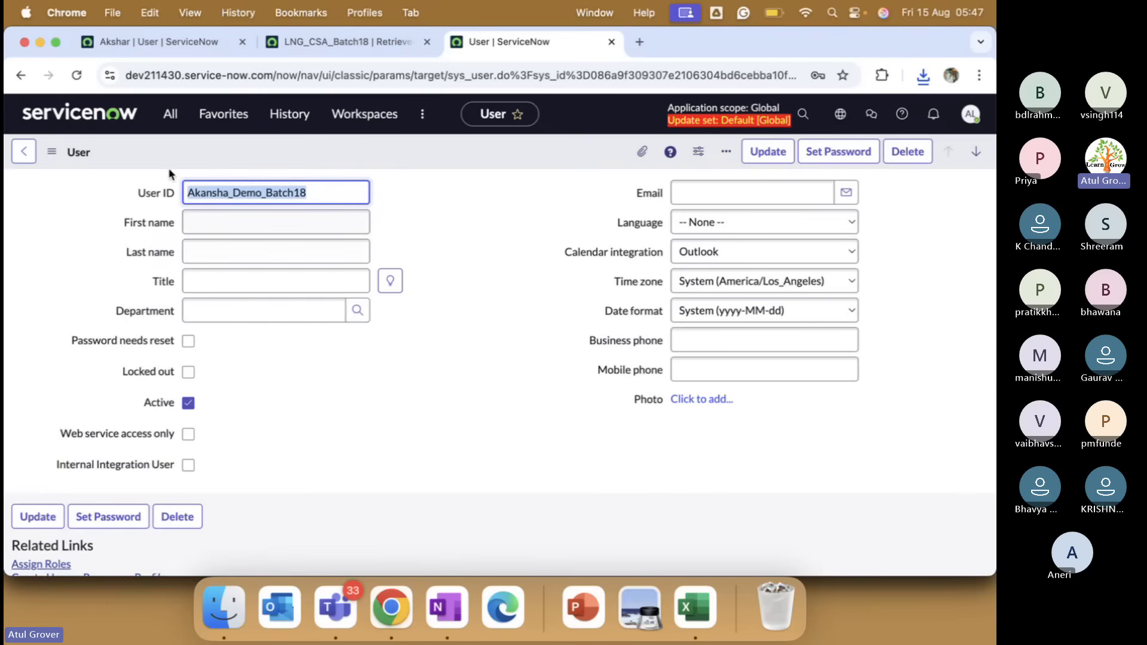
left_click(24, 151)
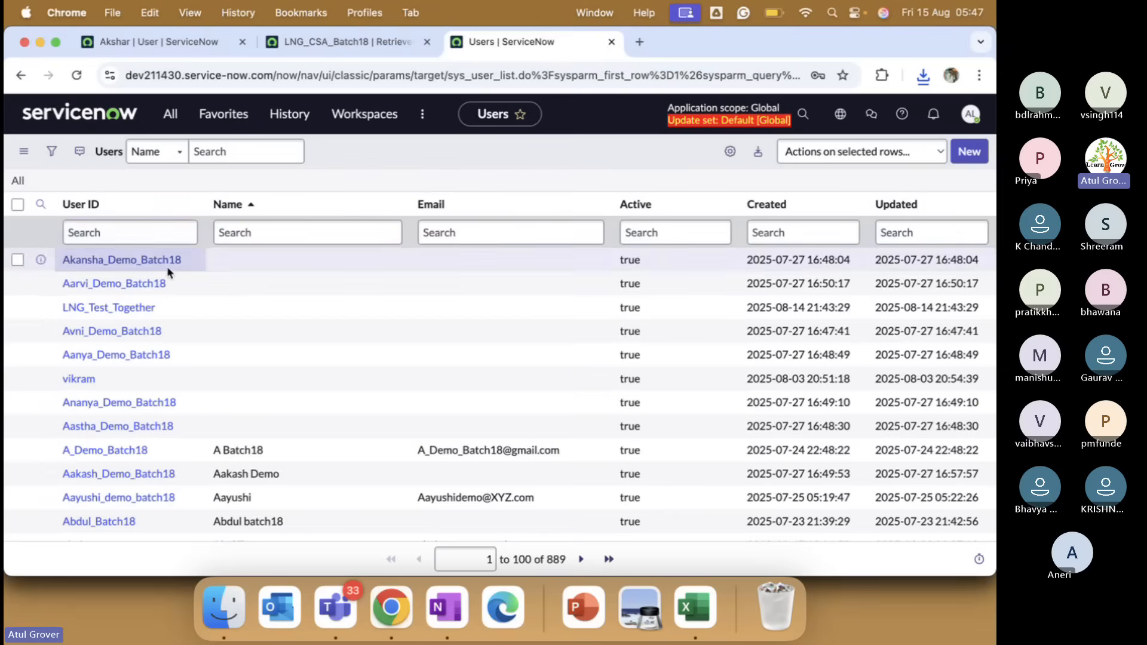
Copy Akshar's User ID from the first instance and filter the second instance's list to Akshar_Demo_Batch18.
left_click(199, 45)
left_click_drag(298, 185, 169, 181)
key("super+c")
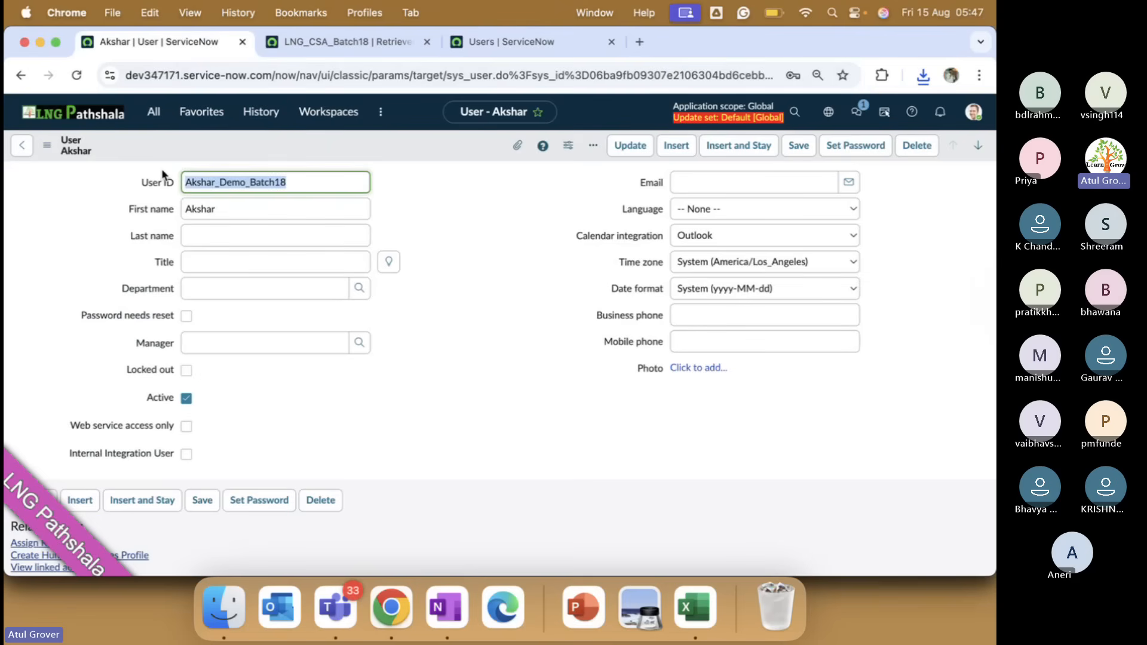
left_click(486, 43)
left_click(114, 228)
key("super+v")
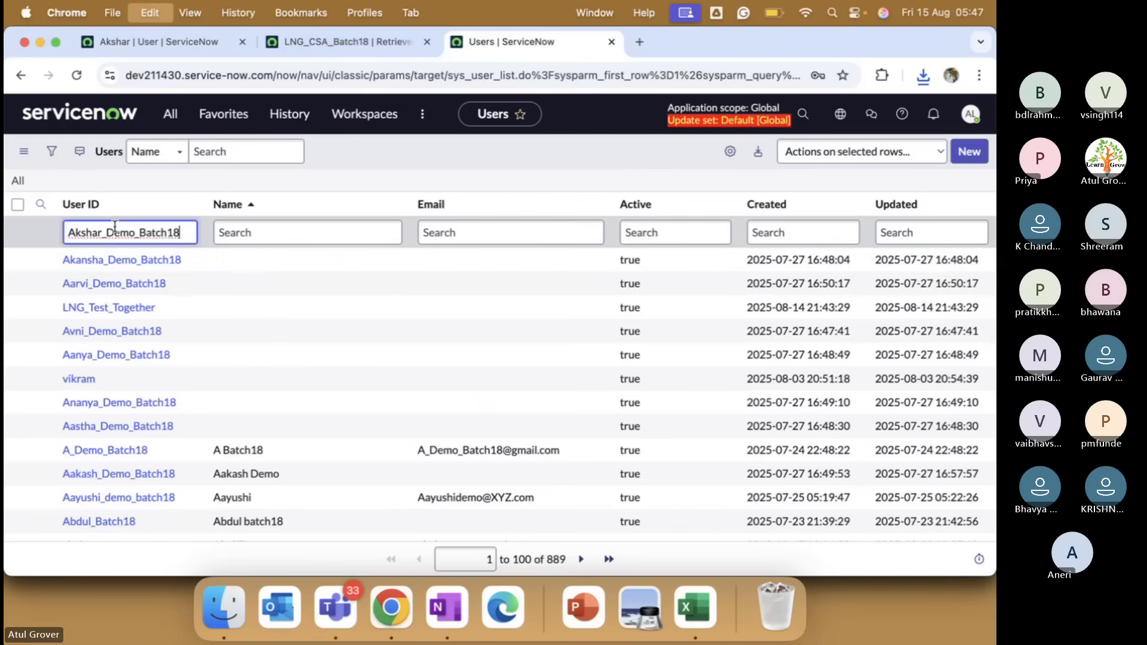
key("Return")
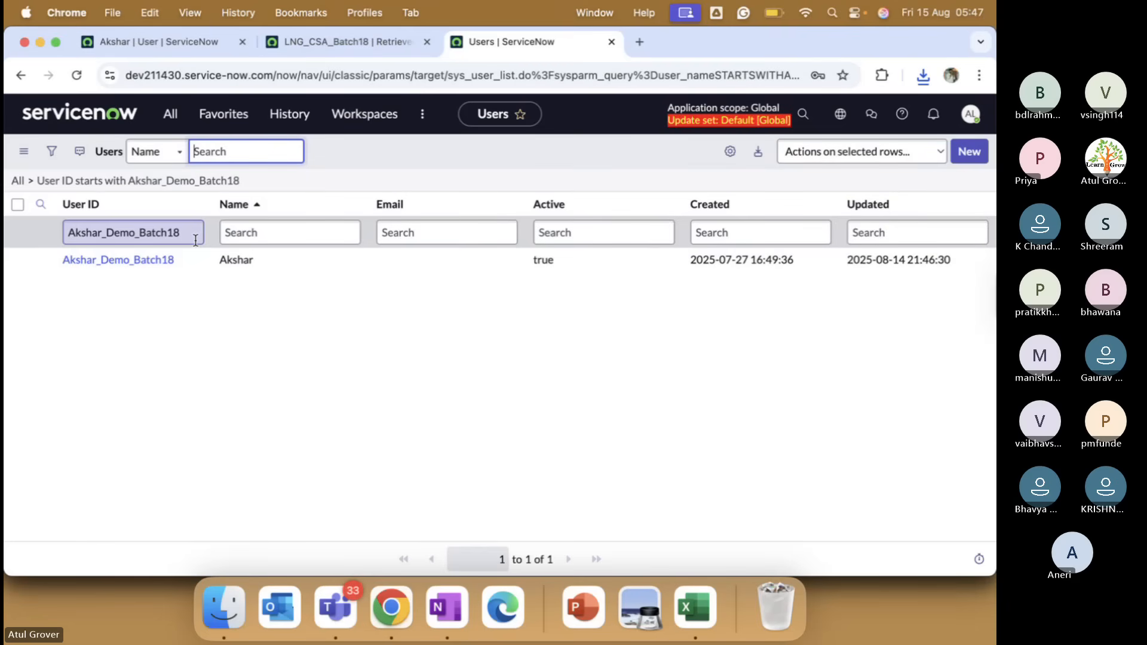
left_click_drag(179, 237, 48, 230)
Filter User IDs to LNG, showing 11 users, then check the LNG_CSA_Batch18 commit at 92%.
type("LNG")
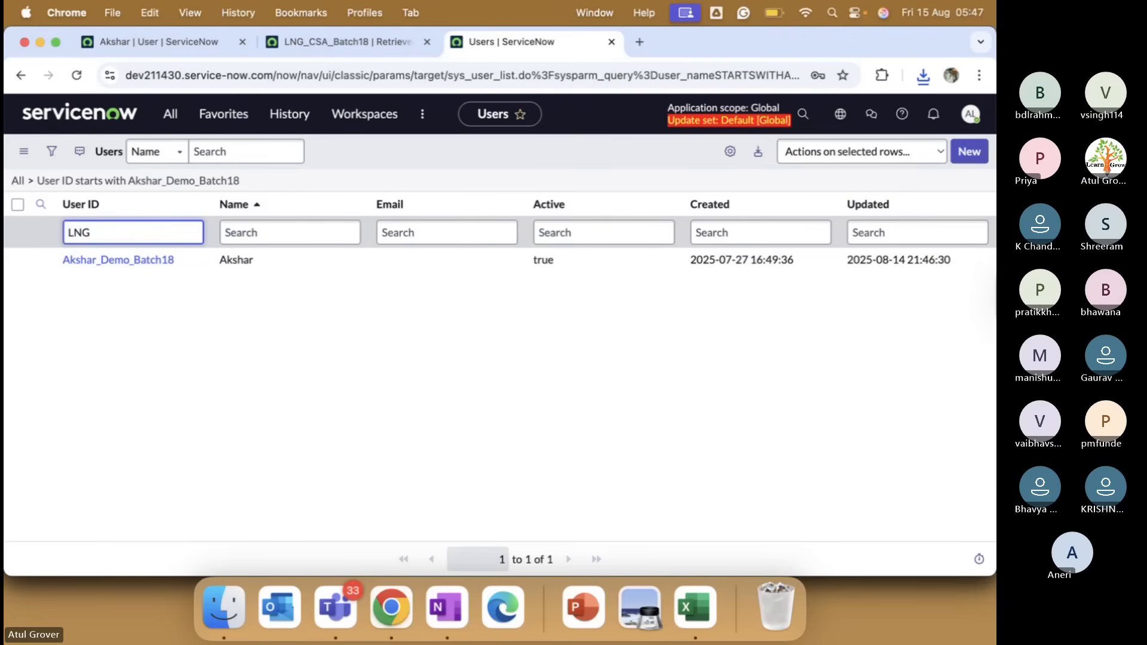
key("Return")
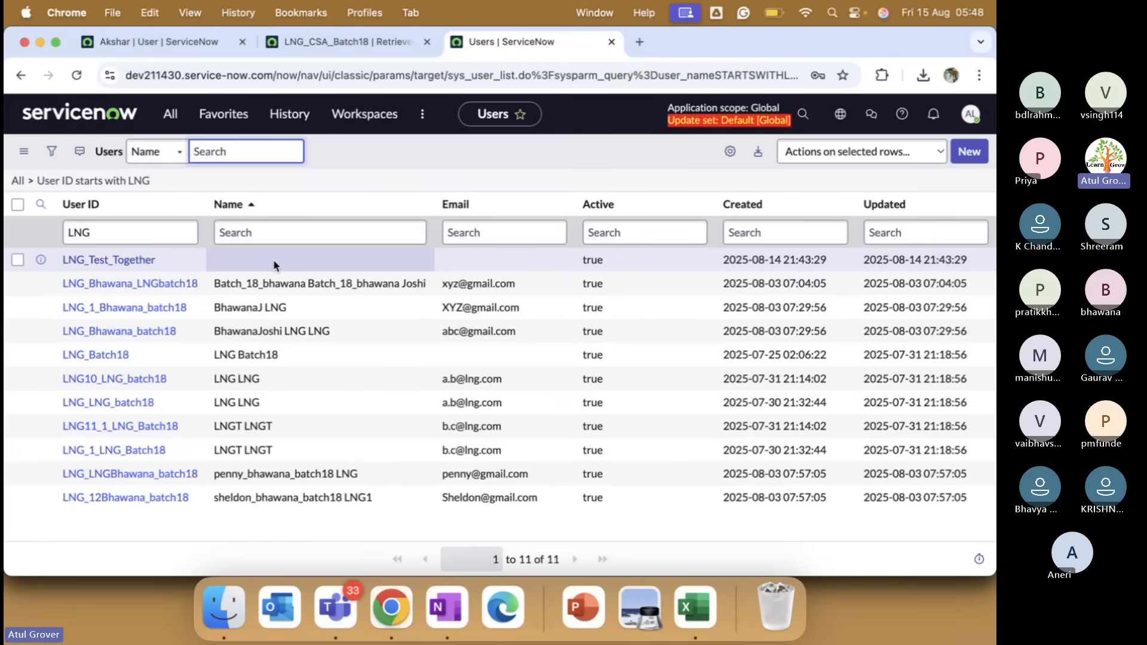
left_click(168, 44)
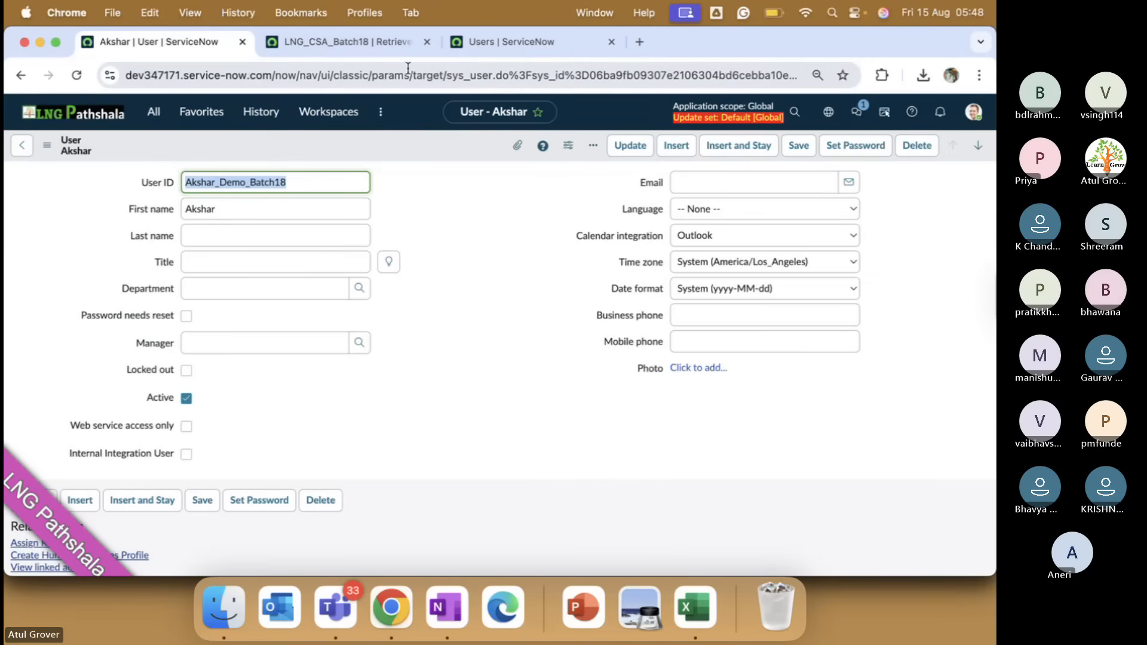
left_click(472, 40)
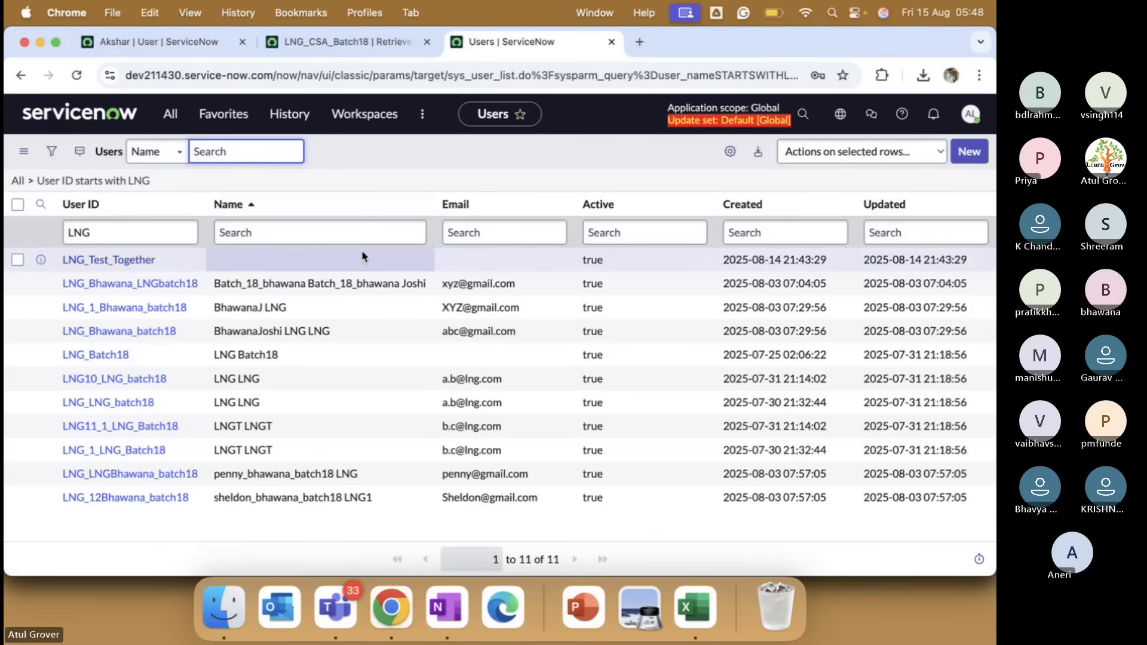
left_click(325, 43)
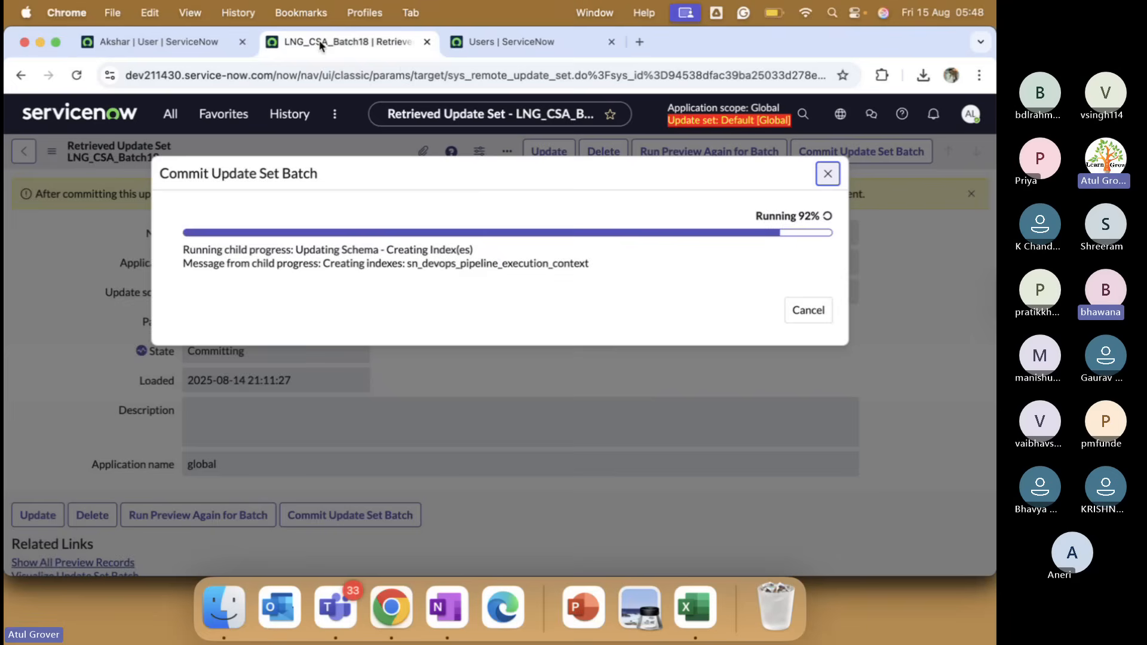
Bring back the dev211430 Users list showing the 11 LNG users.
left_click(517, 42)
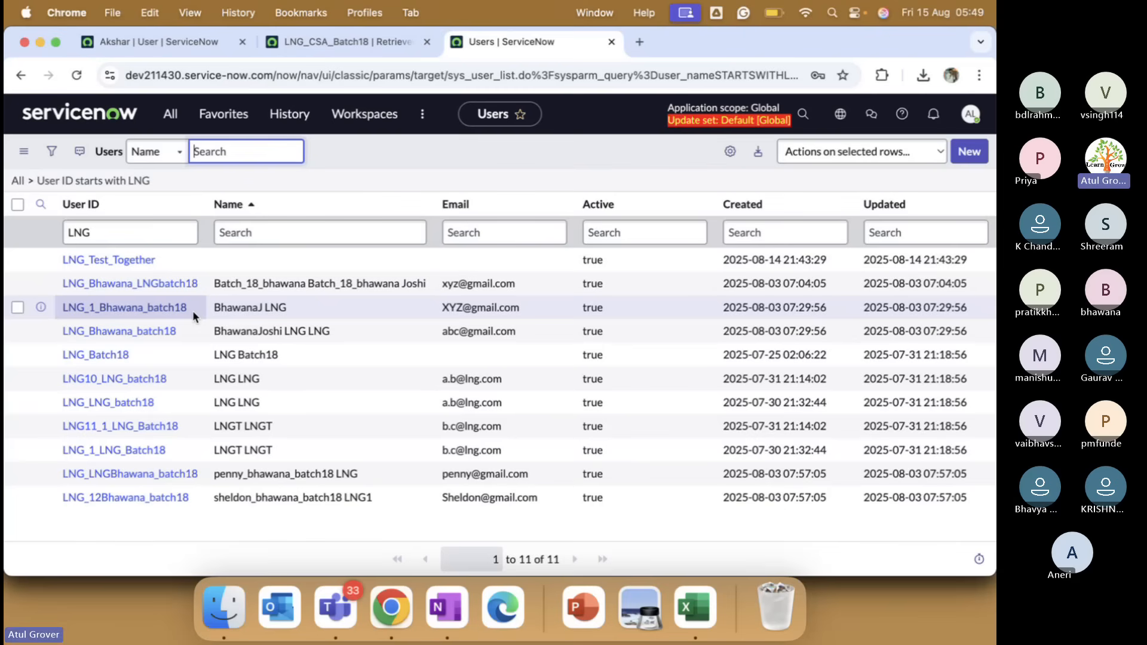
key("ctrl+Up")
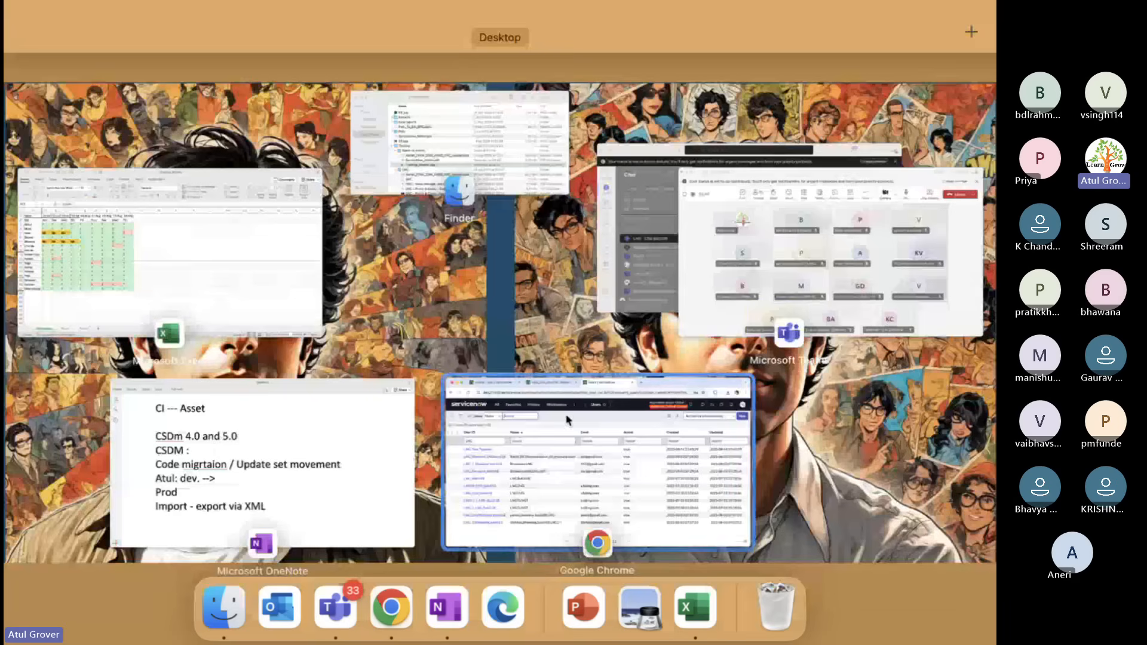
left_click(745, 320)
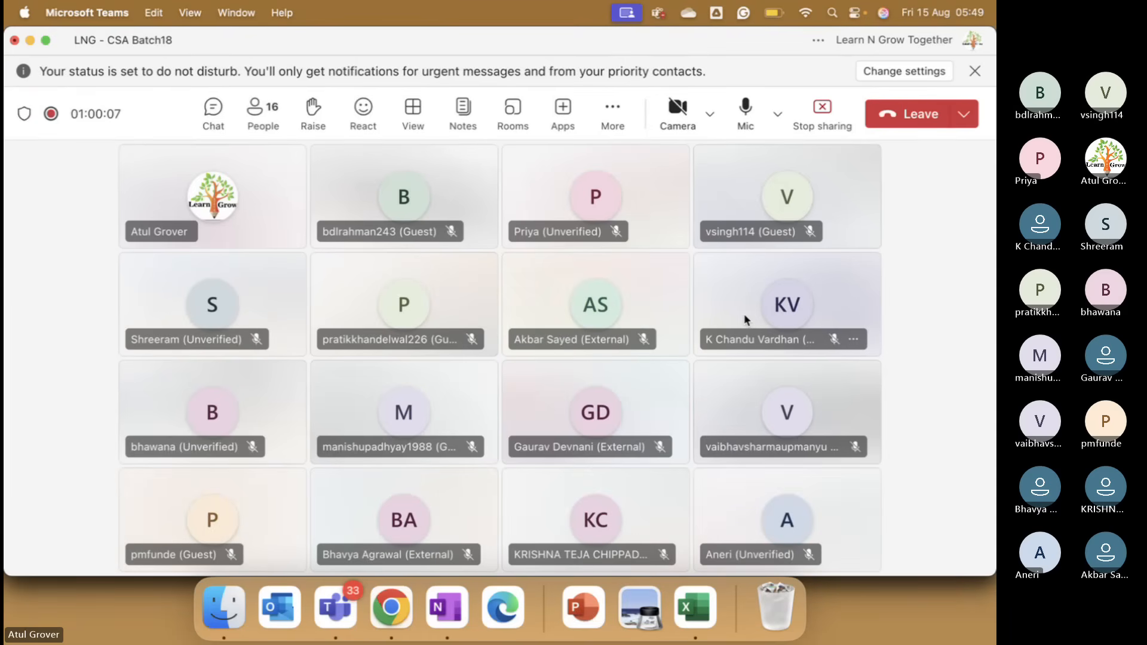
key("ctrl+Up")
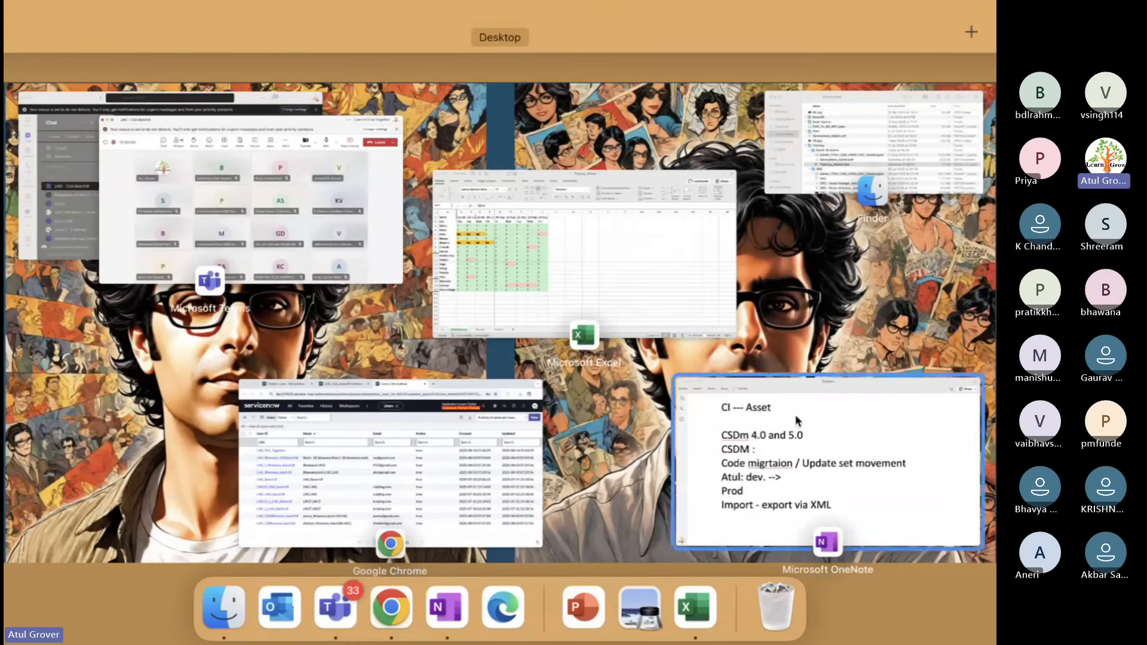
left_click(441, 475)
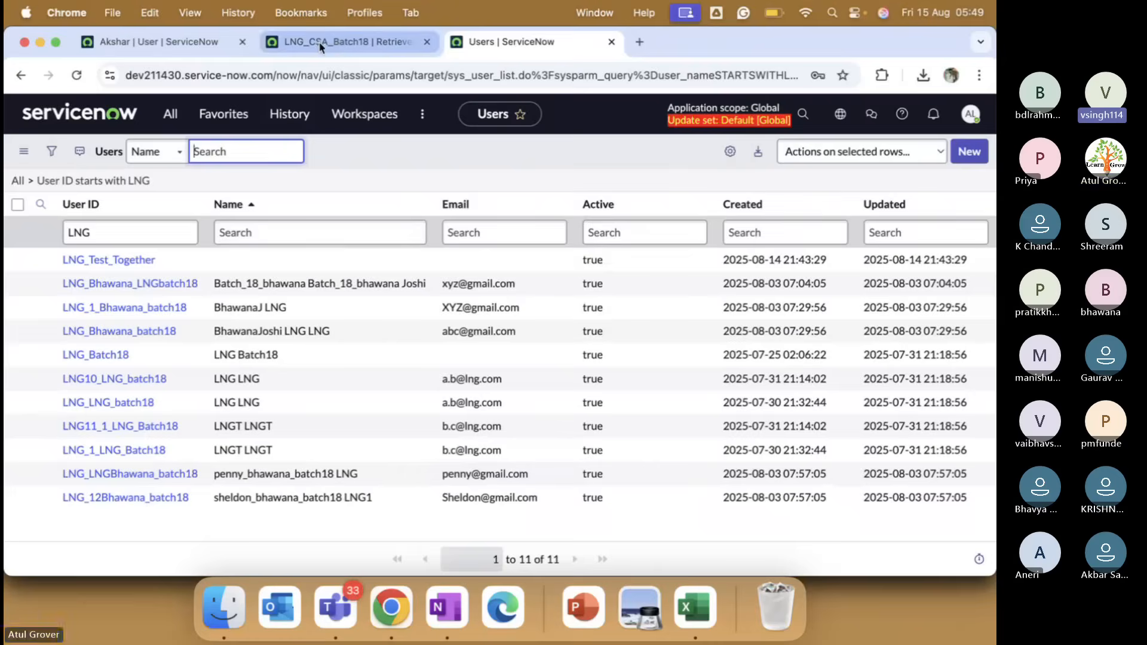
left_click(321, 47)
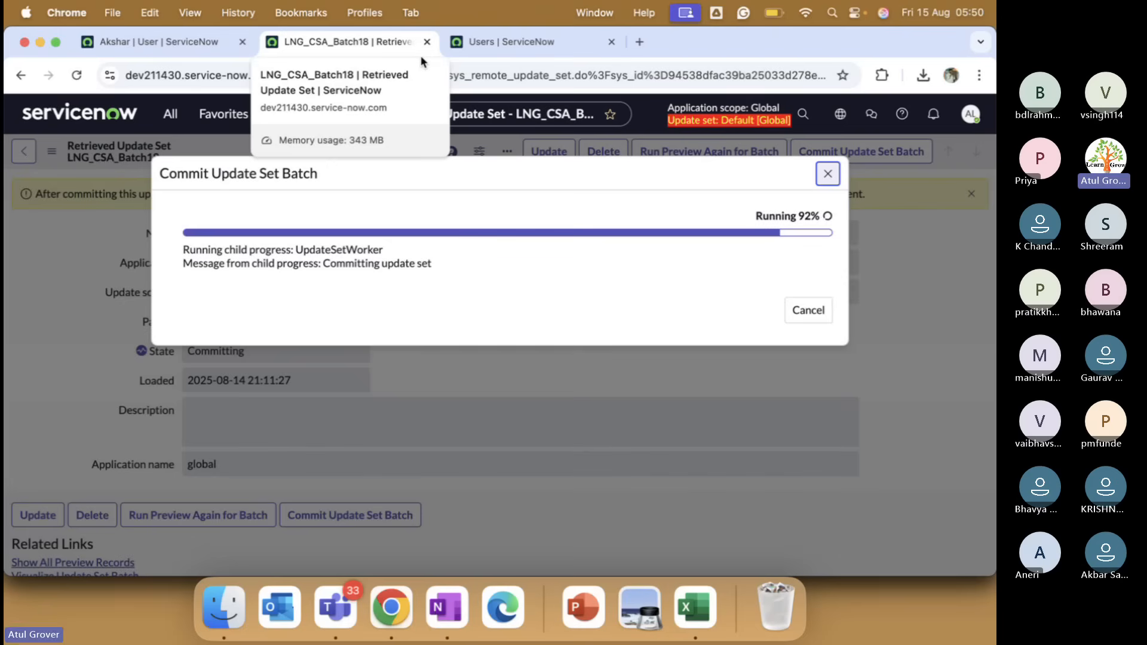
left_click(502, 41)
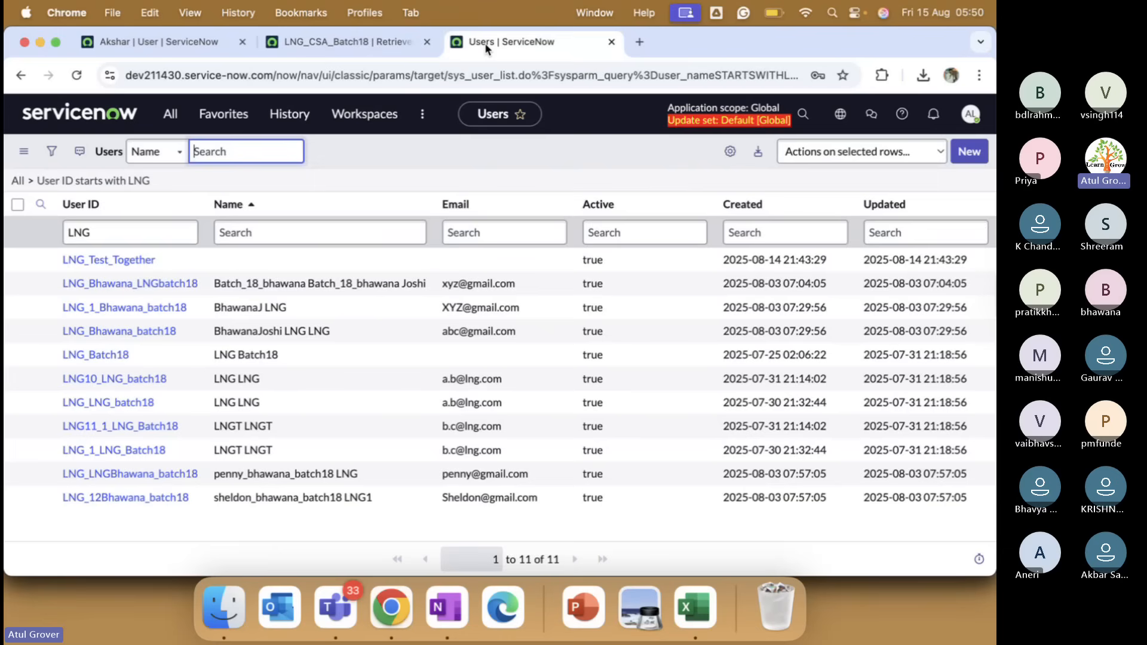
Filter the first instance's Users list by User ID LNg.
left_click(127, 262)
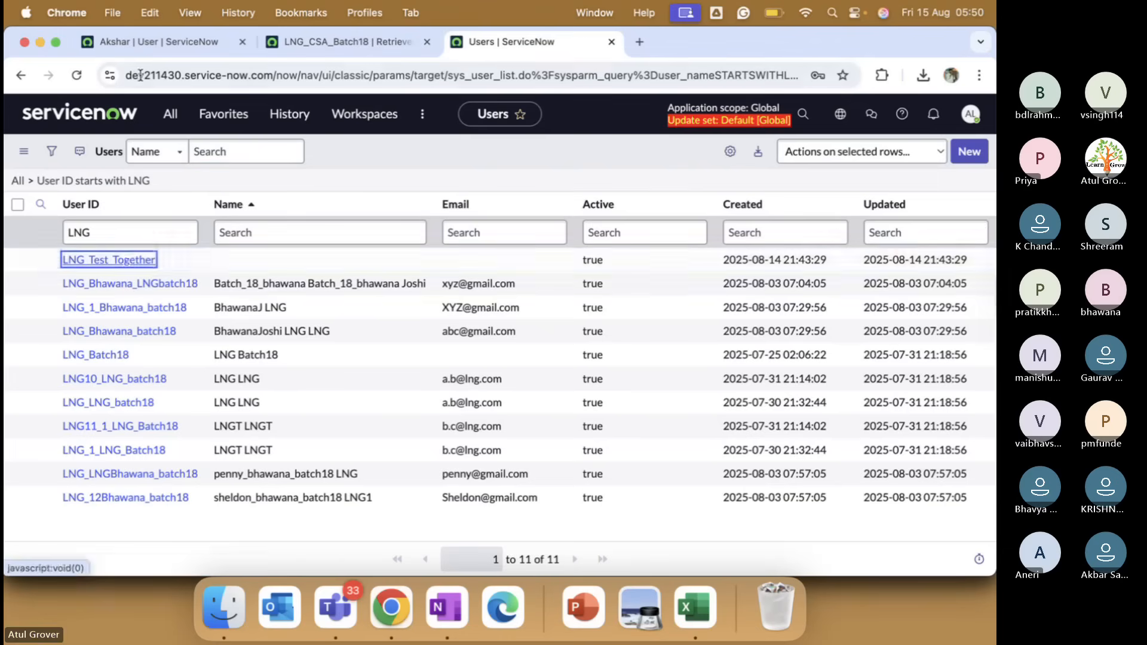
left_click(143, 45)
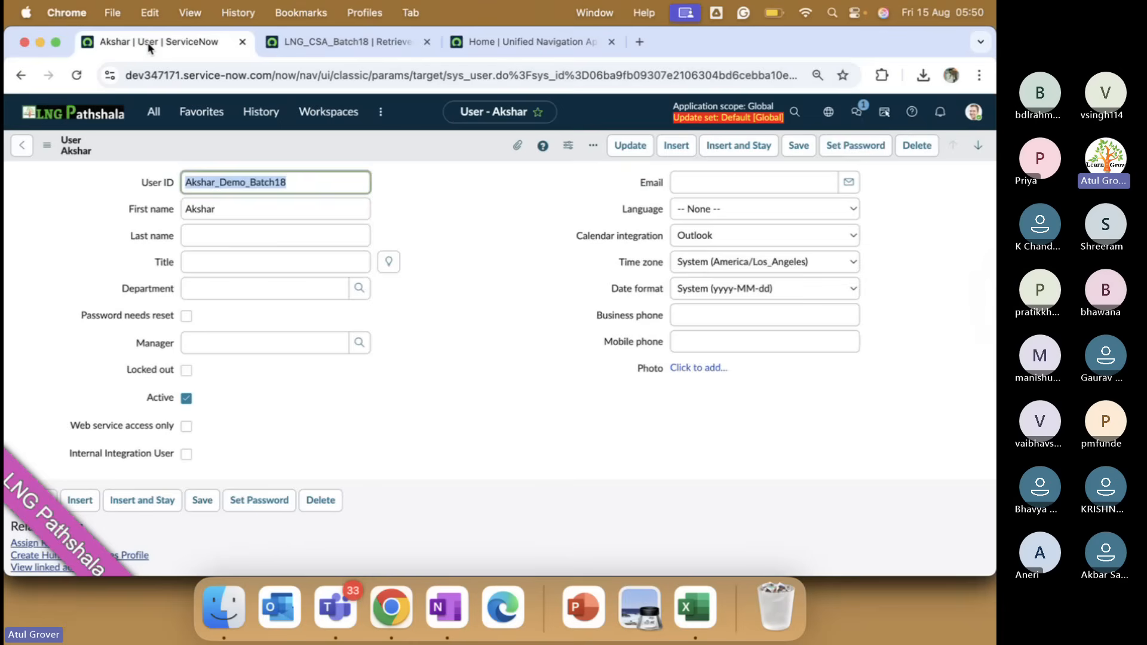
left_click(23, 145)
left_click(127, 217)
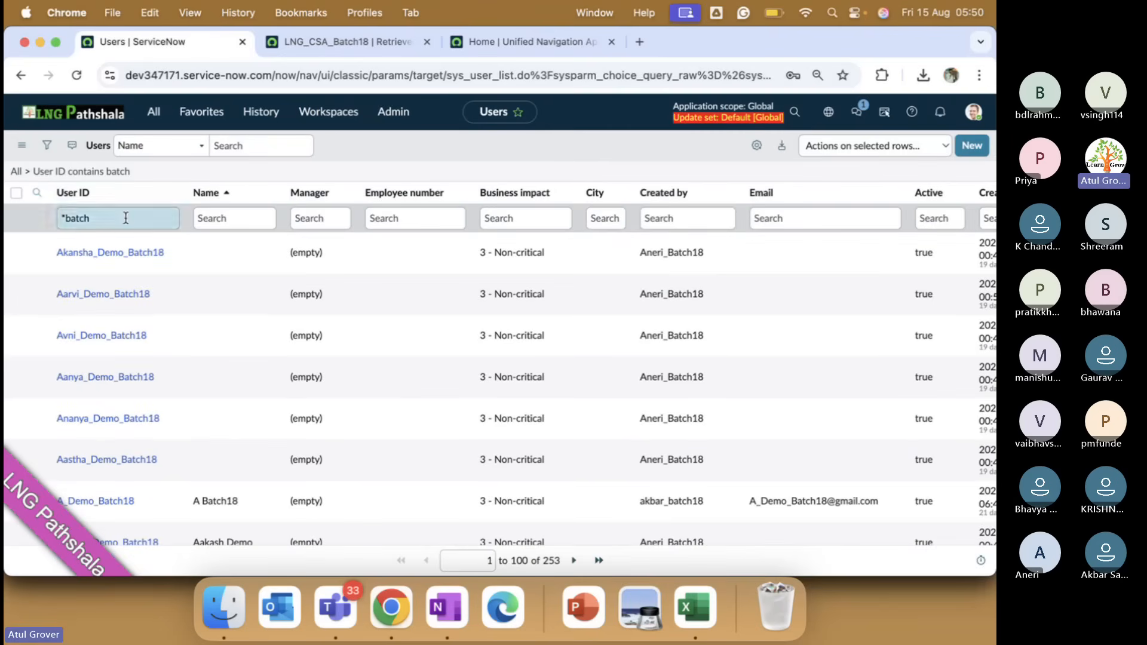
key("BackSpace")
key("BackSpace")
key("BackSpace")
key("BackSpace")
key("BackSpace")
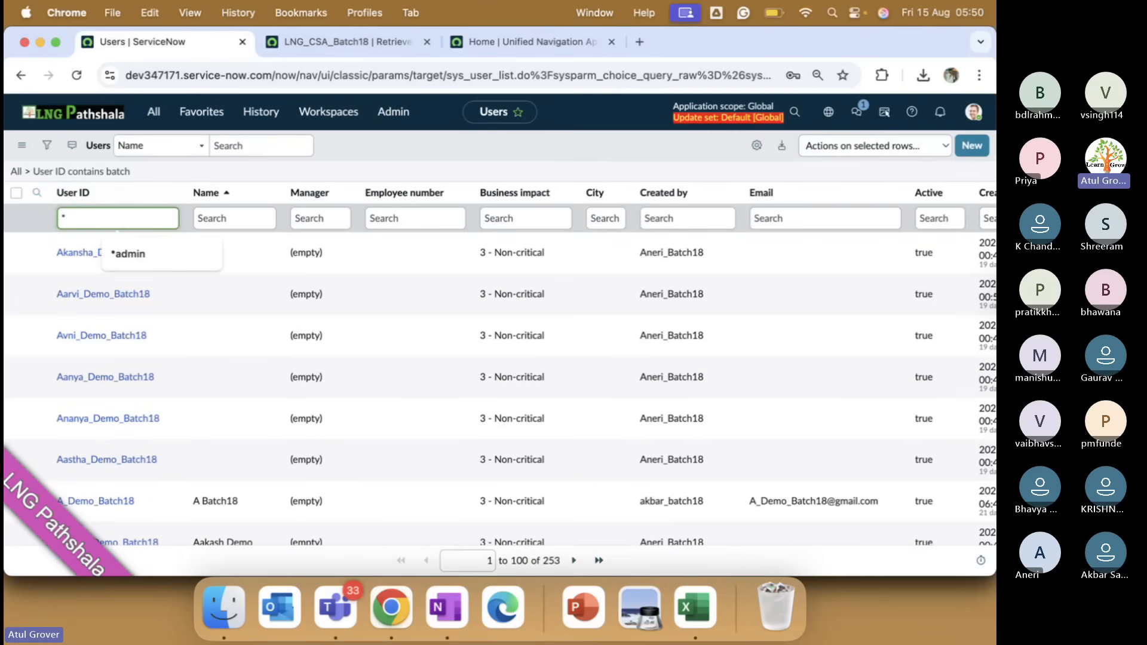
type("LNg")
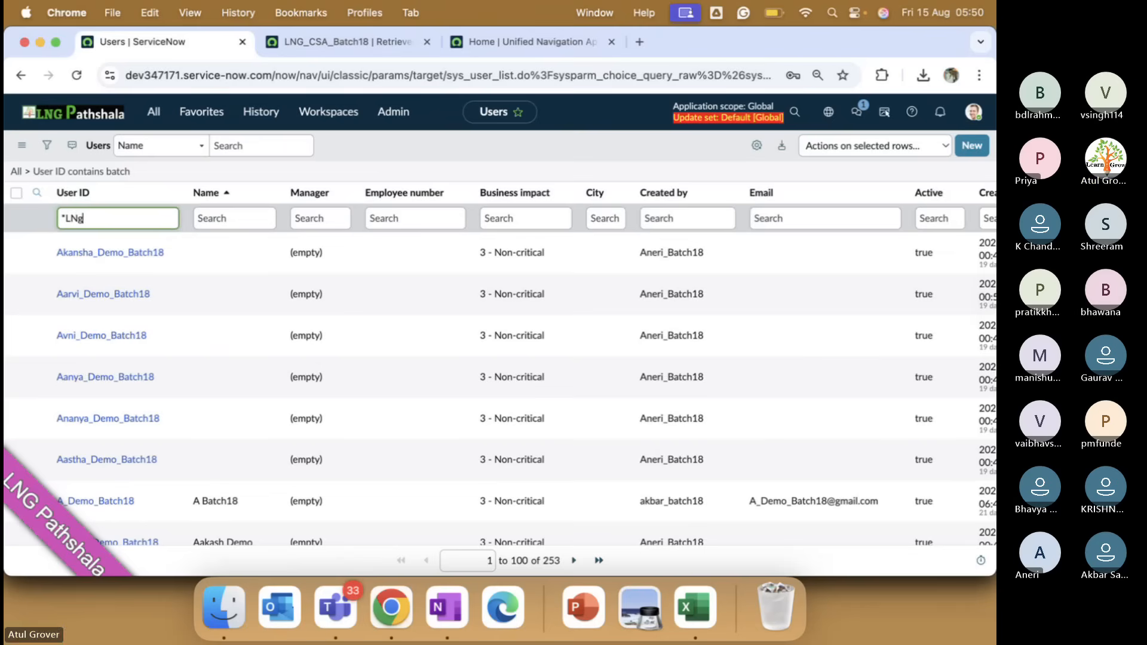
key("Return")
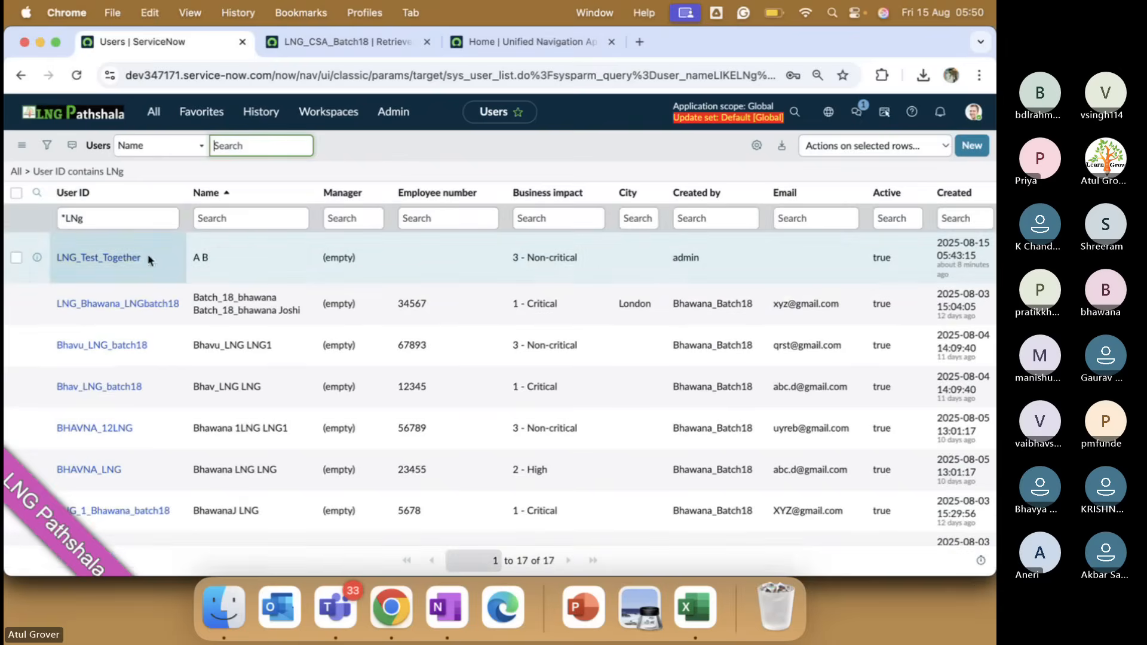
Open the LNG_Test_Together user and copy its sys_id.
left_click(131, 256)
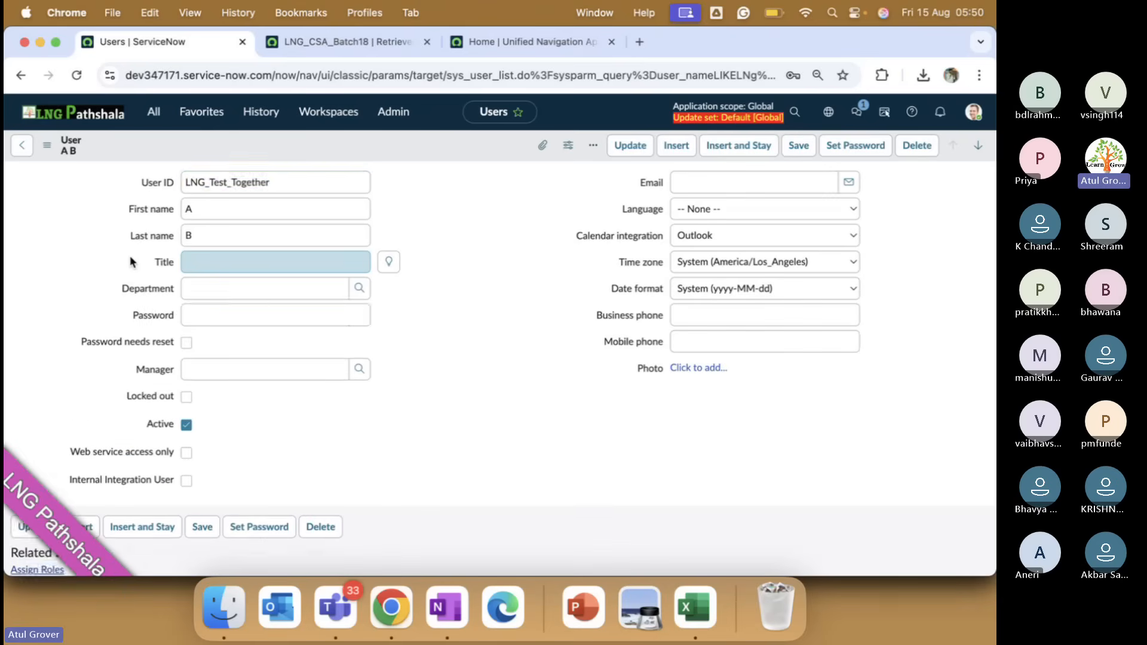
right_click(331, 148)
mouse_move(382, 227)
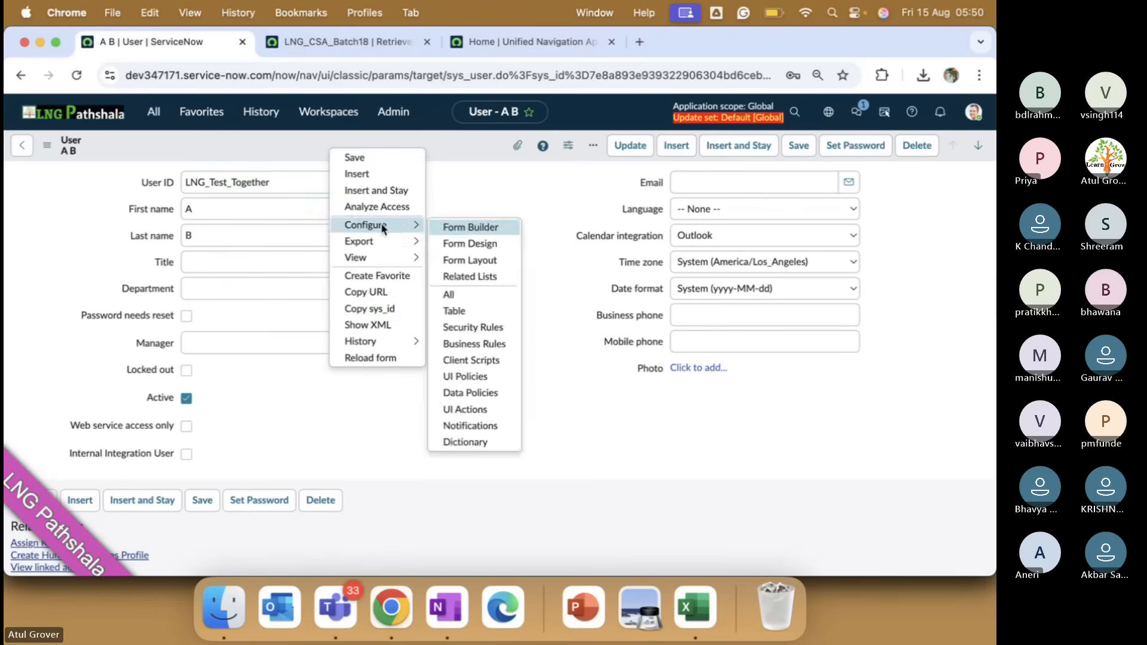
left_click(380, 309)
Paste the copied sys_id in OneNote on a new line after a name label.
left_click(447, 607)
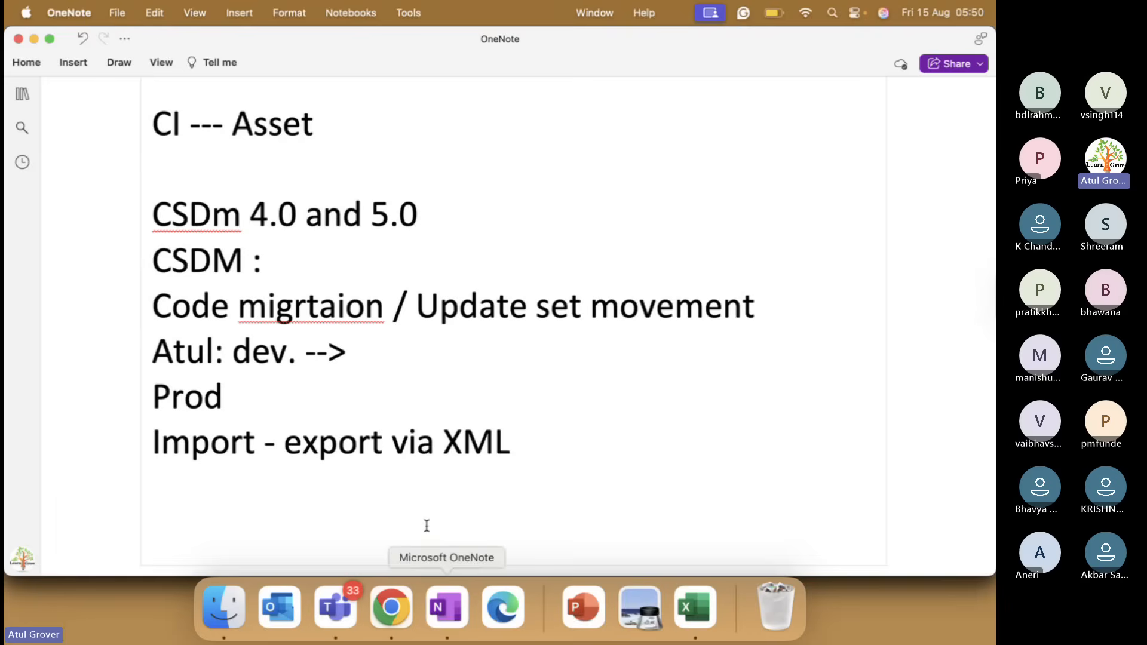
key("Return")
key("Return")
type("Atul:")
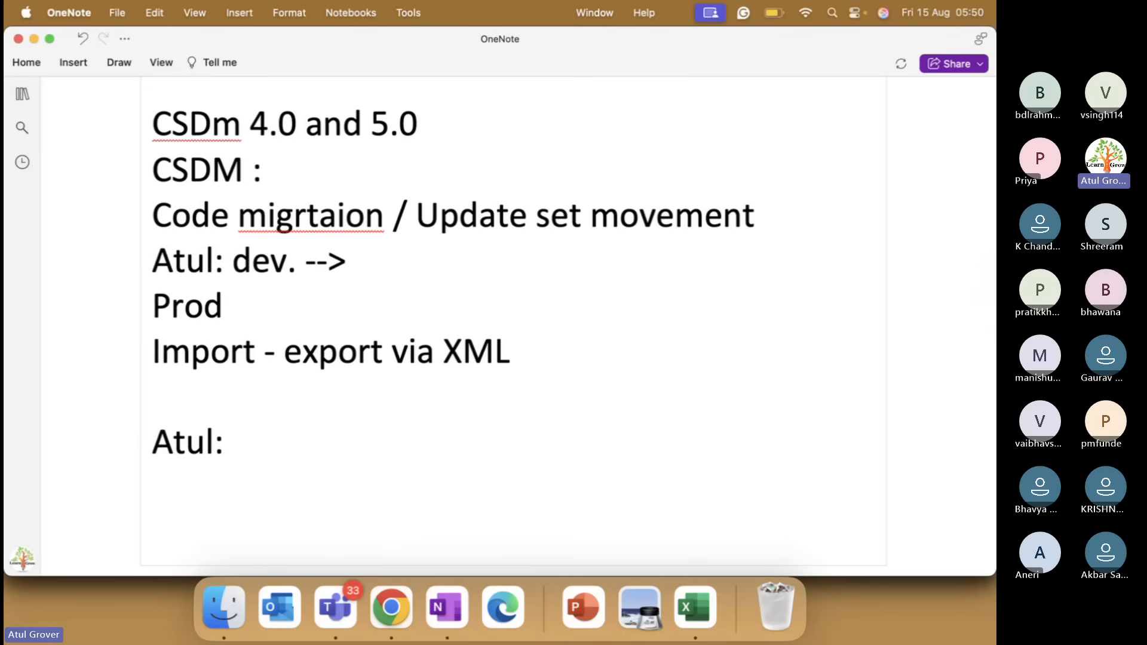
key("super+v")
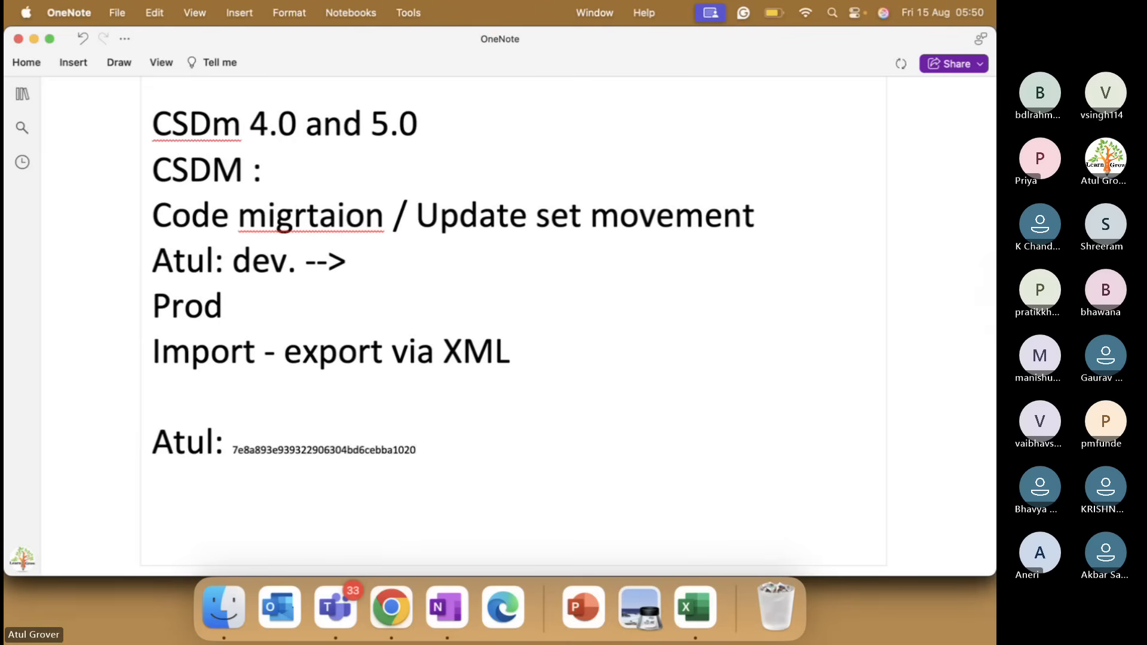
Return to the dev211430 ServiceNow tab and open the application navigator.
key("super+Tab")
left_click(495, 42)
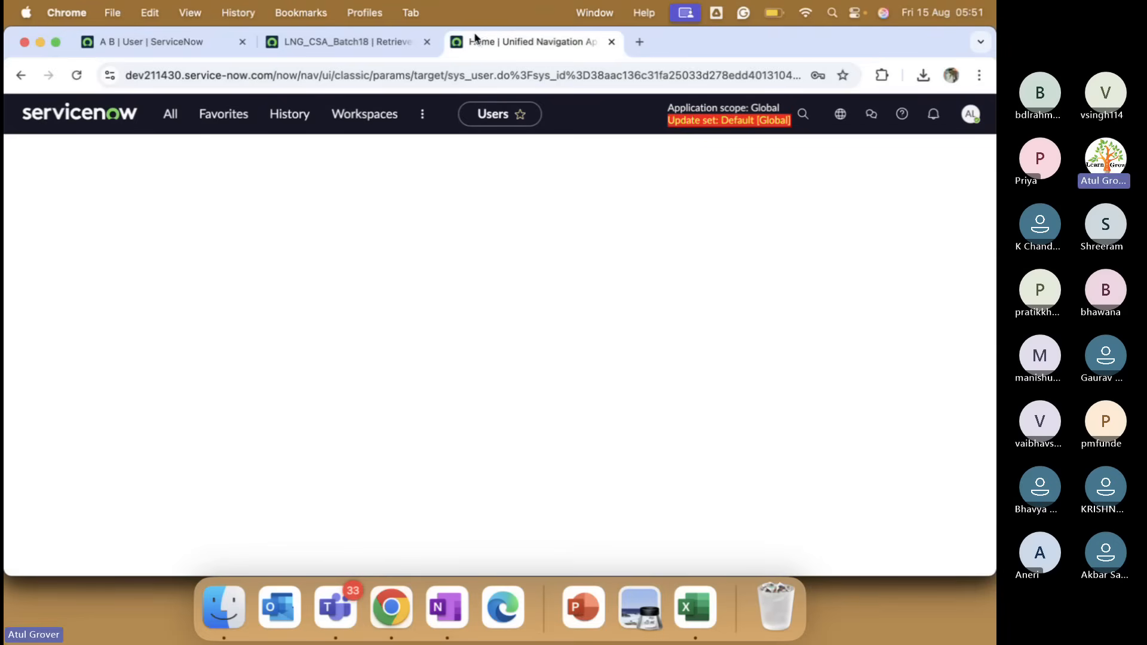
left_click(177, 124)
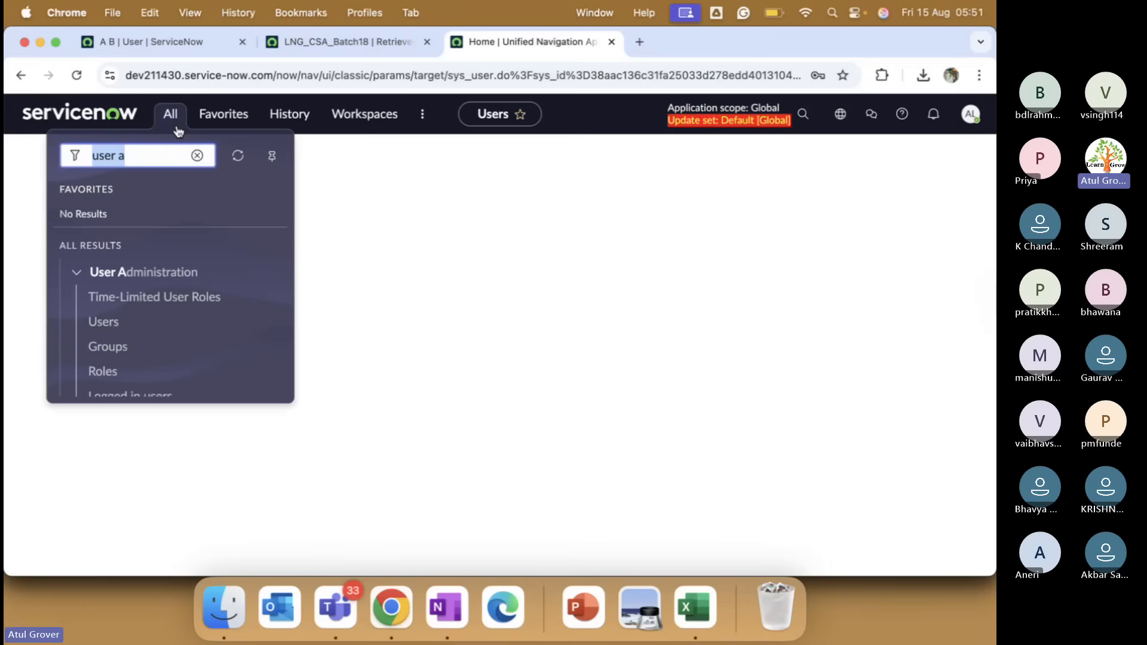
Open the second instance's Users list, filtered by User ID lng, after checking commit progress.
left_click(103, 320)
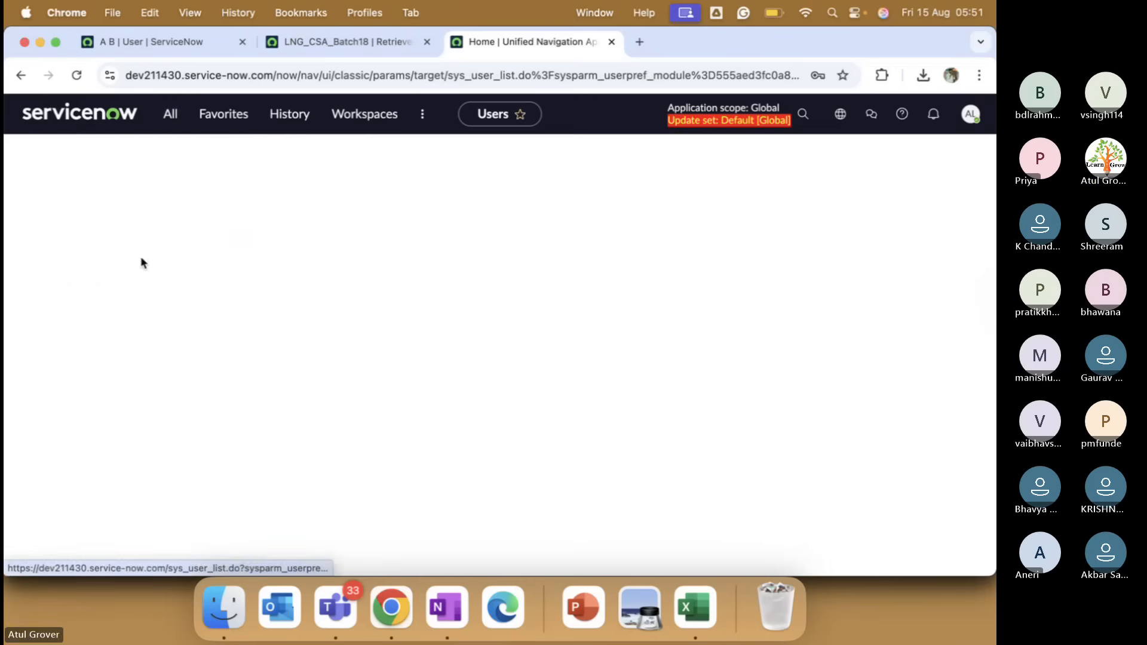
left_click(352, 41)
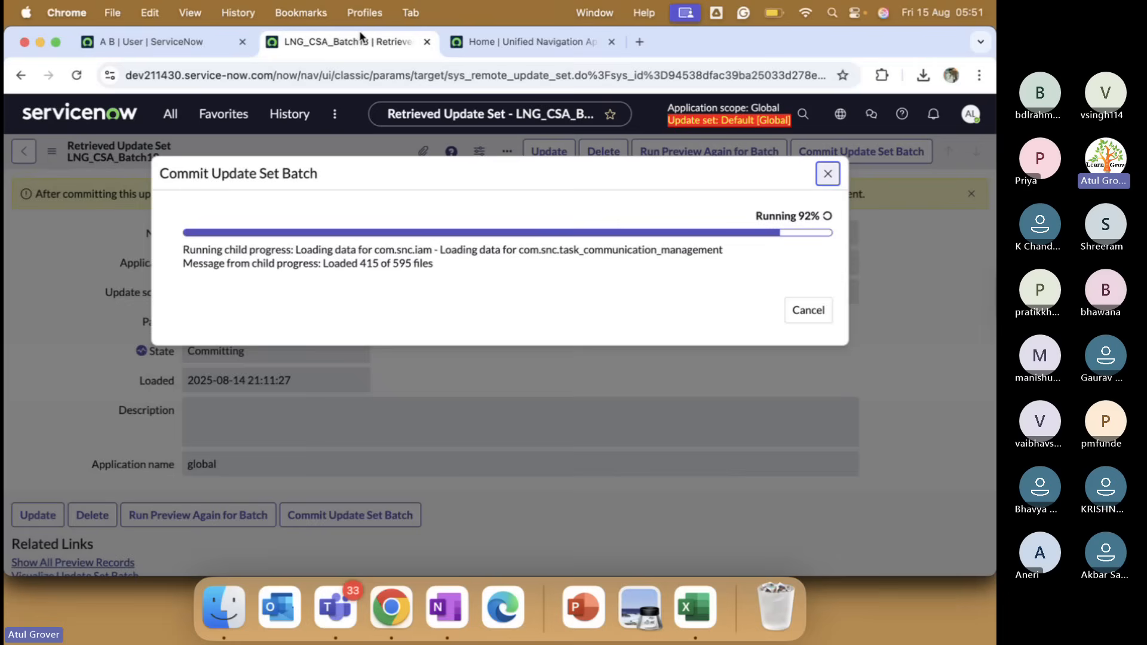
left_click(526, 42)
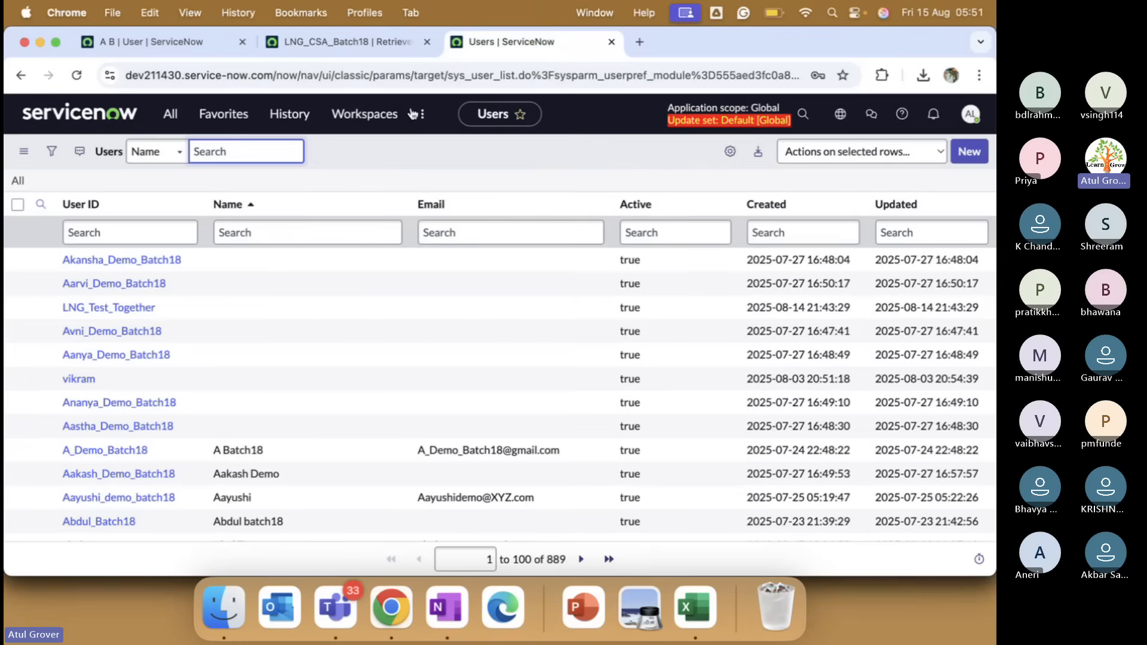
left_click(146, 235)
type("lng")
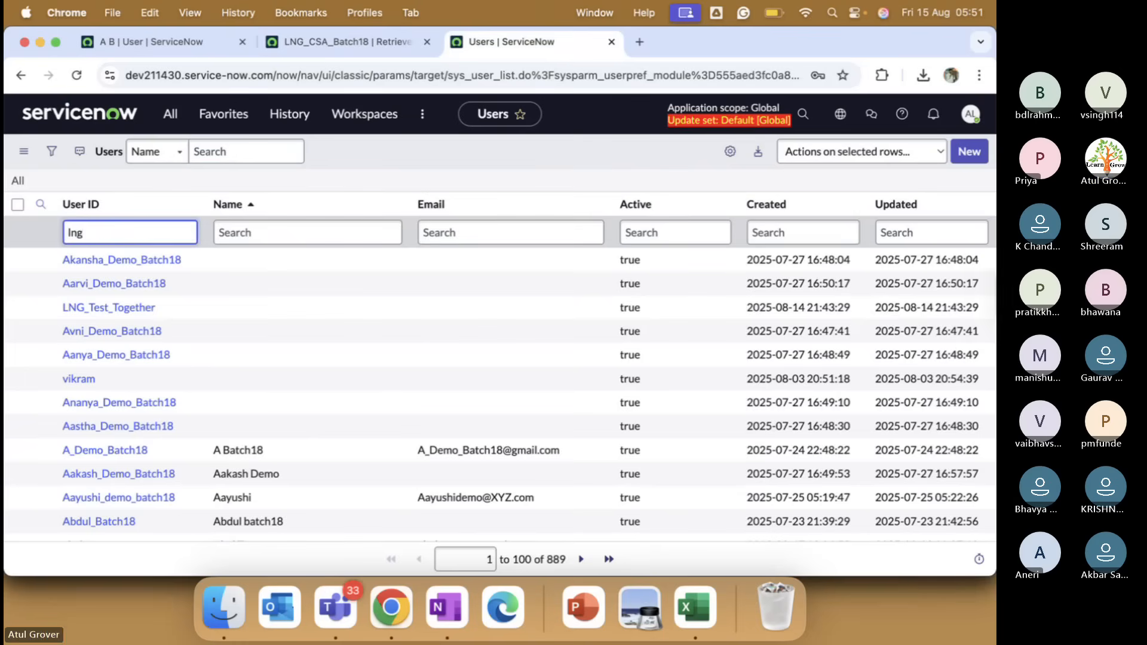
key("Return")
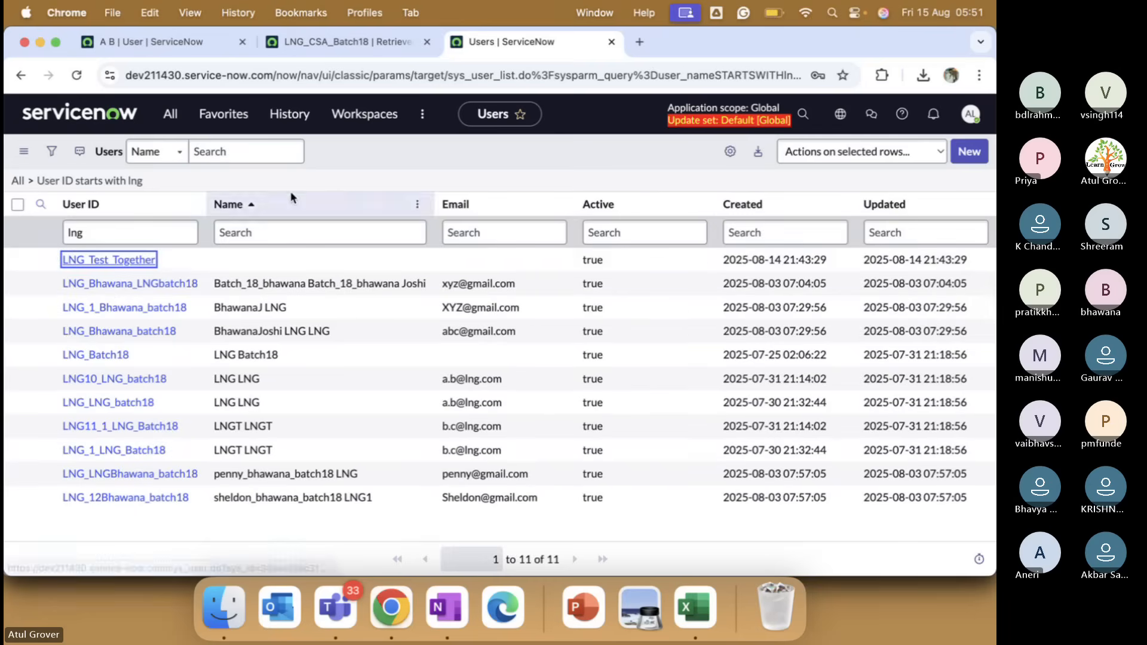
Copy the LNG_Test_Together user's sys_id and start a new line in OneNote.
key("Return")
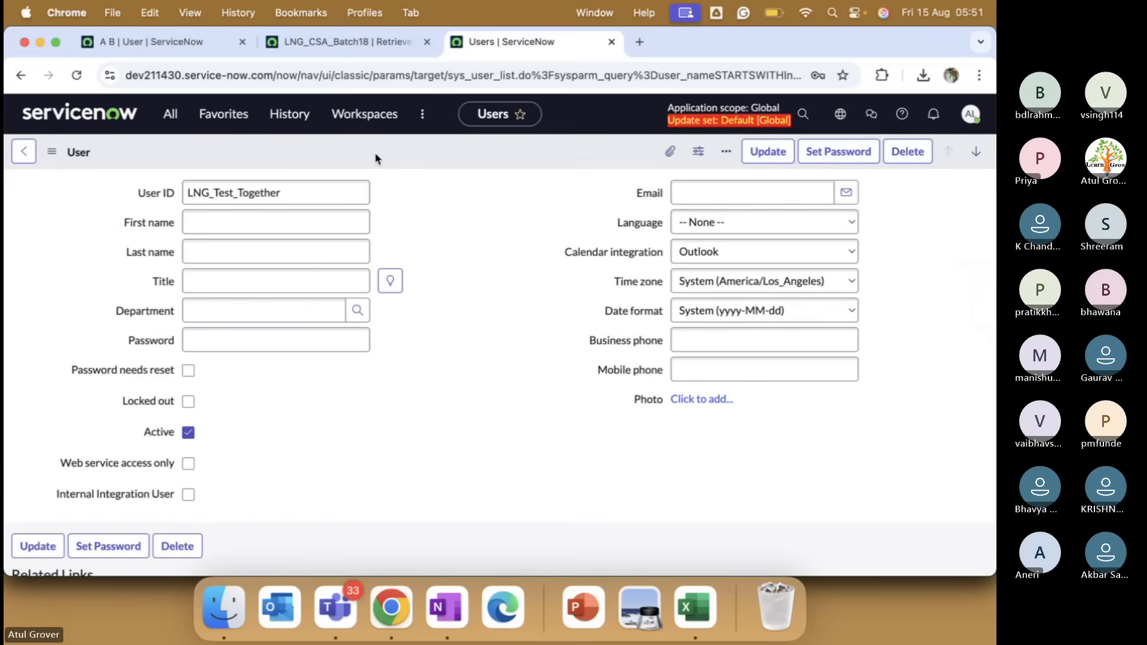
right_click(339, 141)
left_click(260, 409)
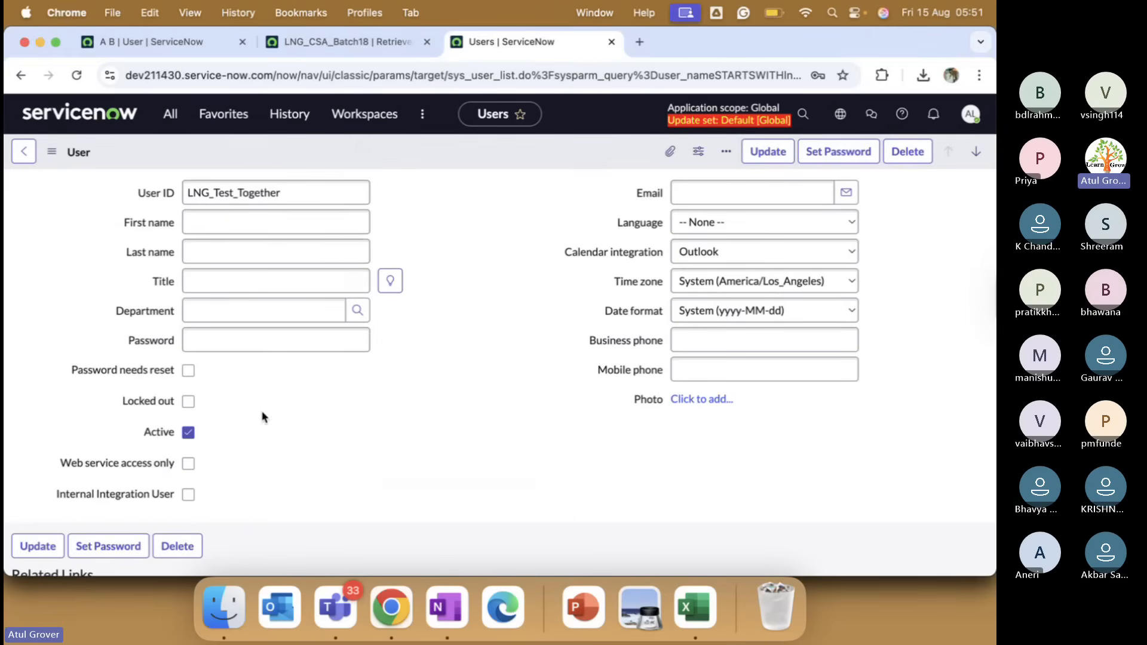
right_click(378, 153)
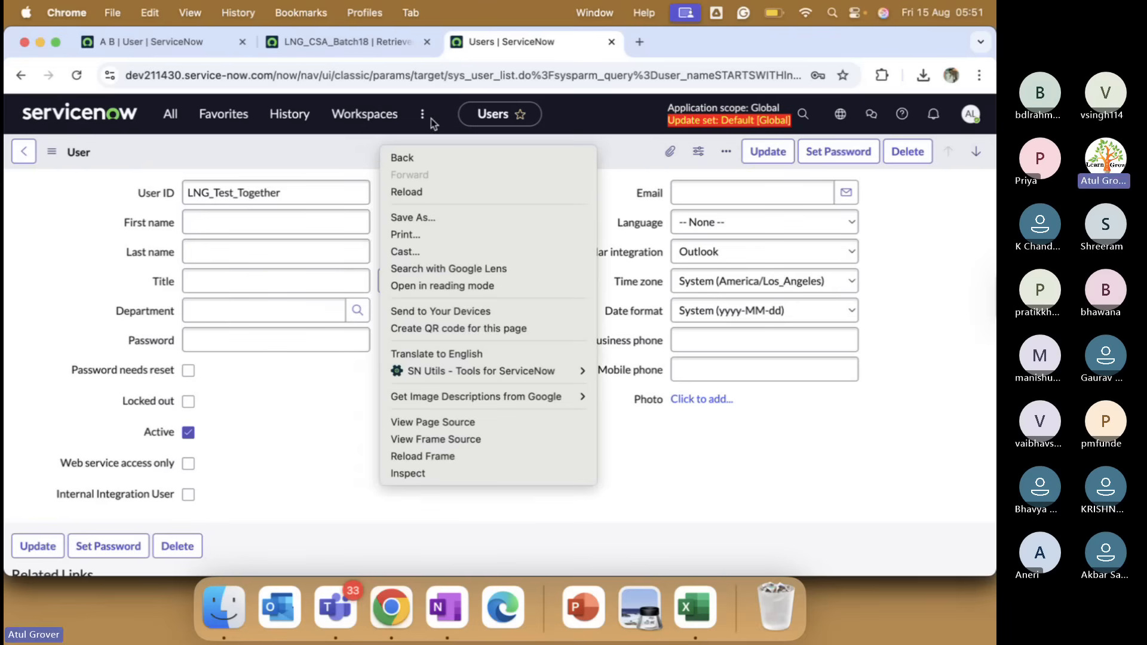
left_click(328, 151)
scroll(456, 259, "down", 5)
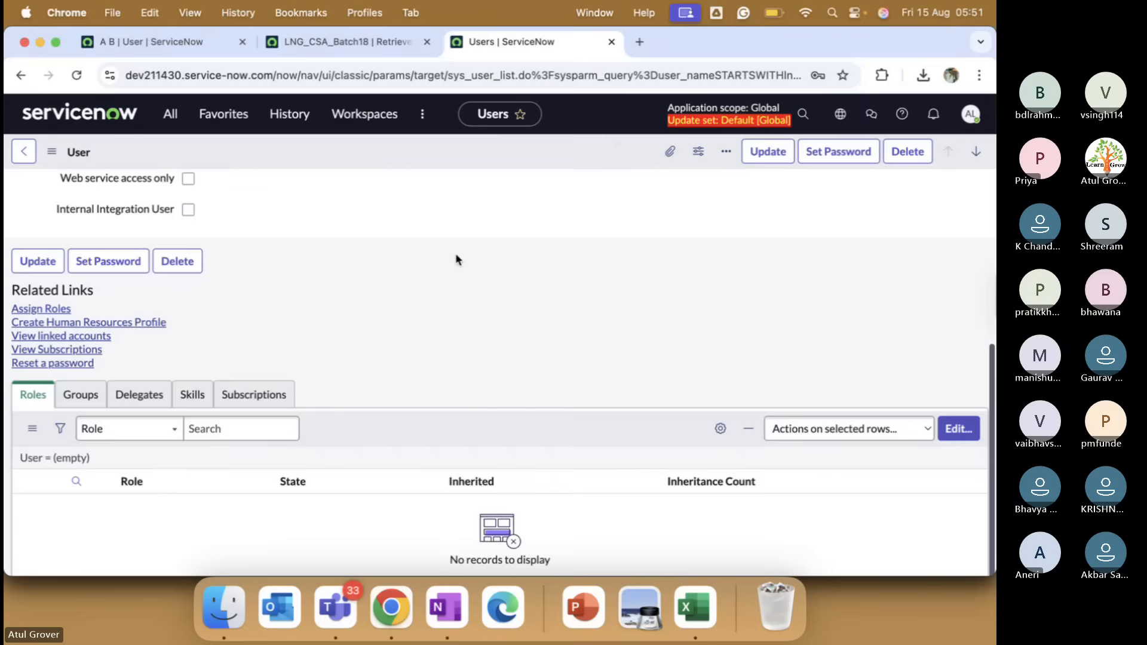
scroll(449, 236, "up", 5)
right_click(436, 145)
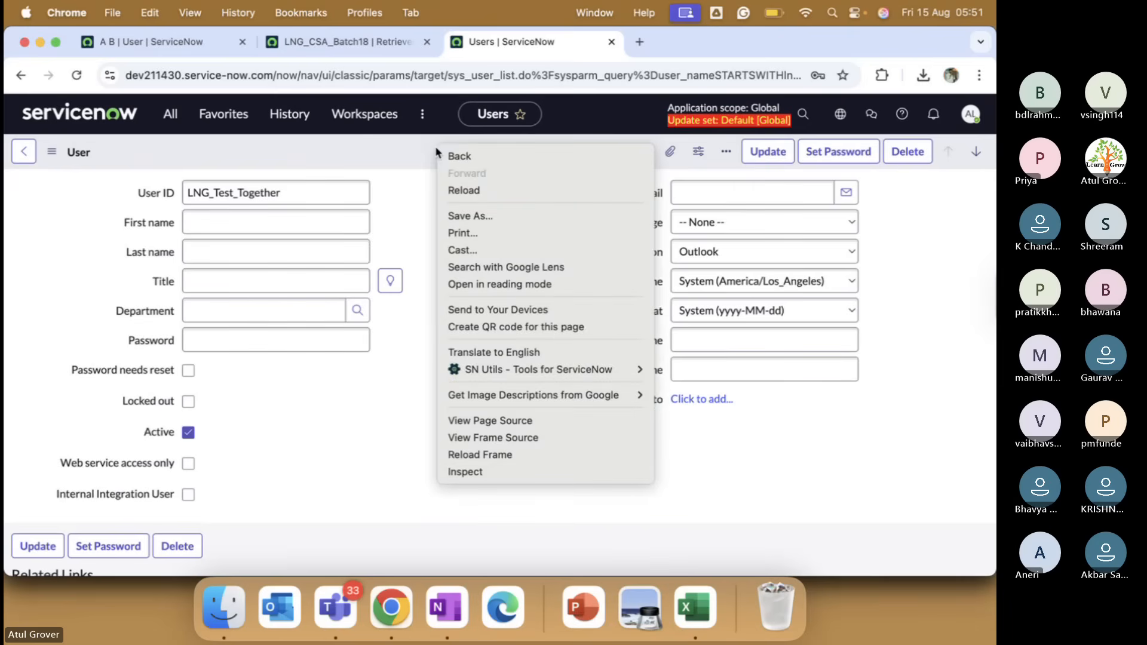
left_click(352, 148)
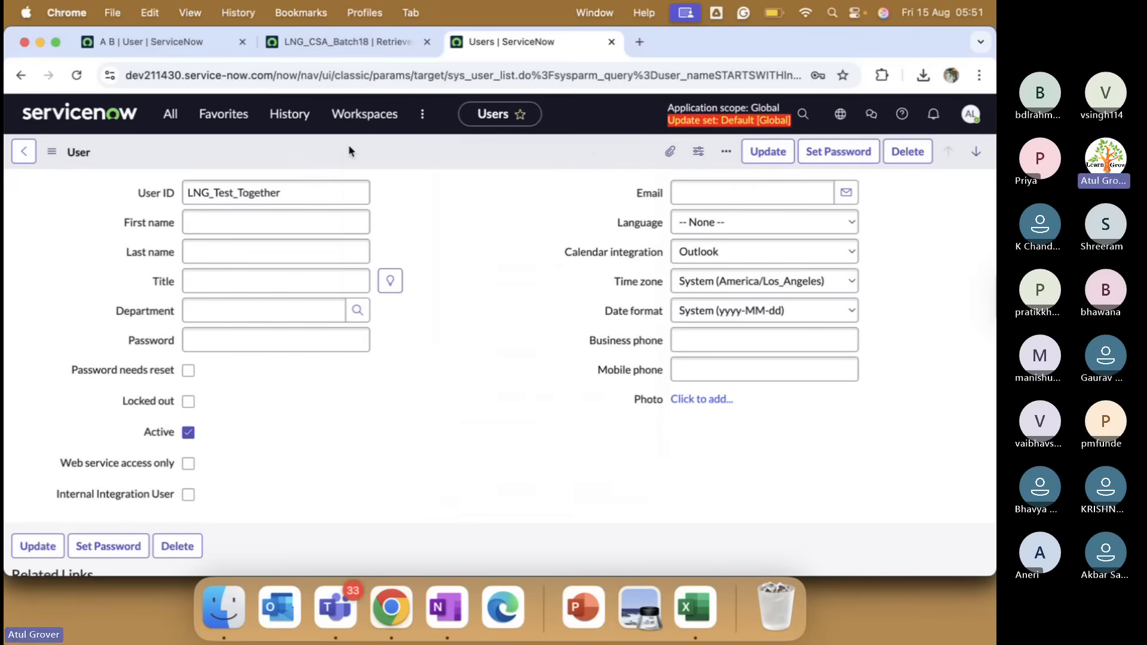
right_click(350, 150)
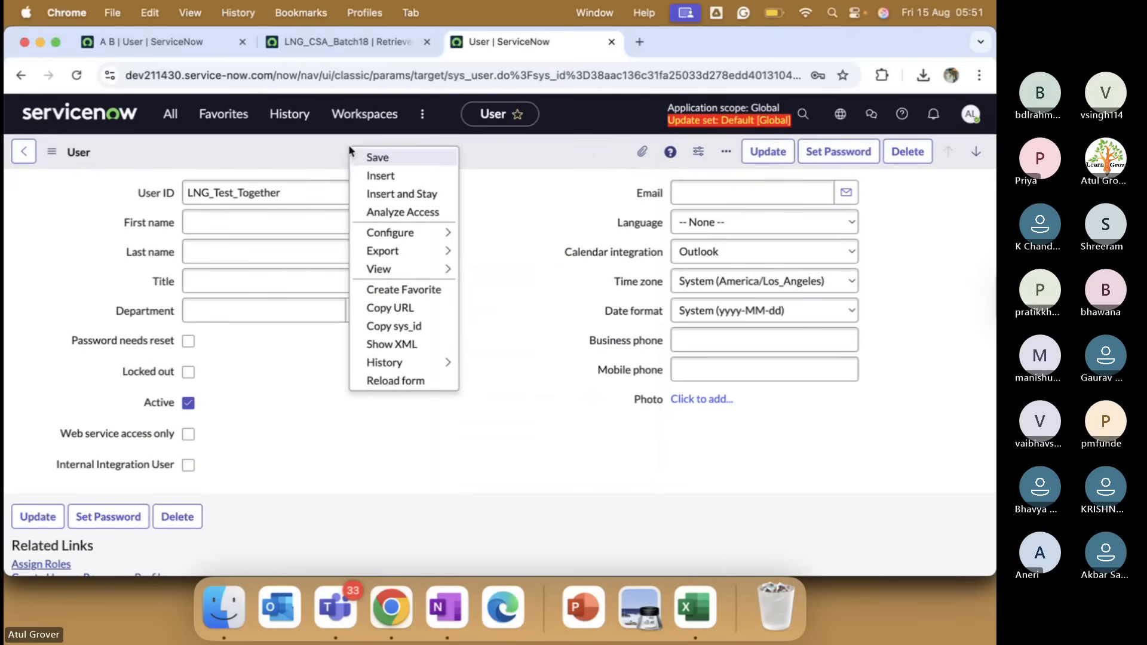
left_click(412, 327)
key("super+Tab")
key("Return")
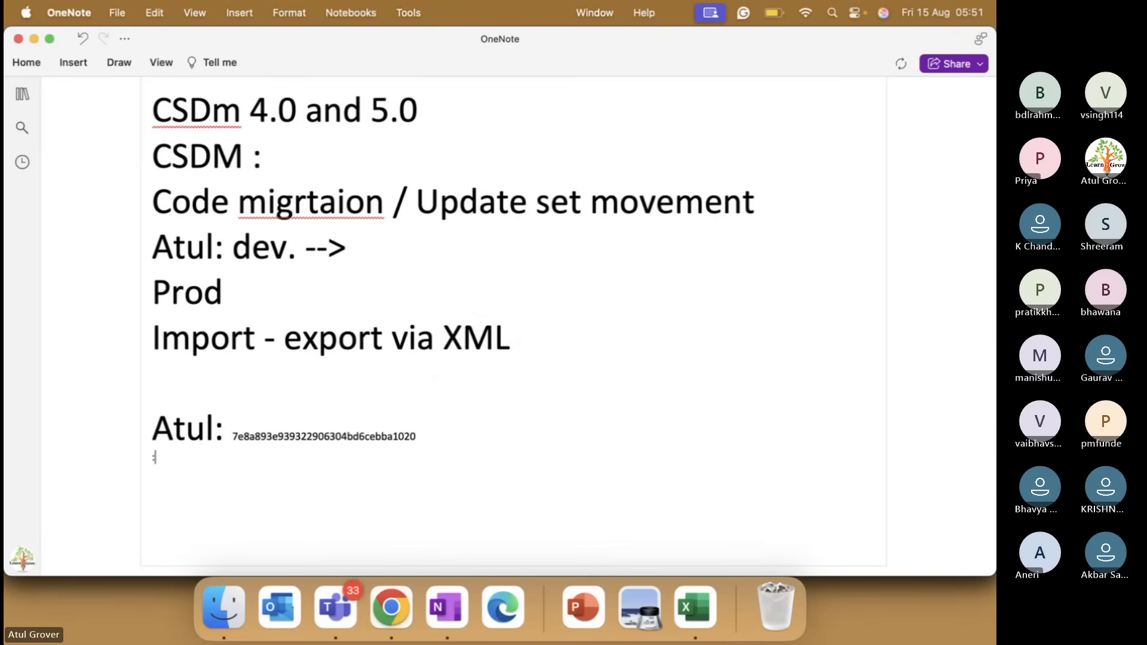
Add a 'V:' line with the second sys_id beneath the first, aligned with it.
key("BackSpace")
type("V")
key("BackSpace")
key("Return")
type("V:")
key("super+v")
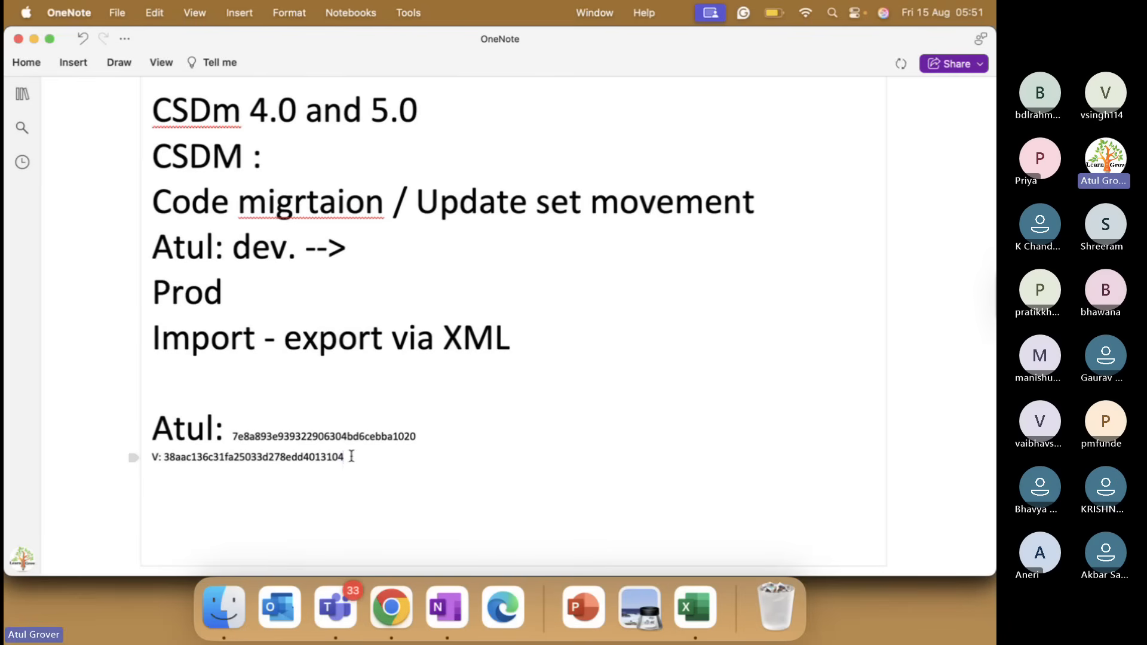
left_click_drag(351, 456, 158, 457)
left_click(159, 457)
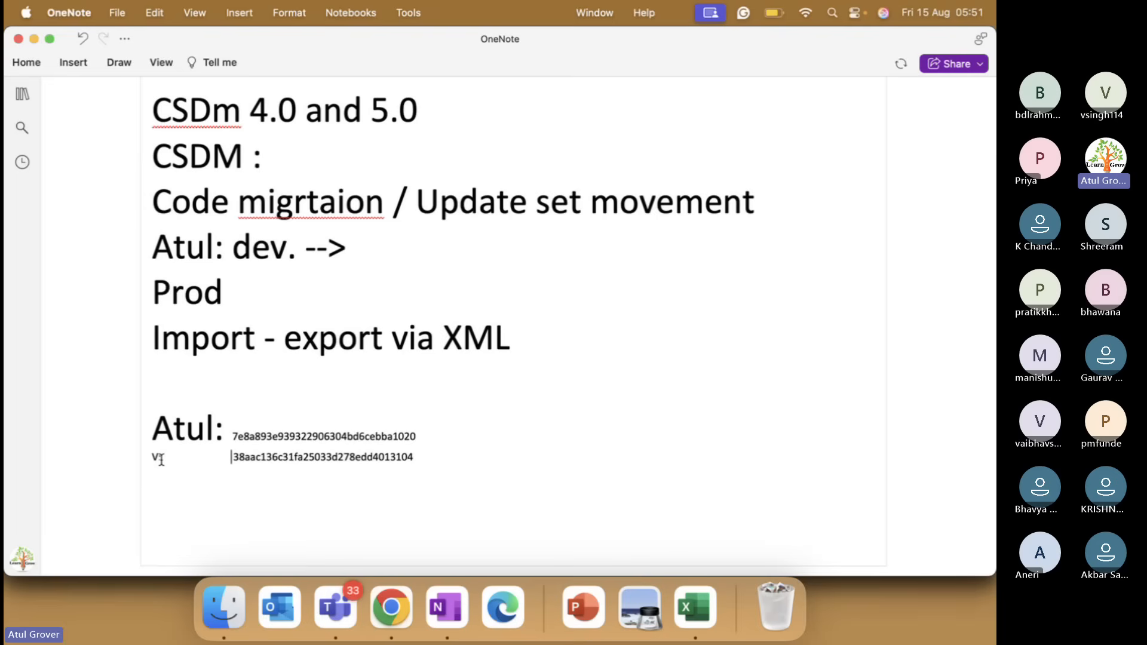
key("super+Tab")
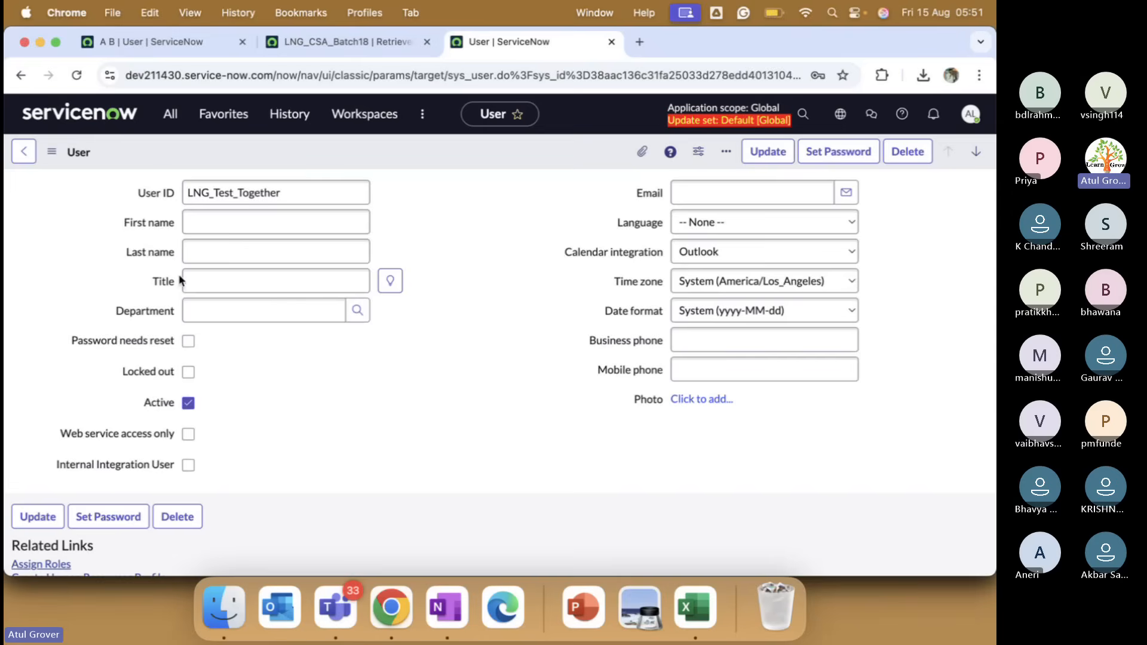
Review both instances' user records and the batch commit progress, then select the Import line in OneNote.
left_click(179, 42)
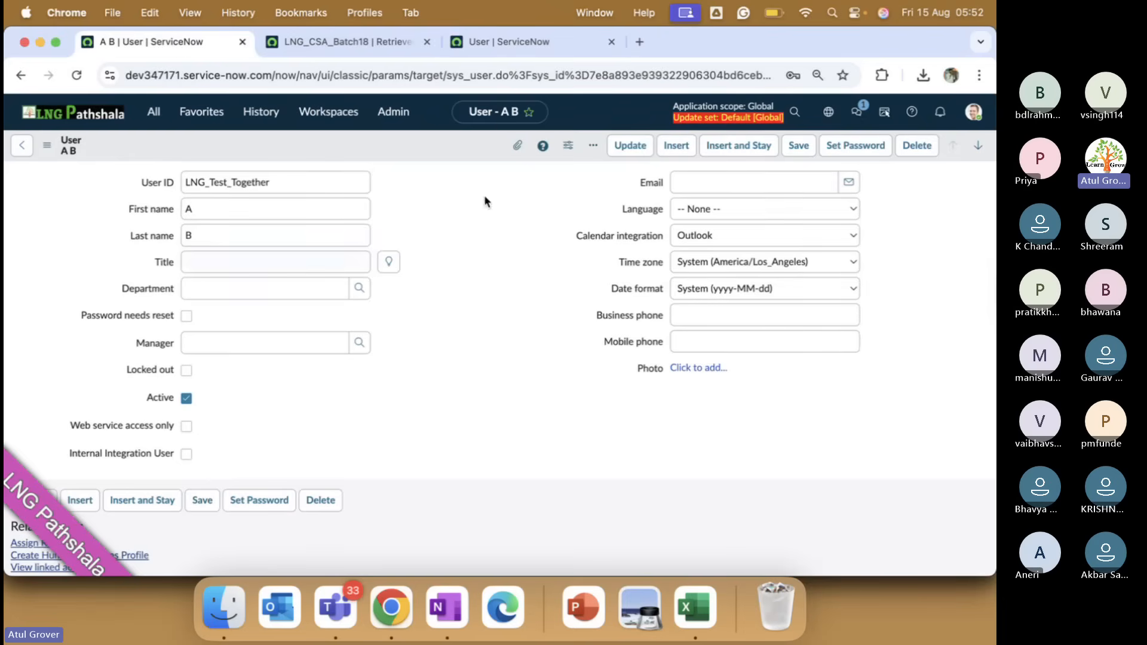
left_click(518, 43)
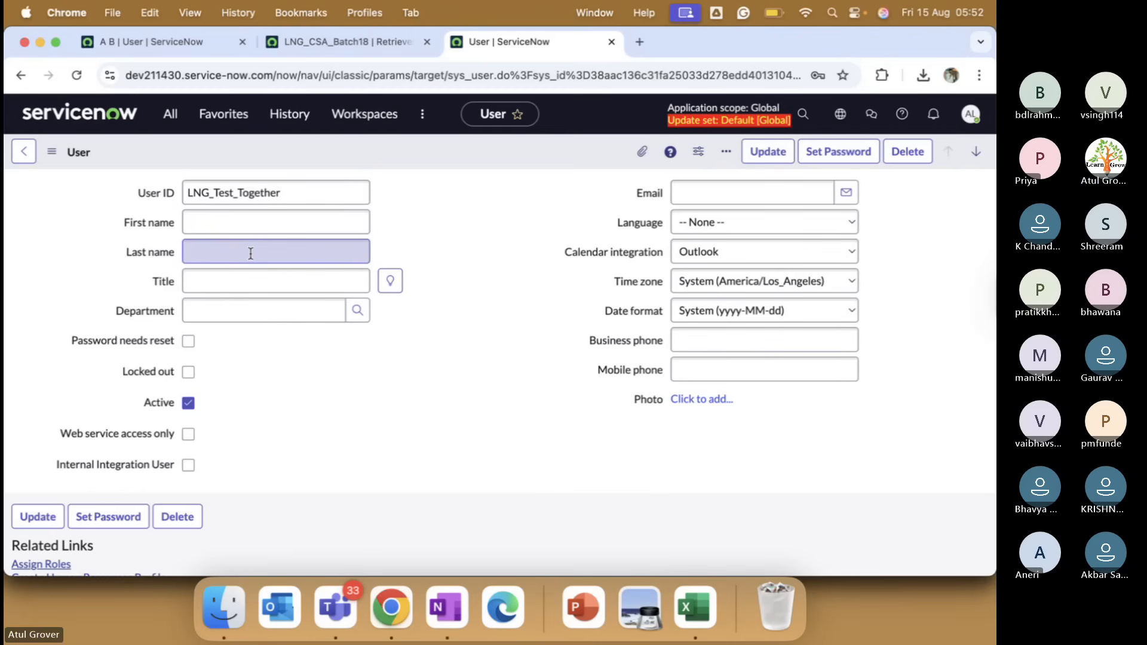
left_click(322, 46)
key("super+Tab")
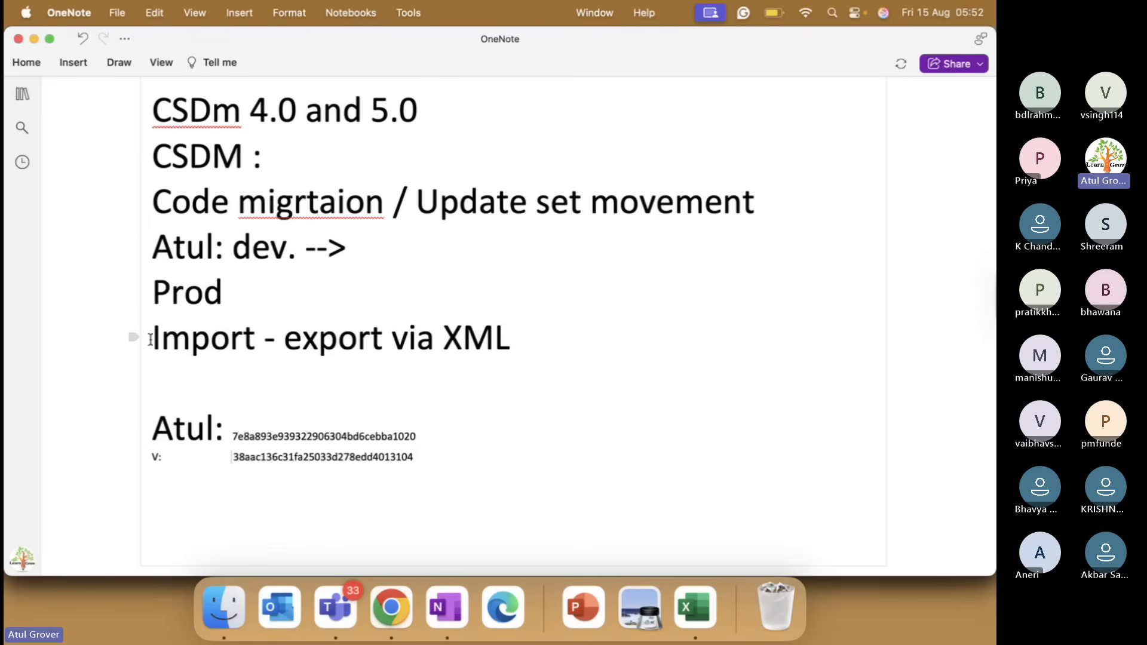
left_click_drag(150, 339, 502, 338)
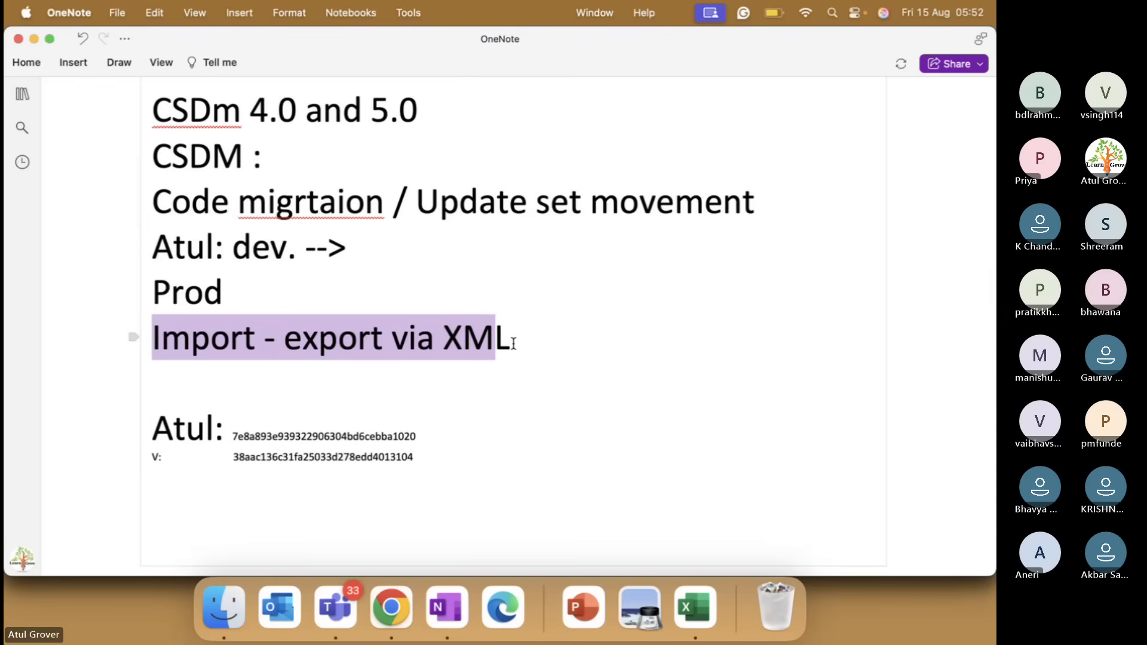
Return from the dev211430 user record to the Users list filtered to user IDs starting with lng.
key("super+Tab")
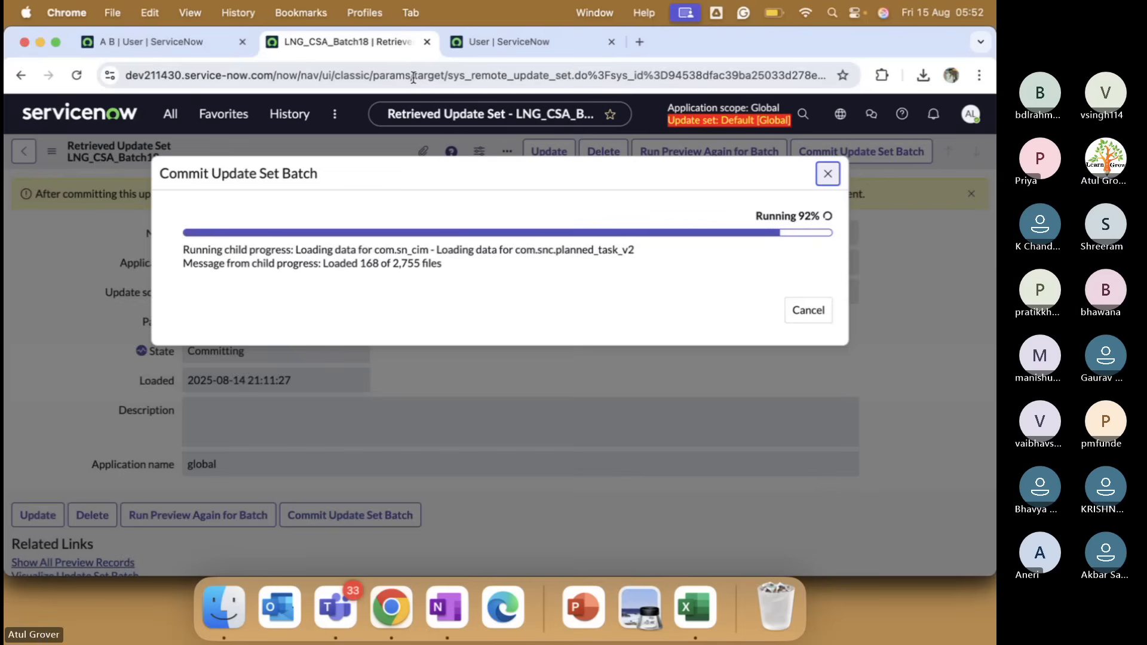
left_click(490, 42)
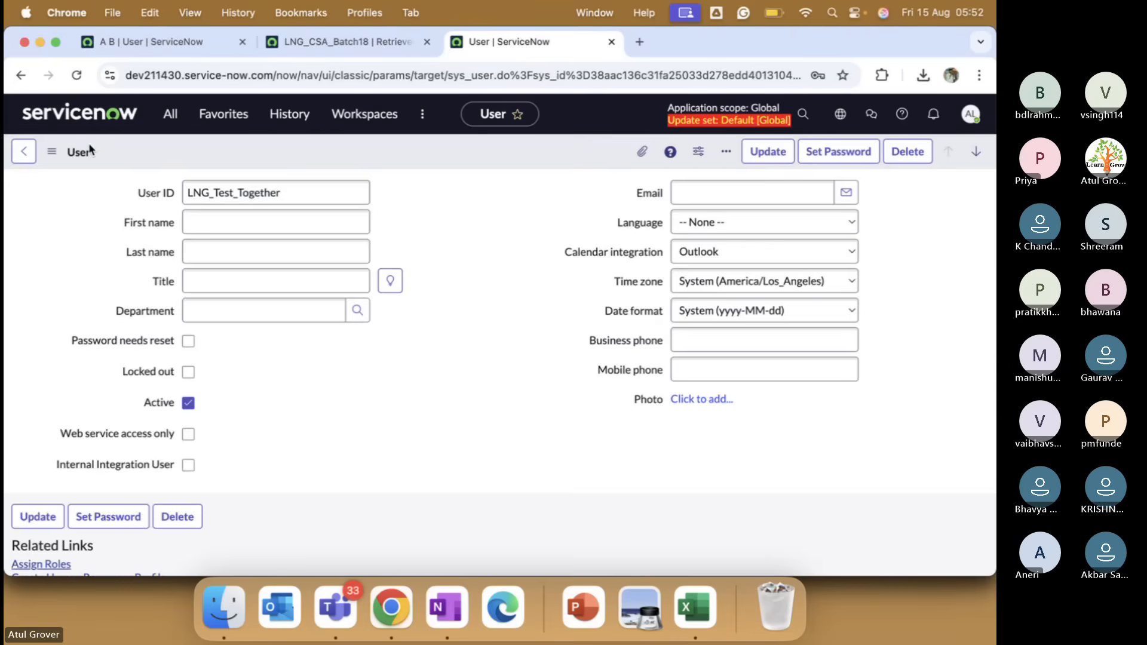
left_click(23, 151)
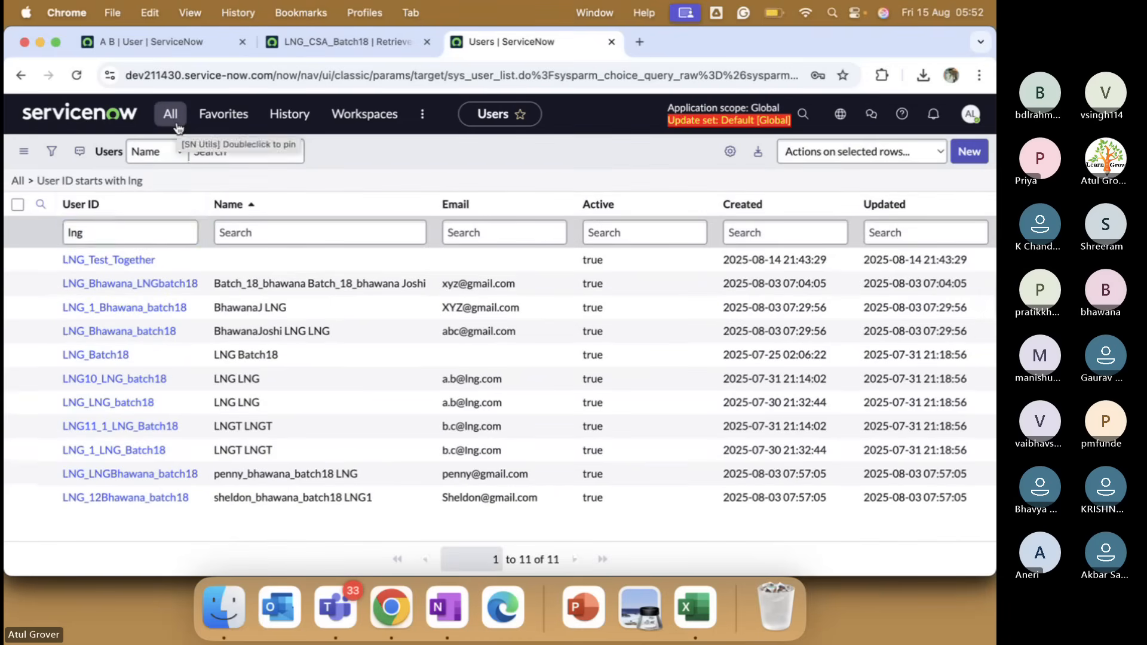
Filter the Users list by User ID 'Akshar' instead of lng.
left_click(132, 232)
key("BackSpace")
key("BackSpace")
key("BackSpace")
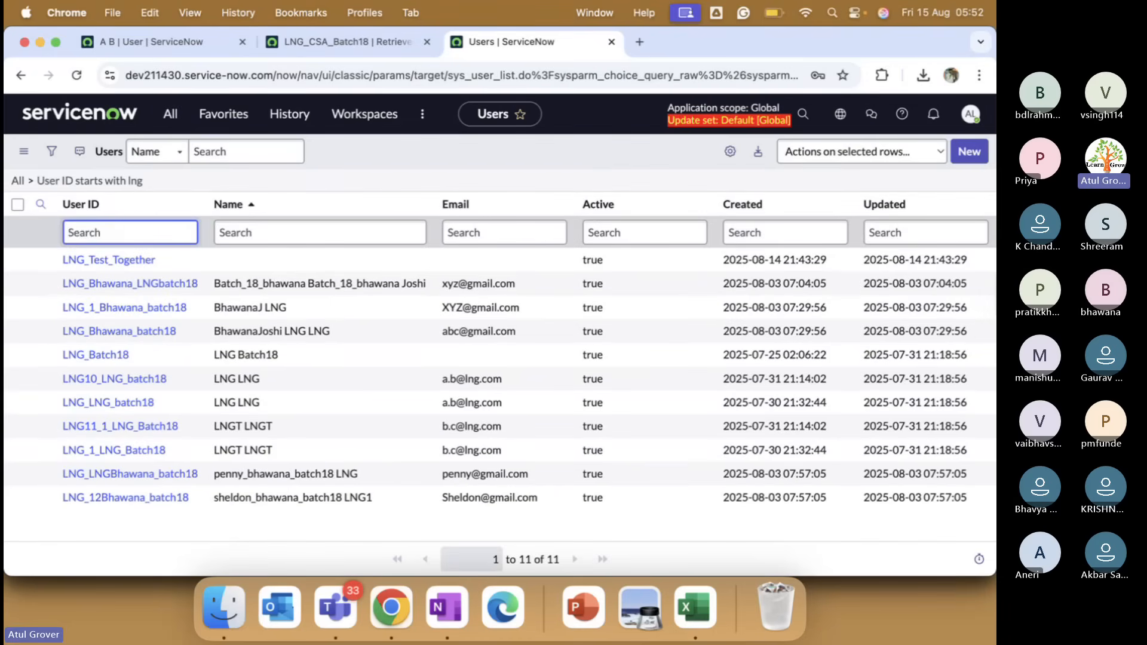
type("Akshar")
key("Return")
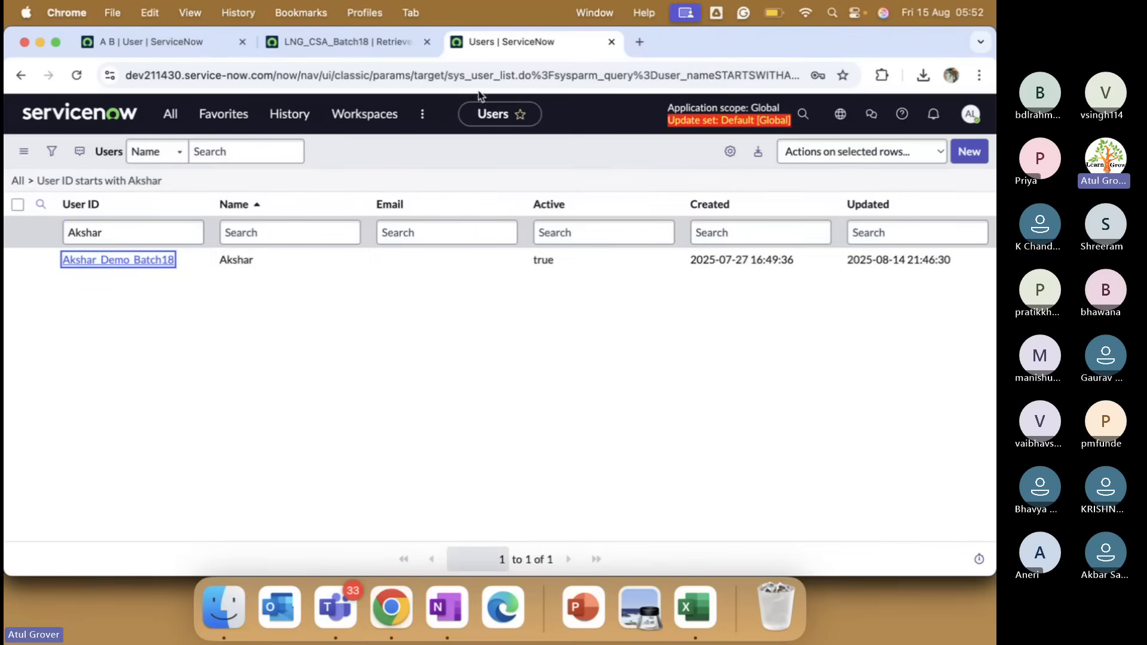
On the other instance, go back to Users and filter User ID by 'Akshar'.
left_click(155, 41)
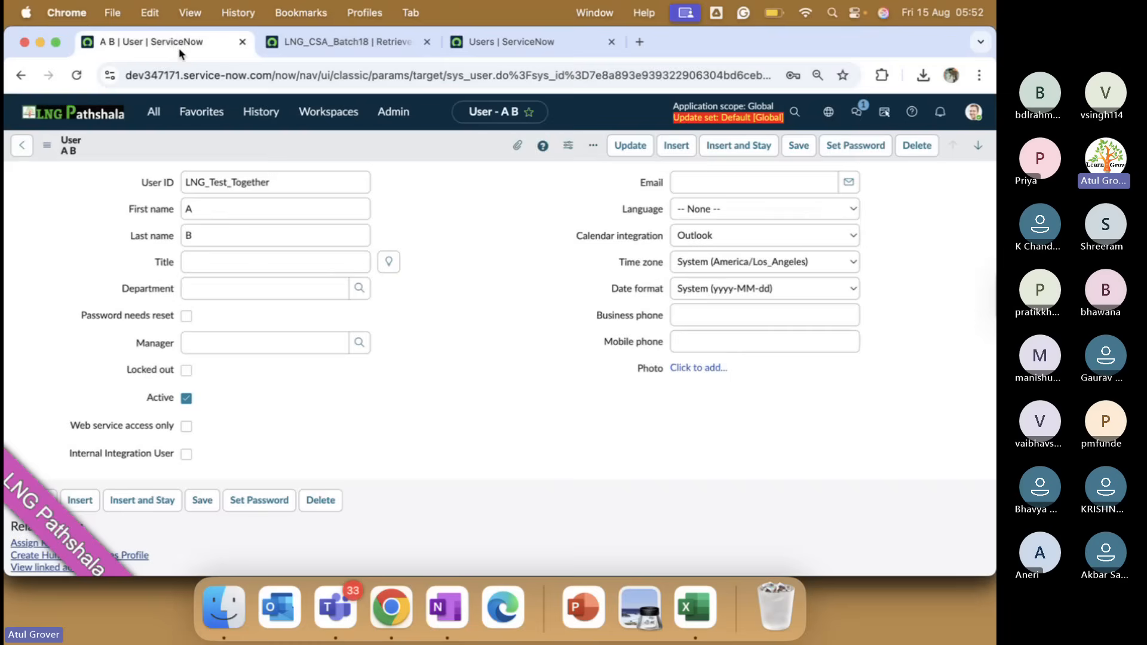
left_click(23, 149)
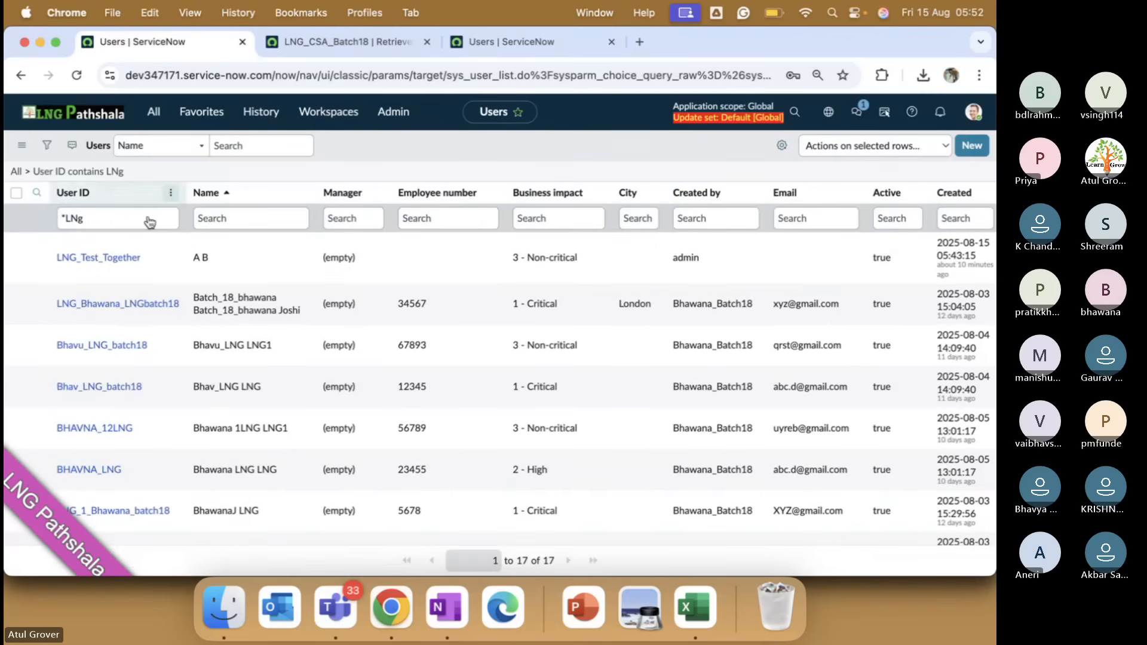
key("BackSpace")
key("BackSpace")
type("Akj")
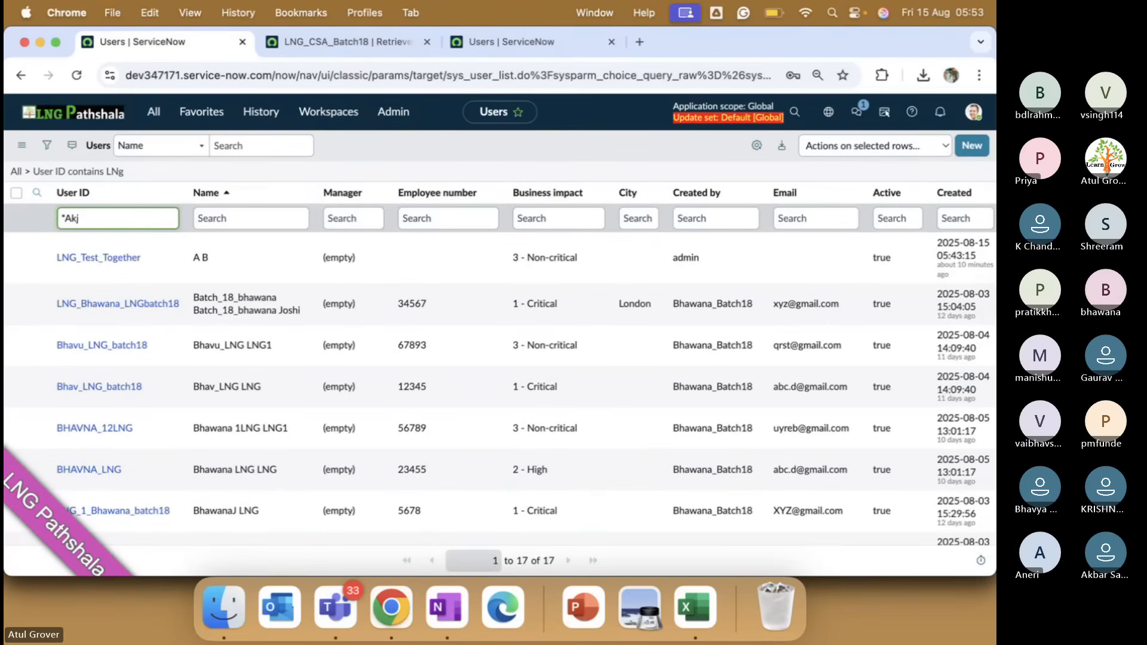
key("BackSpace")
type("shar")
key("Return")
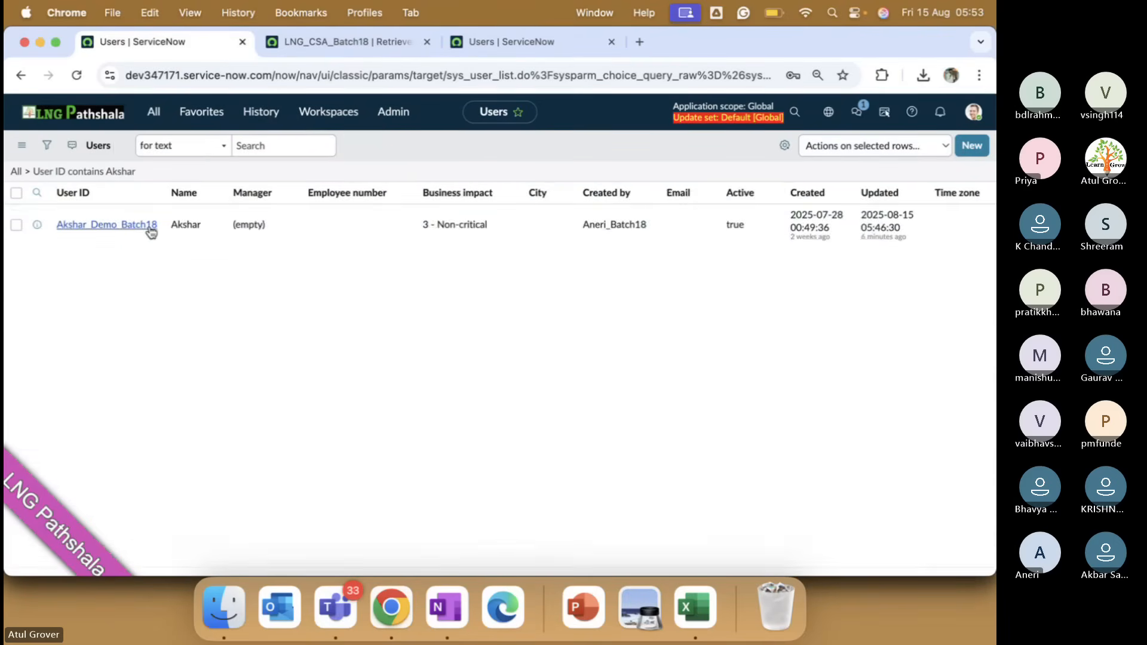
Open the Akshar_Demo_Batch18 record and copy its sys_id for the OneNote notes.
left_click(120, 263)
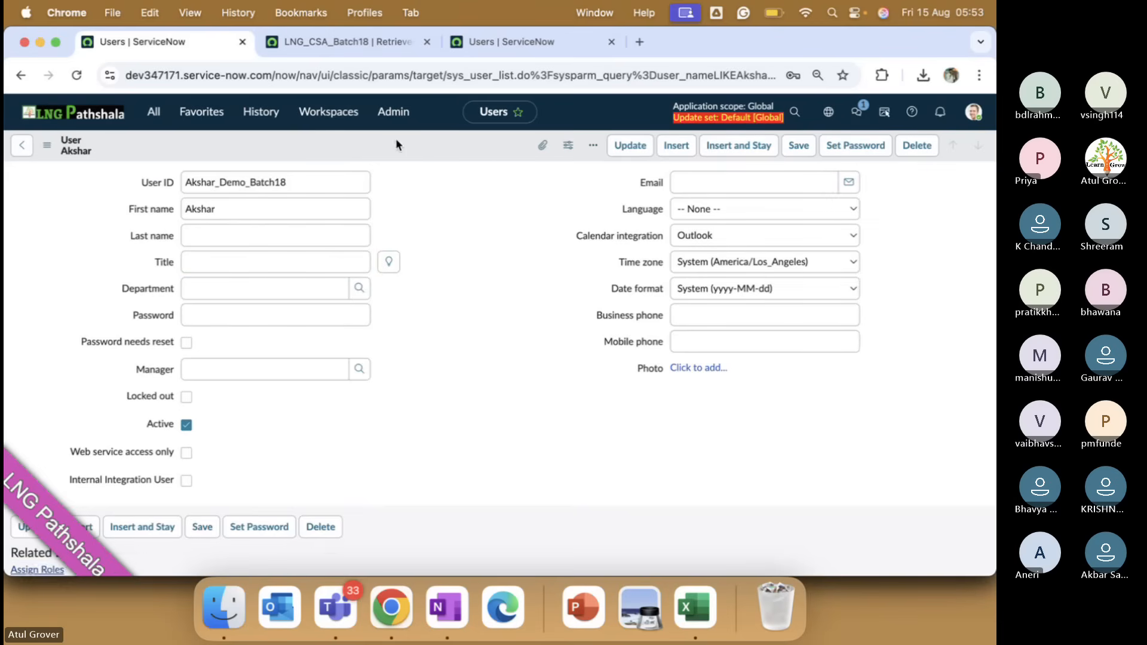
right_click(396, 141)
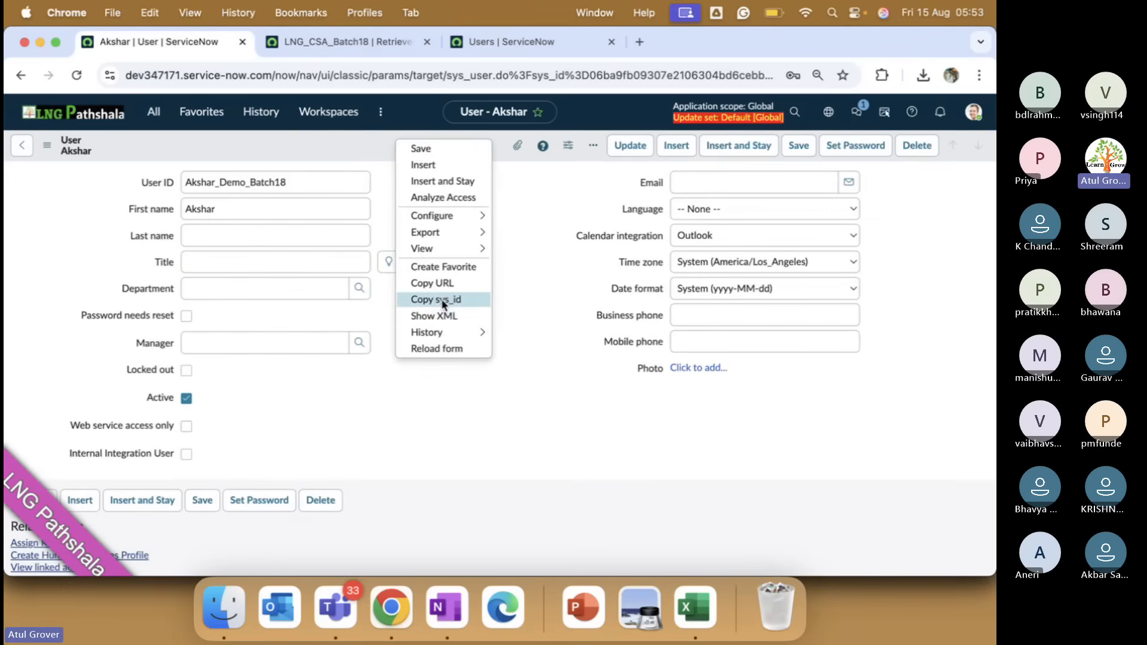
left_click(448, 301)
left_click(447, 609)
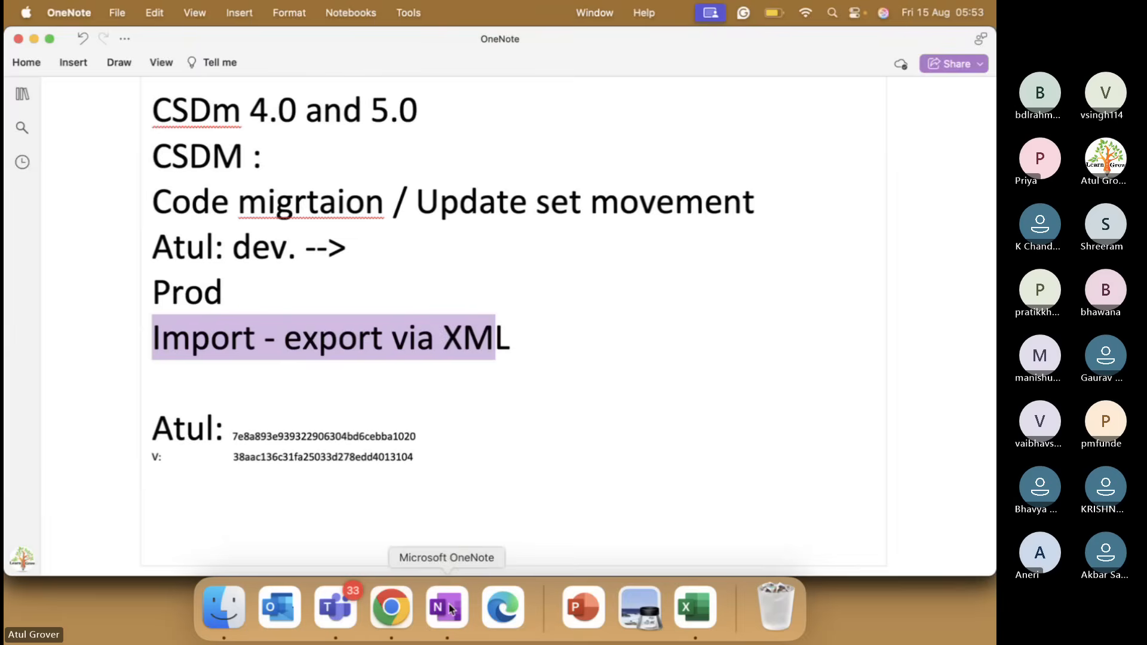
Paste the Akshar_Demo_Batch18 sys_id on a new line below the V: entry.
left_click(436, 481)
key("Return")
key("super+v")
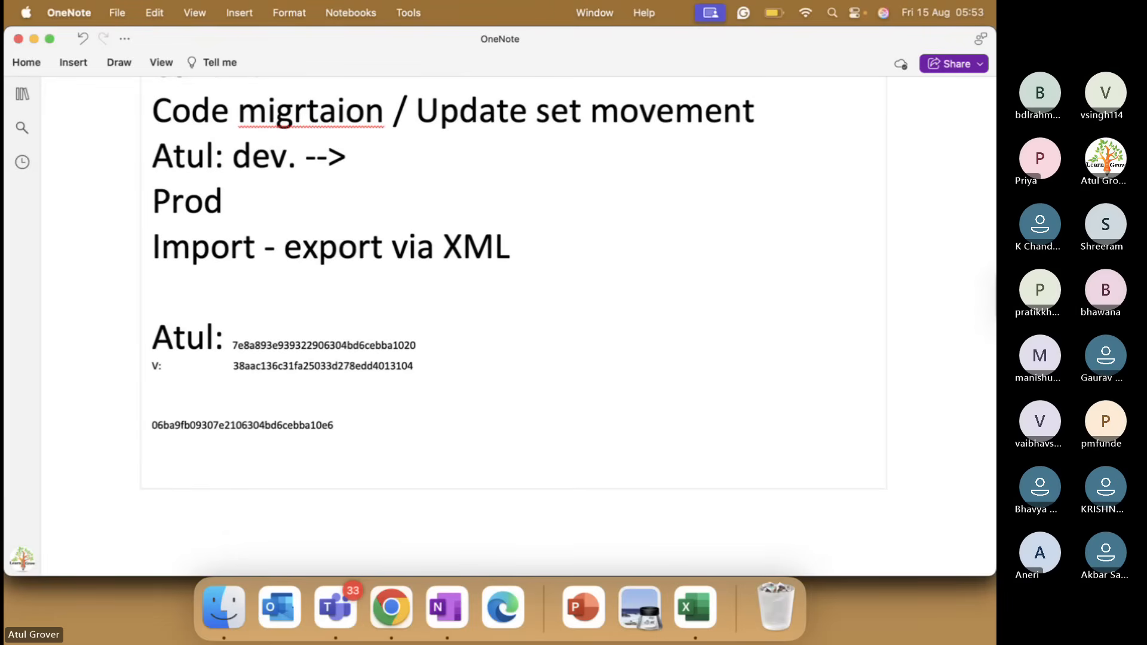
key("Return")
Copy the same user's sys_id from the dev211430 record and paste it on the next line.
key("super+Tab")
left_click(523, 41)
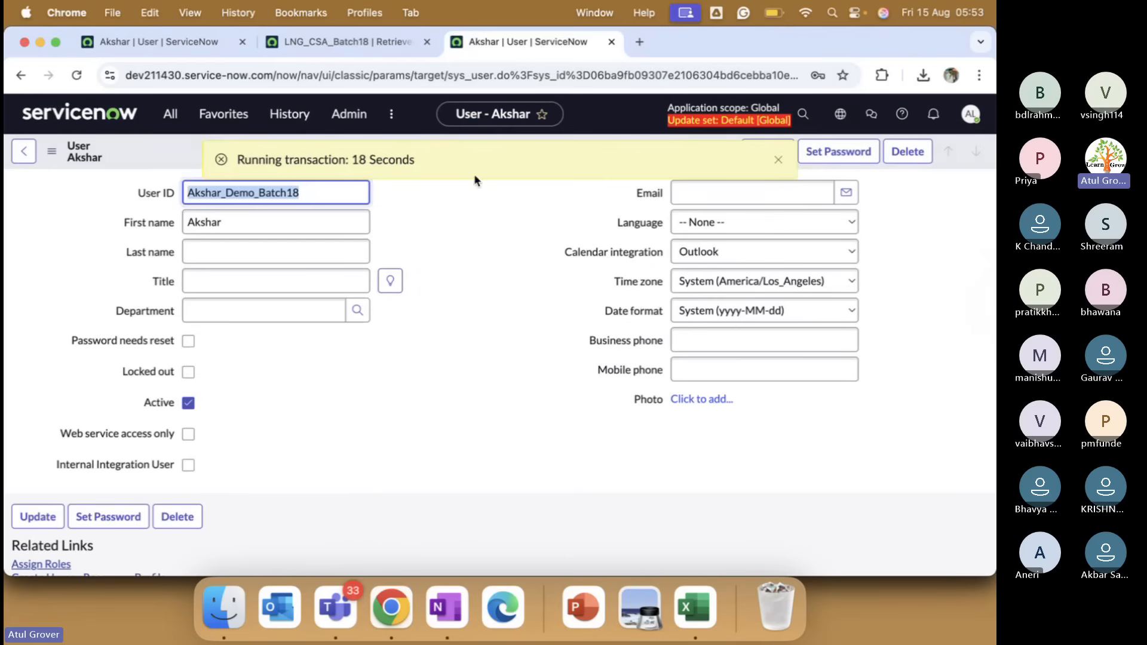
right_click(157, 151)
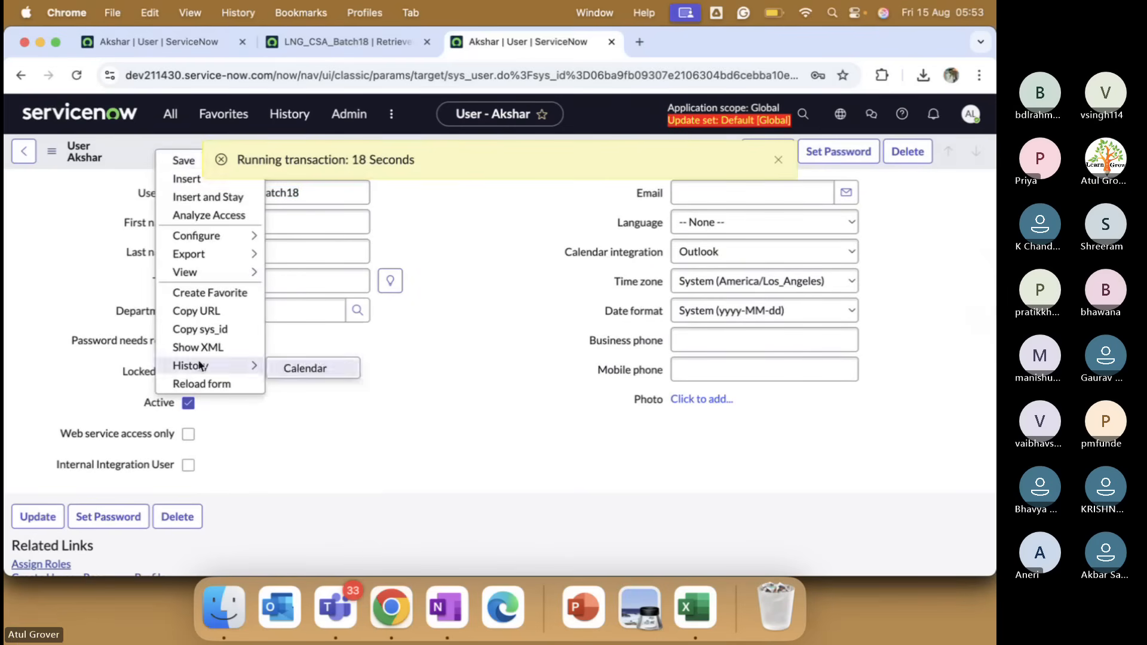
left_click(200, 329)
key("super+Tab")
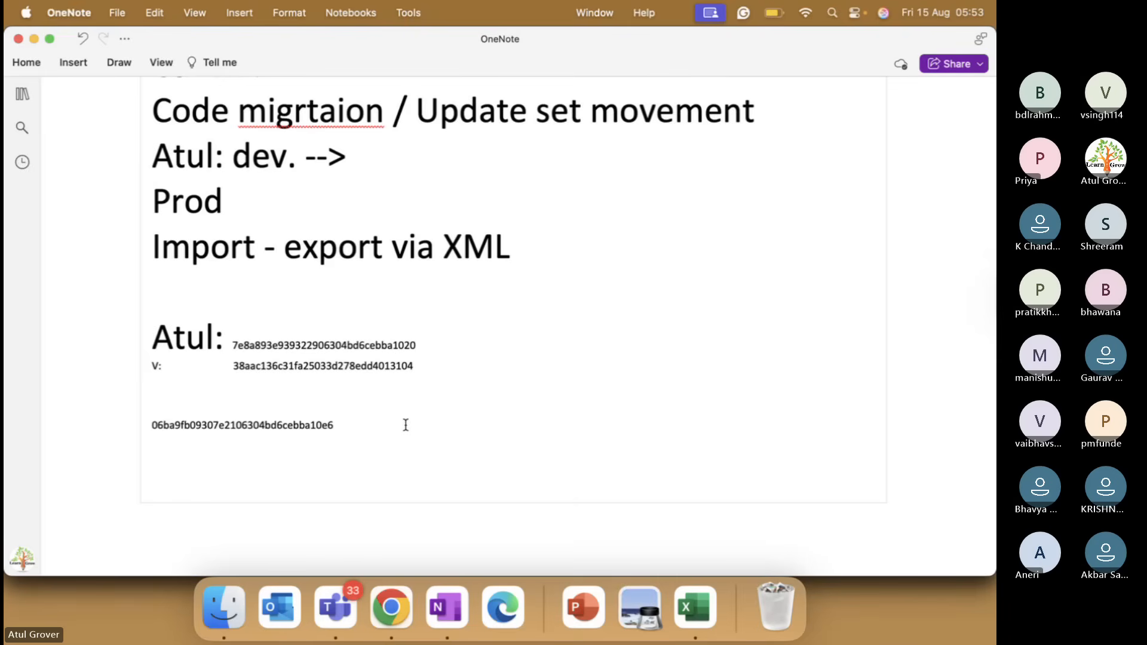
key("super+v")
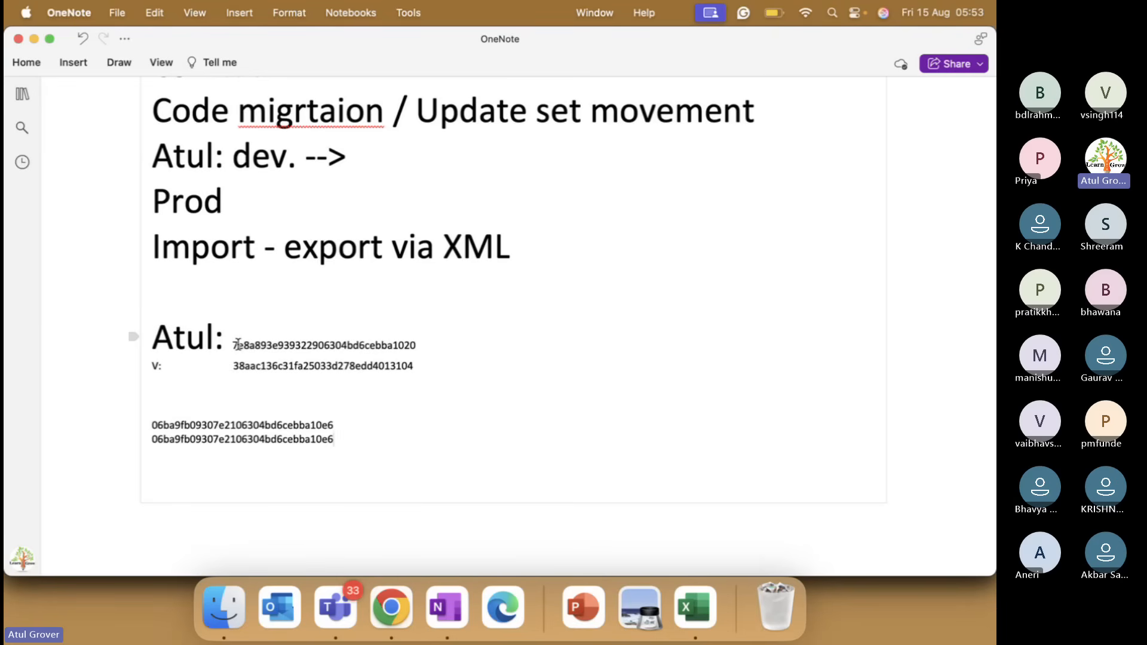
key("ctrl+Up")
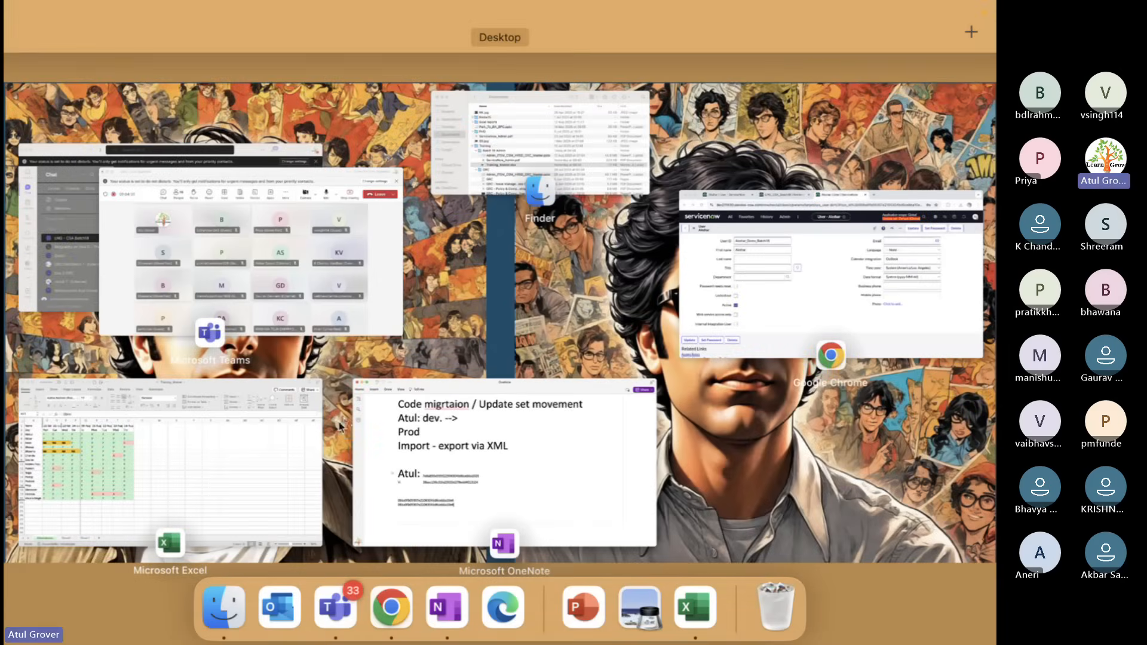
Check the Teams meeting, then return to the LNG_CSA_Batch18 commit progress, now at 99%.
left_click(294, 255)
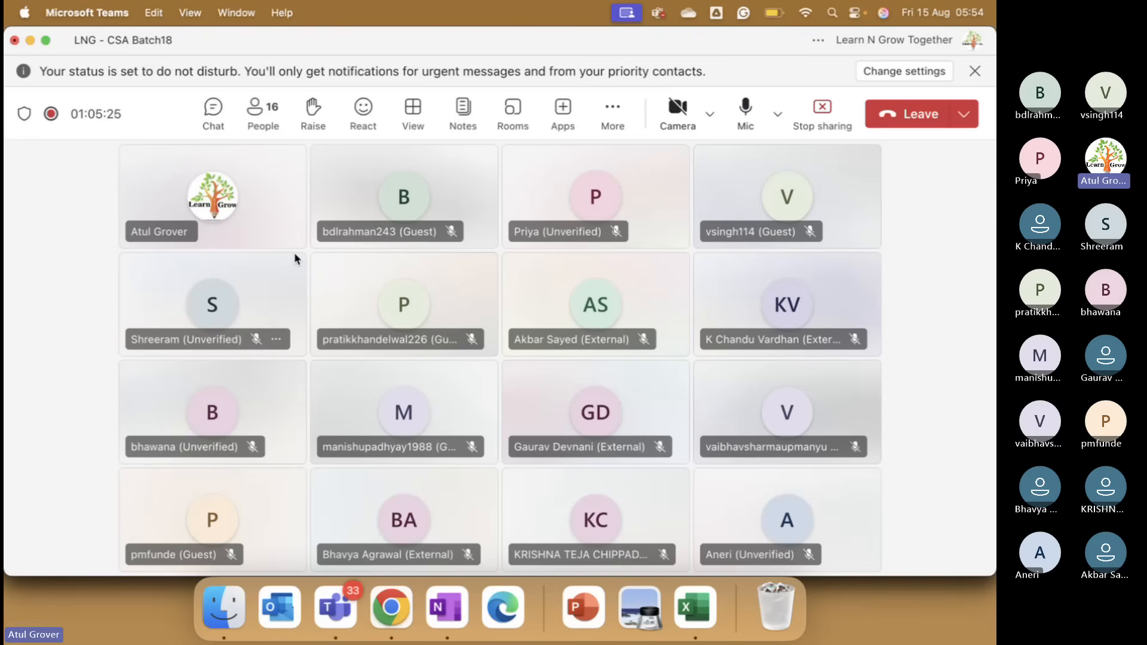
key("ctrl+Up")
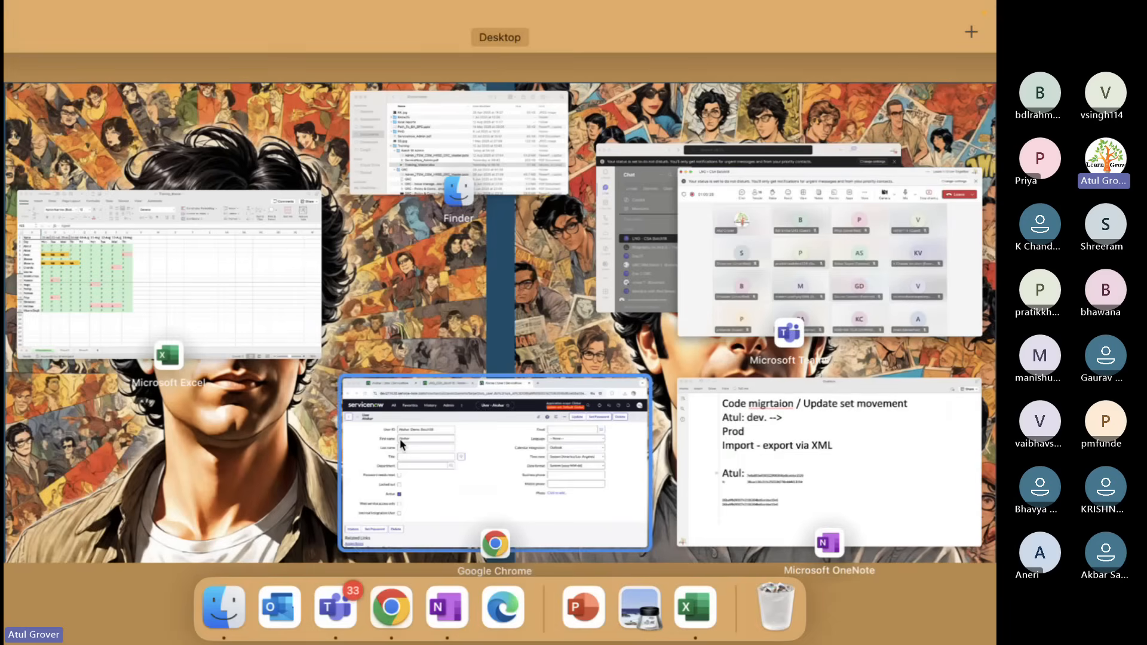
left_click(401, 444)
left_click(342, 40)
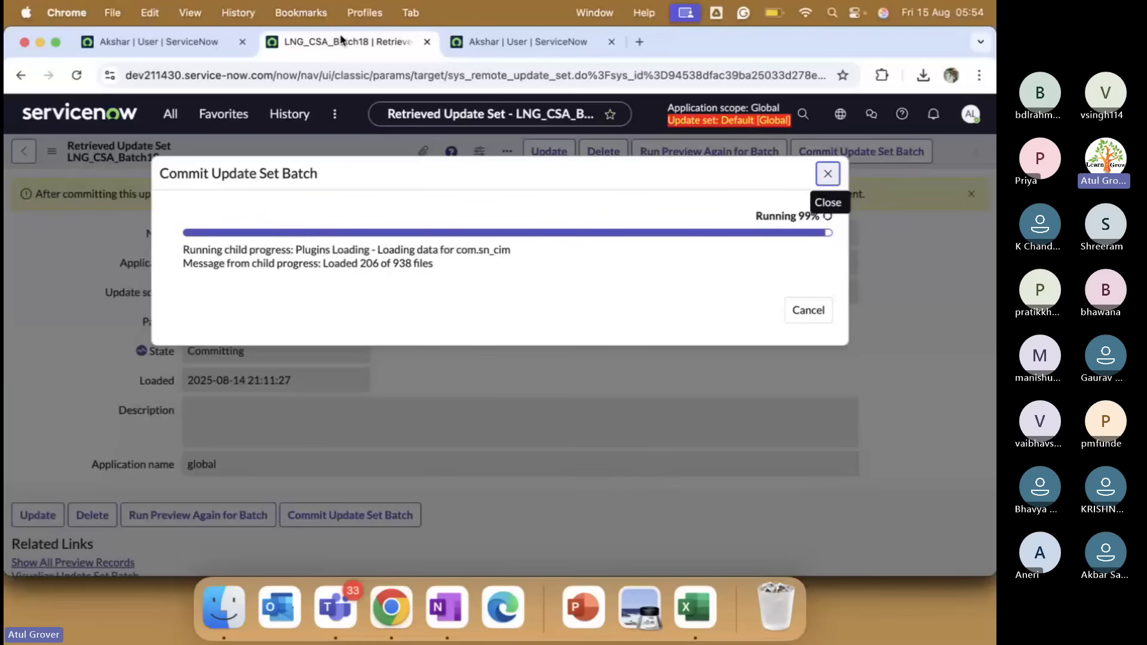
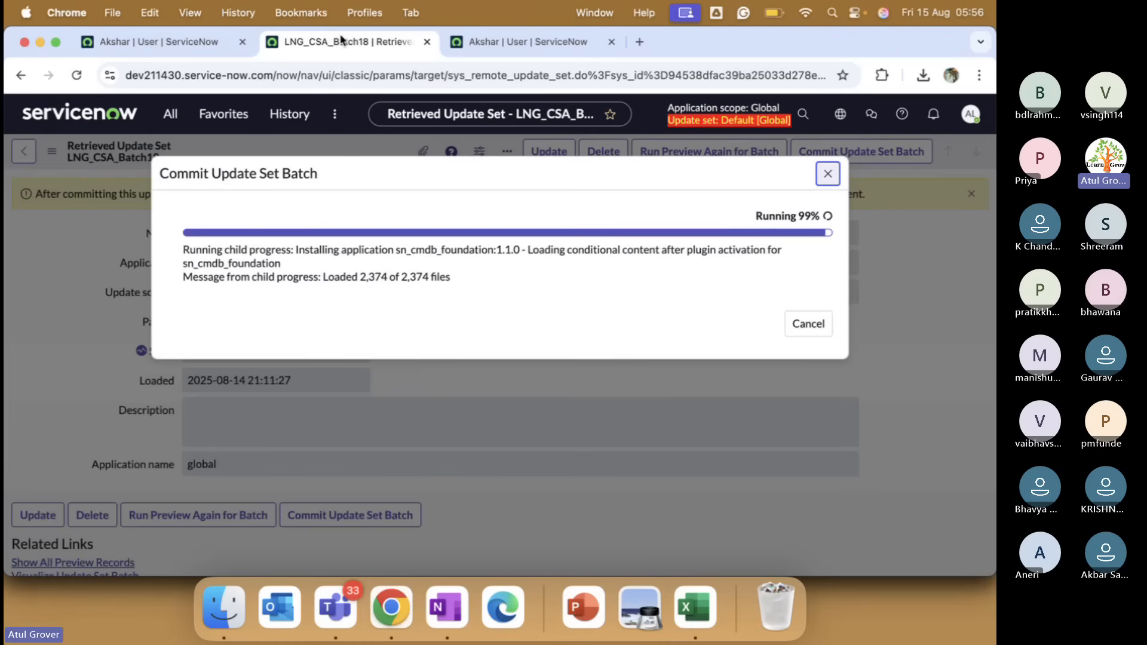
Return from the Akshar user forms to the Users list filtered to Akshar on both instances.
left_click(502, 50)
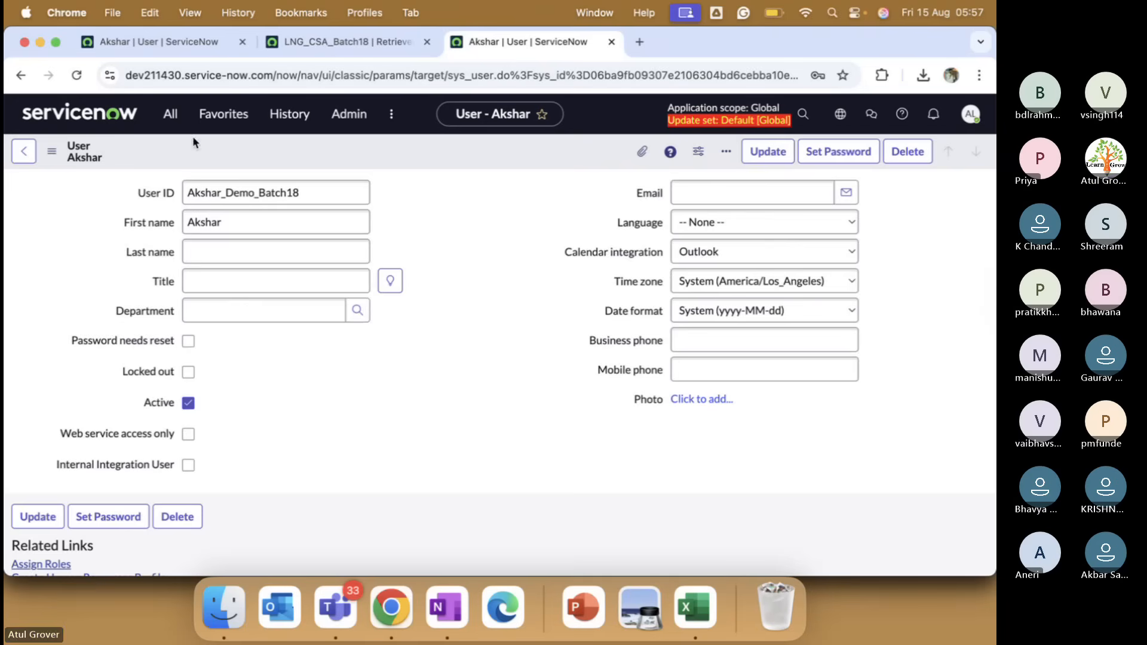
left_click(24, 151)
left_click(170, 114)
left_click(95, 322)
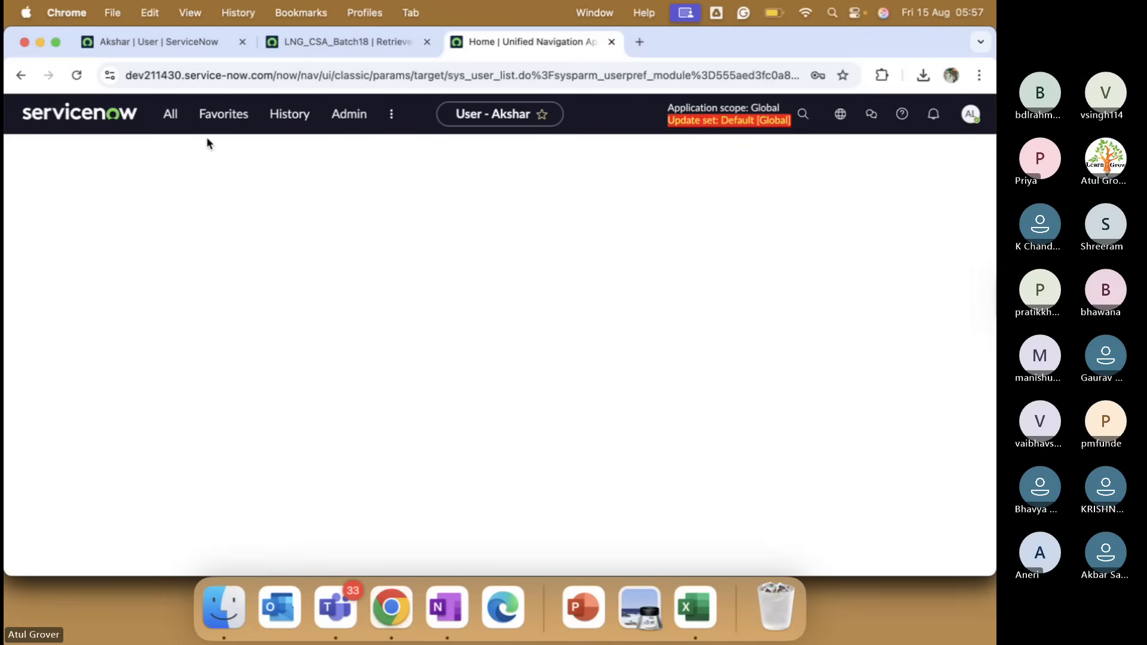
left_click(172, 52)
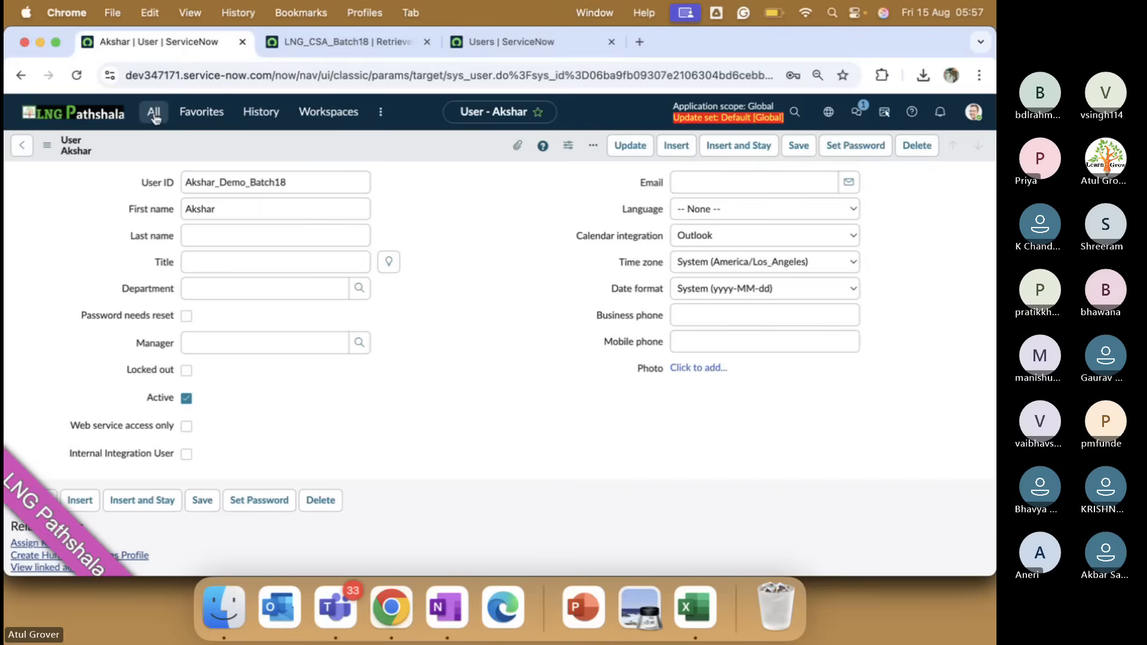
left_click(154, 112)
left_click(24, 148)
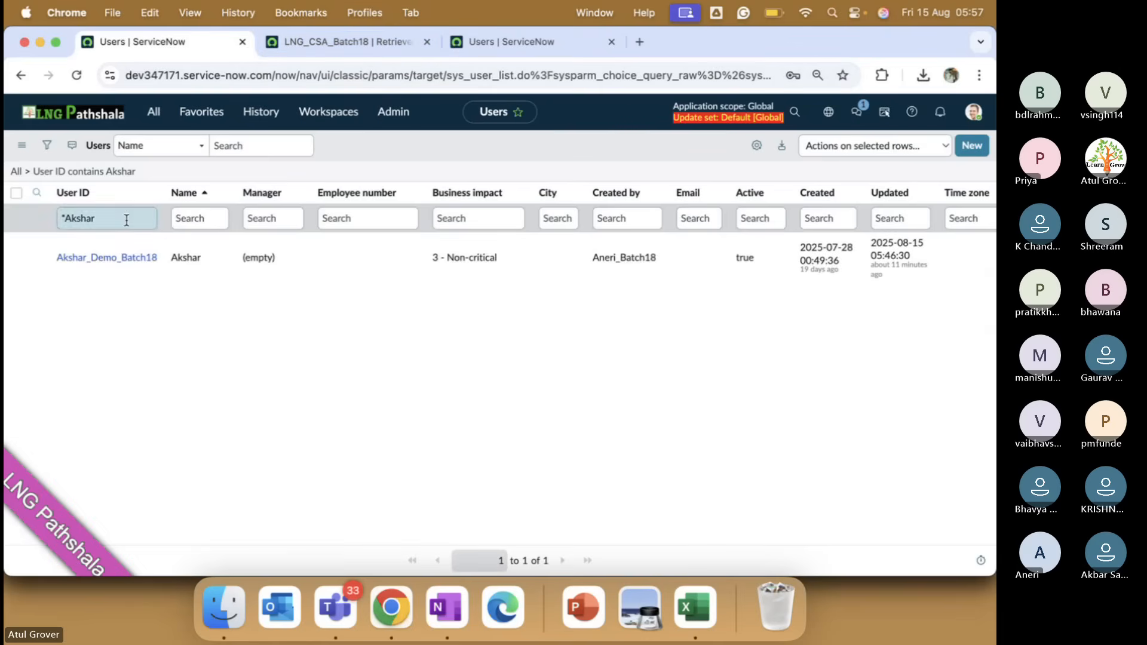
Filter users by User ID *LNG and open the LNG_Test_Together record.
left_click(128, 219)
key("BackSpace")
key("BackSpace")
key("BackSpace")
key("BackSpace")
key("BackSpace")
key("BackSpace")
key("BackSpace")
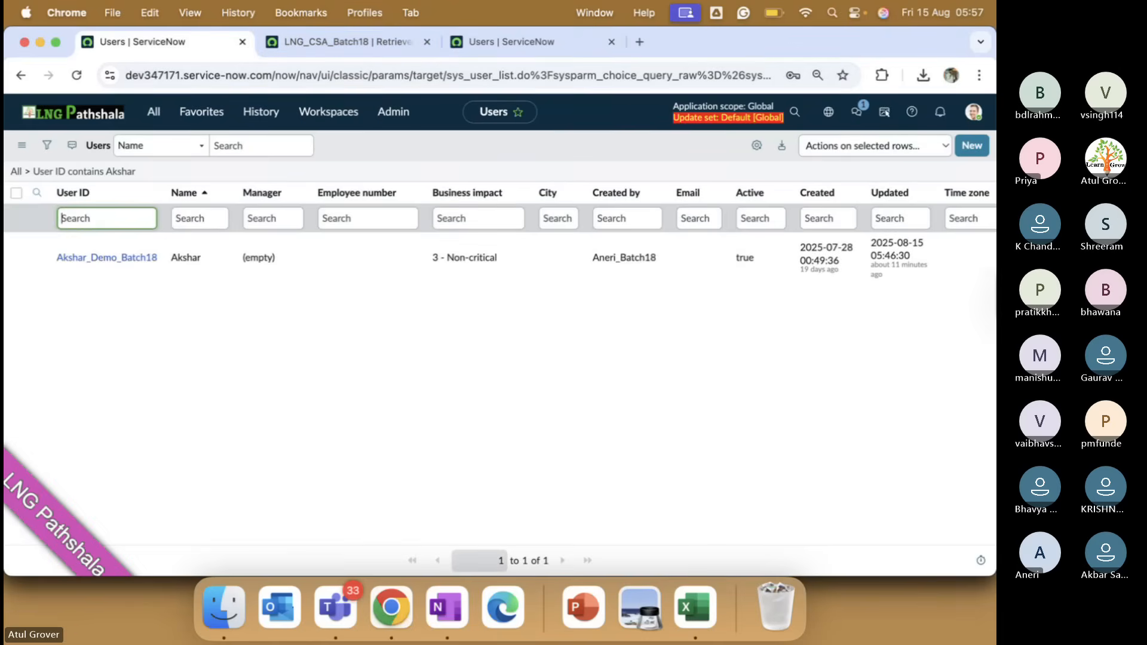
type("*LNG")
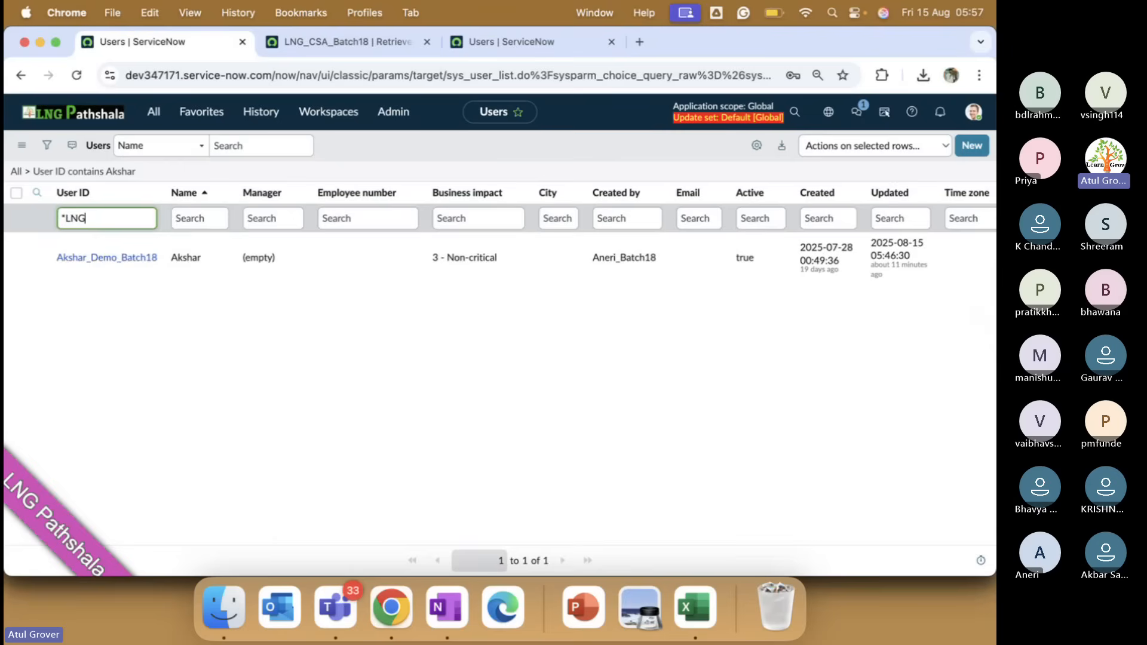
key("Return")
left_click(108, 258)
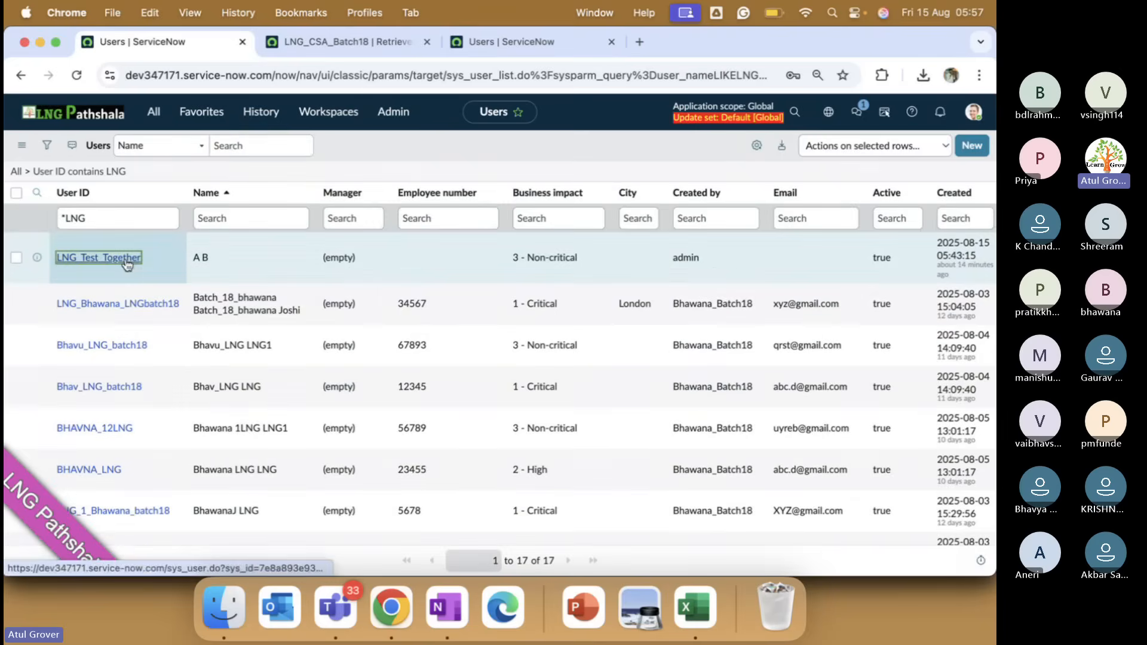
Filter the other instance's users to User IDs starting LNG, then check the 99% batch commit.
left_click(523, 42)
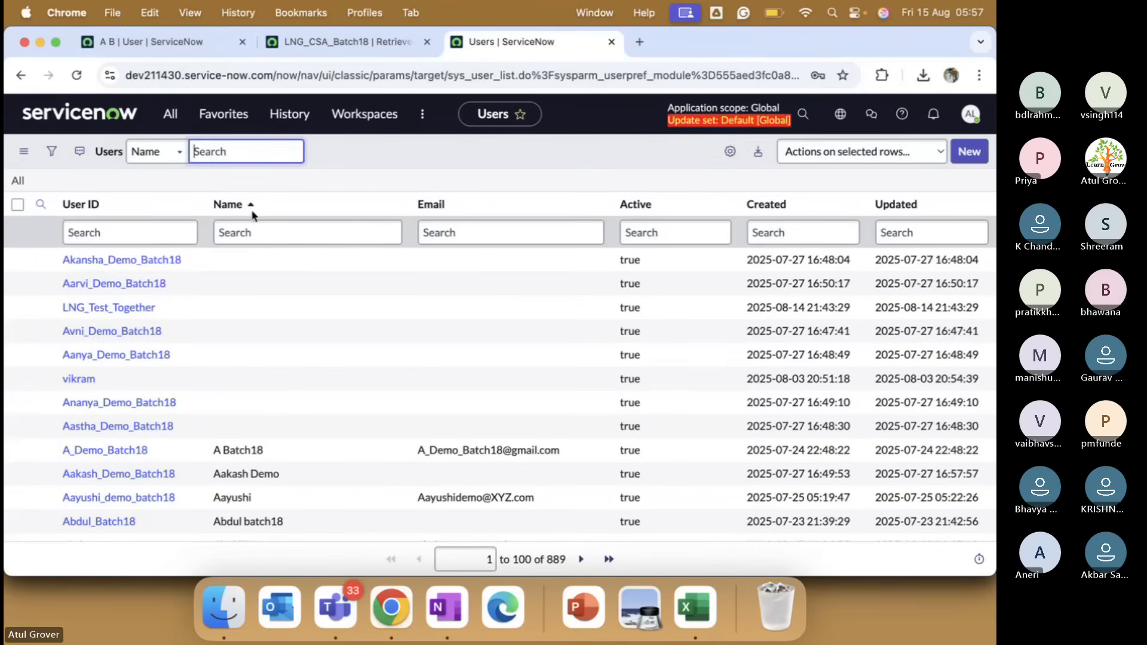
left_click(129, 234)
type("LNG")
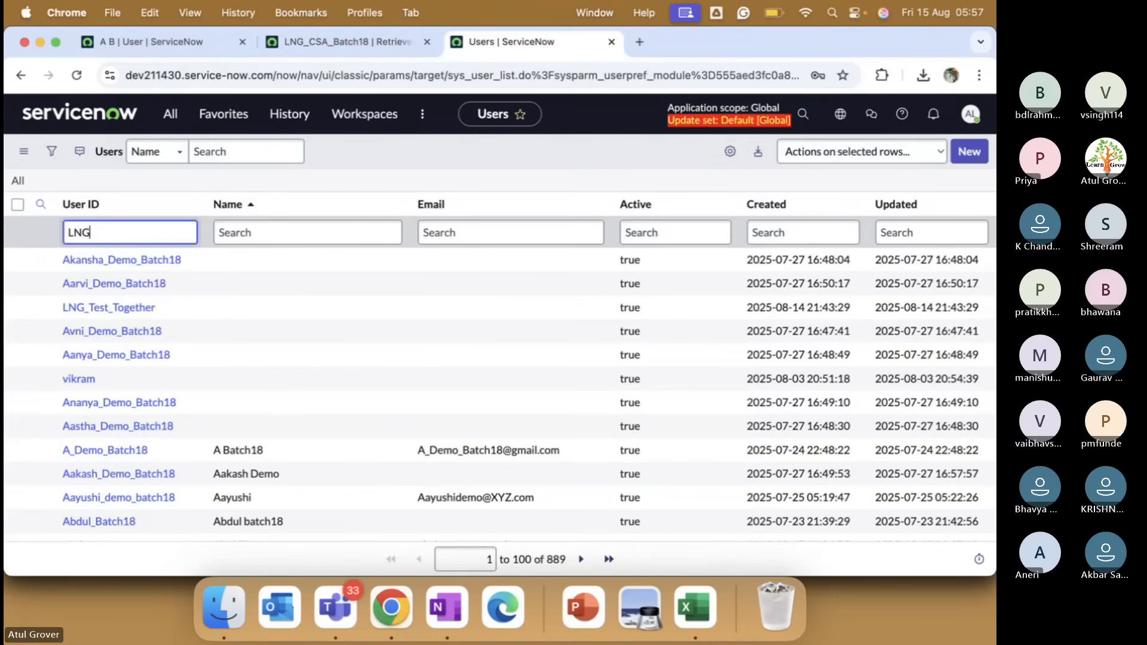
key("Return")
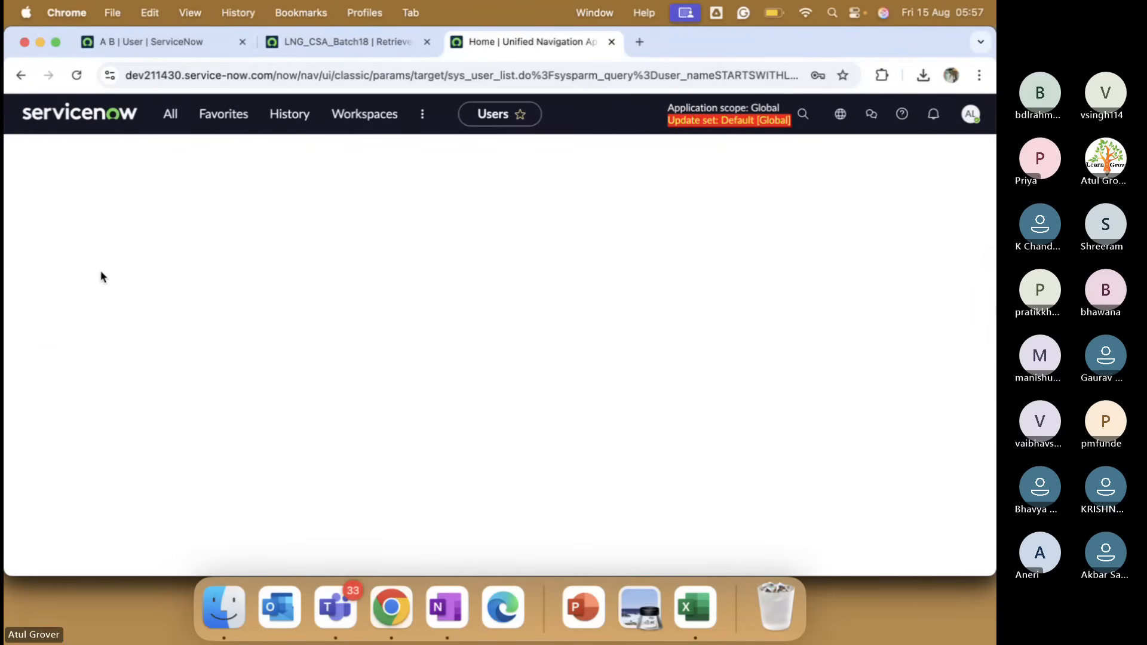
left_click(317, 45)
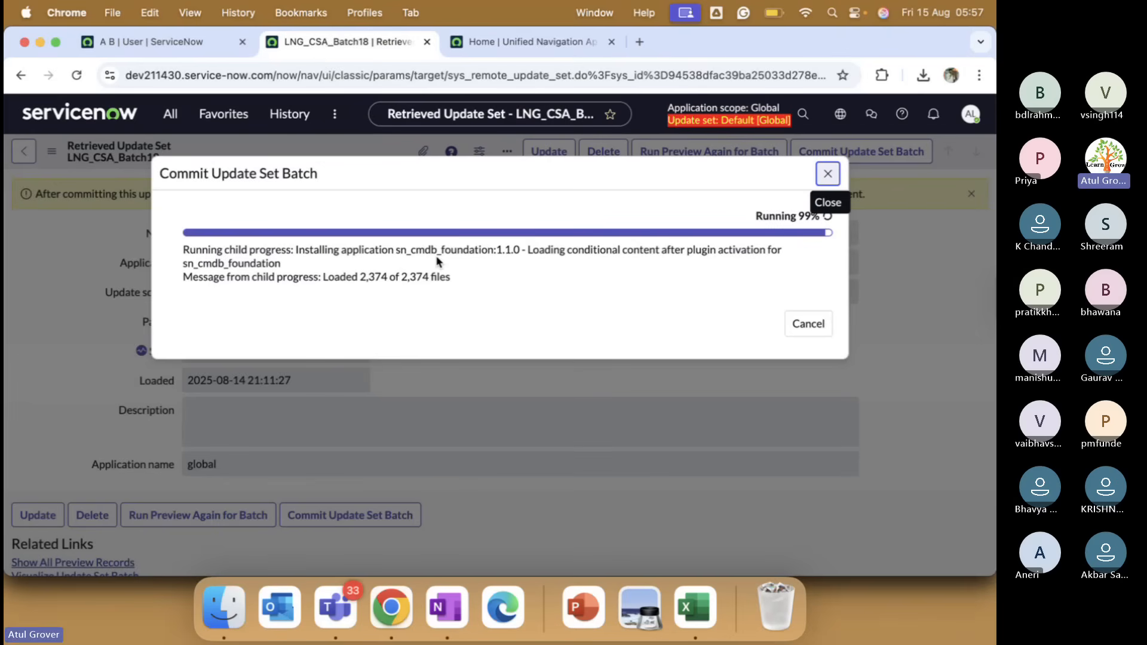
Select the end of the User ID on the LNG_Test_Together user form to compare it.
left_click(515, 47)
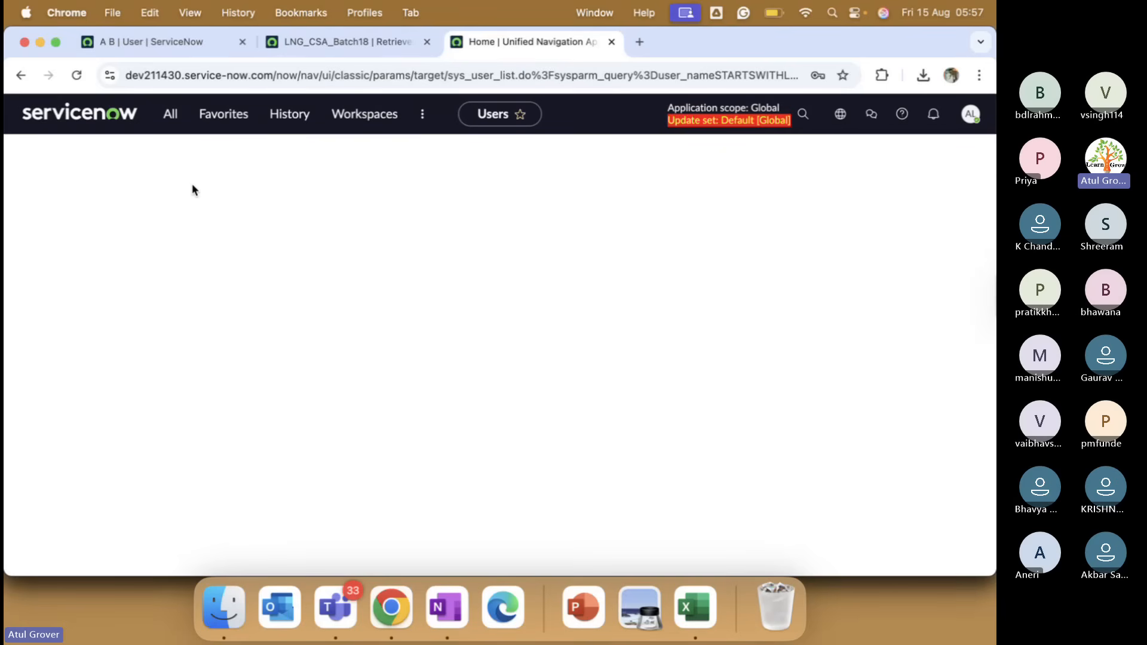
left_click(179, 44)
left_click(276, 183)
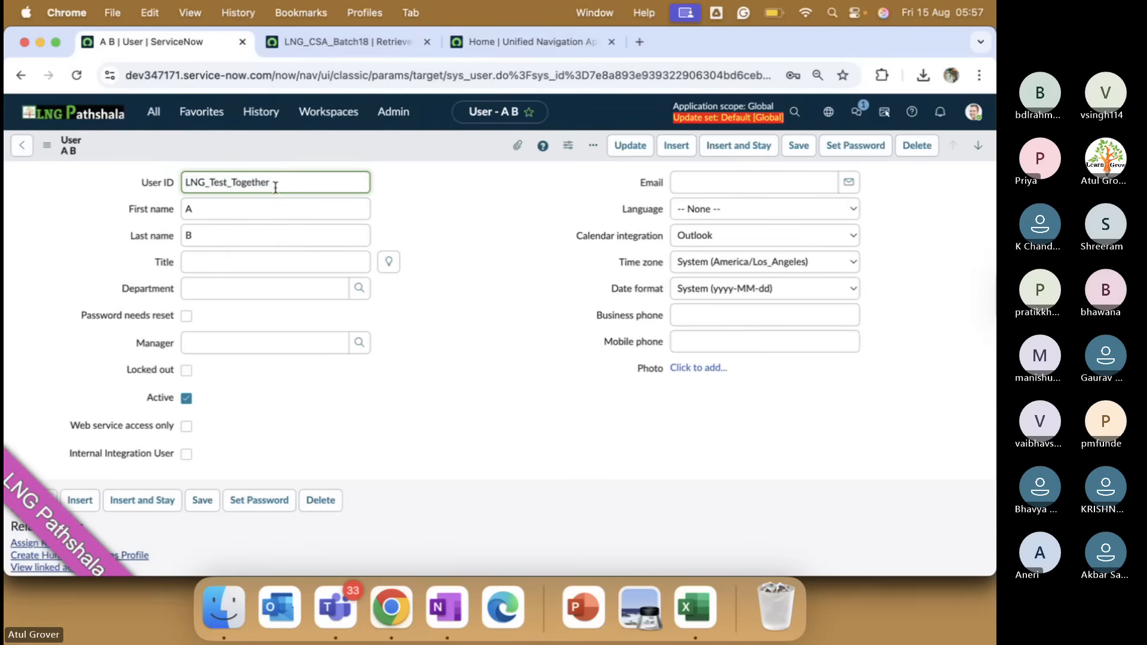
left_click_drag(277, 183, 184, 183)
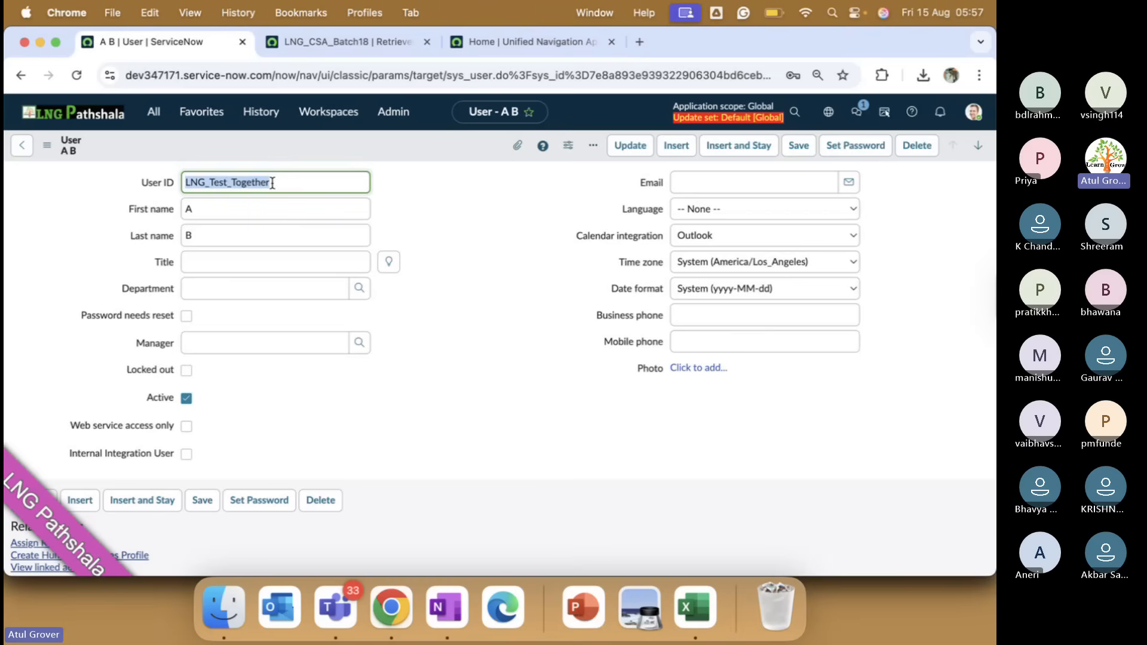
Reload the second instance's LNG-filtered Users list, now showing 11 records including LNG_Test_Together.
left_click(489, 43)
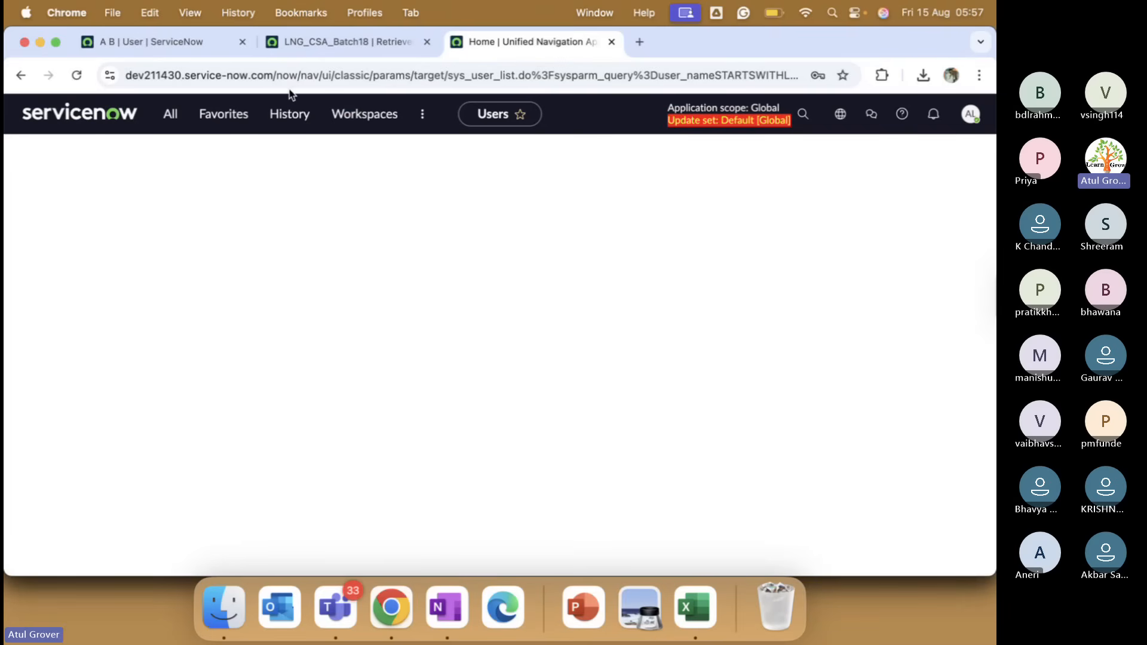
left_click(79, 76)
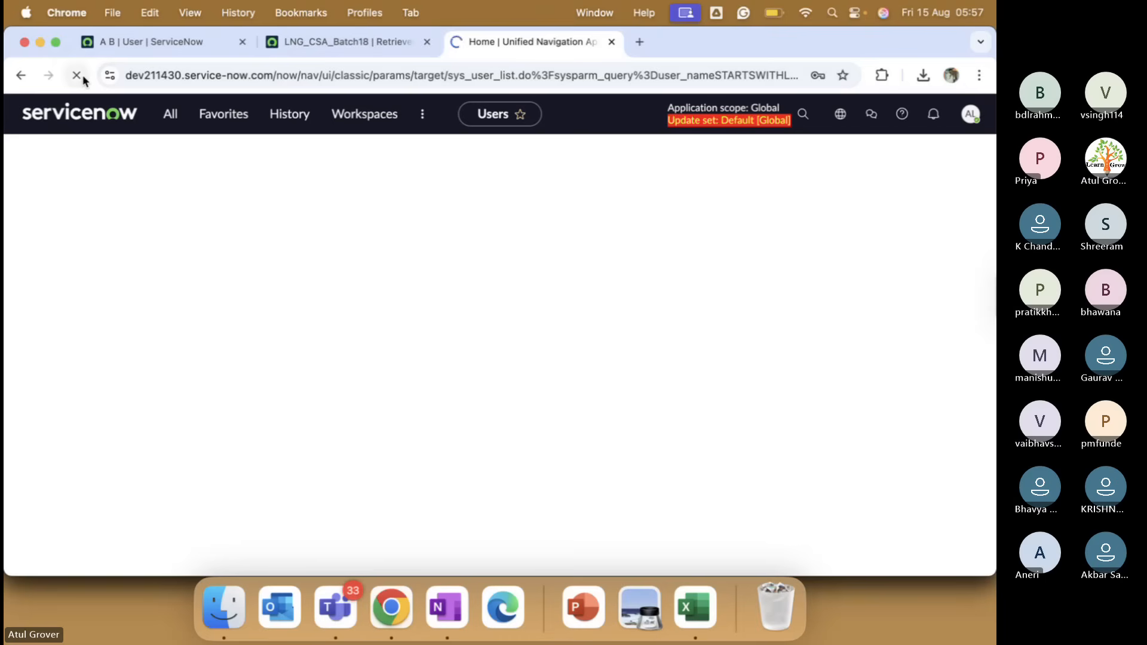
left_click(398, 39)
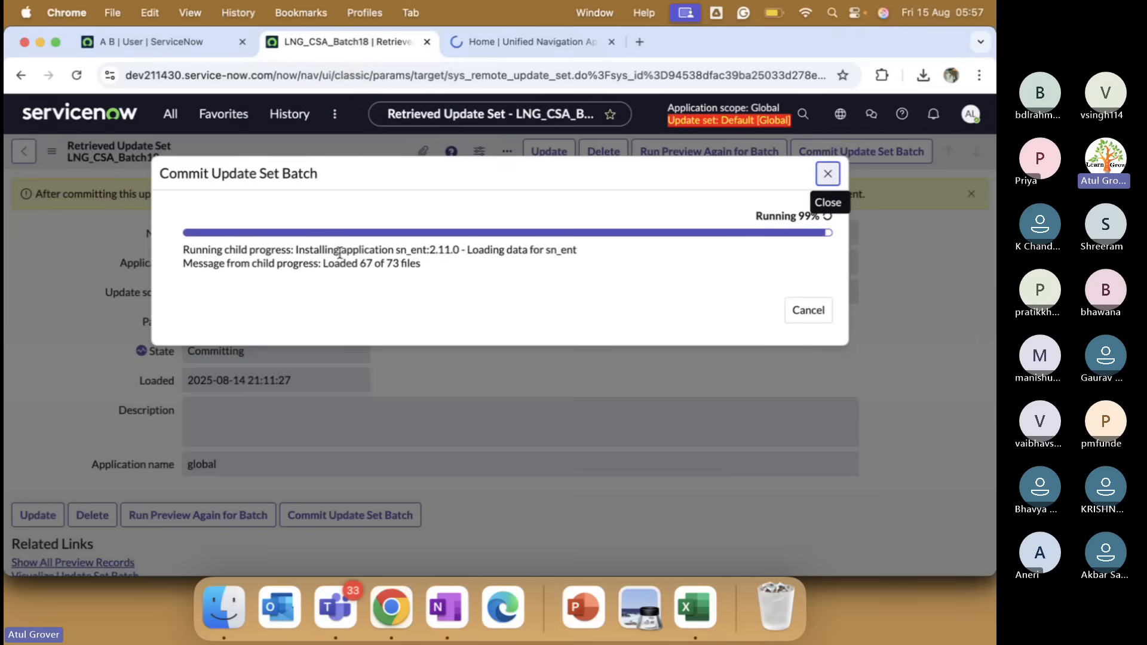
left_click(514, 54)
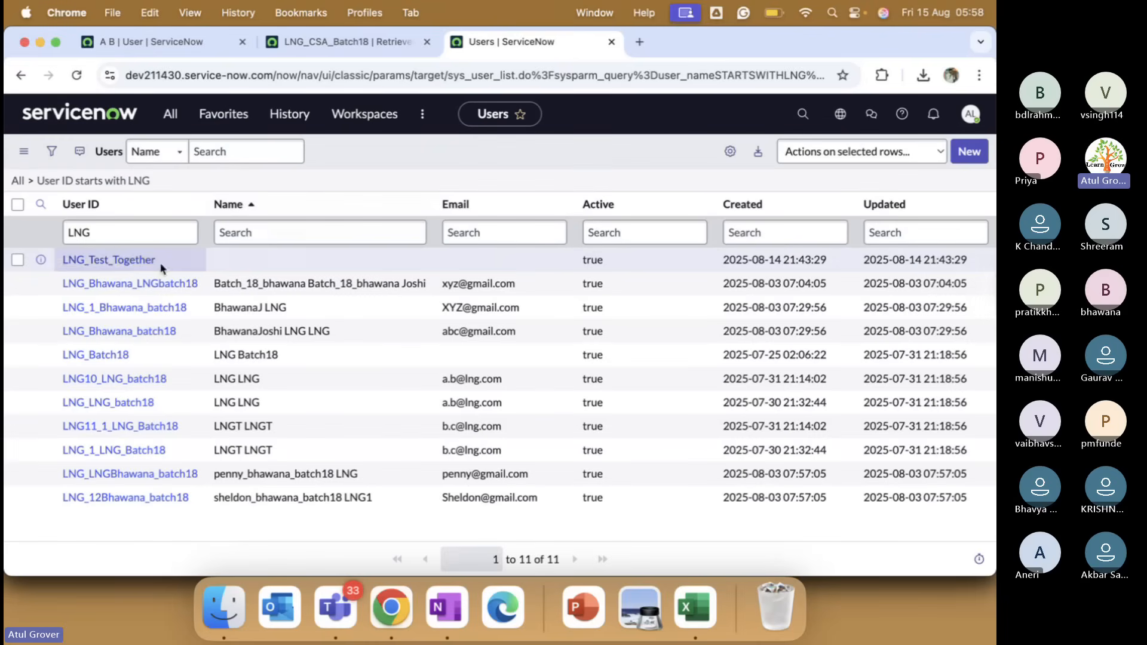
left_click(129, 261)
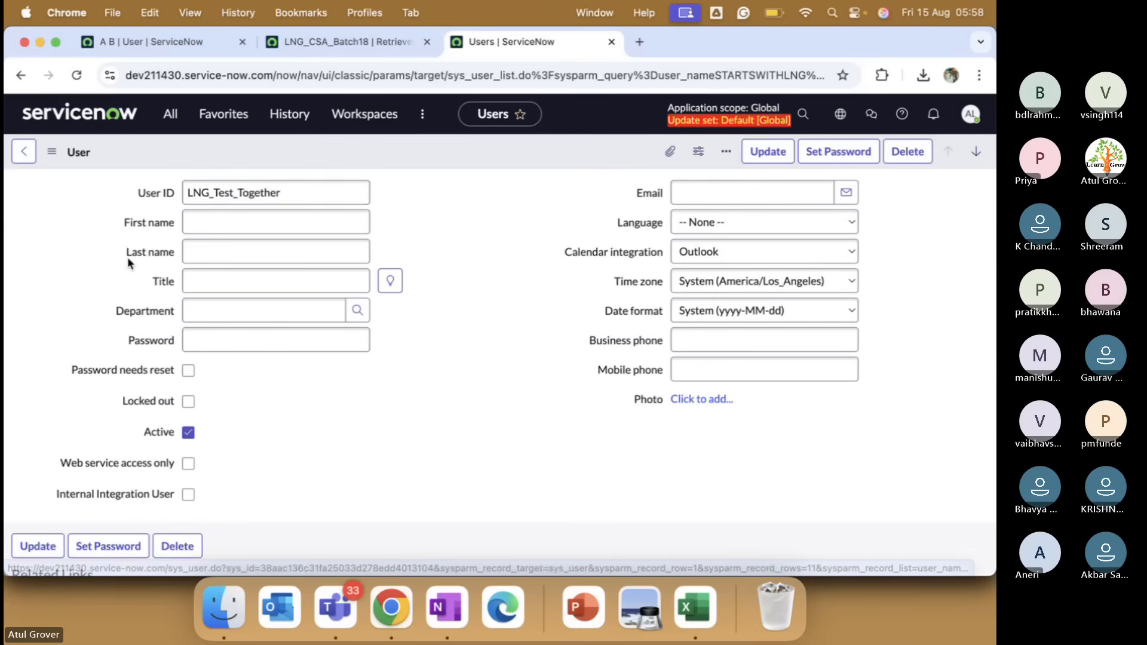
left_click(296, 192)
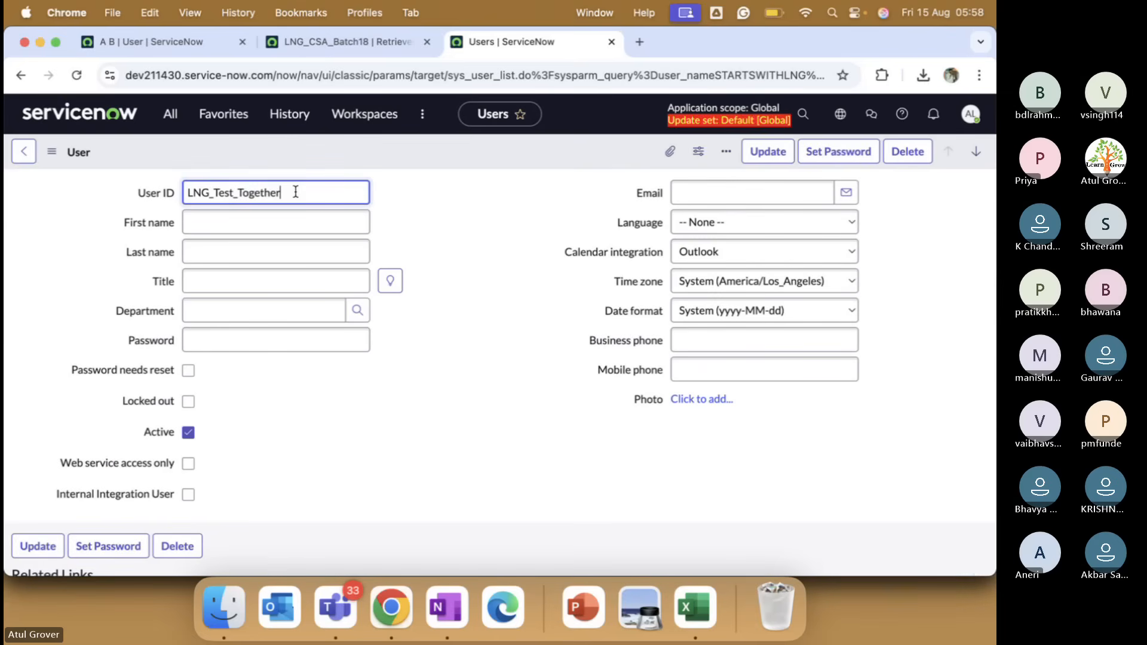
key("super+a")
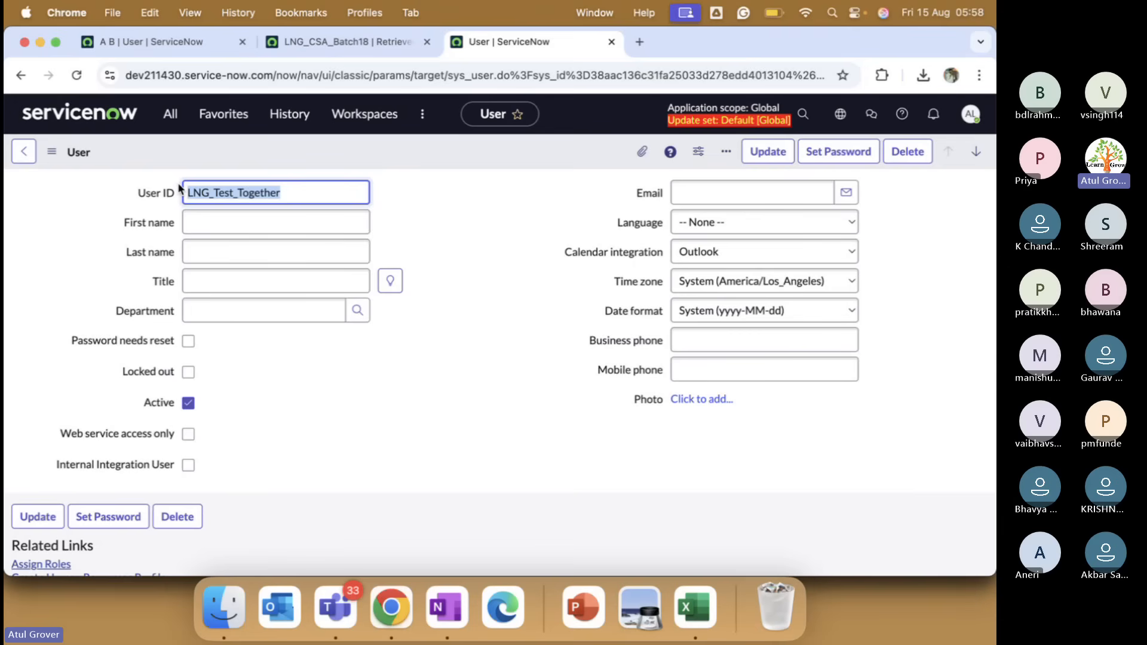
left_click(344, 43)
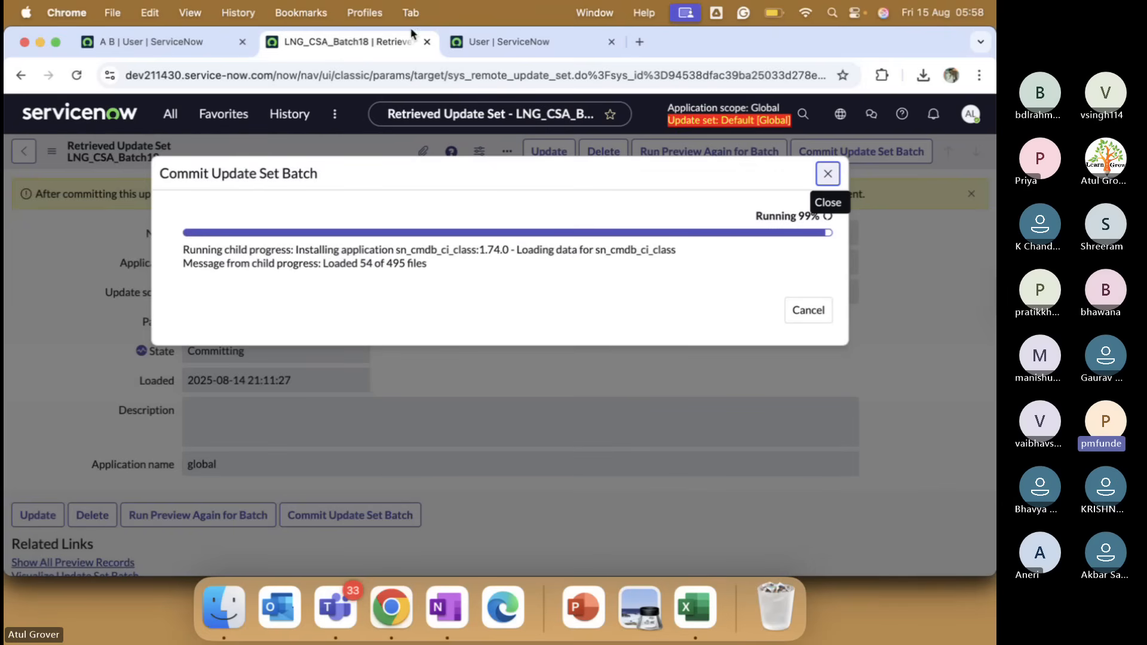
left_click(477, 41)
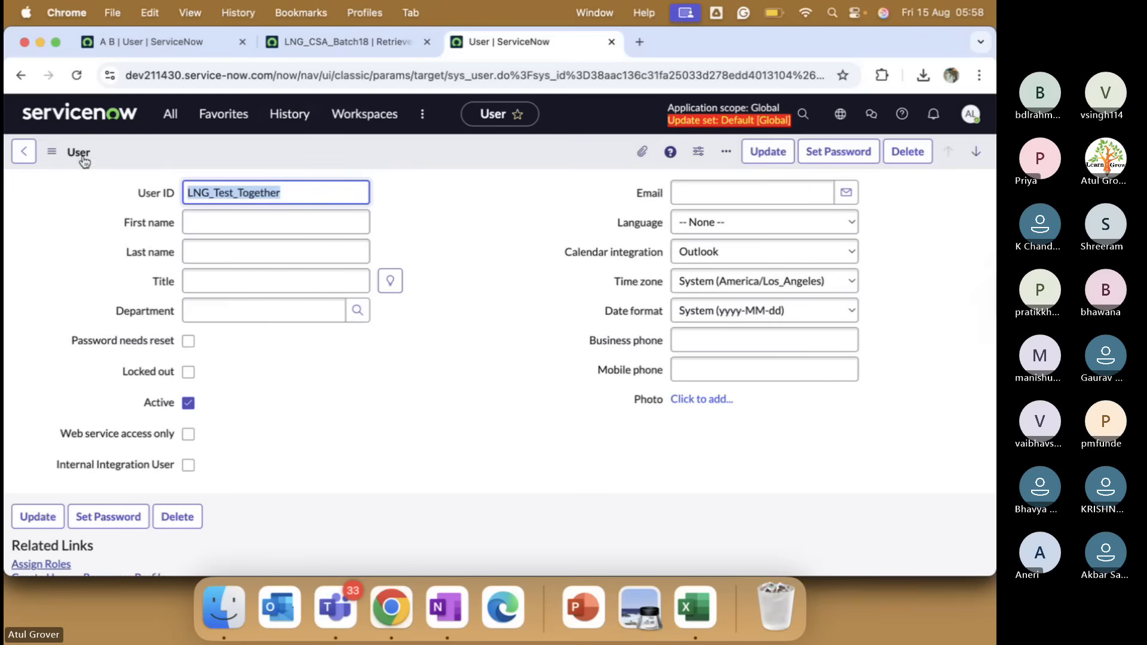
left_click(27, 155)
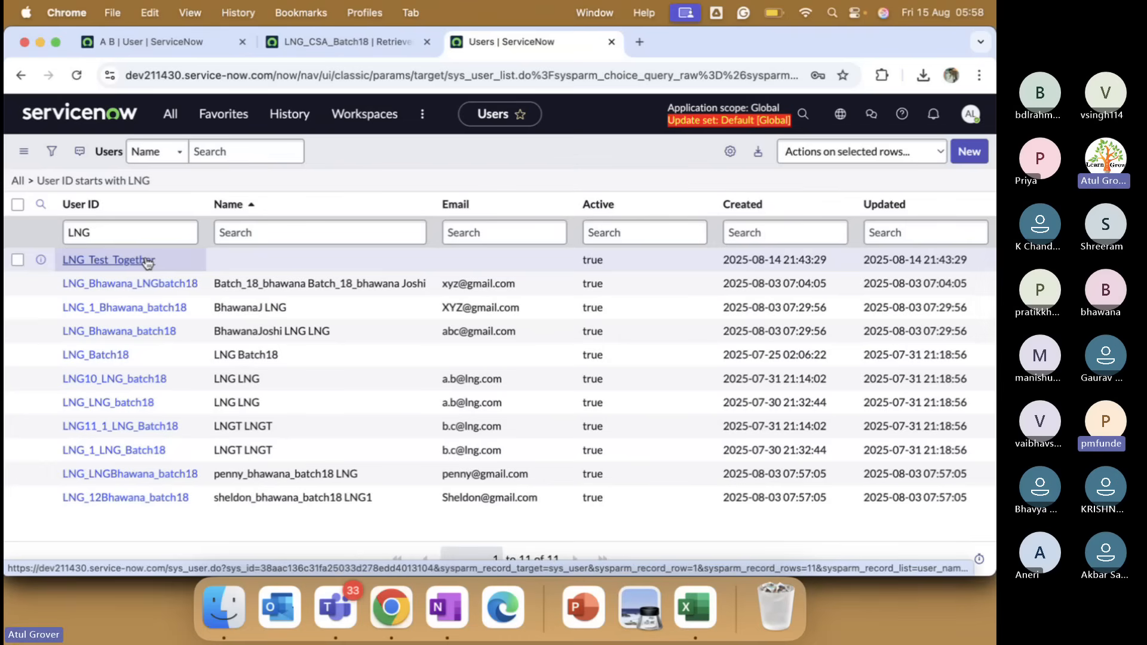
Create a new user with the copied User ID LNG_Test_Together and save it, getting 'Invalid insert'.
left_click(158, 236)
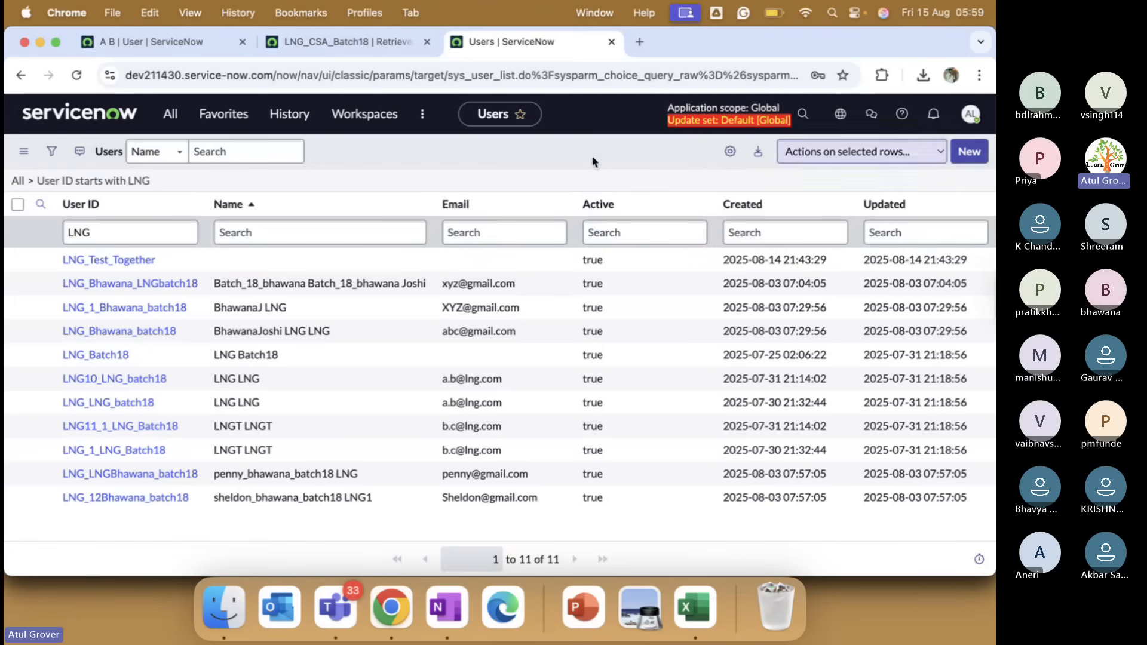
double_click(198, 264)
key("cmd+c")
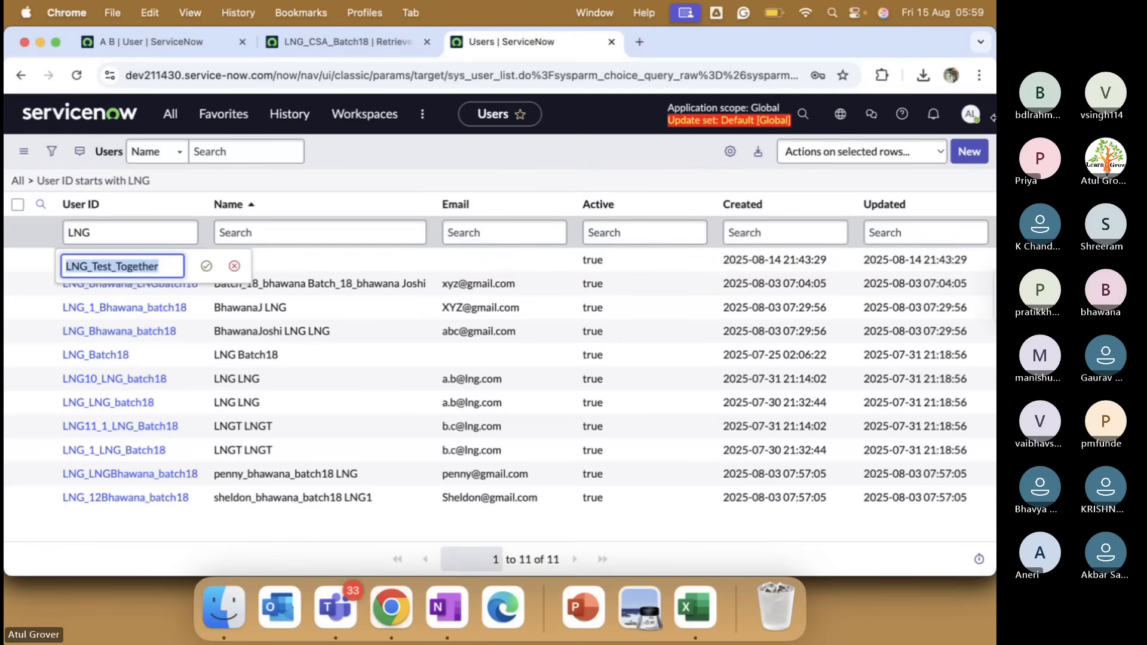
left_click(968, 150)
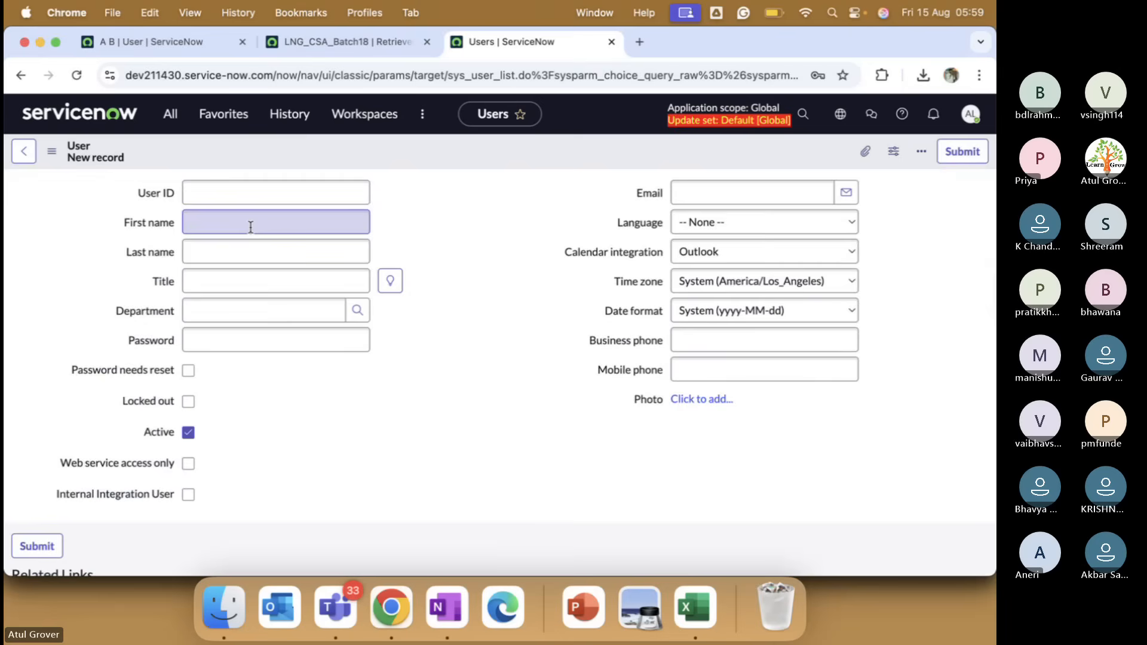
key("cmd+v")
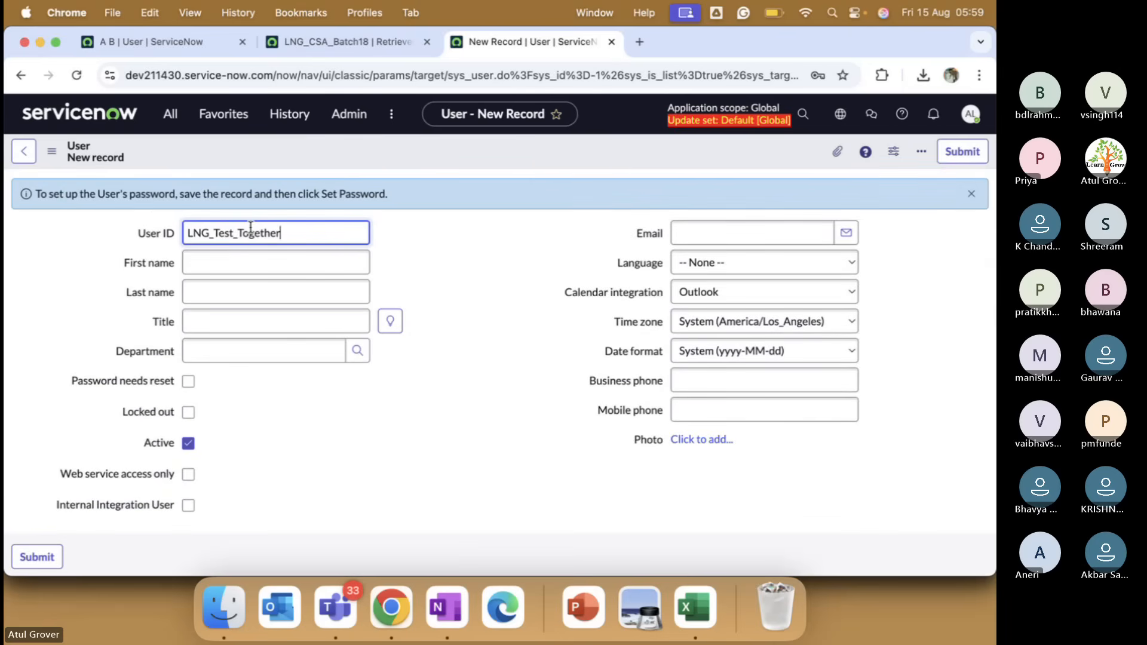
right_click(528, 145)
left_click(546, 159)
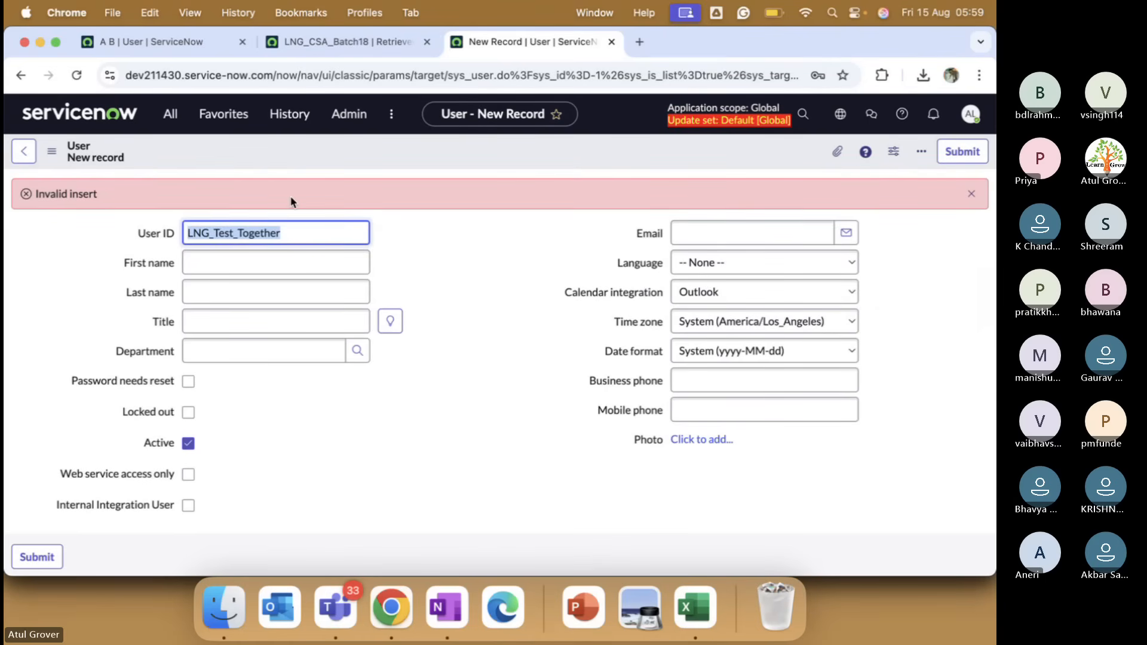
scroll(422, 230, "down", 2)
scroll(421, 232, "up", 2)
Append _1 to make User ID LNG_Test_Together_1 and save again, which is also rejected.
left_click(298, 238)
type("_1")
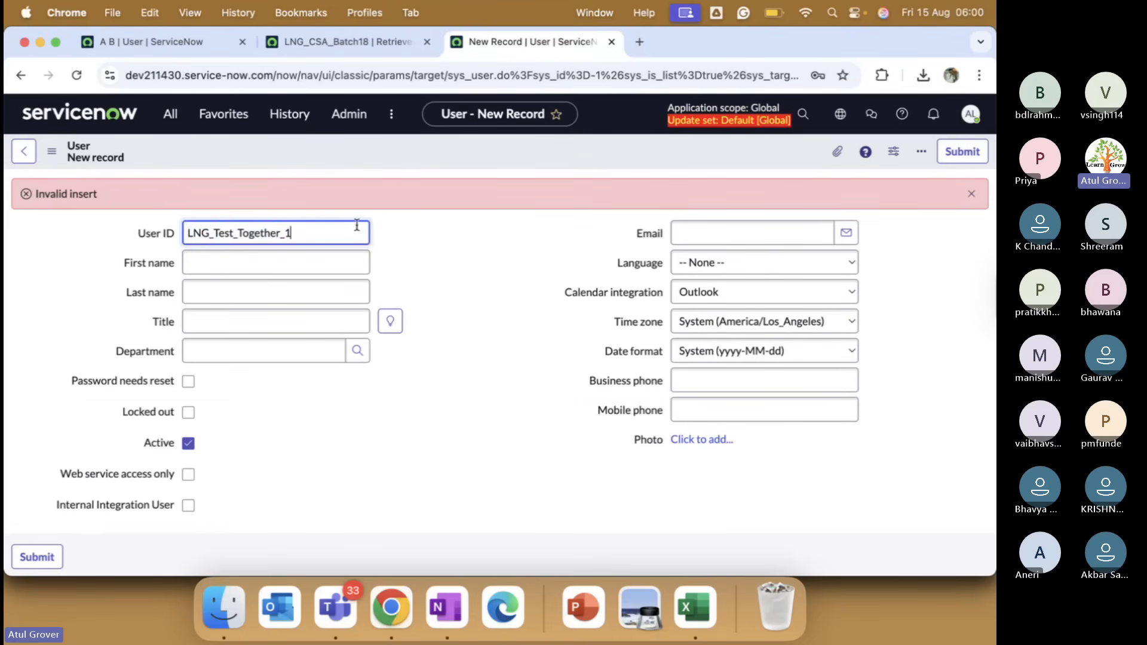
right_click(422, 151)
left_click(443, 162)
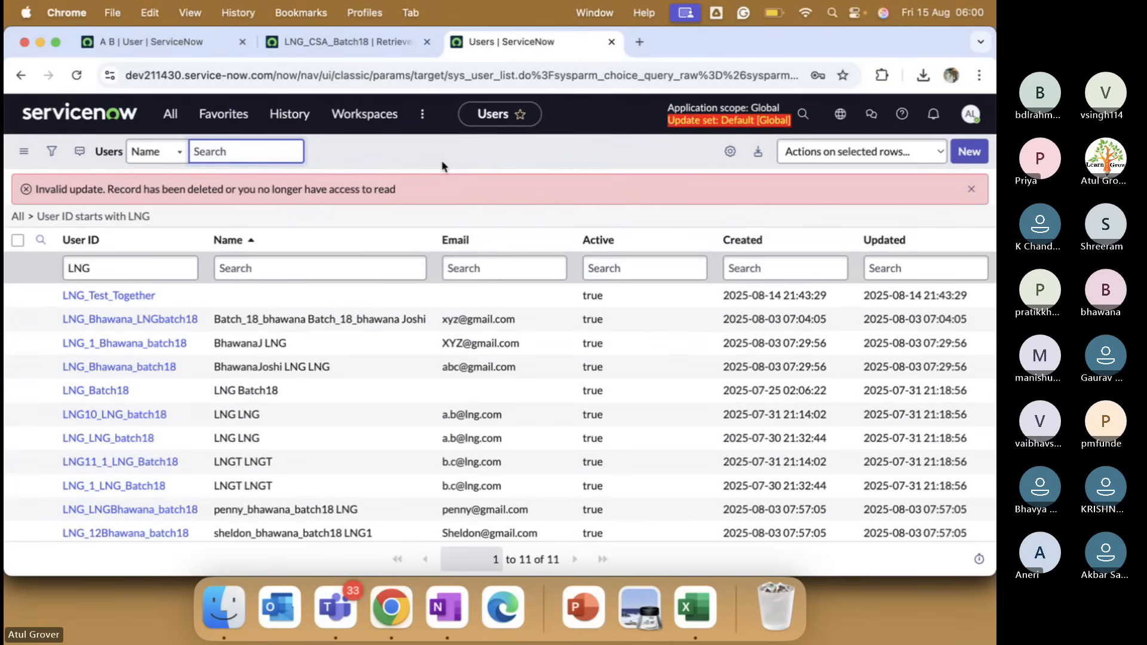
Re-run the LNG User ID filter and check the LNG_CSA_Batch18 commit, now at 99%.
left_click(134, 263)
key("Return")
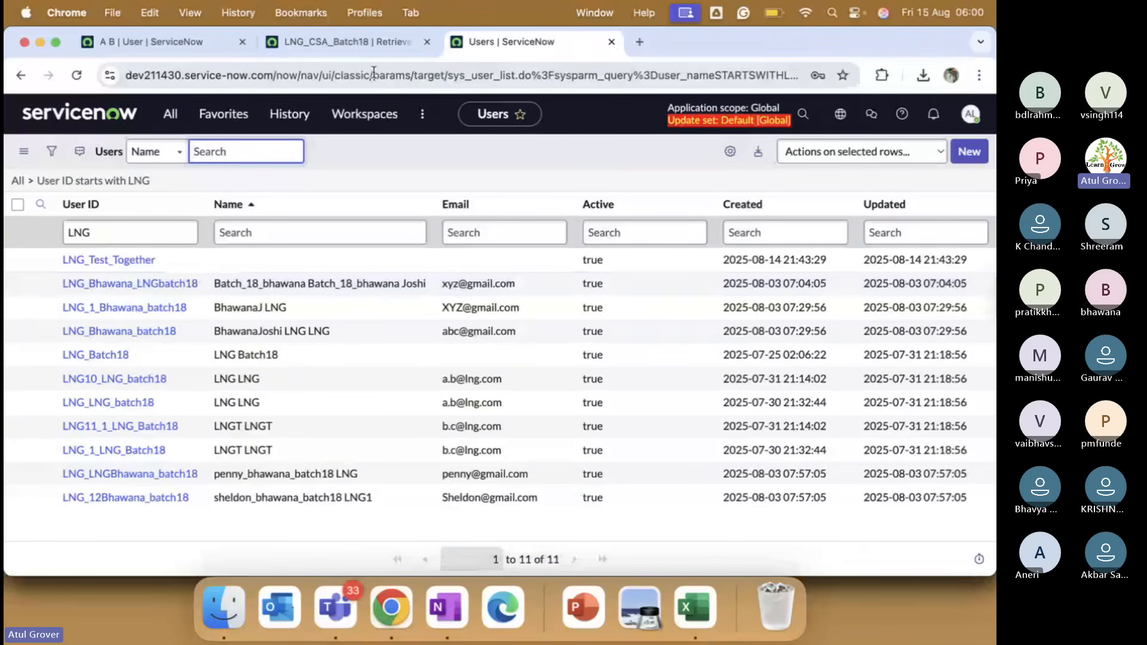
left_click(360, 41)
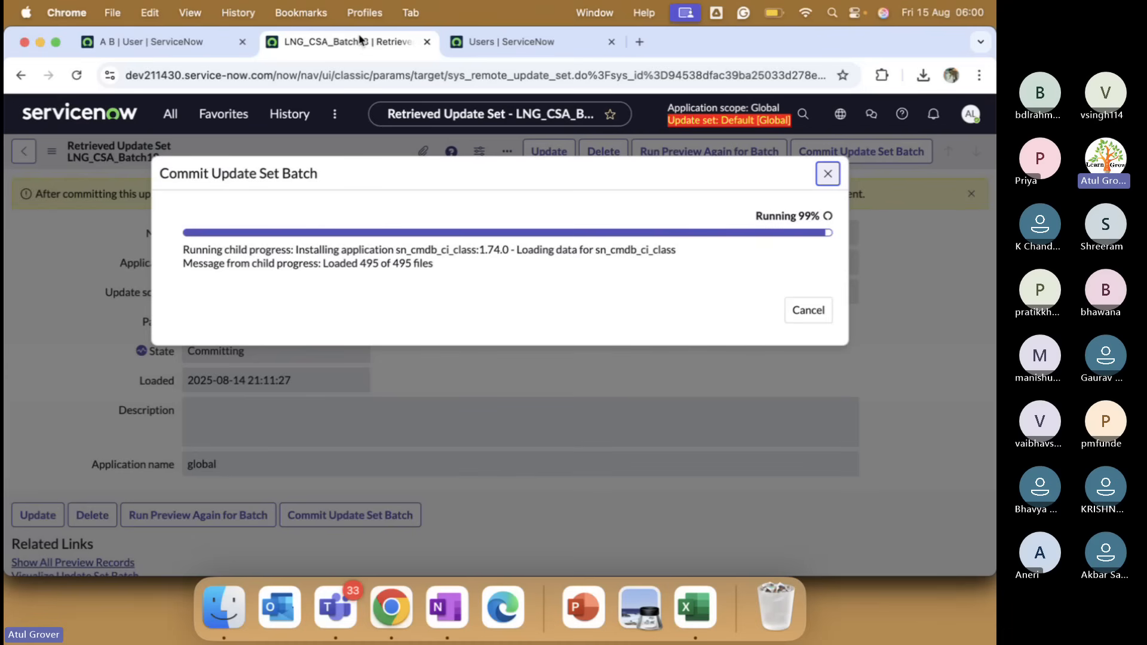
Create and save a new user with User ID AB in the first instance.
left_click(155, 46)
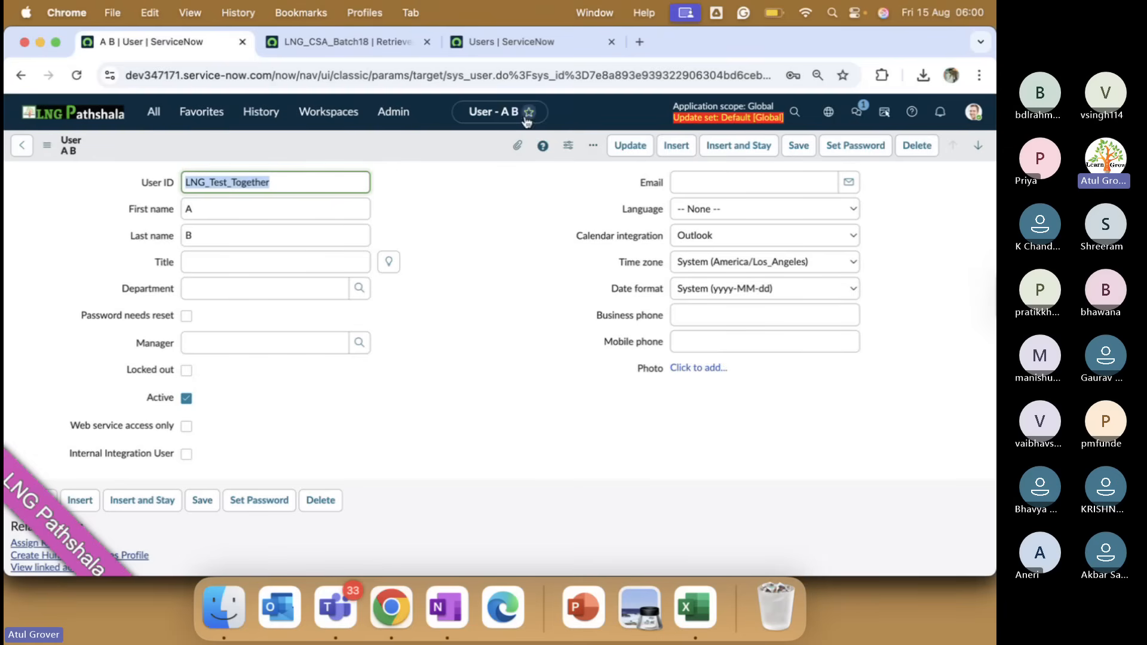
left_click(518, 52)
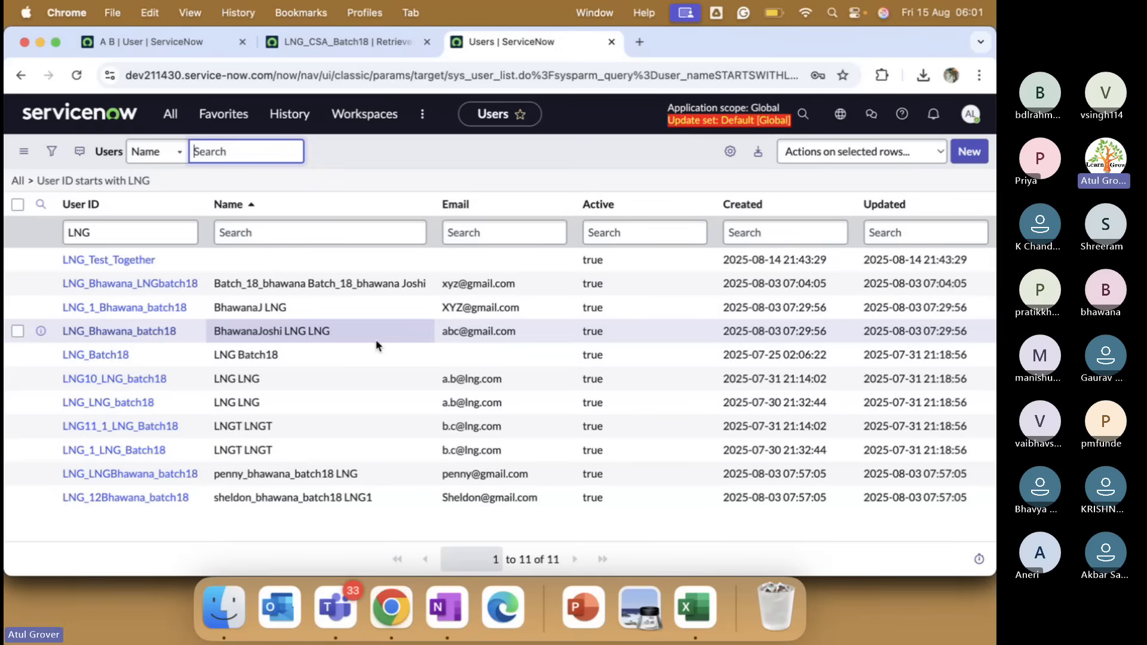
left_click(971, 157)
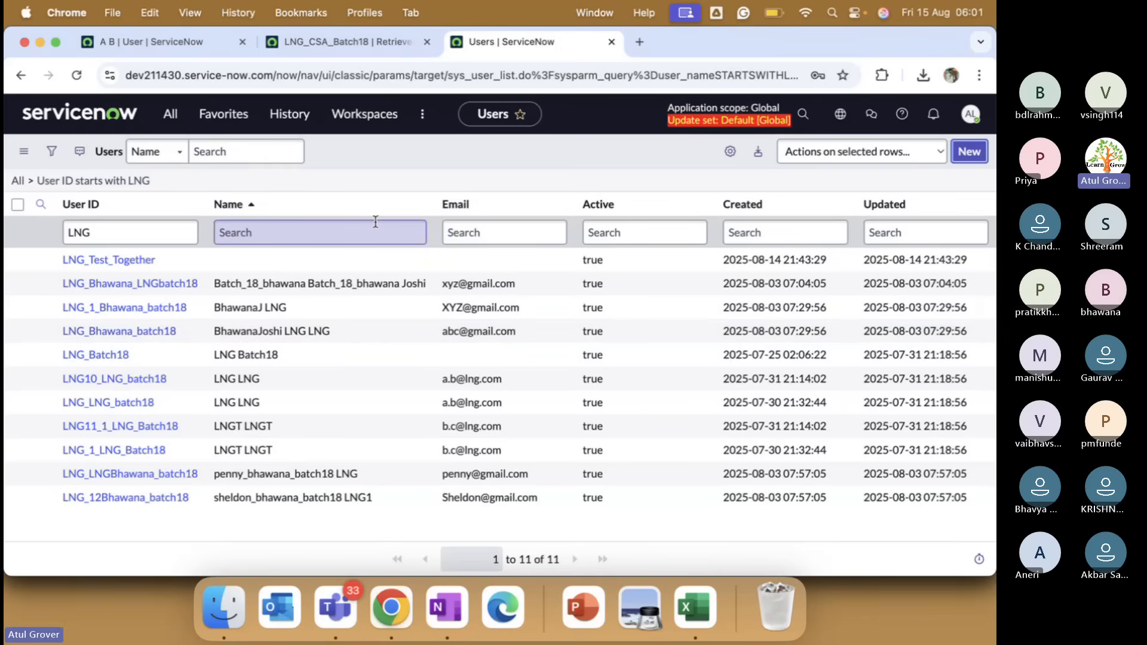
type("AB")
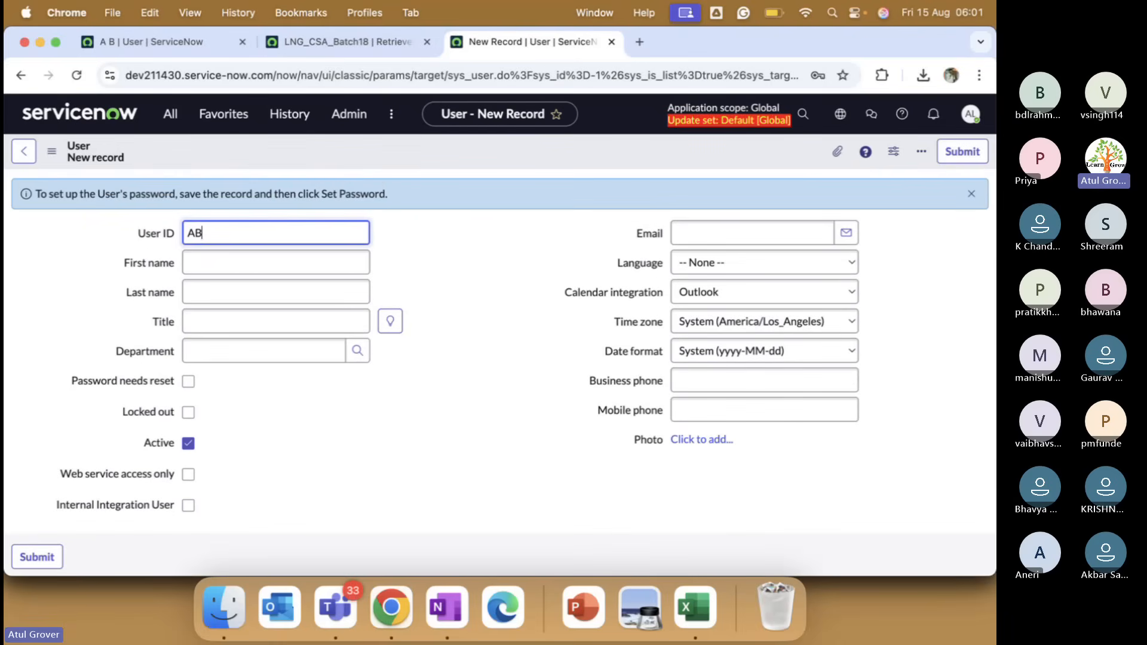
right_click(419, 150)
left_click(445, 159)
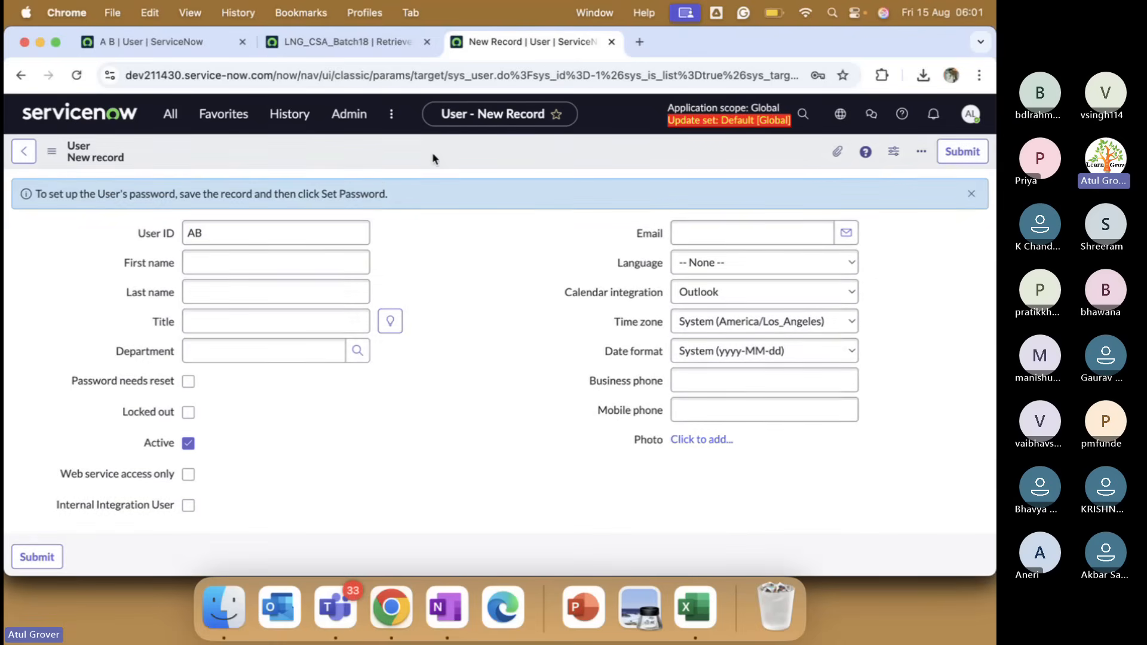
Create and save a user with User ID AB in the other instance too.
left_click(153, 41)
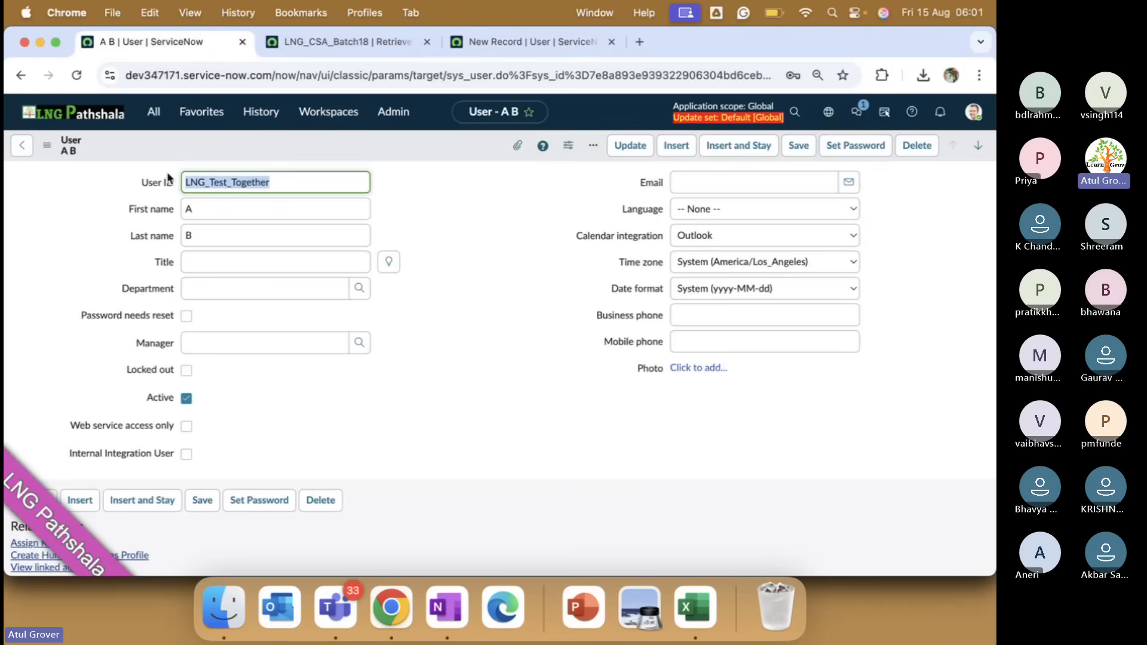
left_click(22, 146)
left_click(969, 148)
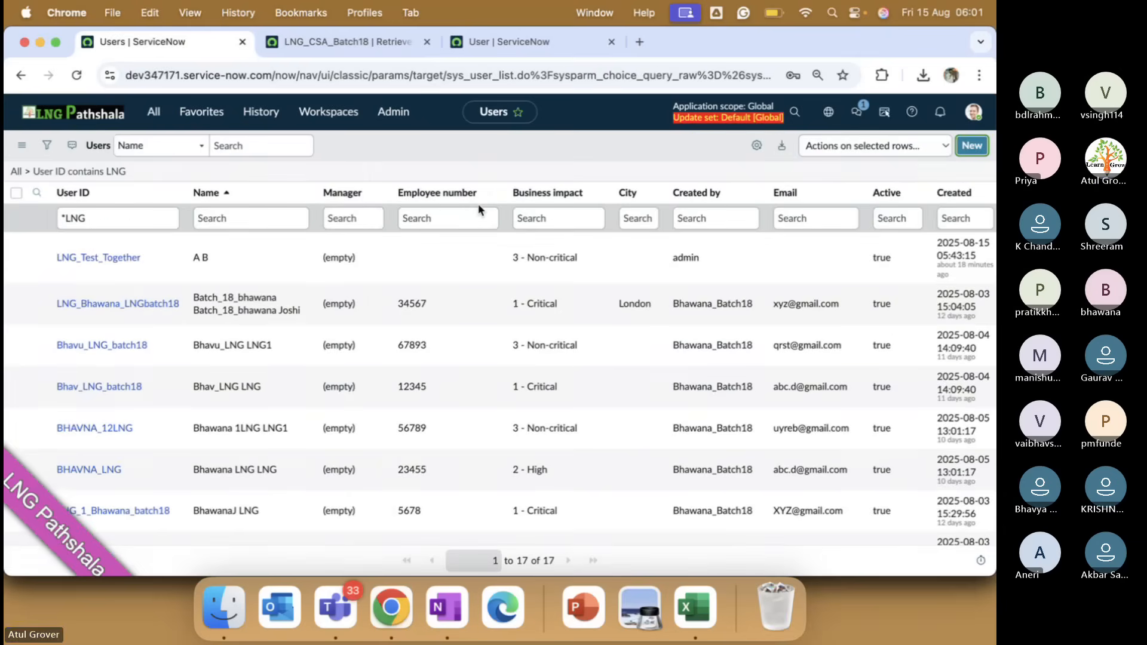
type("AB")
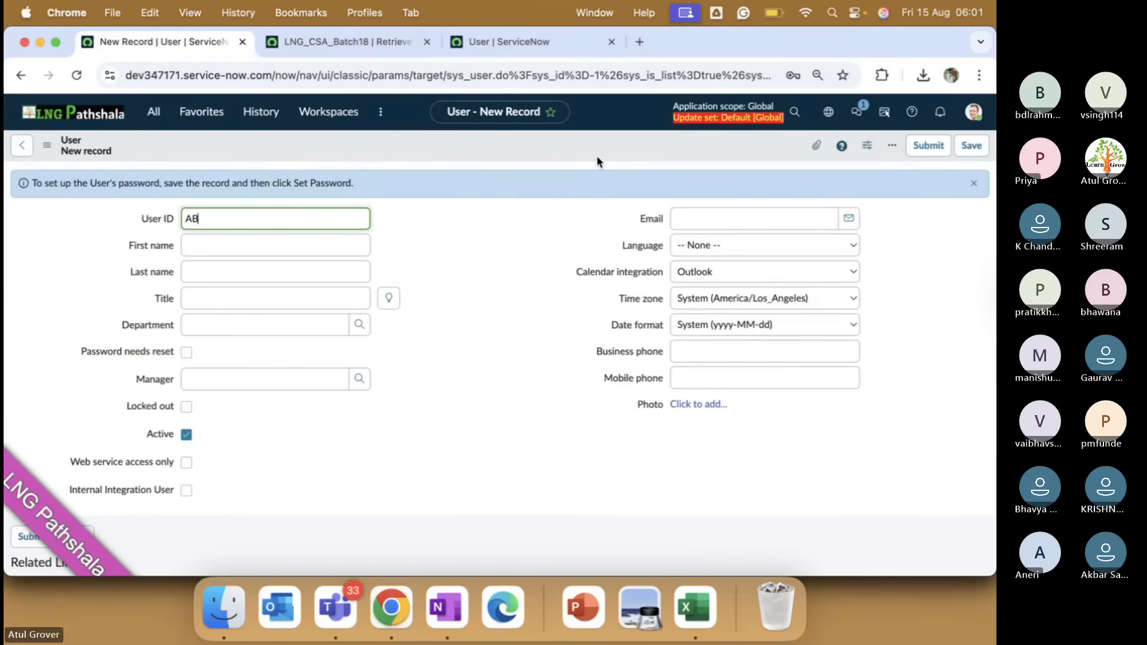
left_click(963, 149)
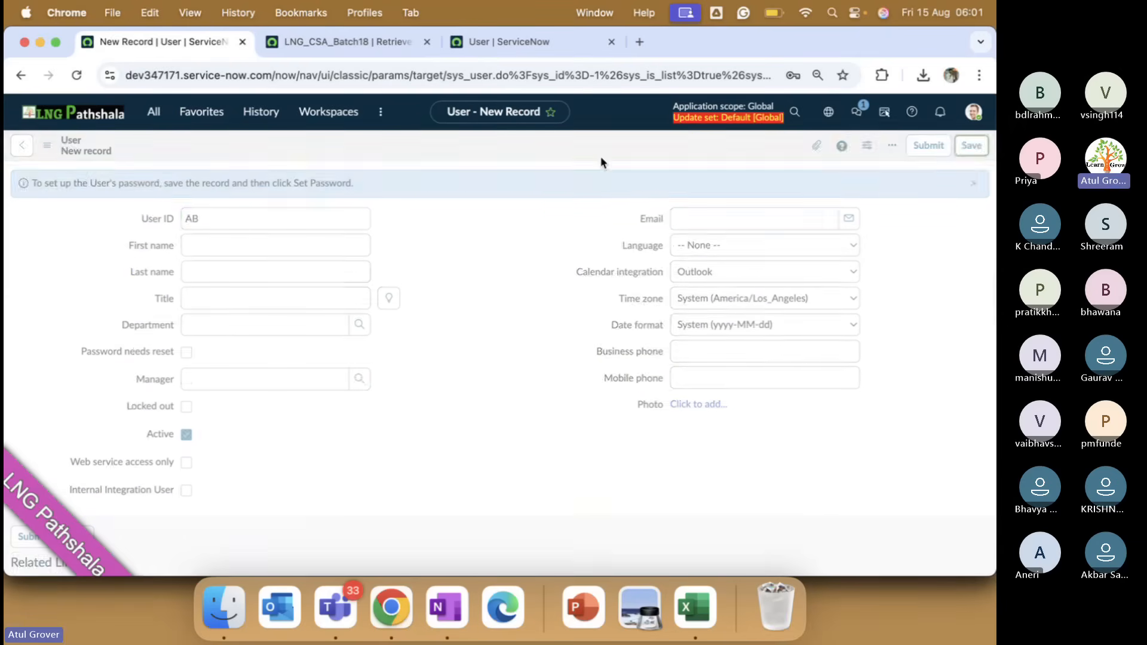
Export the AB user record as XML (This Record).
right_click(425, 147)
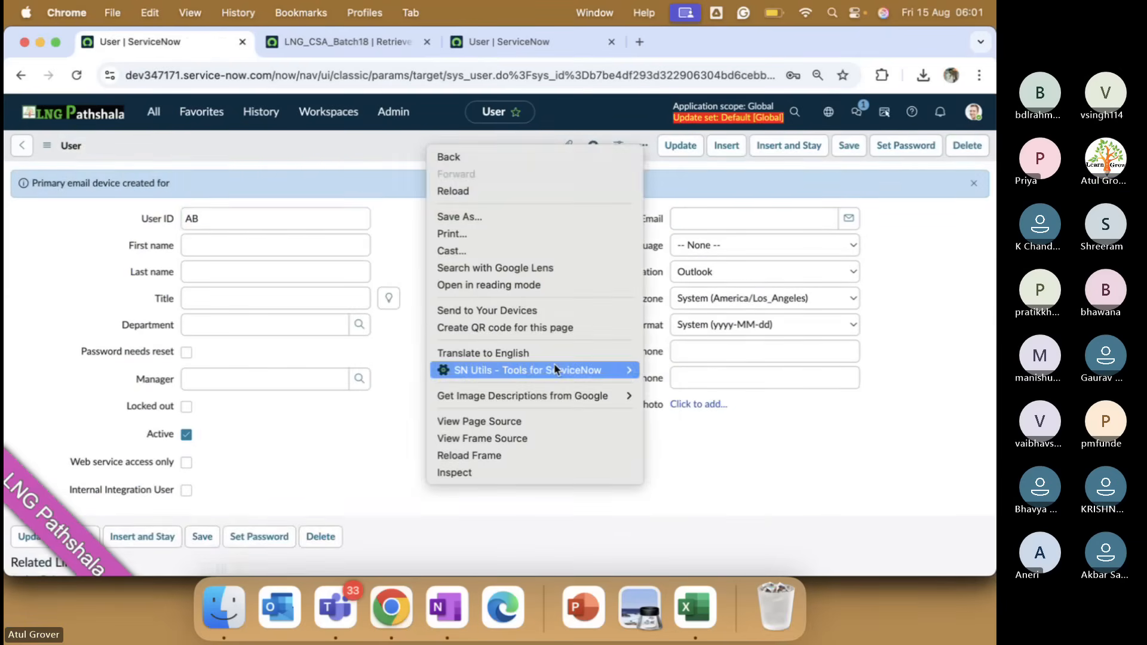
left_click(307, 140)
right_click(307, 139)
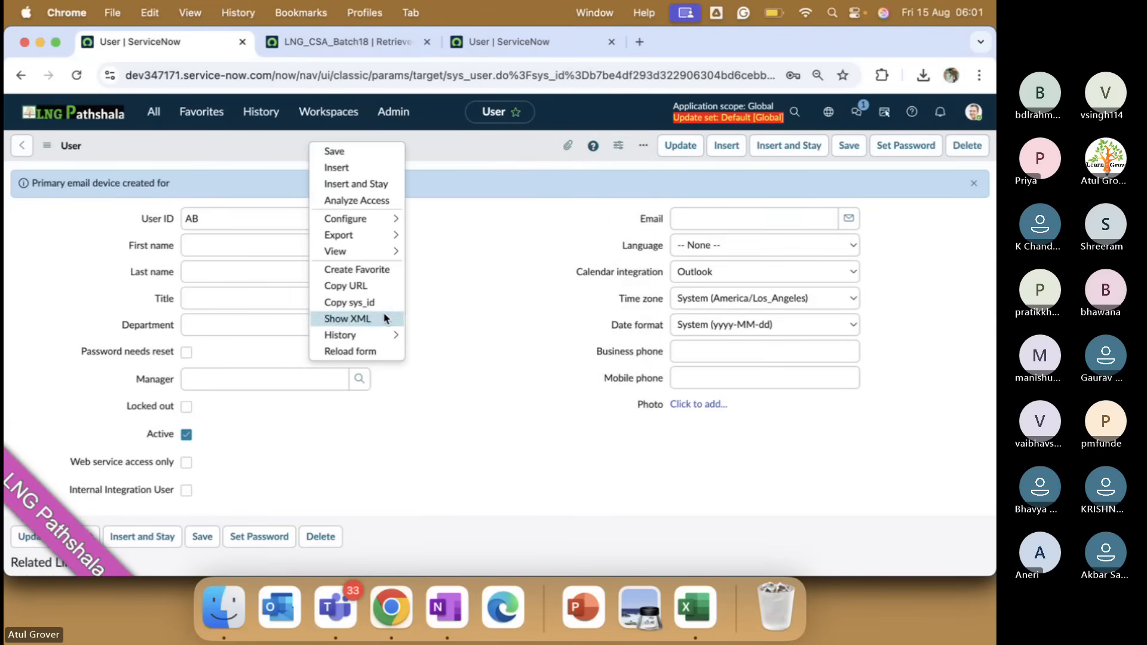
mouse_move(385, 226)
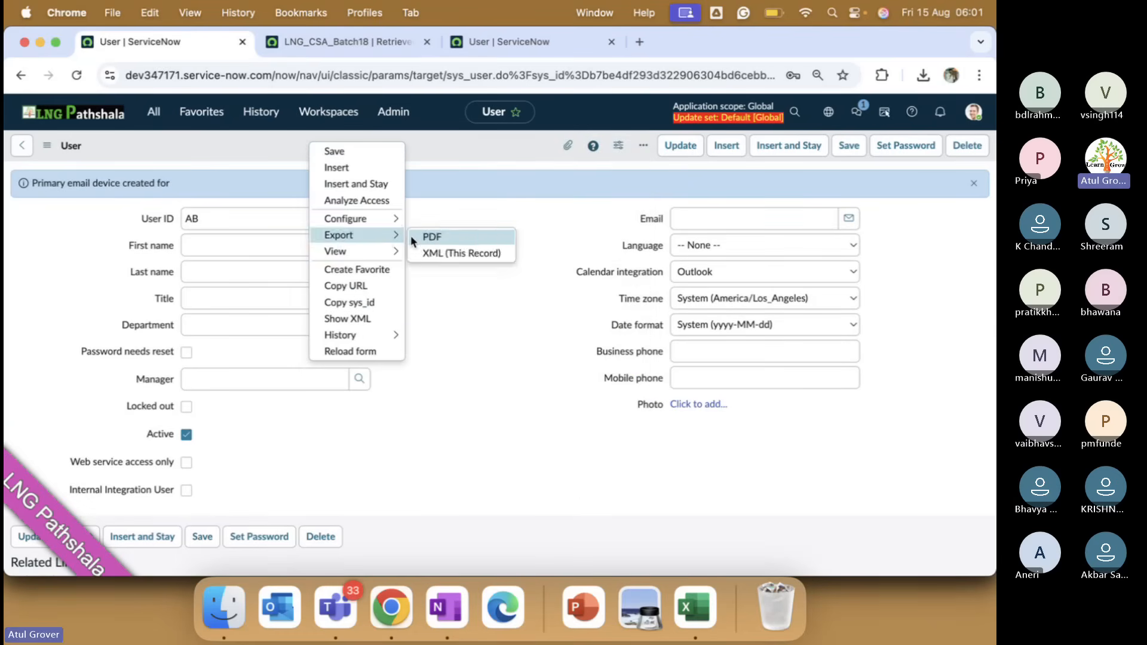
left_click(439, 254)
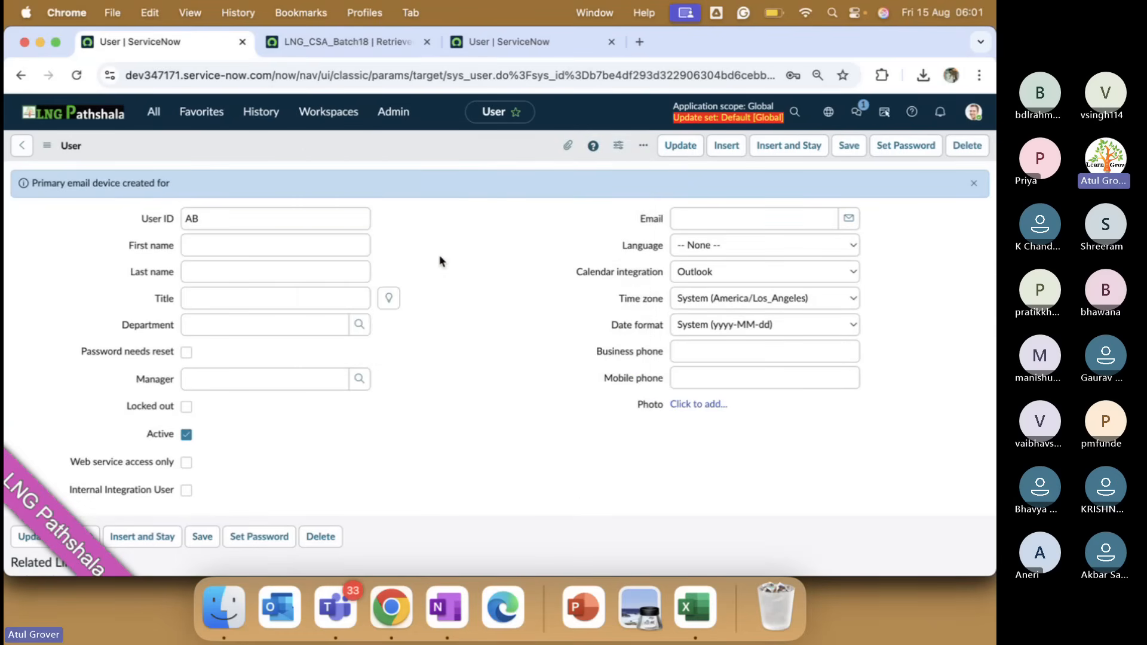
left_click(341, 43)
Filter the Users list to User IDs starting with AB.
left_click(496, 43)
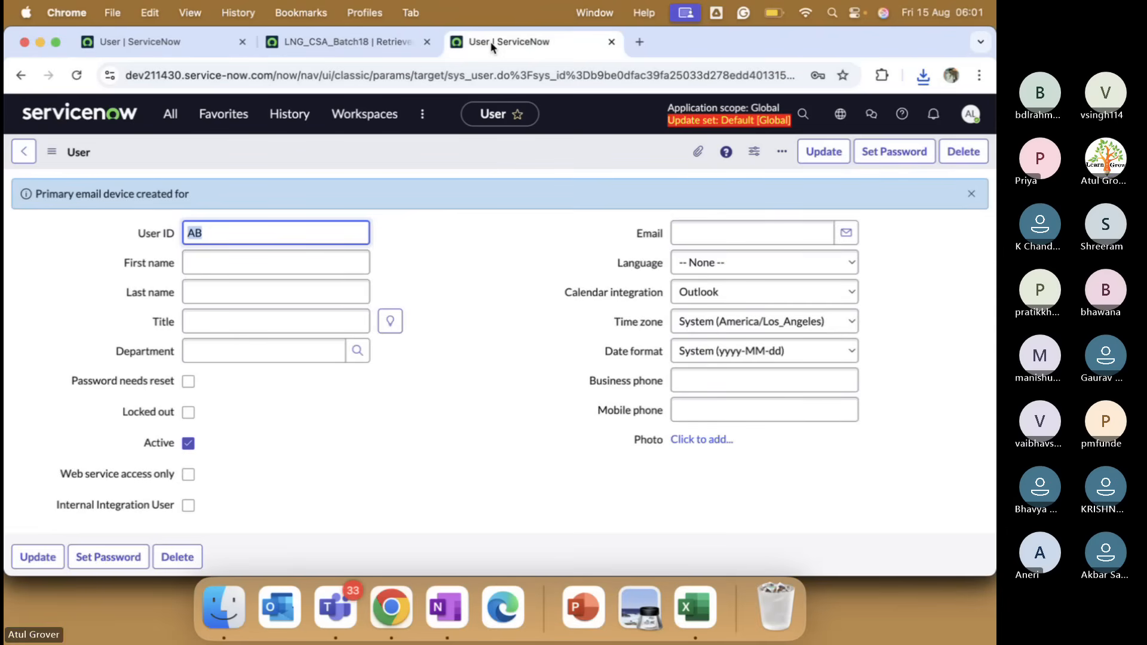
left_click(24, 152)
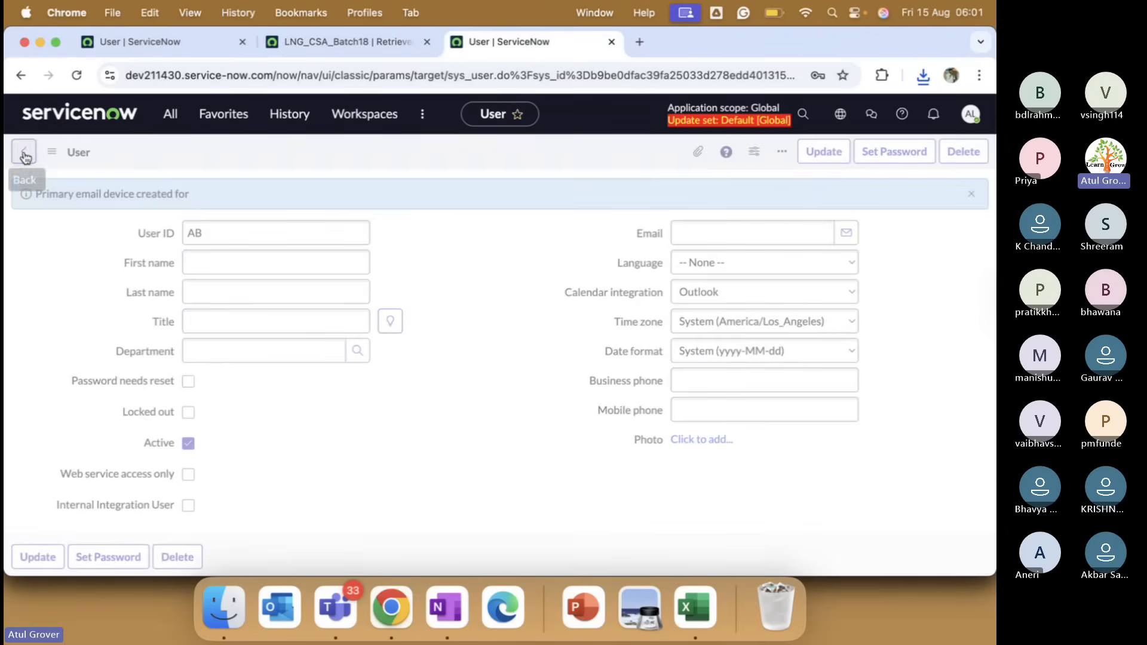
left_click(118, 231)
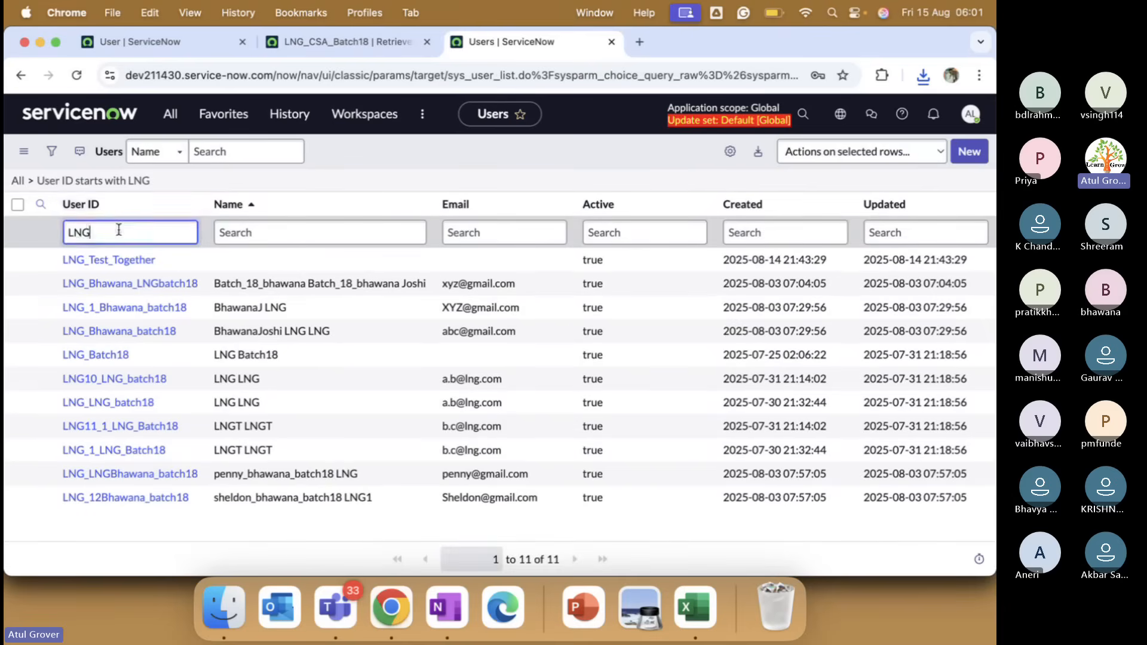
key("BackSpace")
key("BackSpace")
key("BackSpace")
type("AB")
key("Return")
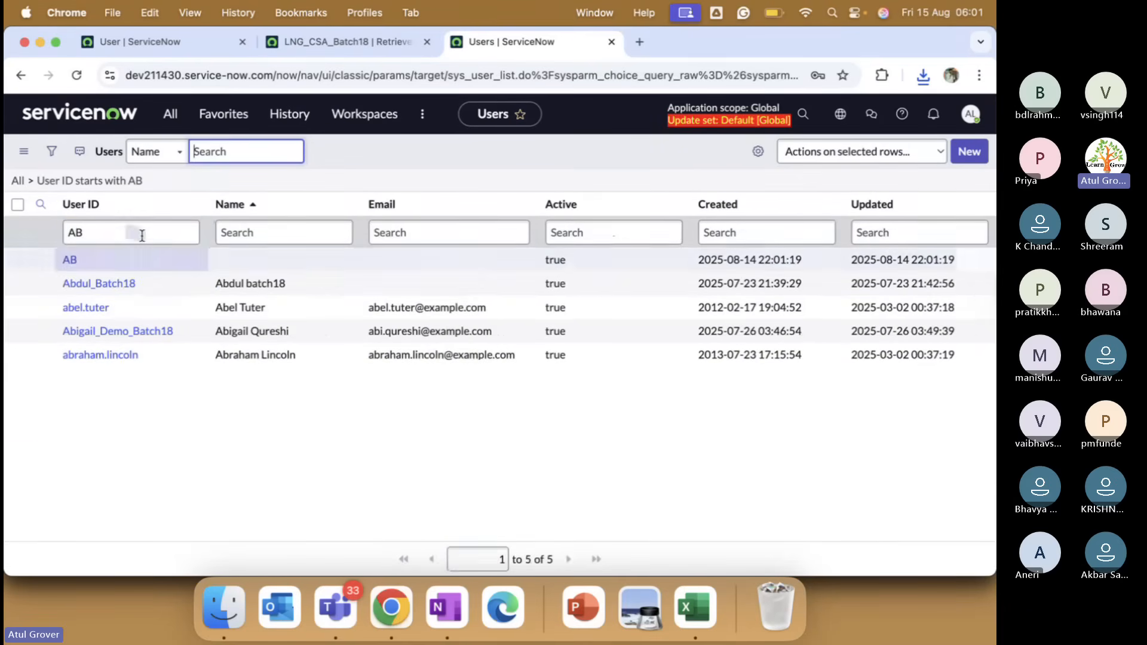
Import the exported AB user XML into Users and refresh the AB list, now 5 records.
right_click(358, 153)
right_click(187, 203)
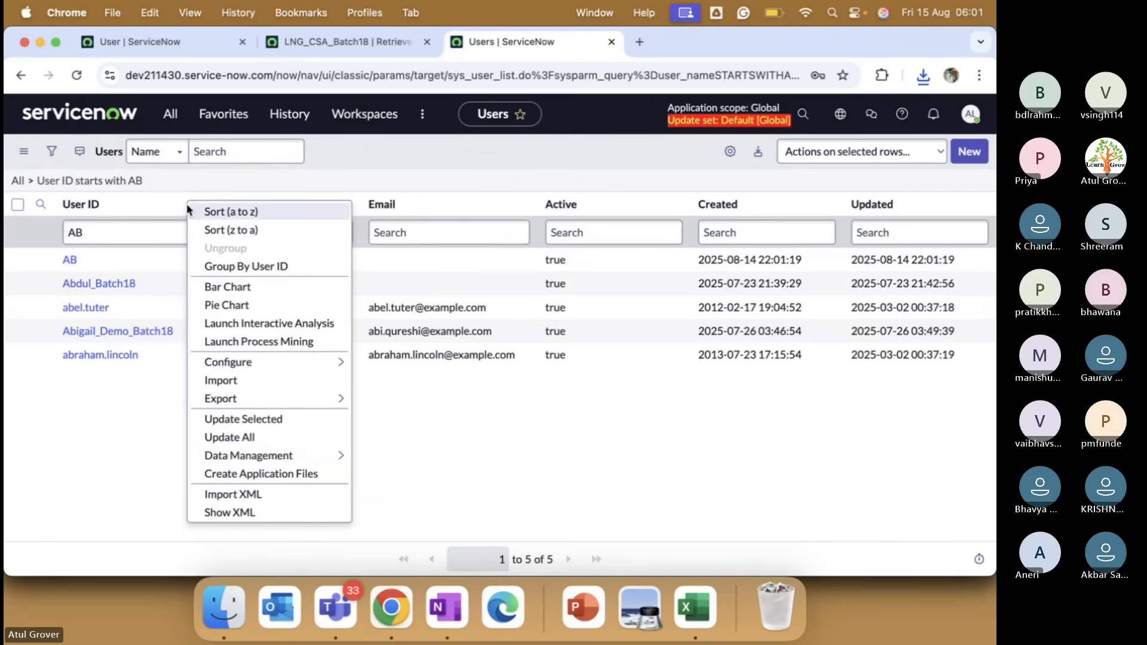
mouse_move(291, 404)
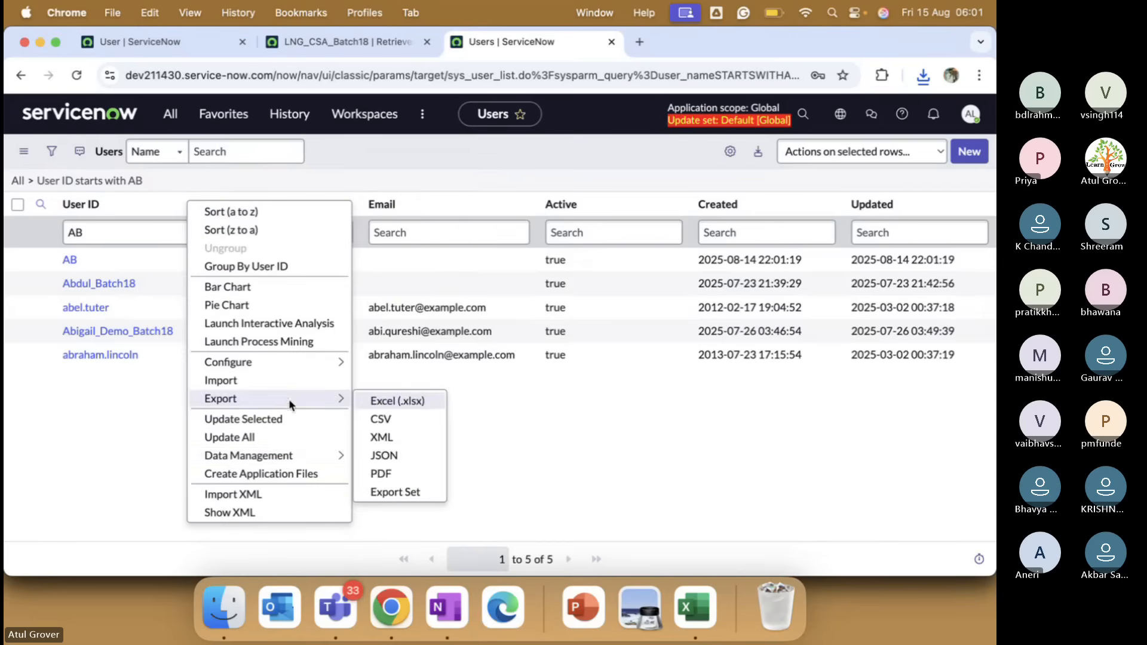
left_click(281, 497)
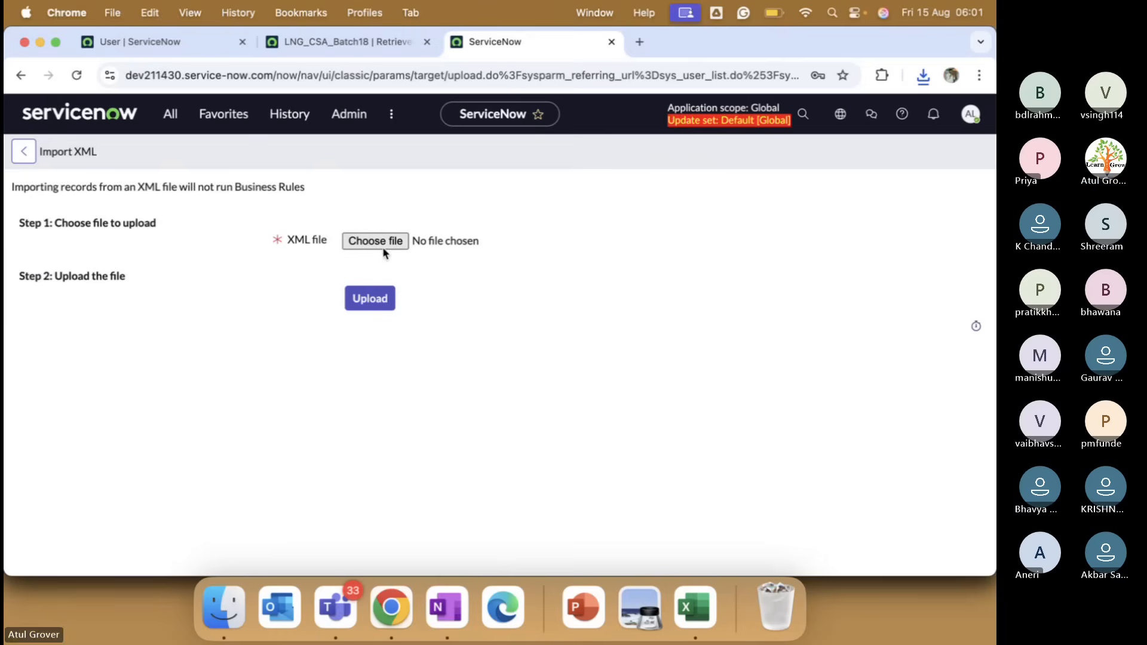
left_click(382, 246)
double_click(394, 197)
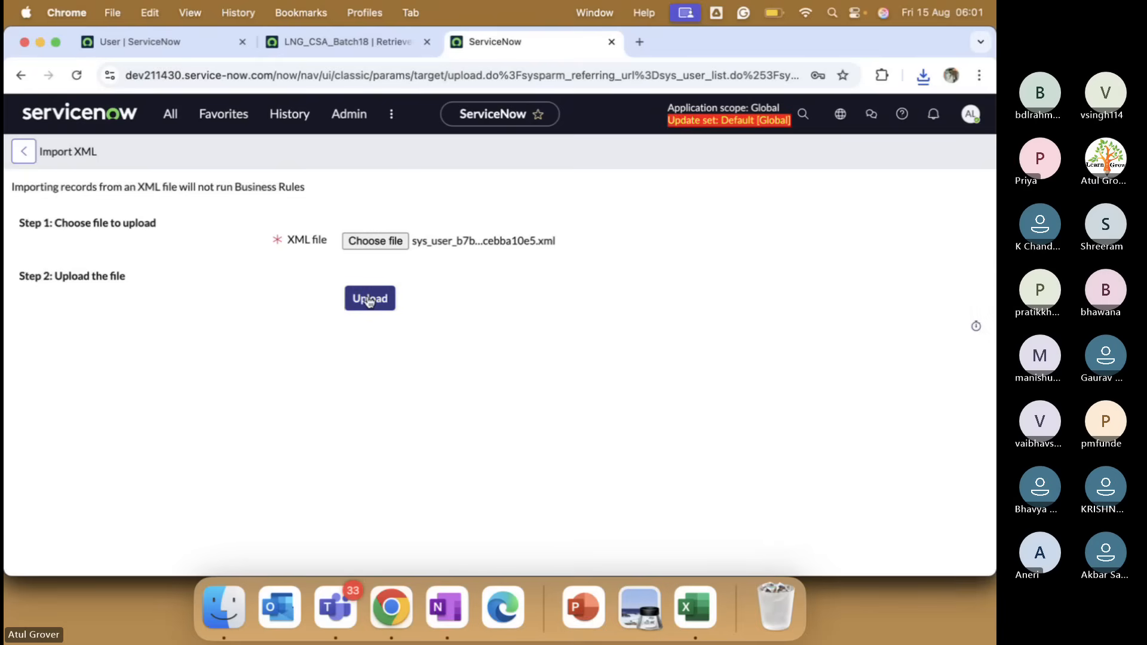
left_click(370, 299)
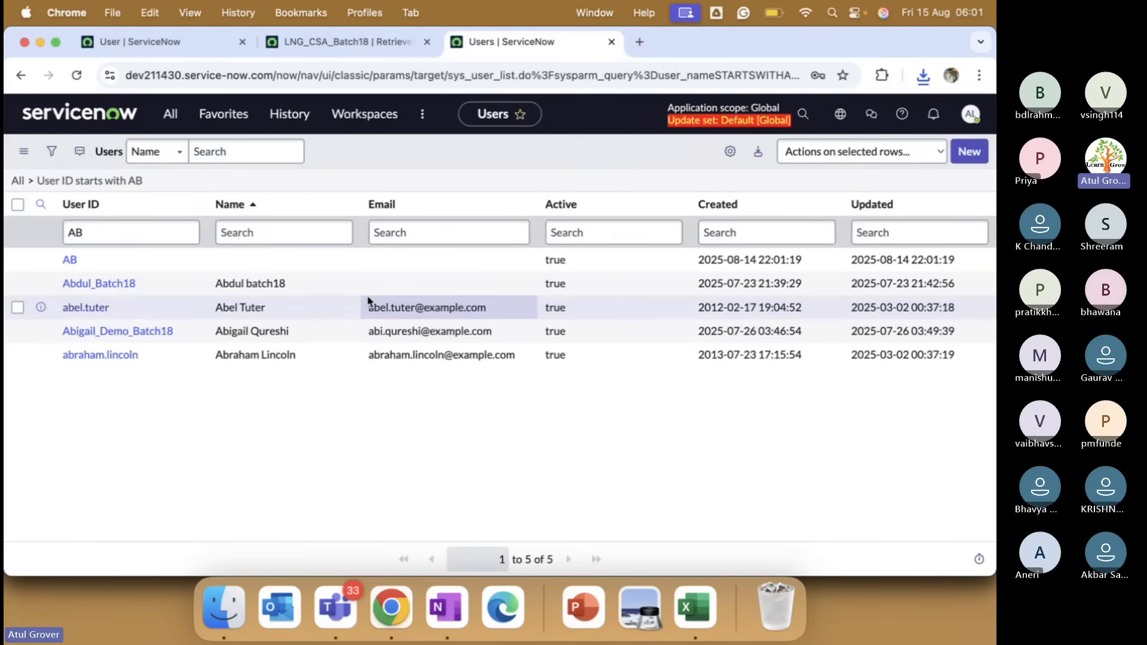
left_click(159, 232)
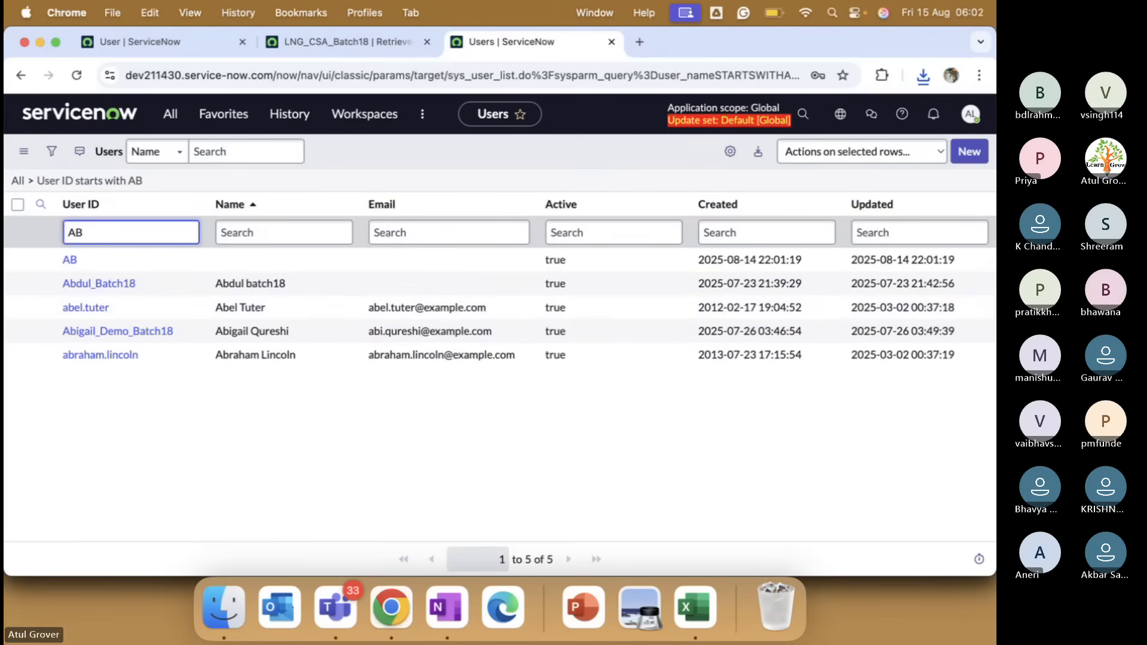
key("Return")
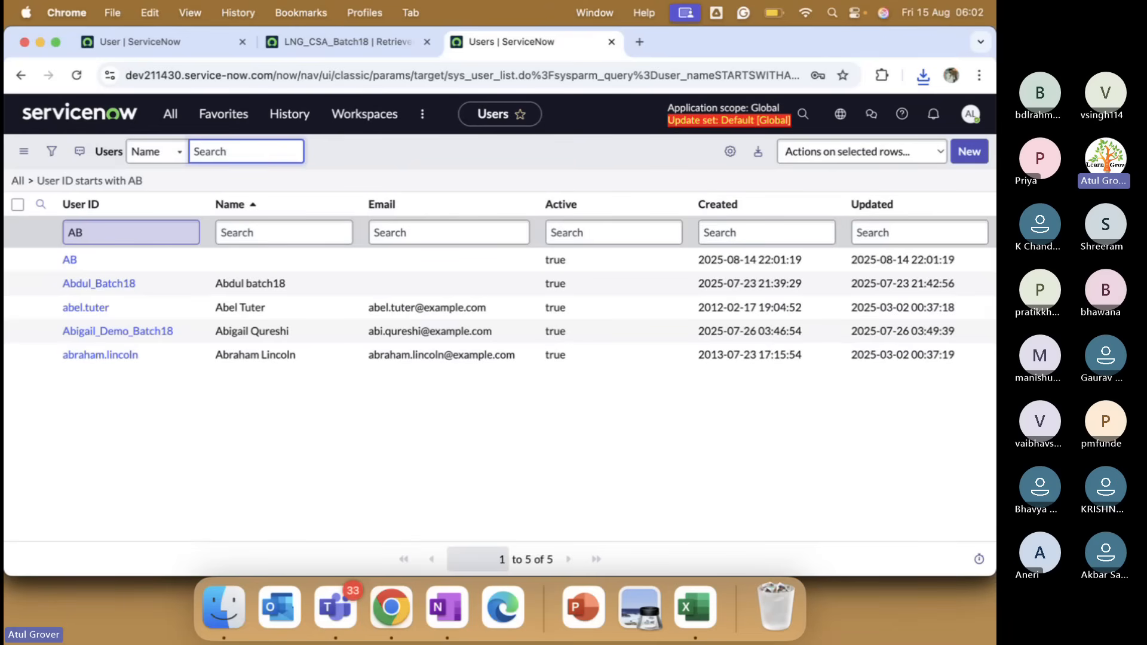
Create and save a new user with User ID CD in the first instance.
left_click(971, 155)
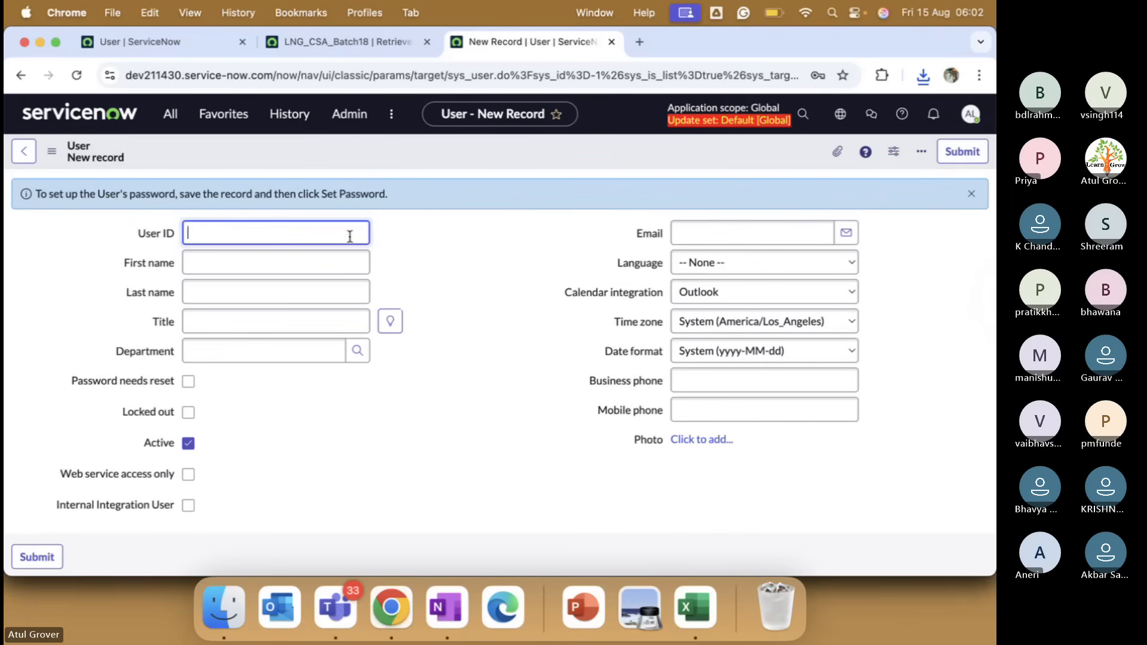
type("CD")
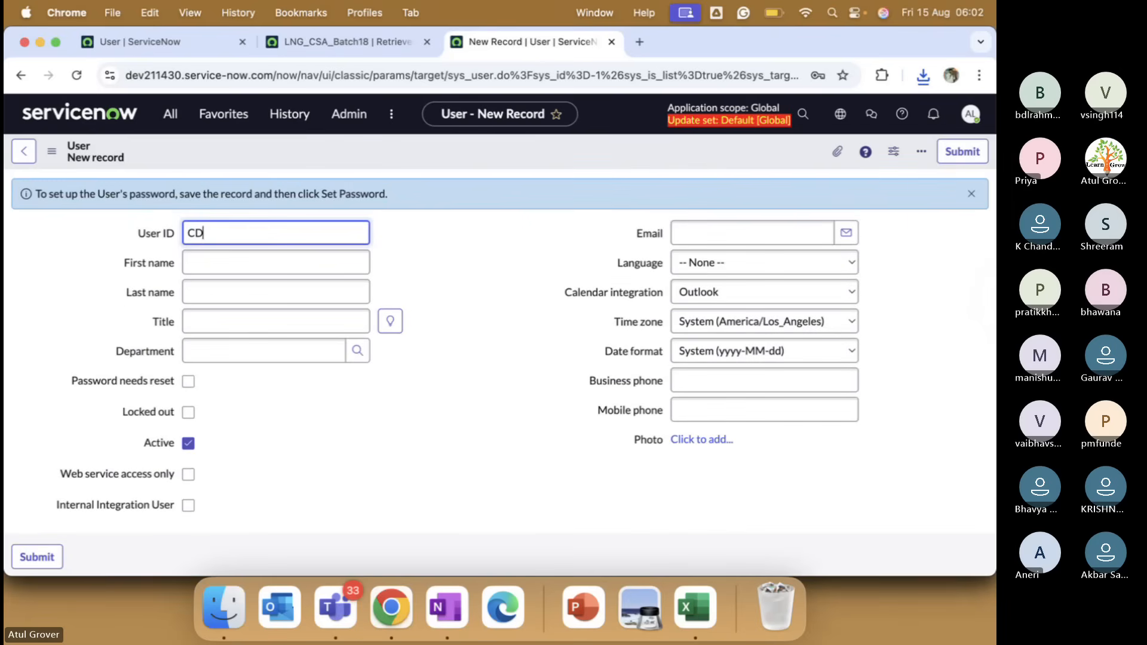
right_click(392, 154)
left_click(406, 162)
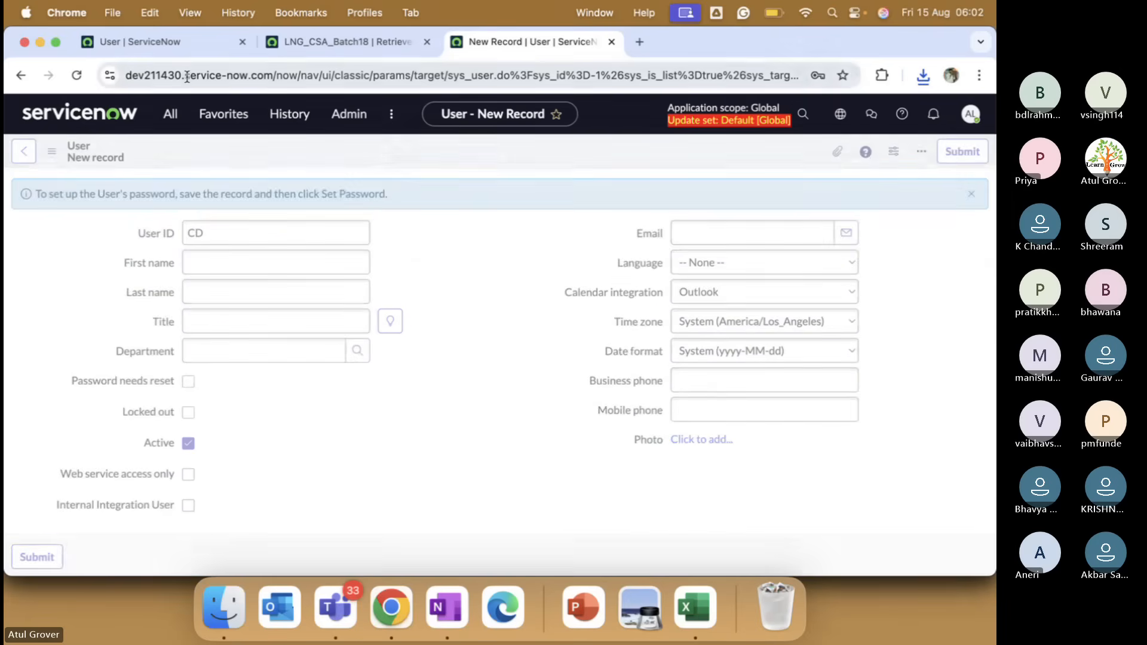
Create and save a user with User ID CD on the other instance.
left_click(134, 41)
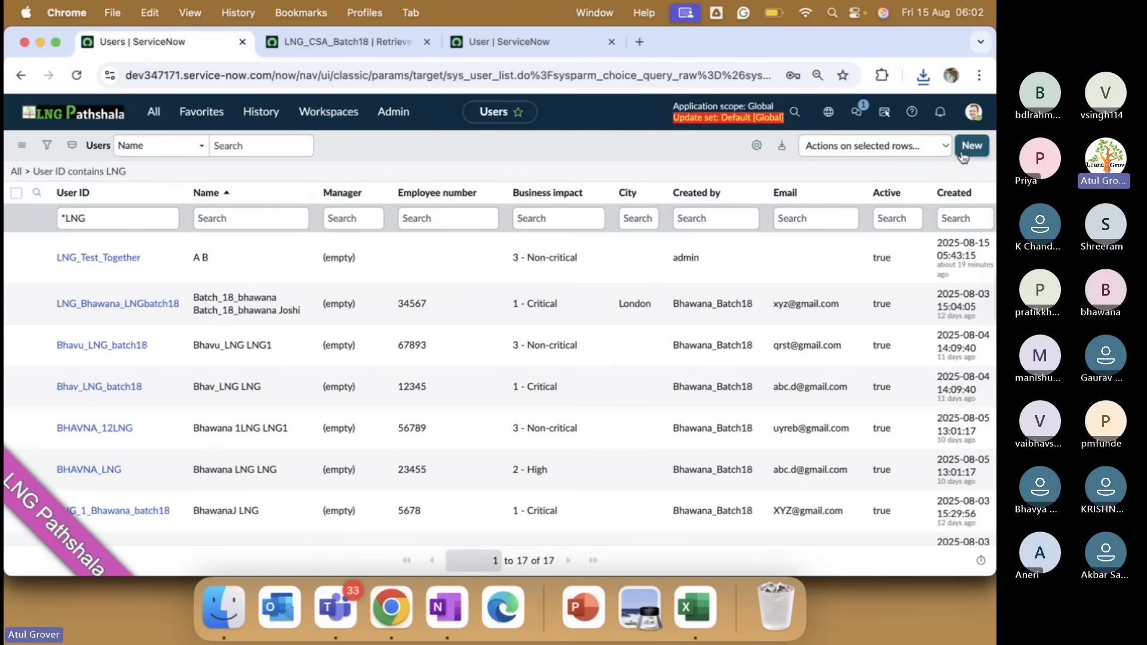
left_click(963, 157)
type("V")
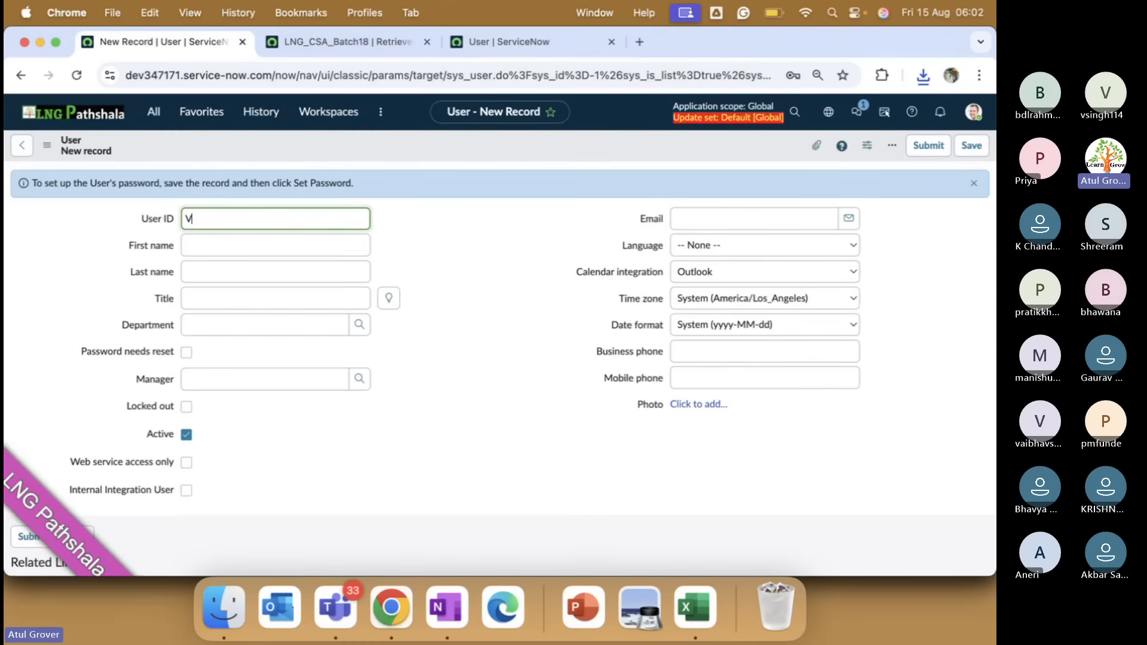
type("CD")
key("BackSpace")
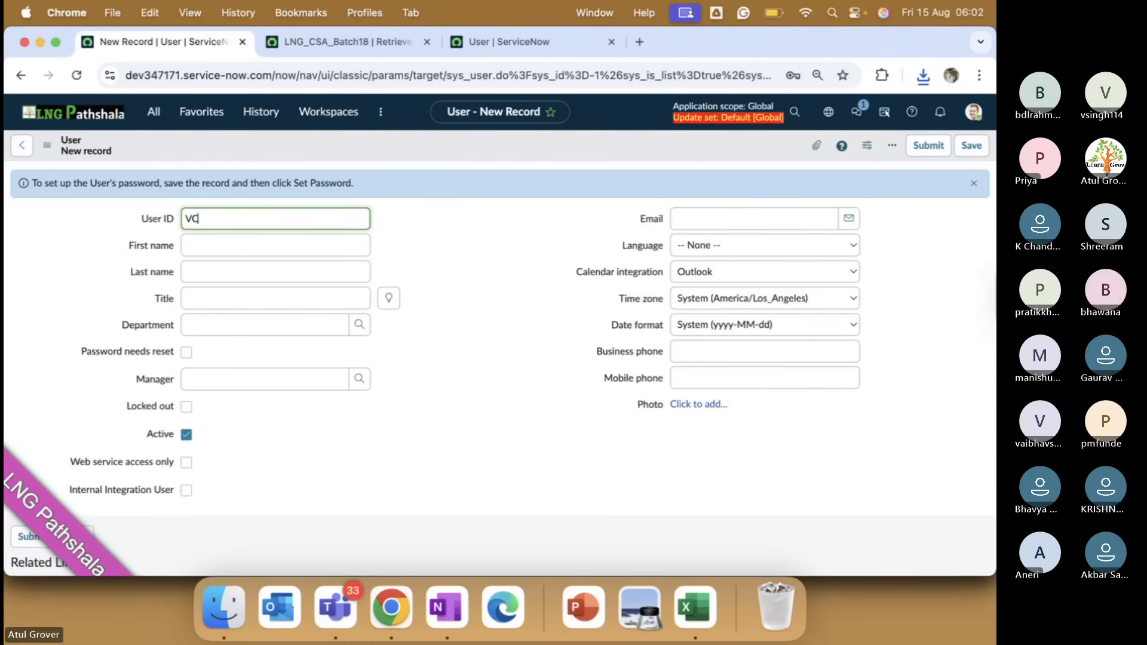
key("BackSpace")
key("BackSpace")
type("CD")
right_click(406, 138)
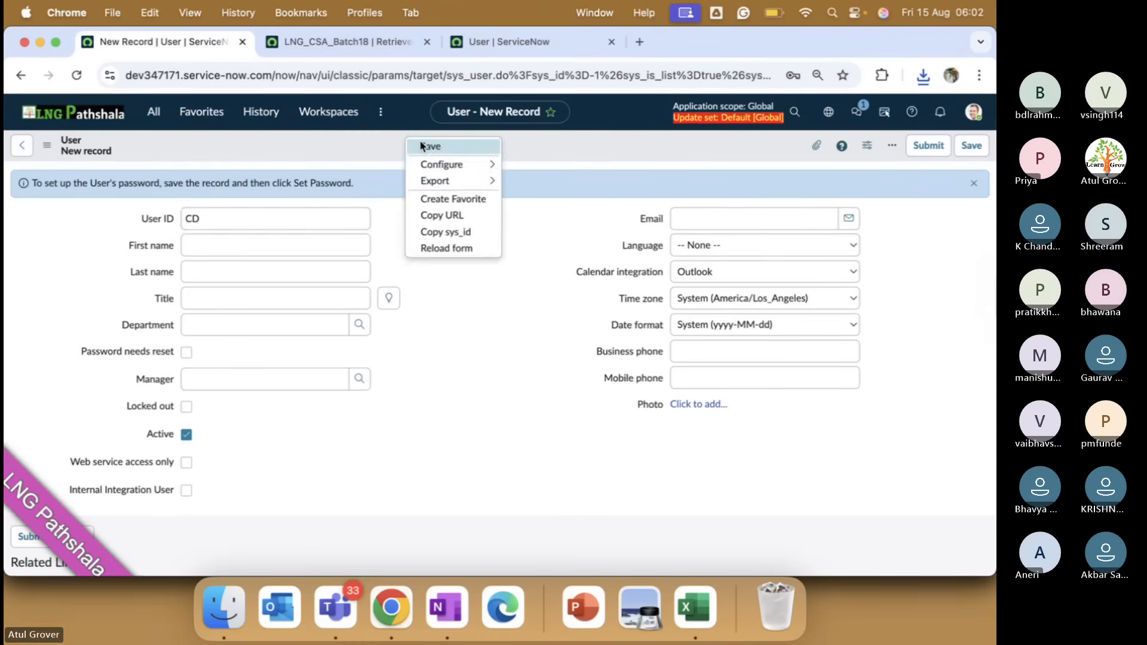
left_click(421, 146)
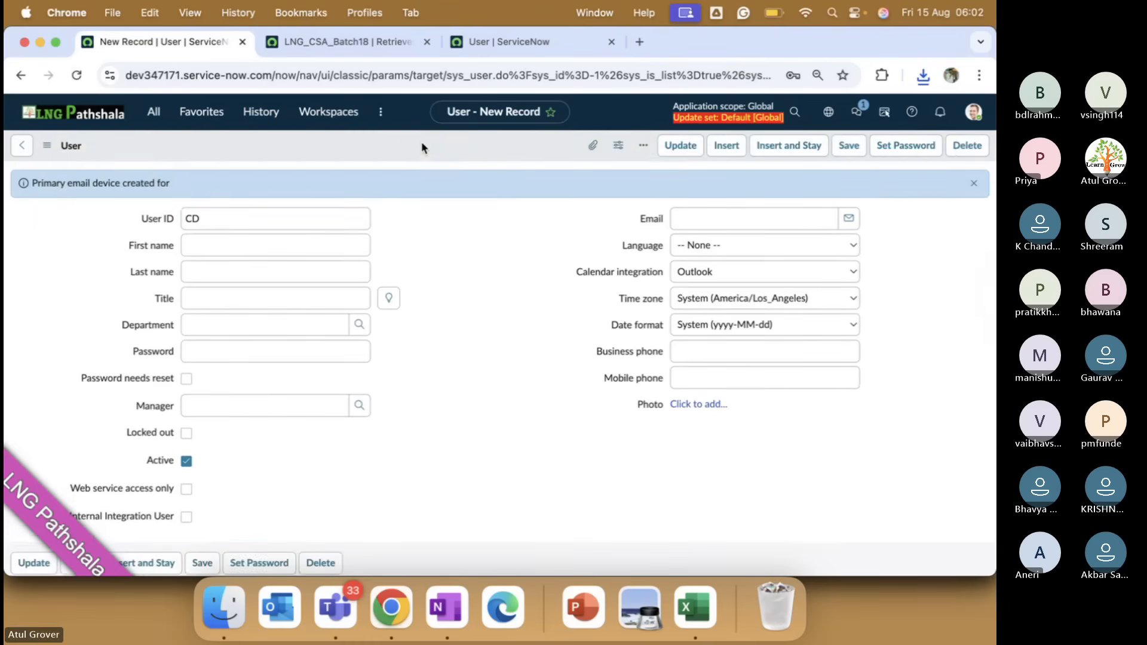
Export the first instance's CD user record as XML (This Record).
key("super+Tab")
key("super+Tab")
left_click(508, 42)
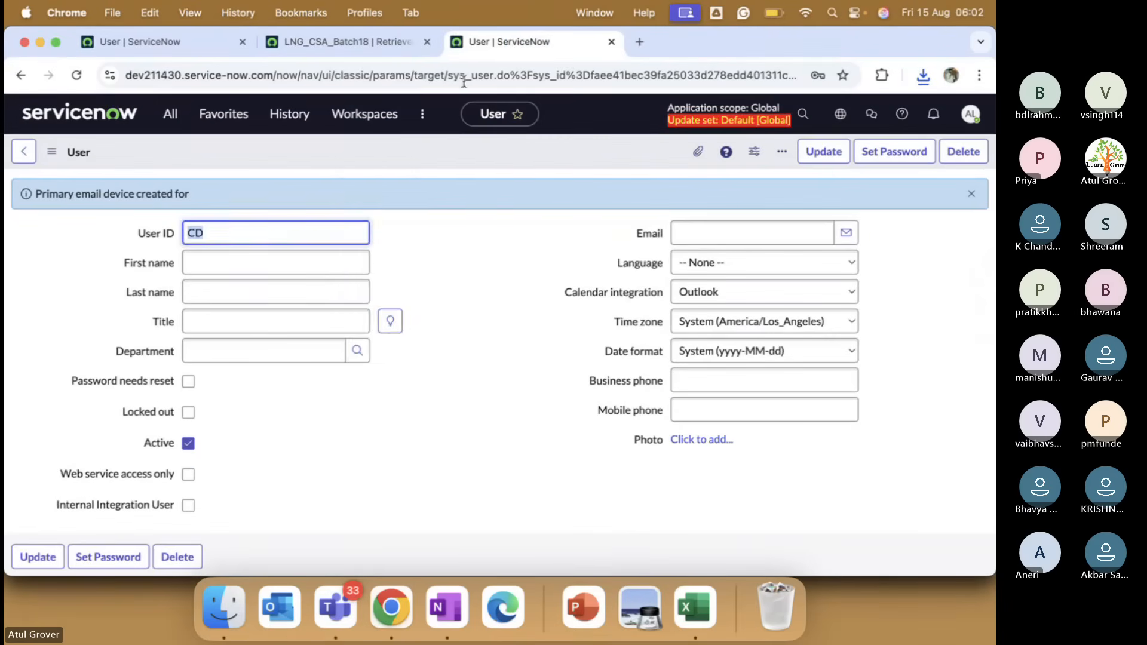
right_click(348, 152)
mouse_move(394, 255)
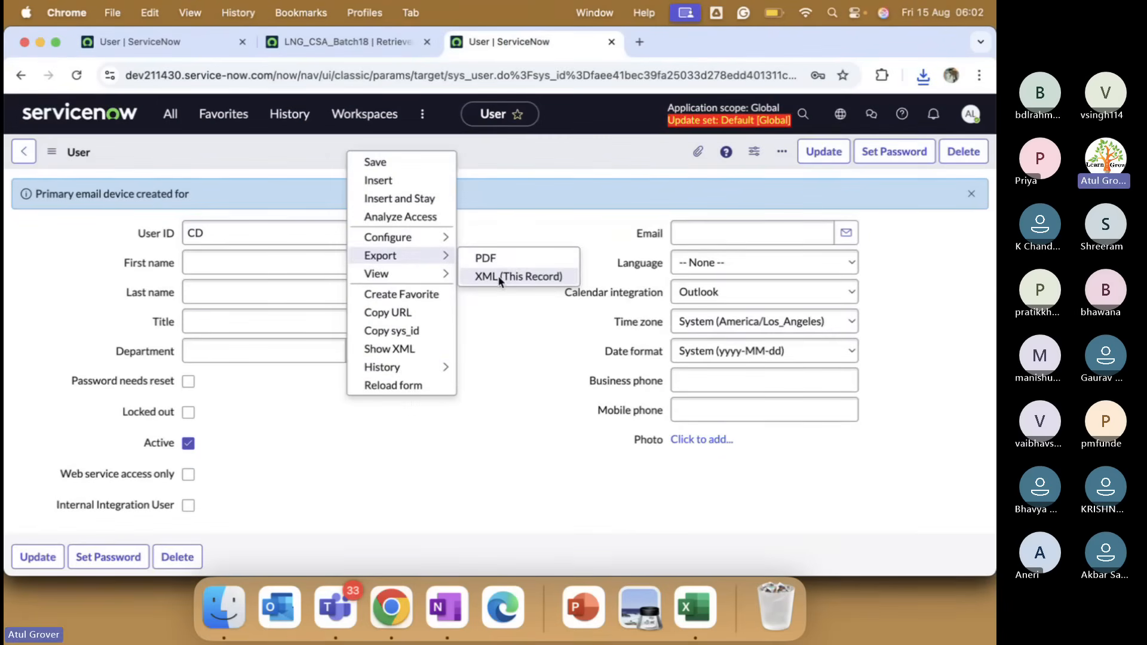
left_click(502, 276)
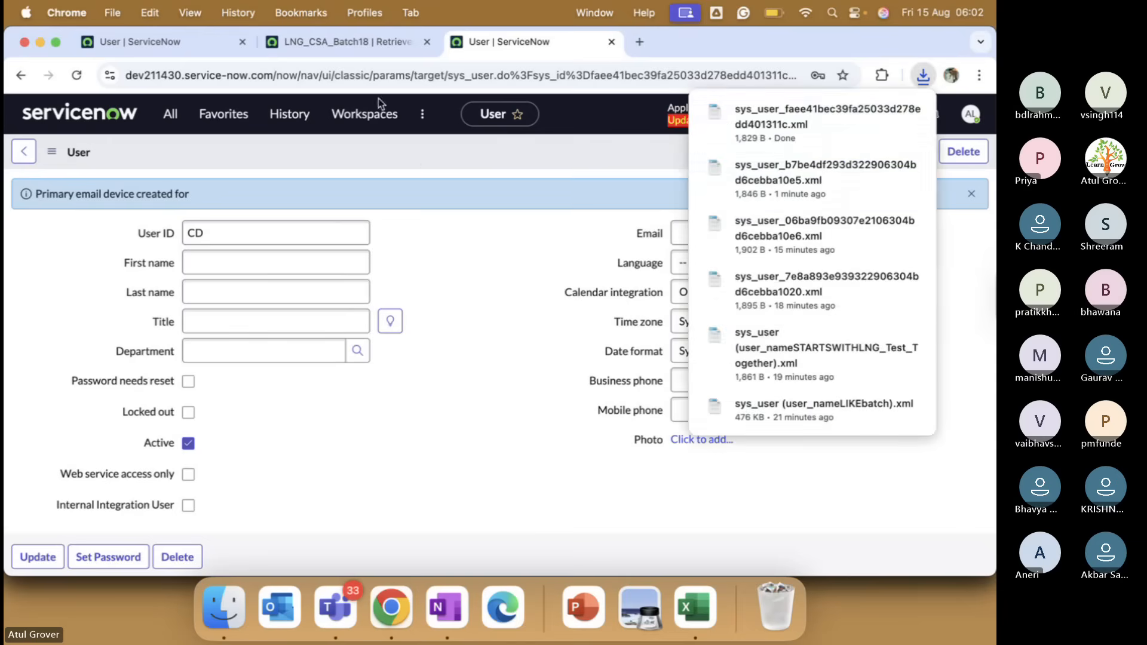
Filter the other instance's Users list to User IDs starting with CD.
left_click(178, 37)
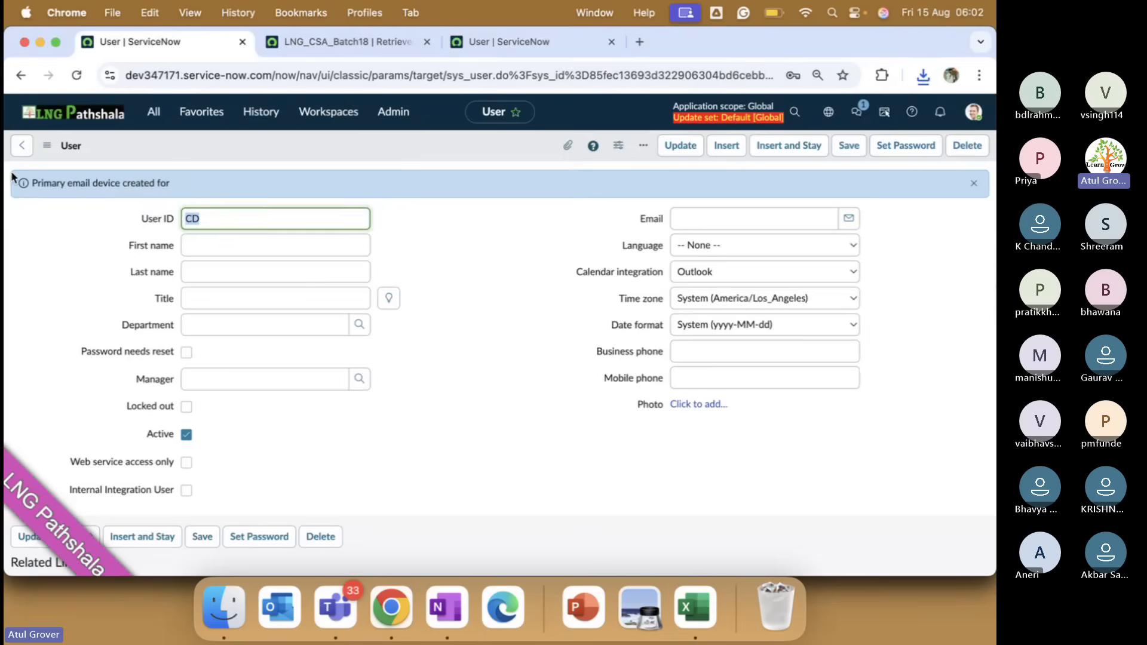
left_click(22, 145)
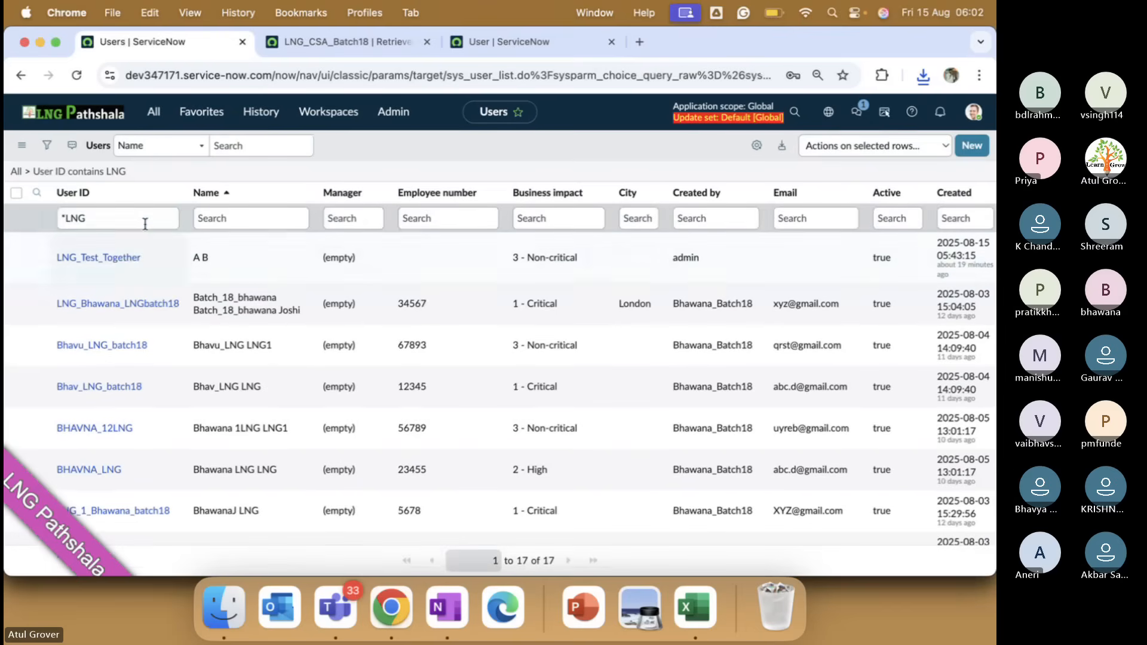
left_click(143, 221)
key("BackSpace")
key("BackSpace")
key("BackSpace")
key("BackSpace")
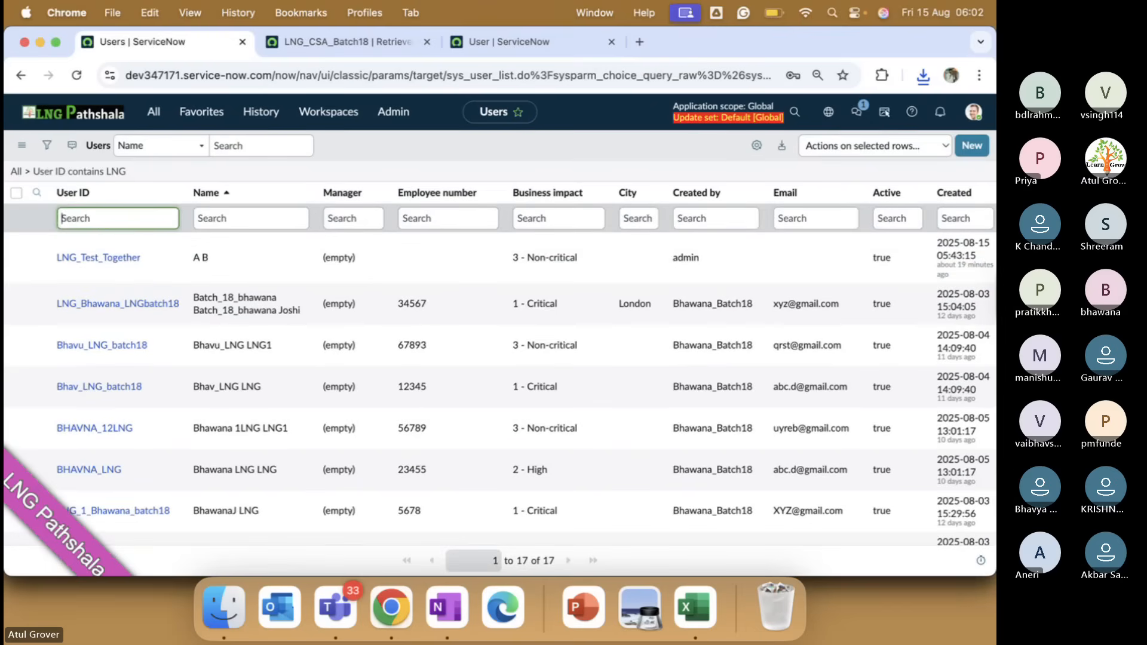
type("CD")
key("Return")
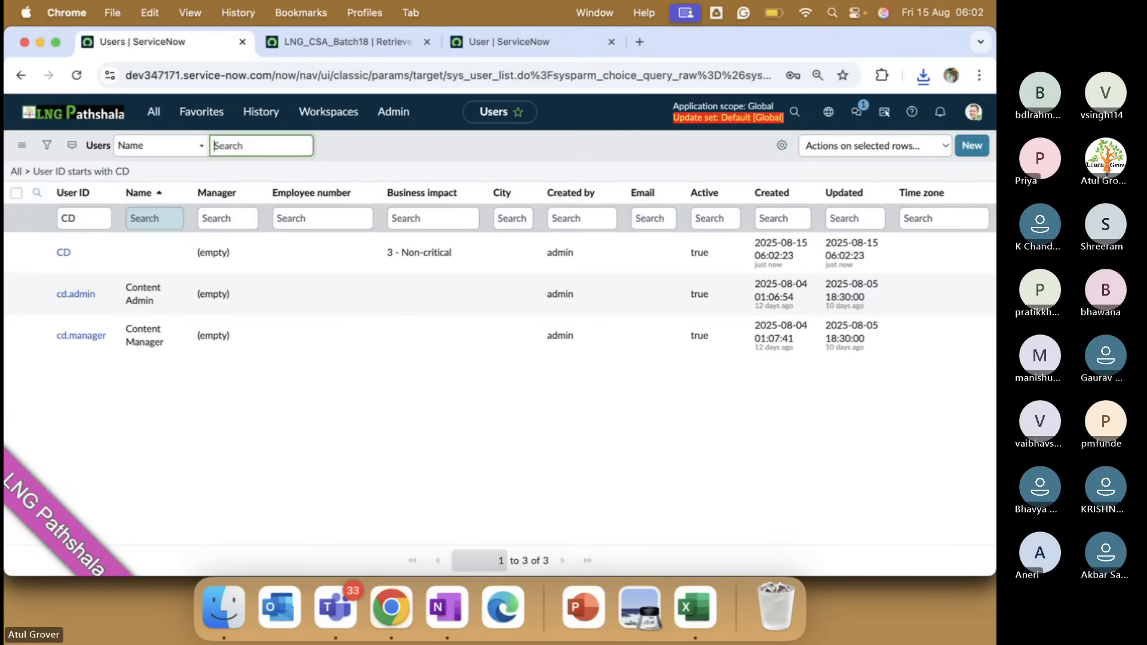
Import the downloaded CD user XML file into Users.
left_click(525, 192)
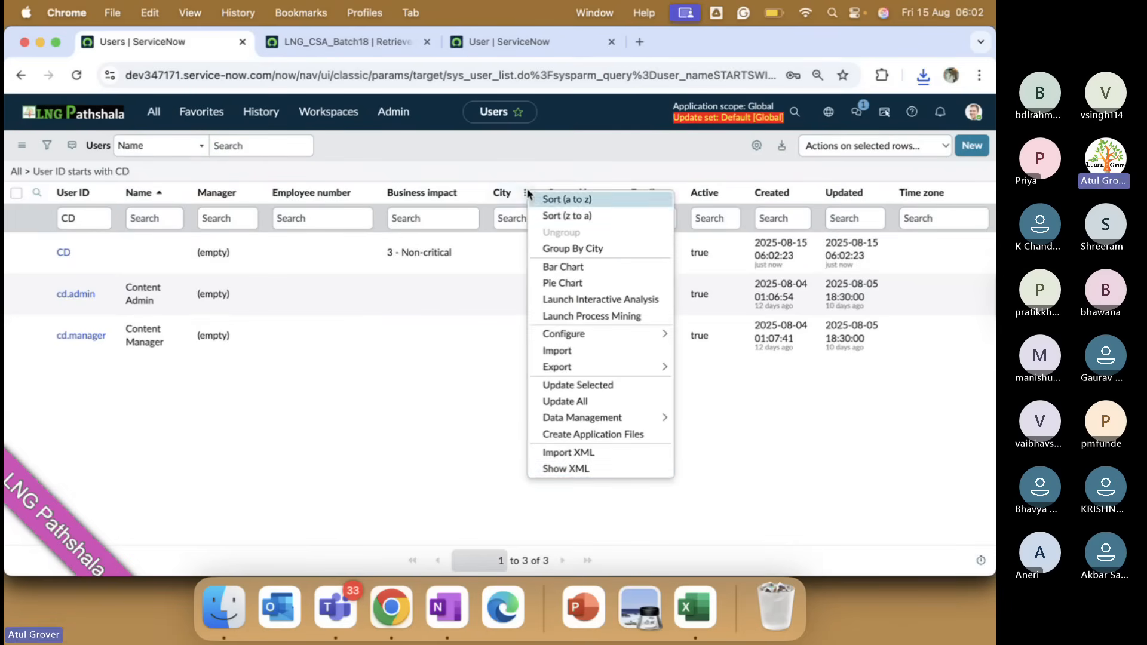
mouse_move(572, 332)
left_click(582, 454)
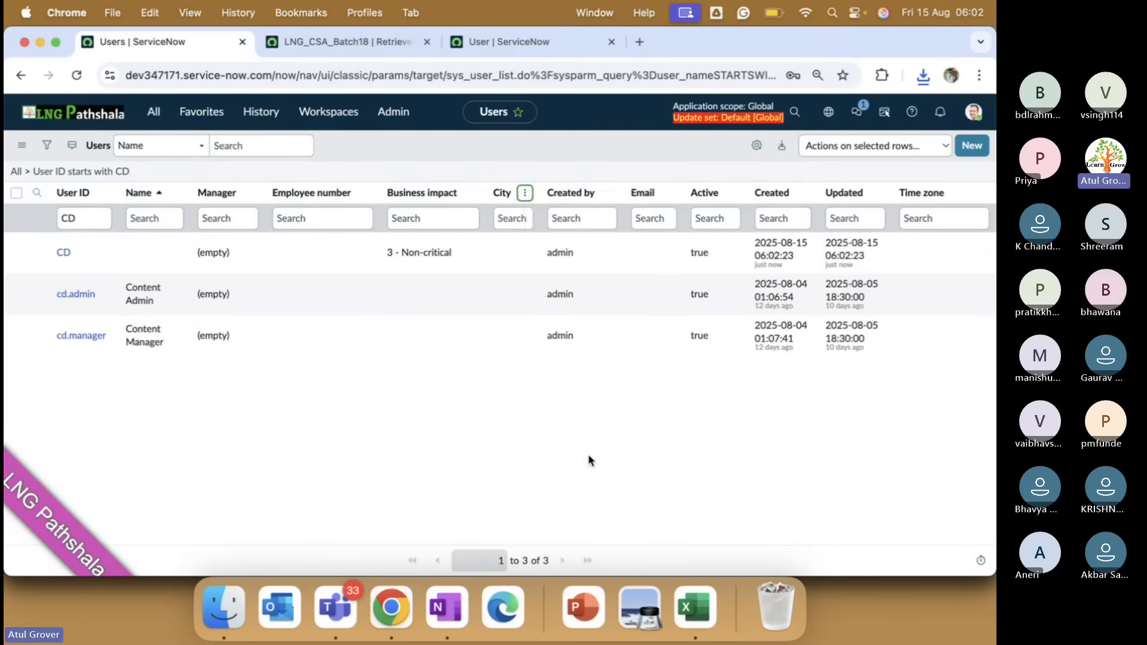
left_click(368, 227)
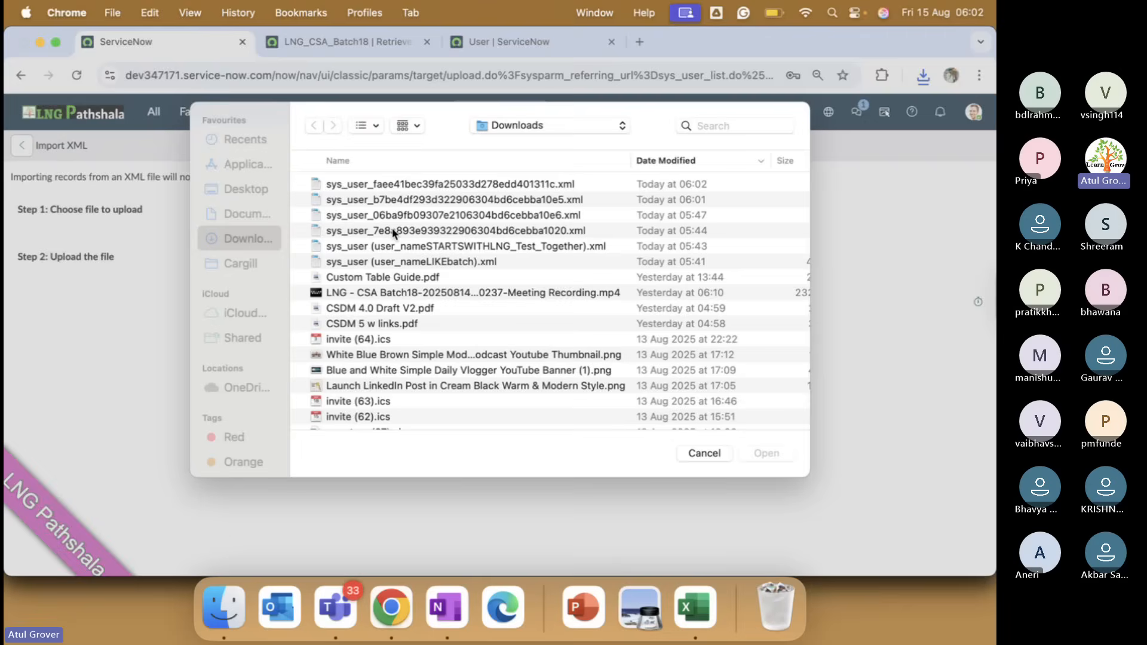
double_click(428, 196)
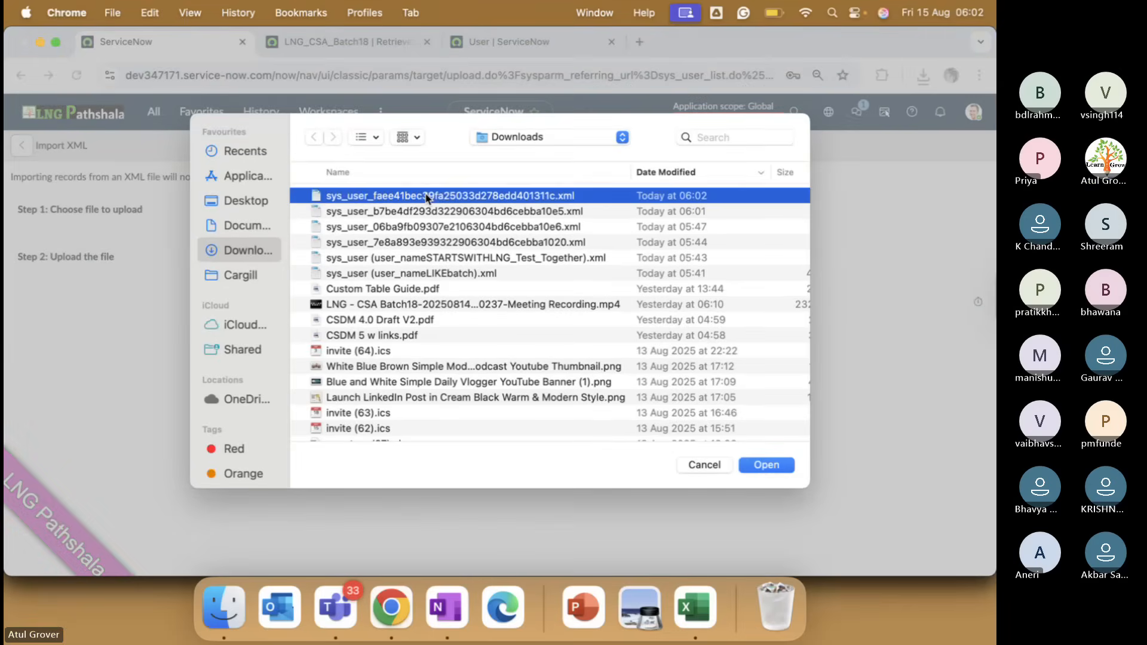
left_click(367, 278)
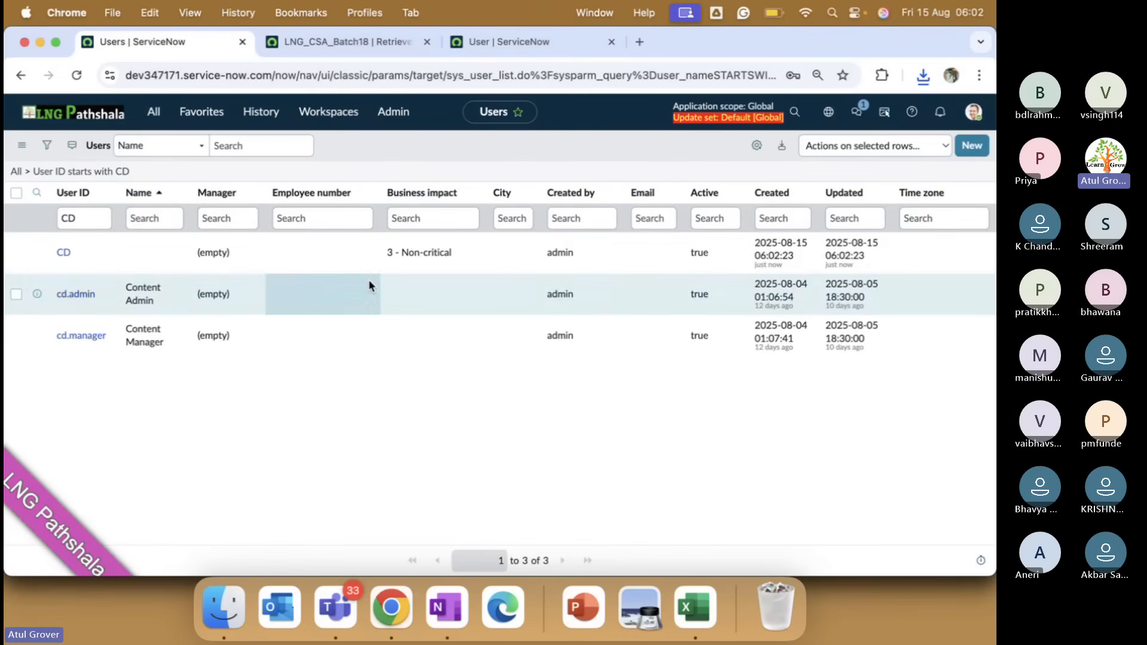
Rerun the CD User ID filter and check the LNG_CSA_Batch18 commit, still at 99%.
left_click(106, 219)
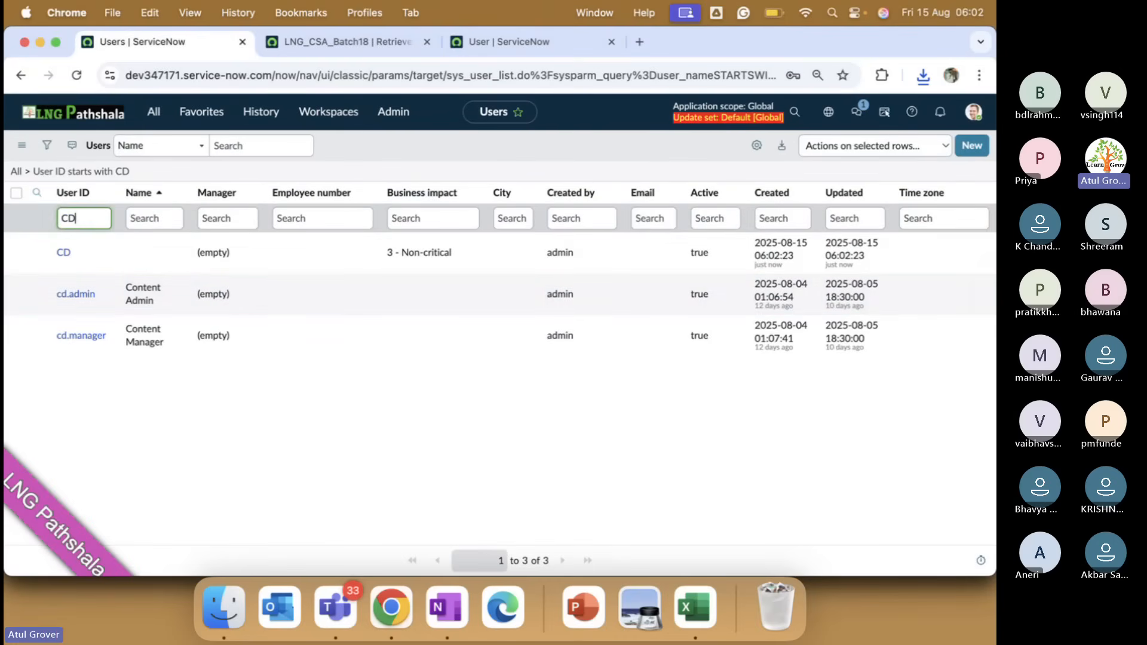
key("Return")
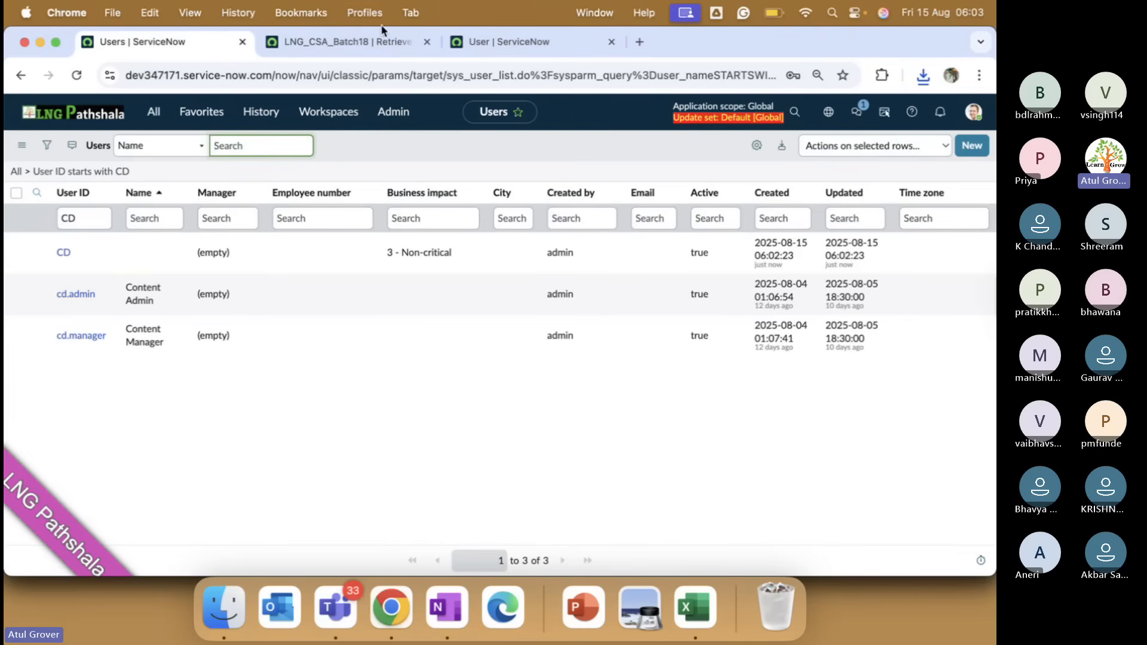
left_click(363, 43)
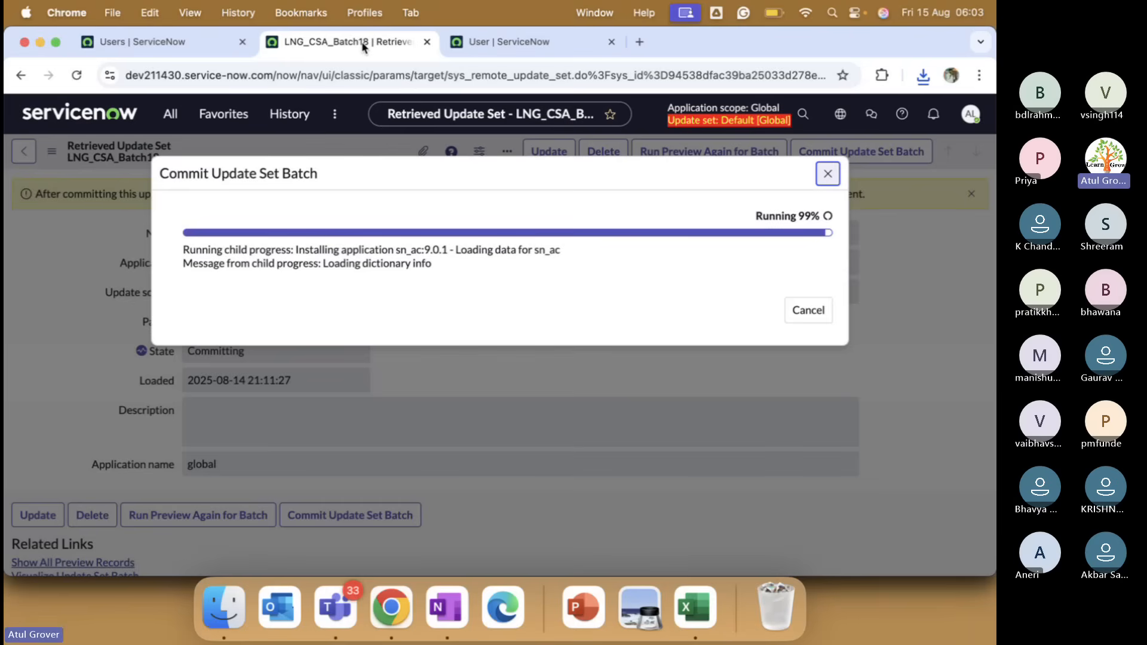
Glance at the Teams meeting, then return to the browser showing the commit progress.
key("ctrl+Up")
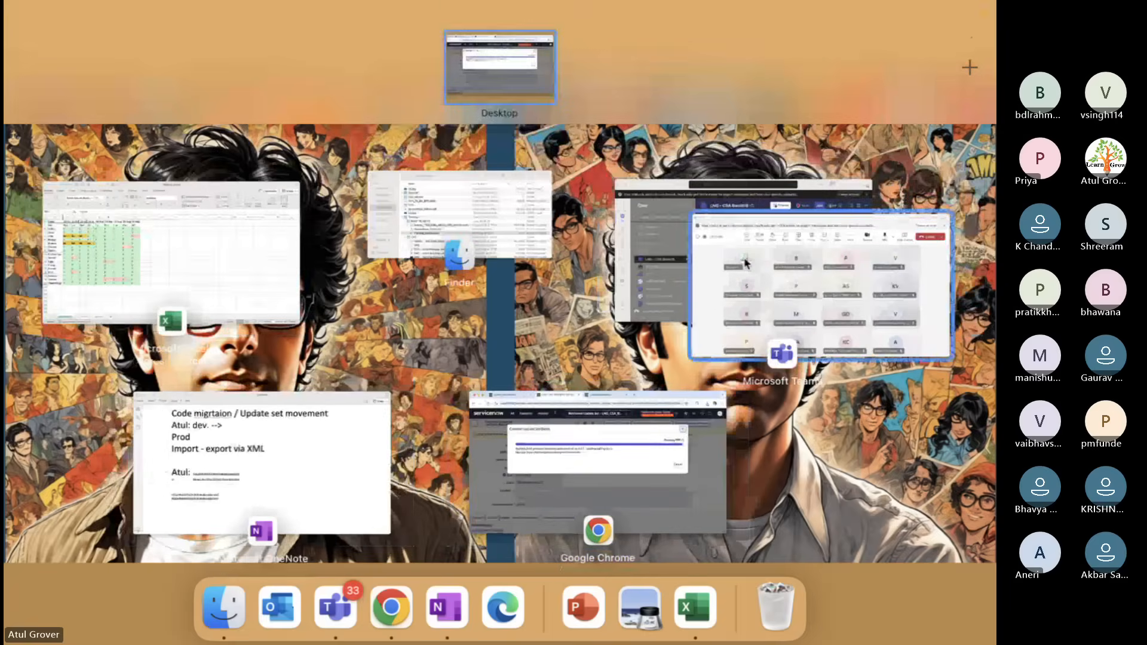
left_click(745, 263)
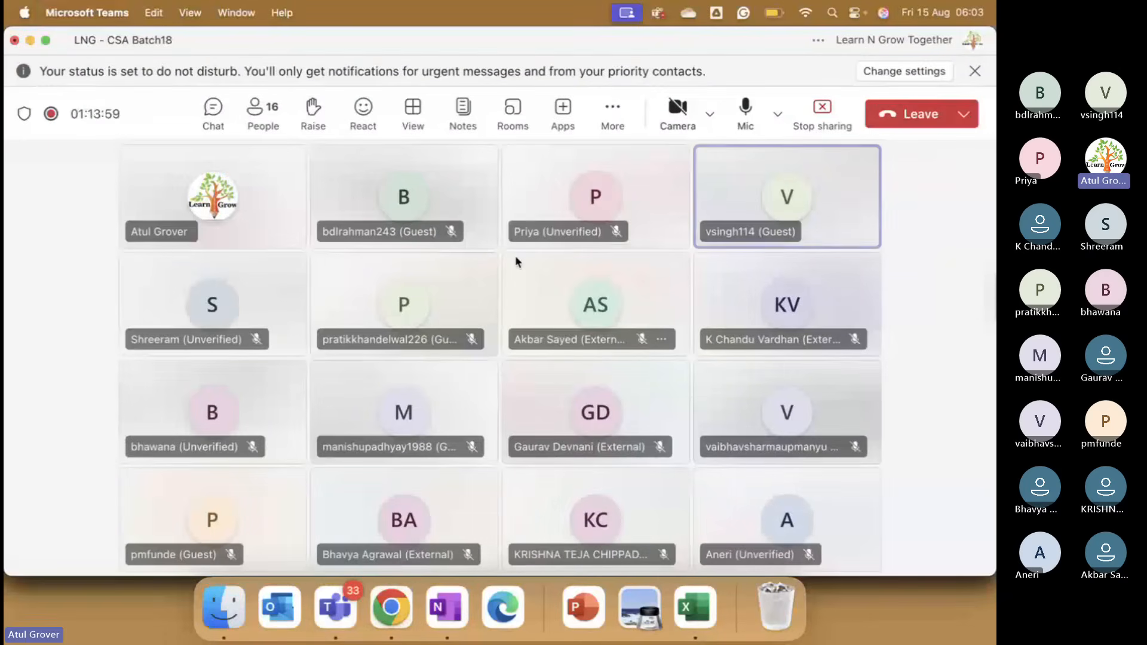
key("super+Tab")
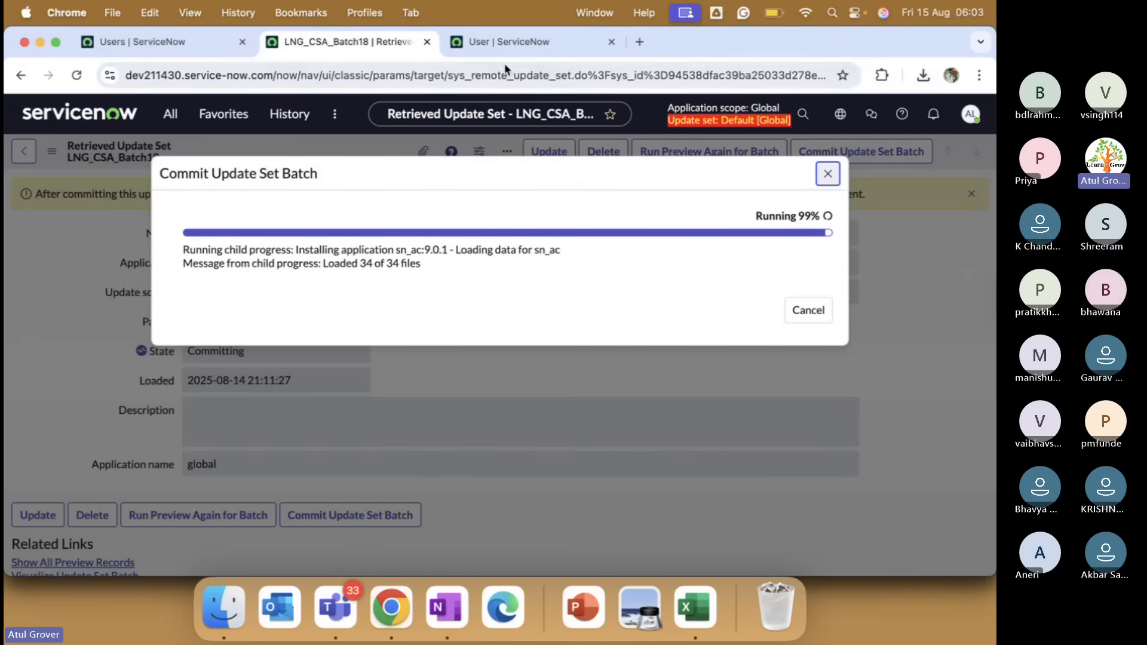
Search the navigator for 'batch' and check the Batch18 update set commit progress.
left_click(502, 48)
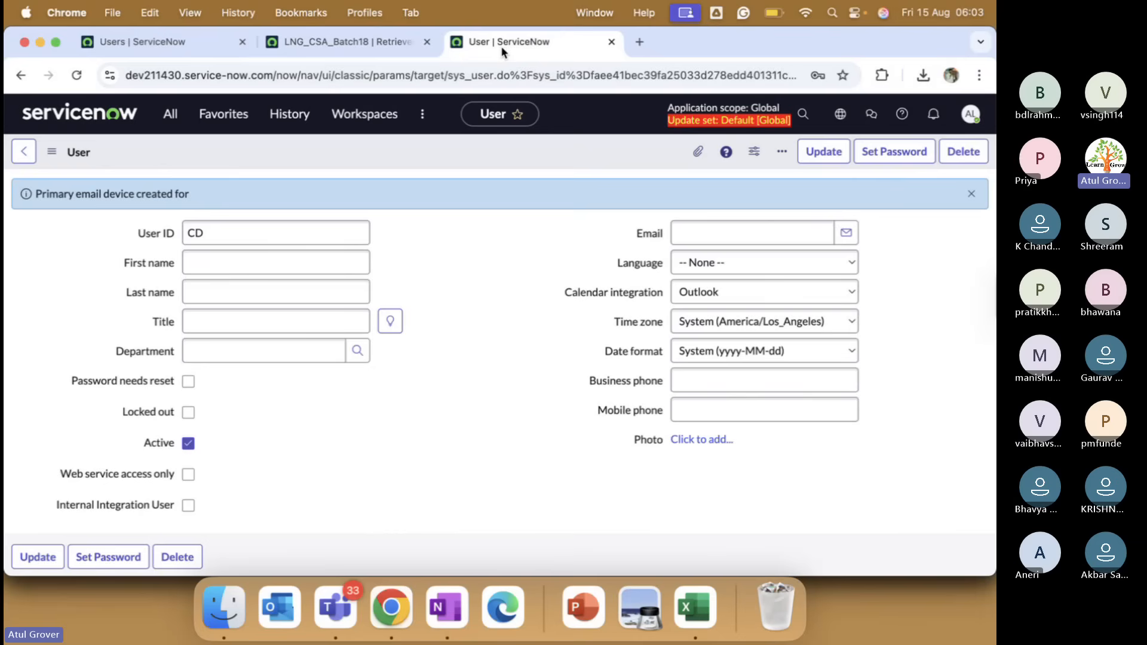
left_click(102, 121)
left_click(166, 116)
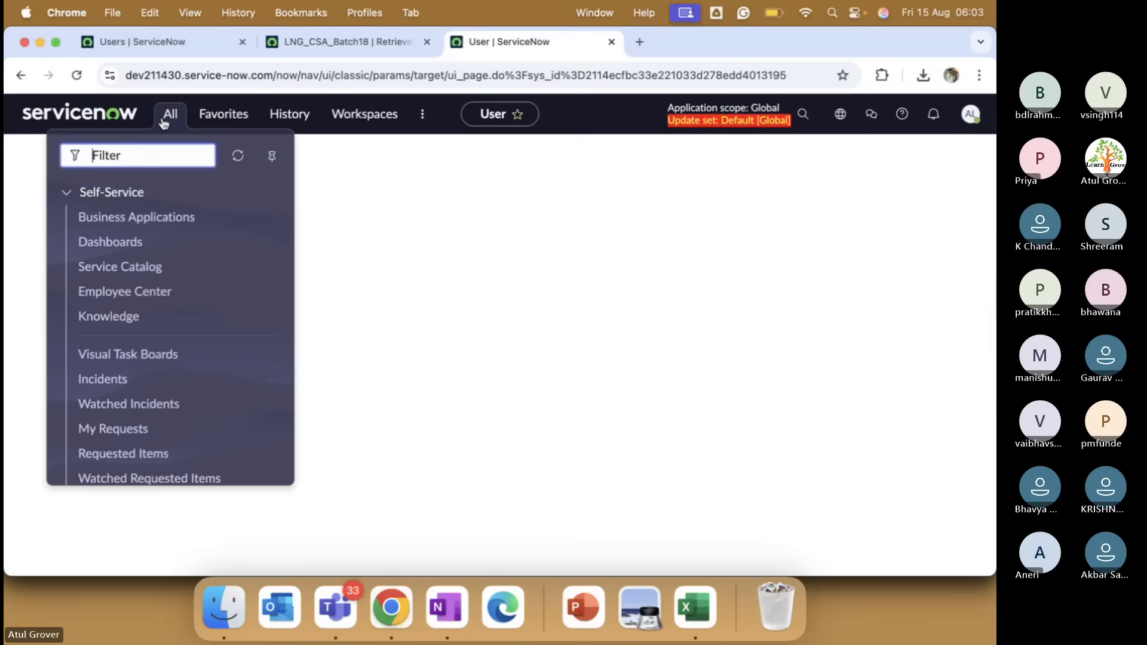
type("batch")
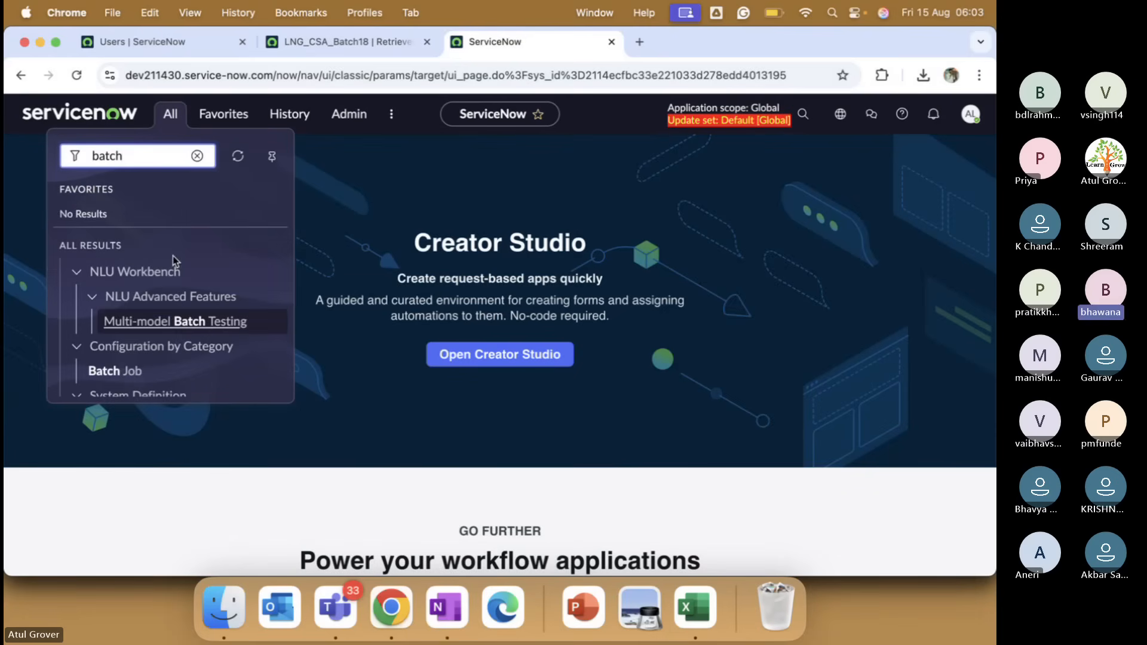
scroll(173, 257, "down", 2)
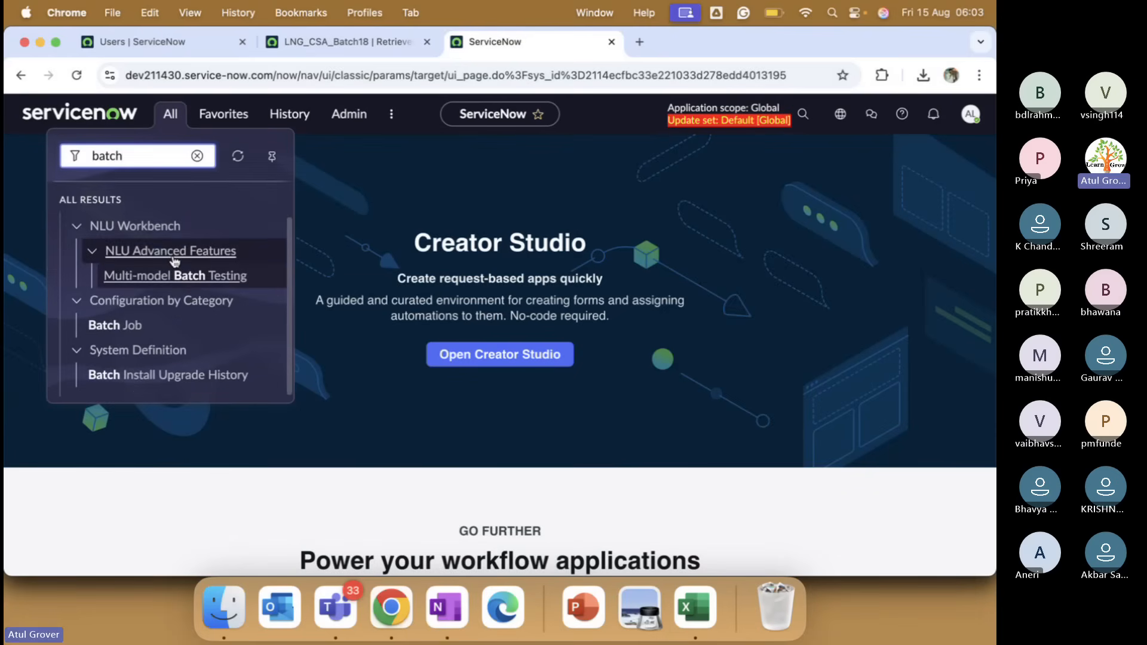
left_click(355, 38)
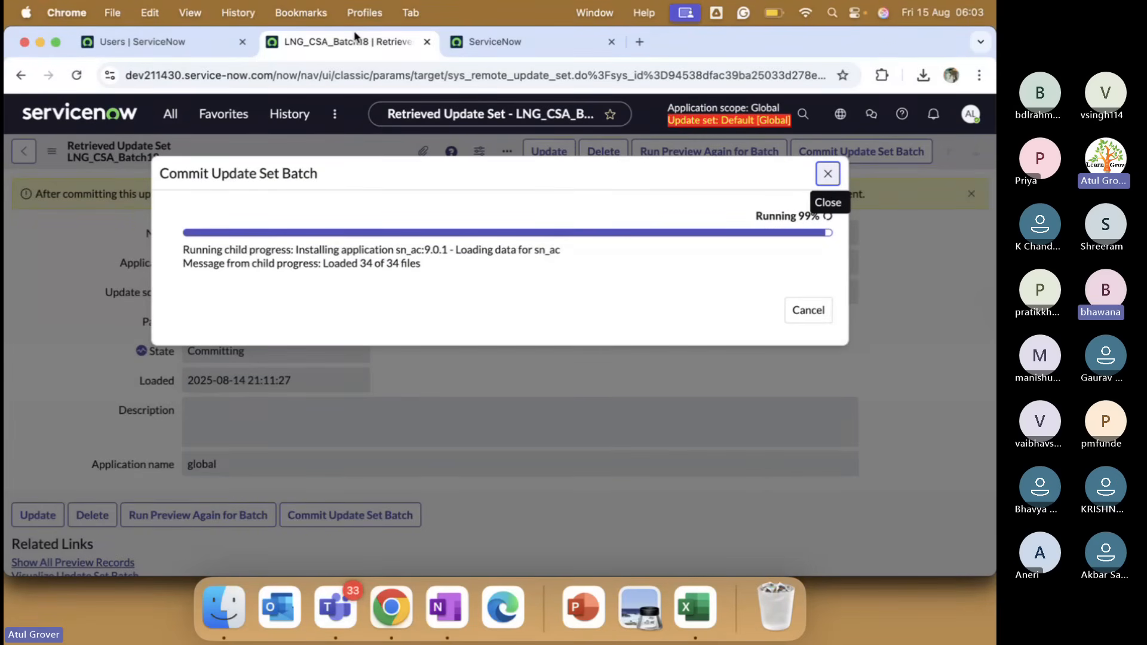
Check Teams again and come back to the Creator Studio page, leaving the commit at 99%.
key("super+Tab")
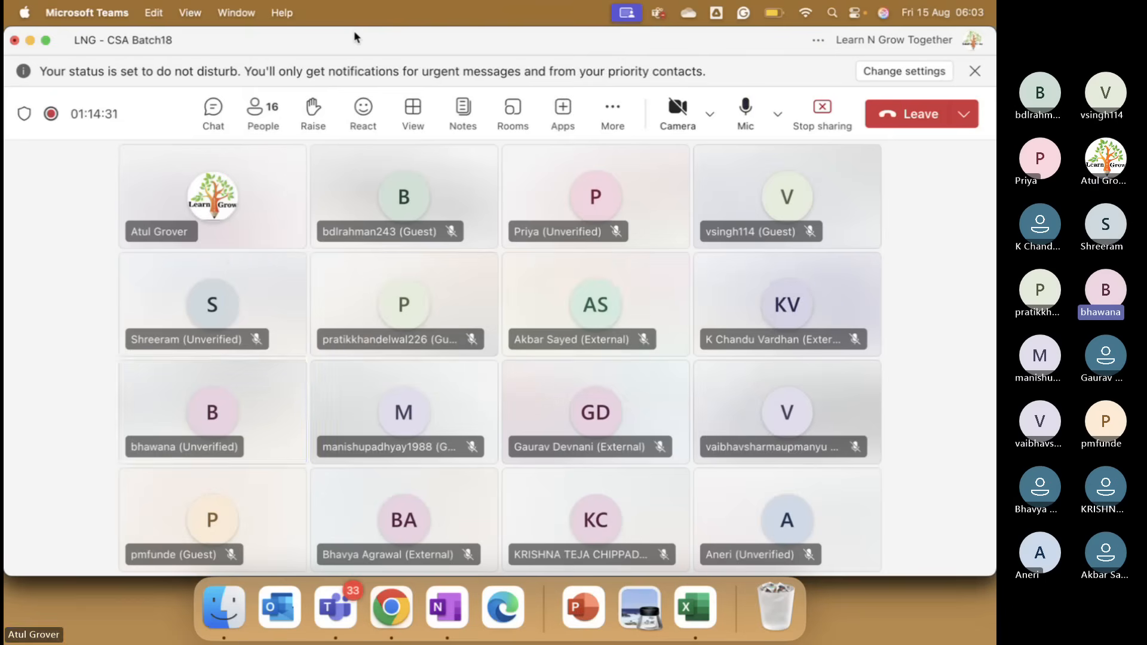
key("super+Tab")
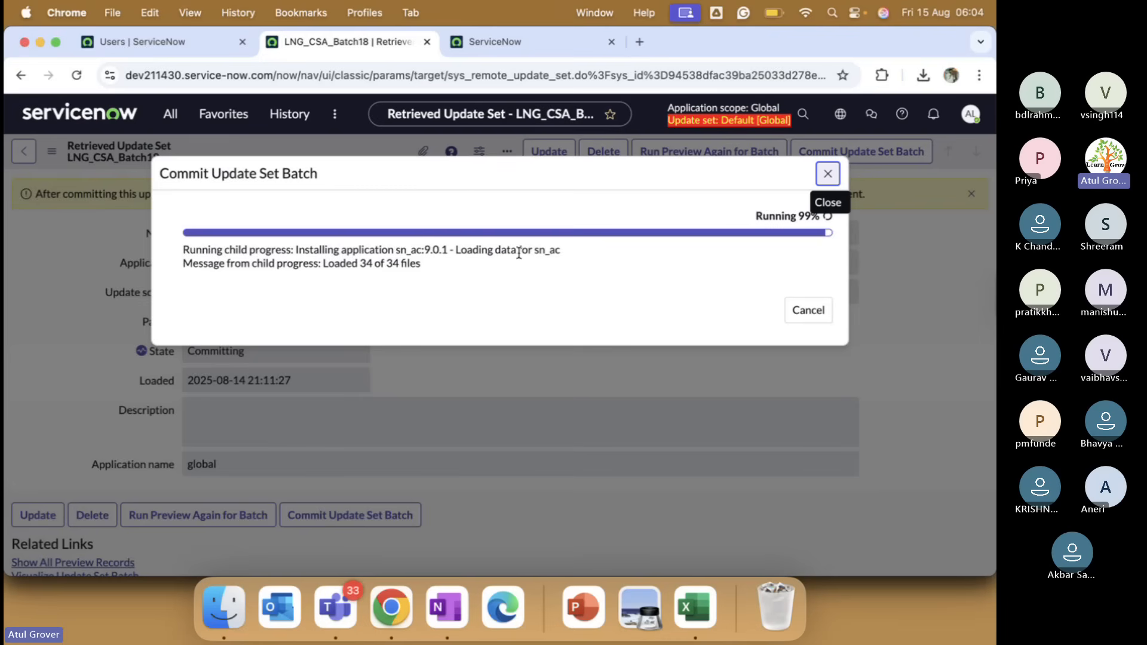
left_click(500, 51)
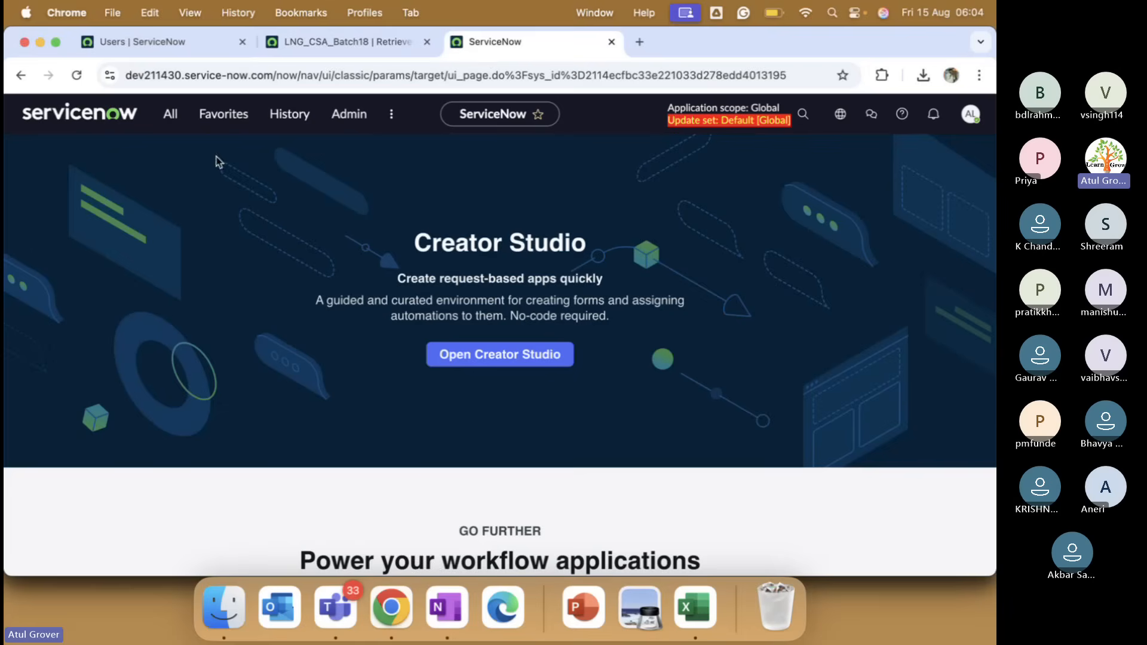
Filter the Users tab navigator by 'batch18', then reopen the LNG_CSA_Batch18 commit dialog at 99%.
left_click(179, 43)
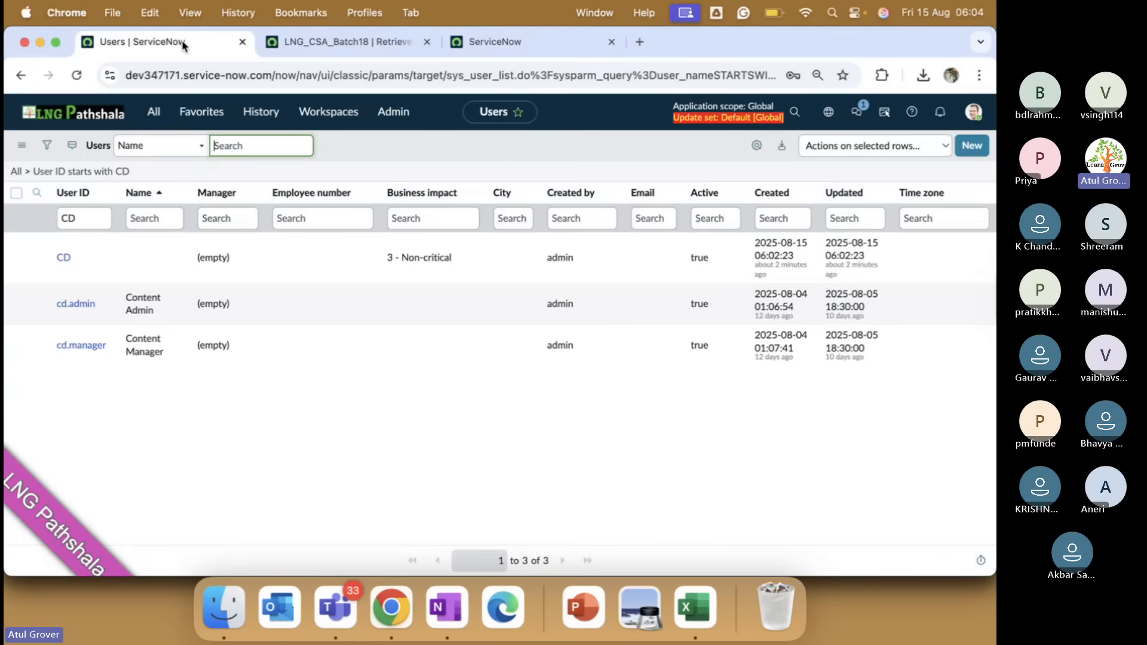
left_click(153, 112)
scroll(142, 339, "down", 3)
left_click(178, 150)
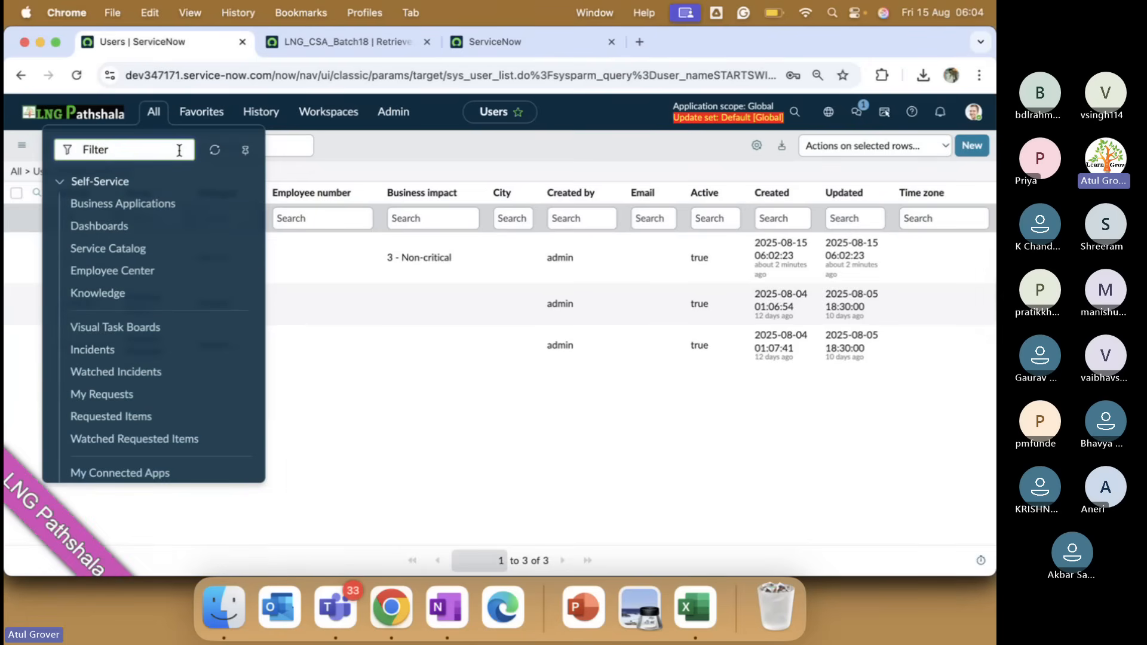
type("batch1")
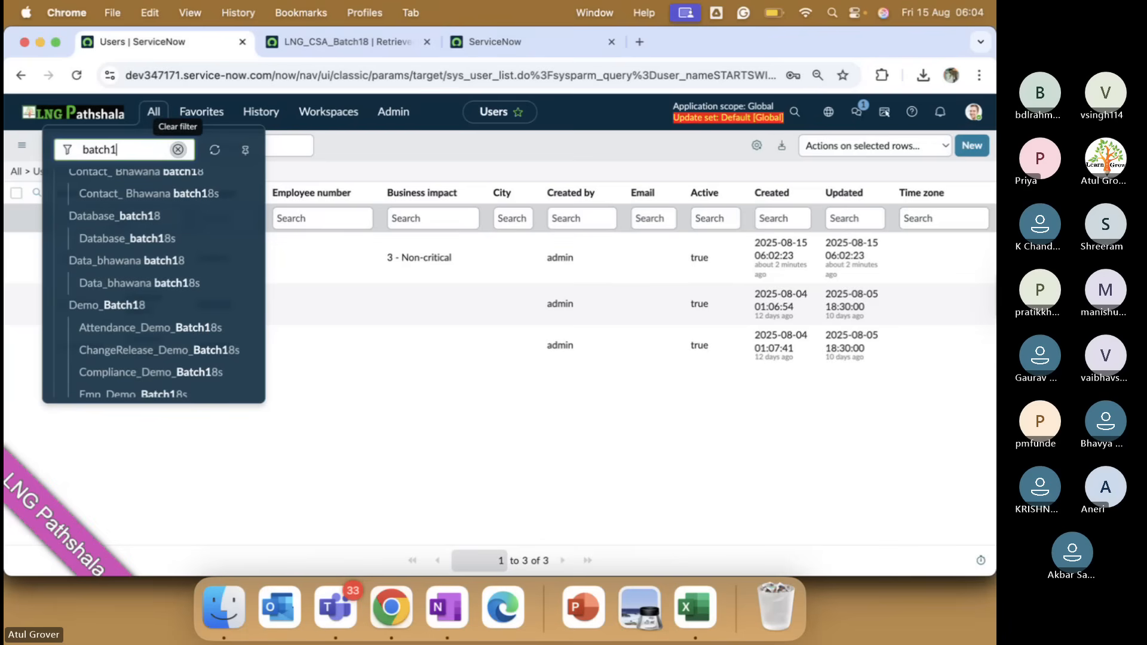
type("8")
scroll(215, 322, "down", 5)
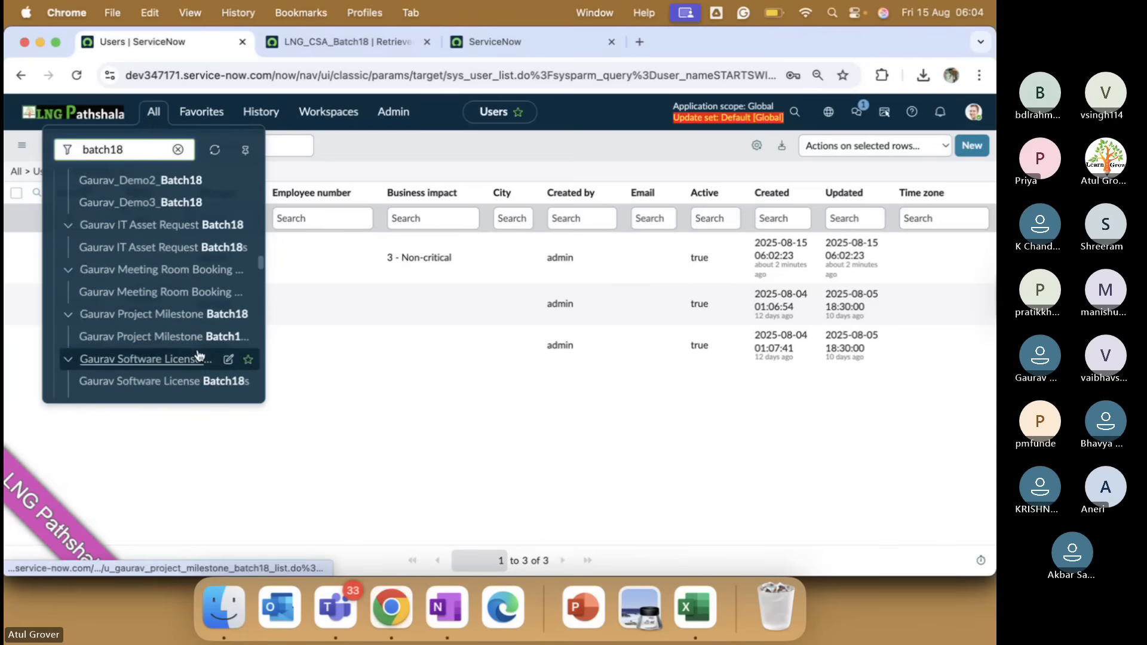
scroll(199, 346, "up", 10)
left_click(500, 46)
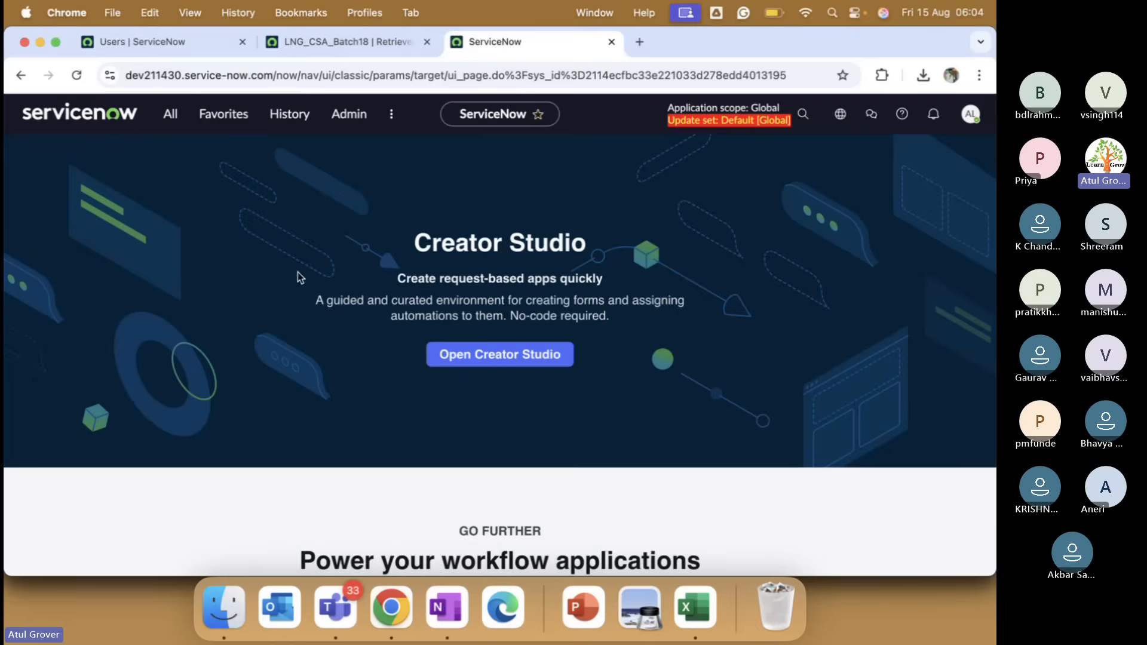
left_click(326, 41)
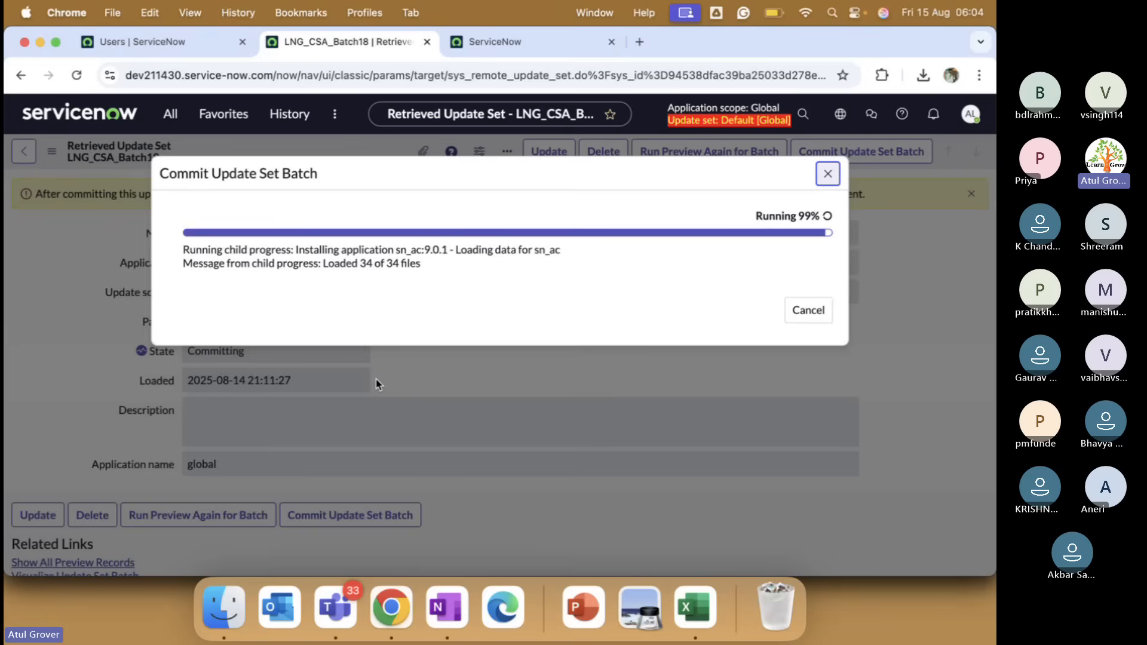
Flip between Creator Studio and the Batch18 commit dialog, checking its progress.
left_click(528, 45)
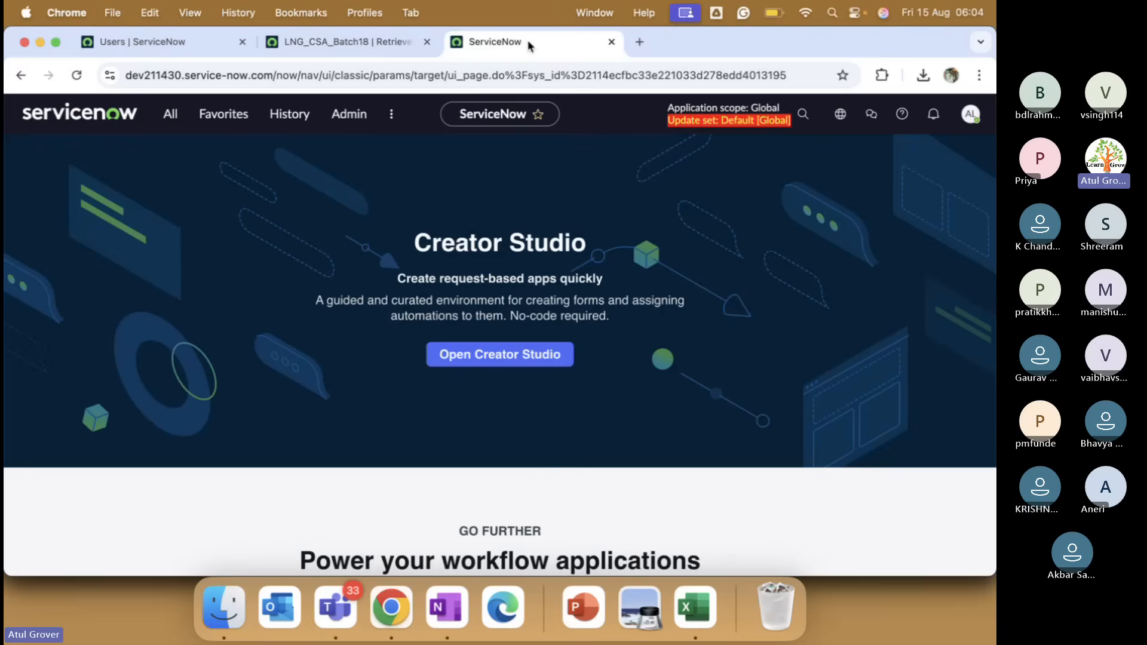
left_click(315, 54)
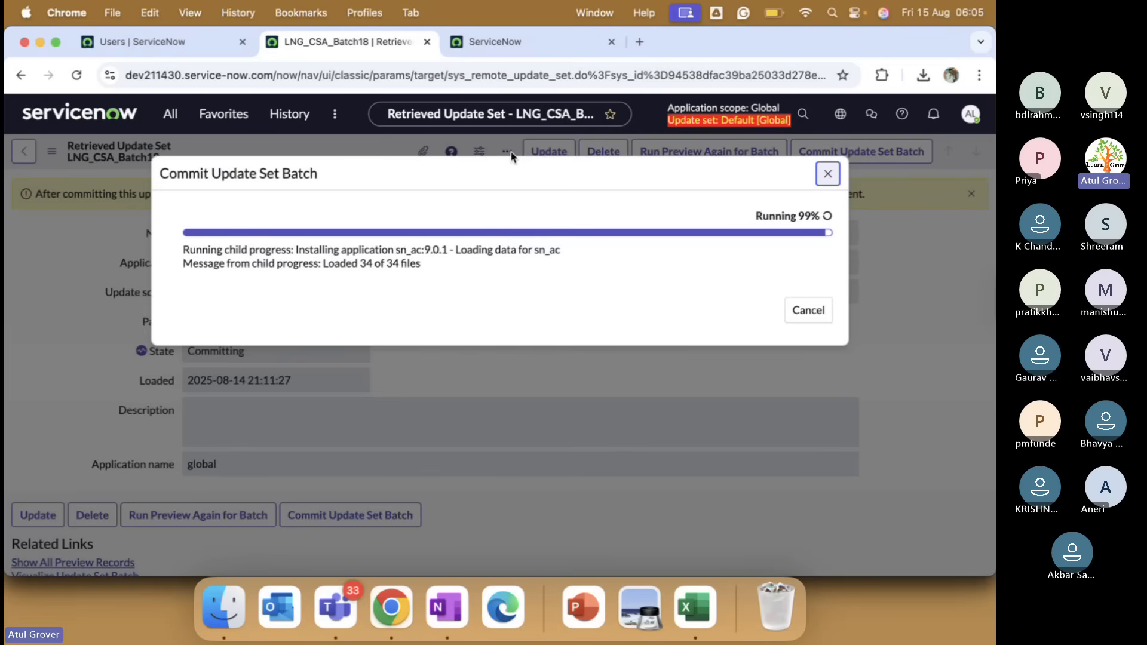
left_click(472, 42)
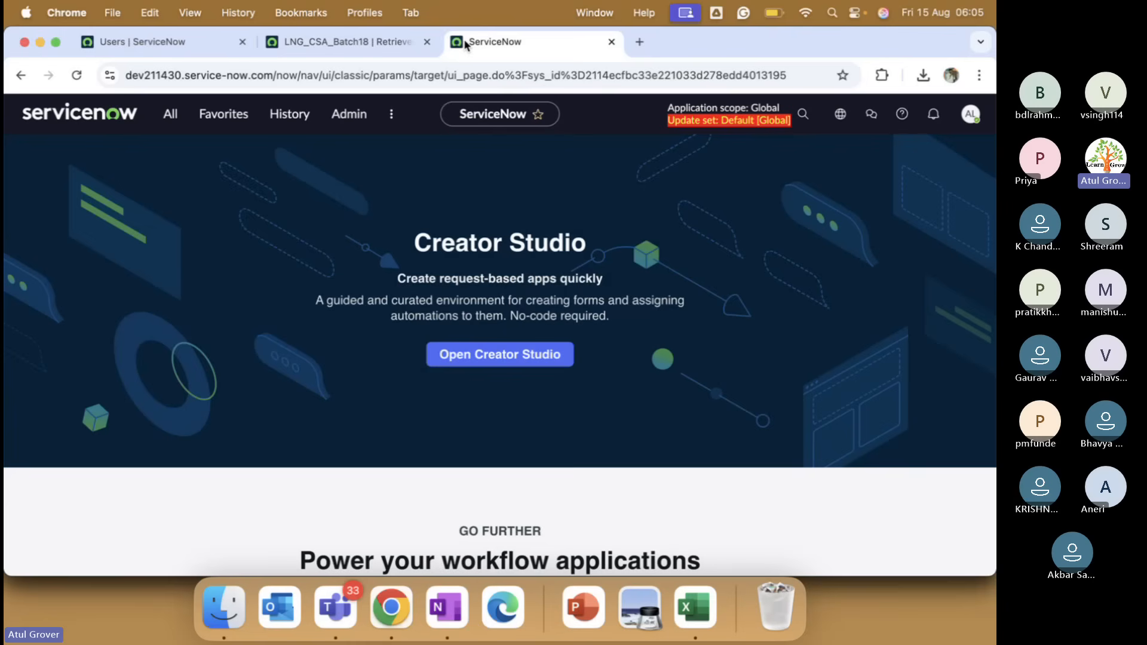
left_click(171, 113)
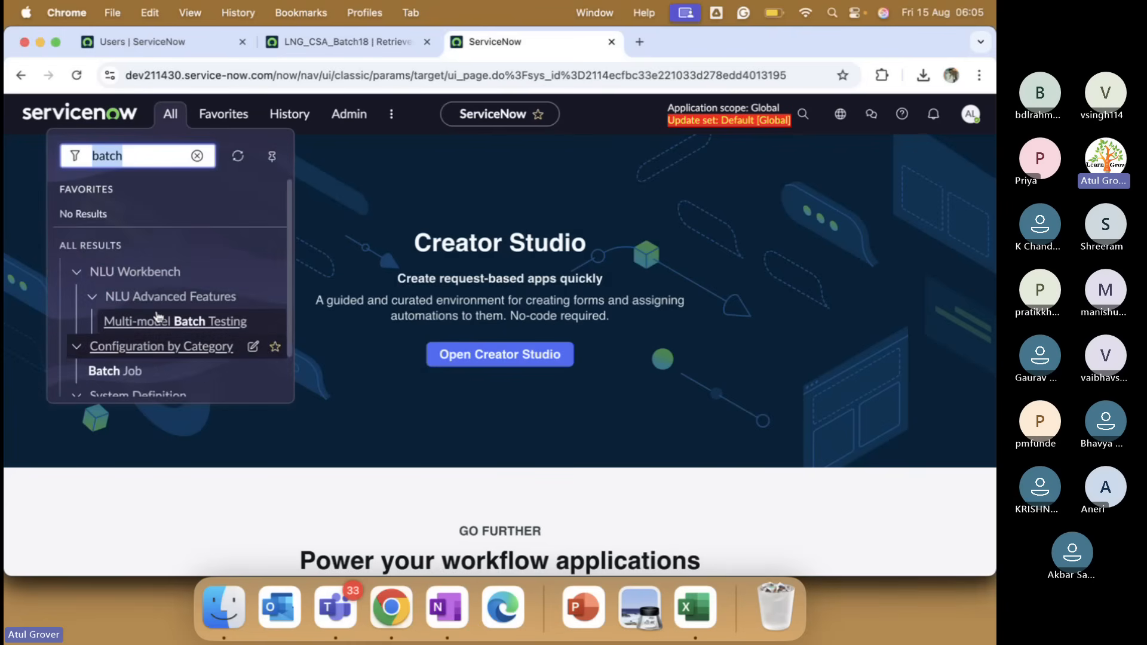
Recheck the commit from the Users tab as it installs sn_creatorstudio 27.2.3, then go to the Teams chat.
left_click(138, 42)
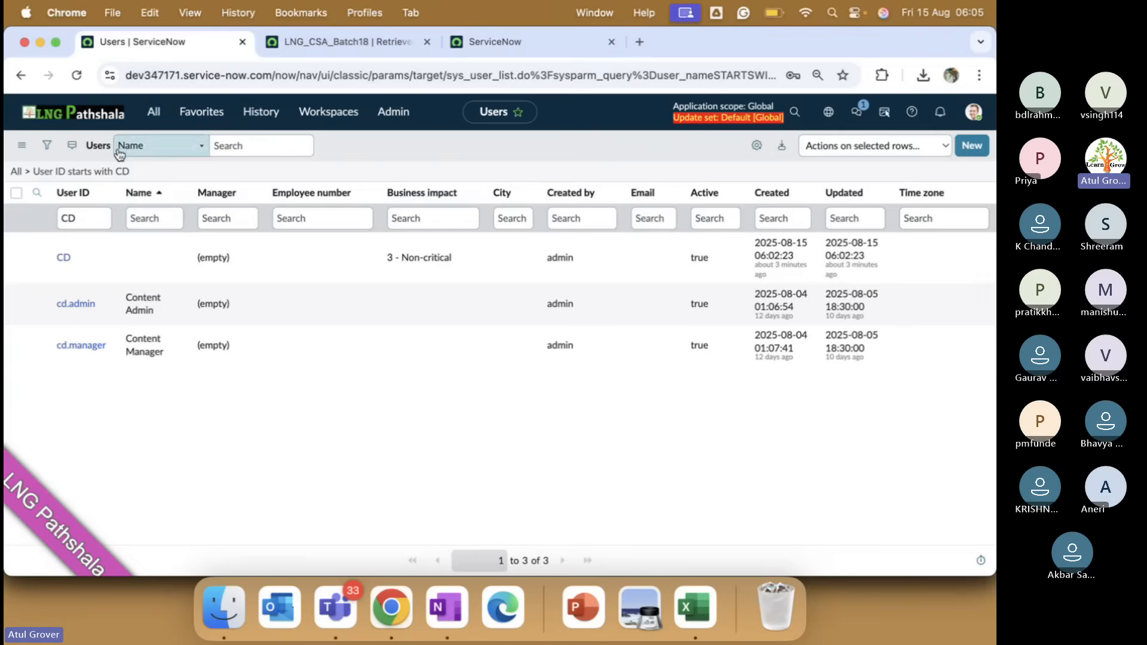
left_click(153, 111)
scroll(153, 340, "down", 2)
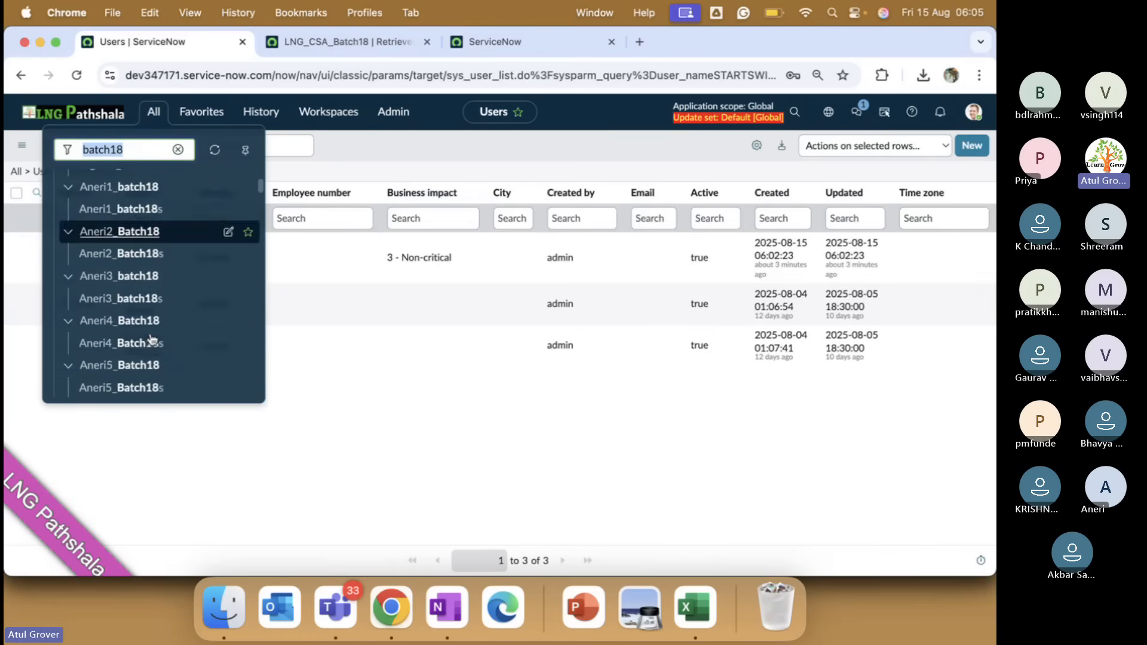
scroll(151, 339, "down", 15)
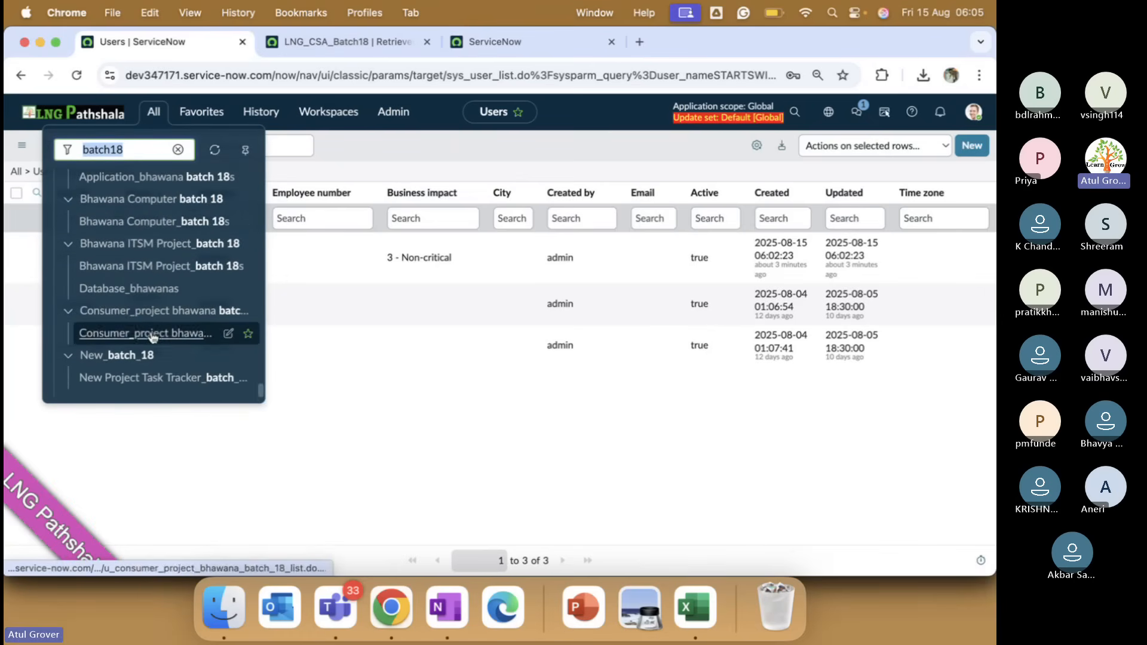
left_click(352, 41)
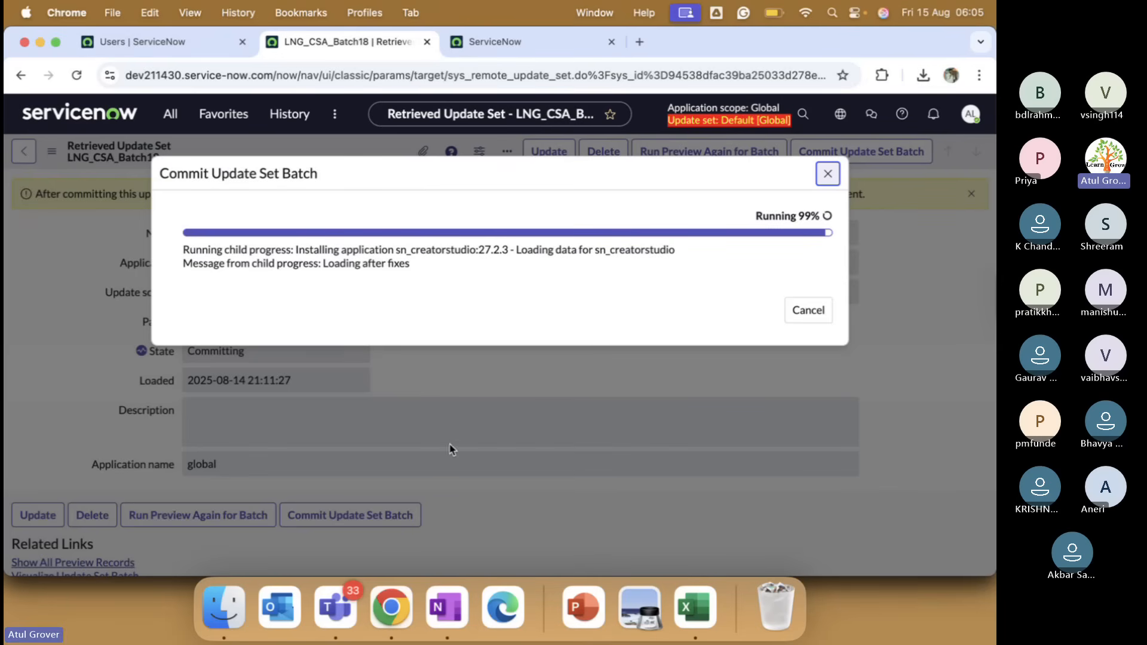
left_click(335, 607)
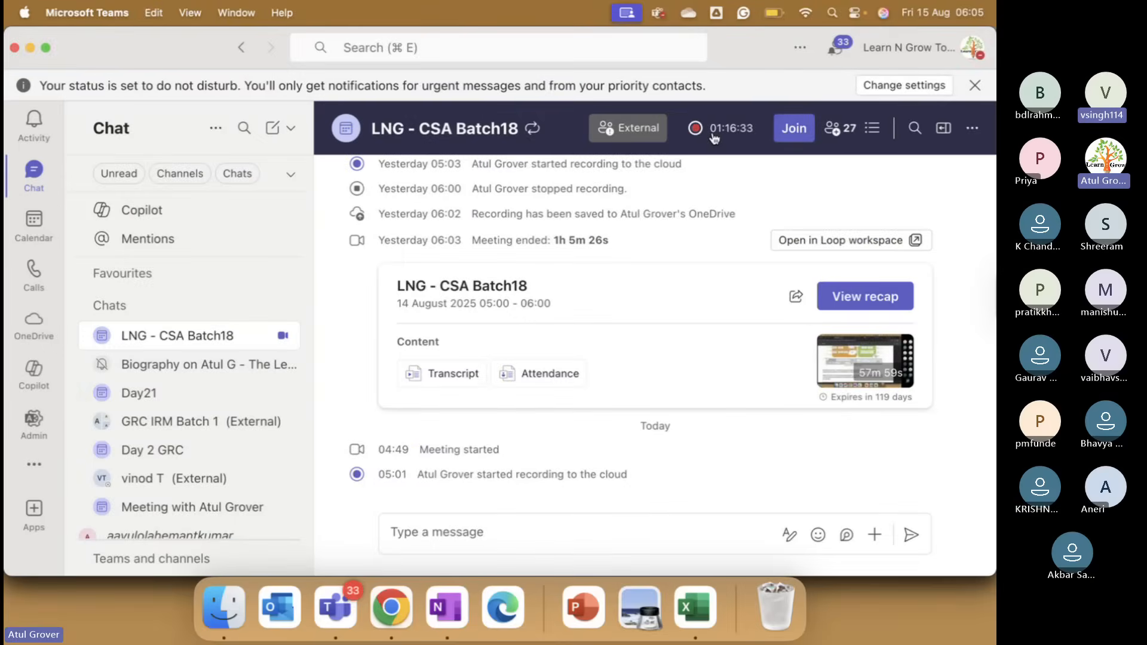
Rejoin the LNG - CSA Batch18 meeting and view a participant's profile card.
left_click(791, 133)
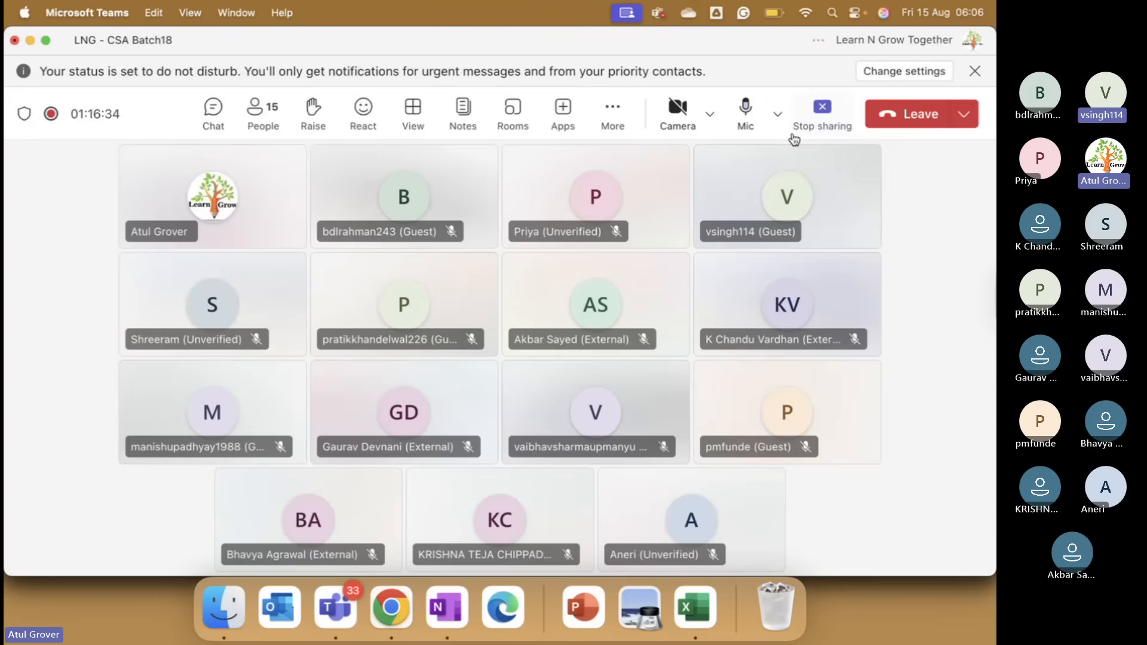
left_click(584, 291)
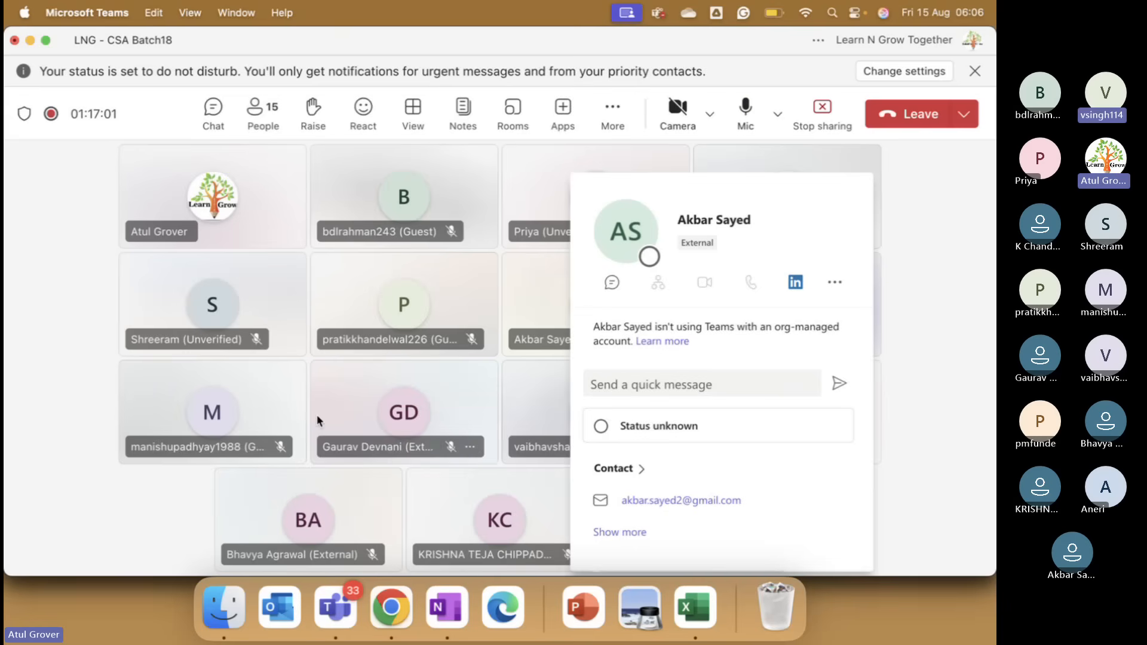
key("super+Tab")
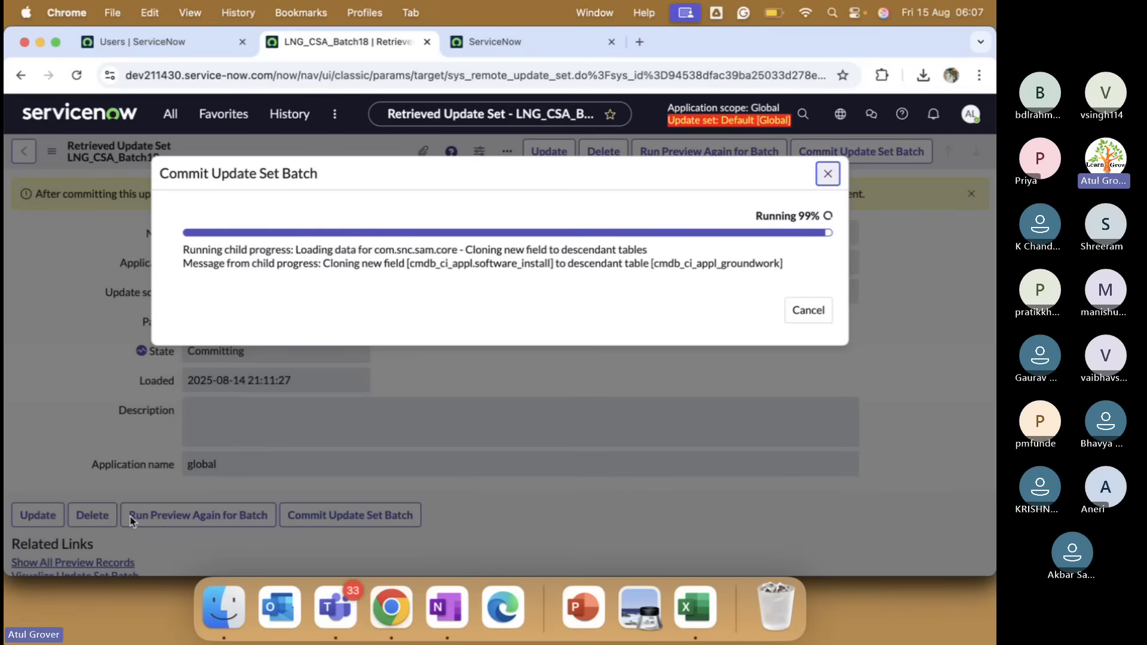
Stop the meeting's recording and transcription, confirming with Stop.
key("super+Tab")
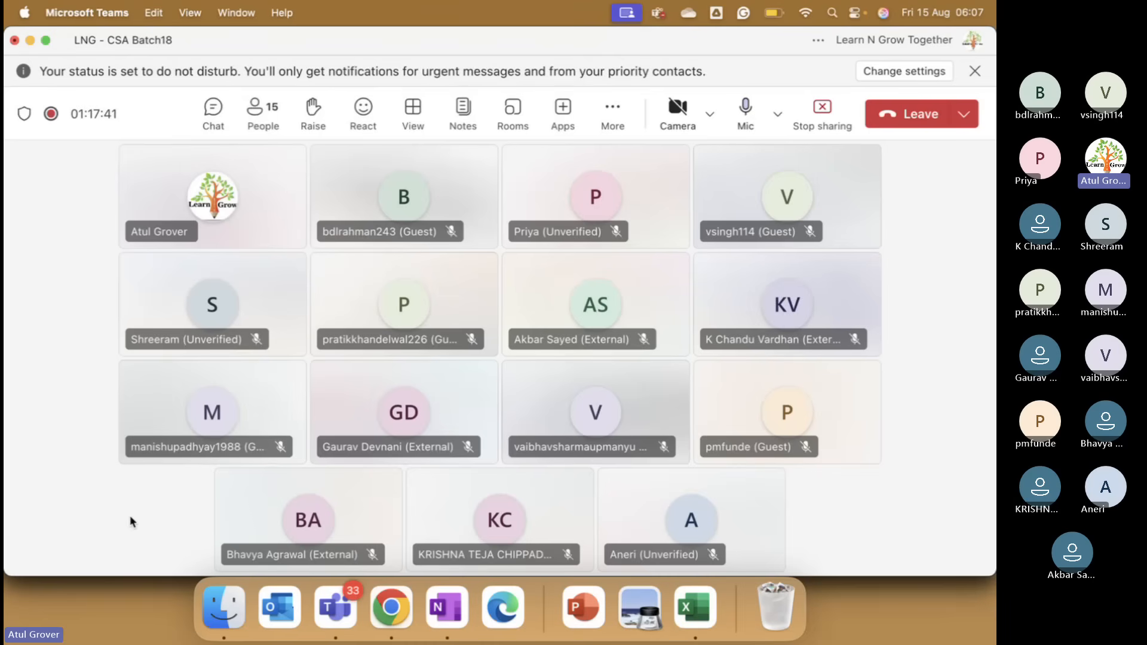
left_click(613, 111)
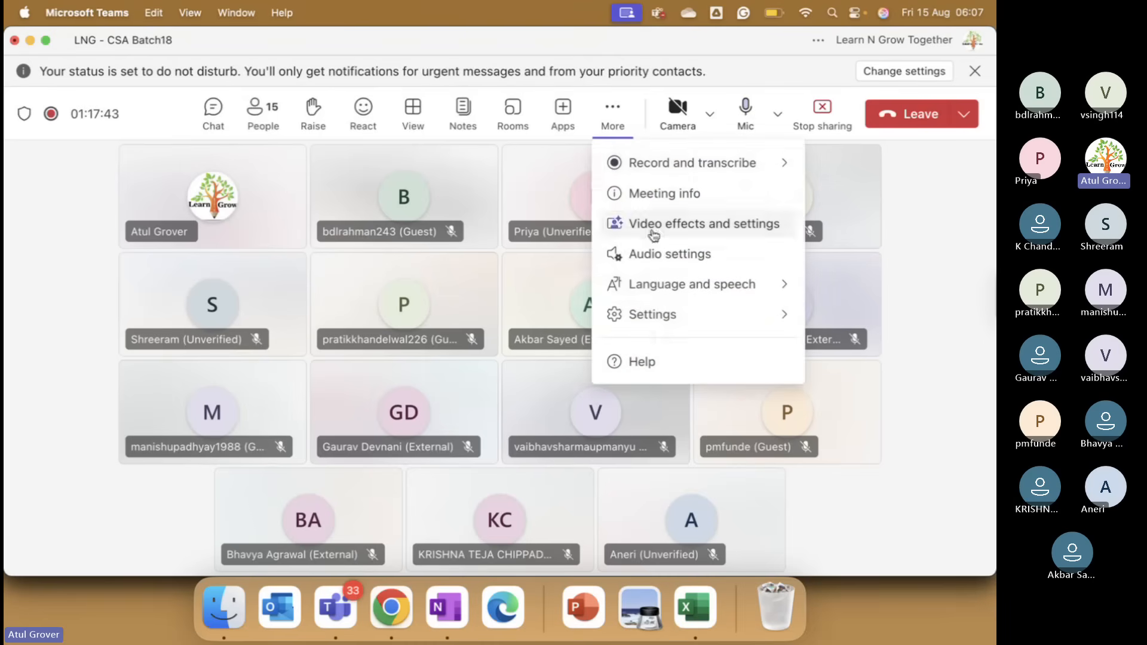
mouse_move(625, 161)
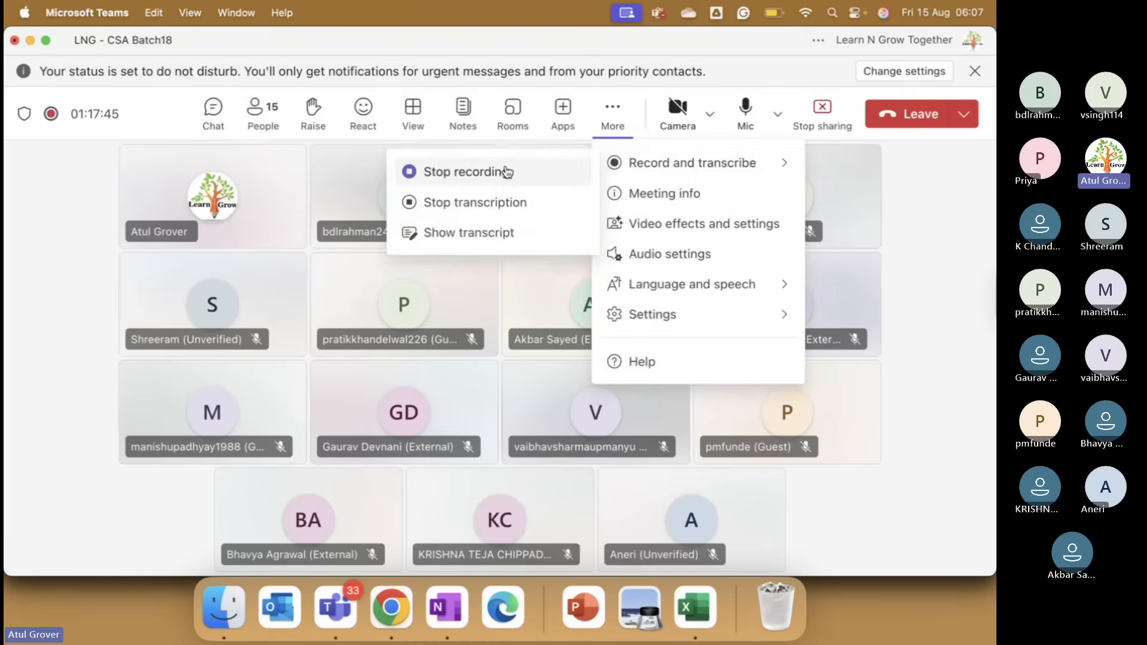
left_click(505, 165)
left_click(609, 335)
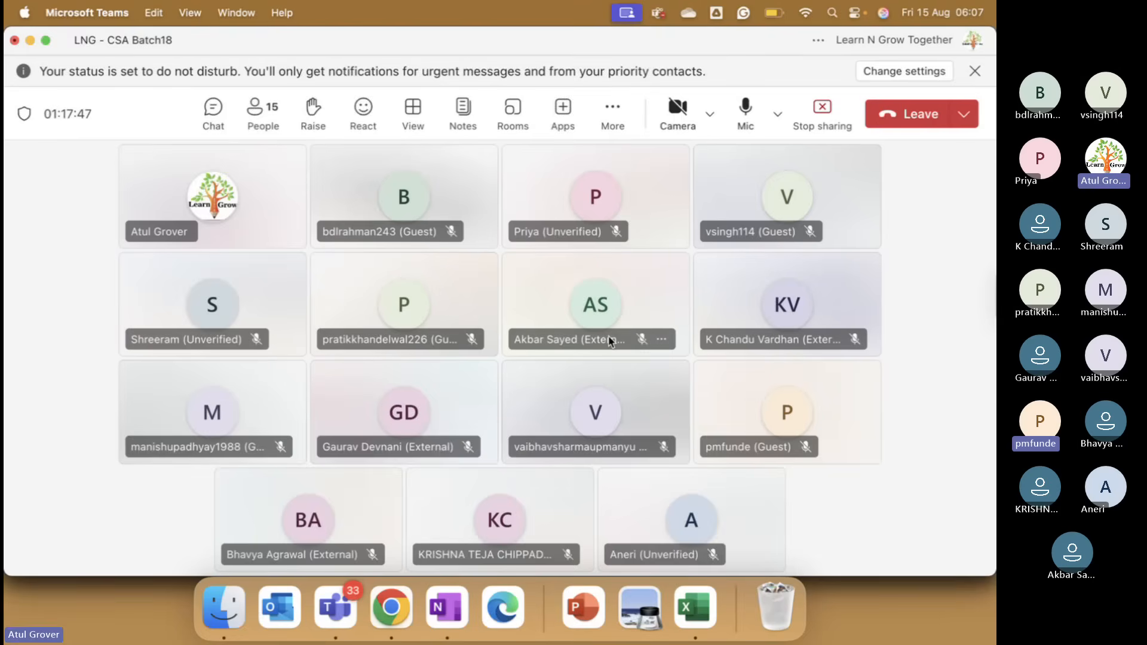